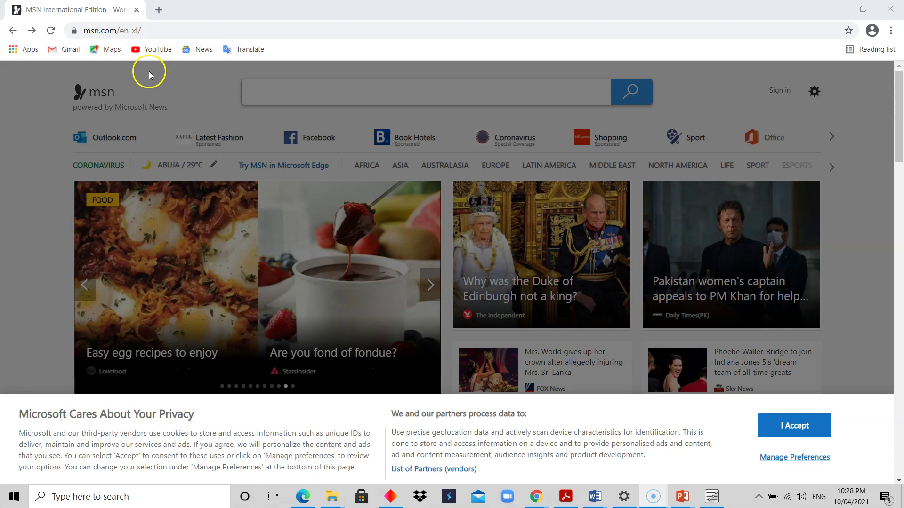
Step: Go to google.com by typing 'goo' in the address bar
left_click(150, 33)
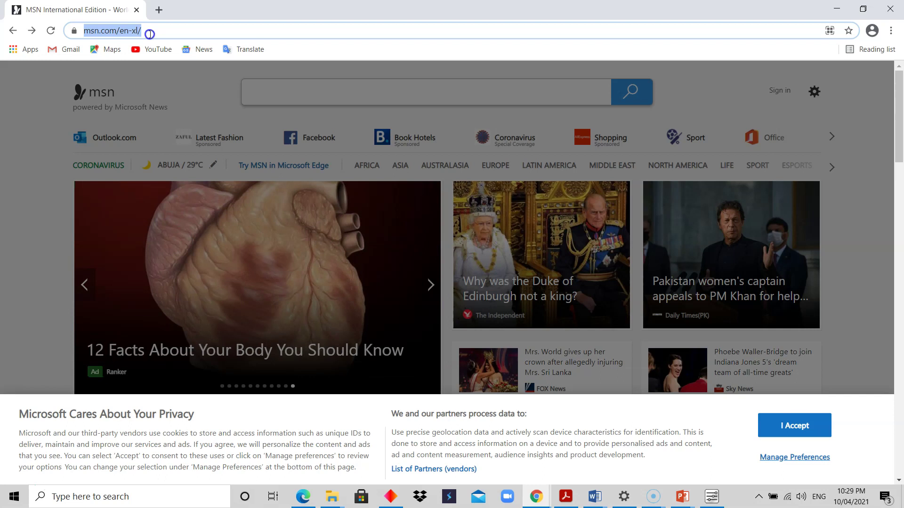
type("google.com")
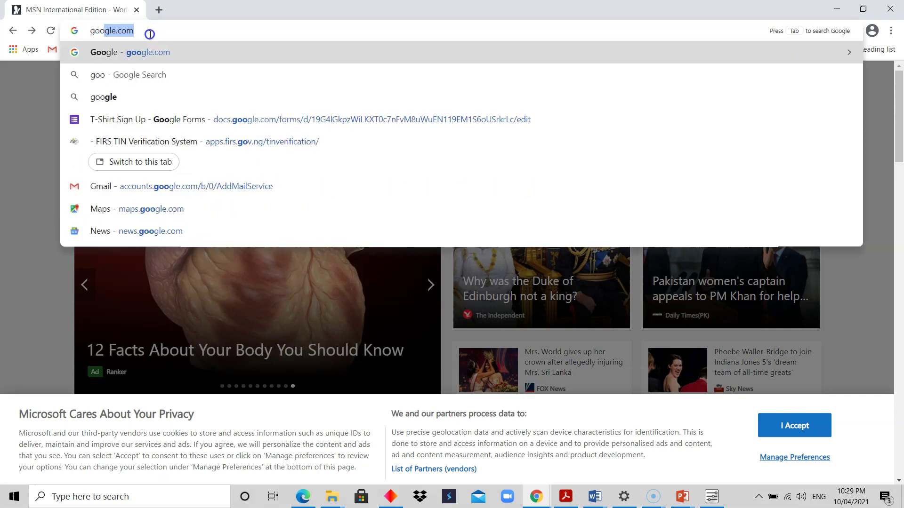
key("Return")
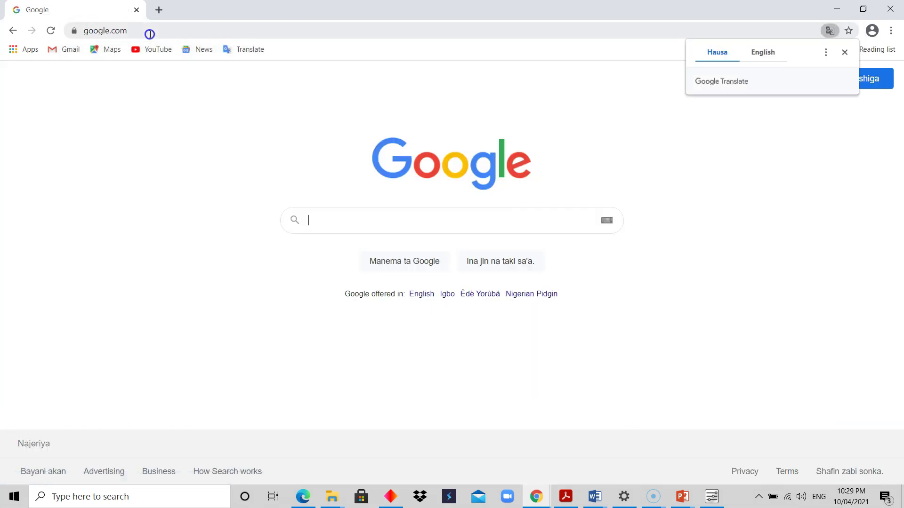
Step: Translate the Google home page from Hausa into English
left_click(766, 54)
left_click(827, 54)
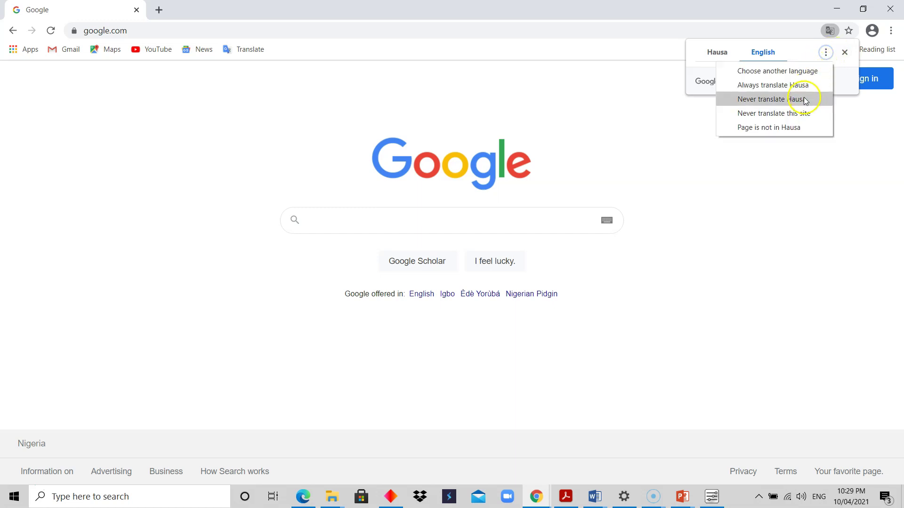
left_click(808, 208)
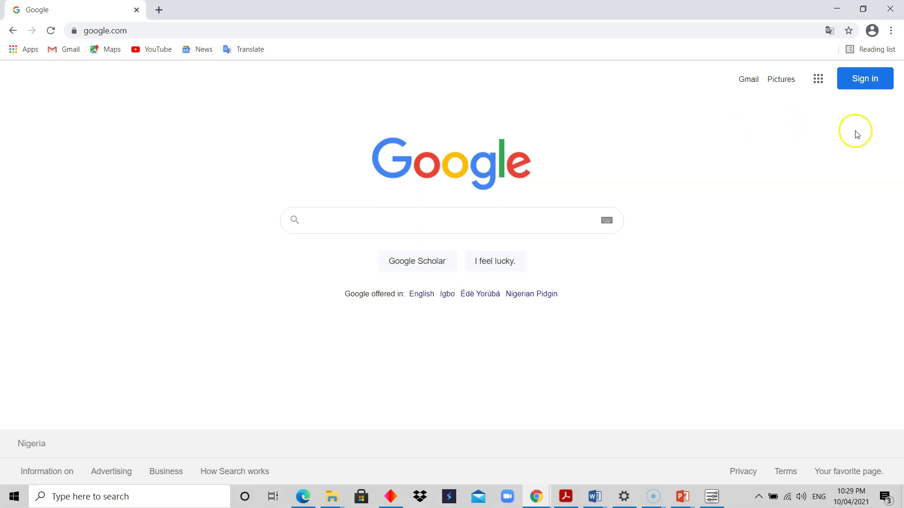
Step: Start signing in and choose 'Use another account' from the account chooser
left_click(864, 84)
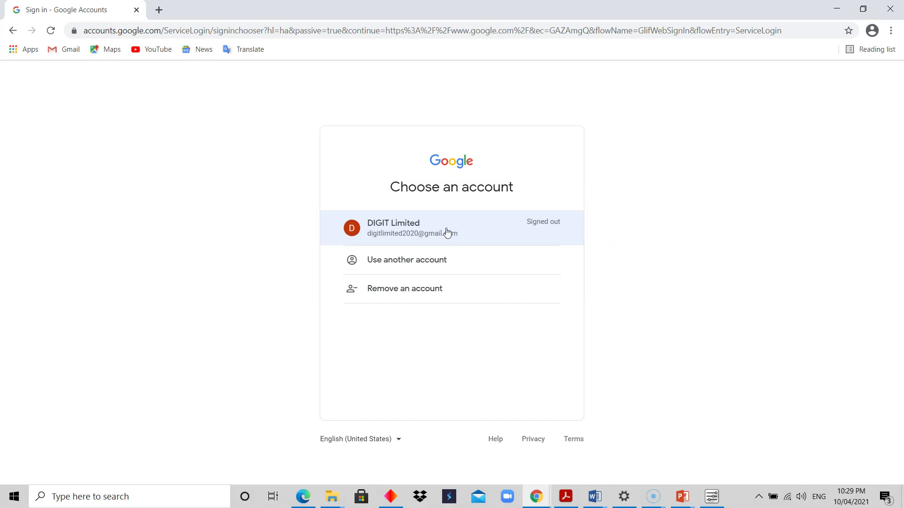
left_click(418, 267)
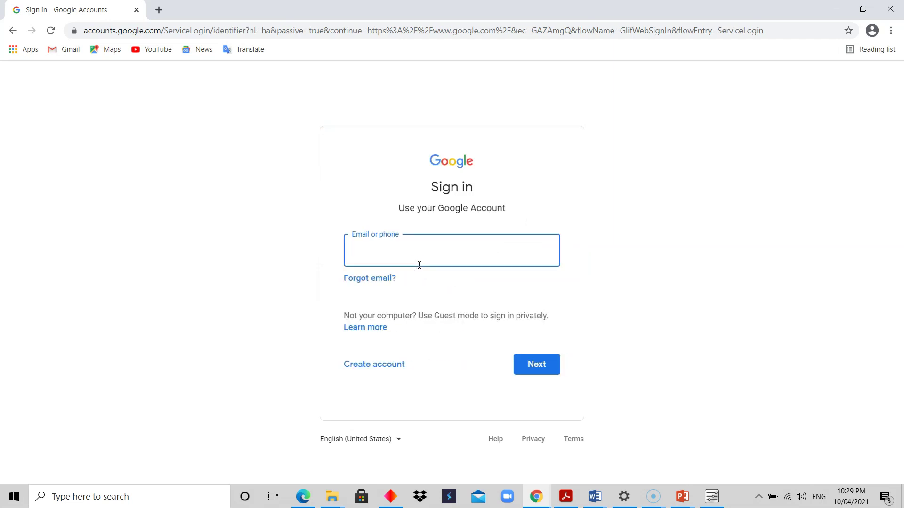
Step: Open the 'Create account' form for a personal account ('For myself')
left_click(375, 366)
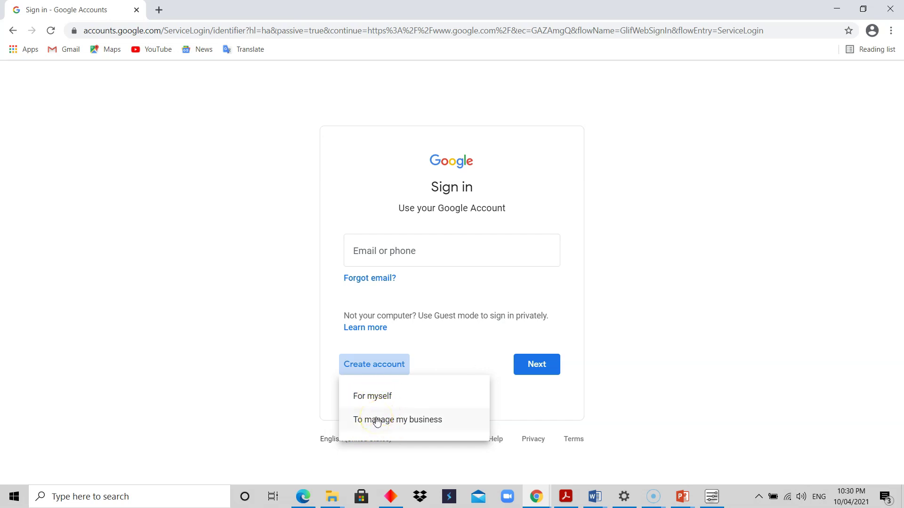
left_click(375, 396)
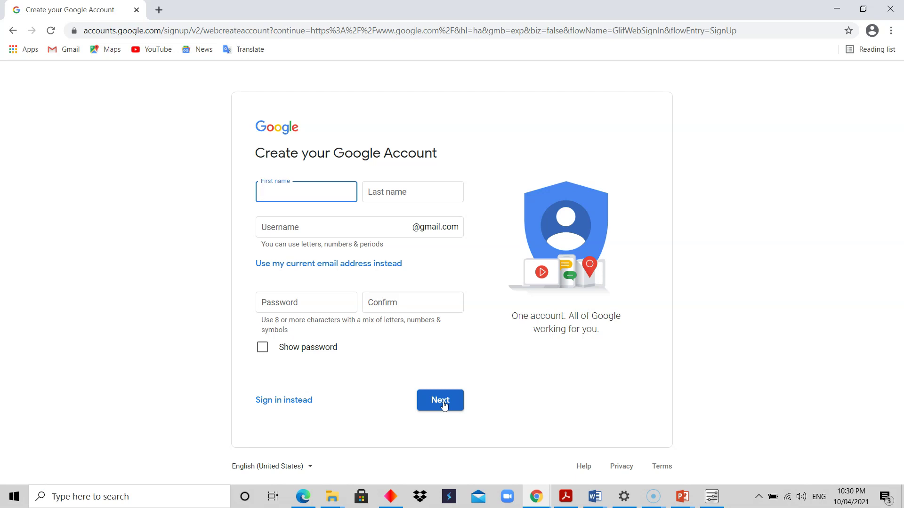
Step: Return to the account chooser and open 'Create account' with 'To manage my business'
left_click(12, 32)
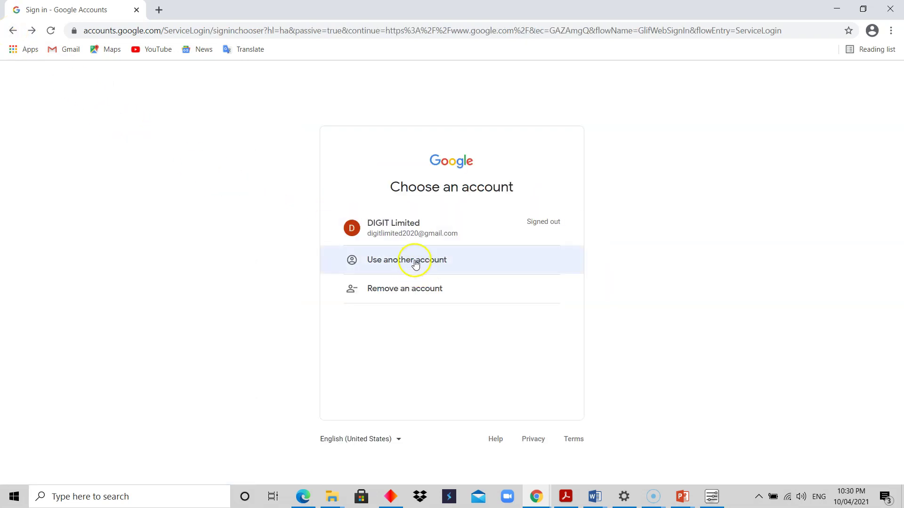
left_click(415, 265)
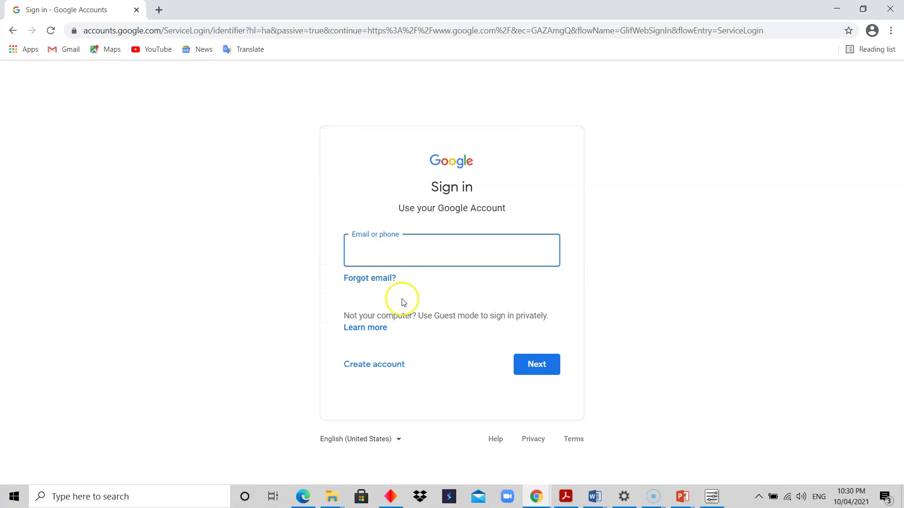
left_click(374, 366)
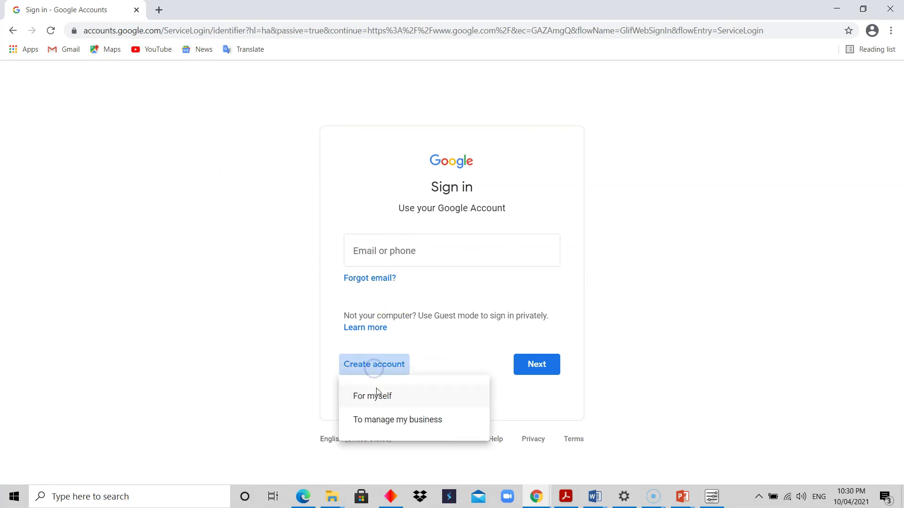
left_click(382, 422)
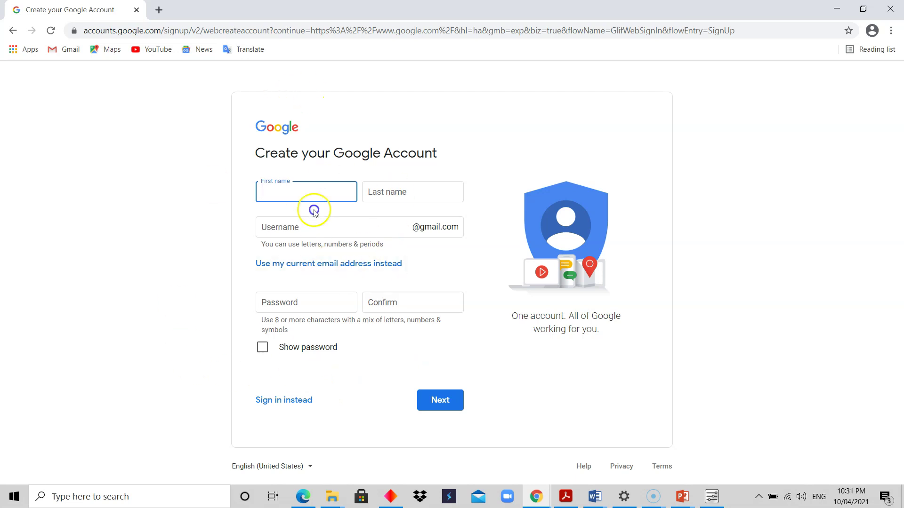
Step: Go back from the sign-up form to the 'Choose an account' page
left_click(14, 32)
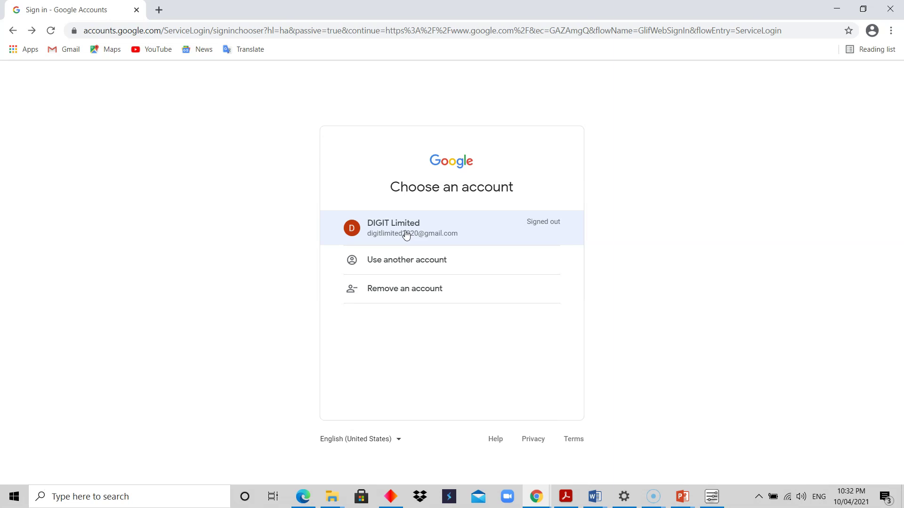
left_click(395, 260)
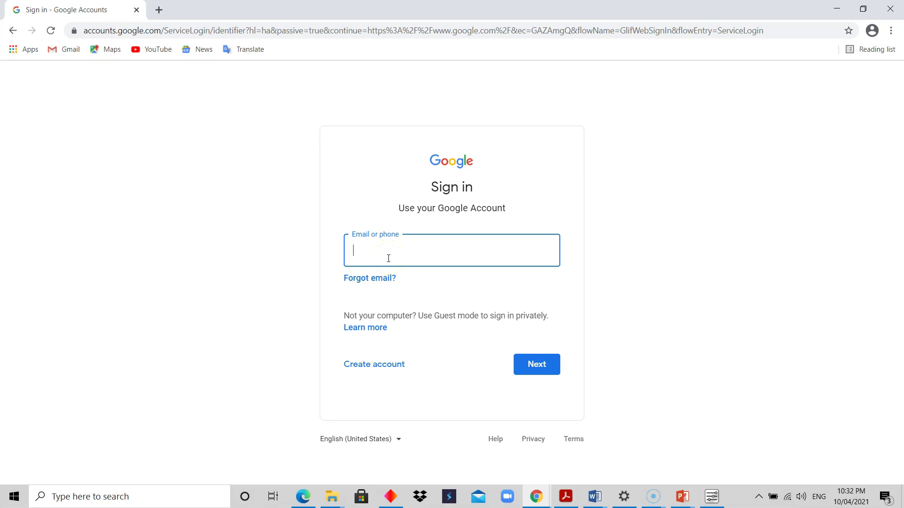
left_click(13, 32)
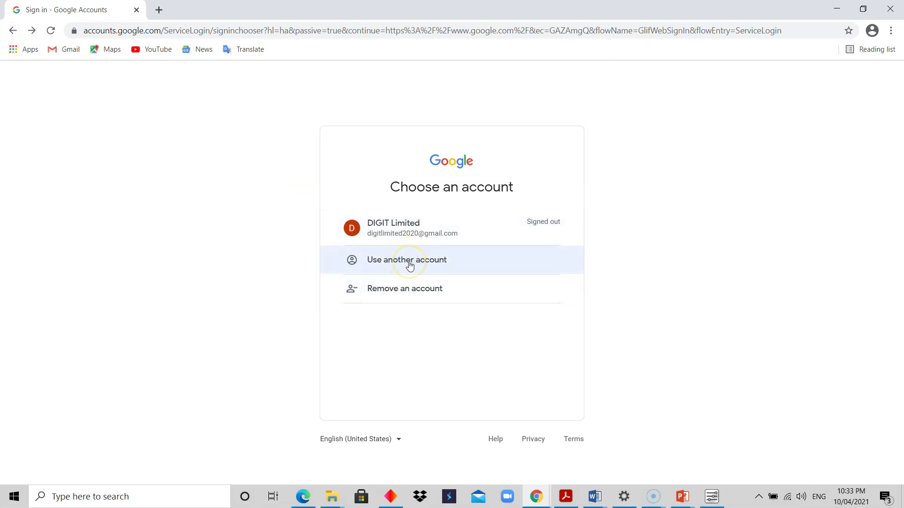
left_click(397, 266)
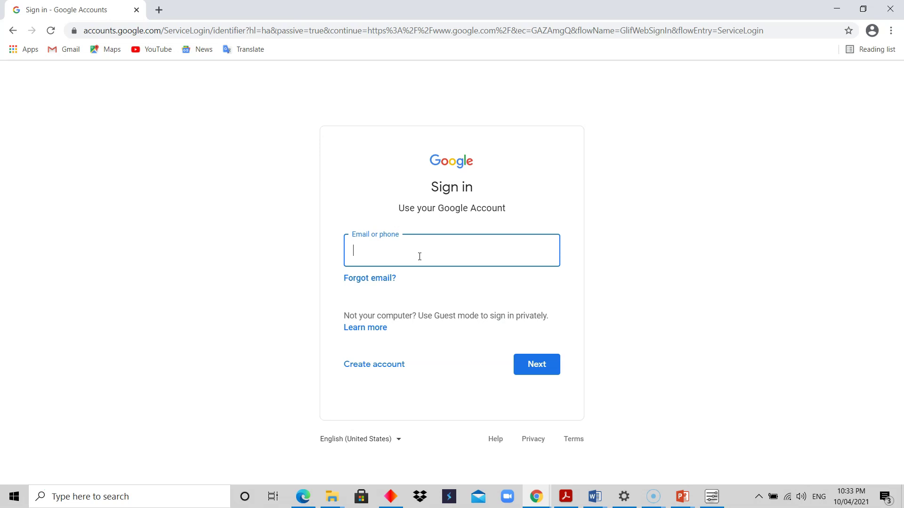
left_click(12, 31)
Step: Sign in with the saved signed-out account by entering its password
left_click(396, 228)
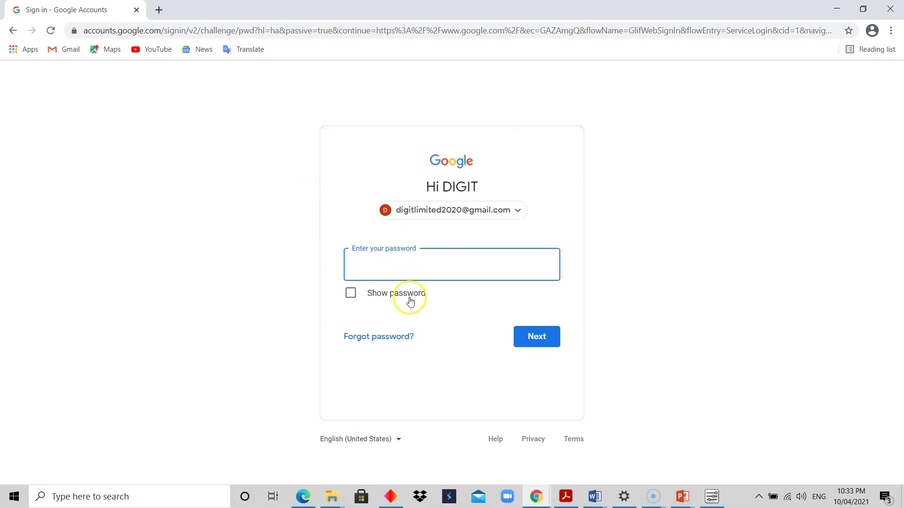
left_click(412, 263)
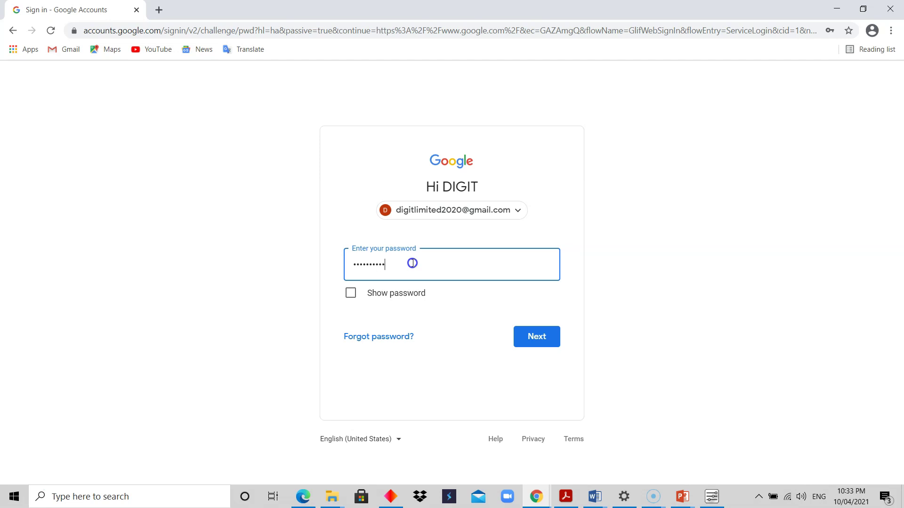
left_click(530, 337)
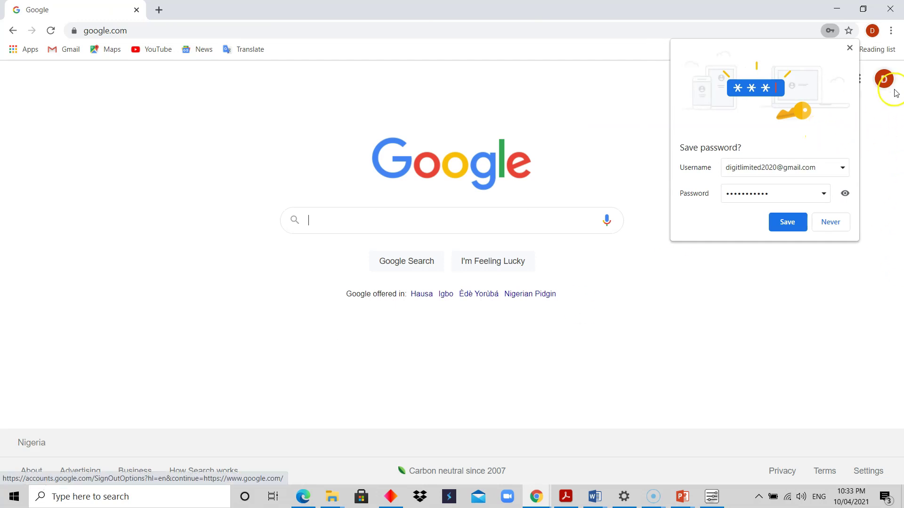
Step: Decline saving the password and check the account details panel, then close it
left_click(851, 48)
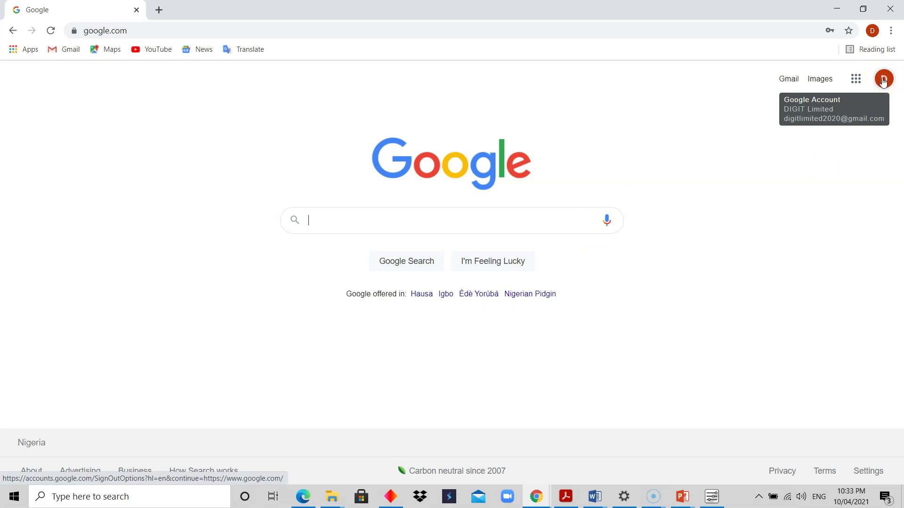
left_click(883, 80)
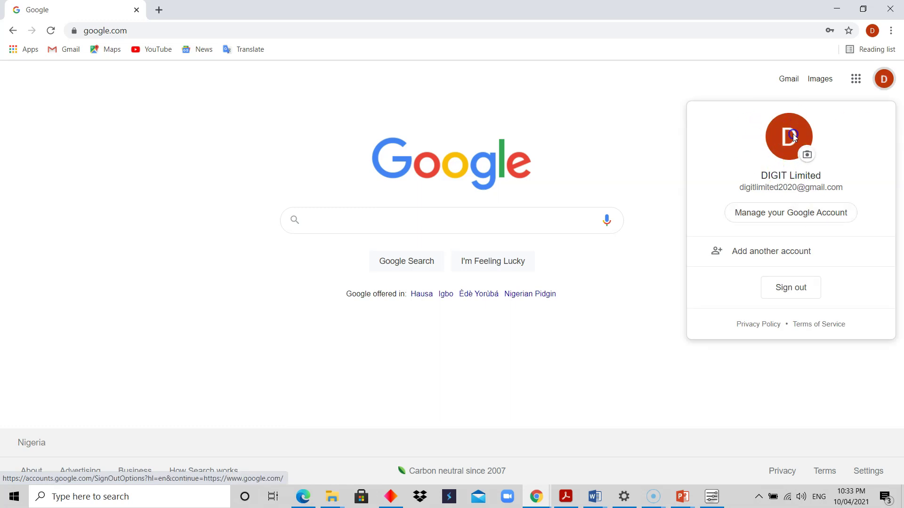
left_click(618, 116)
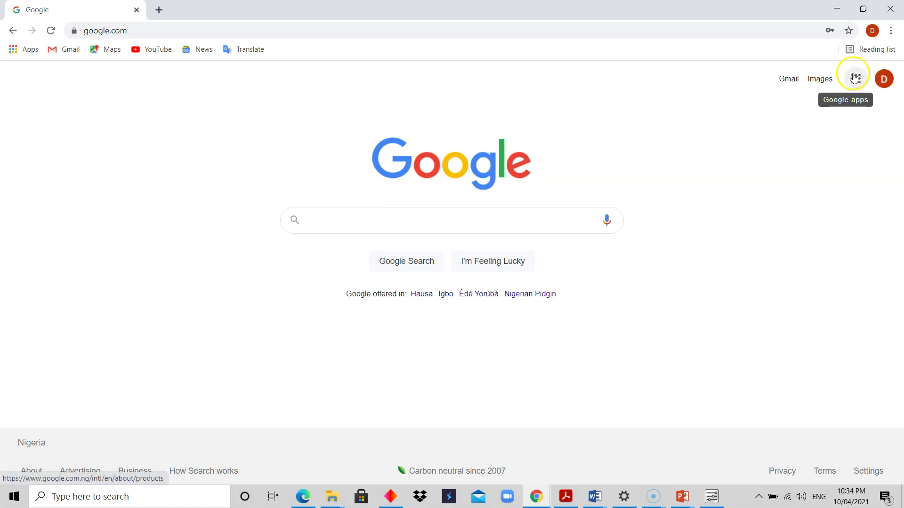
Step: Launch Google Forms from the Google apps grid
left_click(856, 79)
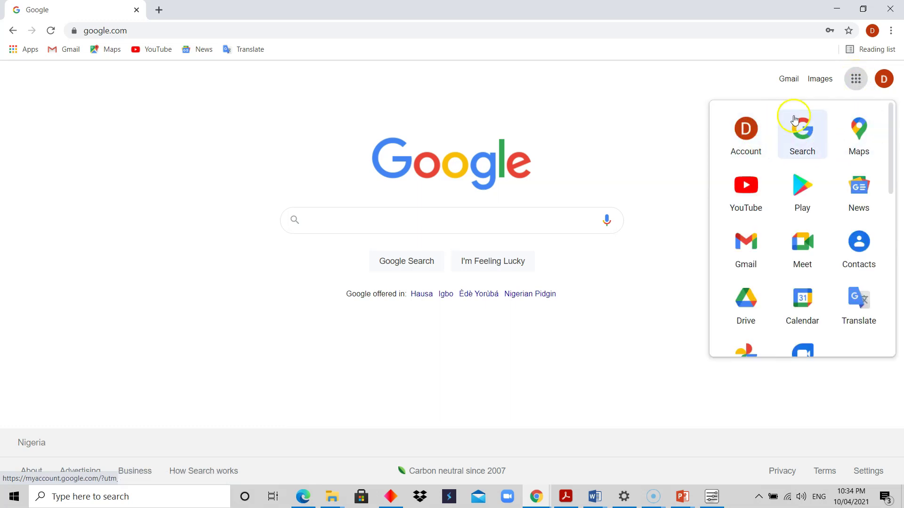
left_click_drag(890, 169, 888, 363)
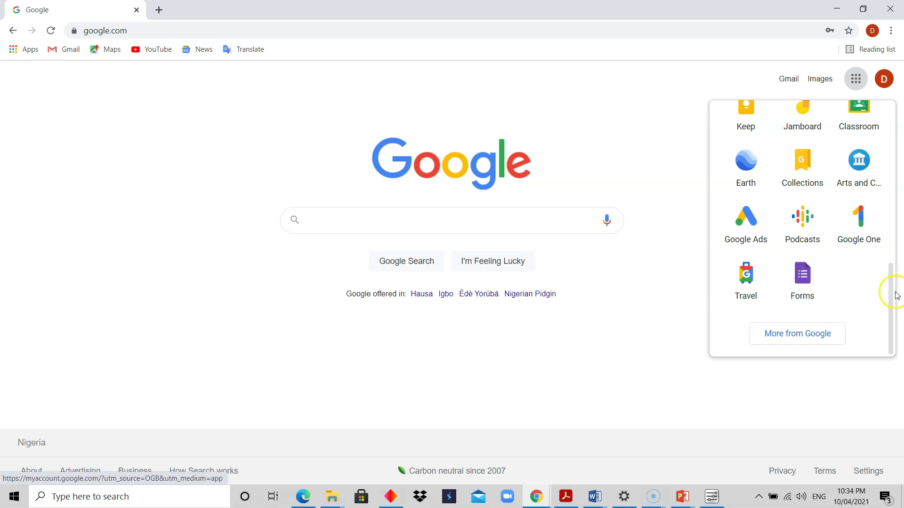
left_click_drag(890, 305, 881, 200)
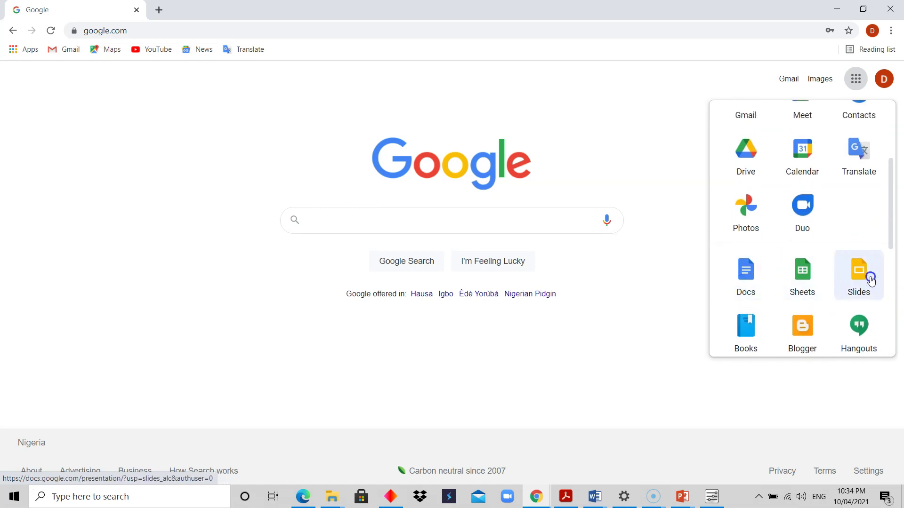
left_click(739, 300)
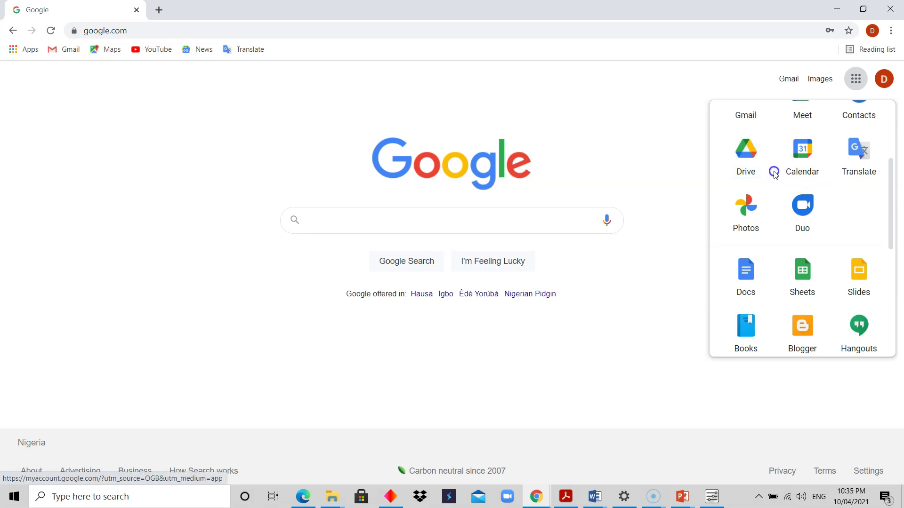
left_click_drag(893, 221, 900, 324)
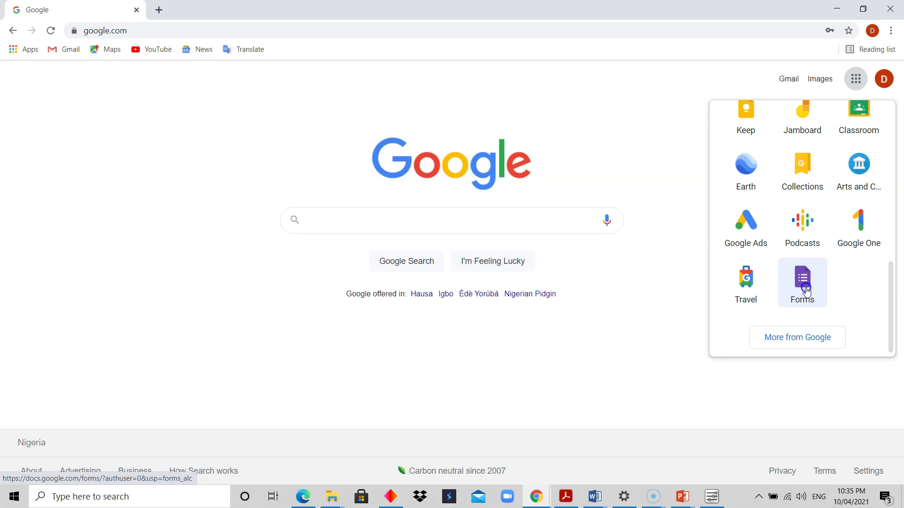
left_click(806, 291)
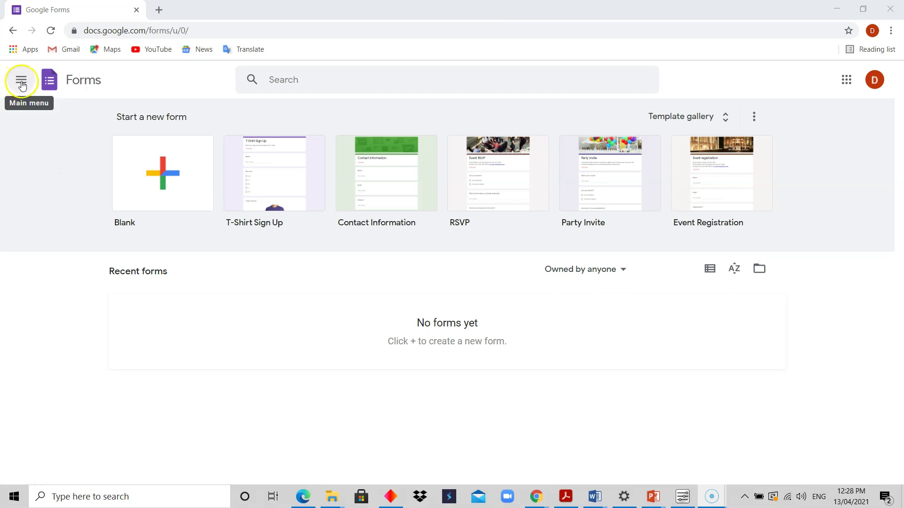
Step: Show the Forms main menu with Docs, Sheets, Slides, Forms, Settings and Drive
left_click(21, 82)
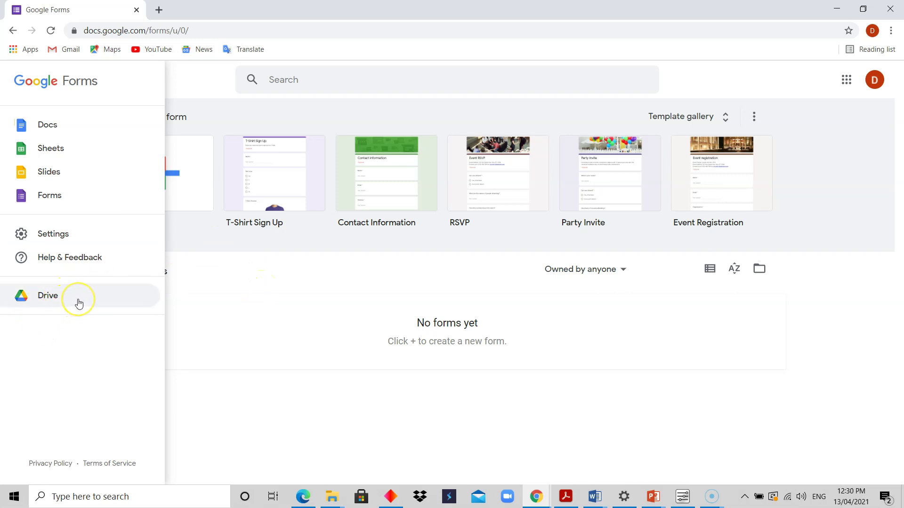
Step: Close the main menu to reveal the templates like T-Shirt Sign Up and RSVP
left_click(228, 289)
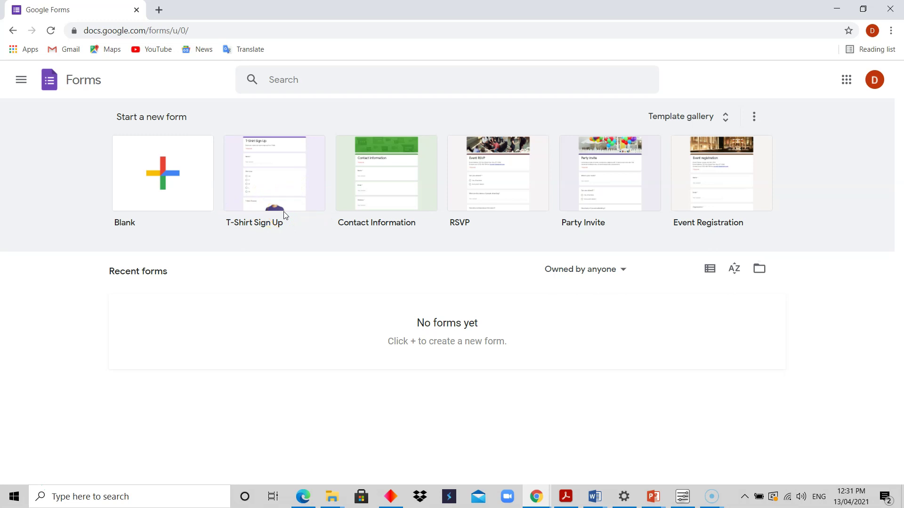
Step: From the Google Forms home page, open the full Template gallery
left_click(296, 190)
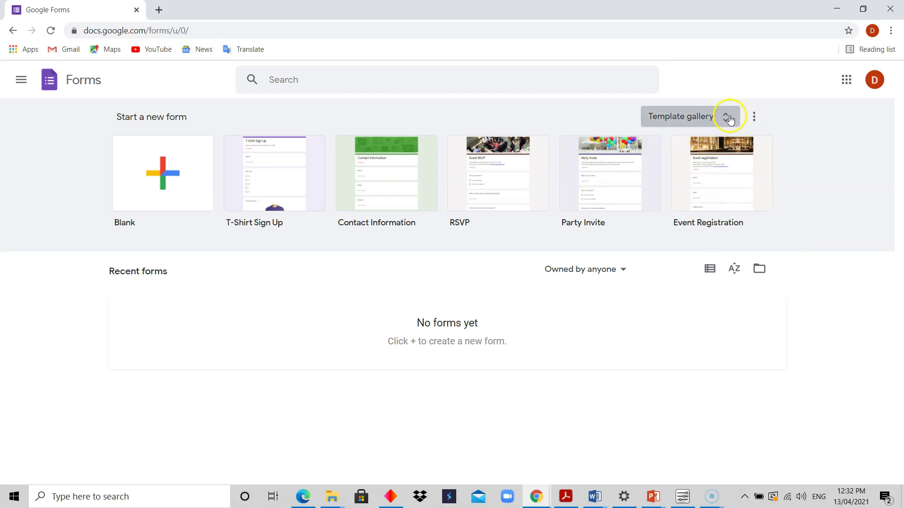
left_click(724, 118)
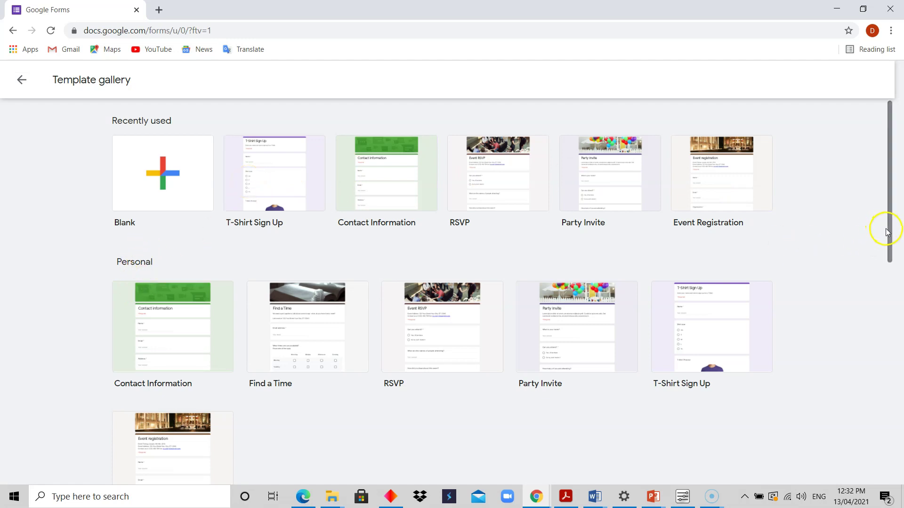
Step: Scroll the Template gallery down past the Personal templates to the Work category
left_click_drag(887, 228, 885, 273)
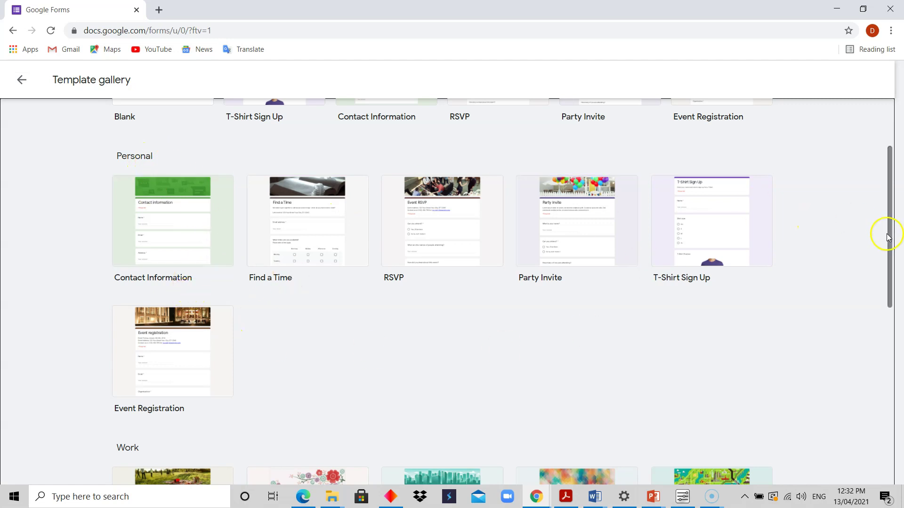
left_click_drag(887, 247, 883, 353)
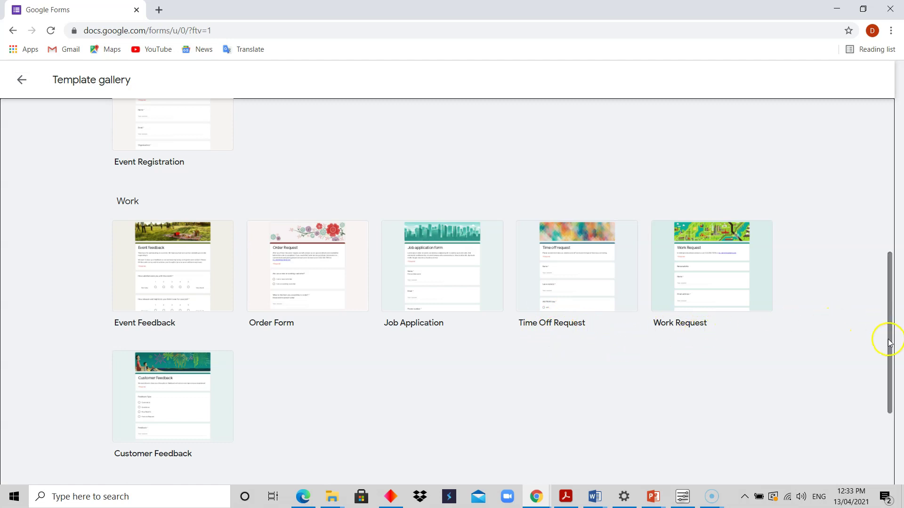
left_click_drag(888, 340, 890, 419)
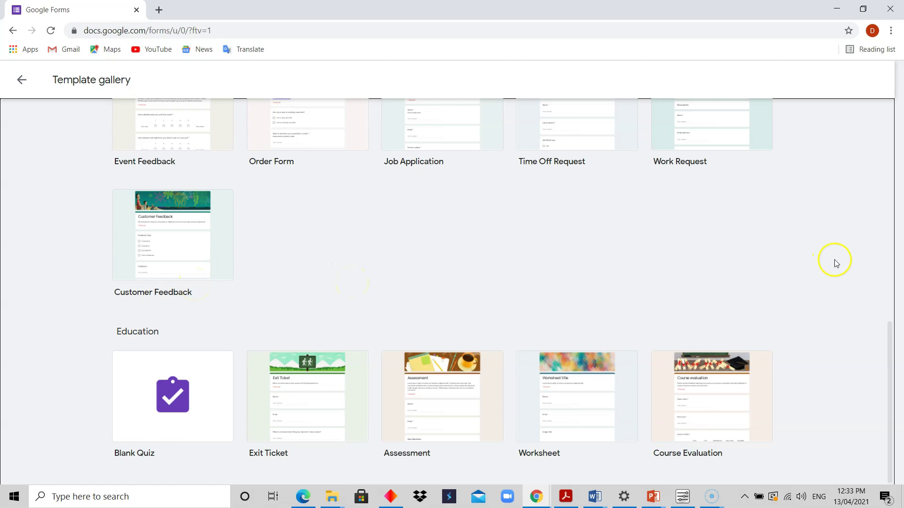
left_click_drag(891, 342, 894, 146)
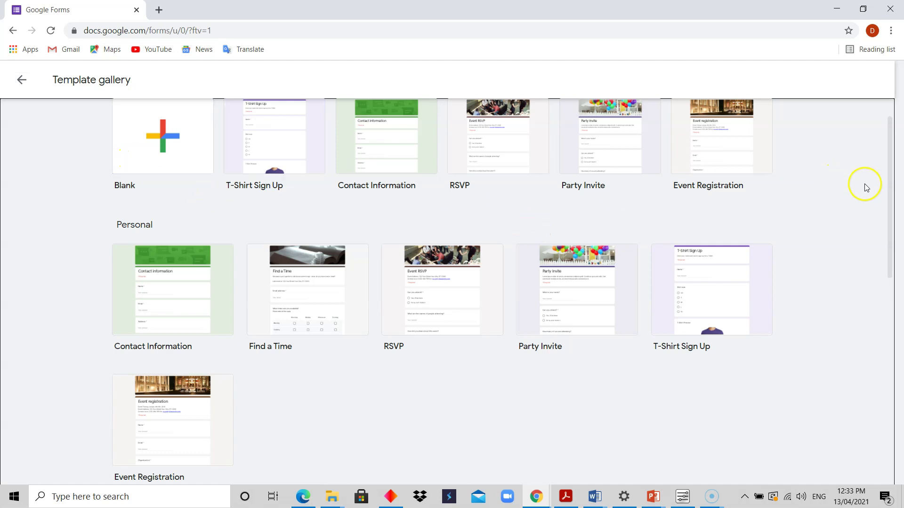
left_click_drag(891, 202, 890, 194)
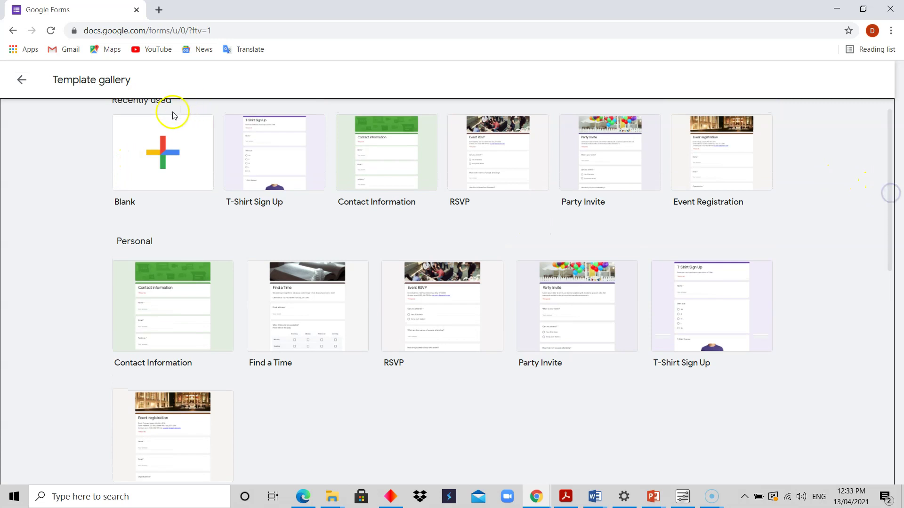
left_click_drag(889, 179, 884, 434)
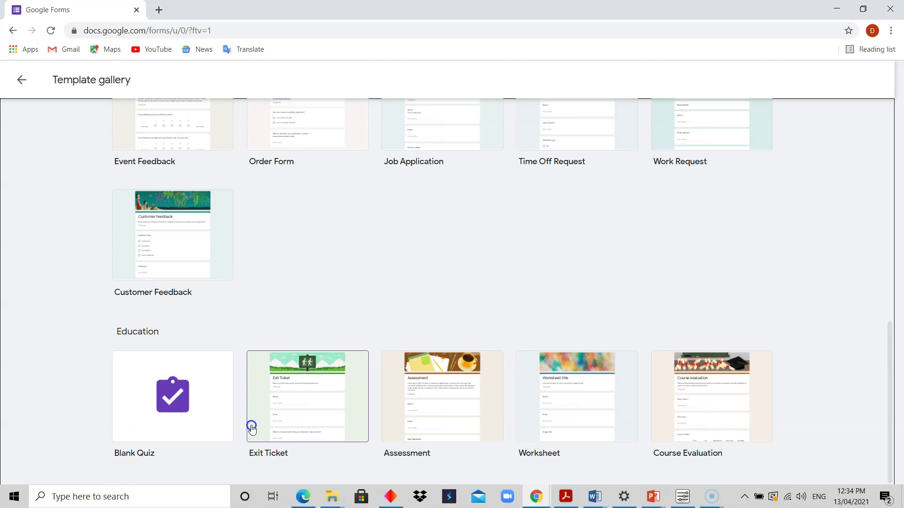
left_click(188, 406)
Step: Create a new quiz form from the Education section's Assessment template
left_click(446, 416)
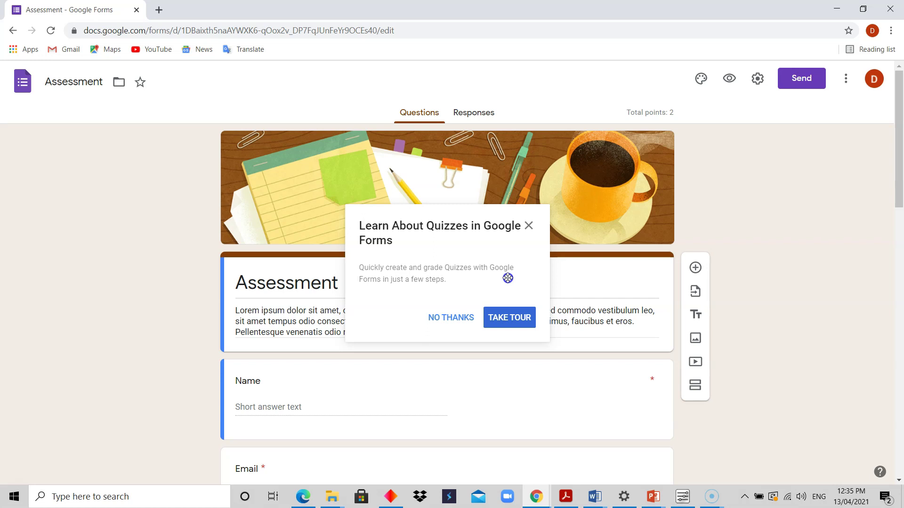
left_click(517, 319)
left_click(528, 225)
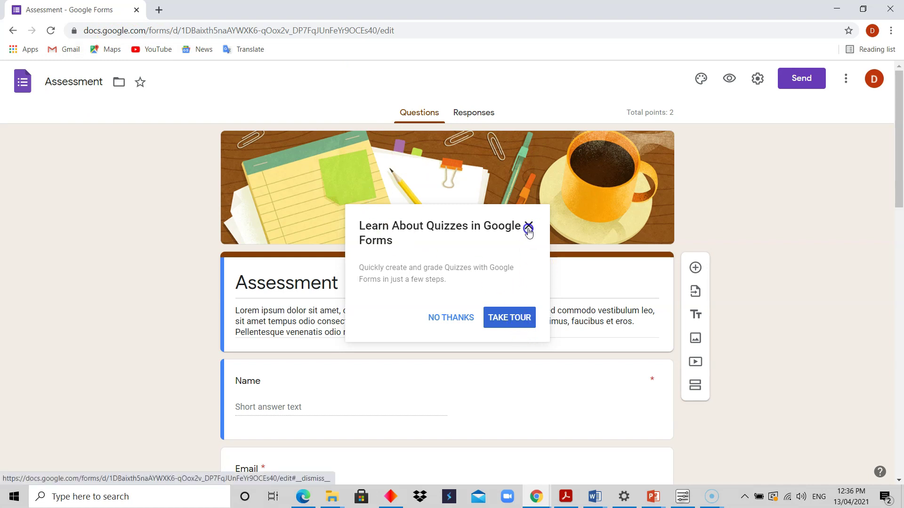
left_click(512, 319)
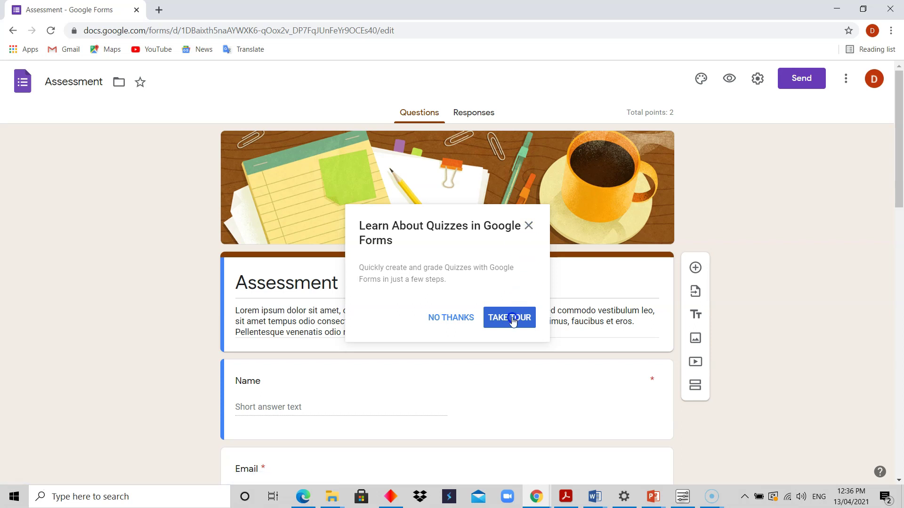
Step: Start the quiz tour and move back and forth between Add a Question and Set the Answer Key
left_click(512, 318)
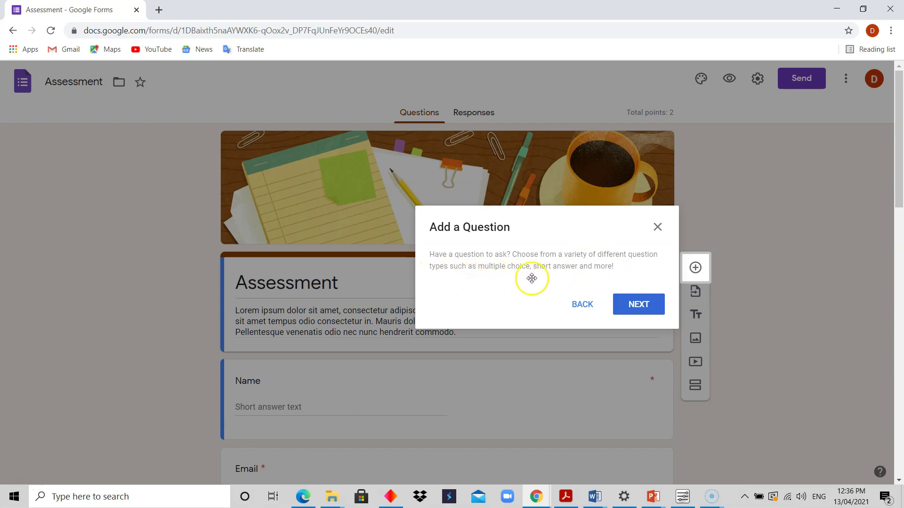
left_click(648, 307)
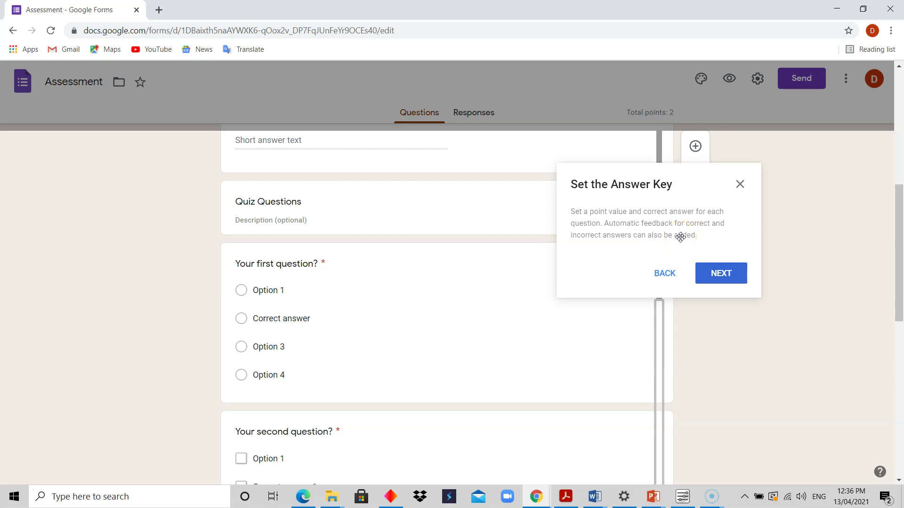
left_click(720, 275)
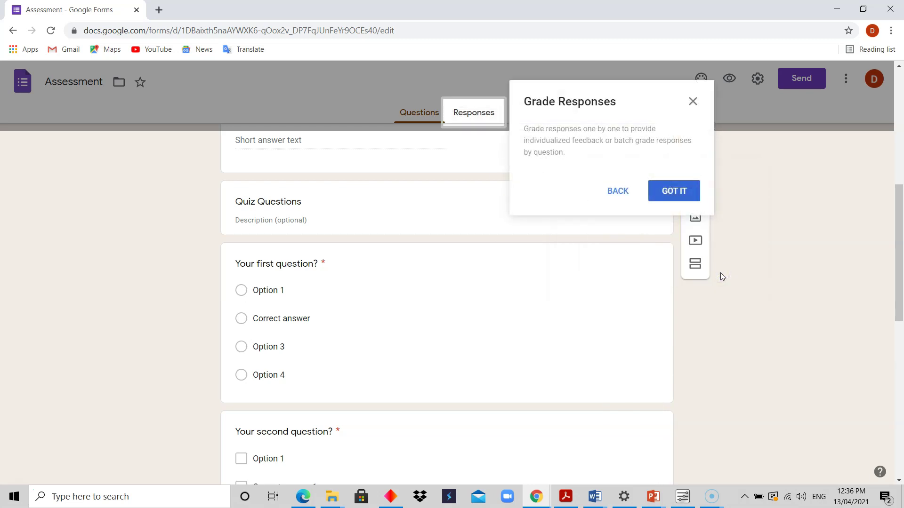
left_click(615, 190)
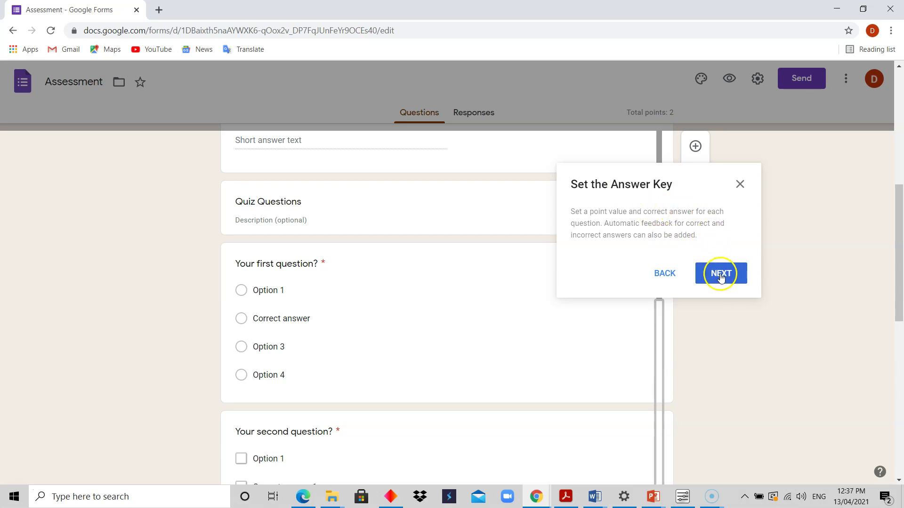
left_click(664, 274)
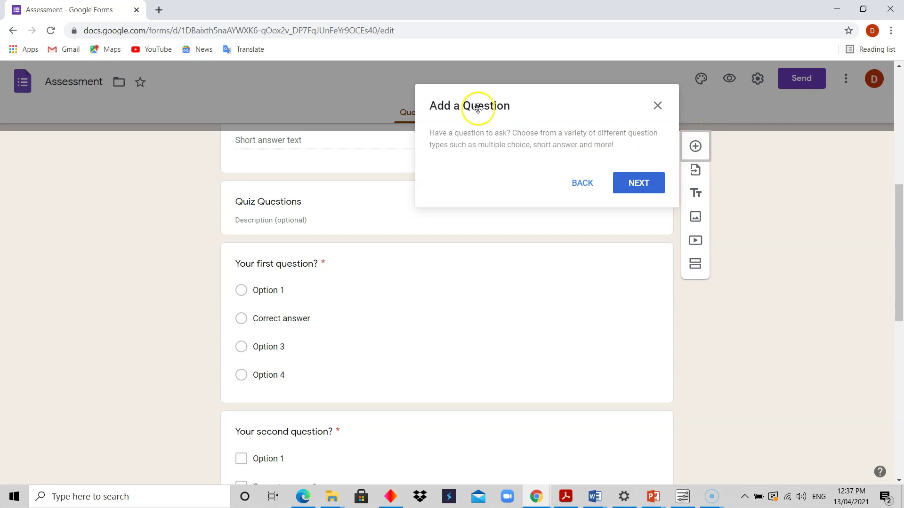
left_click(641, 182)
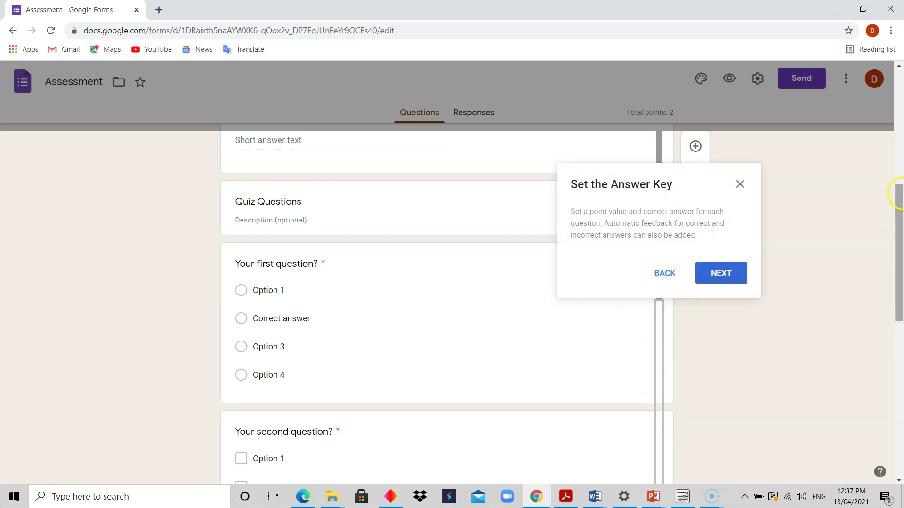
Step: Advance the quiz tour to Grade Responses and dismiss it
left_click_drag(899, 203, 891, 256)
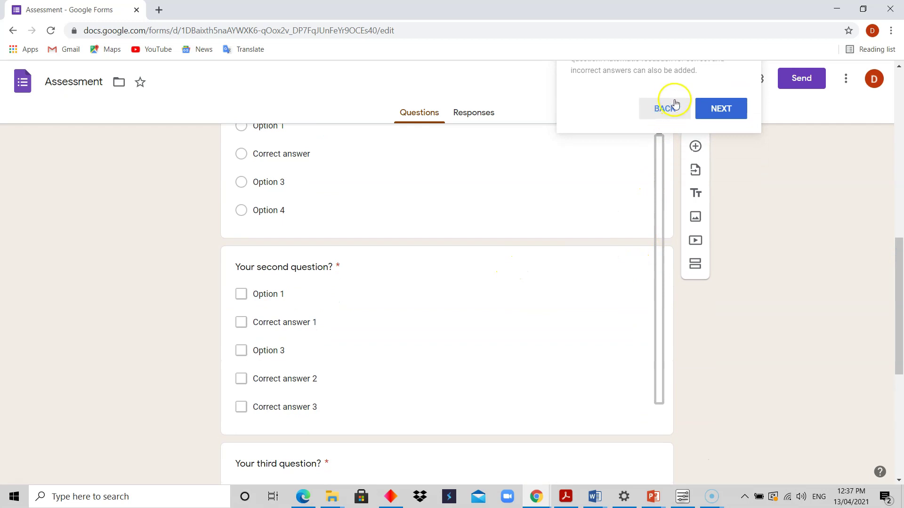
left_click_drag(898, 285, 896, 225)
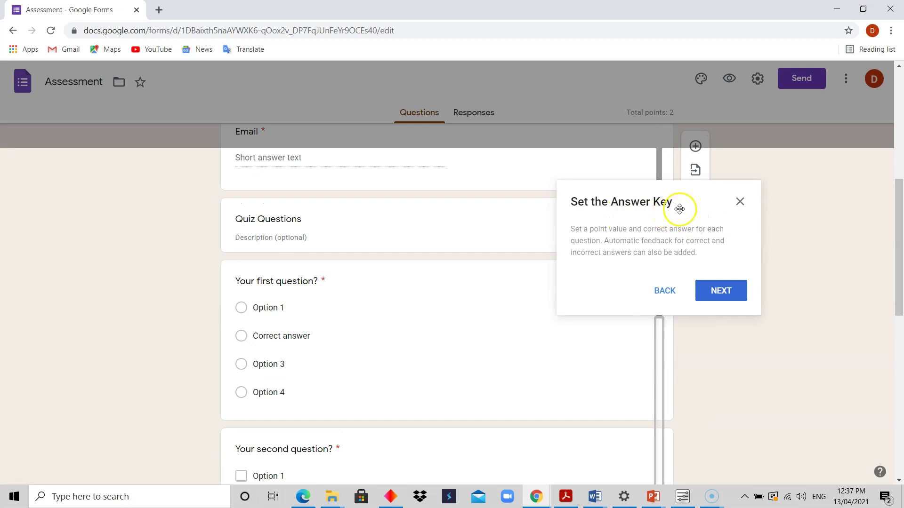
left_click(715, 289)
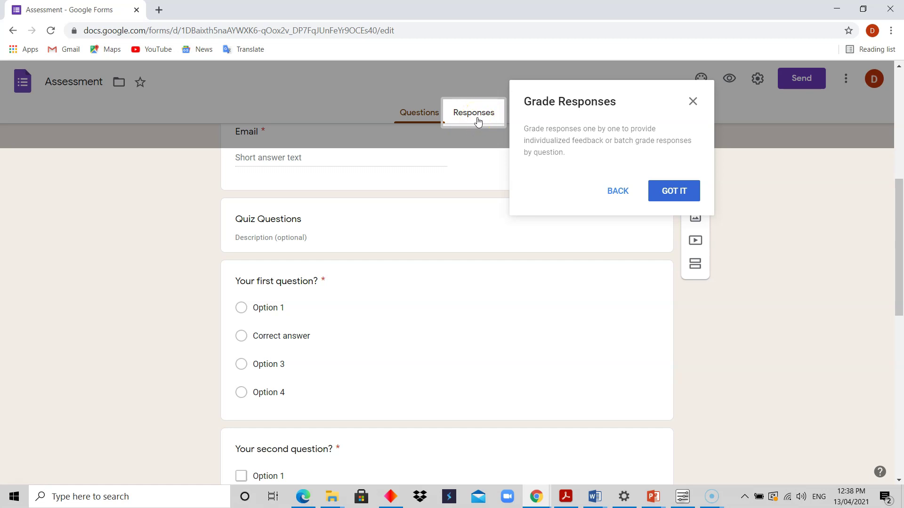
left_click(676, 188)
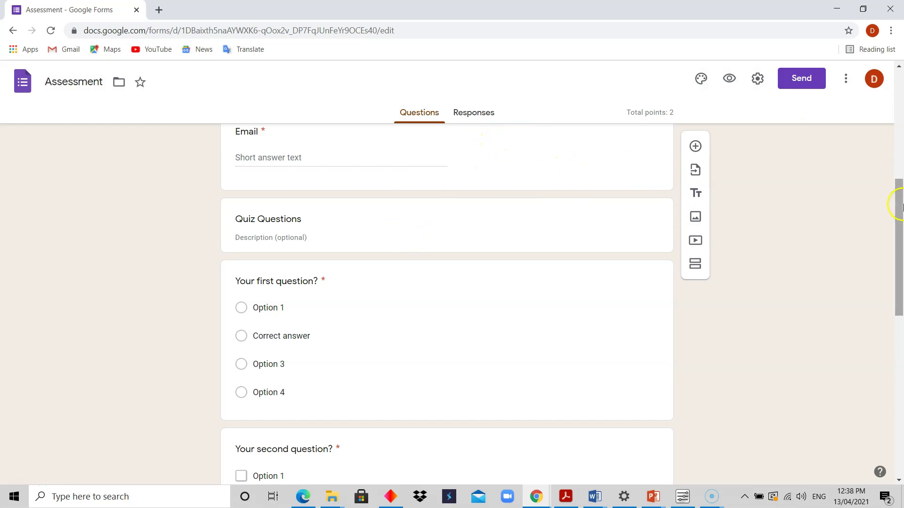
Step: Scroll back to the top of the Assessment quiz to its Lorem ipsum description
left_click_drag(899, 201, 884, 94)
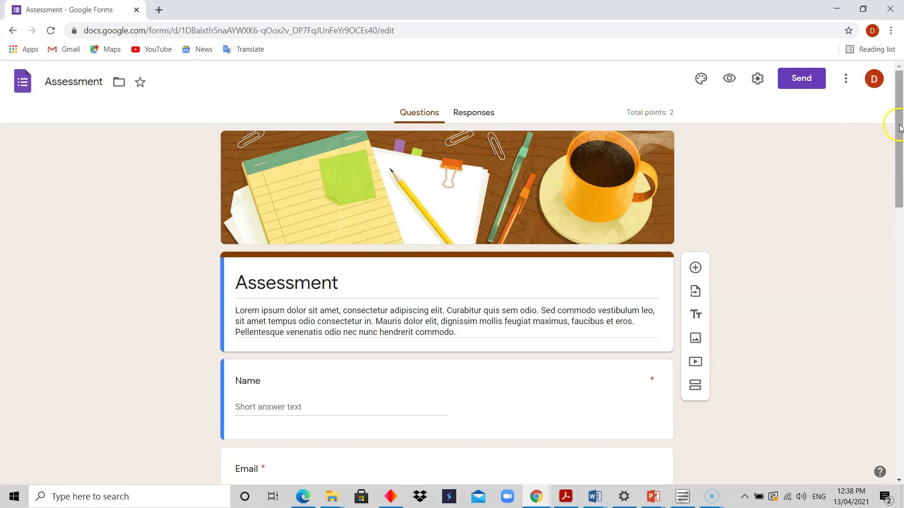
left_click_drag(899, 125, 890, 93)
left_click_drag(898, 146, 901, 172)
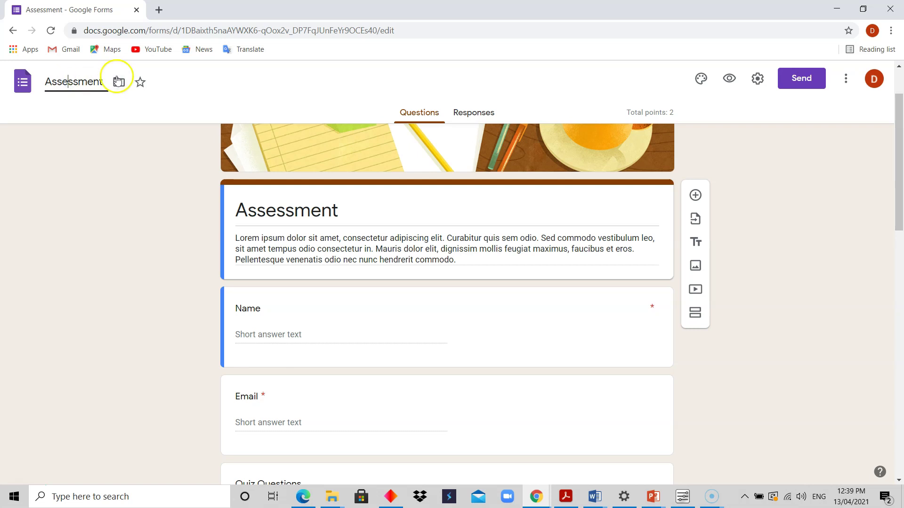
Step: Select the form title, then expand the Name question showing required Short answer, 0 points
left_click(103, 81)
left_click_drag(896, 188, 899, 214)
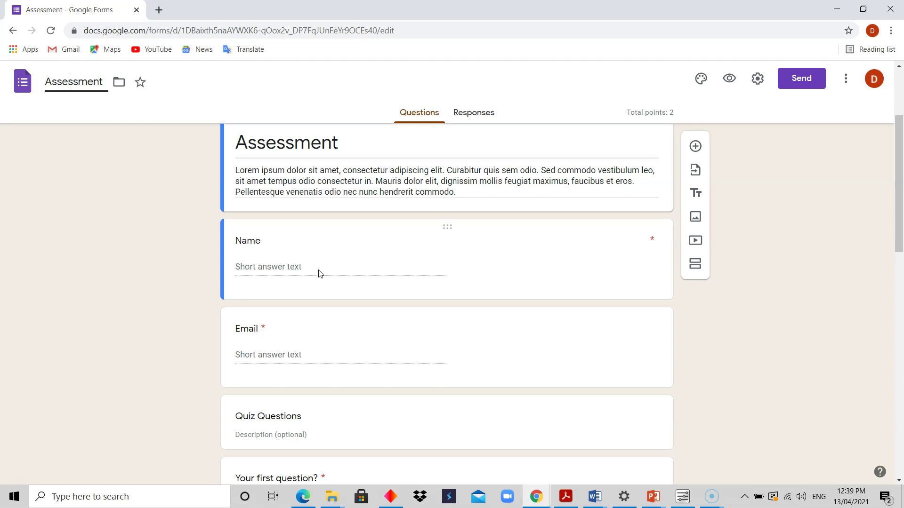
left_click(322, 271)
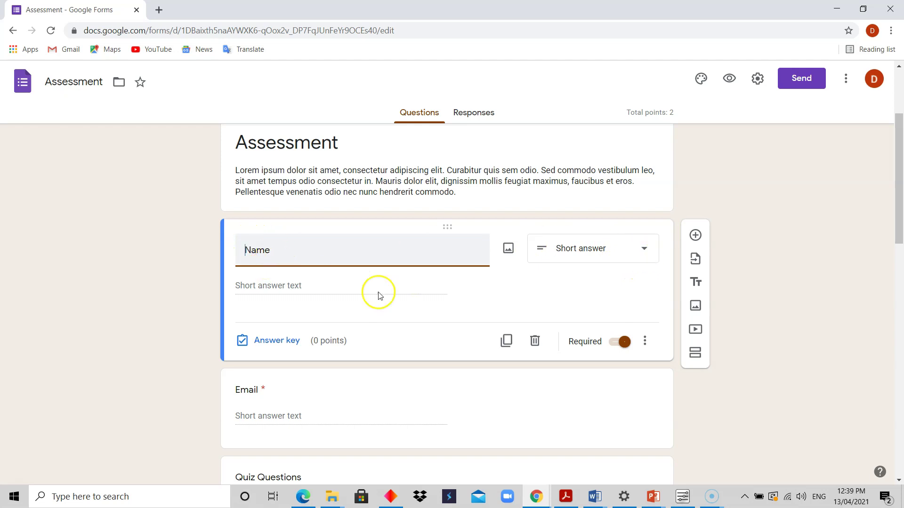
Step: Select the Email, then Name question, and list Name's available question types
left_click(536, 407)
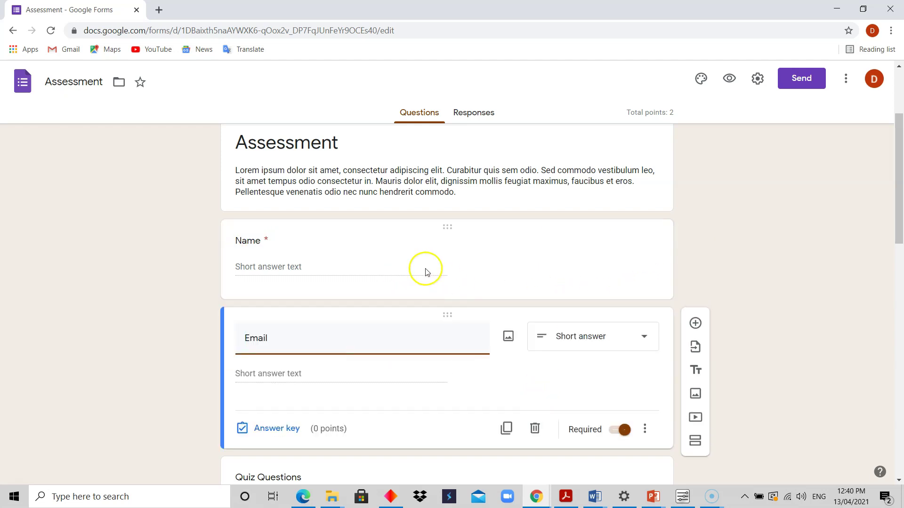
left_click(412, 261)
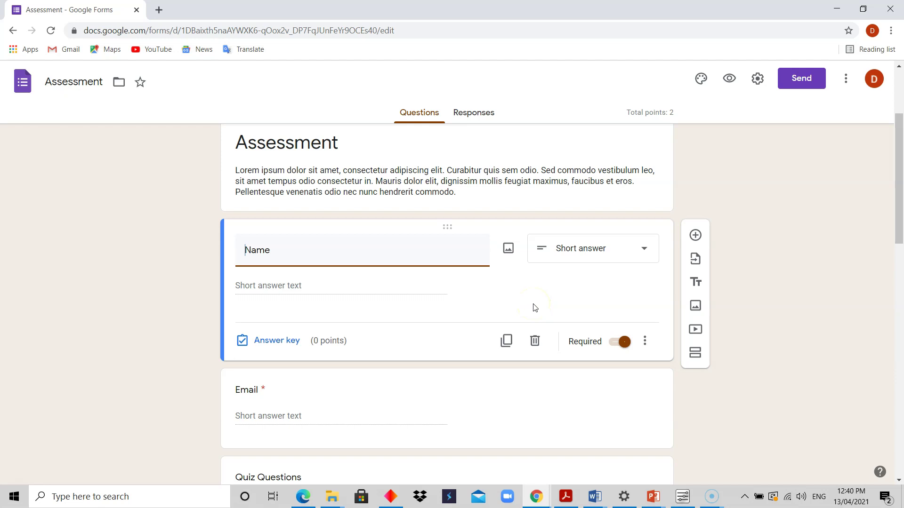
left_click(643, 252)
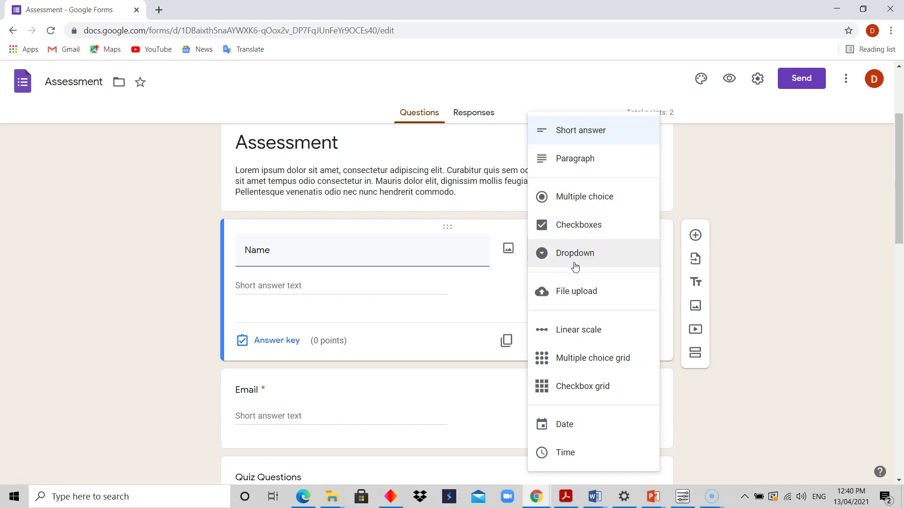
Step: Browse the question-type options, then close the list on Email, keeping Name as Short answer
left_click(579, 298)
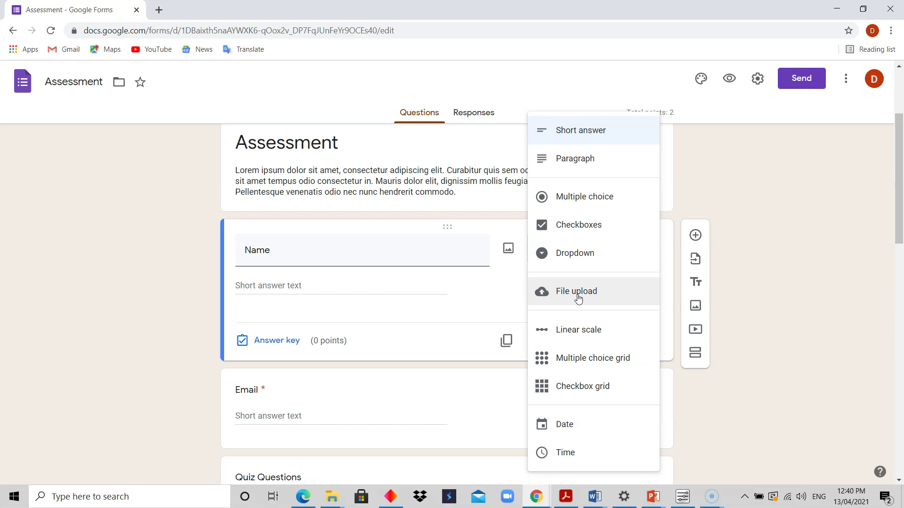
left_click(575, 297)
left_click(570, 333)
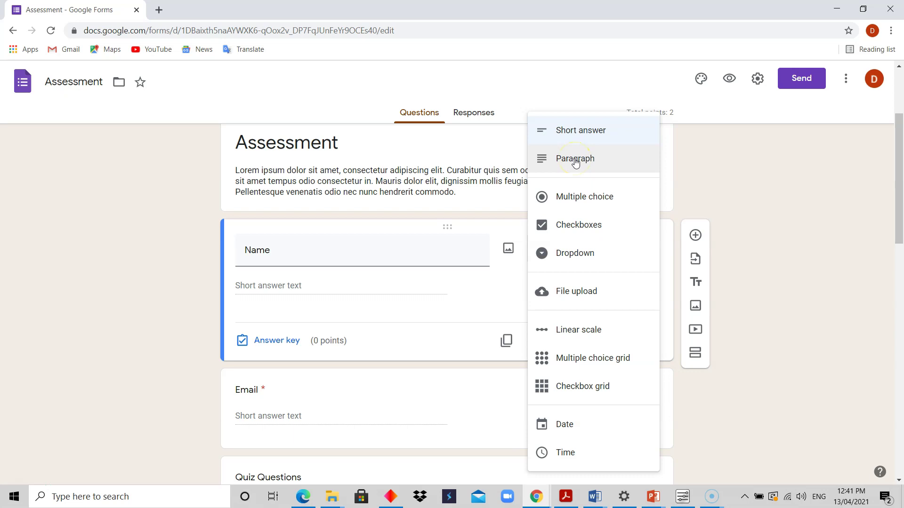
left_click(579, 163)
left_click(580, 163)
left_click(602, 161)
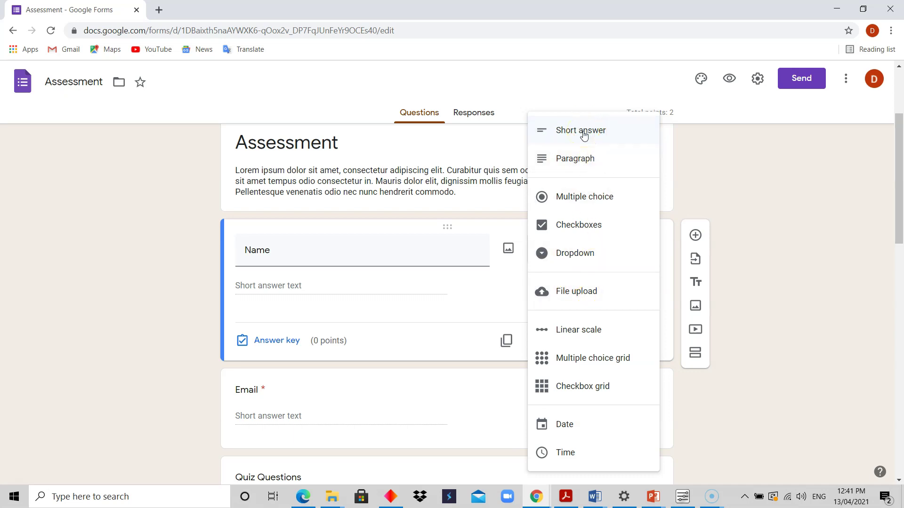
left_click(583, 136)
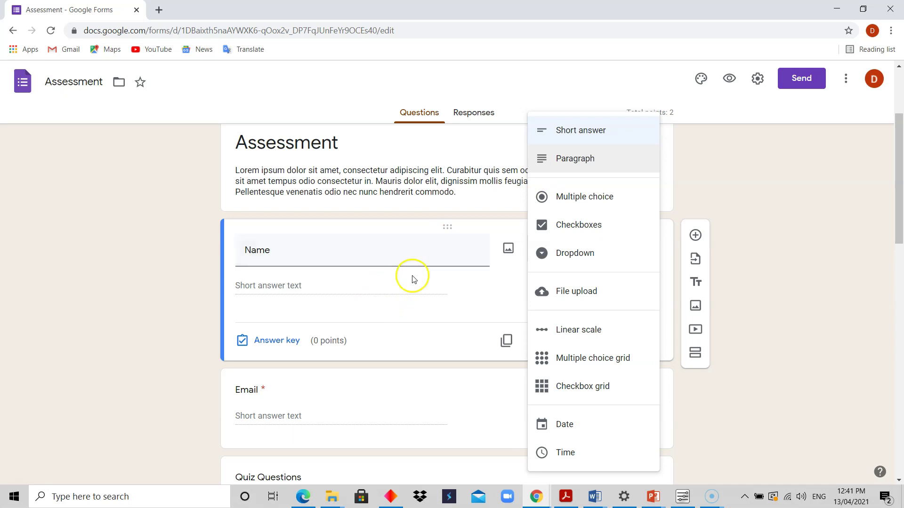
left_click(398, 420)
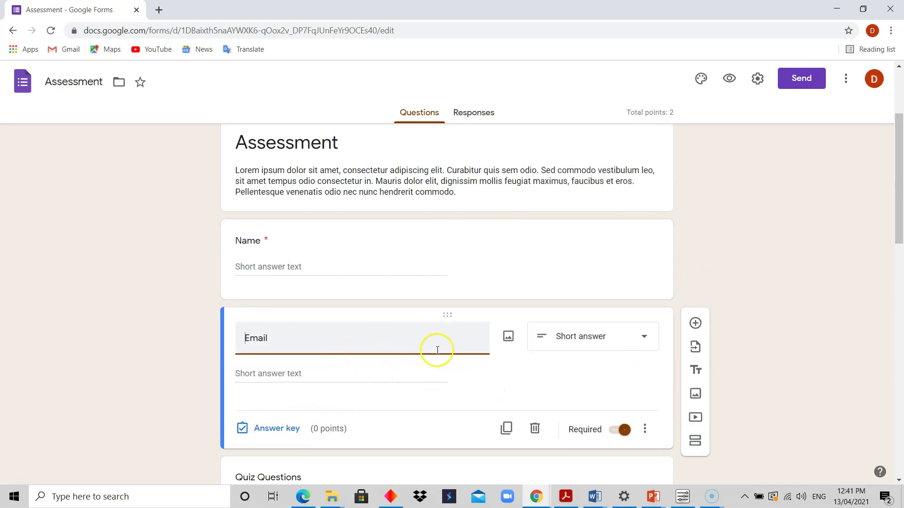
left_click(630, 340)
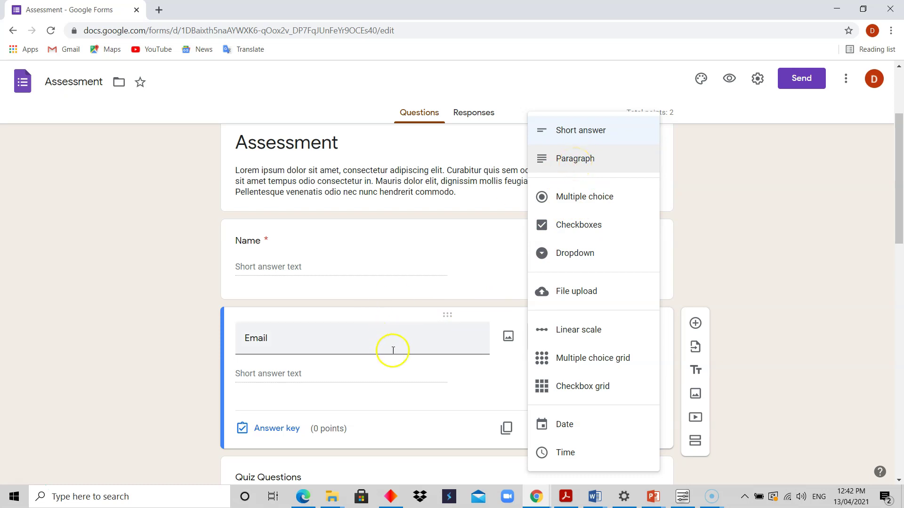
left_click(462, 331)
left_click(517, 372)
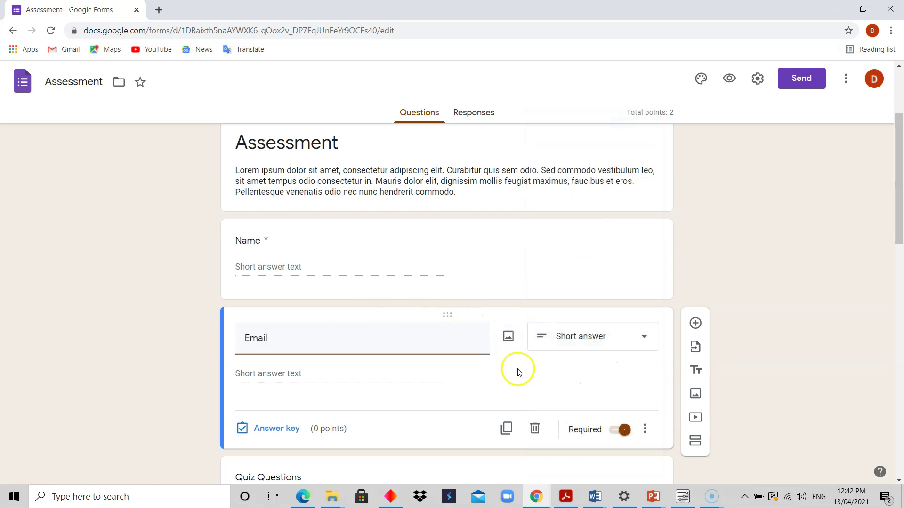
Step: Scroll down through Quiz Questions to the fourth long-answer question, then back to the header
left_click_drag(900, 203, 900, 274)
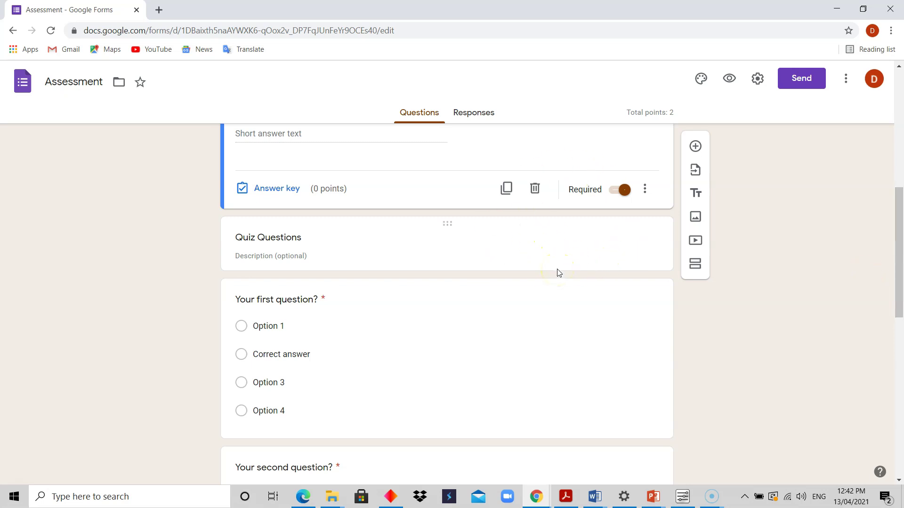
left_click_drag(900, 242, 896, 279)
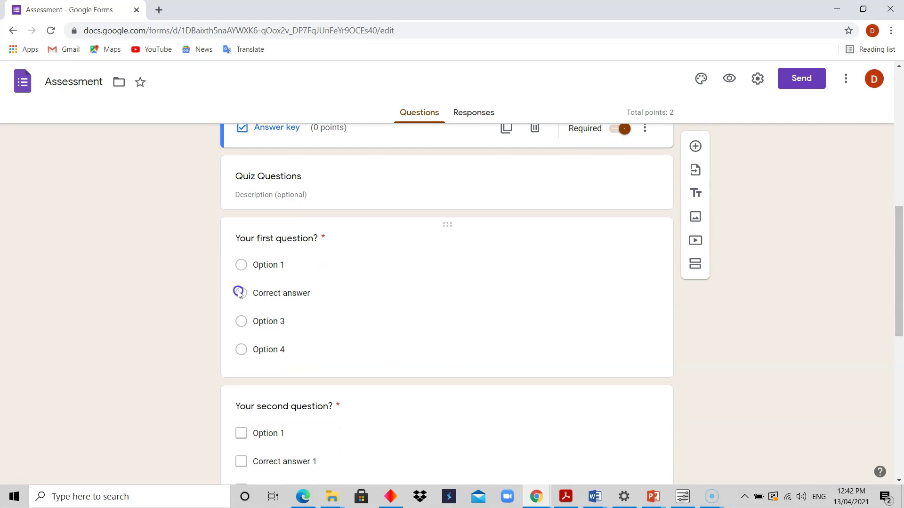
left_click(896, 185)
left_click_drag(895, 185, 898, 152)
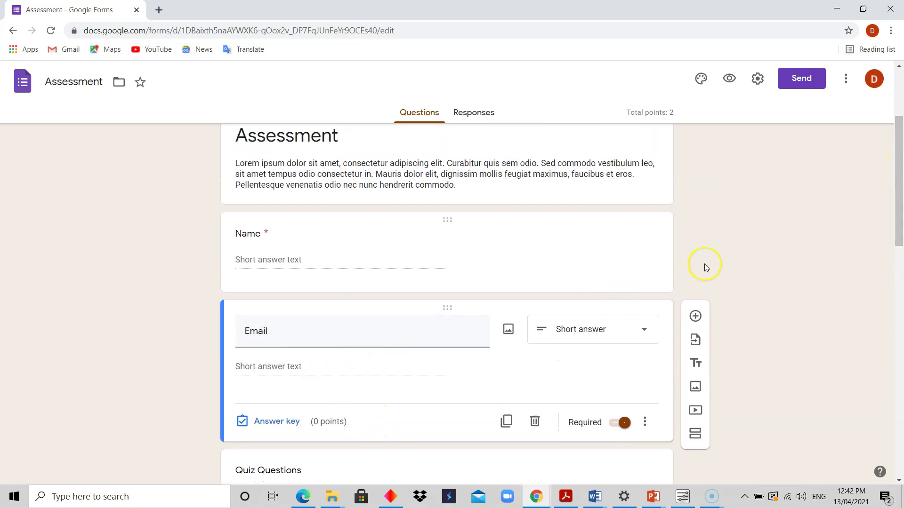
left_click_drag(900, 203, 893, 291)
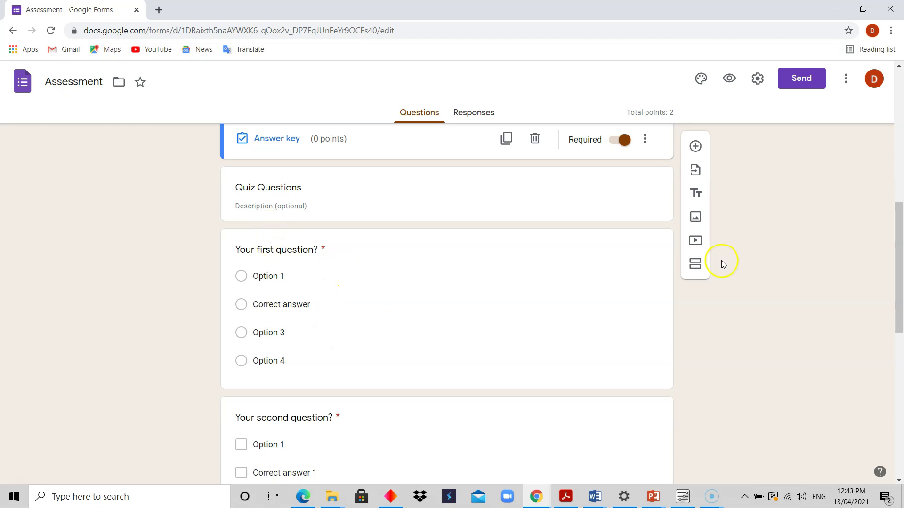
left_click_drag(899, 203, 900, 298)
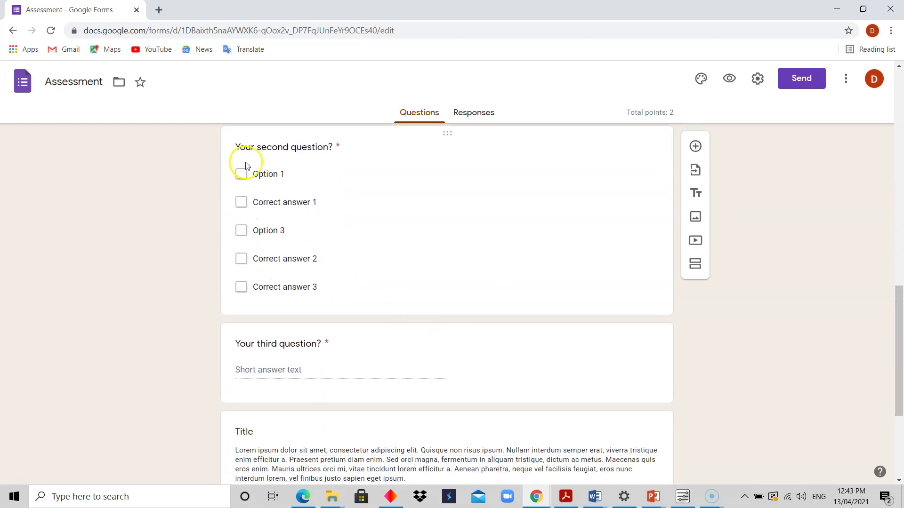
mouse_move(899, 311)
left_mouse_down()
mouse_move(898, 292)
mouse_move(900, 320)
left_mouse_up()
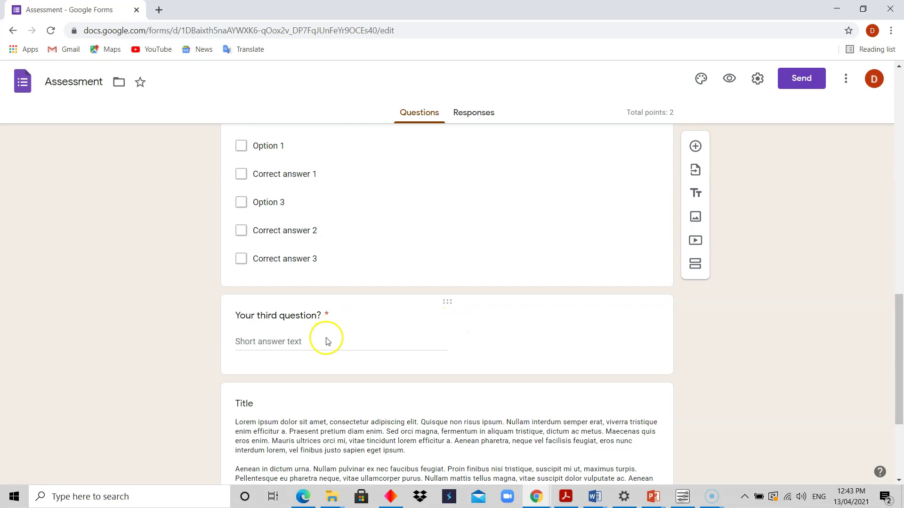
left_click_drag(900, 324, 901, 377)
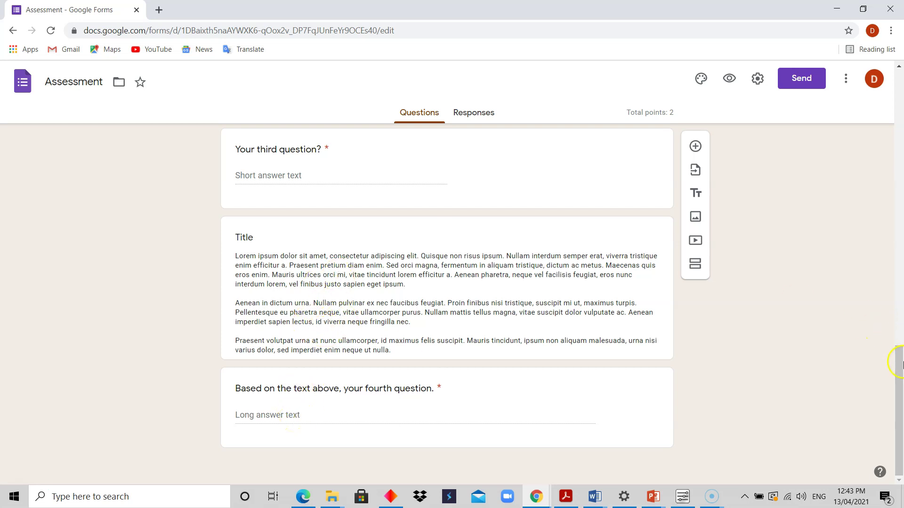
left_click_drag(900, 379, 901, 92)
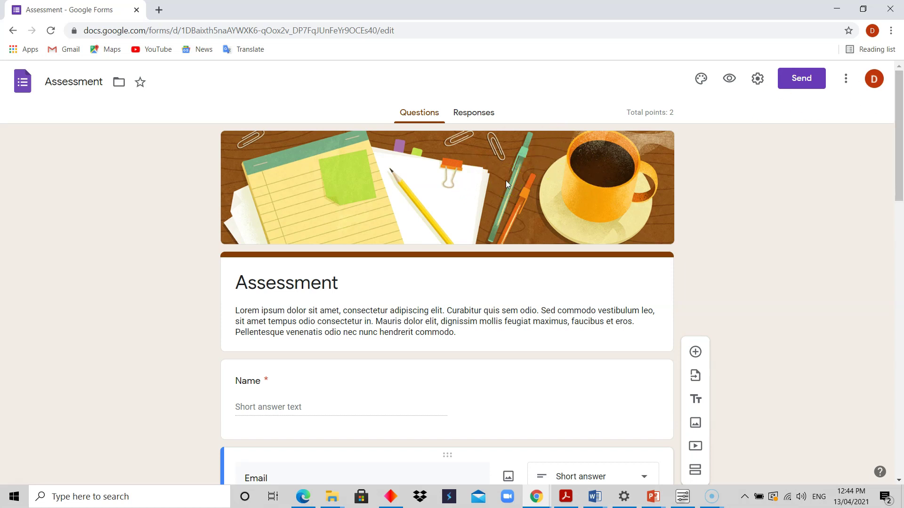
left_click(514, 165)
Step: Go back to the Template gallery and scroll through its templates
left_click(13, 31)
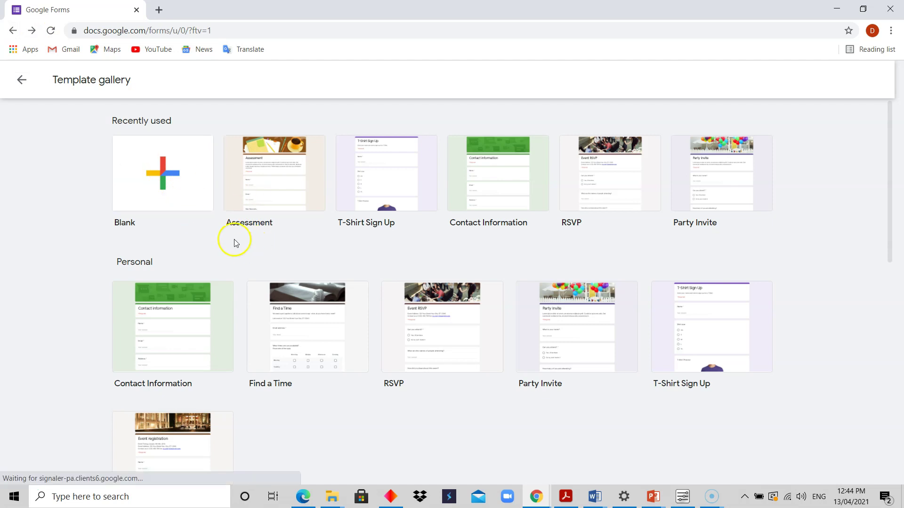
left_click_drag(887, 204, 891, 120)
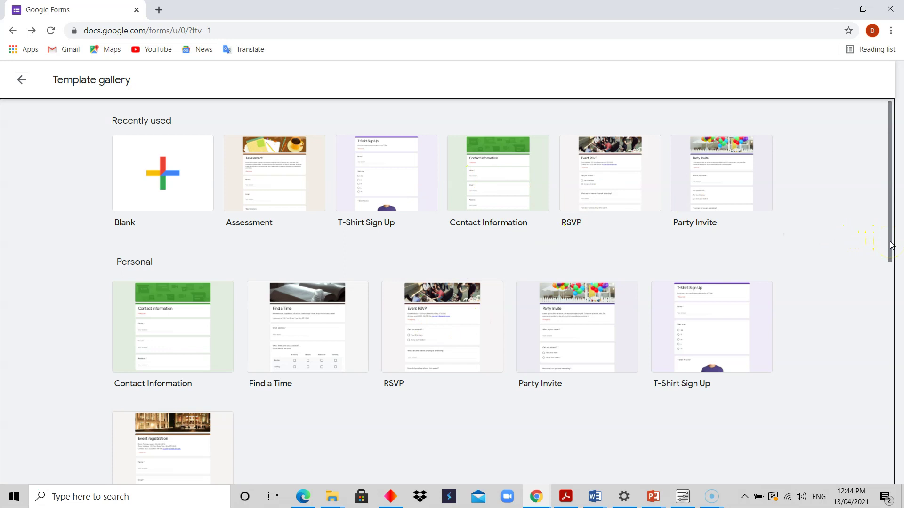
left_click_drag(891, 245, 890, 260)
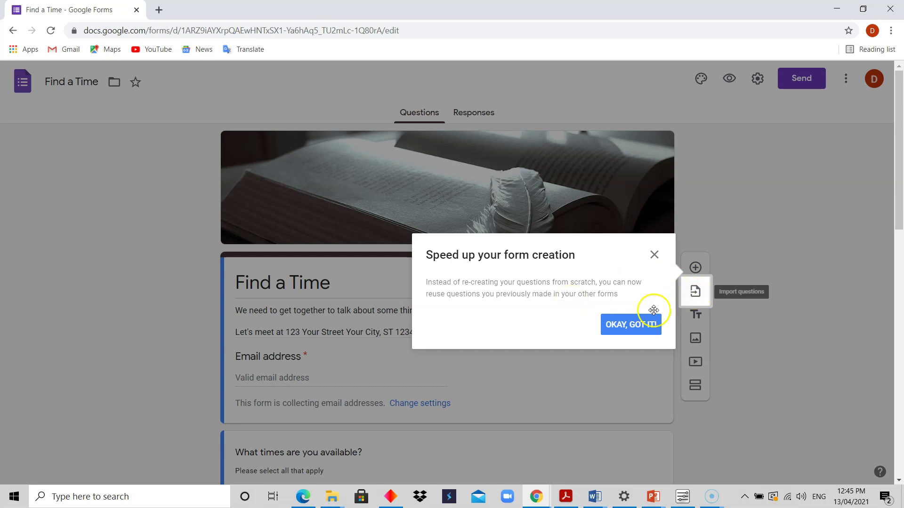
Step: Dismiss the reusing-questions tip and scroll to the Monday–Friday availability grid question
left_click(631, 325)
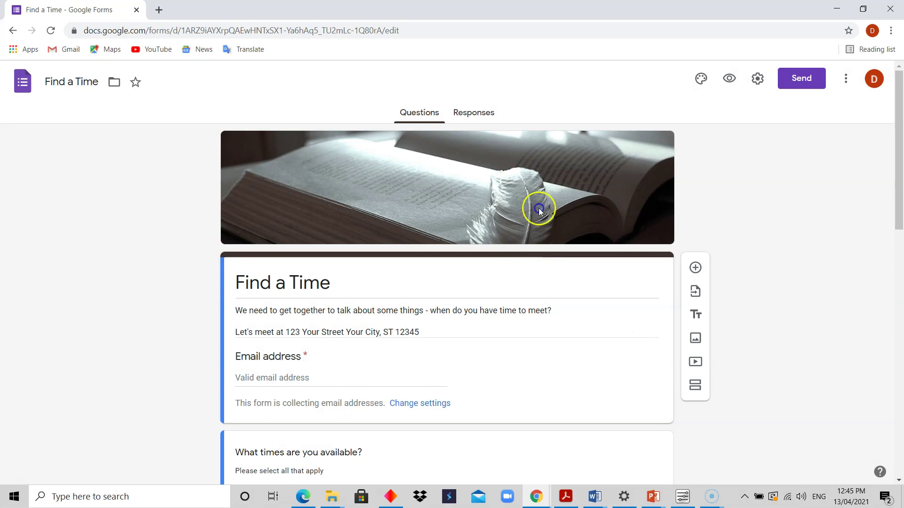
left_click_drag(900, 182, 900, 222)
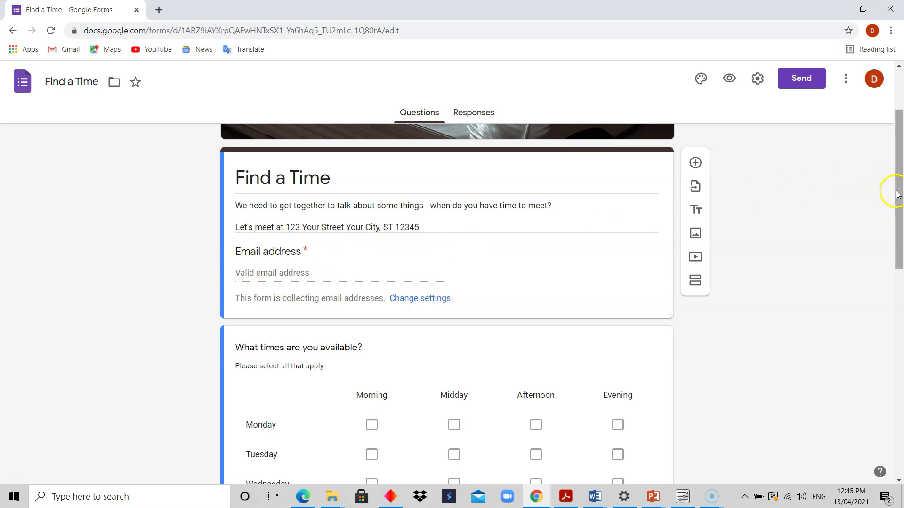
left_click_drag(896, 195, 897, 221)
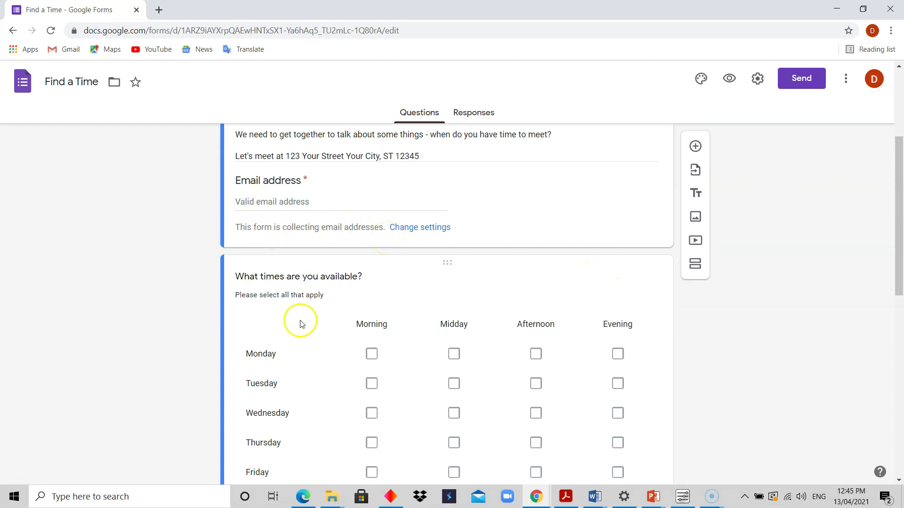
left_click_drag(899, 232, 901, 257)
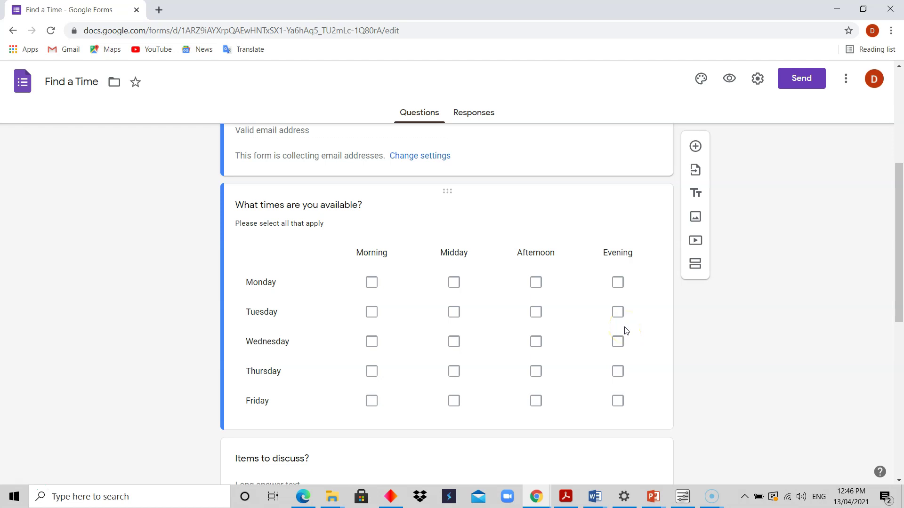
Step: Edit the 'What times are you available?' grid, then scroll on to 'Items to discuss?' and allergies
left_click(379, 267)
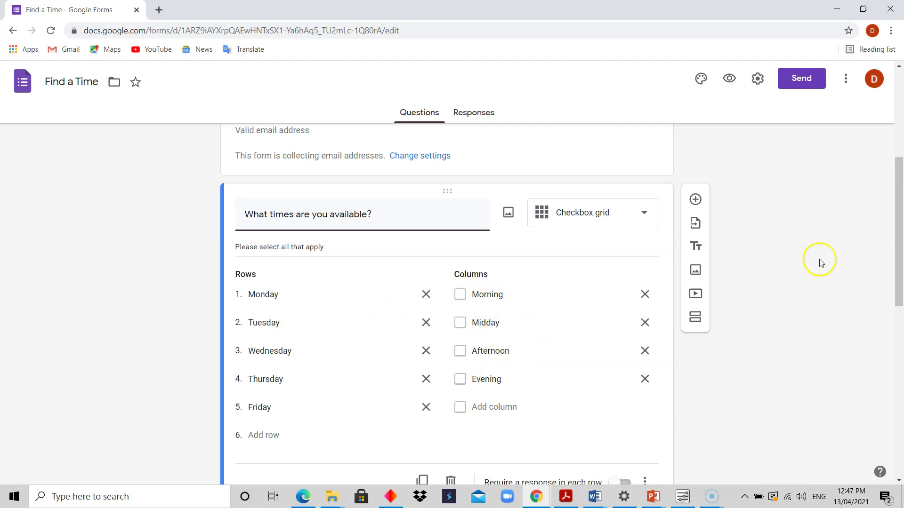
left_click_drag(896, 219, 899, 344)
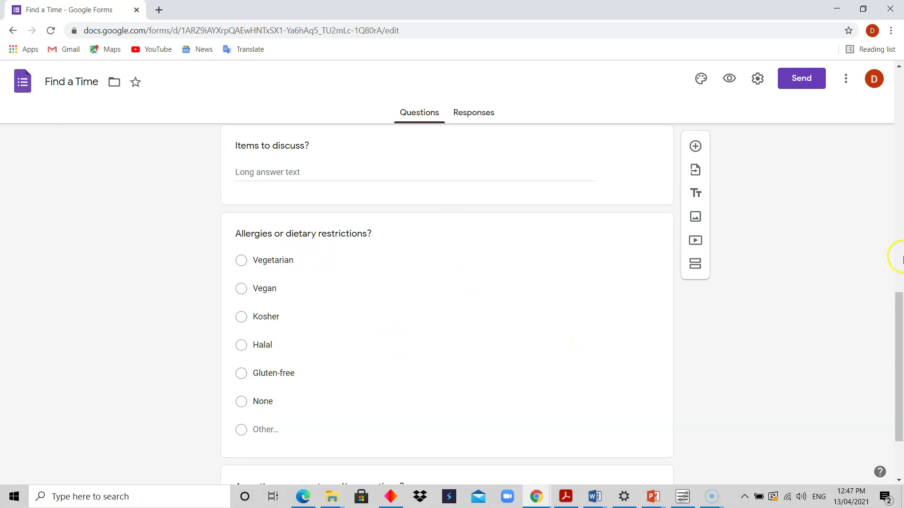
left_click_drag(896, 333, 900, 383)
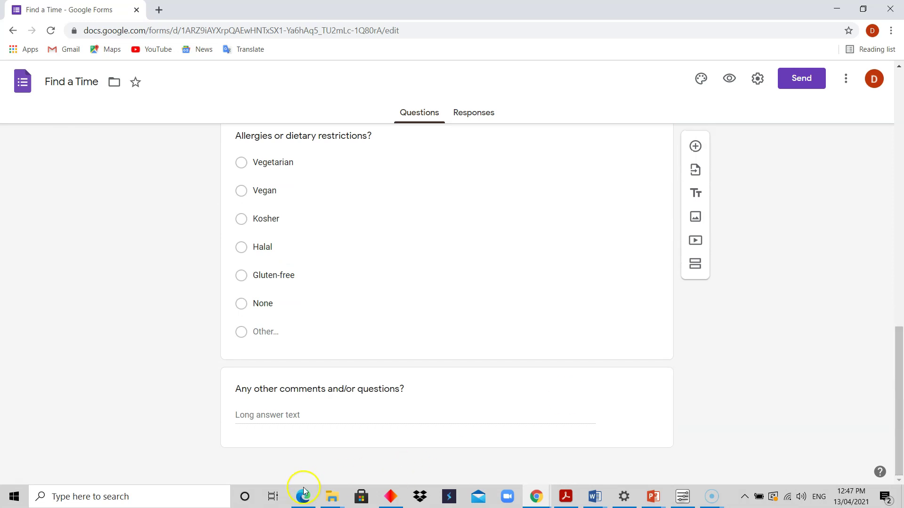
left_click_drag(895, 377, 899, 143)
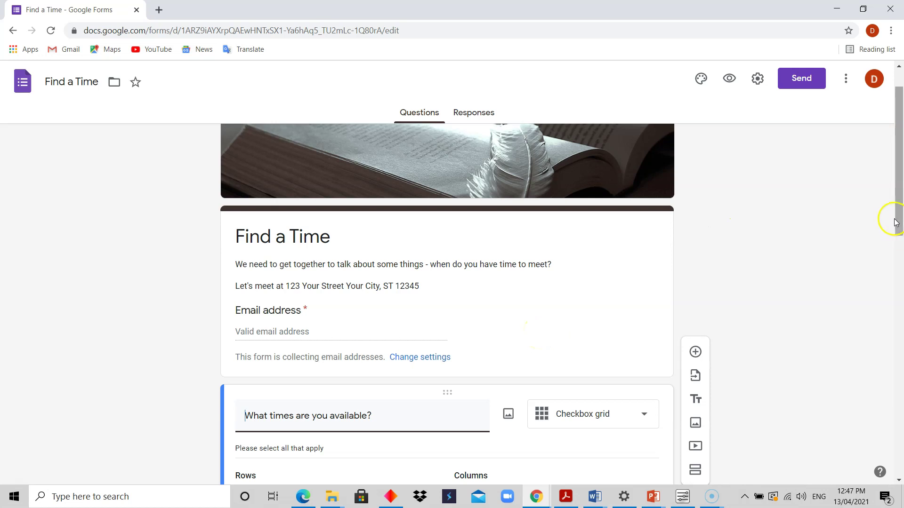
mouse_move(900, 205)
left_mouse_down()
mouse_move(900, 189)
mouse_move(899, 283)
mouse_move(900, 188)
left_mouse_up()
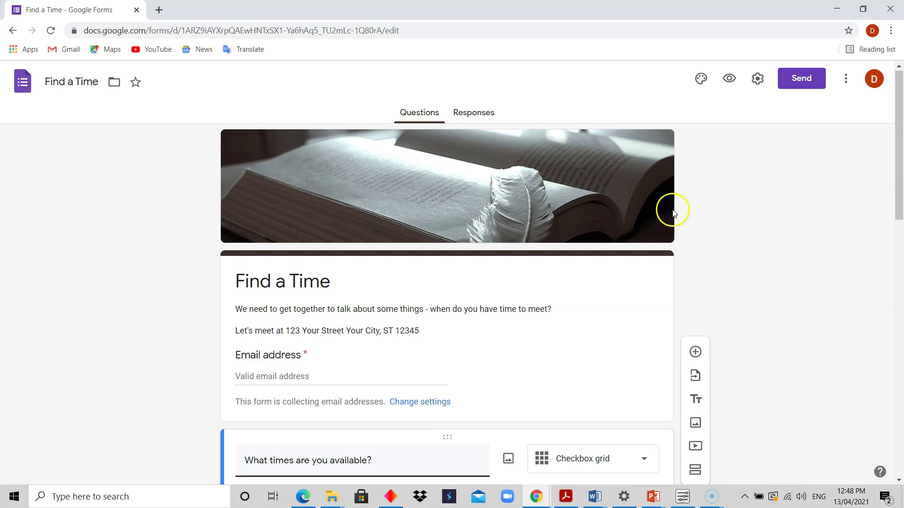
Step: Return to the Template gallery and start a new form from the Work section's Event Feedback template
left_click(13, 34)
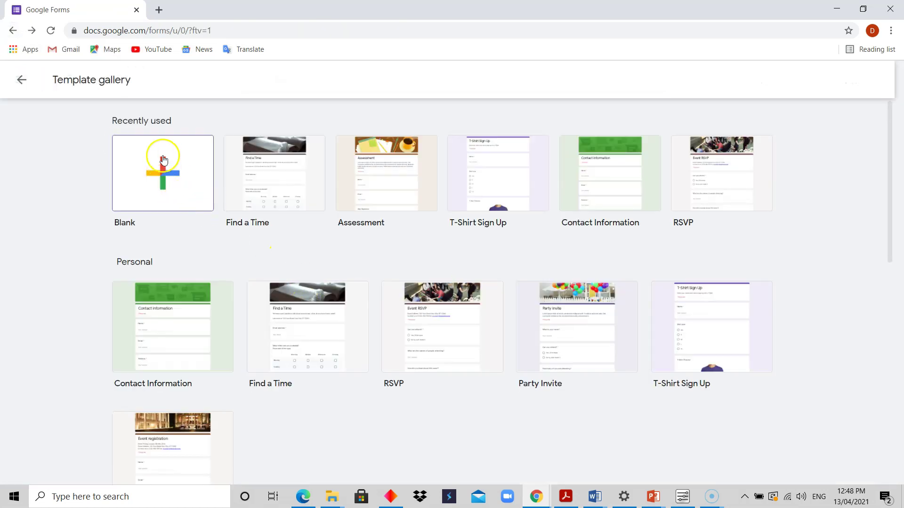
left_click(183, 187)
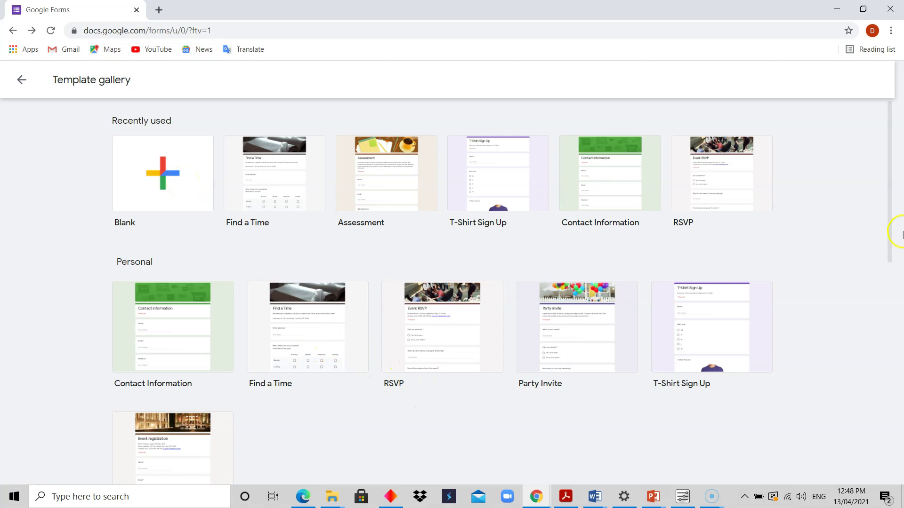
left_click_drag(890, 187, 897, 325)
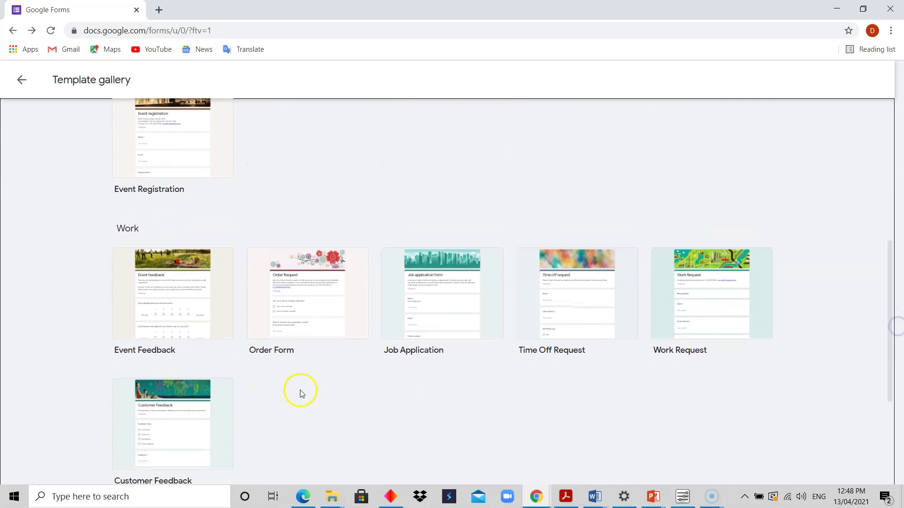
left_click(171, 312)
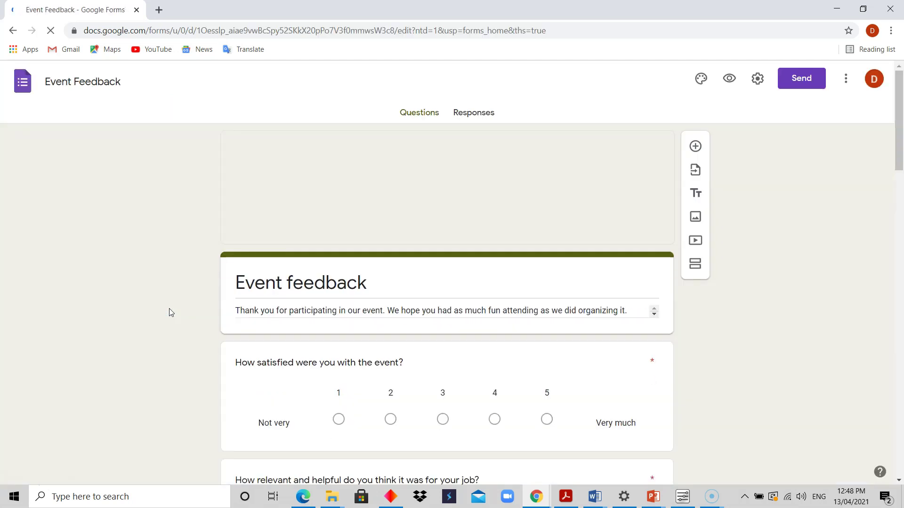
Step: Open 'How satisfied were you with the event?' to view its required 1–5 Not very–Very much scale
left_click_drag(897, 111, 900, 154)
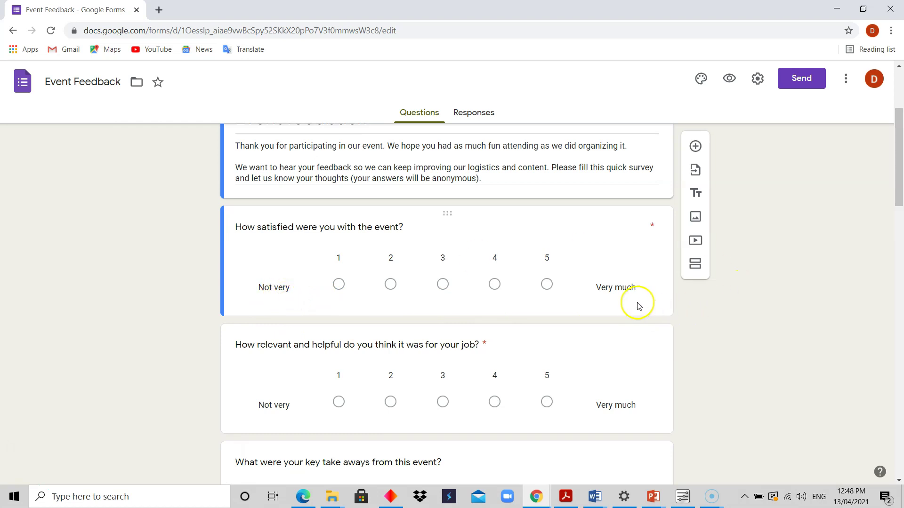
left_click(576, 258)
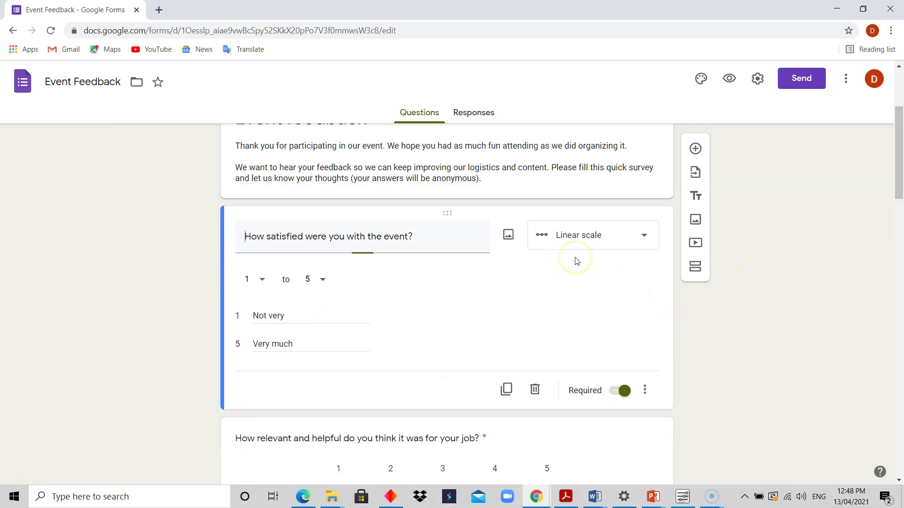
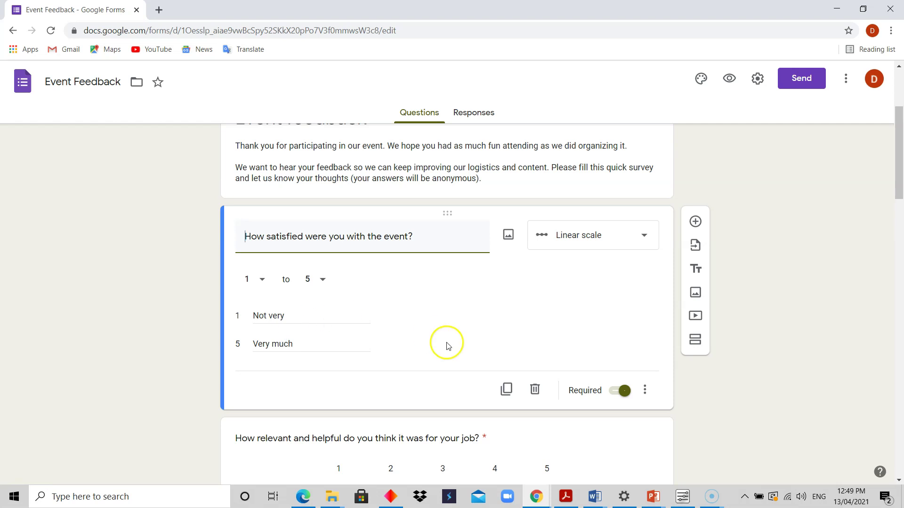
Step: Scroll to the logistics satisfaction grid and open it, showing eight rows and 1–5 plus N/A columns
left_click_drag(900, 160, 900, 261)
left_click(413, 349)
left_click(510, 312)
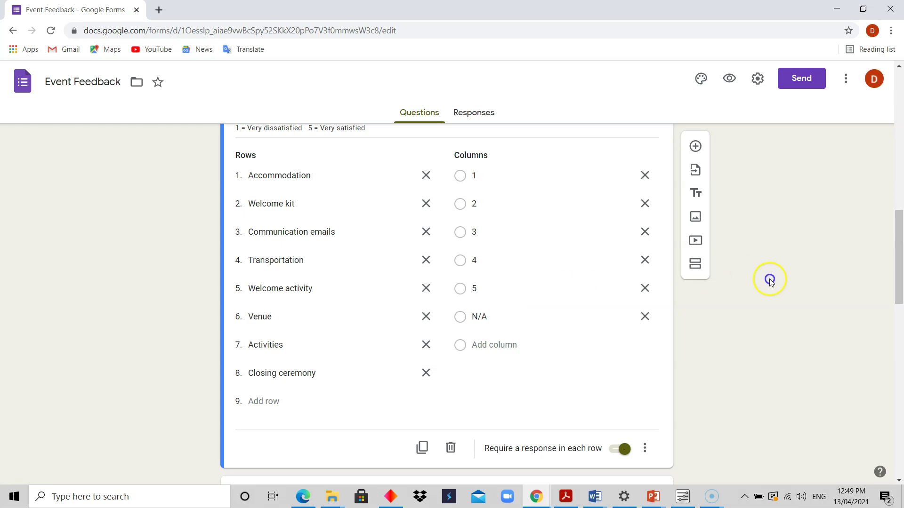
Step: Check the logistics question's type list and close it, keeping it a multiple choice grid
left_click_drag(900, 251, 900, 232)
left_click(713, 223)
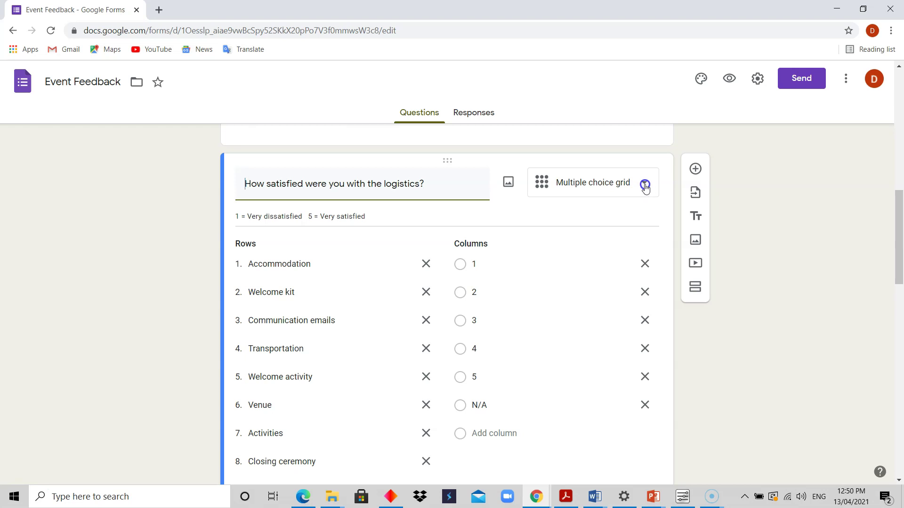
left_click(645, 186)
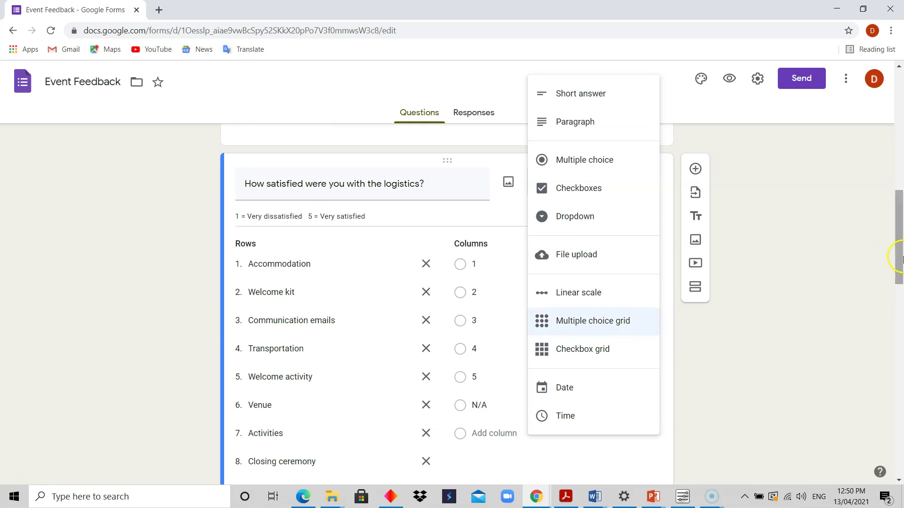
left_click(801, 289)
Step: Open the 'What were your key take aways' short-answer question for editing
left_click_drag(898, 243, 899, 257)
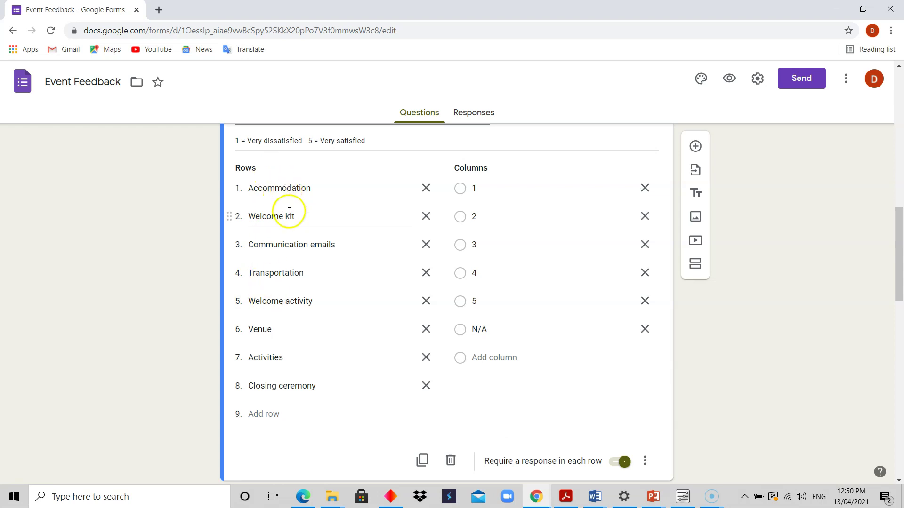
left_click(737, 324)
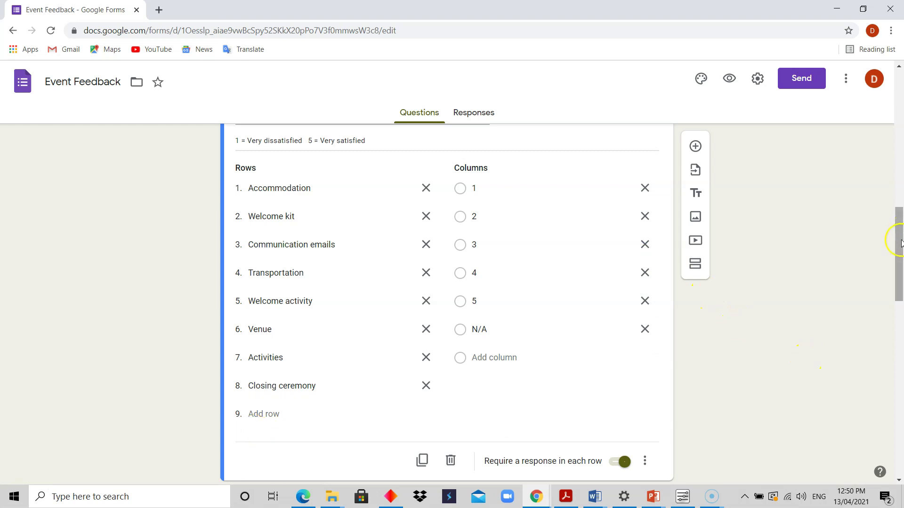
left_click_drag(900, 243, 900, 207)
left_click(588, 186)
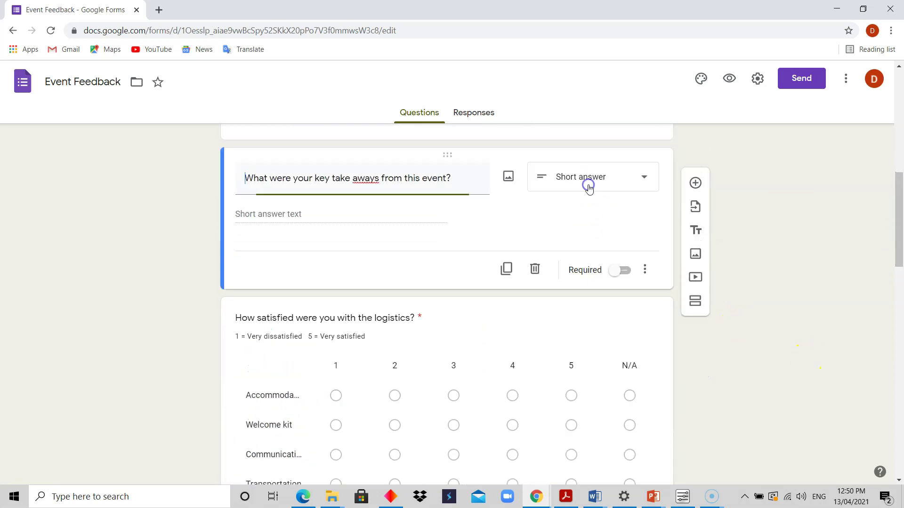
left_click_drag(899, 186, 900, 212)
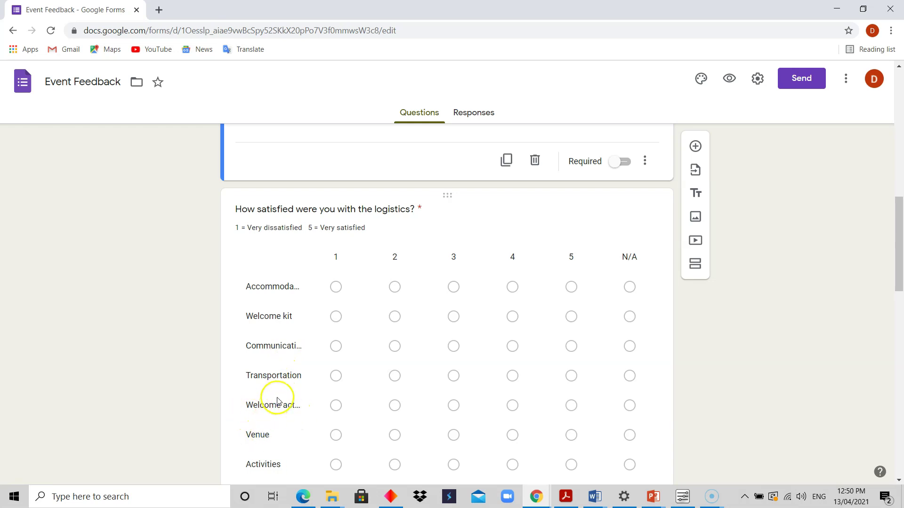
Step: Open the logistics grid, whose rows Accommodation through Closing ceremony are rated 1–5 or N/A
mouse_move(899, 275)
left_mouse_down()
mouse_move(901, 307)
mouse_move(902, 288)
left_mouse_up()
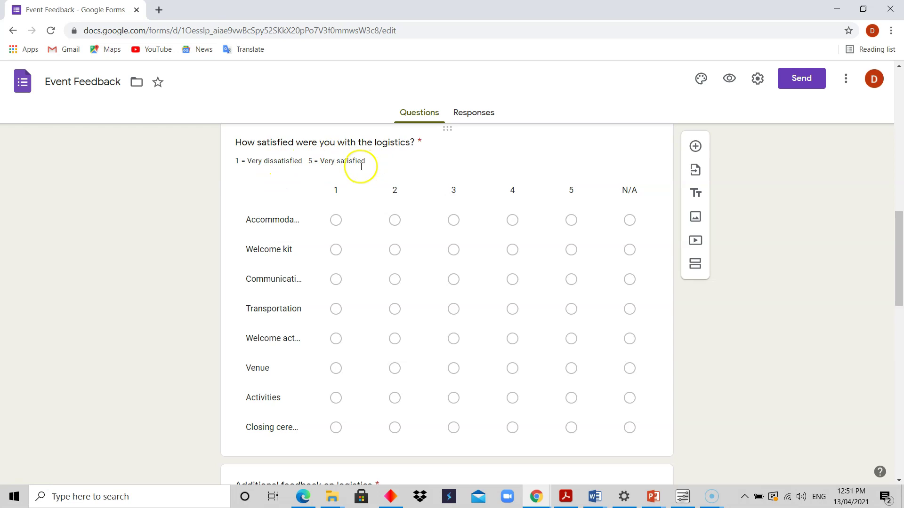
left_click(377, 229)
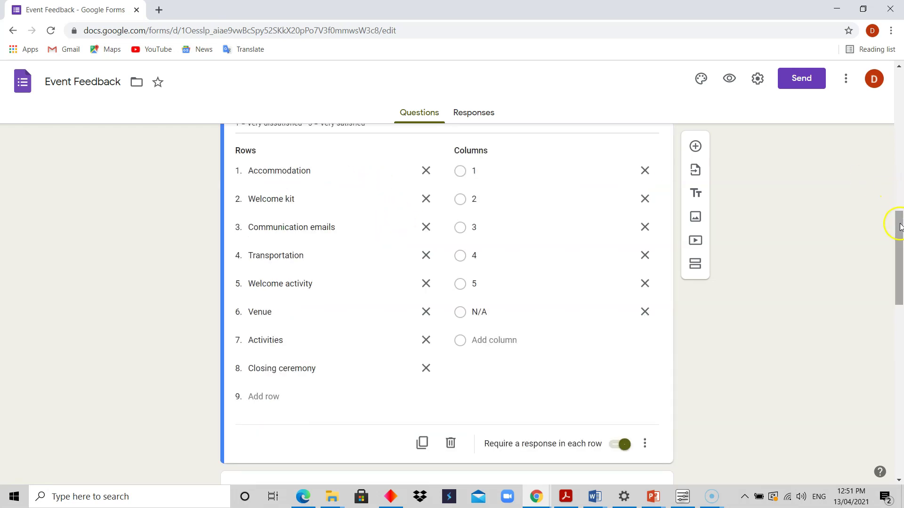
left_click_drag(898, 225, 899, 208)
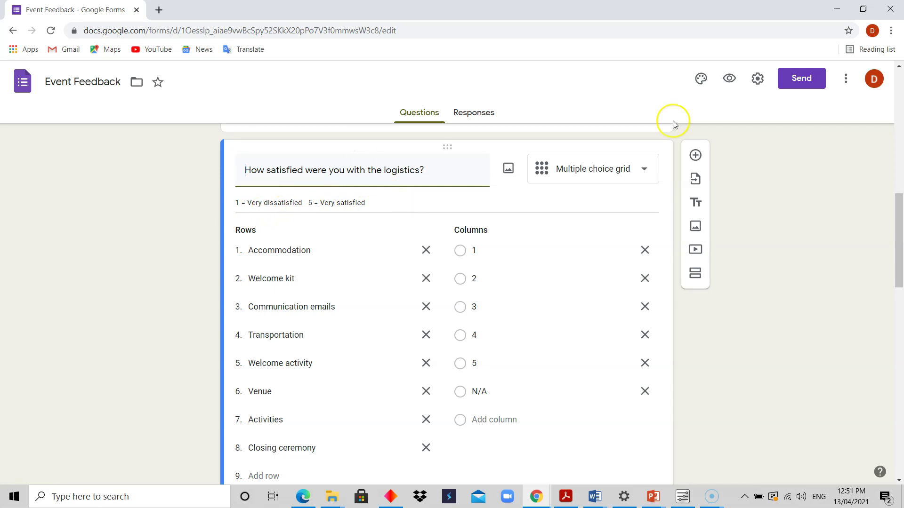
Step: Select column option 1's label, then scroll to the six-session relevance grid (Not relevant to Did not attend)
mouse_move(900, 215)
left_mouse_down()
mouse_move(900, 232)
mouse_move(900, 218)
left_mouse_up()
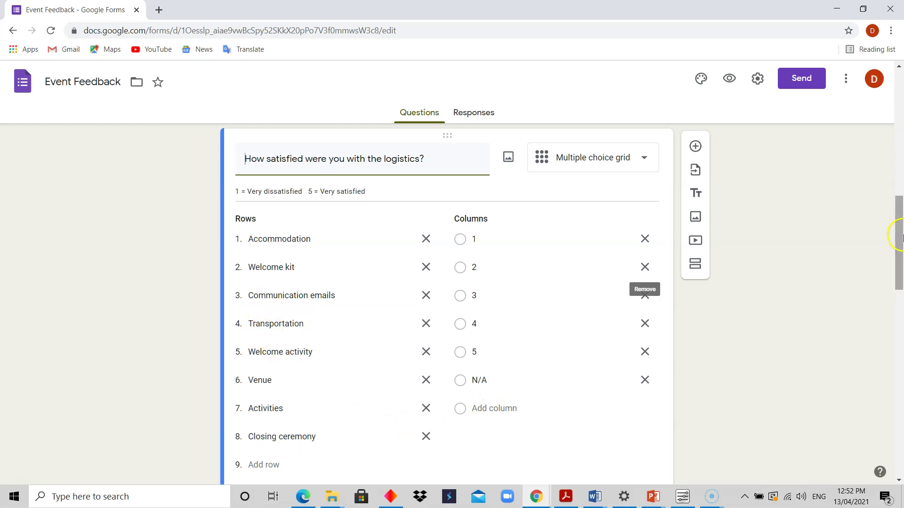
left_click_drag(899, 230, 900, 322)
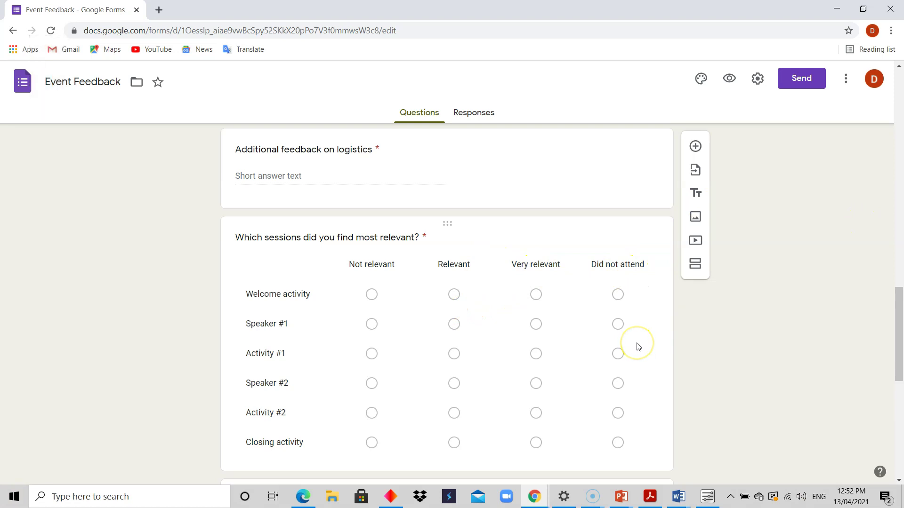
left_click(898, 332)
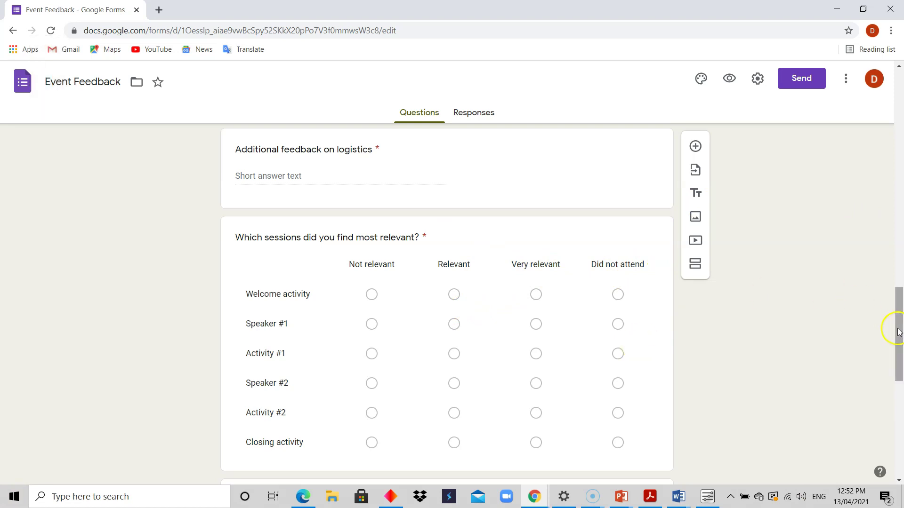
left_click_drag(901, 312, 896, 221)
left_click(476, 238)
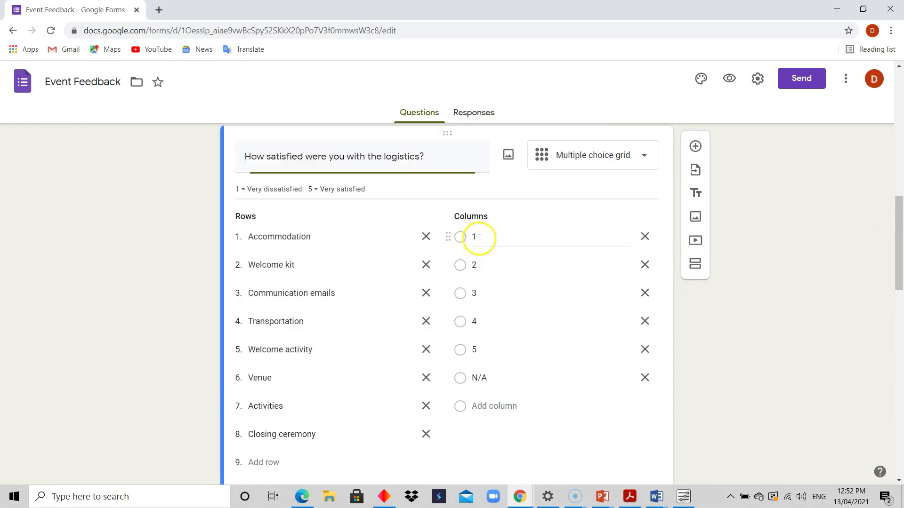
left_click_drag(899, 242, 900, 335)
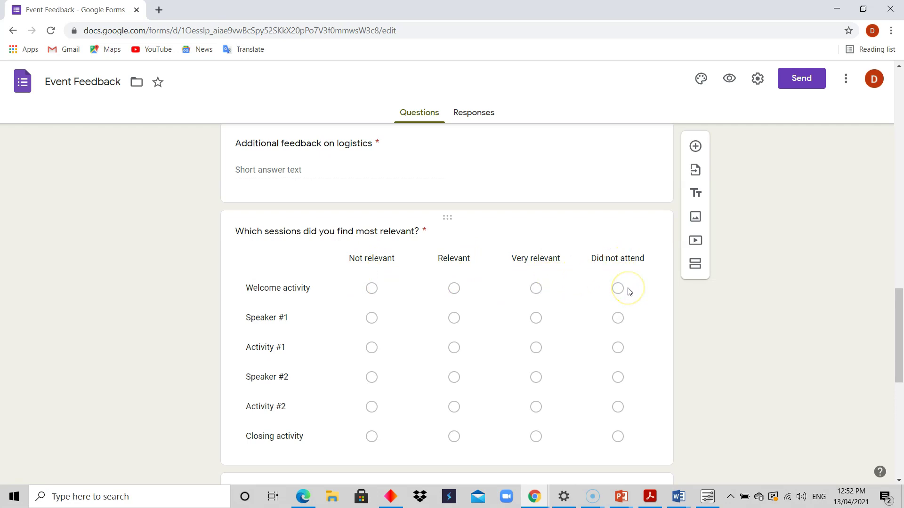
left_click_drag(898, 343, 898, 256)
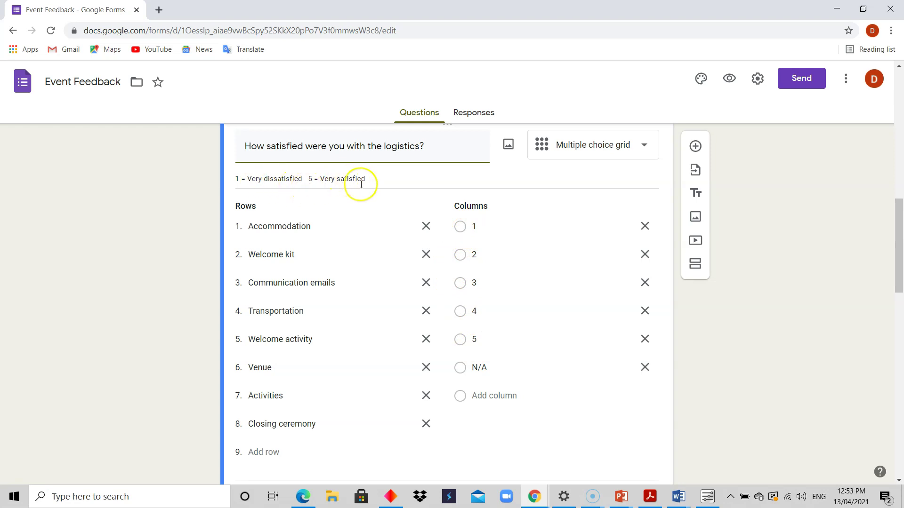
left_click_drag(902, 250, 894, 316)
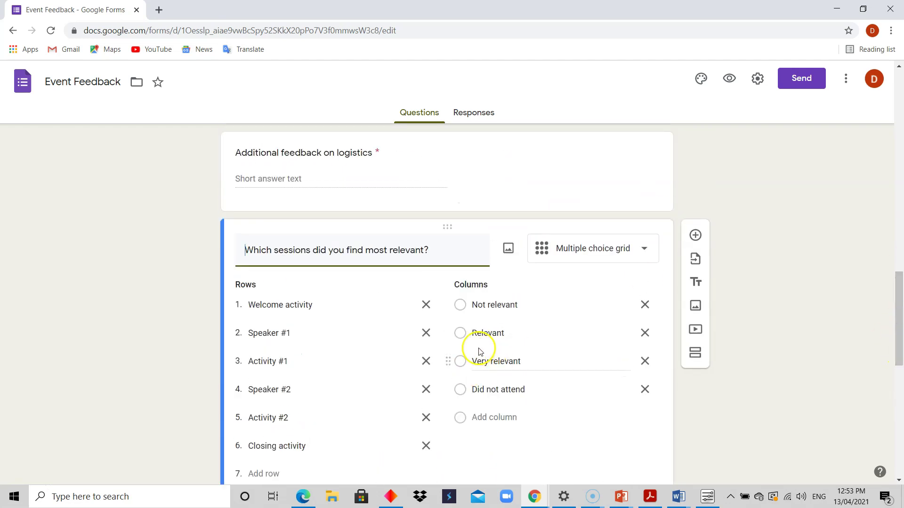
Step: Open the session content satisfaction question, a 1–5 linear scale labelled Poor to Excellent
left_click_drag(899, 278, 899, 216)
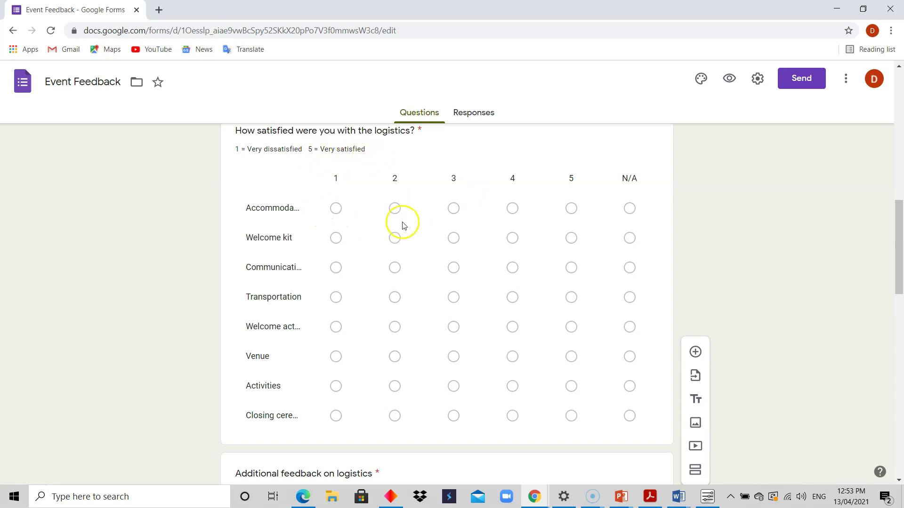
left_click_drag(900, 216, 899, 309)
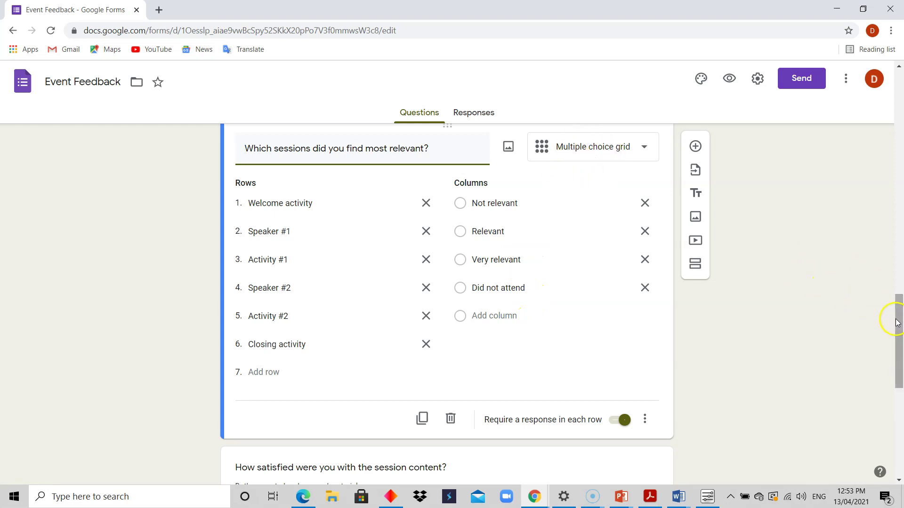
left_click_drag(897, 316, 894, 212)
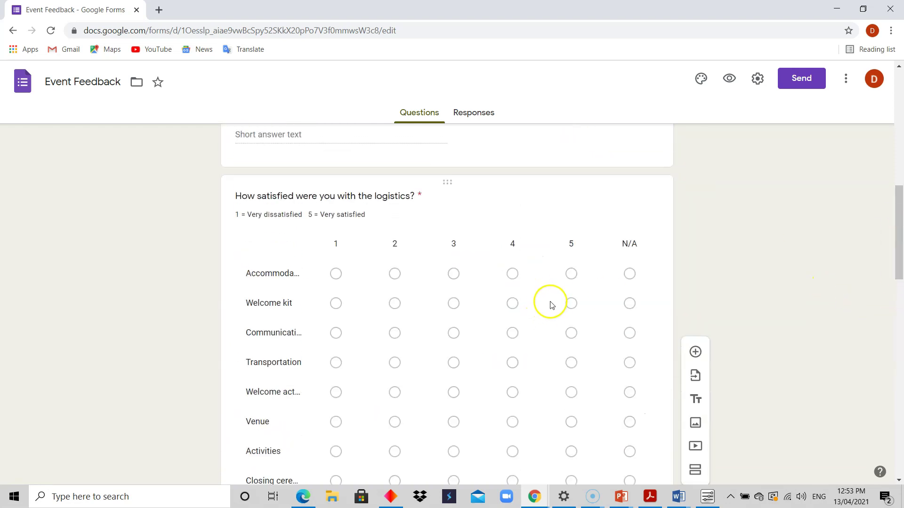
mouse_move(899, 242)
left_mouse_down()
mouse_move(899, 357)
mouse_move(894, 246)
left_mouse_up()
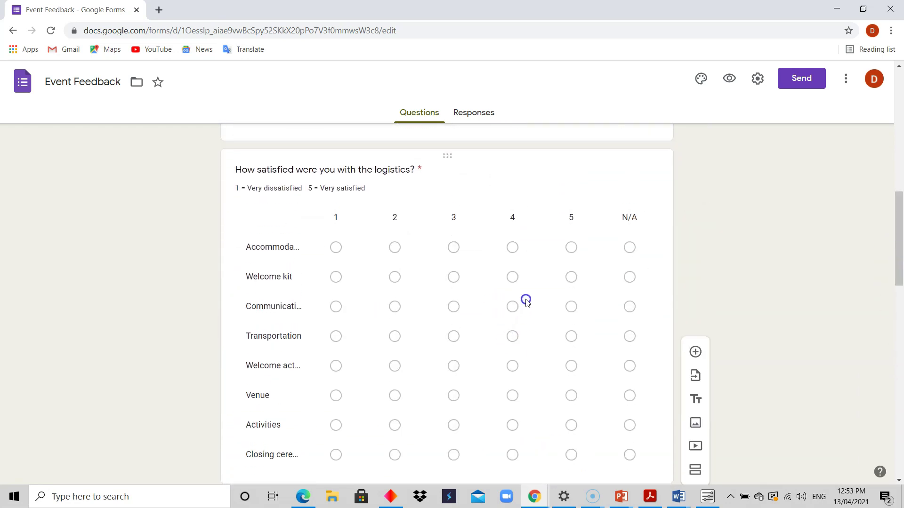
left_click_drag(900, 216, 900, 312)
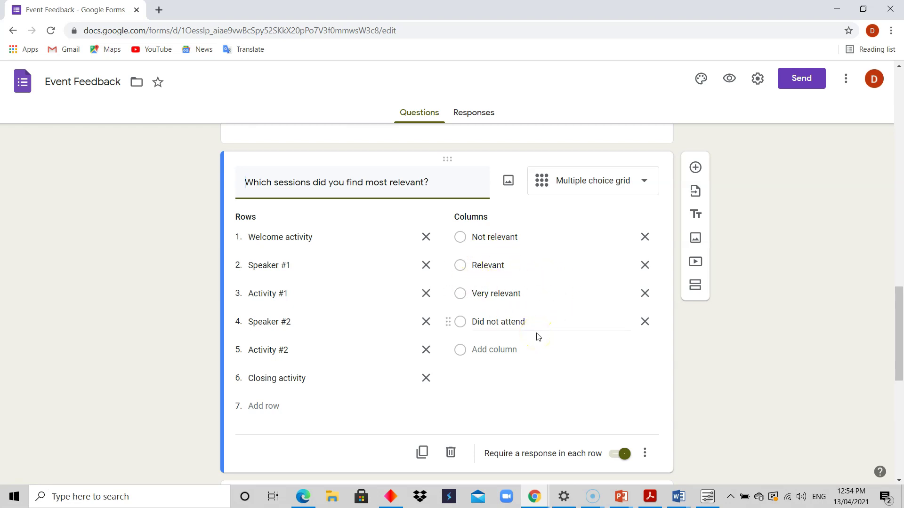
left_click_drag(899, 297, 900, 344)
left_click(591, 340)
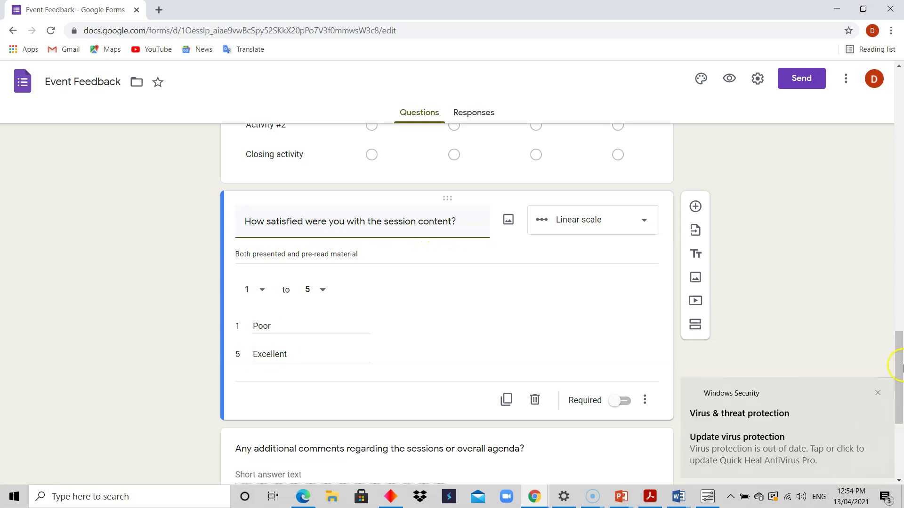
Step: Dismiss the virus protection notification, scroll to the form's top, and go back to the Template gallery
left_click(878, 392)
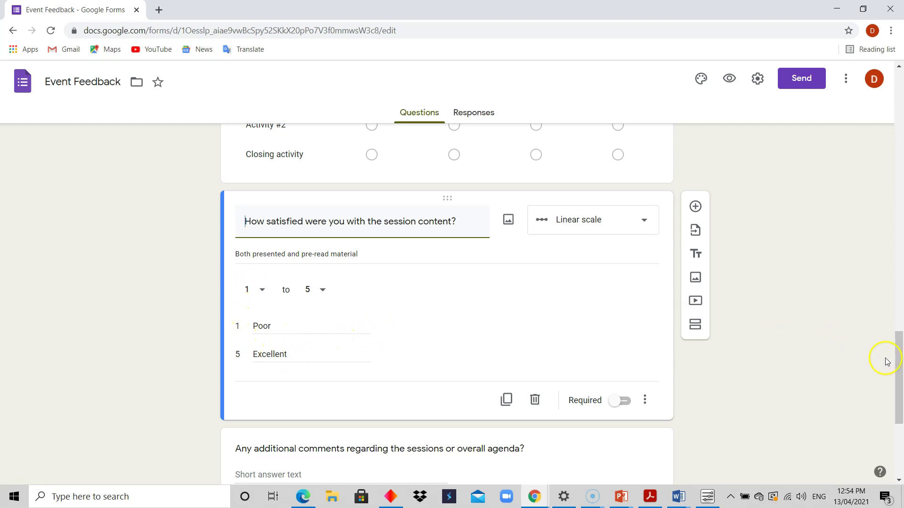
left_click_drag(898, 353, 899, 168)
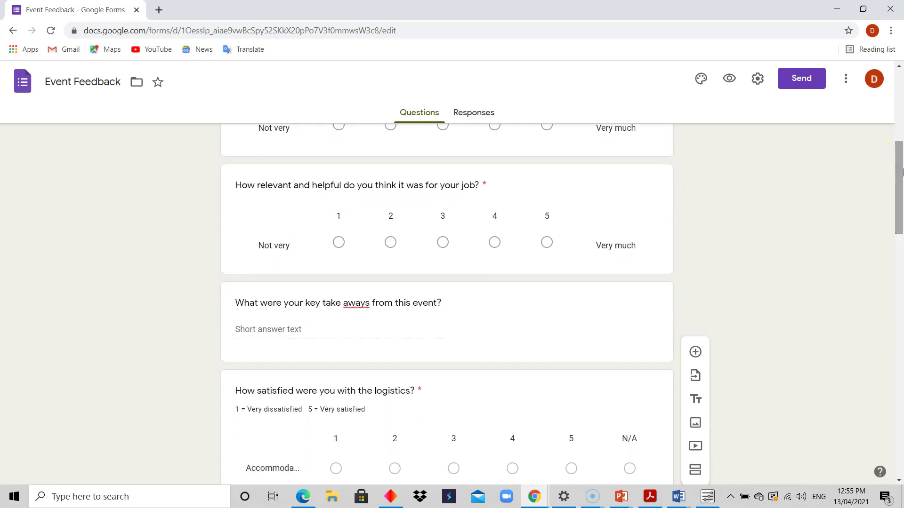
left_click_drag(900, 176, 899, 90)
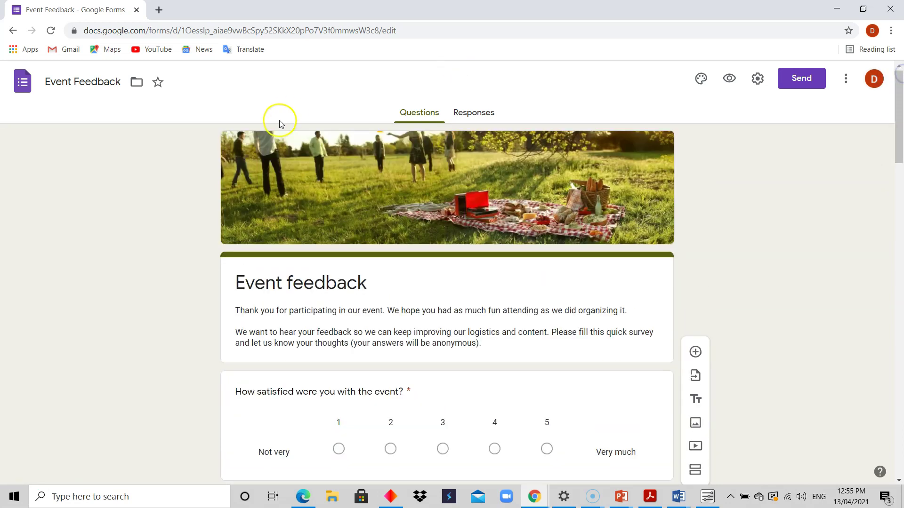
left_click(13, 31)
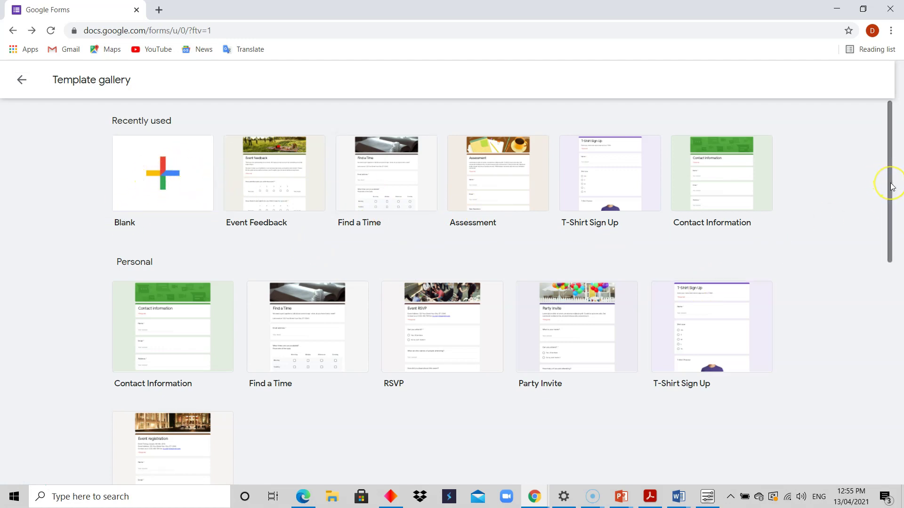
Step: Start a new form from the Education section's Course Evaluation template
left_click_drag(890, 188, 891, 410)
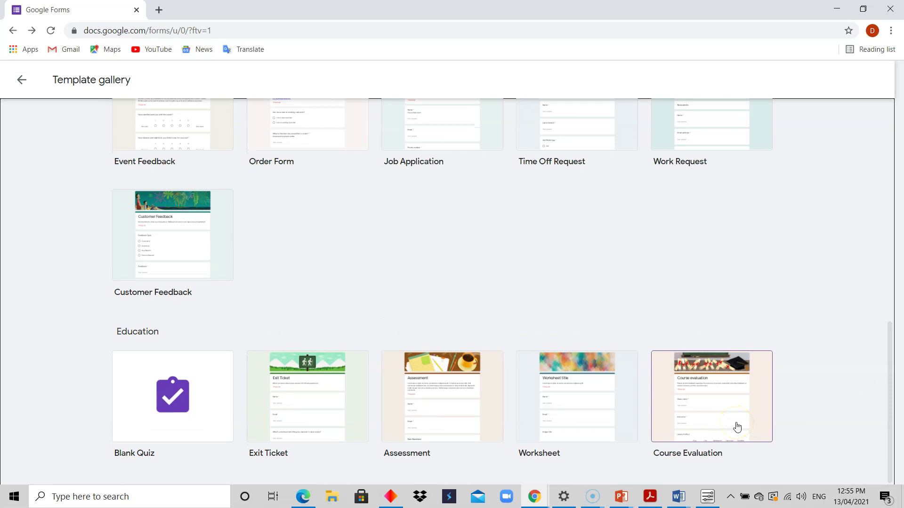
mouse_move(889, 391)
left_mouse_down()
mouse_move(887, 339)
mouse_move(891, 407)
left_mouse_up()
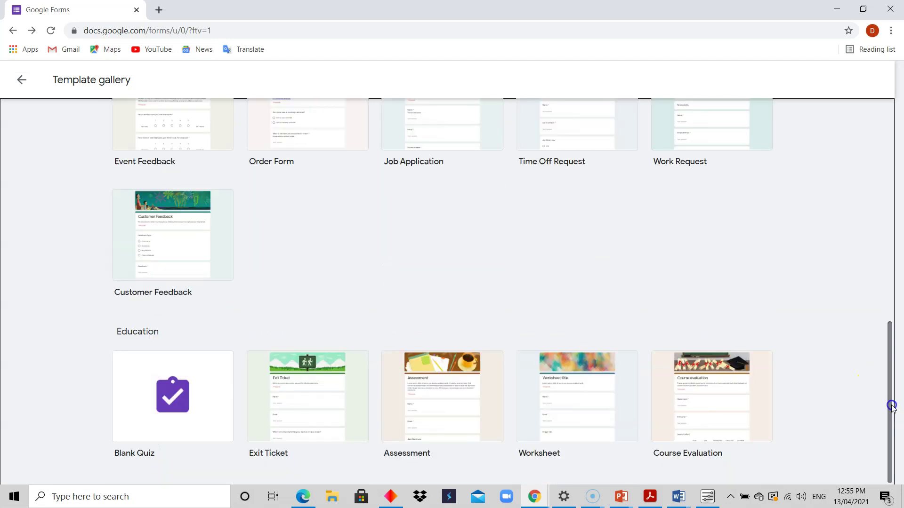
left_click(723, 404)
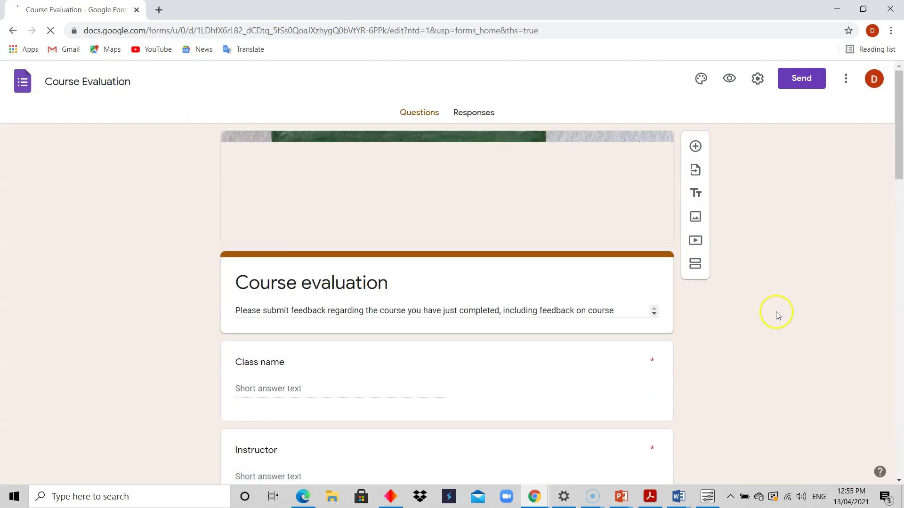
Step: Open the Level of effort grid with its Poor, Fair, Satisfactory, Very good, Excellent columns
mouse_move(900, 137)
left_mouse_down()
mouse_move(900, 202)
mouse_move(900, 155)
left_mouse_up()
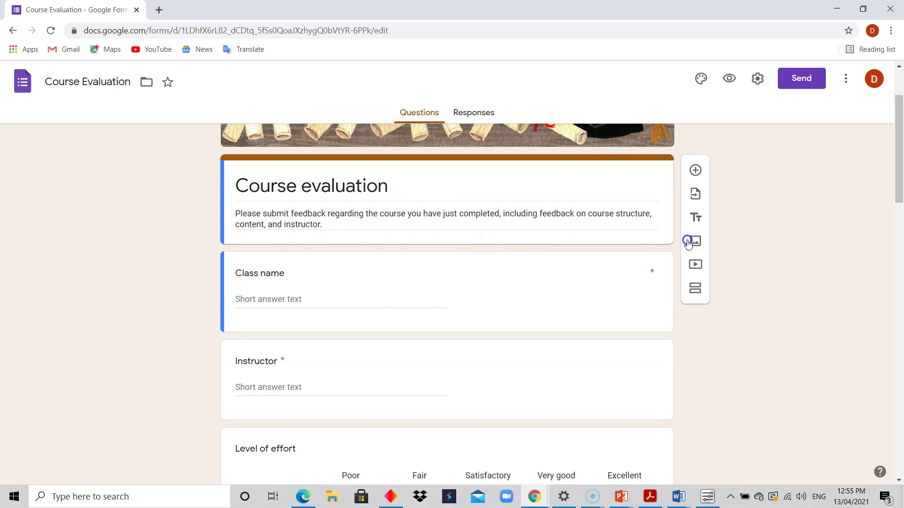
left_click_drag(900, 176, 895, 195)
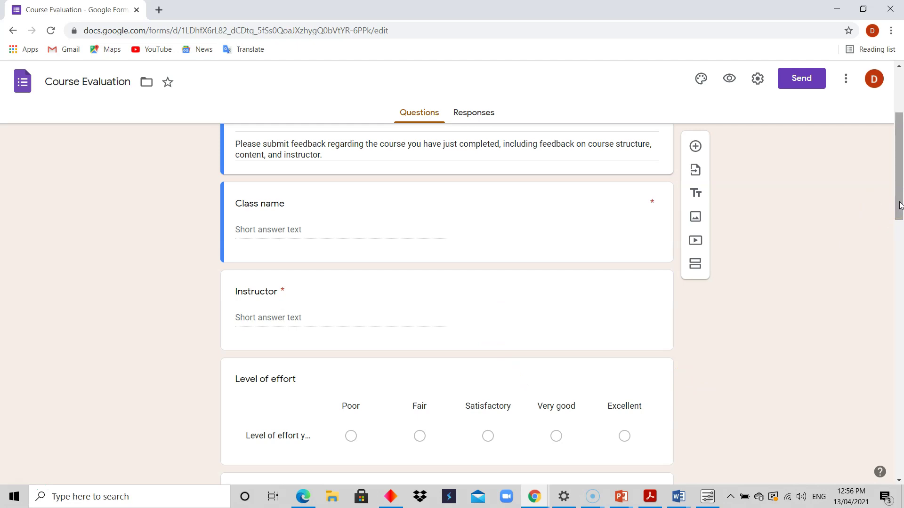
mouse_move(900, 201)
left_mouse_down()
mouse_move(899, 188)
mouse_move(899, 232)
mouse_move(900, 211)
left_mouse_up()
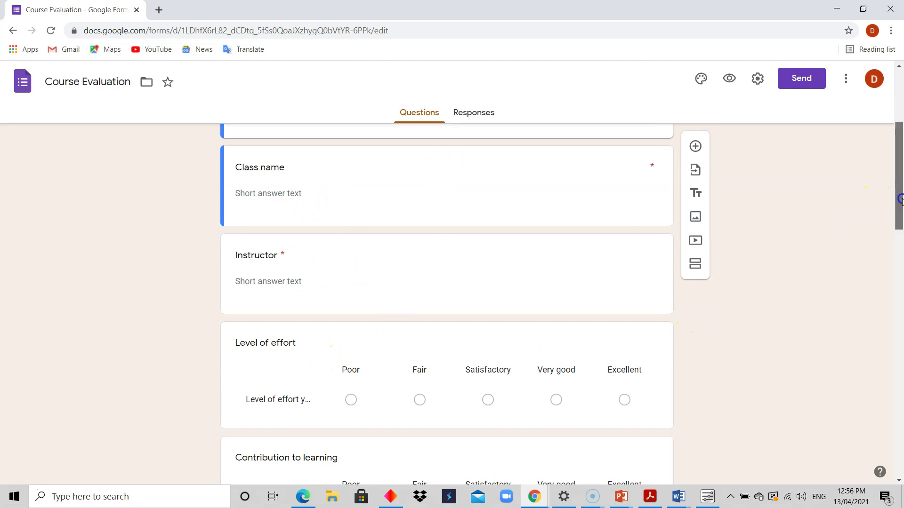
left_click_drag(900, 189, 899, 218)
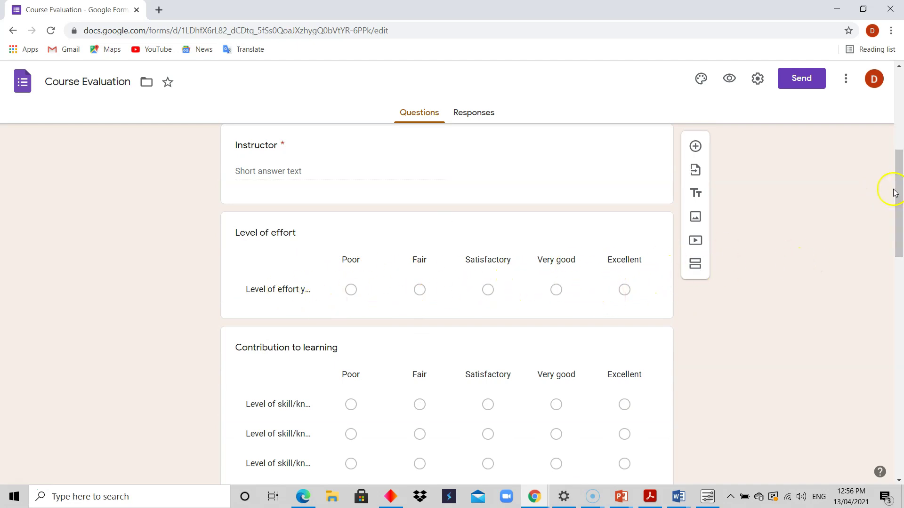
left_click_drag(899, 193, 900, 200)
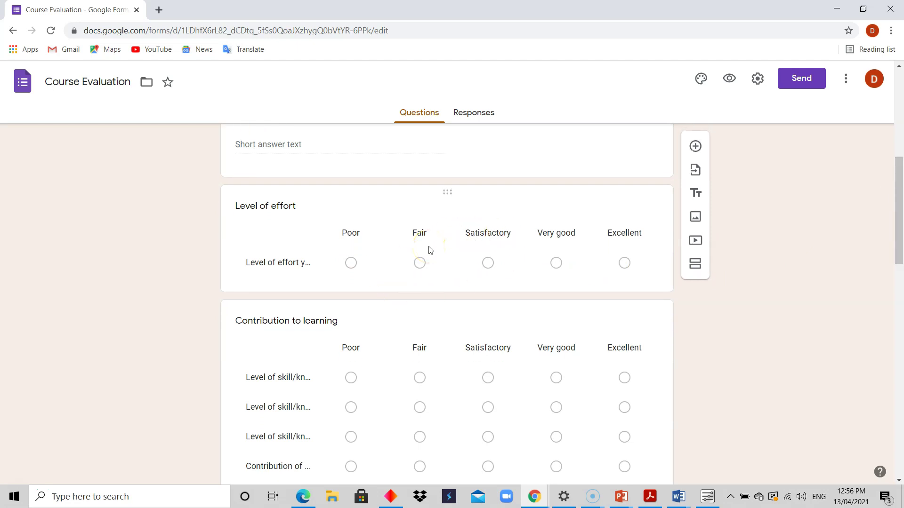
left_click(353, 239)
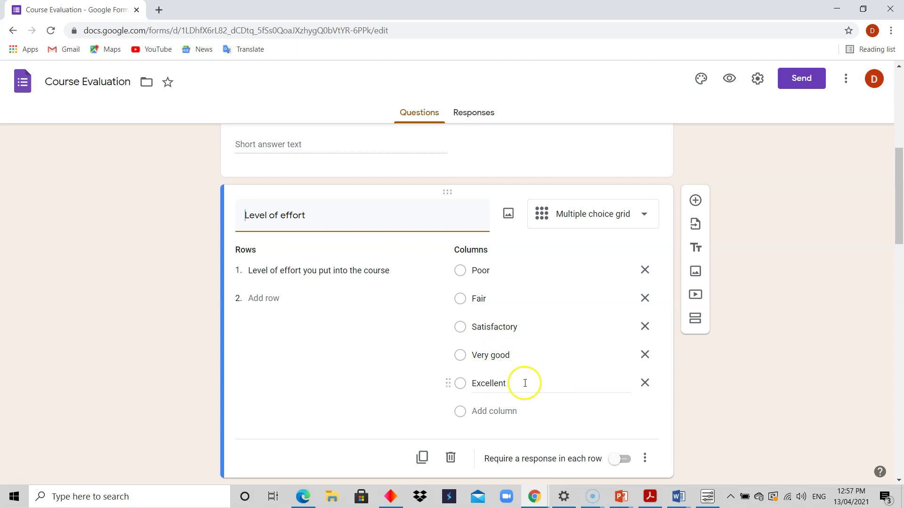
left_click_drag(899, 199, 900, 278)
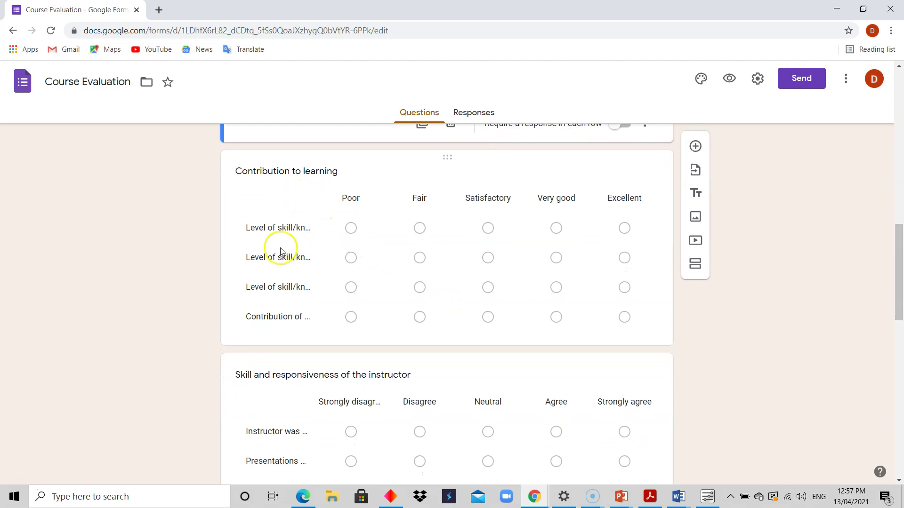
left_click(438, 239)
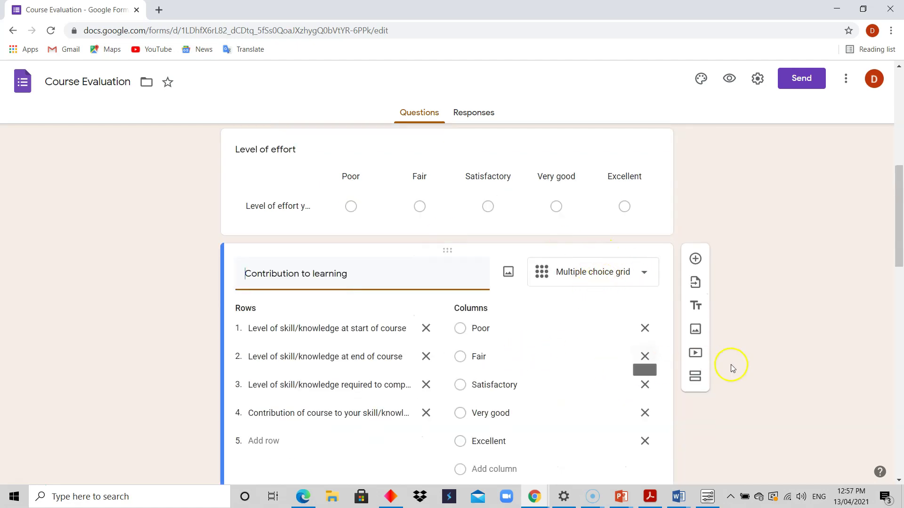
left_click_drag(898, 255, 897, 286)
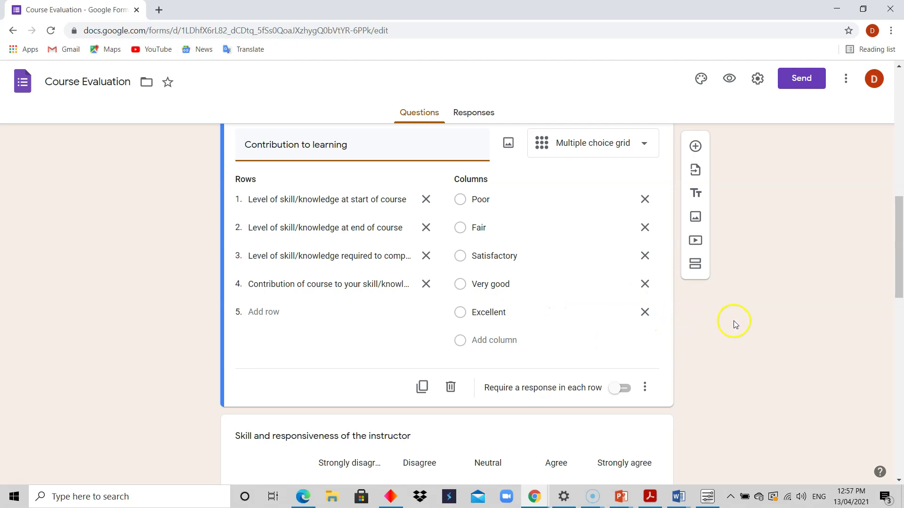
left_click_drag(900, 211, 855, 111)
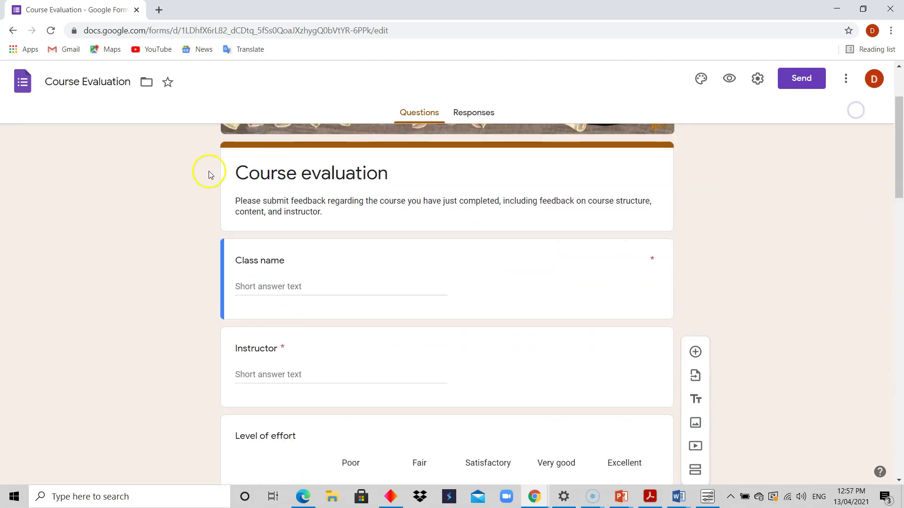
left_click(15, 34)
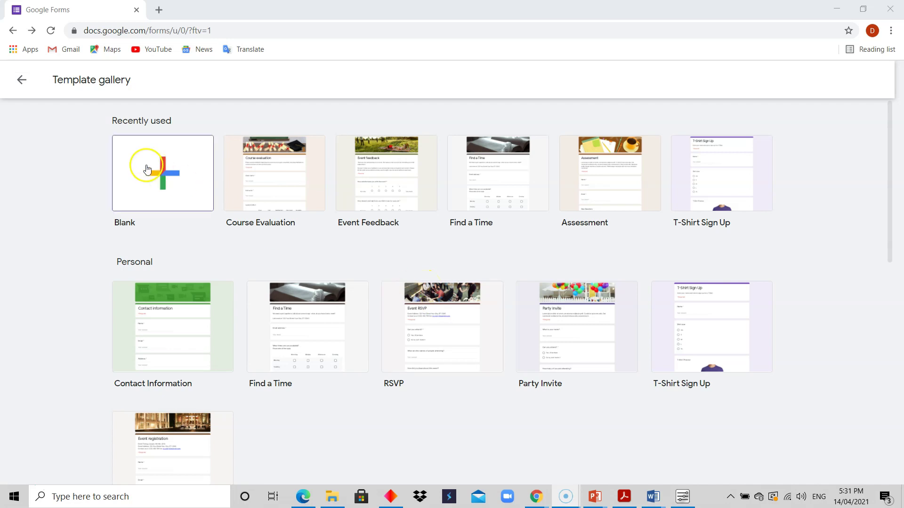
Step: Create a new blank form from the Blank template
left_click(163, 205)
left_click(172, 195)
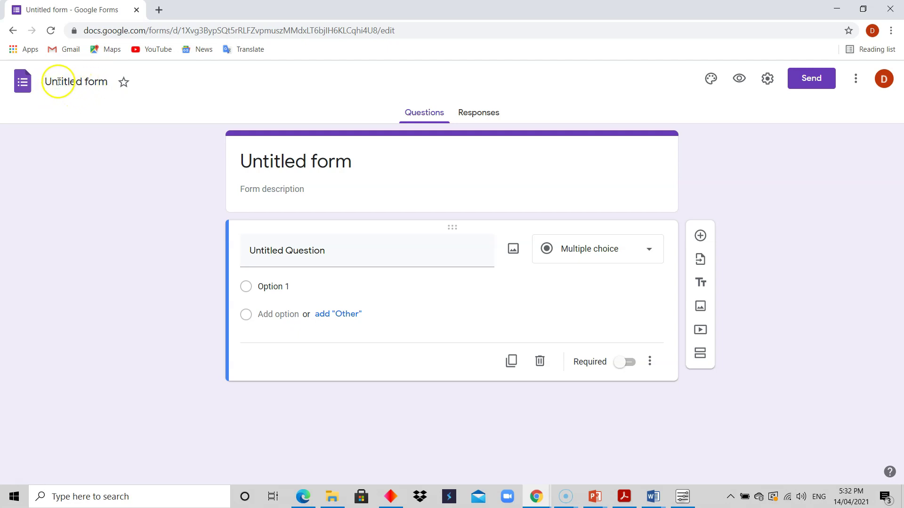
Step: Rename the untitled form to 'School Test'
left_click(68, 83)
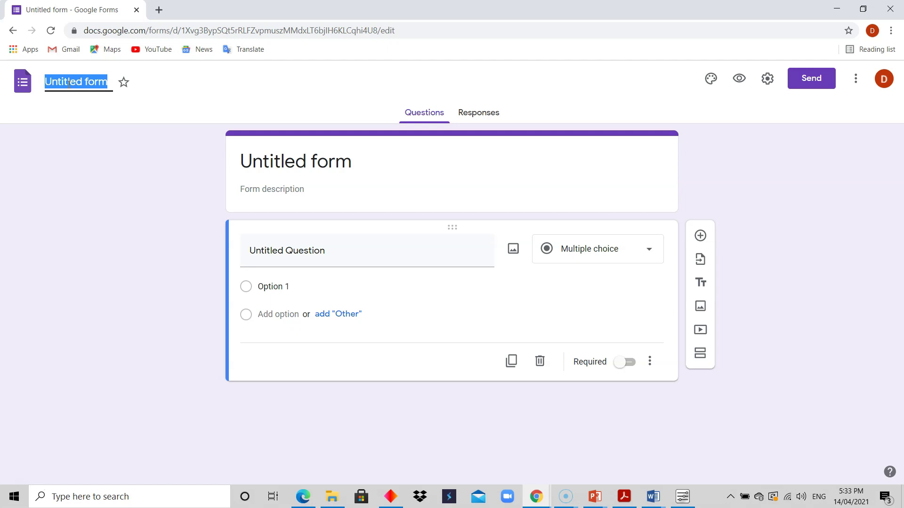
type("Sch")
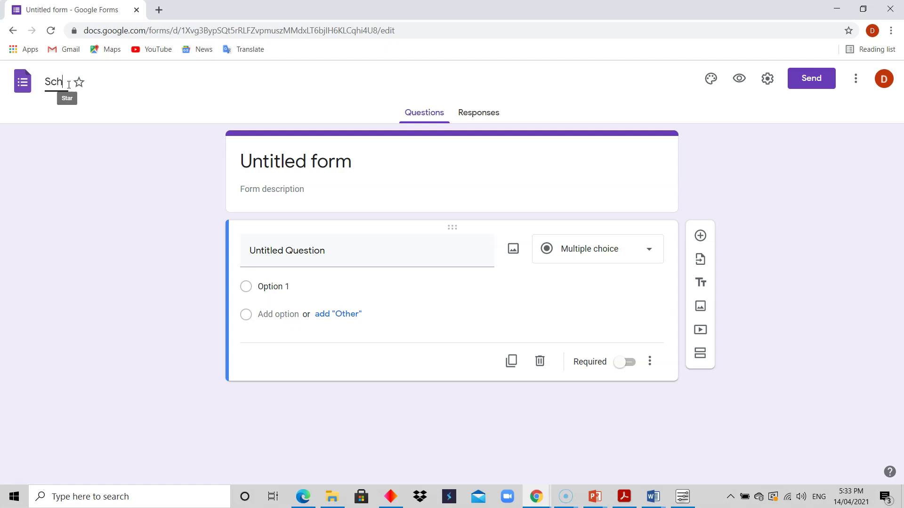
type("ool Form")
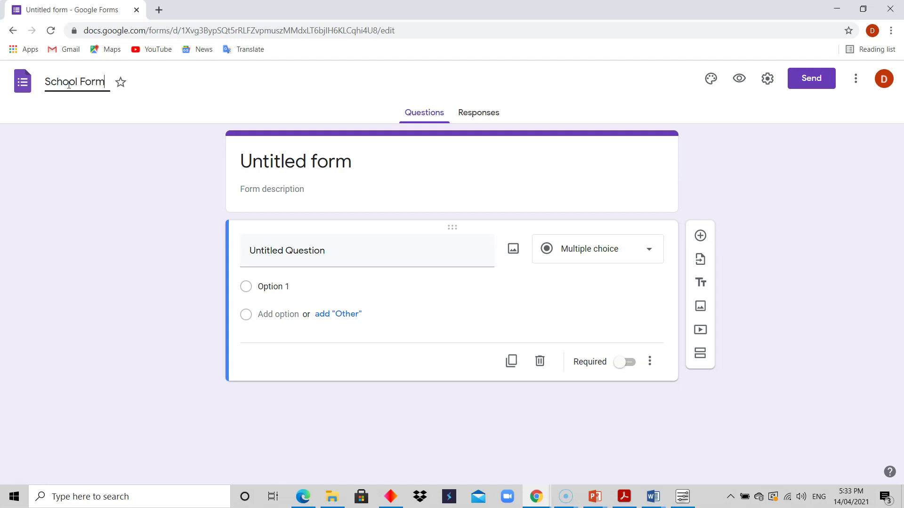
key("BackSpace")
key("BackSpace")
key("BackSpace")
key("BackSpace")
key("BackSpace")
type("Tet")
key("BackSpace")
type("st")
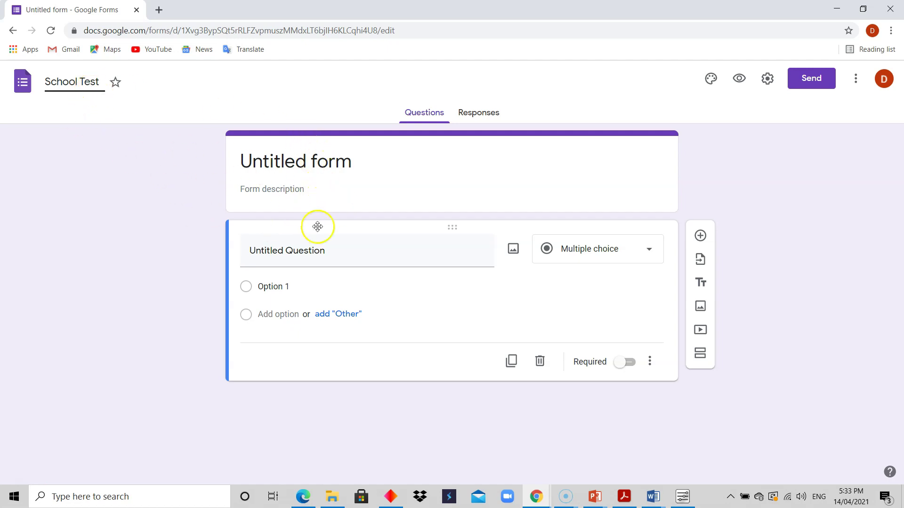
left_click(337, 189)
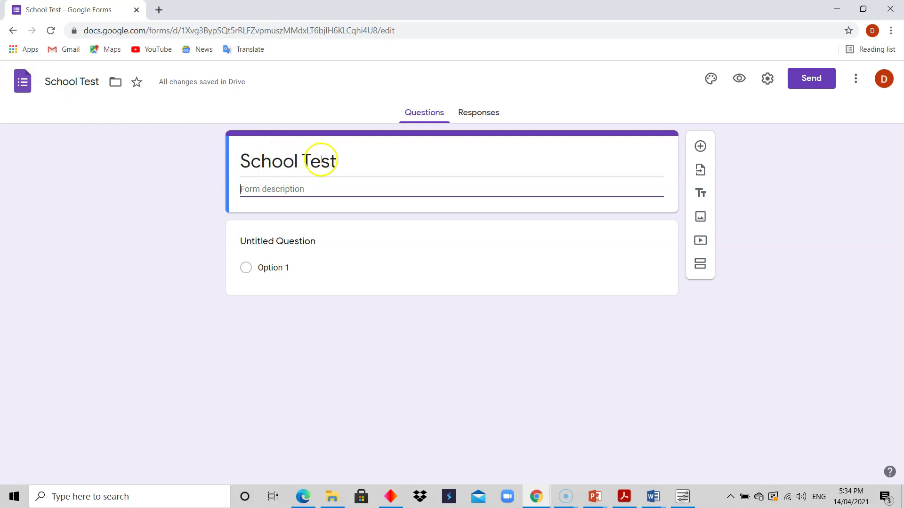
Step: Replace the form title with 'Semester Test', fixing typos, then move into the Form description field
triple_click(352, 162)
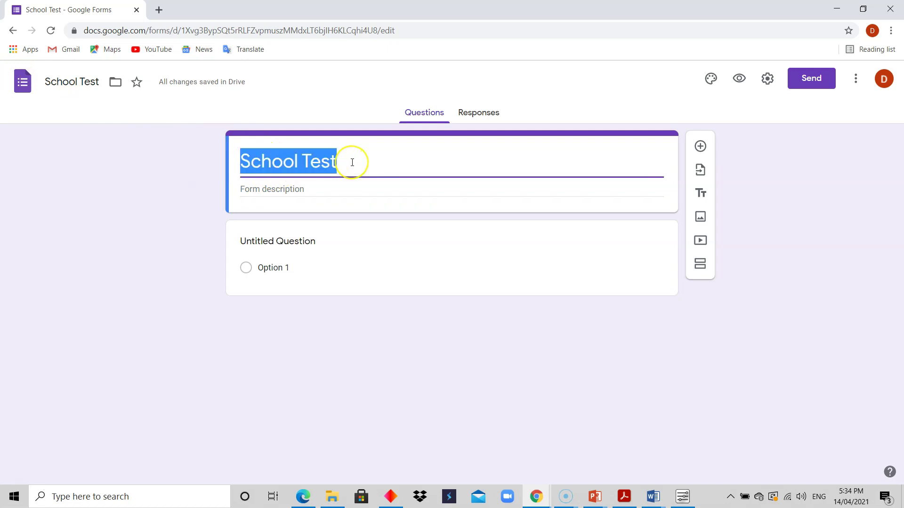
type("Smes")
key("BackSpace")
key("BackSpace")
key("BackSpace")
type("esme")
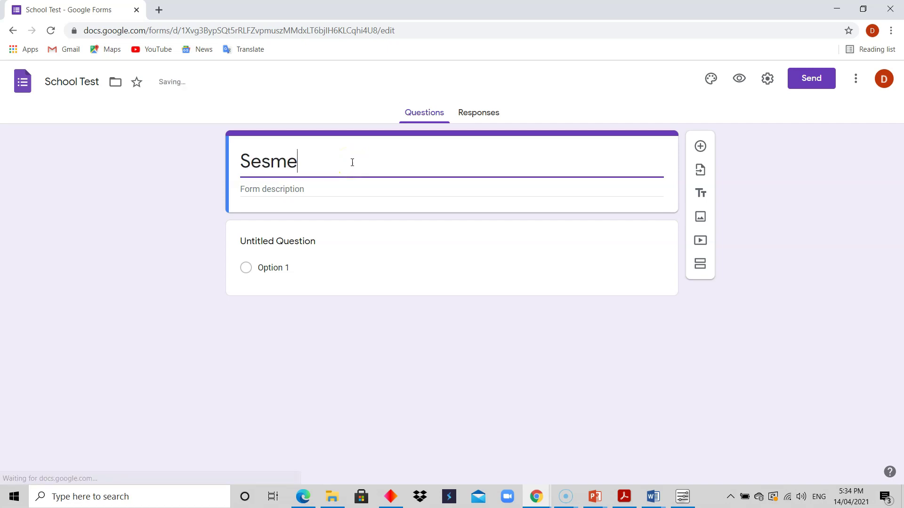
type("ste")
key("BackSpace")
key("BackSpace")
key("BackSpace")
key("BackSpace")
key("BackSpace")
key("BackSpace")
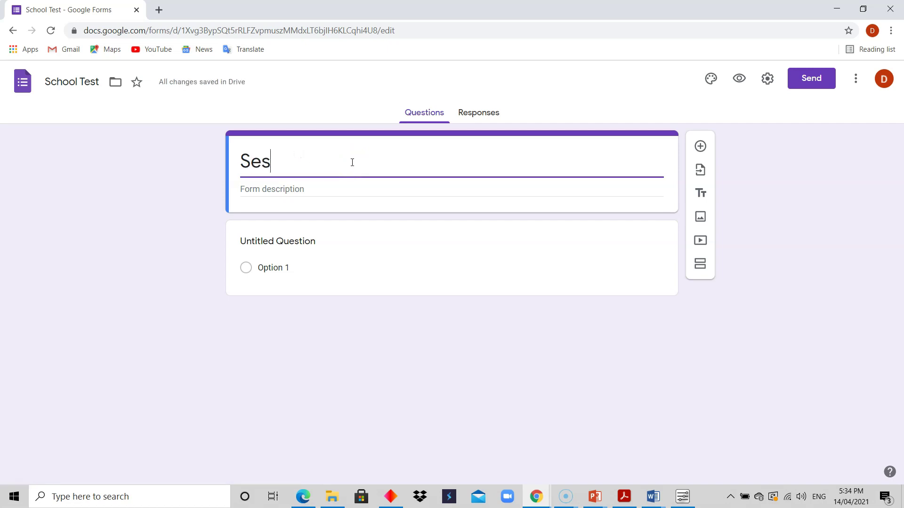
type("mester ")
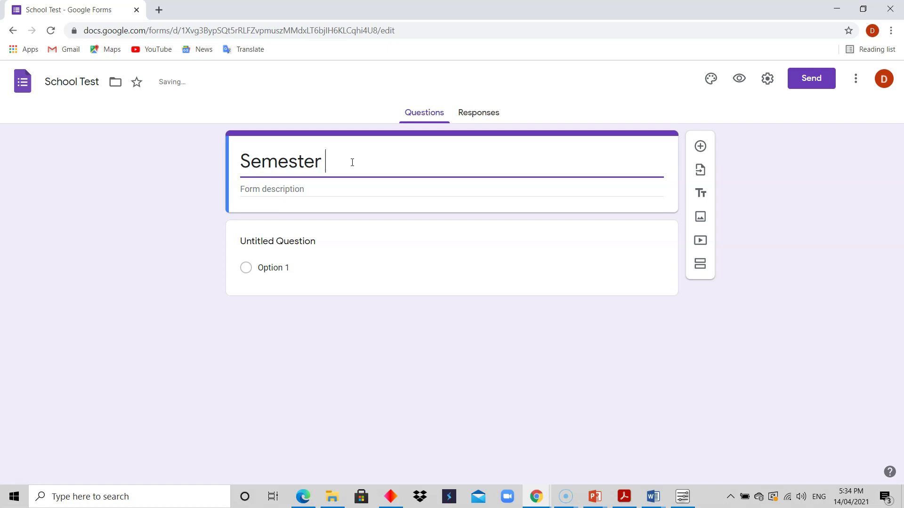
type("Test")
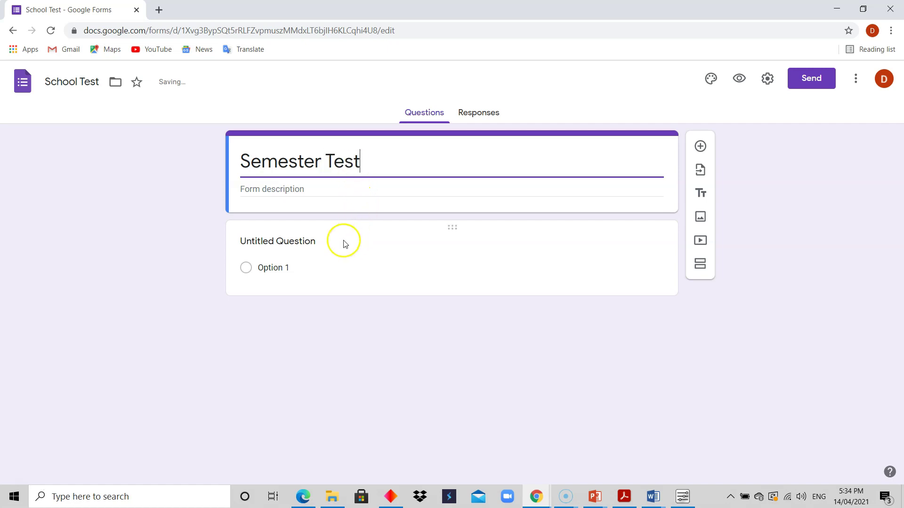
left_click(341, 192)
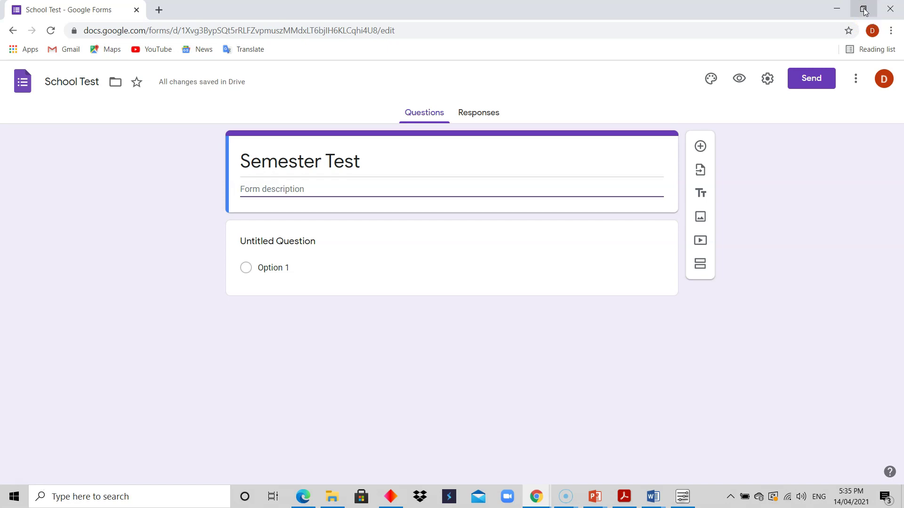
Step: Restore the browser down, enlarge the small window by its edges, and bring up the 2nd Semester Test form
left_click(864, 11)
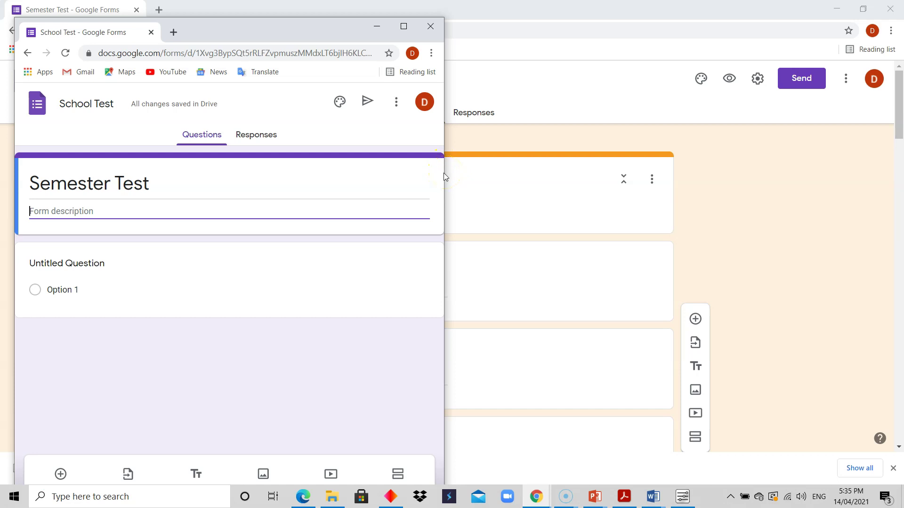
left_click_drag(445, 172, 412, 175)
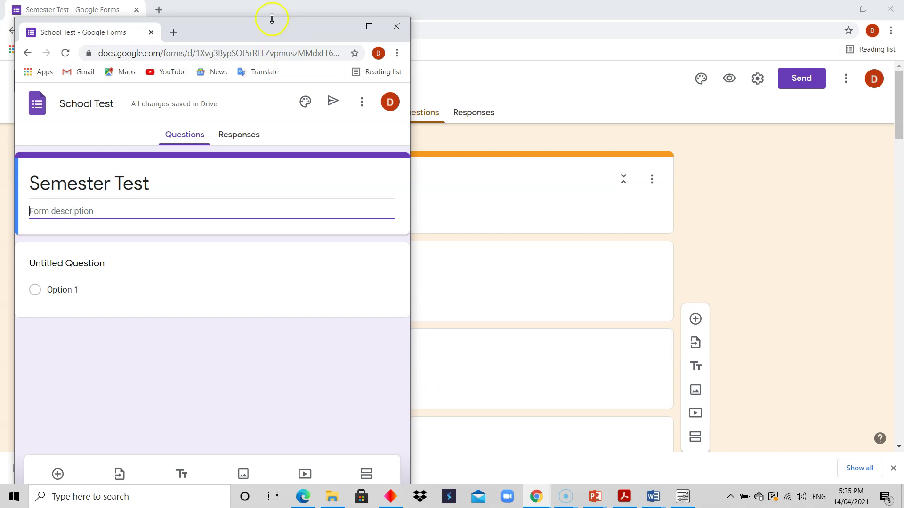
mouse_move(265, 18)
left_mouse_down()
mouse_move(265, 6)
mouse_move(262, 28)
mouse_move(264, 8)
left_mouse_up()
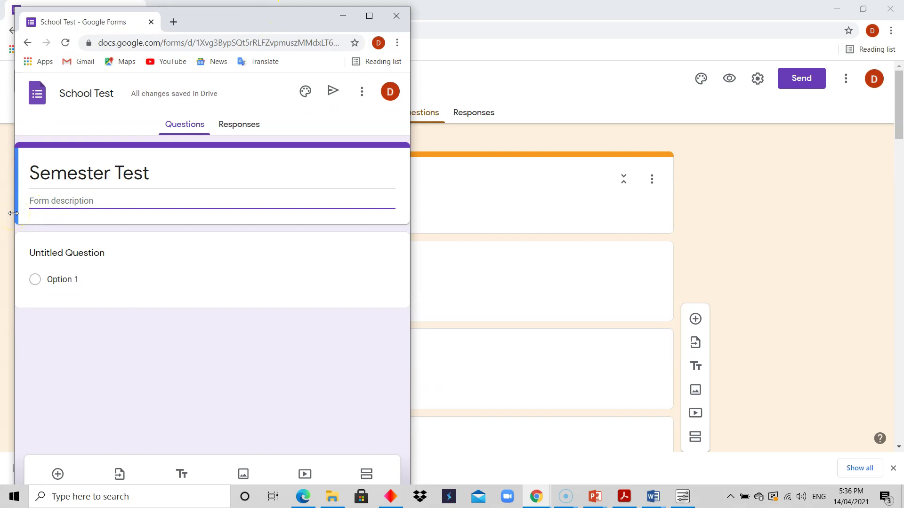
mouse_move(13, 213)
left_mouse_down()
mouse_move(26, 213)
mouse_move(5, 213)
left_mouse_up()
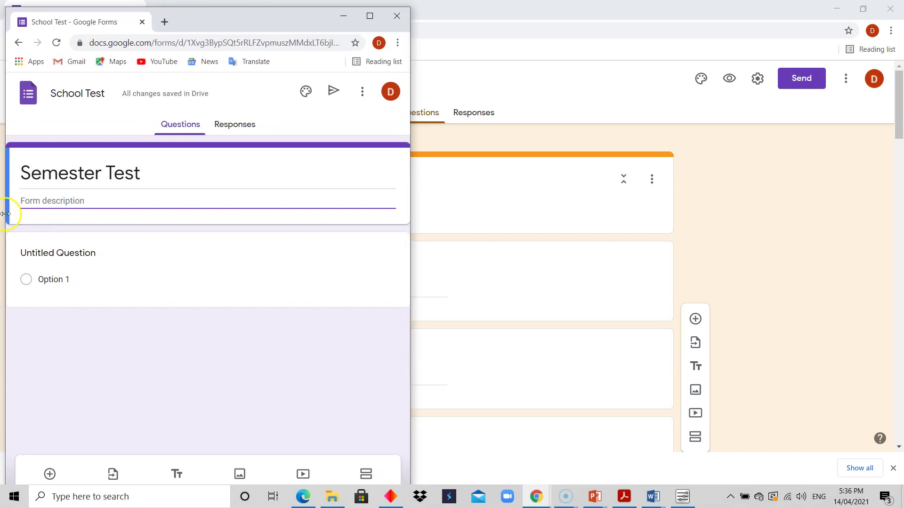
left_click(729, 157)
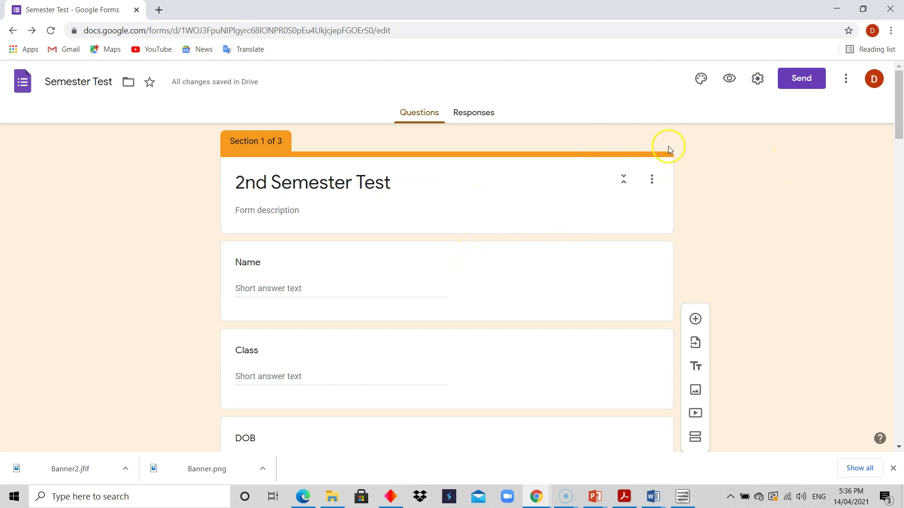
Step: Tile the School Test and Semester Test windows side by side and select the School Test description
left_click(863, 9)
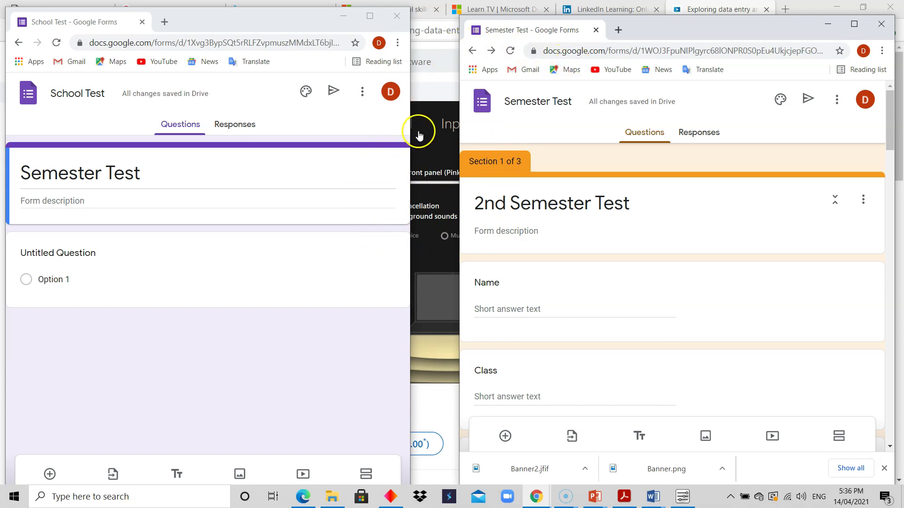
left_click_drag(409, 134, 446, 138)
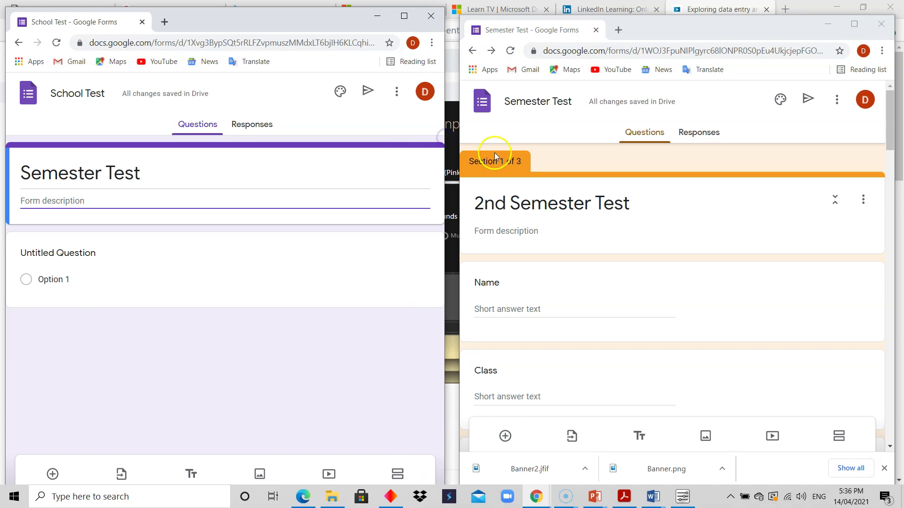
left_click_drag(457, 168, 448, 172)
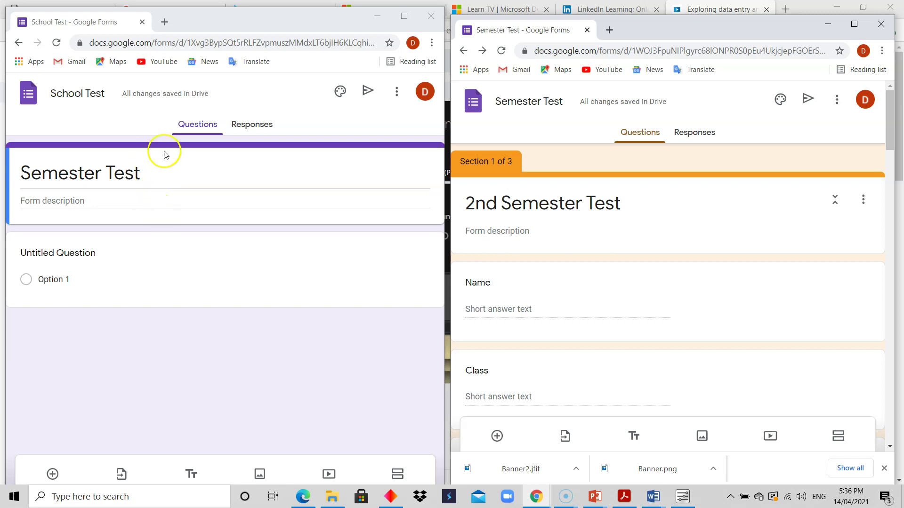
left_click(172, 204)
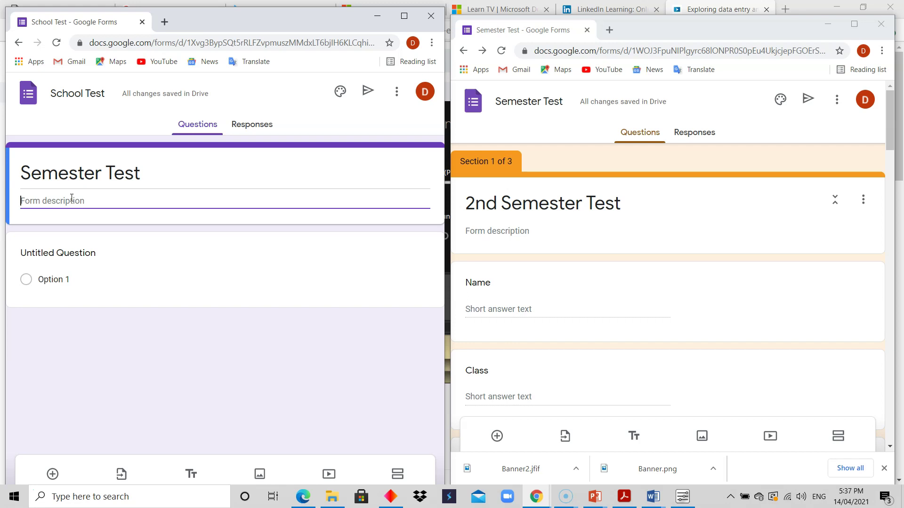
Step: Enter 'Final Semester Test' as the School Test form's description
type("A")
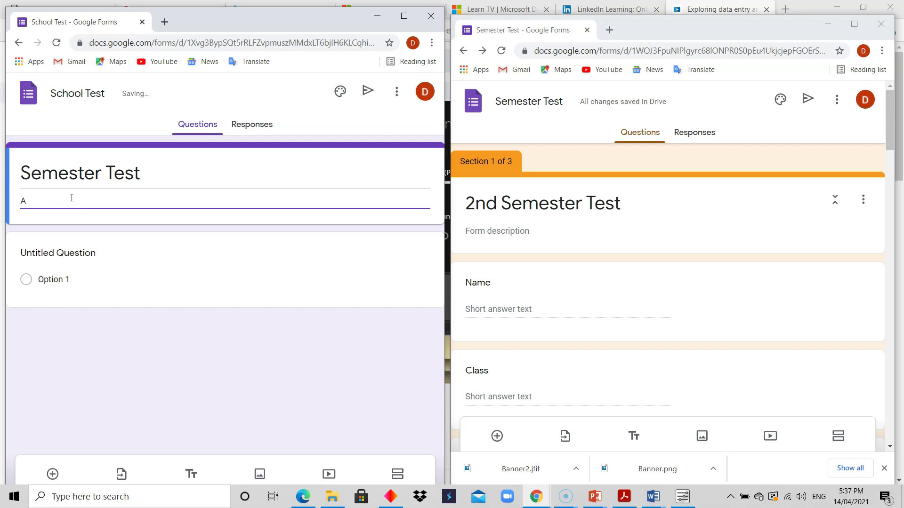
key("BackSpace")
type("A semester t")
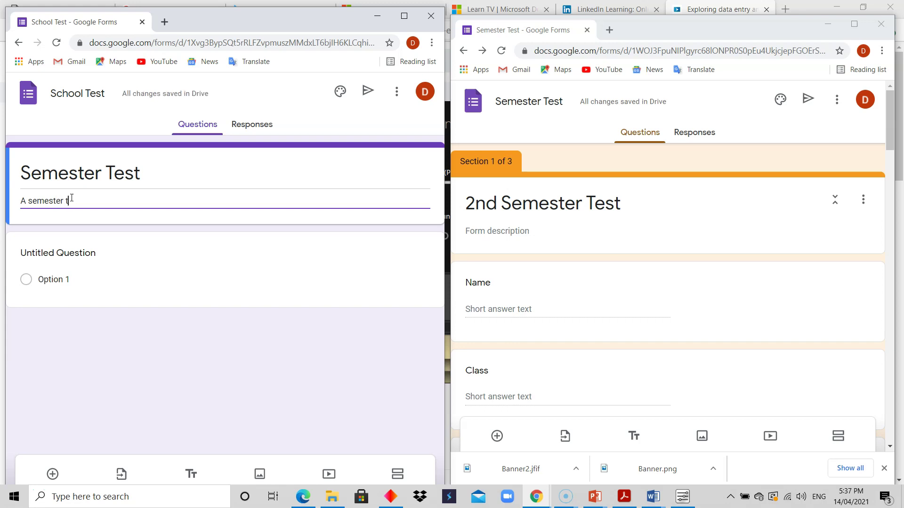
key("BackSpace")
key("BackSpace")
key("BackSpace")
key("BackSpace")
key("BackSpace")
key("BackSpace")
key("BackSpace")
key("BackSpace")
key("BackSpace")
key("BackSpace")
key("BackSpace")
type("Final")
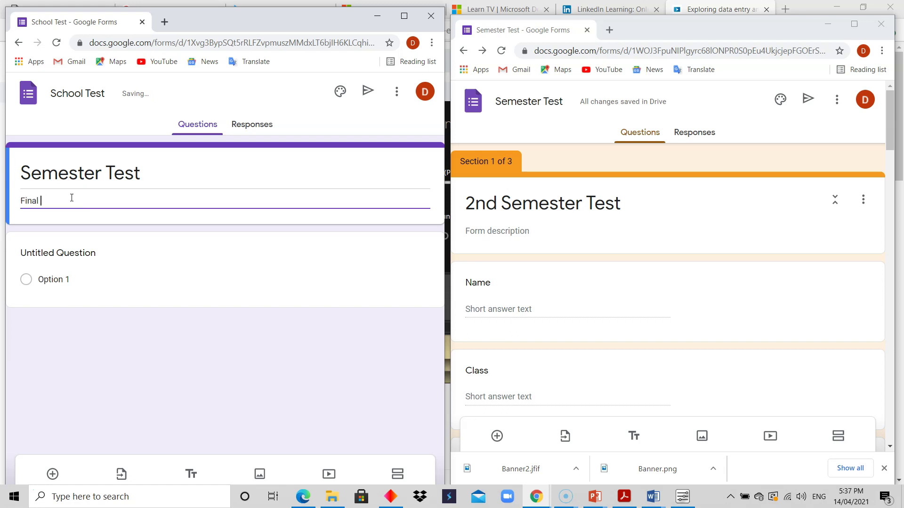
type("te")
key("BackSpace")
key("BackSpace")
key("BackSpace")
key("BackSpace")
type("ester Test")
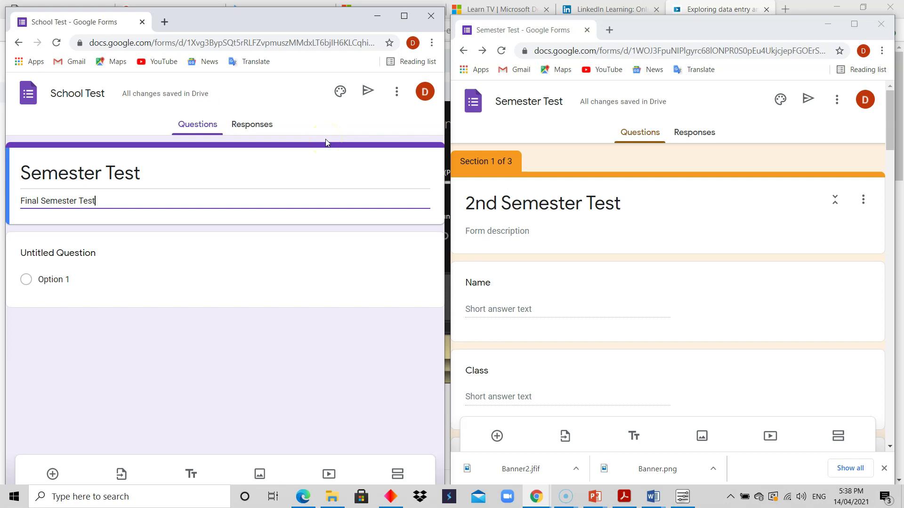
Step: Open the Responses page and switch Accepting responses off and back on, then select the Sheets icon
left_click(199, 130)
left_click(199, 130)
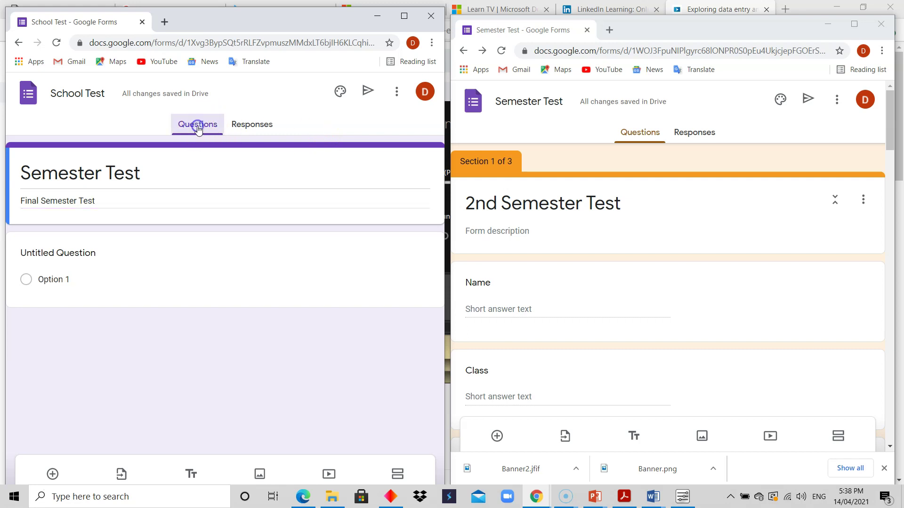
left_click(257, 129)
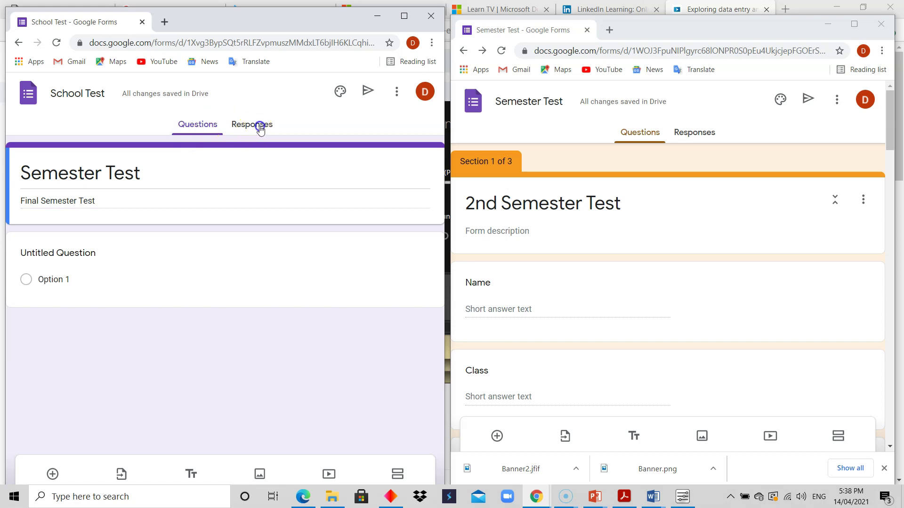
left_click(258, 130)
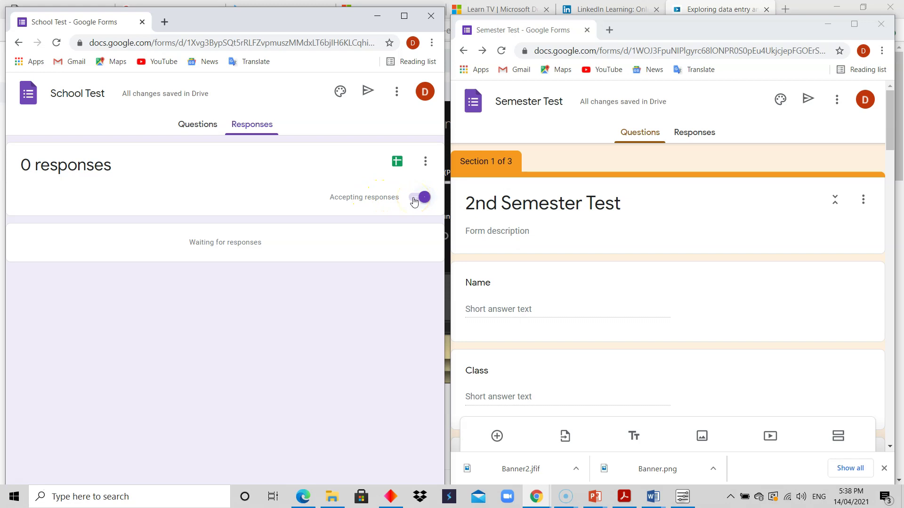
left_click(414, 202)
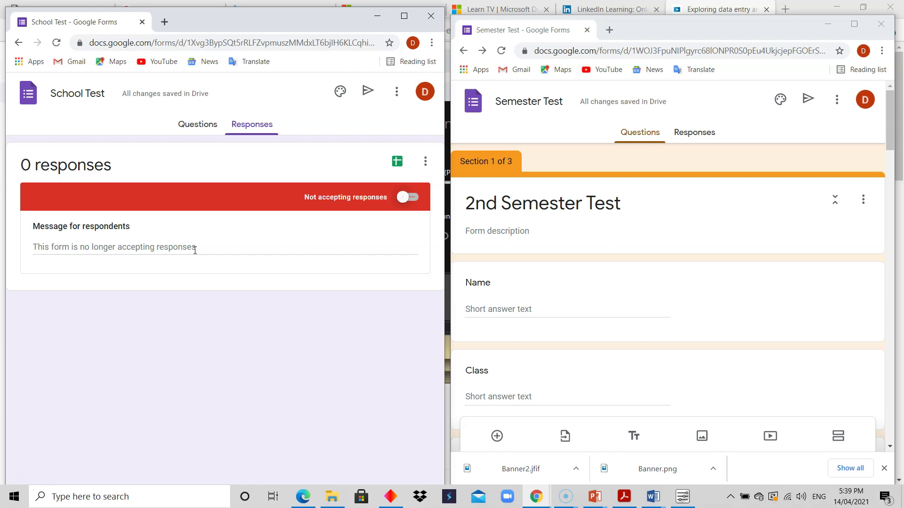
left_click(409, 198)
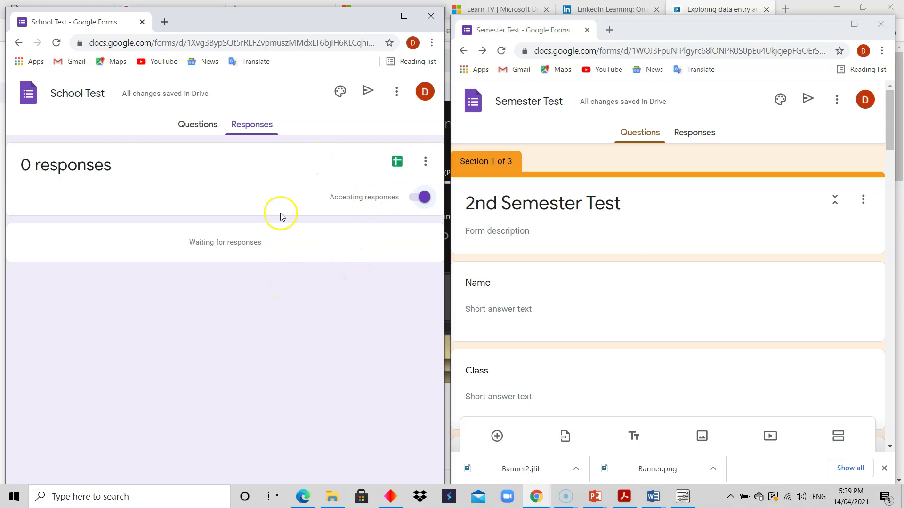
left_click(397, 165)
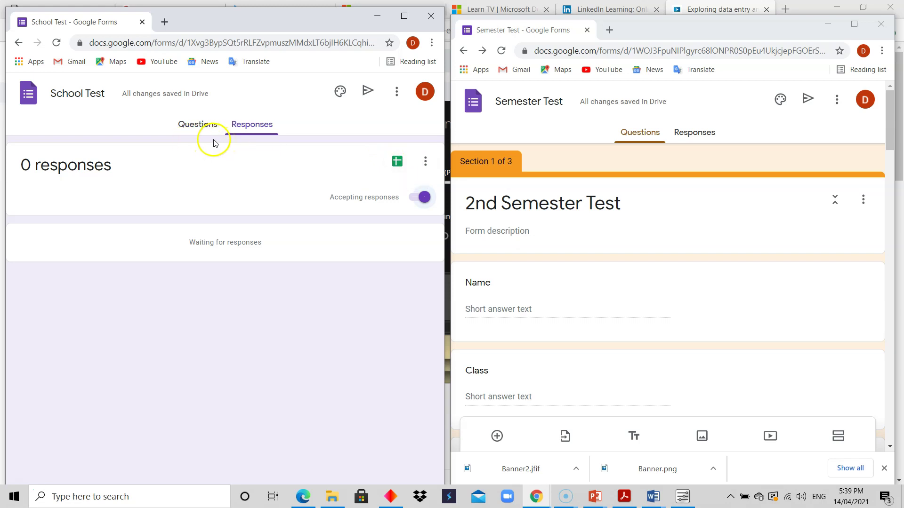
Step: Return to the questions and open the header image picker from the theme options
left_click(197, 127)
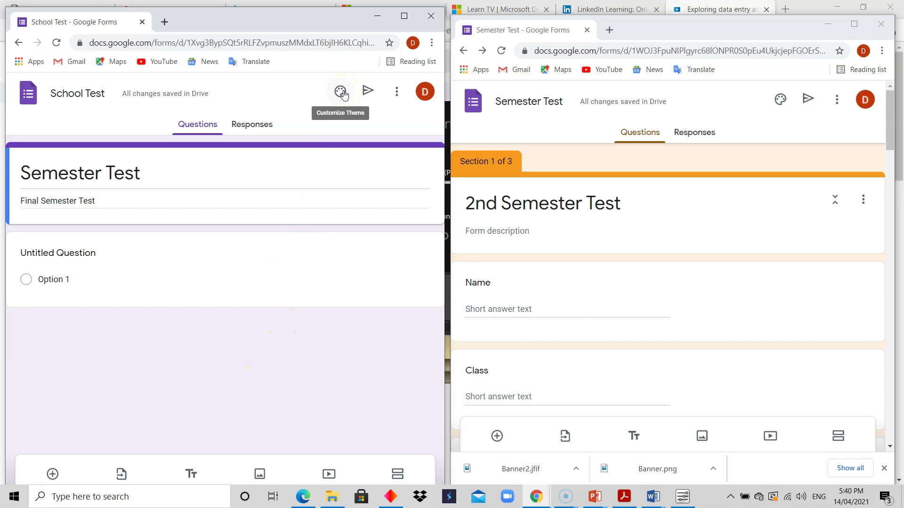
left_click(343, 92)
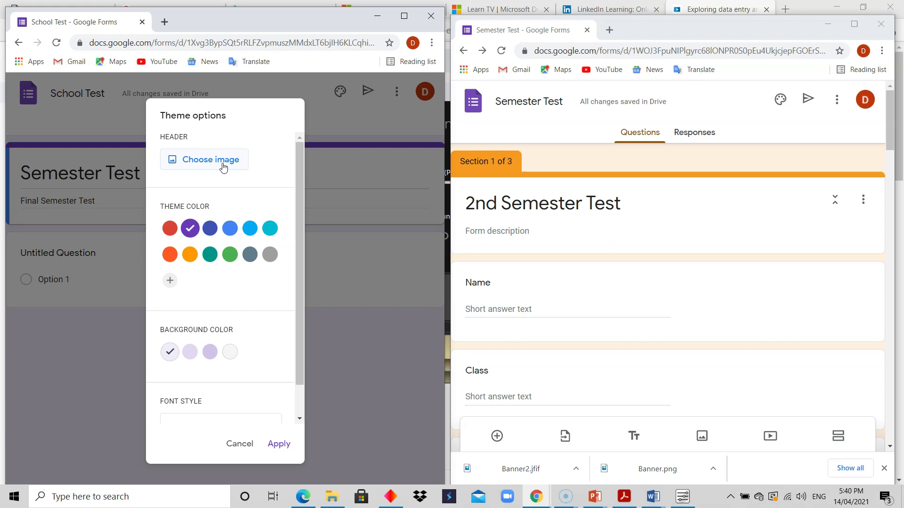
left_click(223, 168)
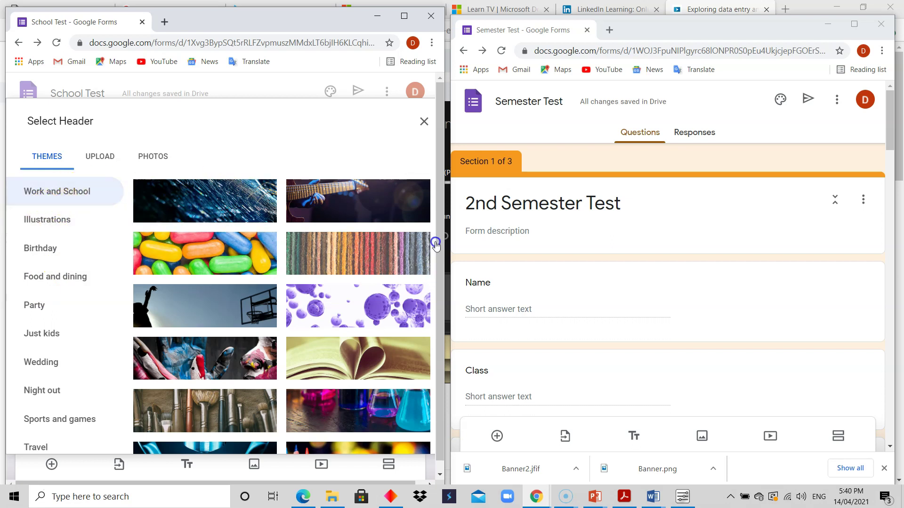
left_click_drag(440, 246, 438, 326)
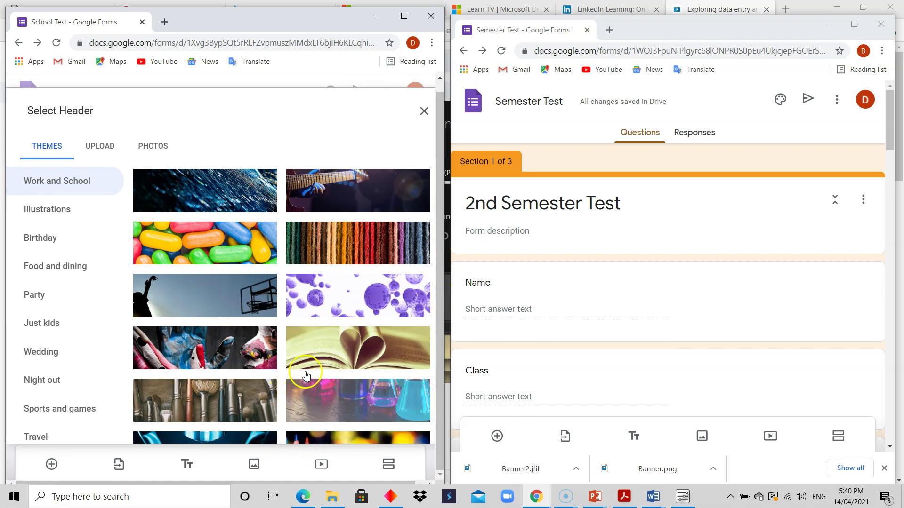
Step: Browse the Illustrations, Birthday, Food and dining, Party and Just kids header themes
left_click(35, 217)
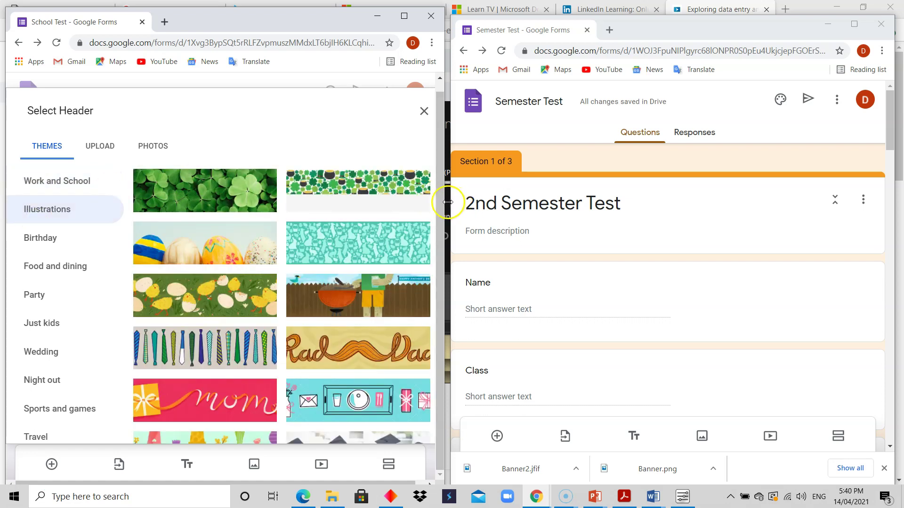
left_click_drag(441, 208, 432, 263)
left_click(58, 248)
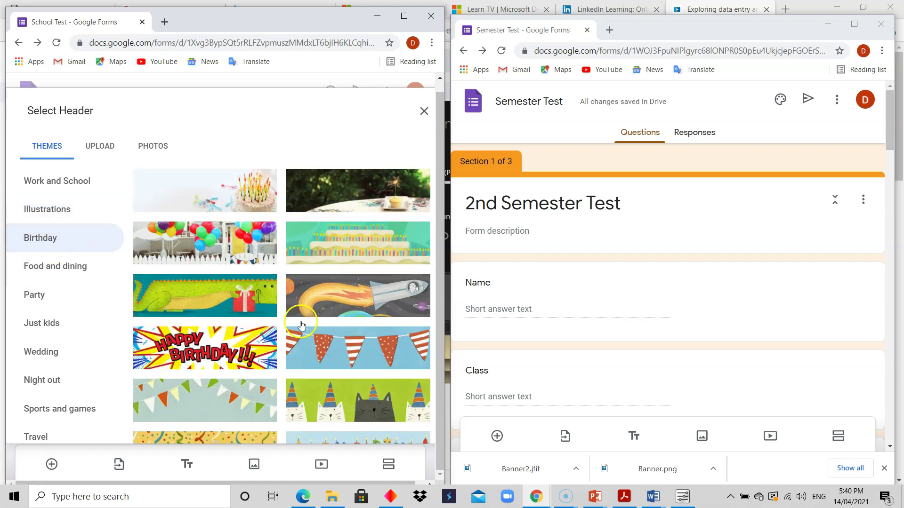
left_click(35, 270)
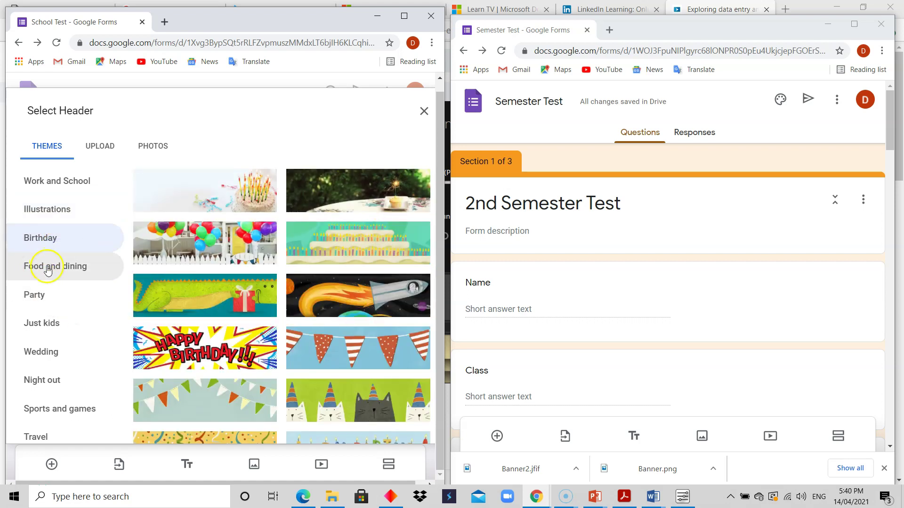
left_click(61, 295)
left_click(45, 327)
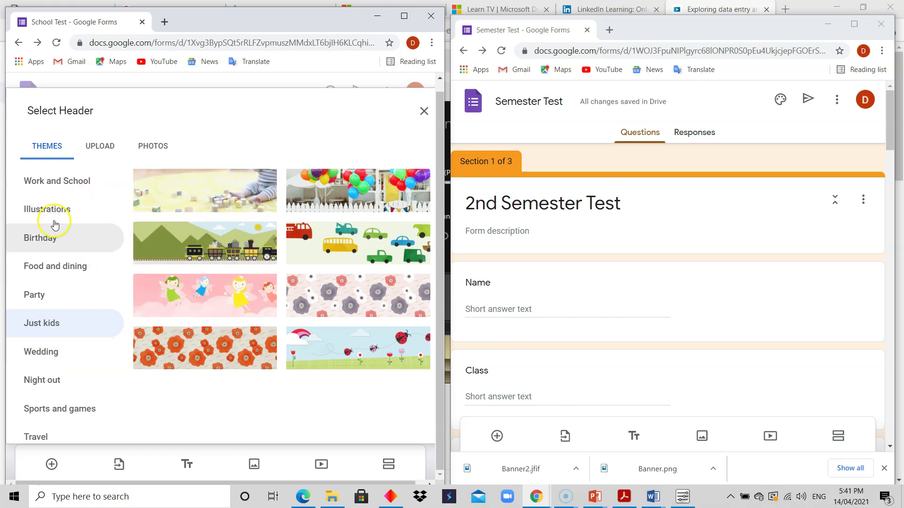
left_click(64, 164)
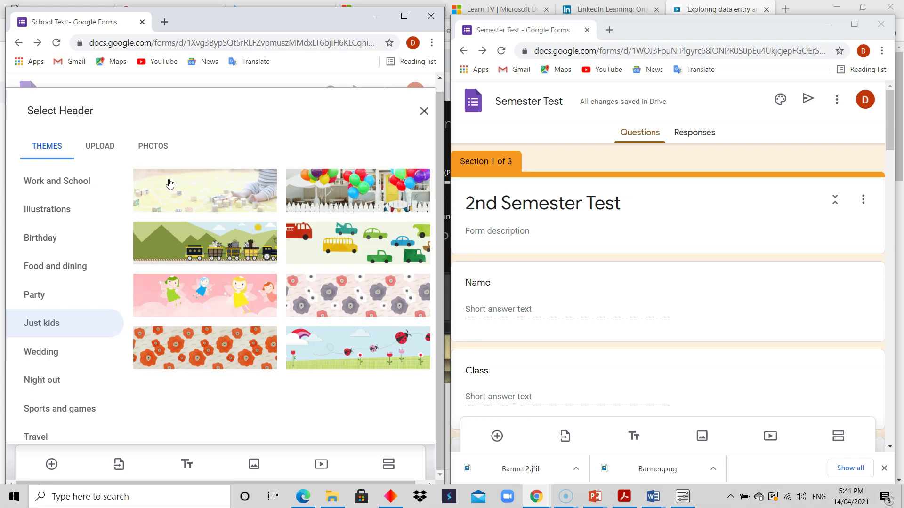
Step: Check the Upload and Photos tabs without choosing an image, then return to the Work and School themes
left_click(99, 150)
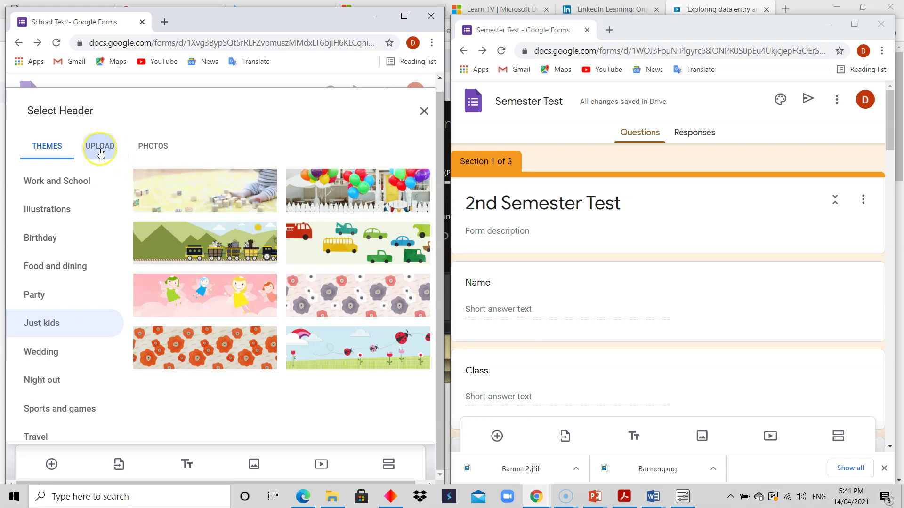
left_click(224, 342)
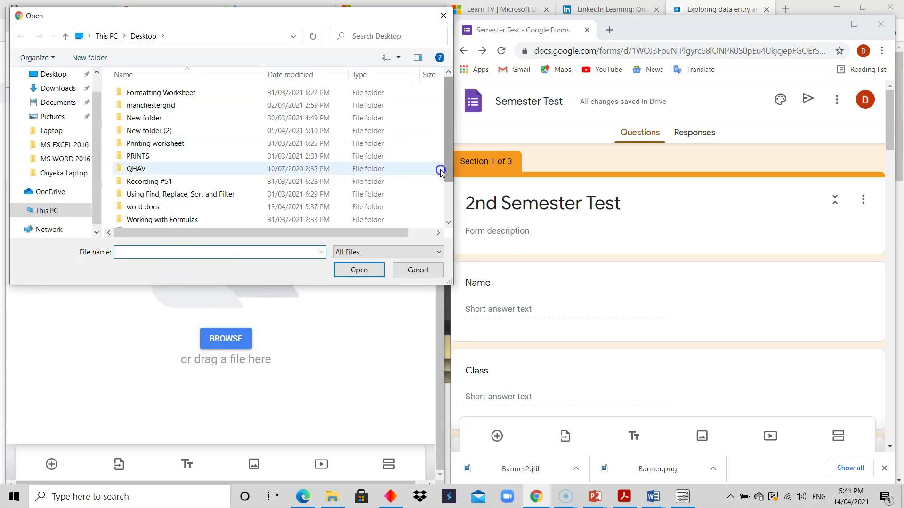
left_click(426, 267)
left_click(156, 151)
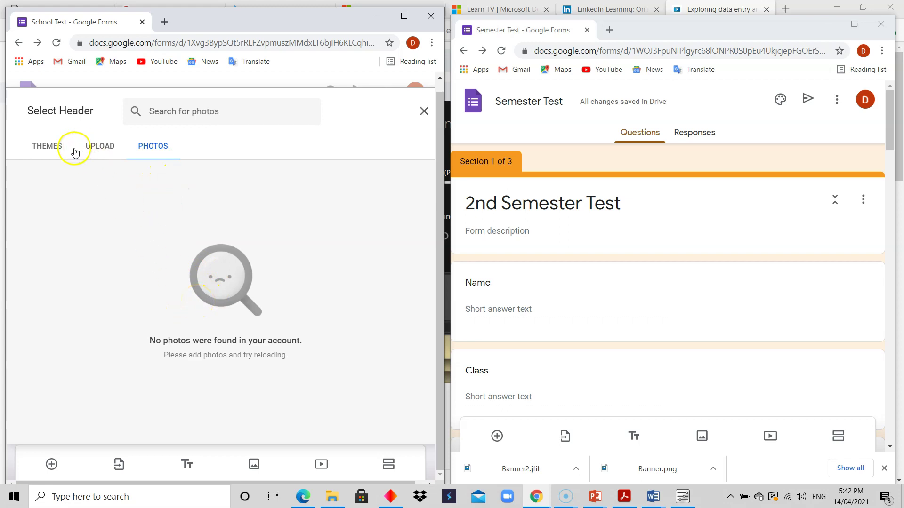
left_click(47, 147)
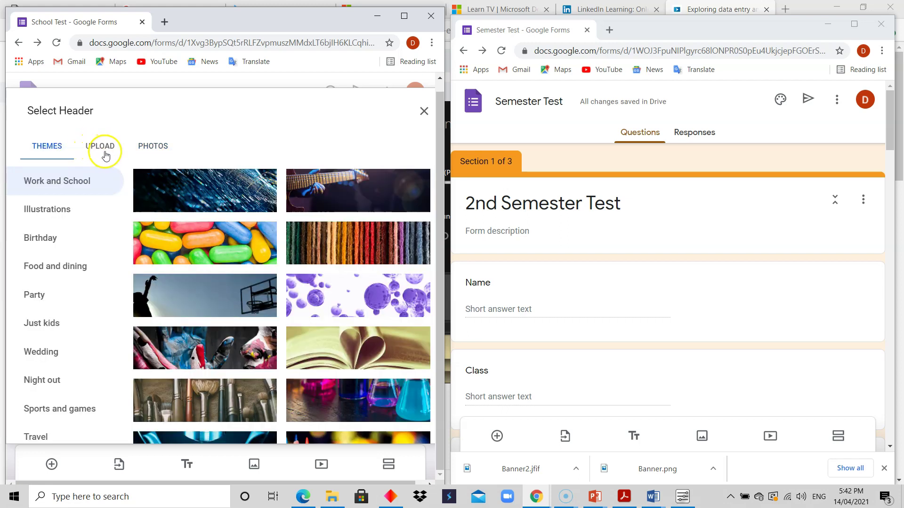
Step: Select the open-book Work and School image as the header
left_click(106, 150)
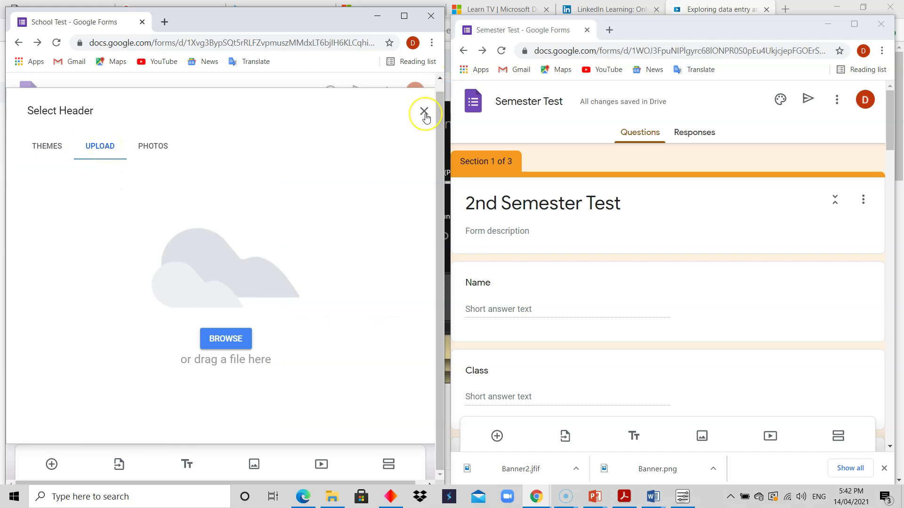
left_click(47, 149)
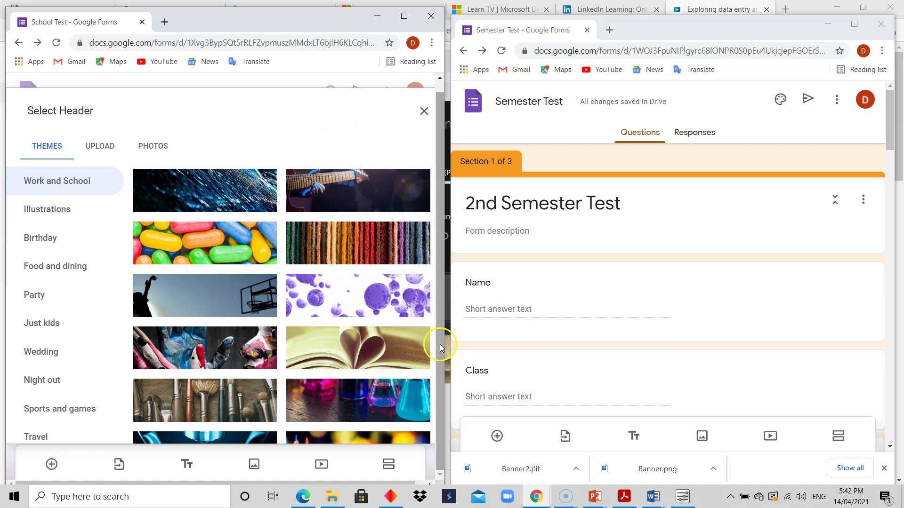
left_click_drag(440, 345, 440, 360)
left_click(224, 398)
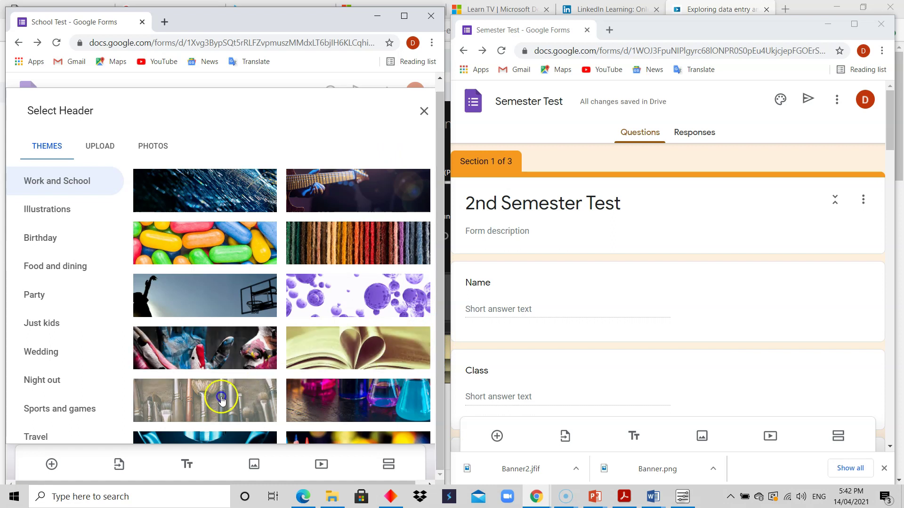
left_click(364, 349)
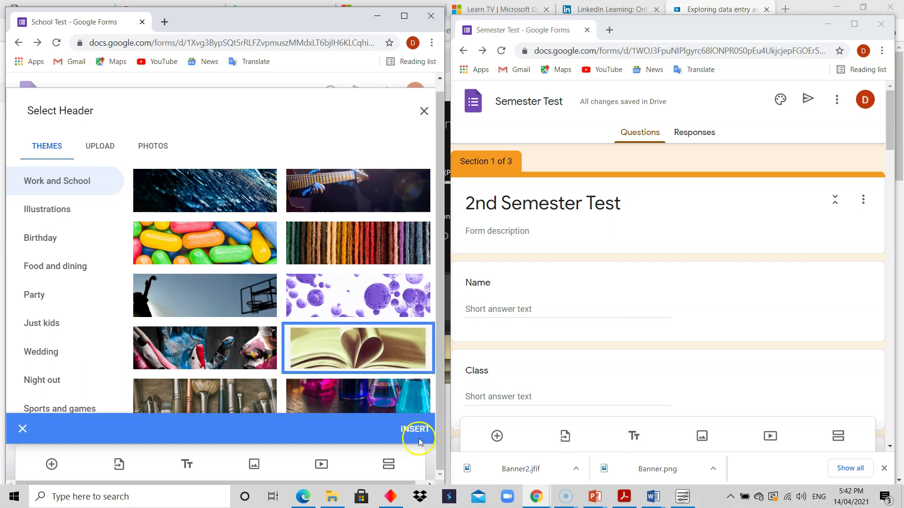
Step: Insert the open-book header image, then remove it again
left_click(408, 427)
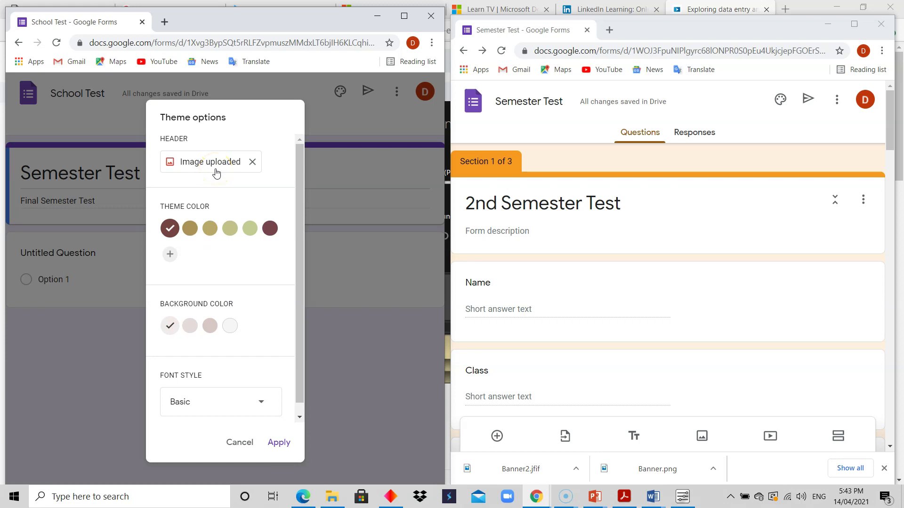
left_click(252, 161)
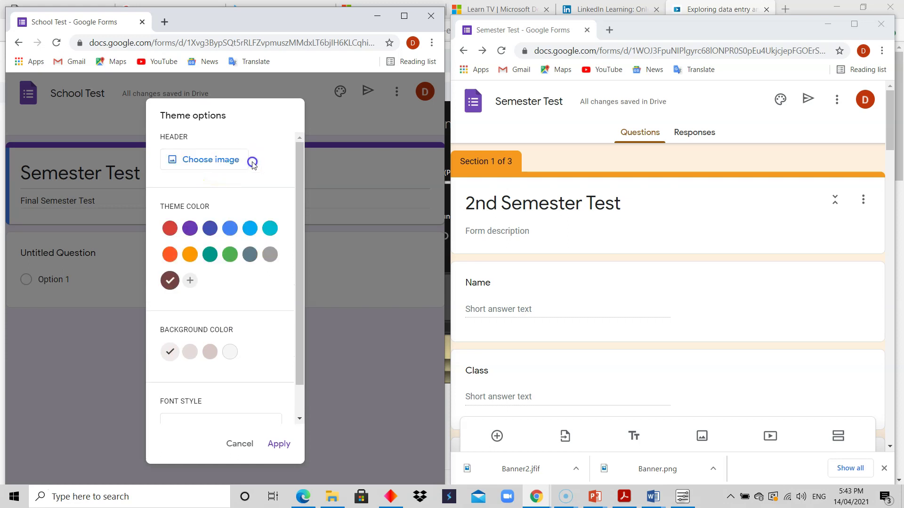
Step: Try the purple bubbles header with a purple theme colour, then remove it
left_click(217, 169)
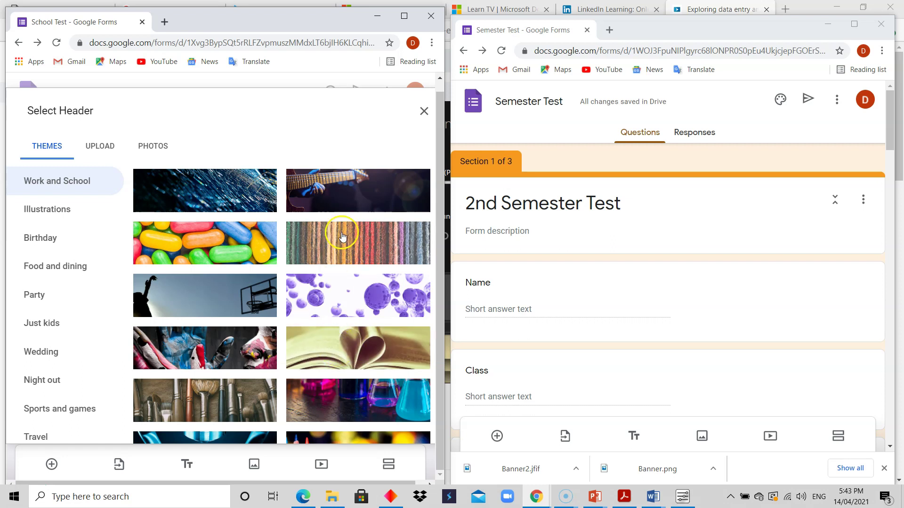
left_click(337, 302)
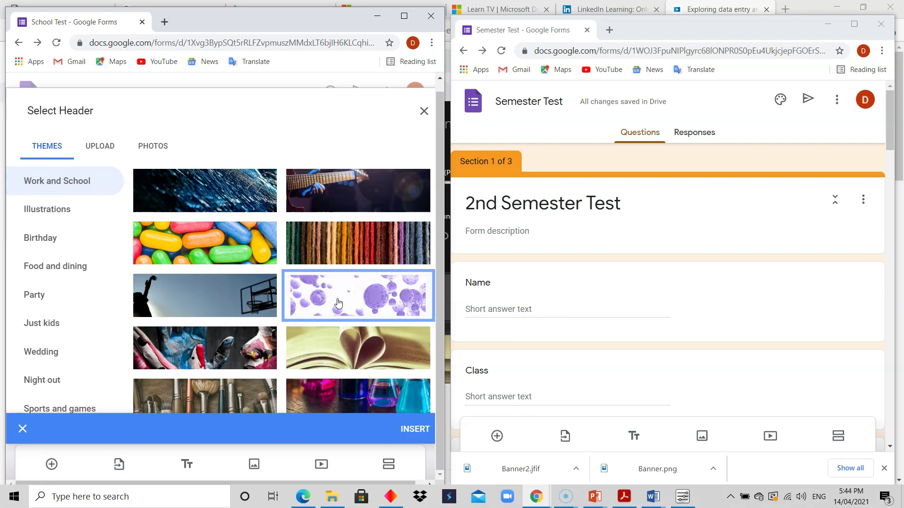
left_click(416, 427)
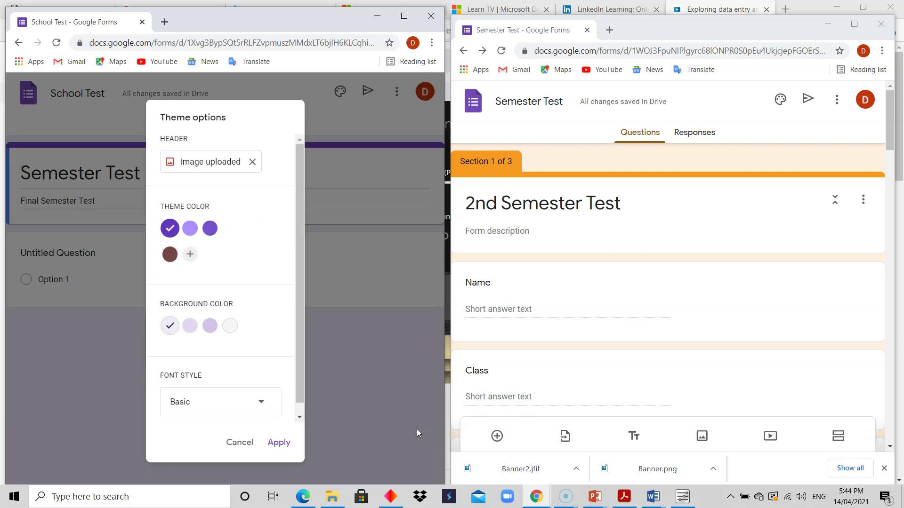
left_click(170, 234)
left_click(252, 162)
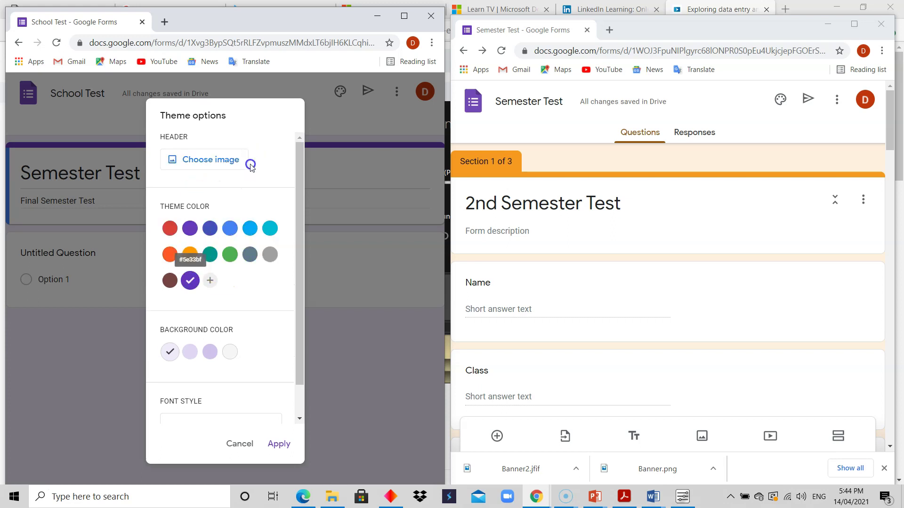
Step: Insert the open-book image as the form header again
left_click(235, 167)
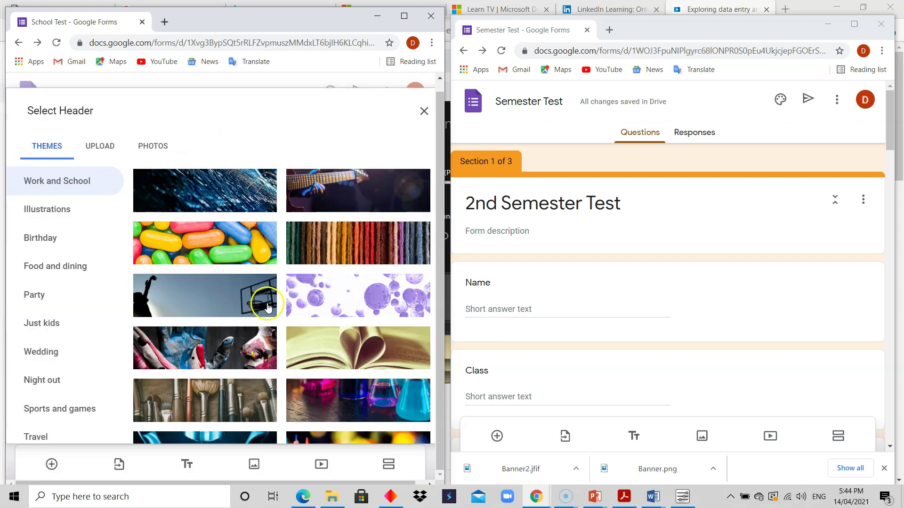
left_click(352, 344)
left_click(411, 424)
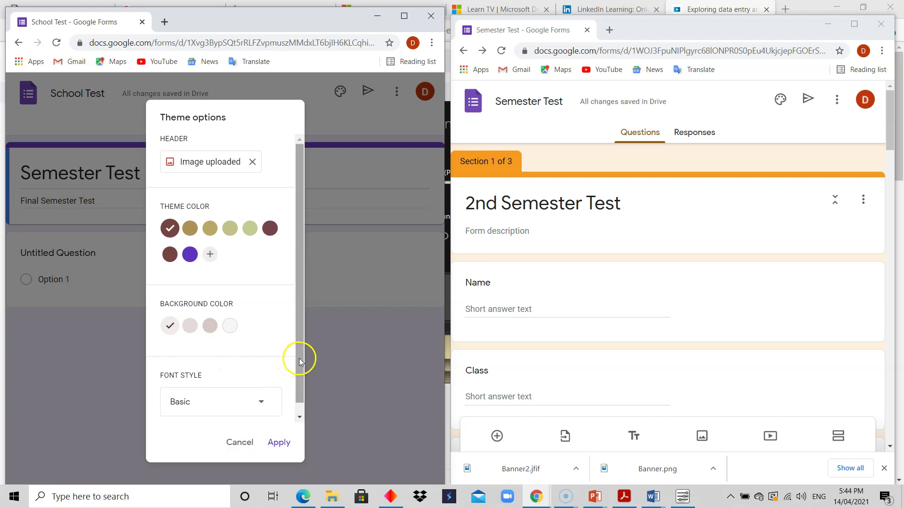
Step: Try the gold, olive and light olive preset theme colours
left_click_drag(297, 359, 296, 392)
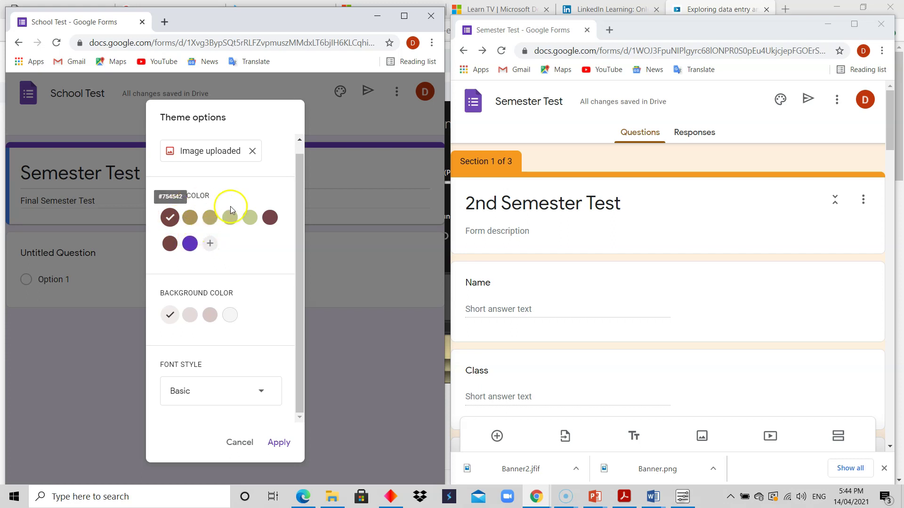
left_click(190, 218)
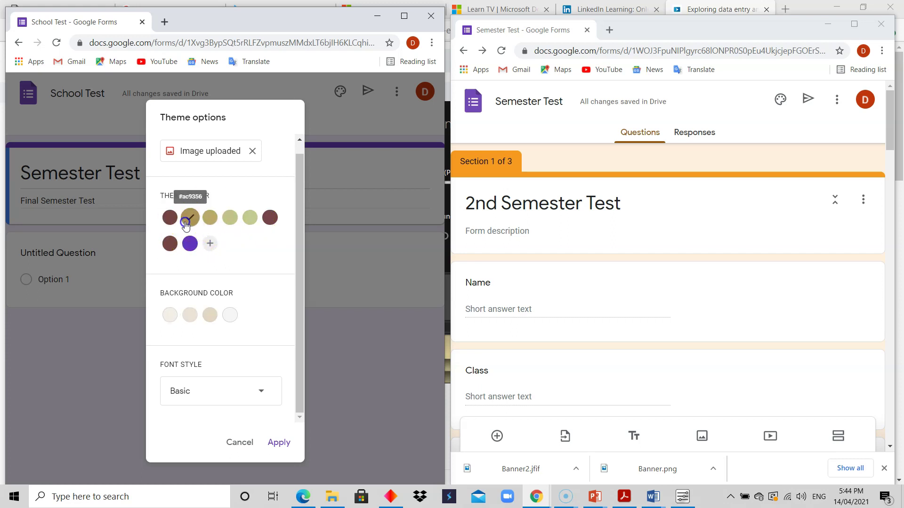
left_click(209, 219)
left_click(232, 220)
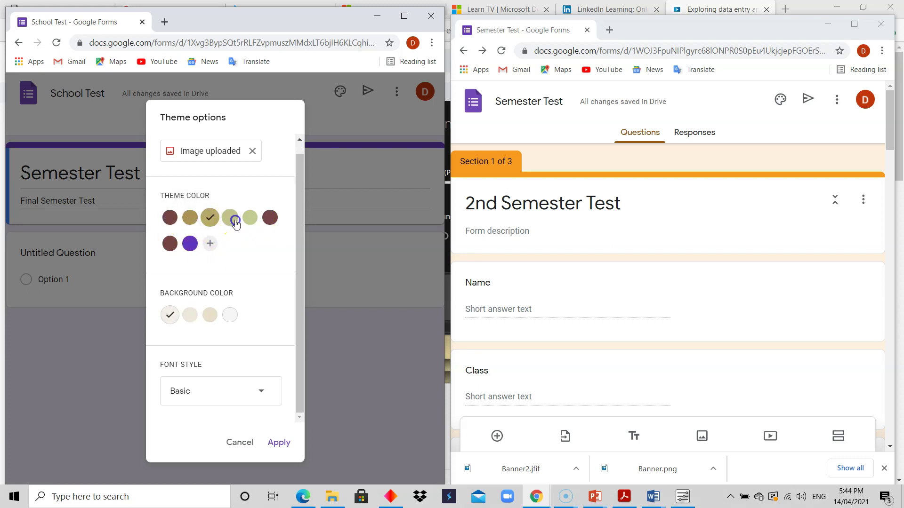
Step: Create a custom orange theme colour #d36e3b and add it
left_click(211, 244)
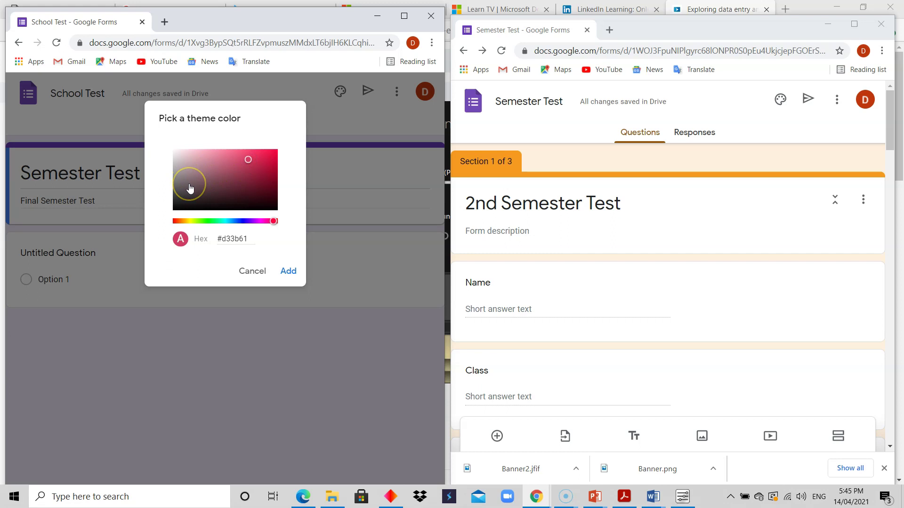
left_click(179, 222)
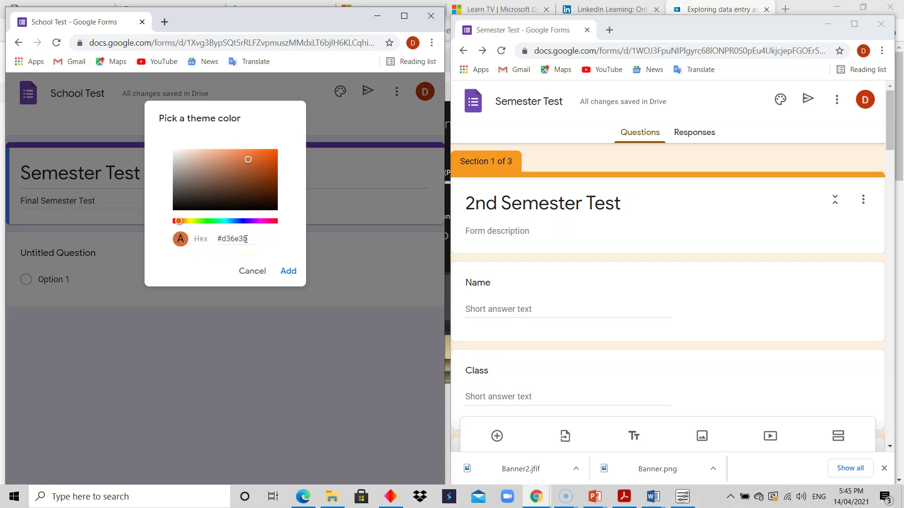
left_click(289, 272)
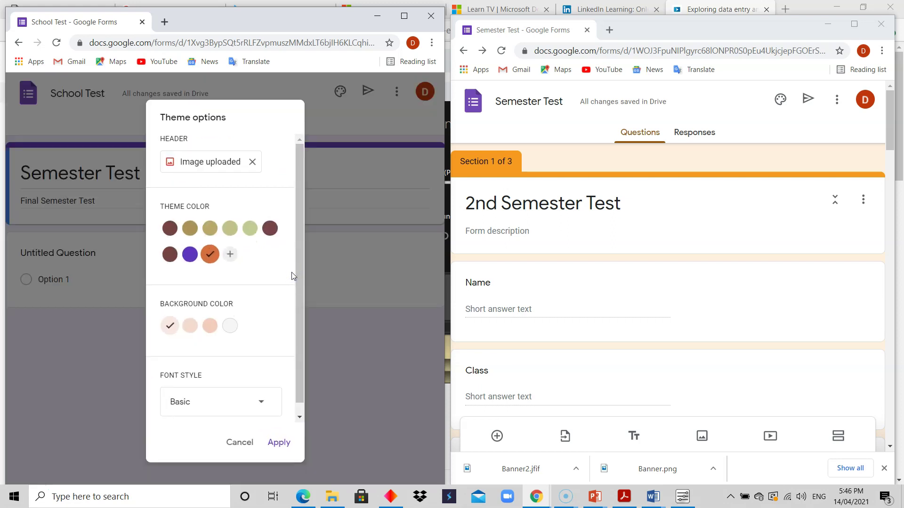
Step: Select the orange theme colour and a light grey background, and keep the Basic font style
left_click(212, 263)
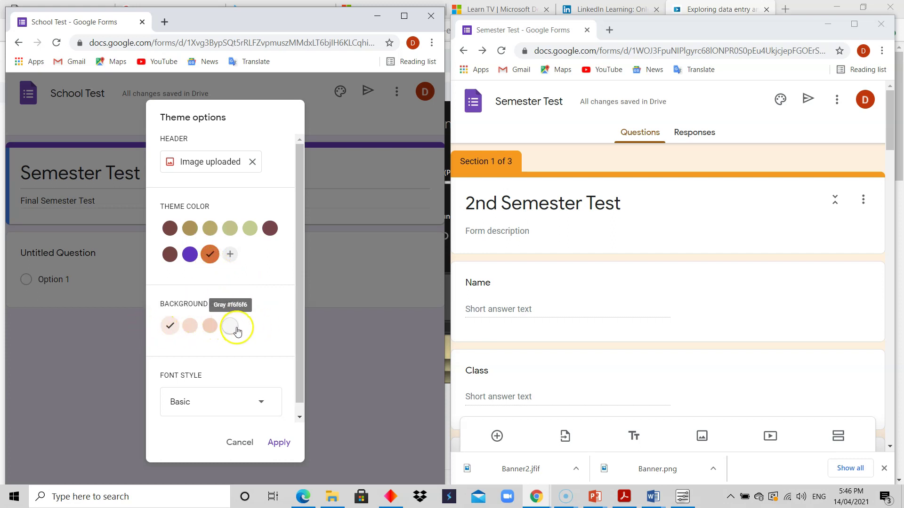
left_click_drag(297, 328, 299, 354)
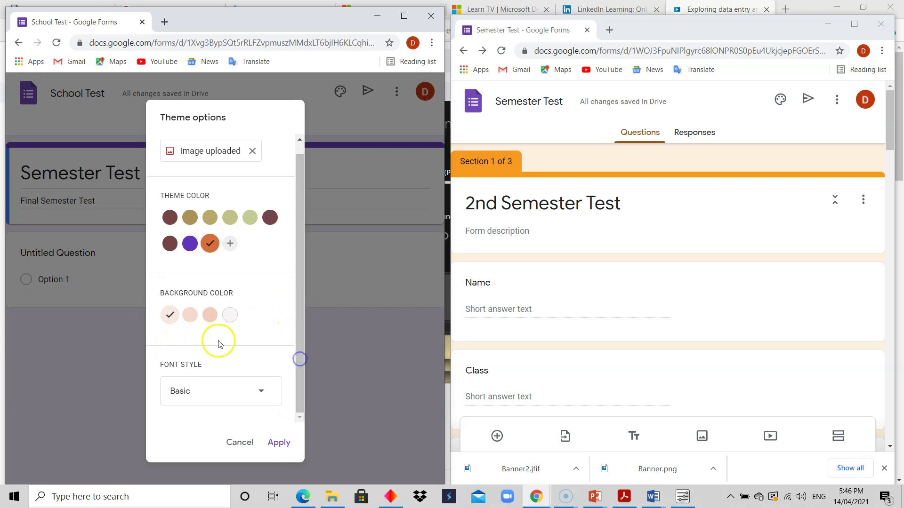
left_click(192, 315)
left_click(229, 315)
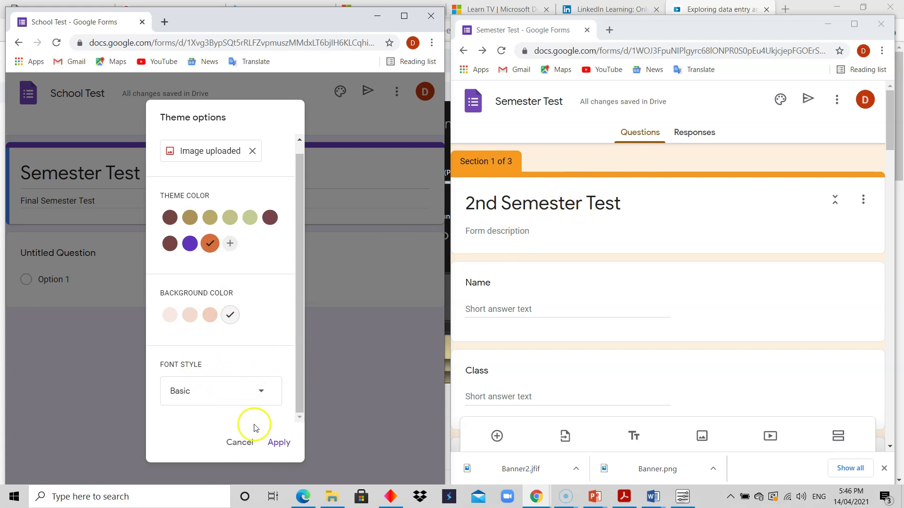
left_click(261, 391)
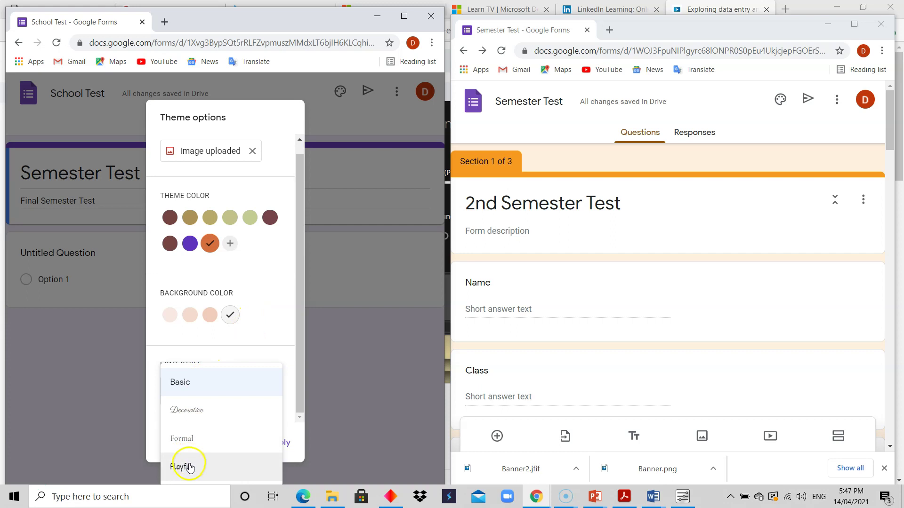
left_click(246, 344)
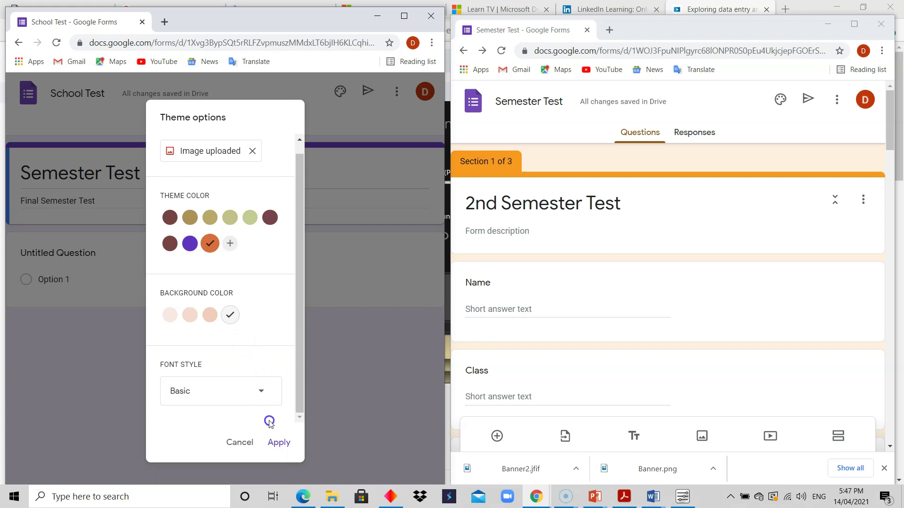
Step: Apply the theme, then apply a darker peach background
left_click(280, 442)
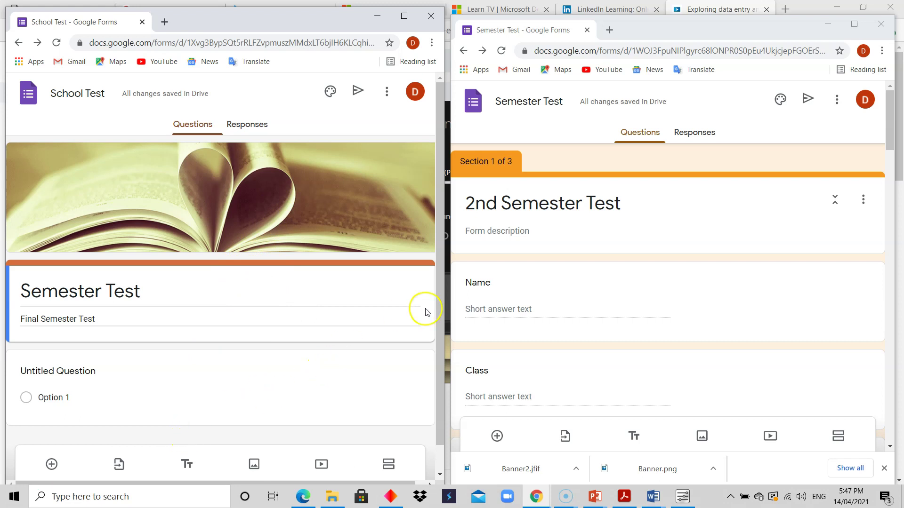
left_click(329, 92)
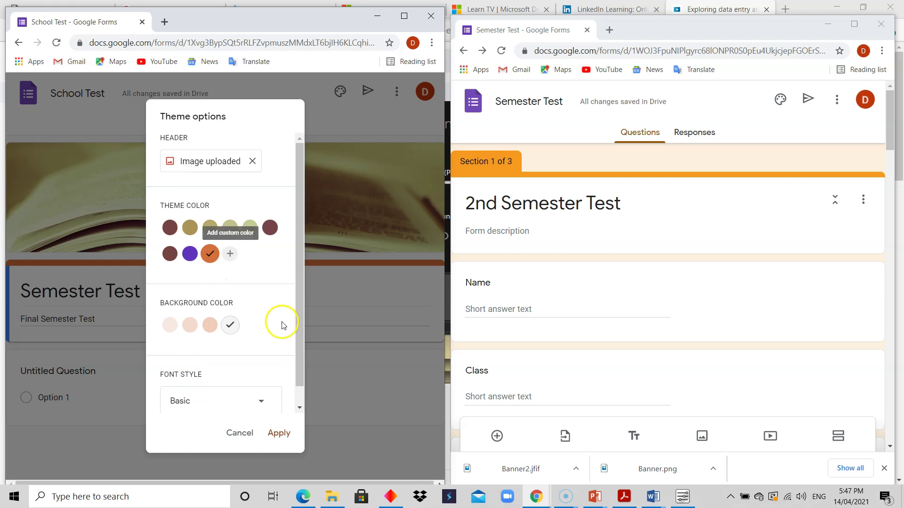
left_click(210, 325)
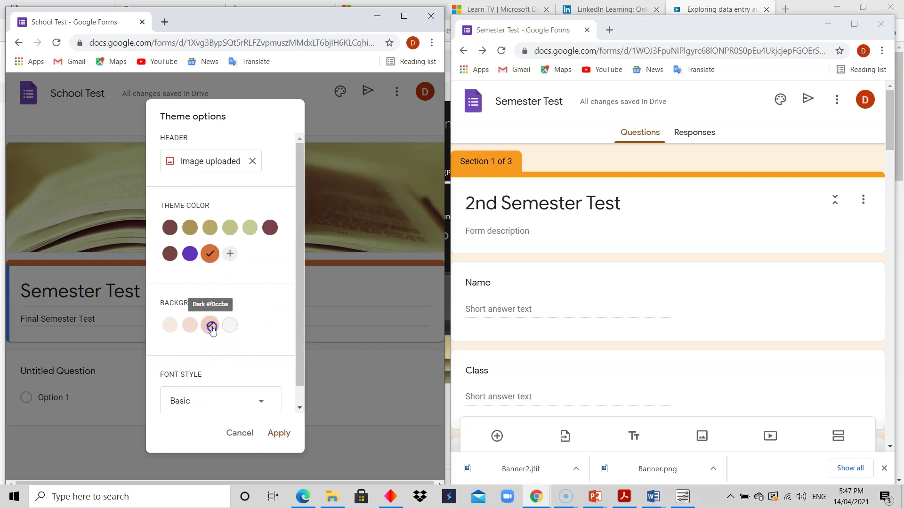
left_click(276, 429)
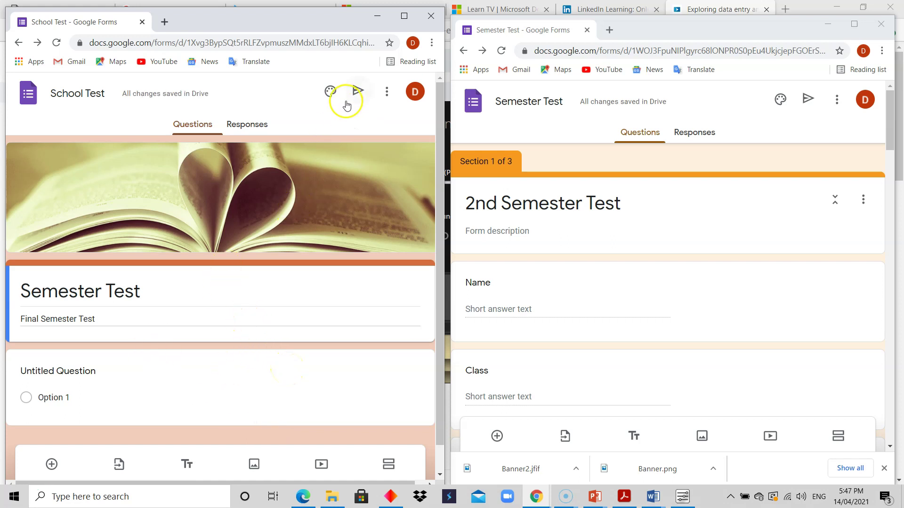
Step: Switch the form background to the lightest peach shade and apply it
left_click(330, 92)
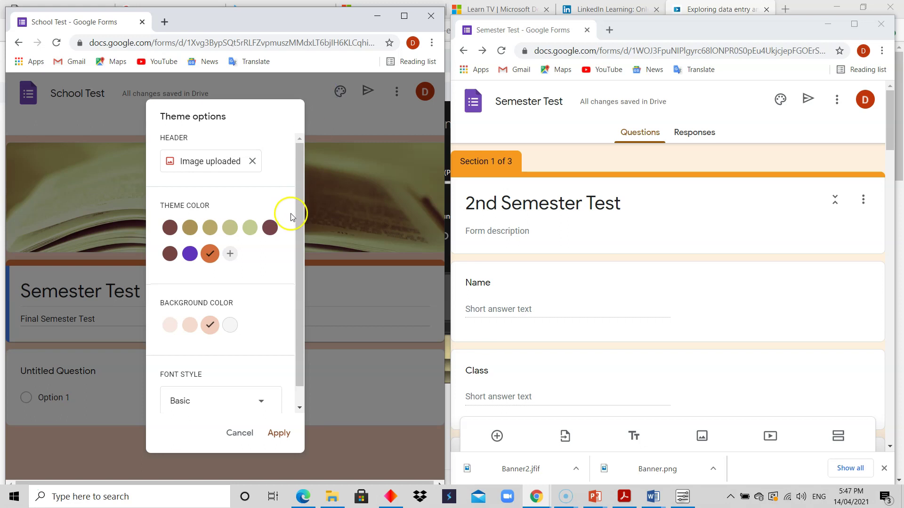
left_click(171, 325)
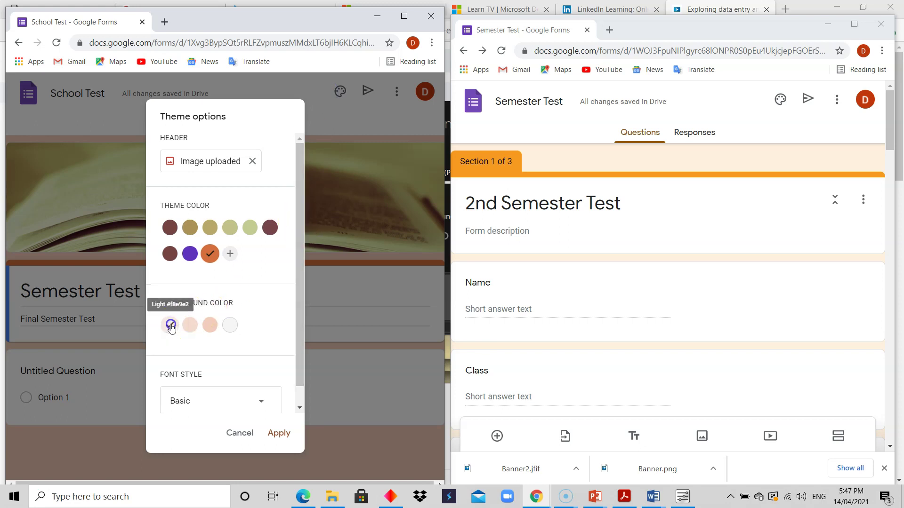
left_click(278, 434)
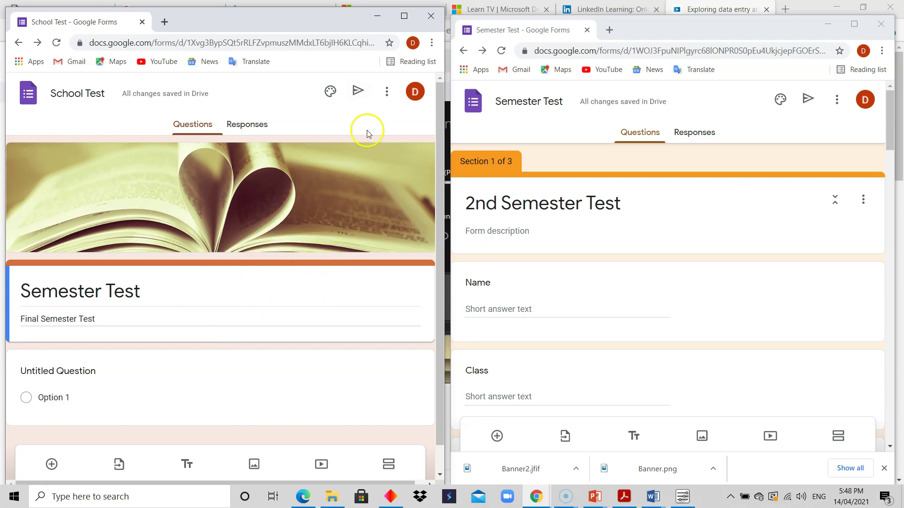
Step: Open the form's More menu and browse its items down to Print
left_click(386, 93)
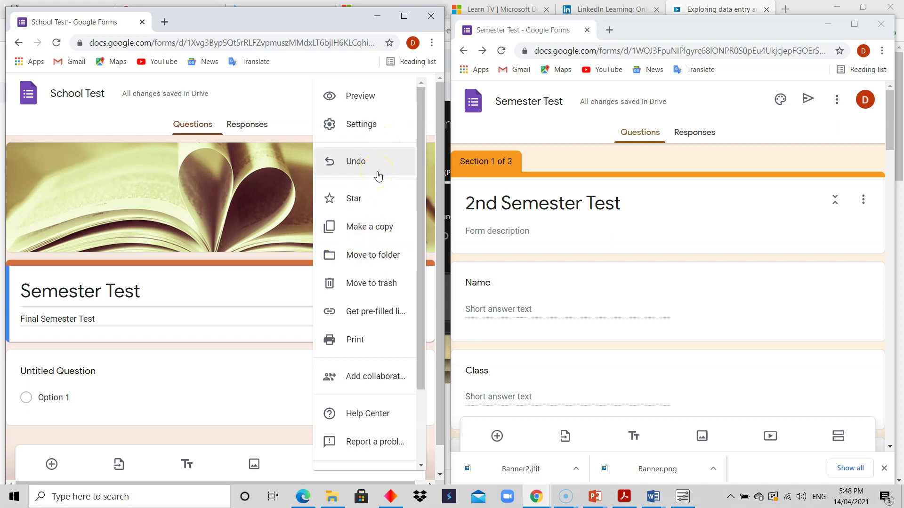
left_click(374, 161)
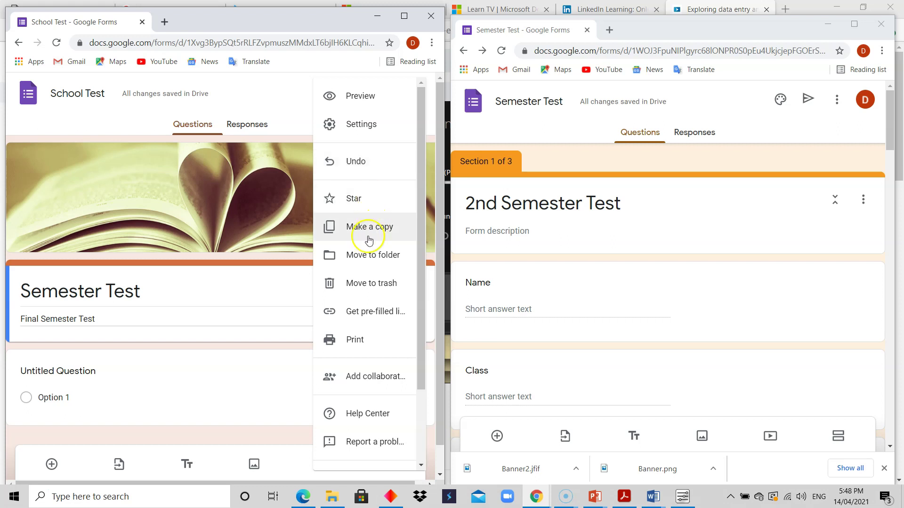
left_click(329, 256)
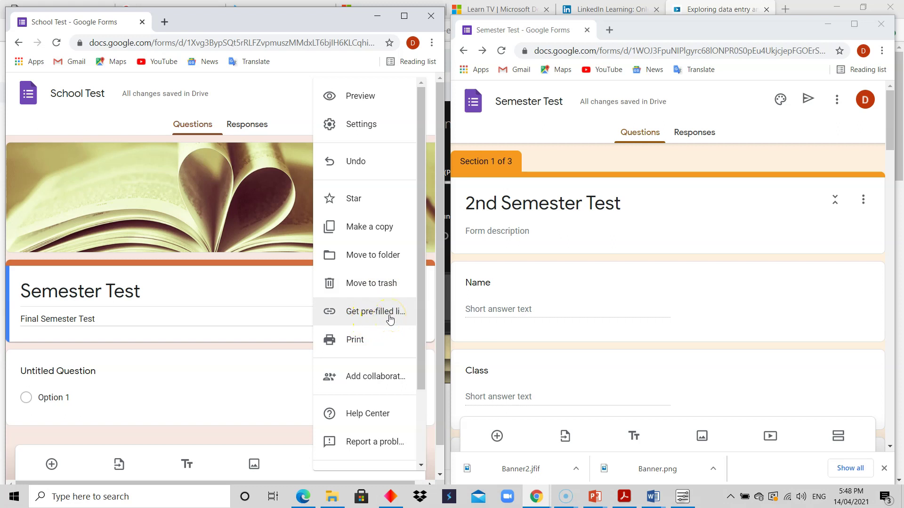
left_click(368, 316)
left_click(360, 344)
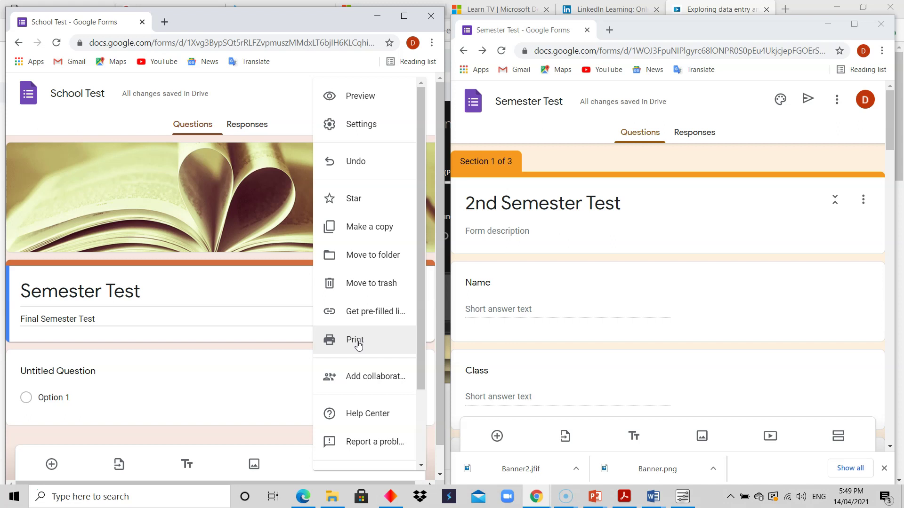
Step: Check the form's print preview, including More settings, then cancel without printing
left_click(357, 341)
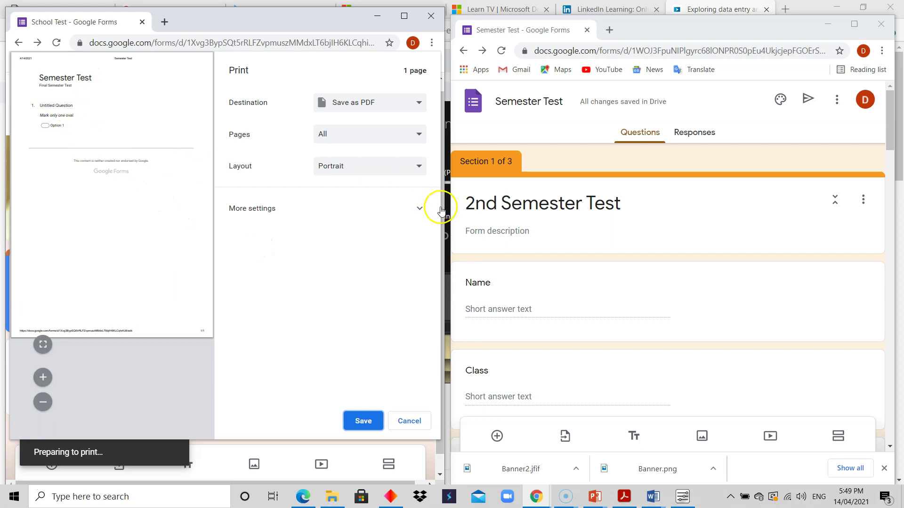
left_click(421, 210)
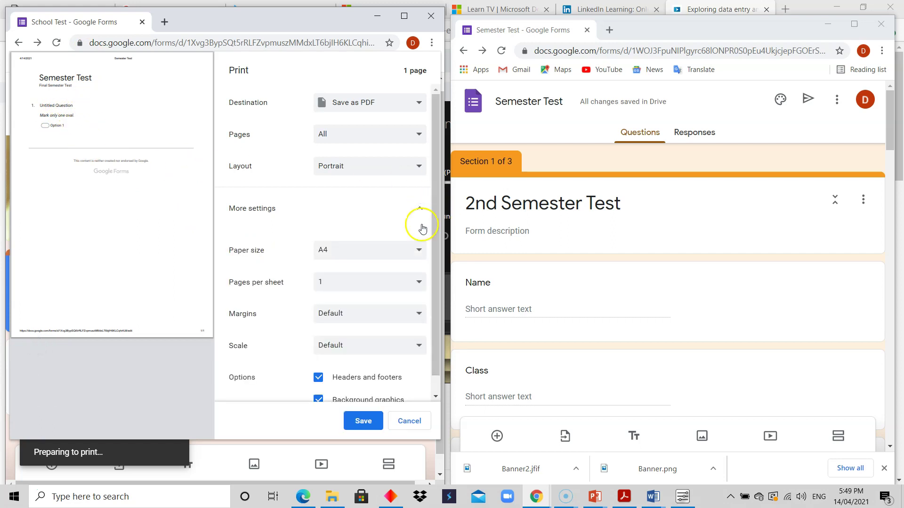
scroll(439, 263, "down", 1)
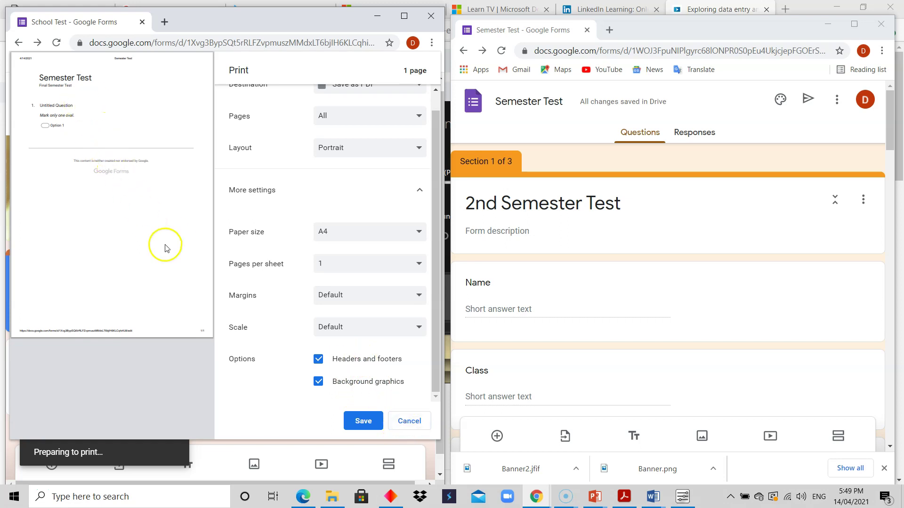
left_click(409, 421)
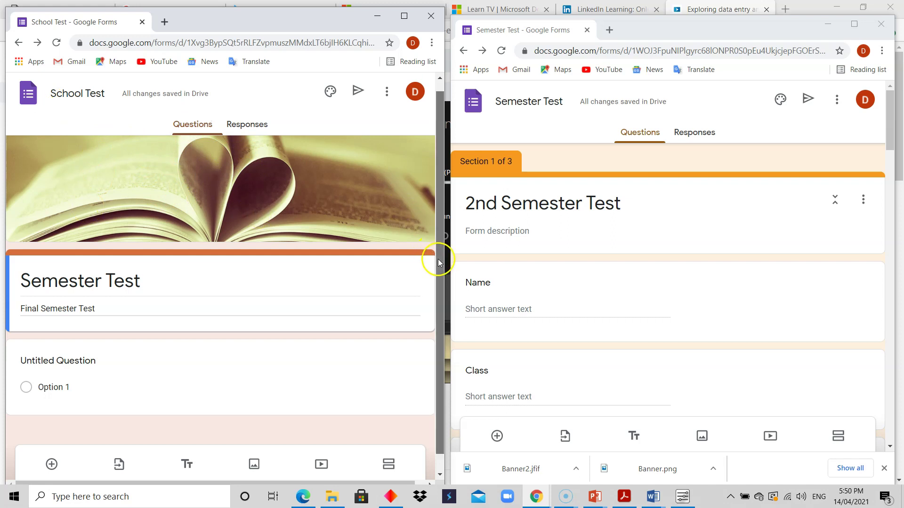
left_click_drag(438, 259, 441, 295)
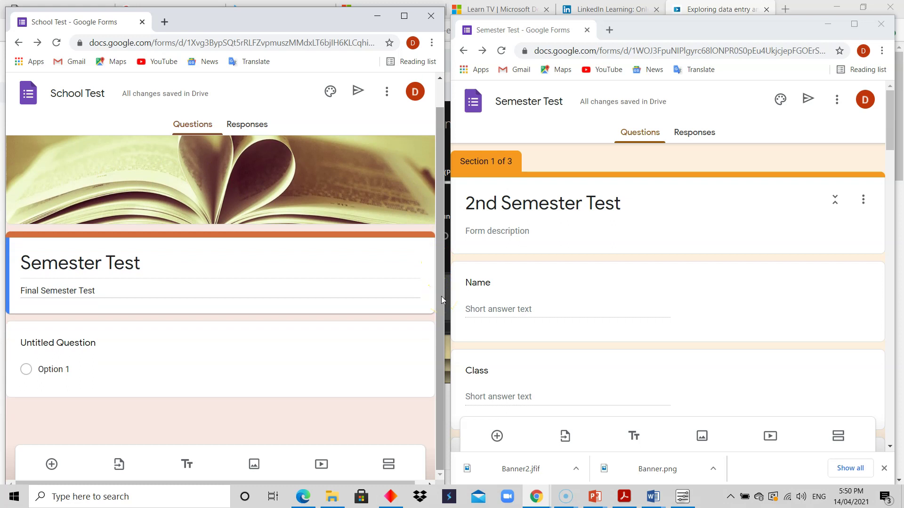
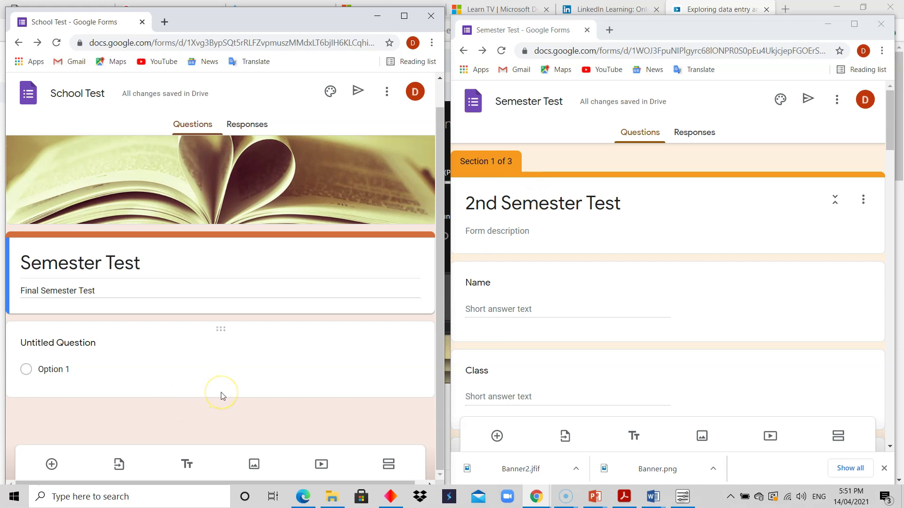
Step: Select the untitled question and try School Test maximized, then back beside the reference form
left_click(154, 353)
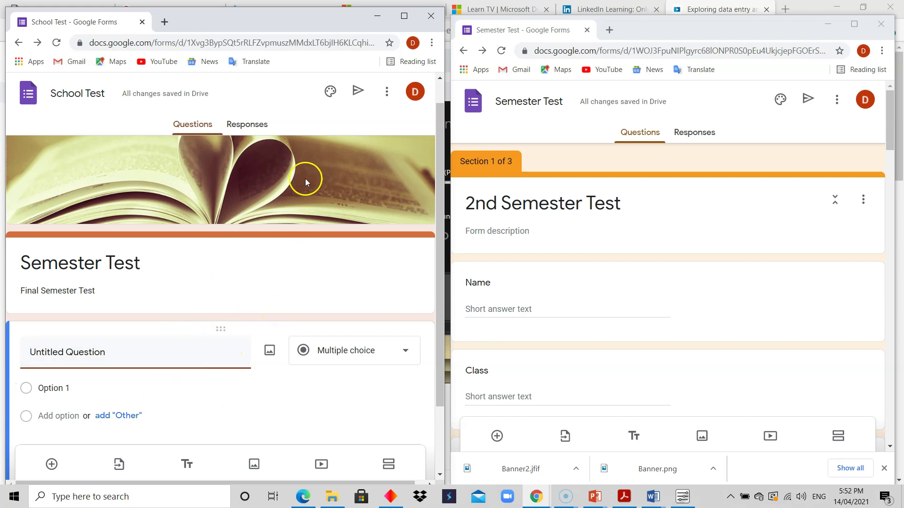
left_click(403, 16)
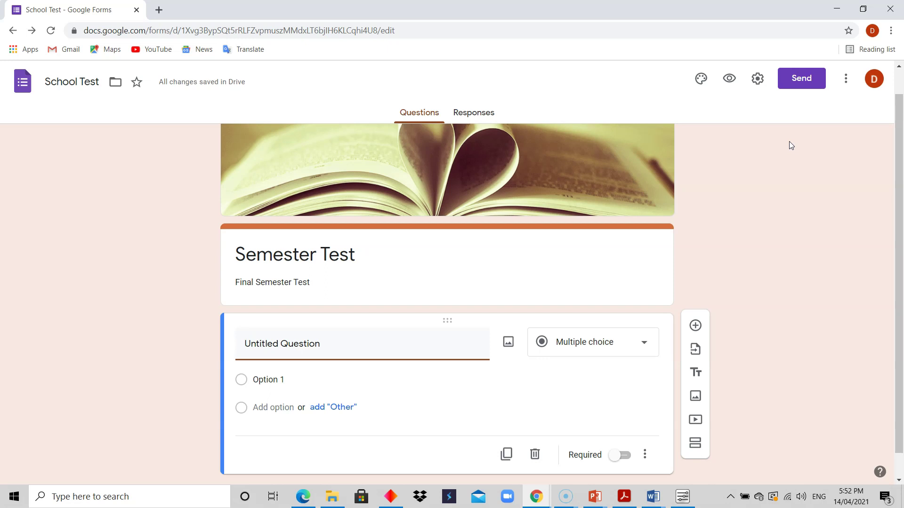
left_click(862, 8)
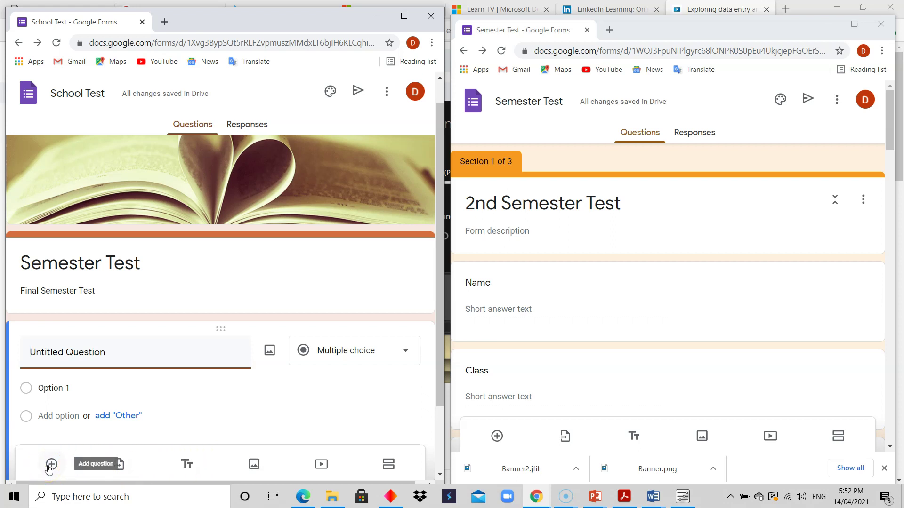
left_click(404, 17)
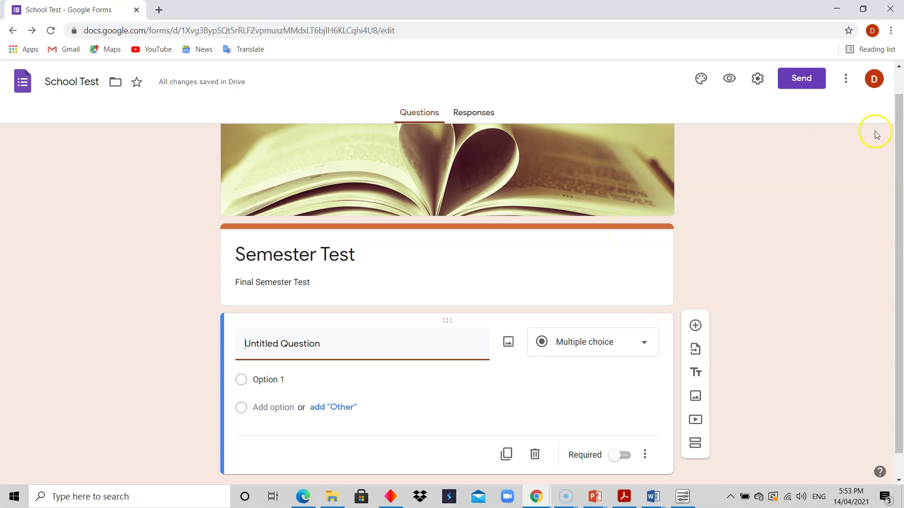
left_click(863, 9)
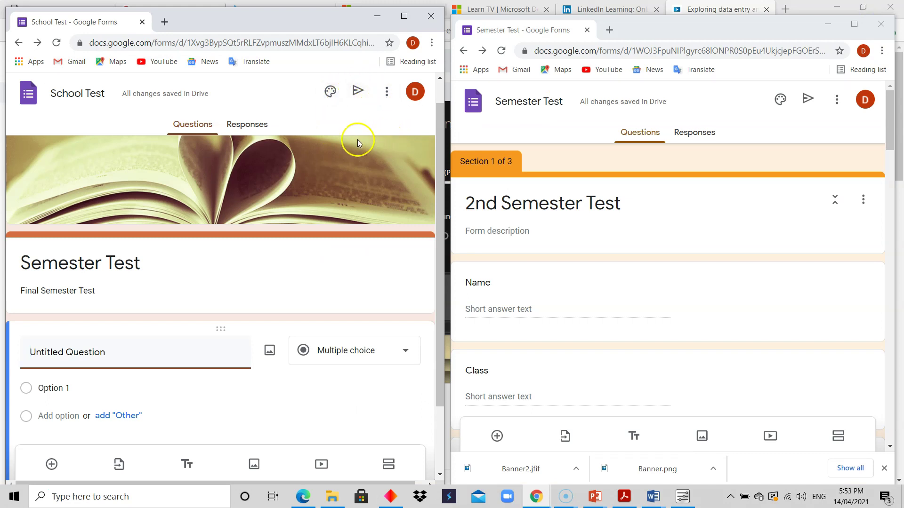
Step: Glance at the form's More menu, then maximize the School Test window to full screen
left_click(387, 91)
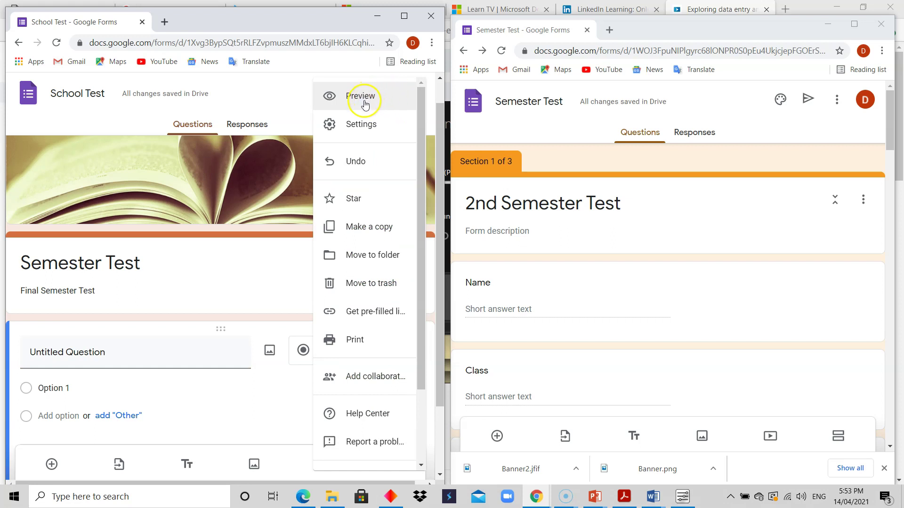
left_click(303, 97)
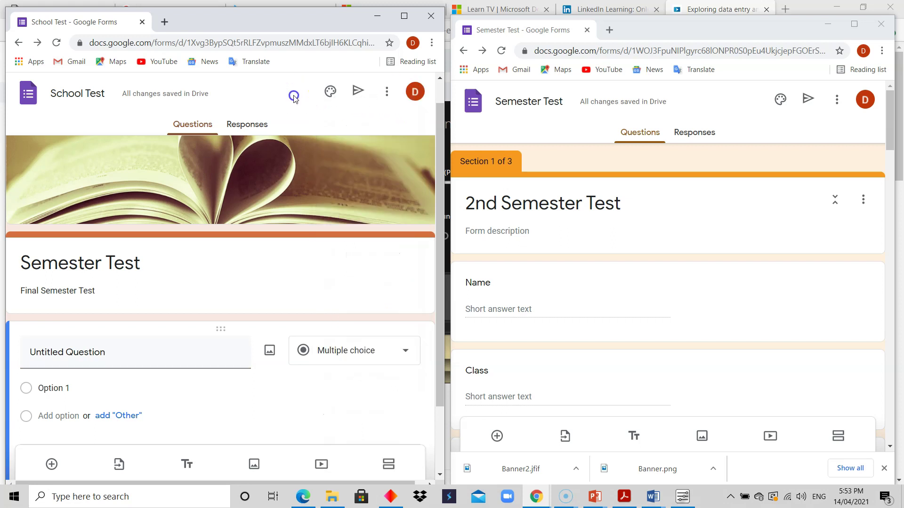
left_click(403, 16)
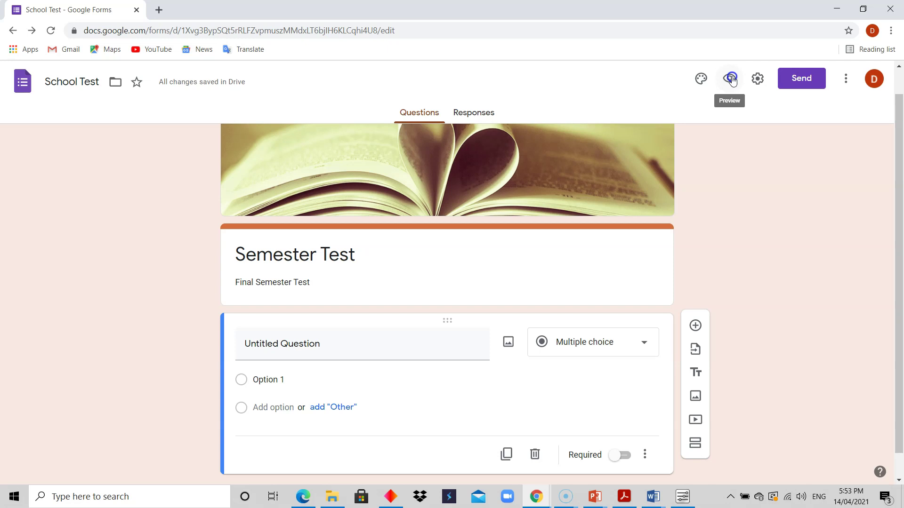
left_click(731, 80)
left_click(731, 80)
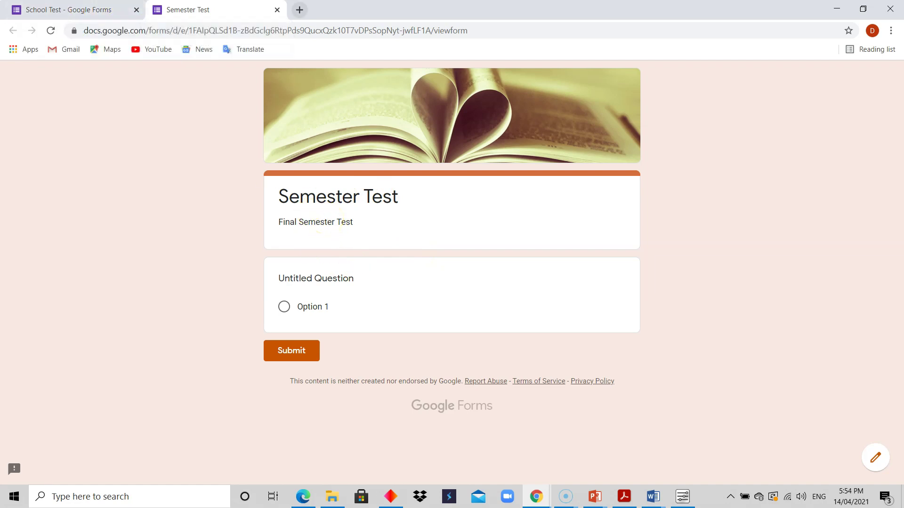
left_click(277, 10)
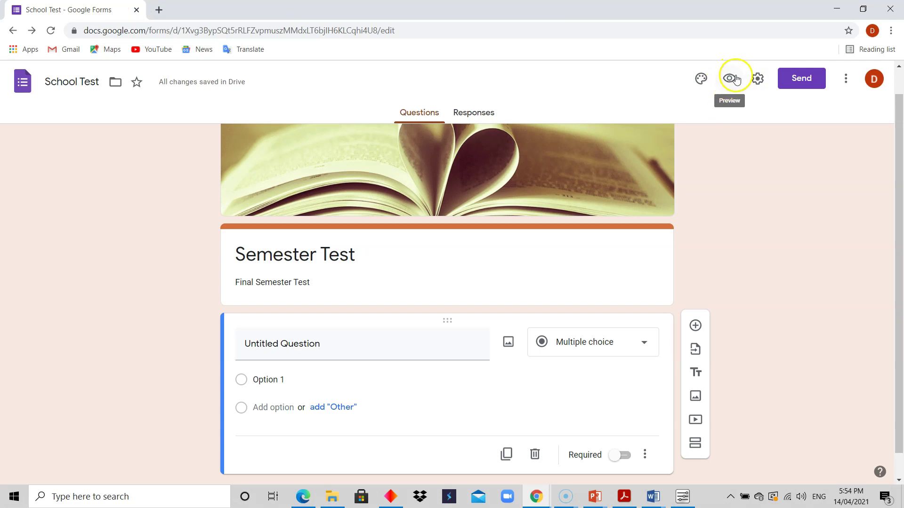
left_click(757, 79)
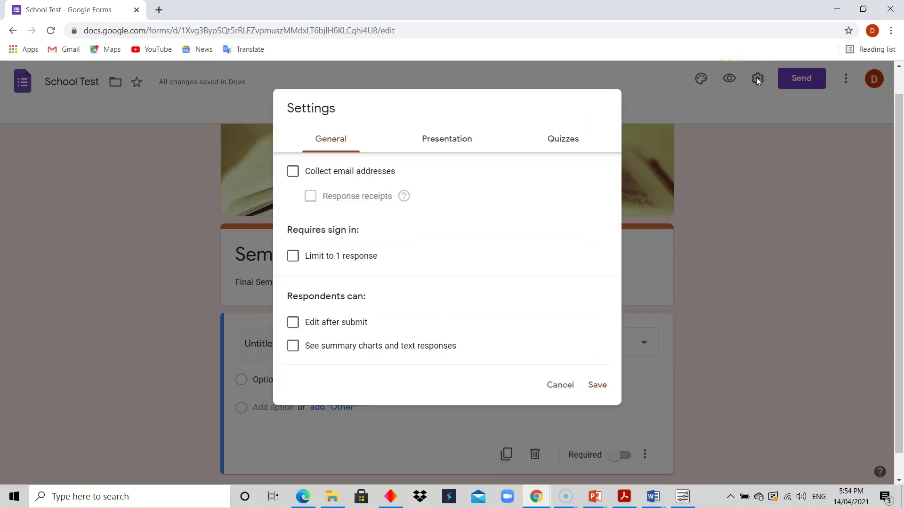
left_click(560, 386)
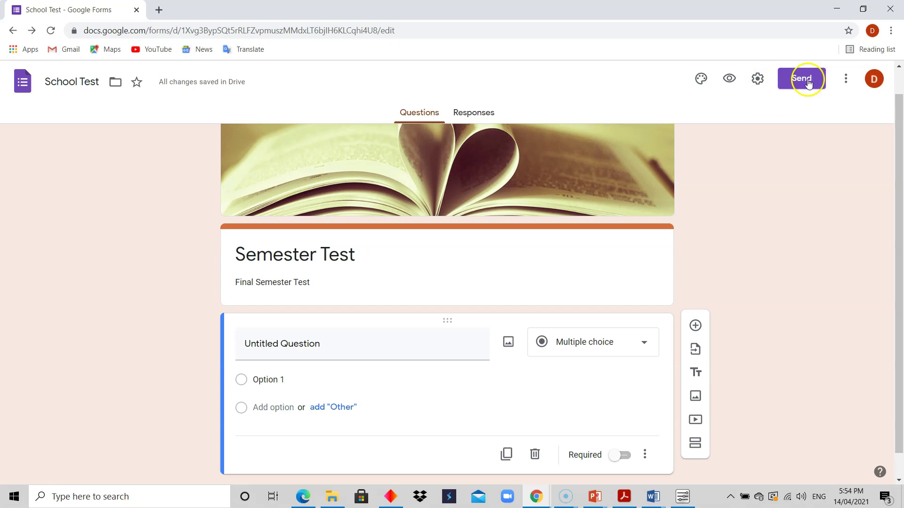
left_click(863, 8)
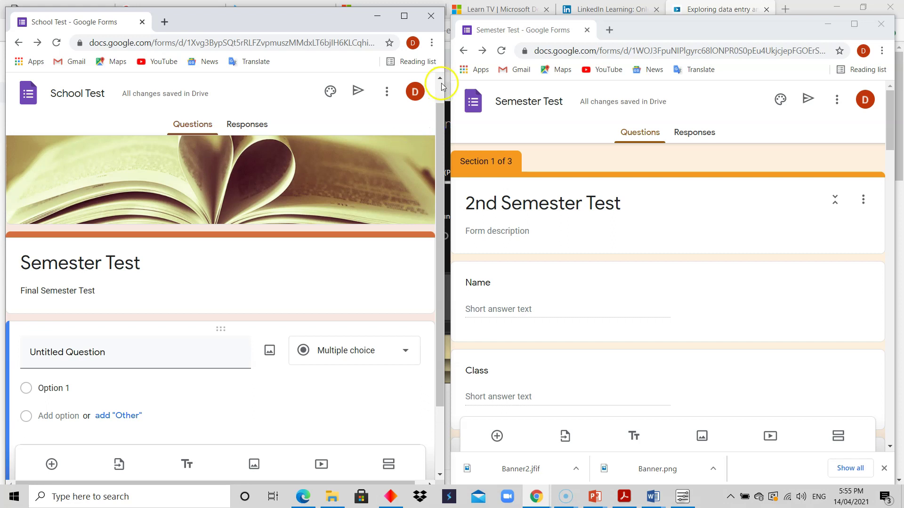
left_click_drag(444, 87, 289, 110)
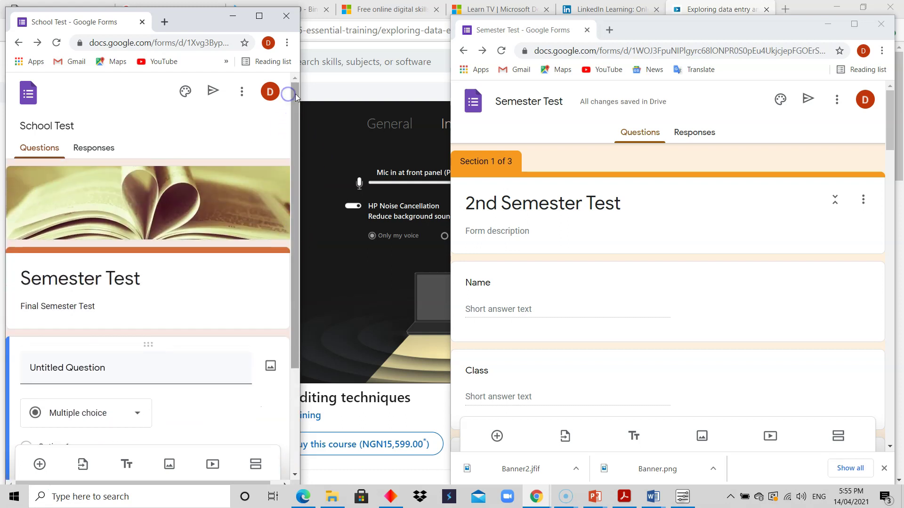
left_click_drag(302, 91, 440, 103)
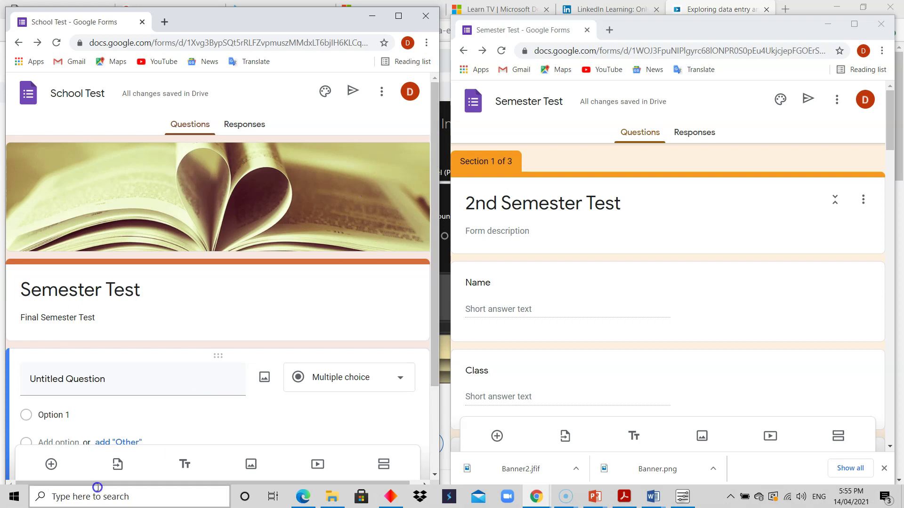
left_click(398, 16)
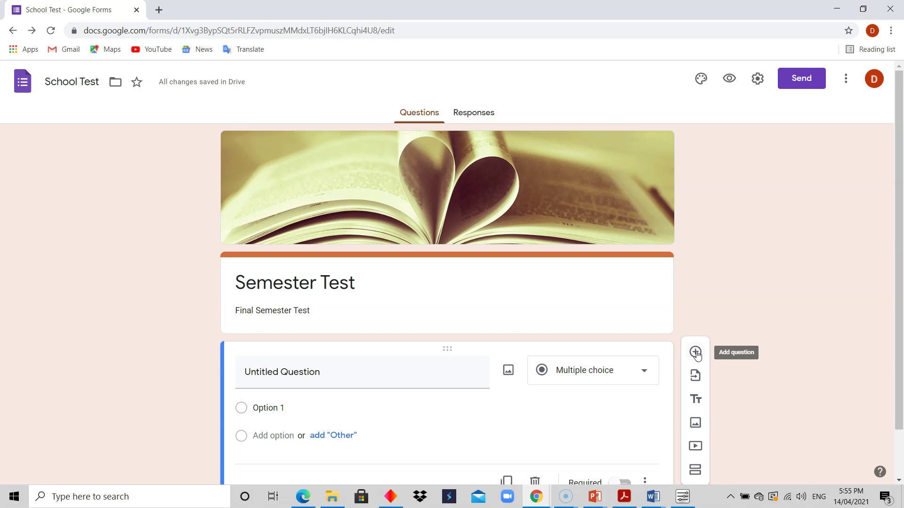
Step: Add a blank multiple-choice question after the first one and bring up the Import questions form picker
left_click_drag(898, 277, 899, 358)
left_click(695, 300)
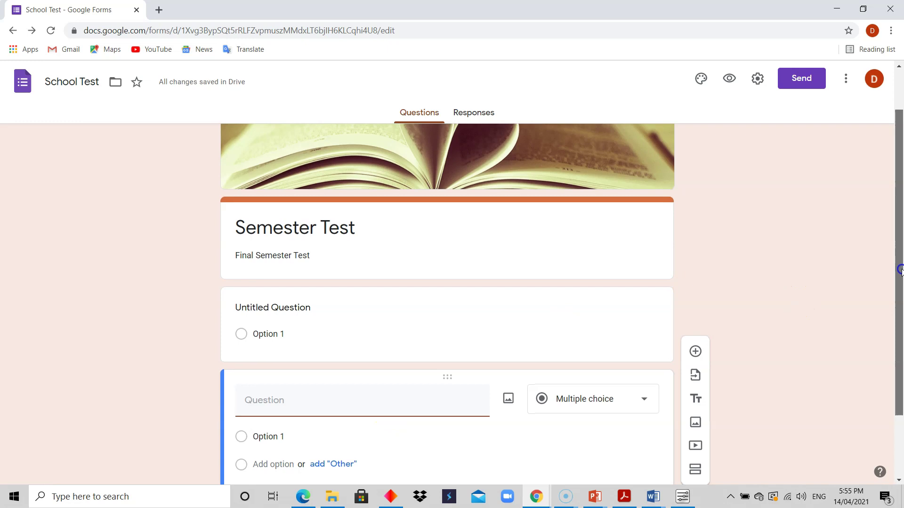
left_click_drag(898, 264, 899, 328)
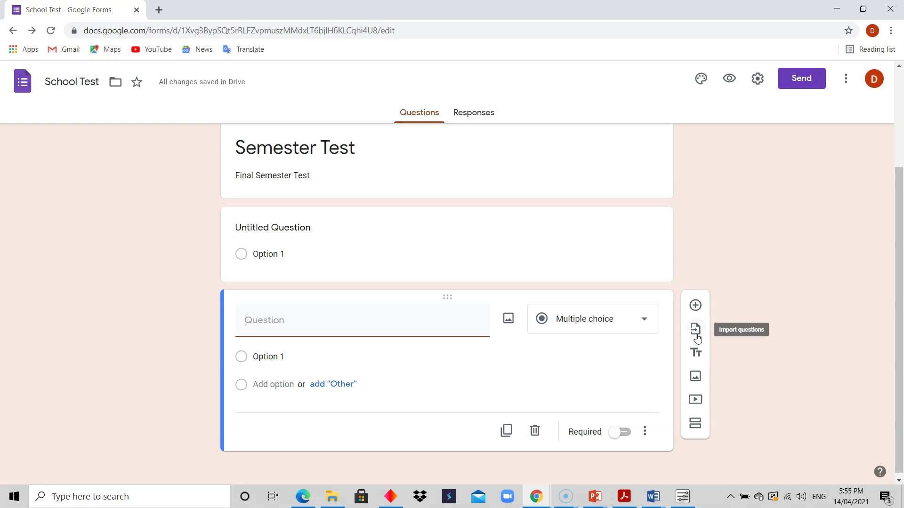
left_click(695, 331)
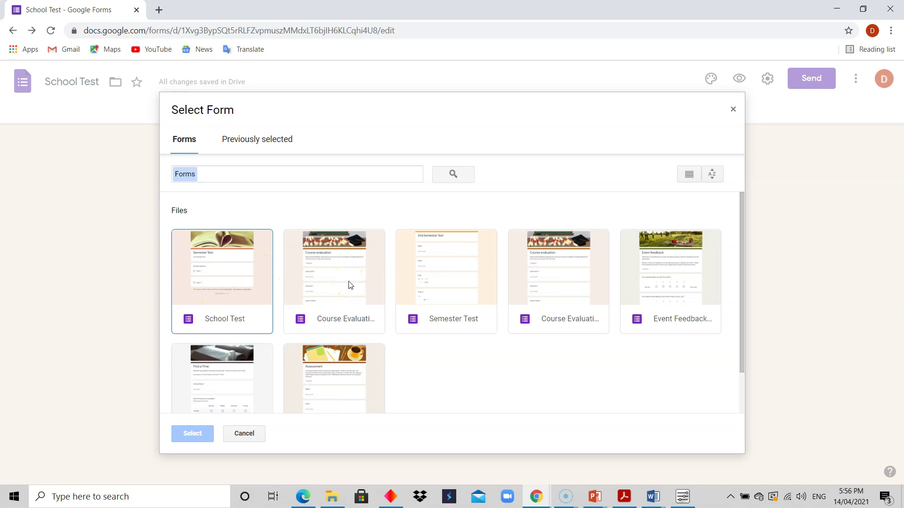
Step: Import the required short-answer Class name question from Course Evaluation, then reopen the form picker
left_click(351, 285)
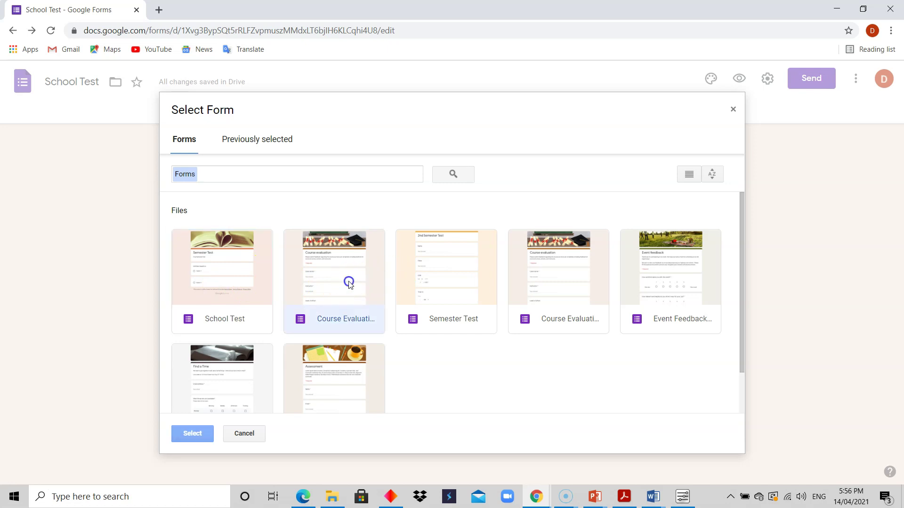
left_click(188, 432)
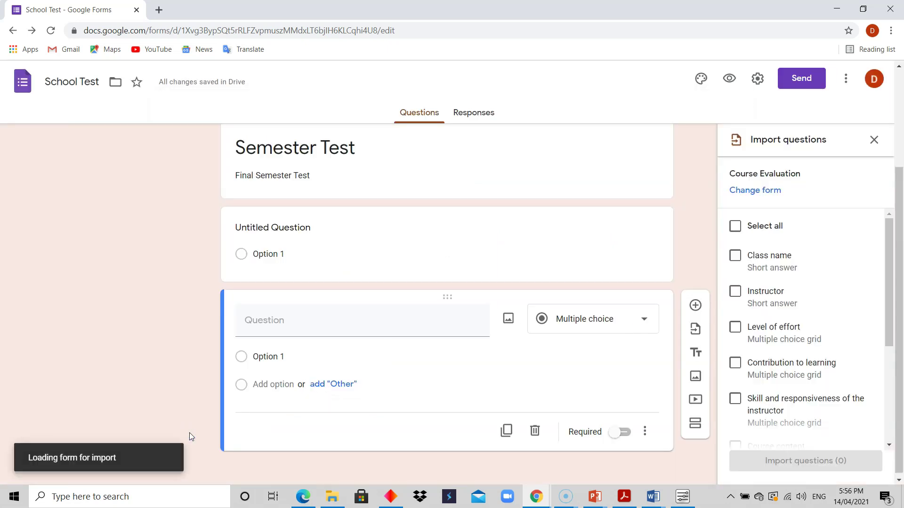
left_click_drag(888, 237, 900, 208)
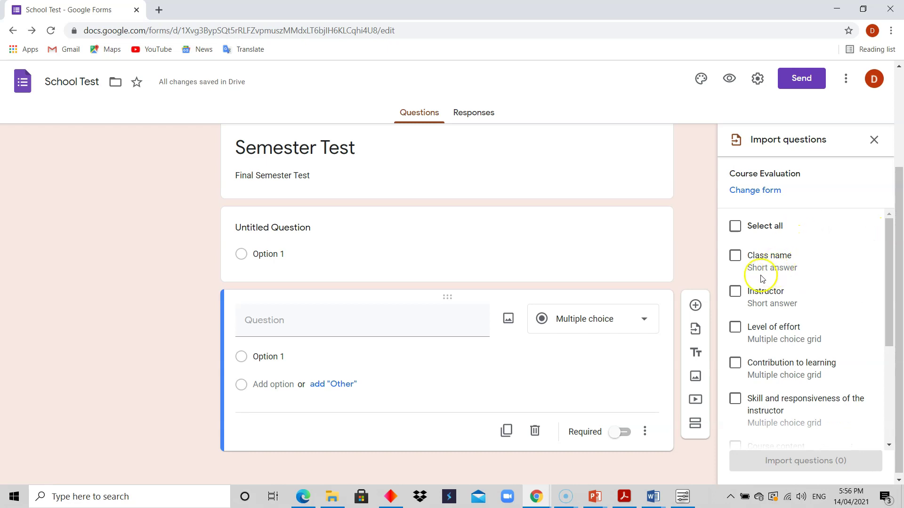
left_click(735, 256)
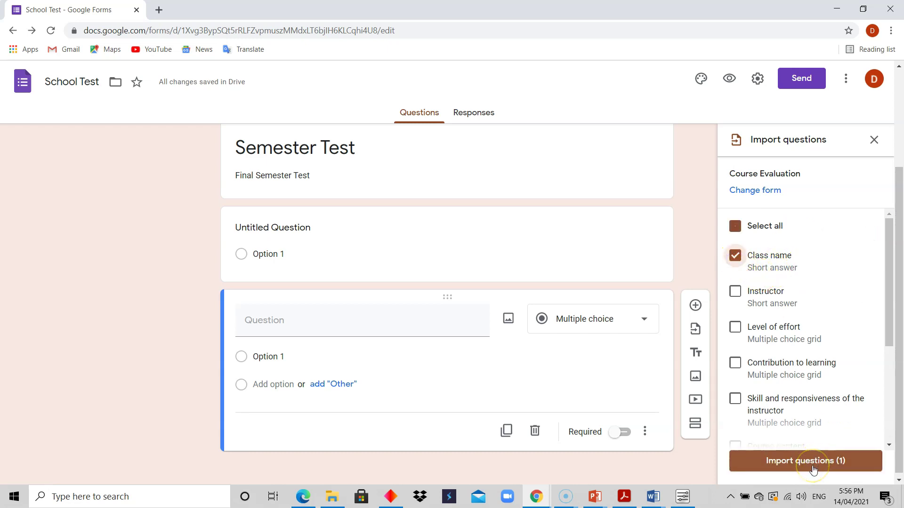
left_click(813, 465)
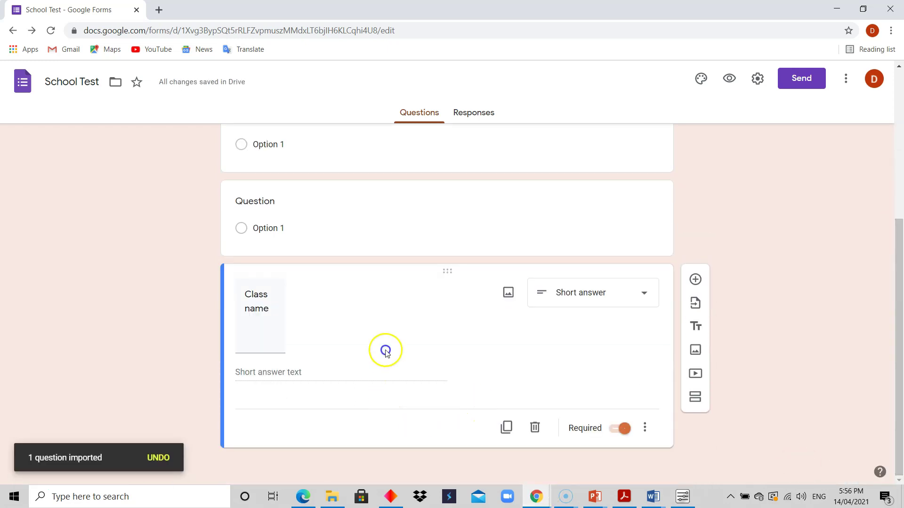
left_click(541, 329)
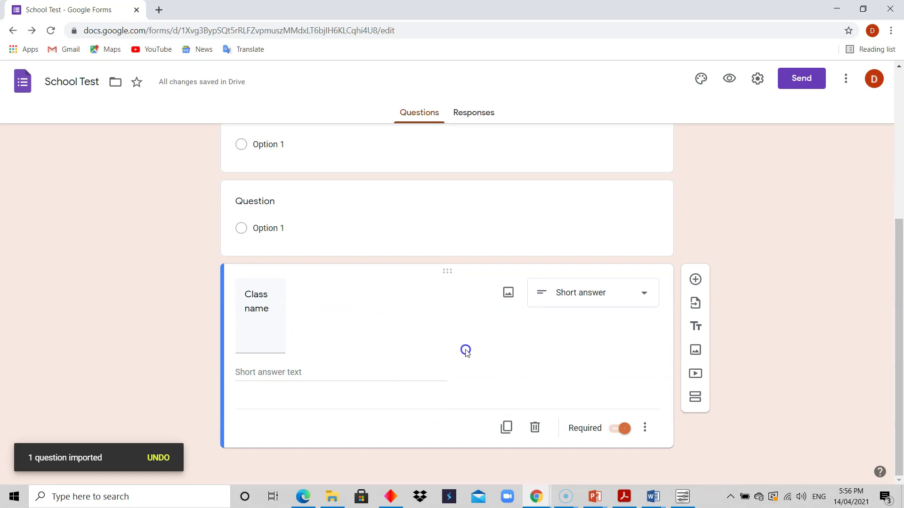
left_click_drag(900, 263, 900, 262)
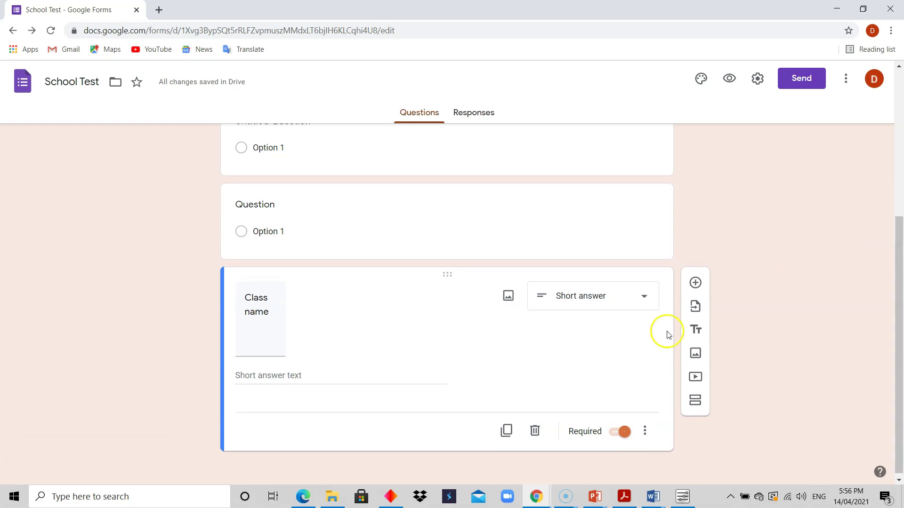
left_click(695, 306)
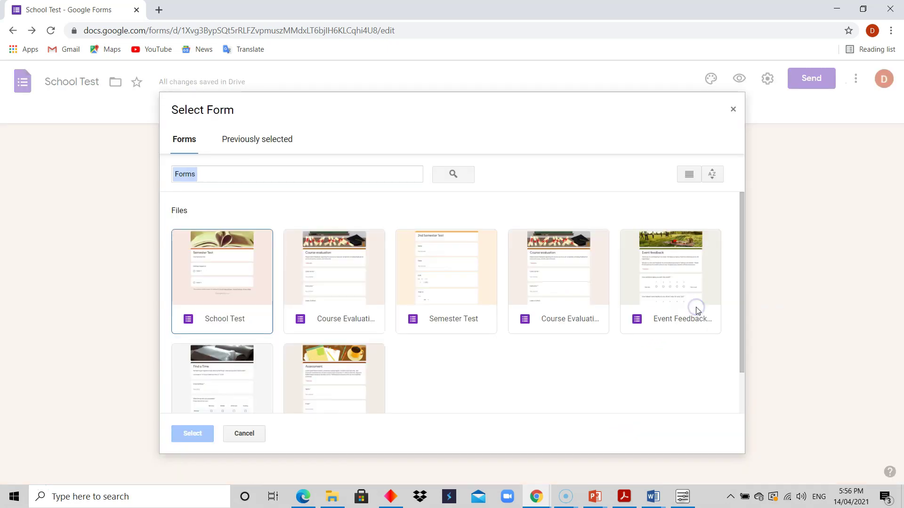
Step: Check the Previously selected forms, then close the picker without a second import
left_click(251, 142)
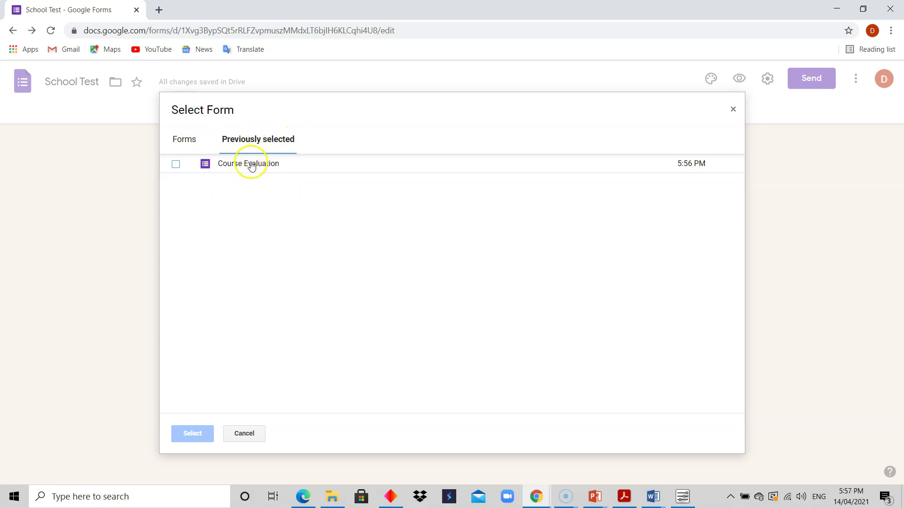
left_click(188, 141)
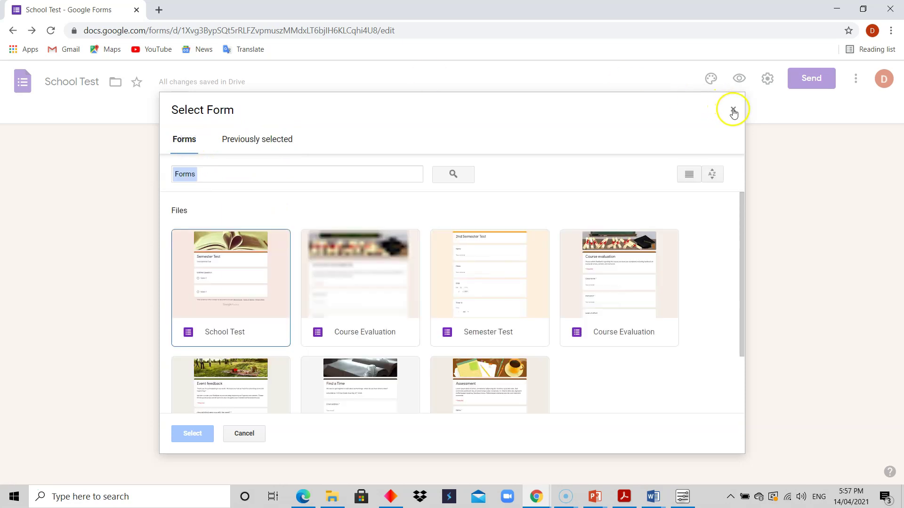
left_click(733, 110)
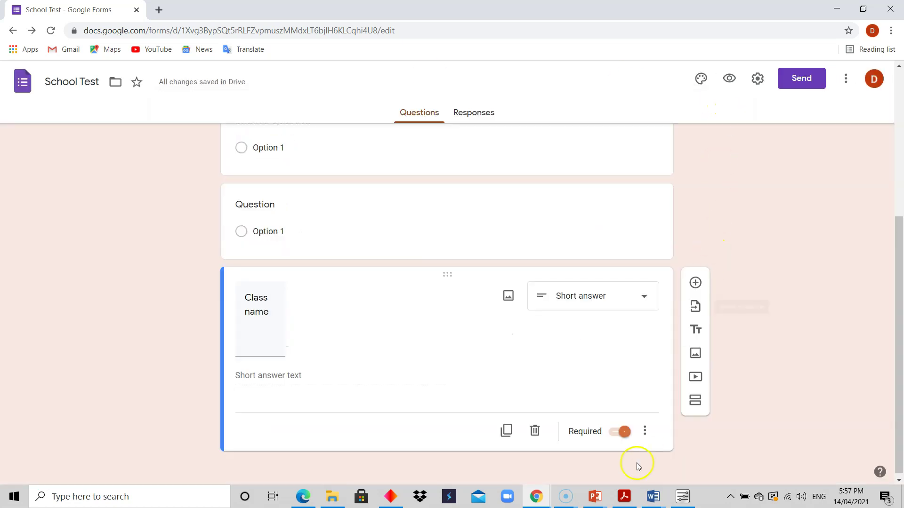
left_click(645, 433)
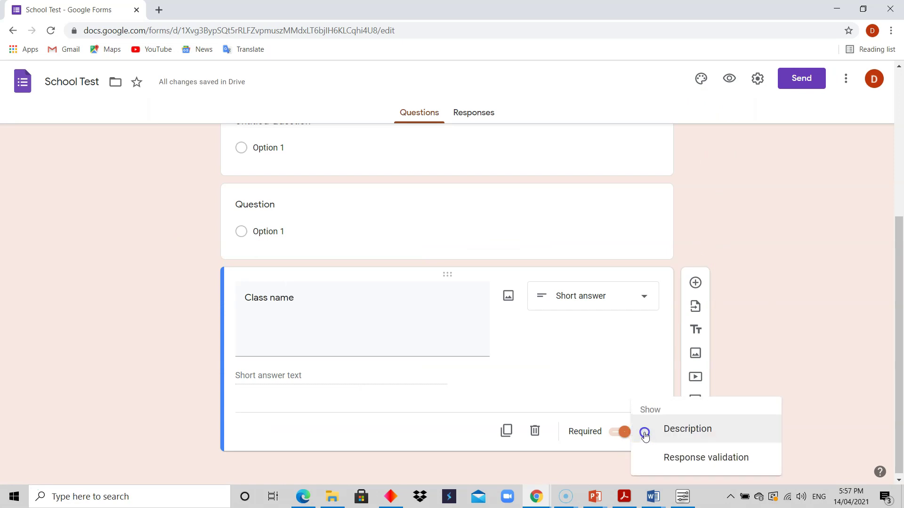
Step: Dismiss the Class name options menu and add an untitled title-and-description block below it
left_click(780, 312)
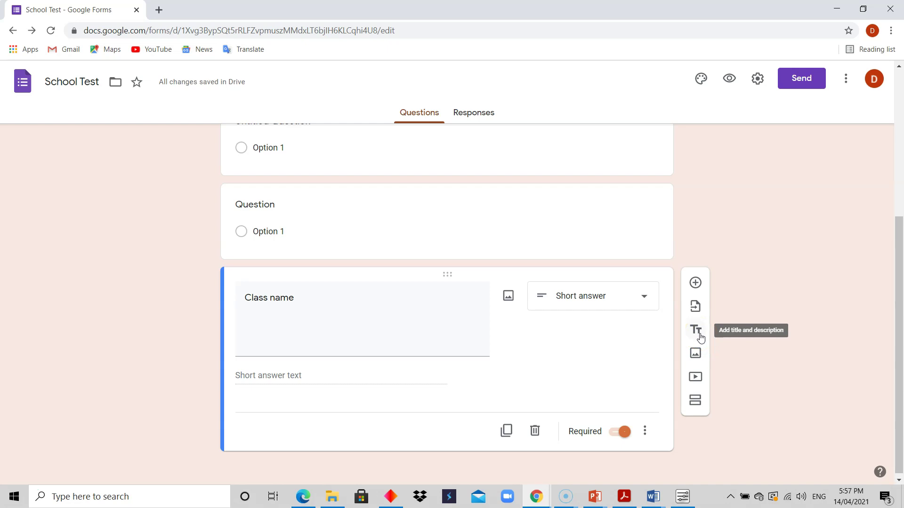
left_click(700, 336)
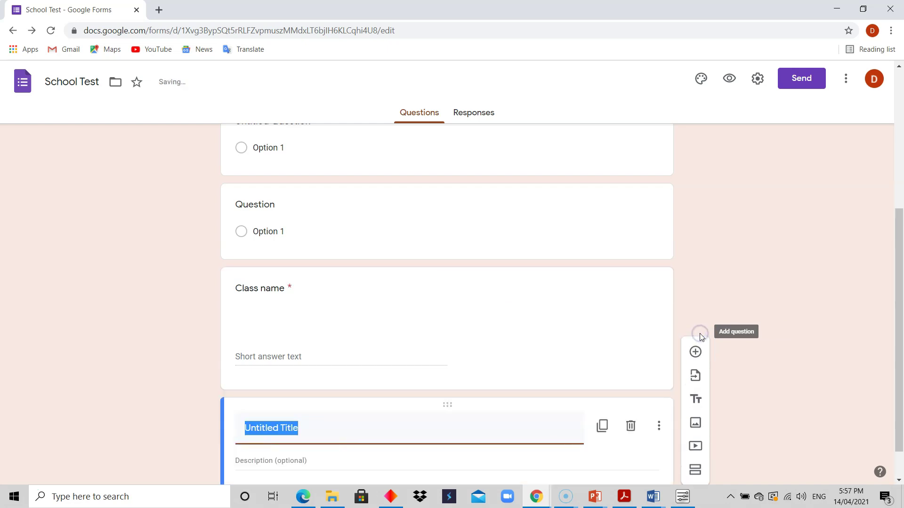
left_click_drag(900, 308, 901, 414)
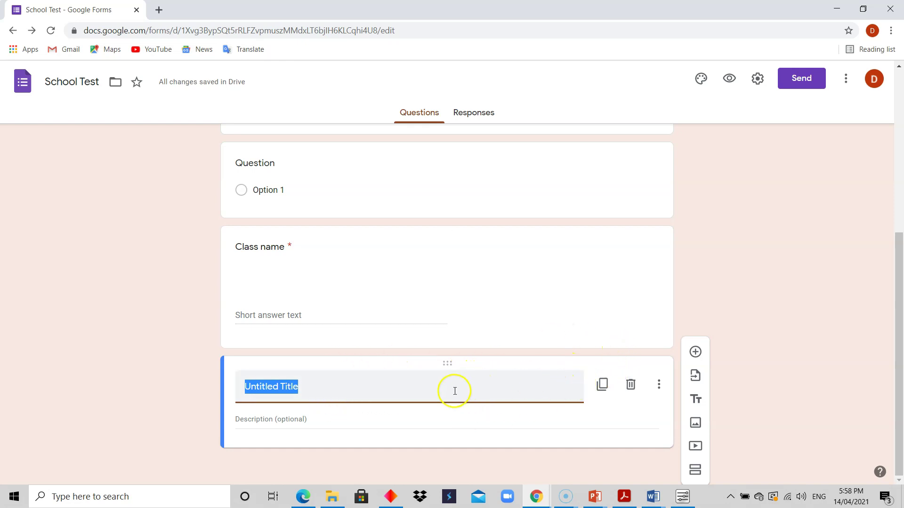
Step: Add two blank multiple-choice questions and a second title-and-description block, then scroll back up
left_click(695, 353)
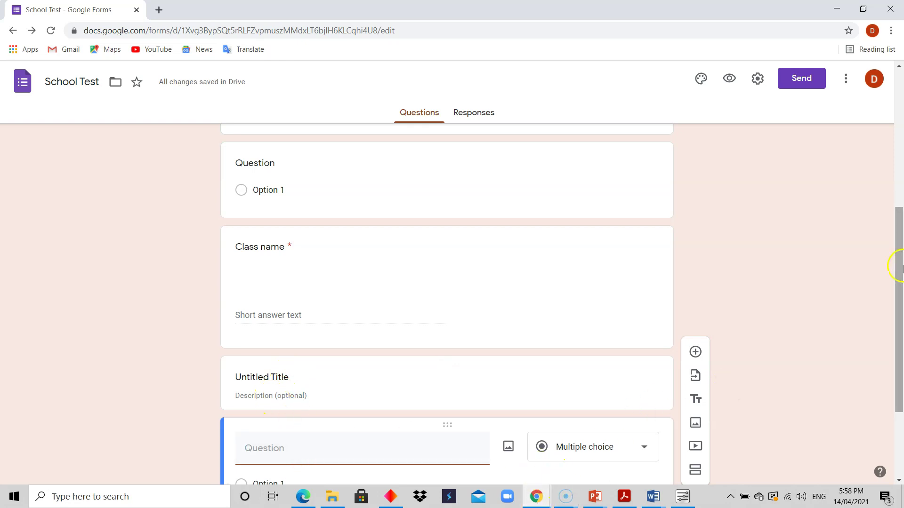
left_click_drag(897, 264, 899, 343)
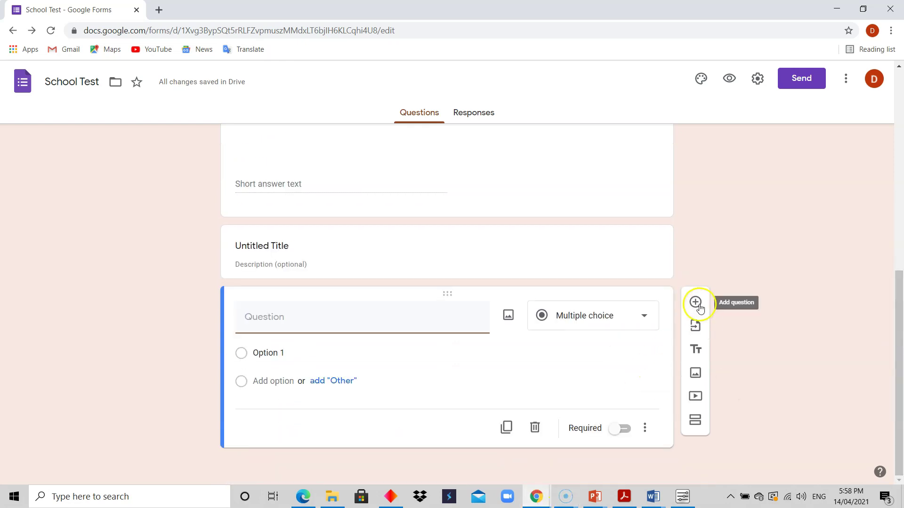
left_click(696, 304)
left_click_drag(898, 288, 899, 316)
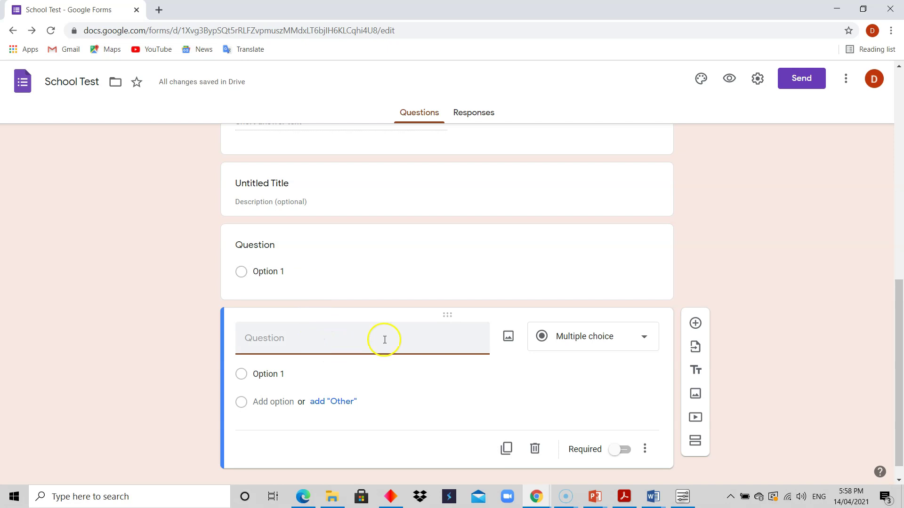
left_click(696, 372)
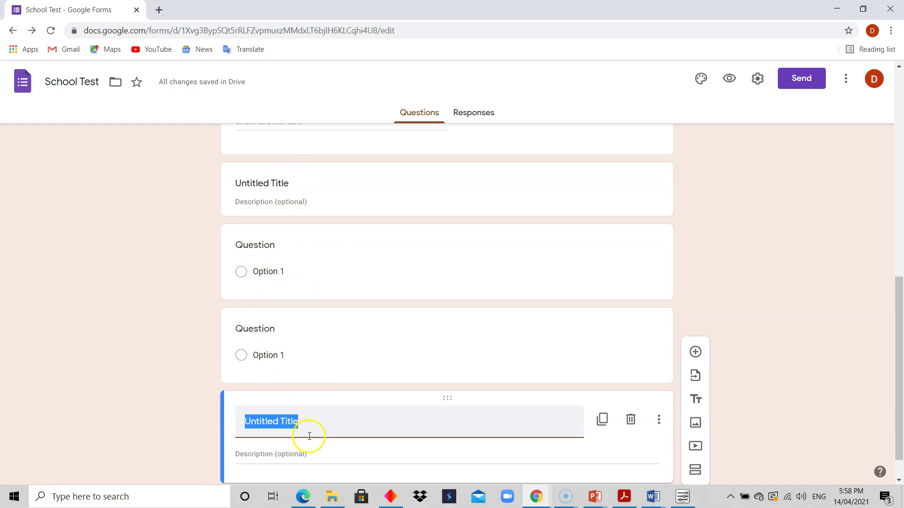
scroll(891, 296, "down", 1)
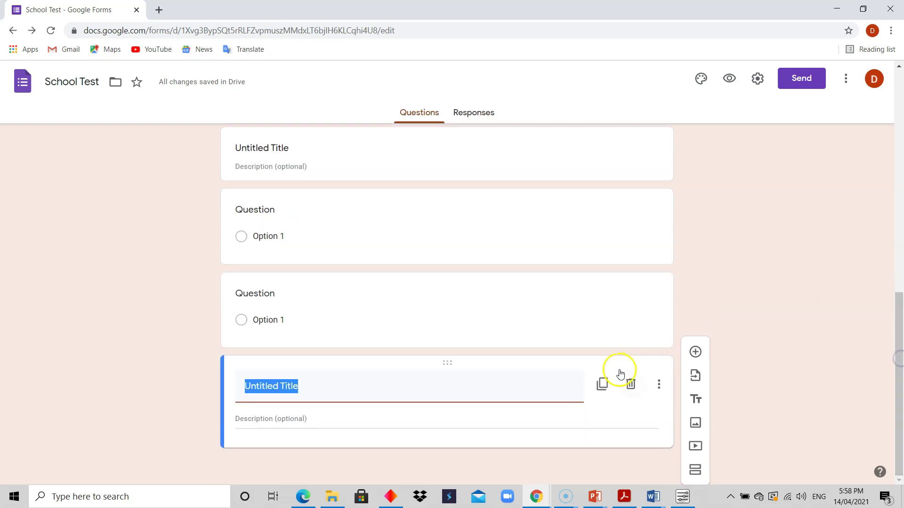
mouse_move(900, 337)
left_mouse_down()
mouse_move(894, 120)
mouse_move(900, 342)
left_mouse_up()
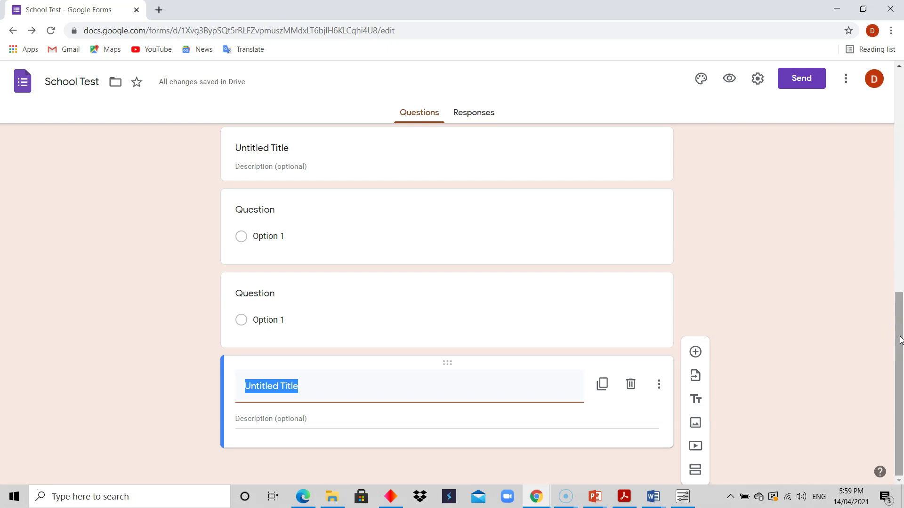
left_click_drag(899, 339, 899, 206)
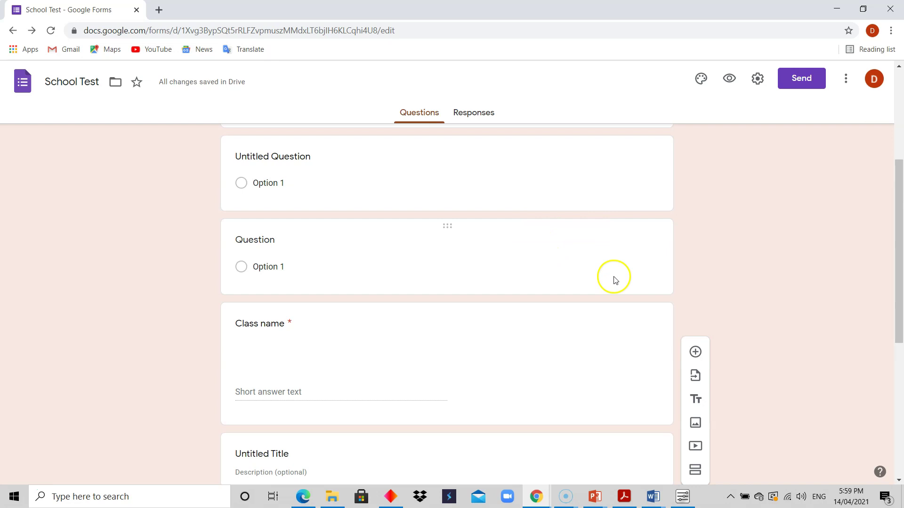
left_click_drag(898, 227, 898, 202)
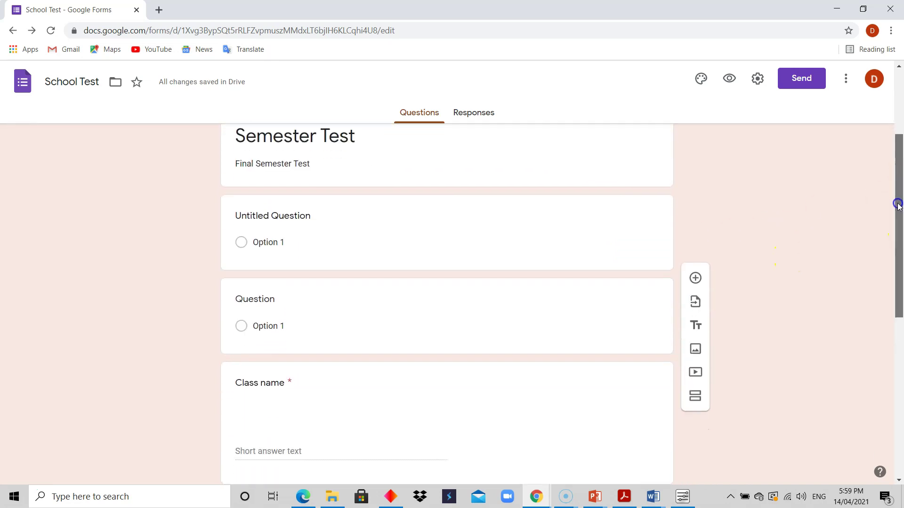
Step: Delete the lower blank question and the imported Class name question
left_click(469, 321)
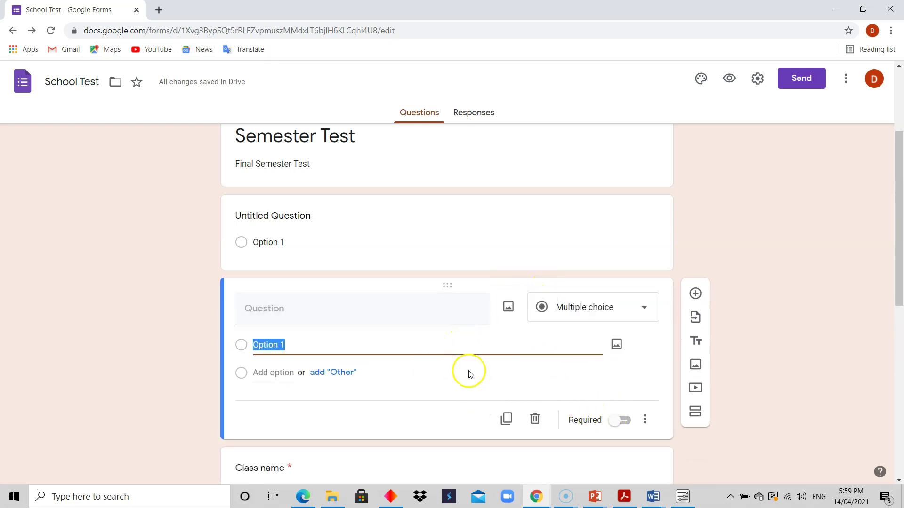
left_click(437, 228)
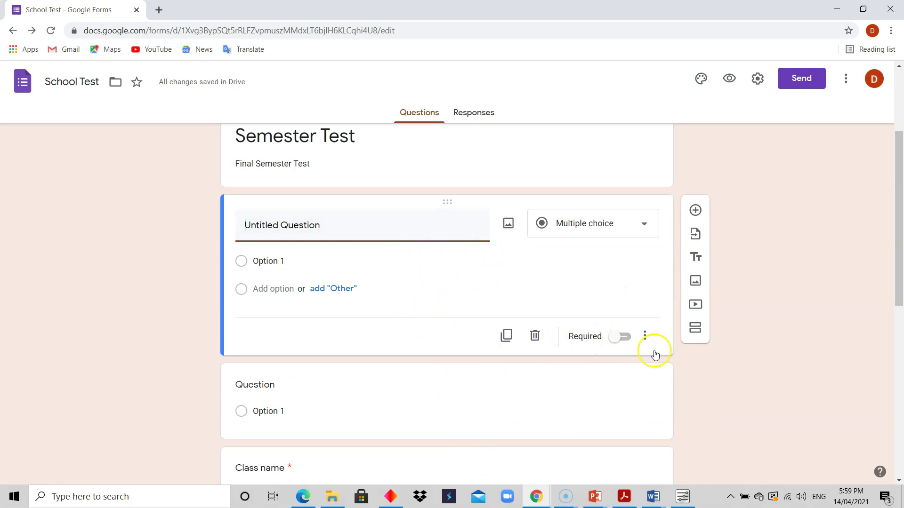
left_click(468, 411)
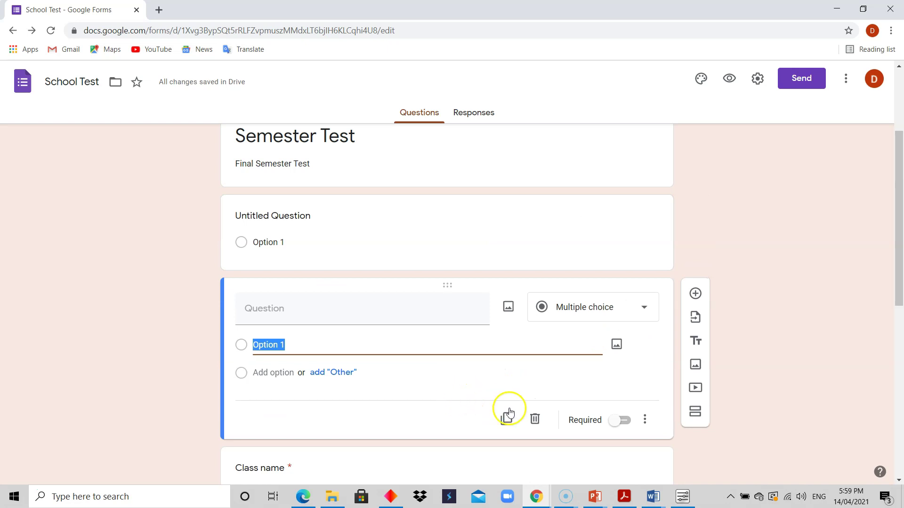
left_click(534, 420)
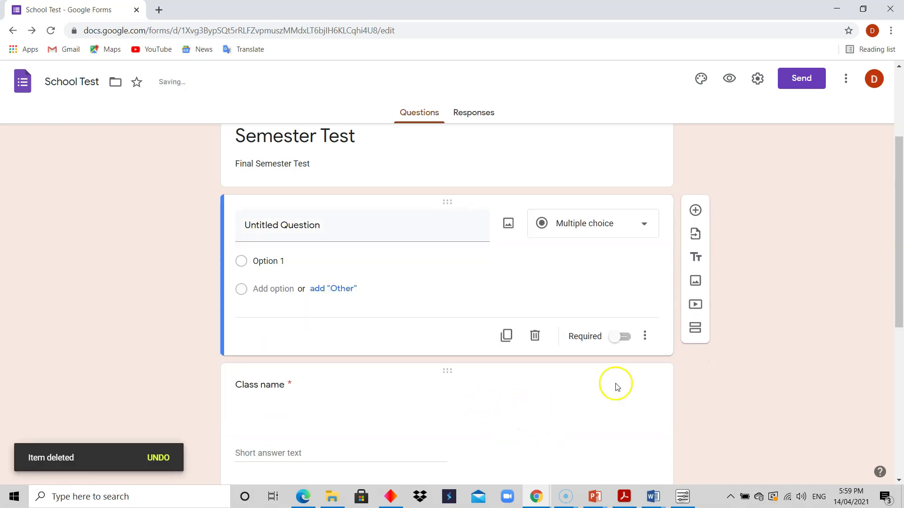
left_click_drag(897, 237, 897, 318)
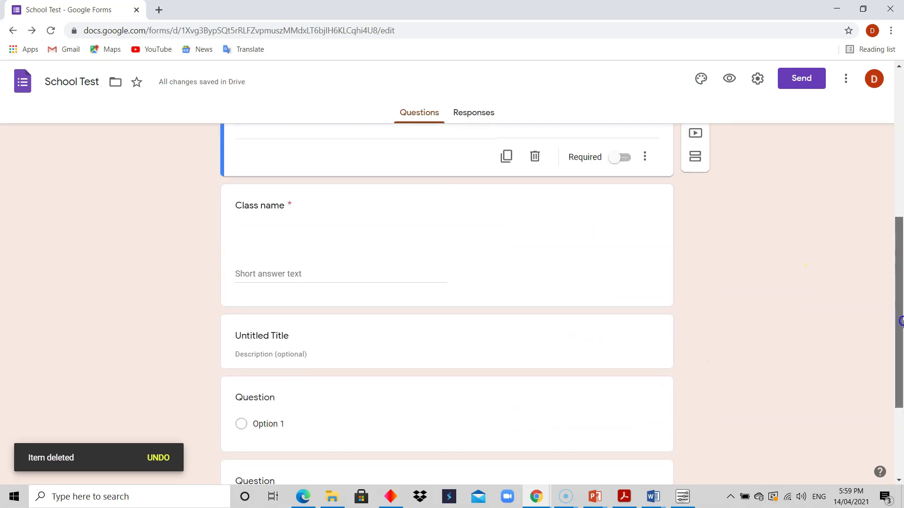
left_click(532, 280)
left_click(532, 275)
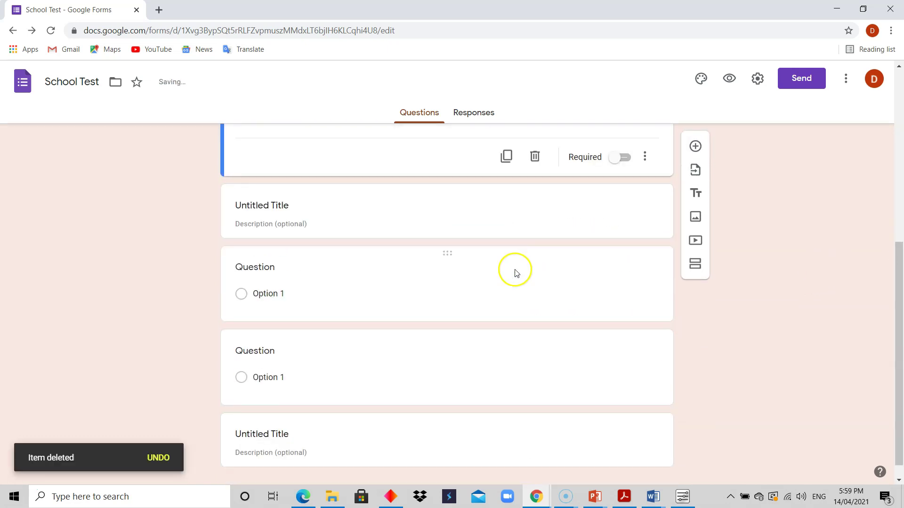
Step: Delete the first untitled title block and two more blank questions, leaving one question
left_click(440, 224)
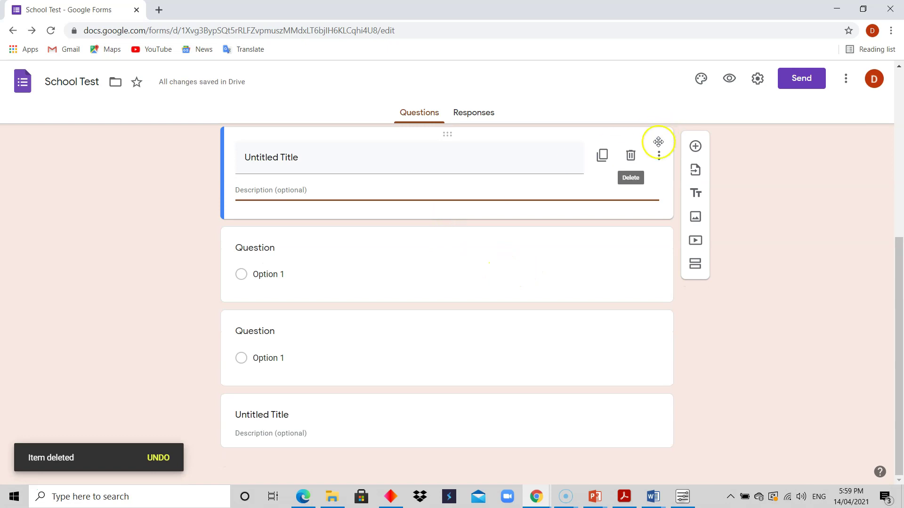
left_click(631, 156)
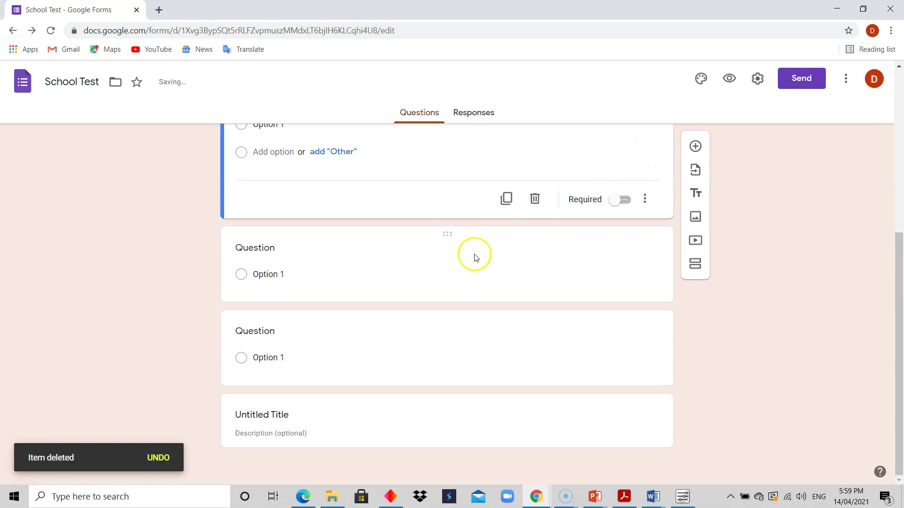
left_click(474, 255)
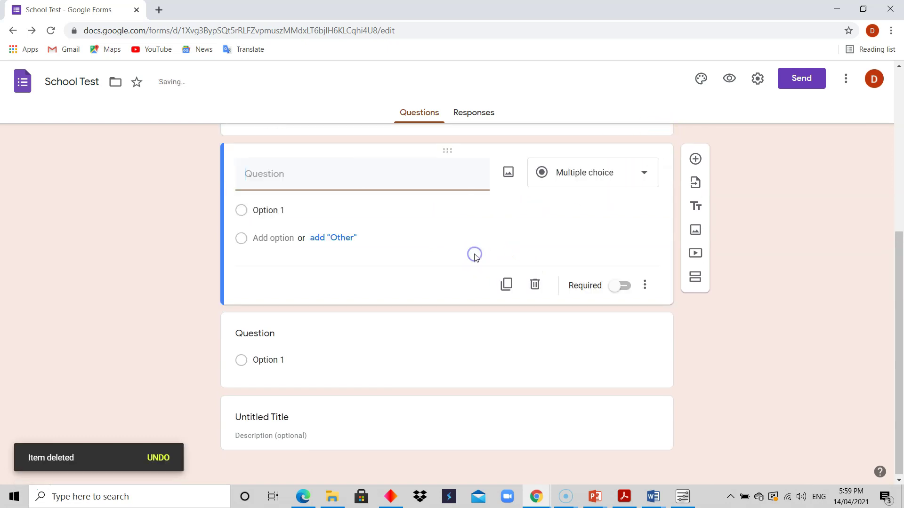
left_click(535, 291)
left_click(535, 288)
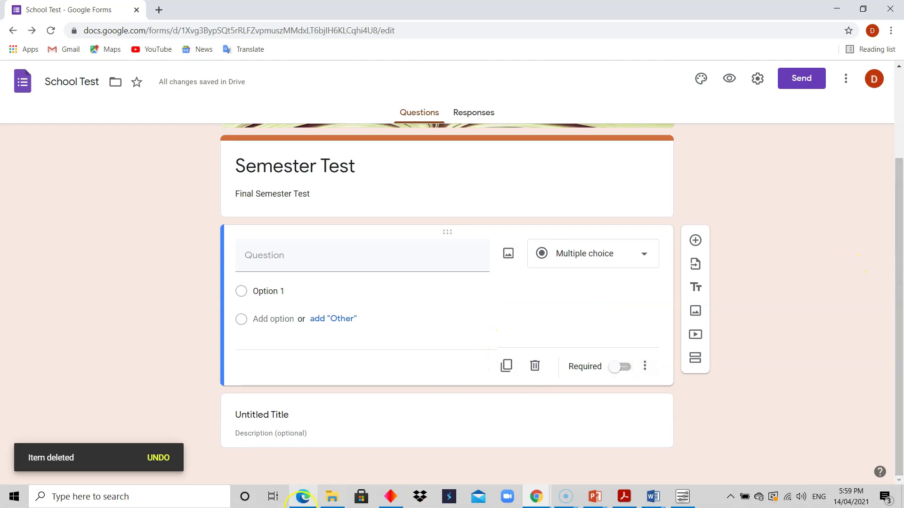
left_click(377, 445)
Step: Delete the last untitled title block, then view the Insert image Camera tab and close it unused
left_click(630, 385)
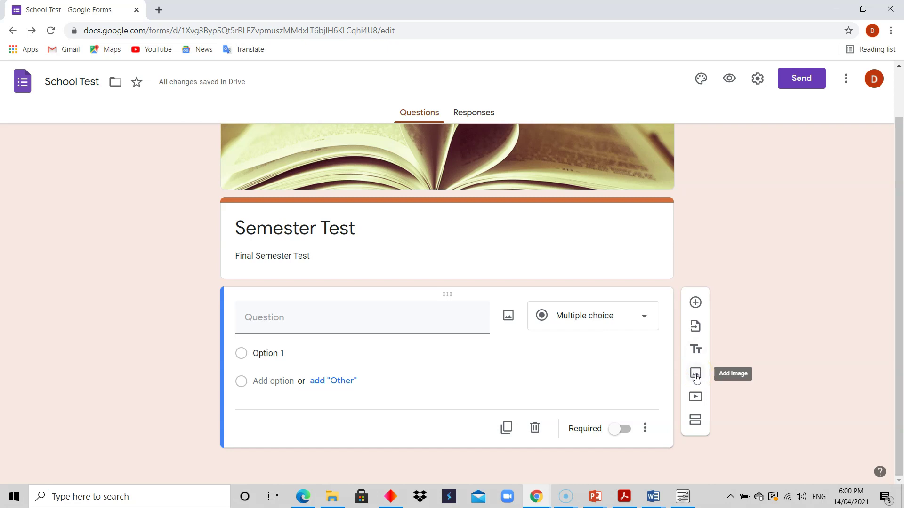
left_click(696, 376)
left_click(696, 376)
left_click(696, 375)
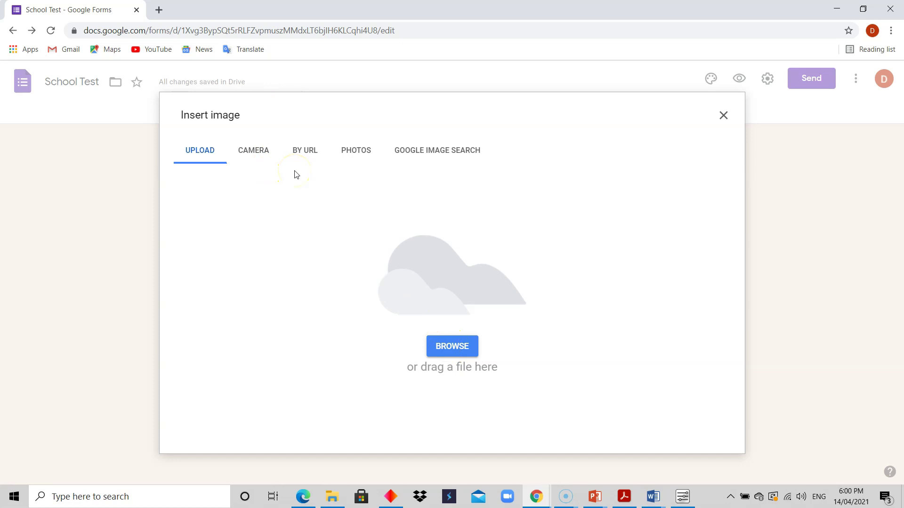
left_click(254, 151)
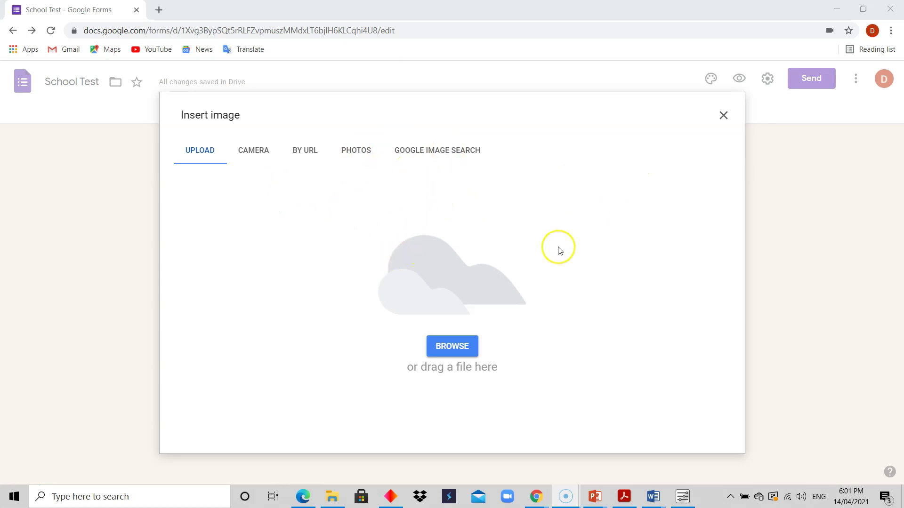
left_click(724, 115)
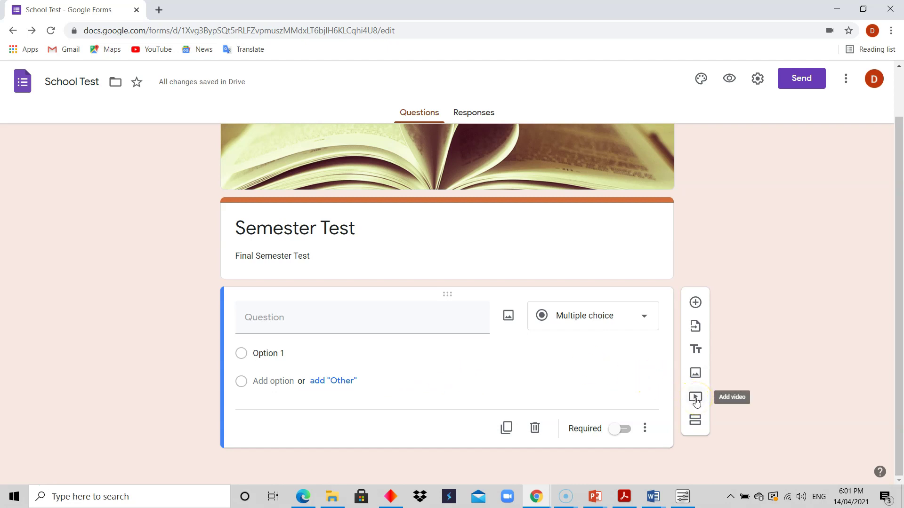
left_click(698, 422)
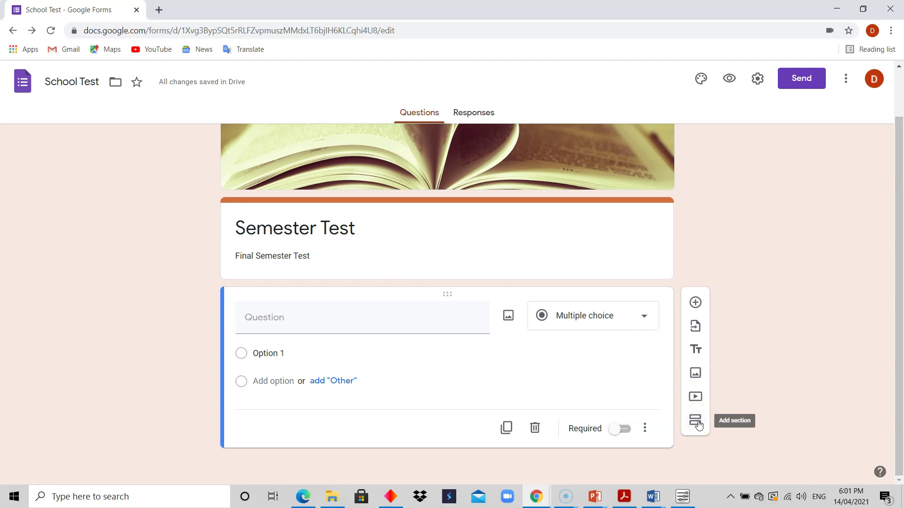
left_click(698, 424)
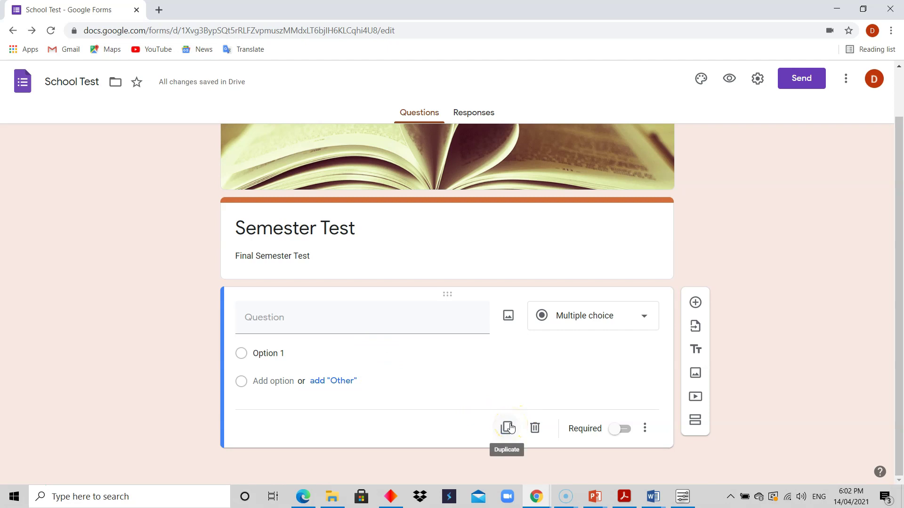
Step: Duplicate the blank multiple-choice question, make the copy required, and open its question-type list
left_click(508, 427)
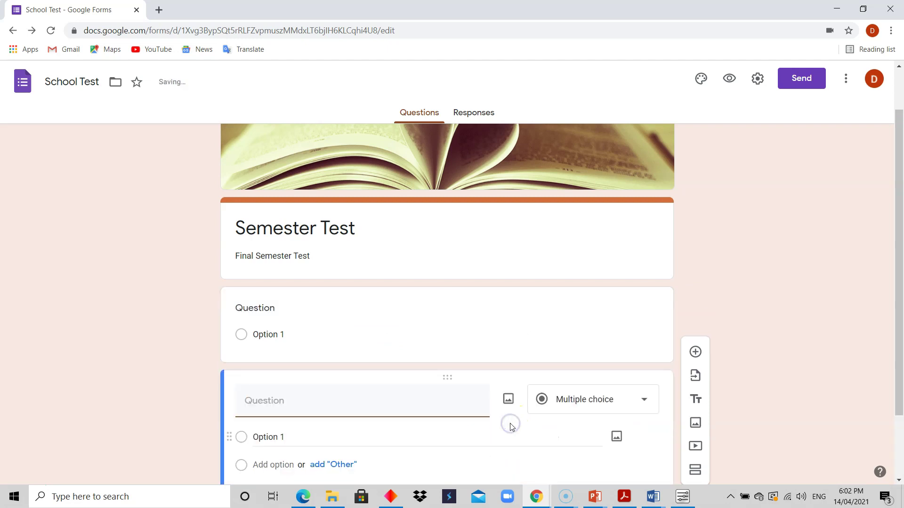
left_click_drag(900, 251, 901, 298)
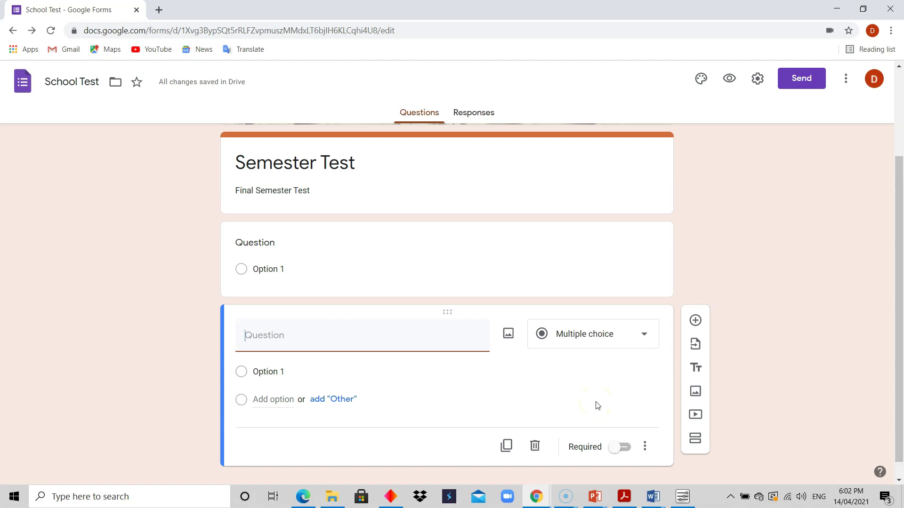
left_click(624, 450)
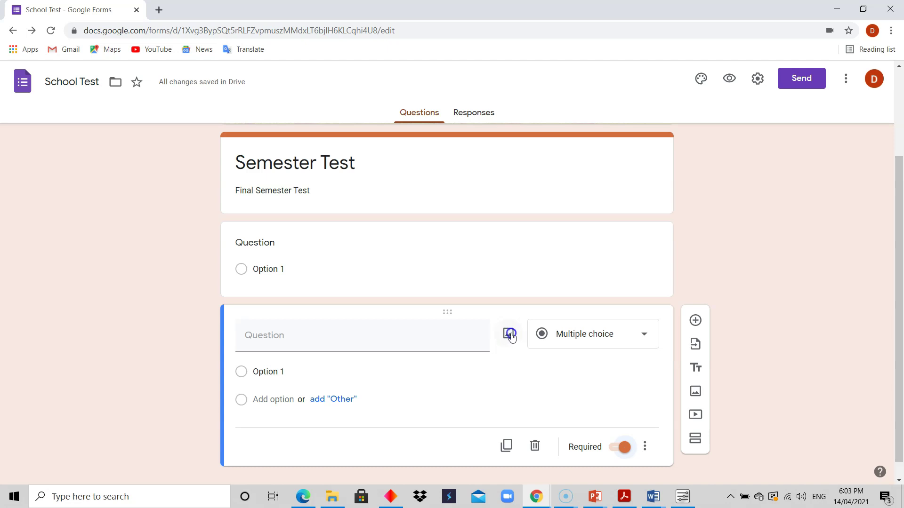
left_click(440, 374)
left_click(438, 394)
left_click(644, 334)
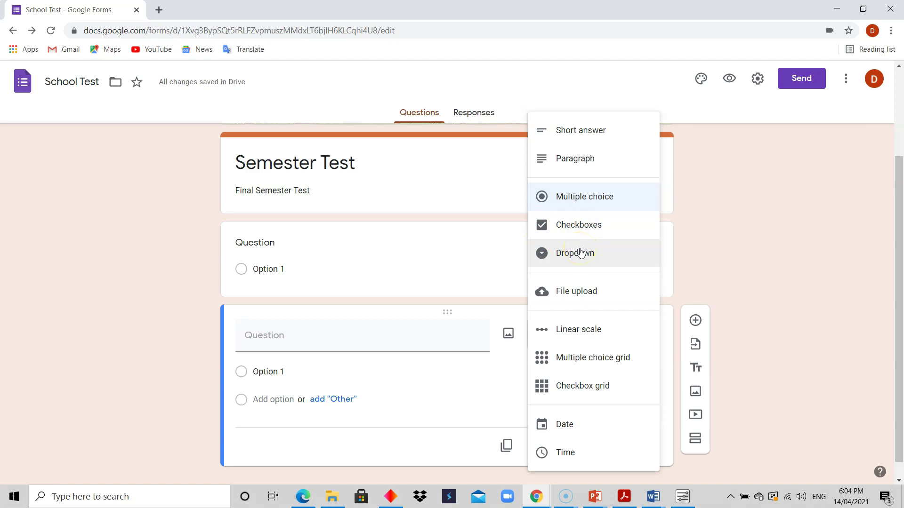
left_click(573, 234)
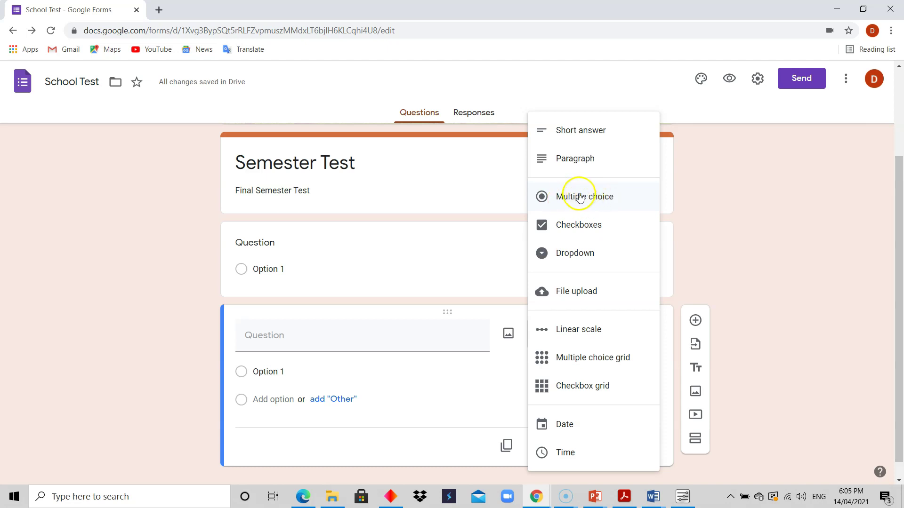
left_click(581, 233)
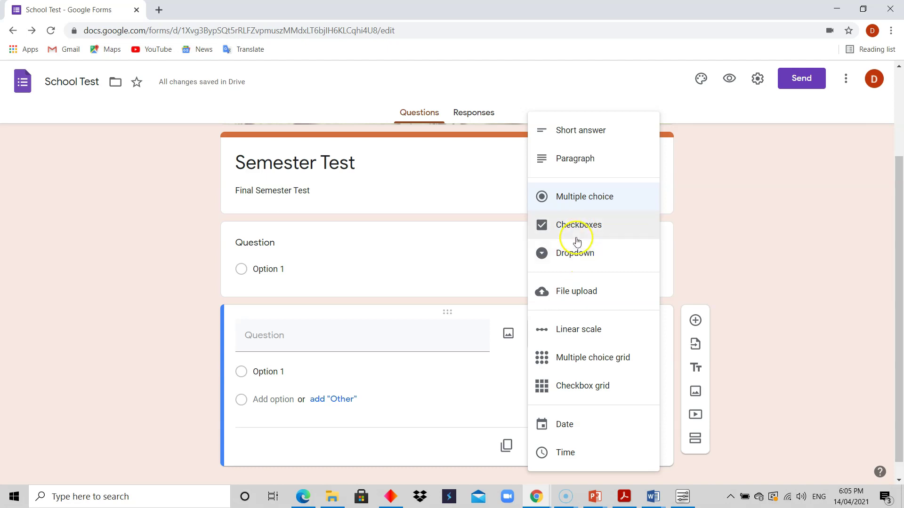
left_click(612, 202)
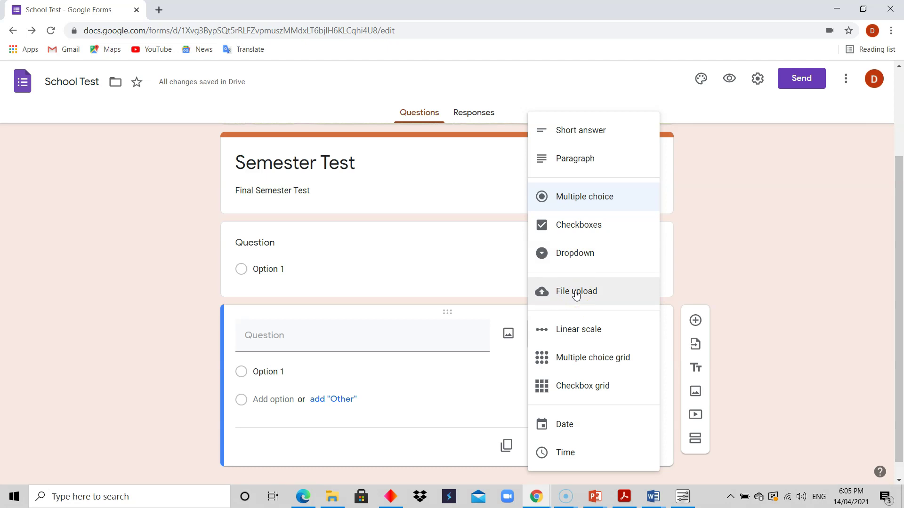
left_click(577, 294)
left_click(580, 295)
left_click(578, 296)
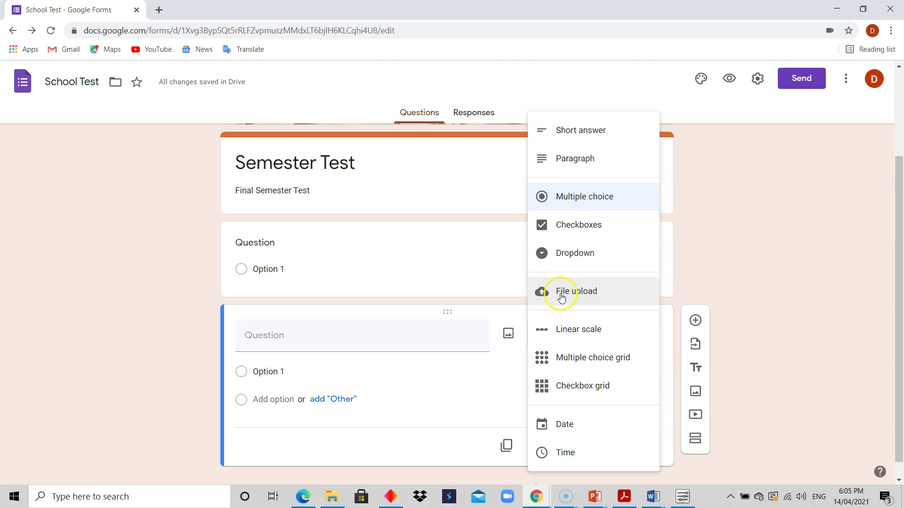
left_click(584, 296)
left_click(583, 295)
left_click(589, 333)
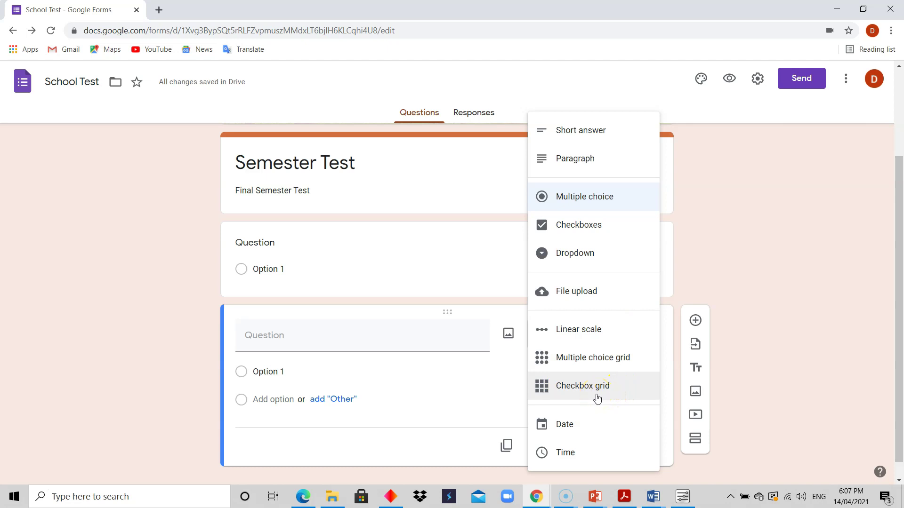
Step: Close the question-type list, keeping the copied question as required Multiple choice
left_click(599, 391)
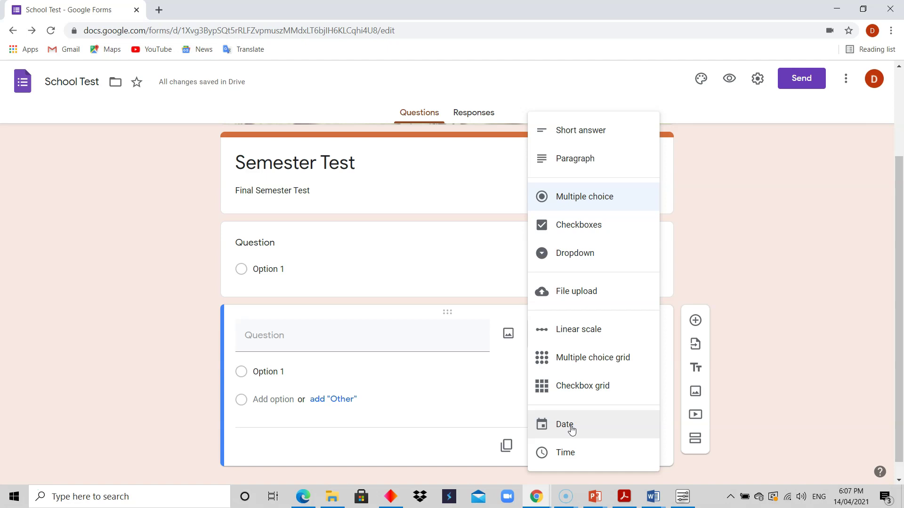
left_click(583, 430)
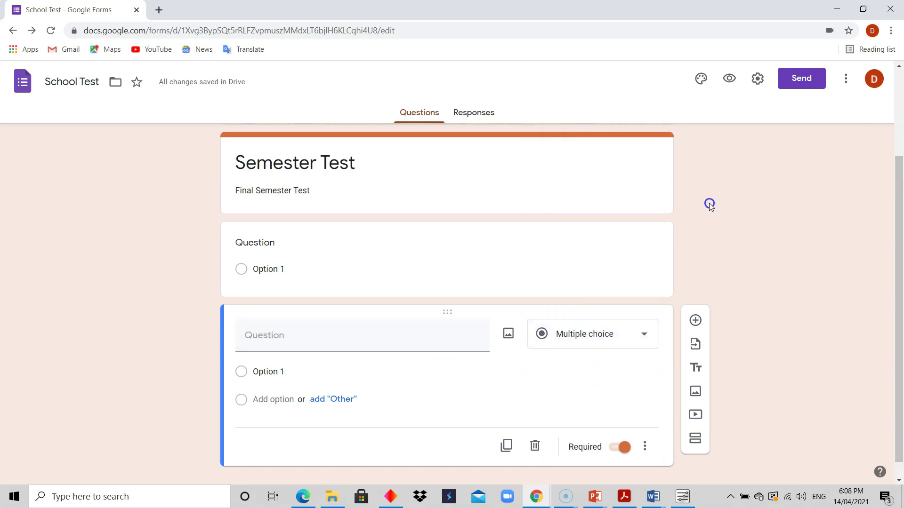
Step: Place the School Test window beside the reference form and delete the extra blank question
left_click(863, 9)
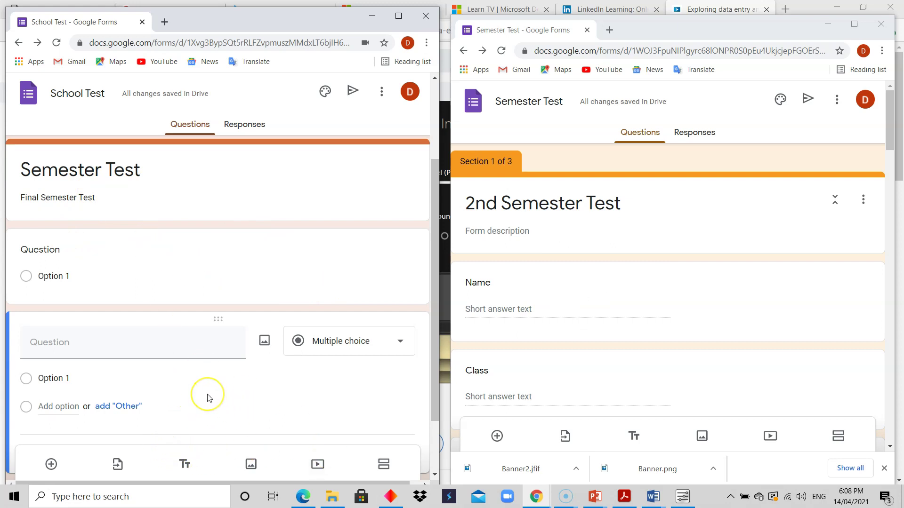
left_click(251, 373)
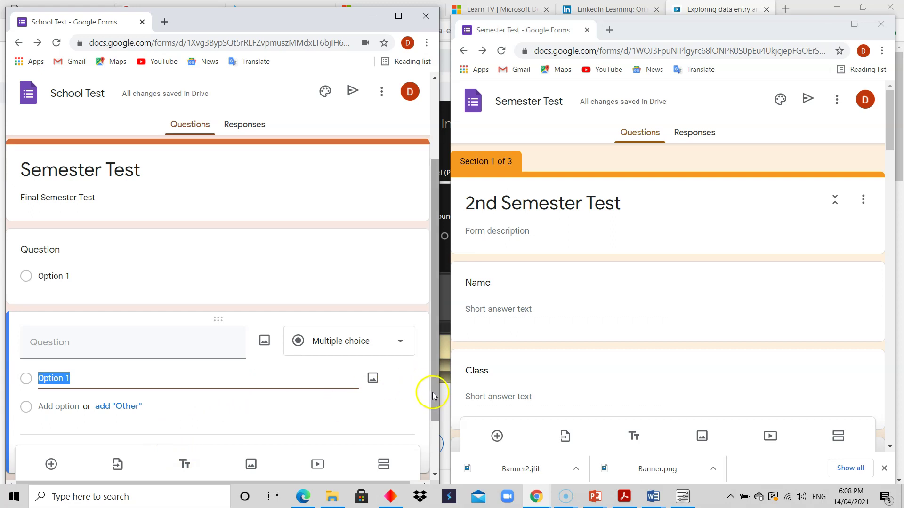
left_click_drag(433, 393, 436, 447)
left_click(291, 380)
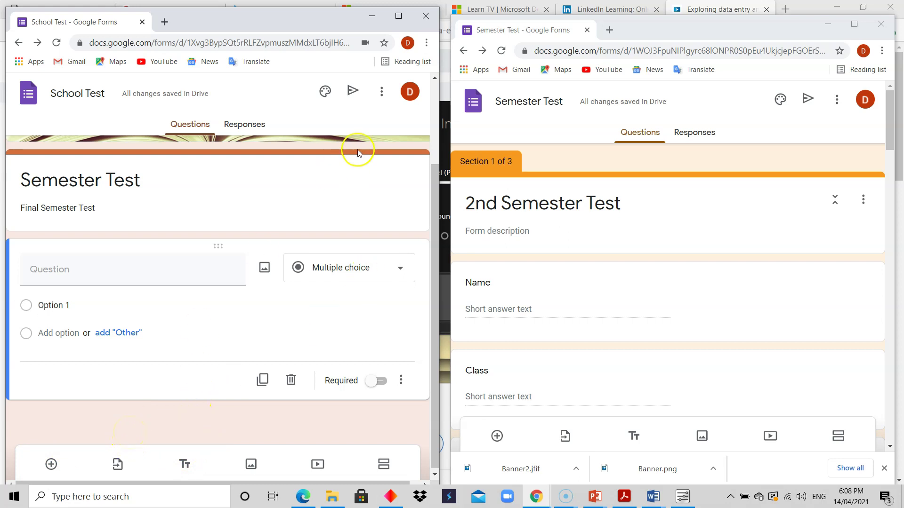
Step: Open the form's More options menu, toggling the window between full screen and side-by-side
left_click(382, 92)
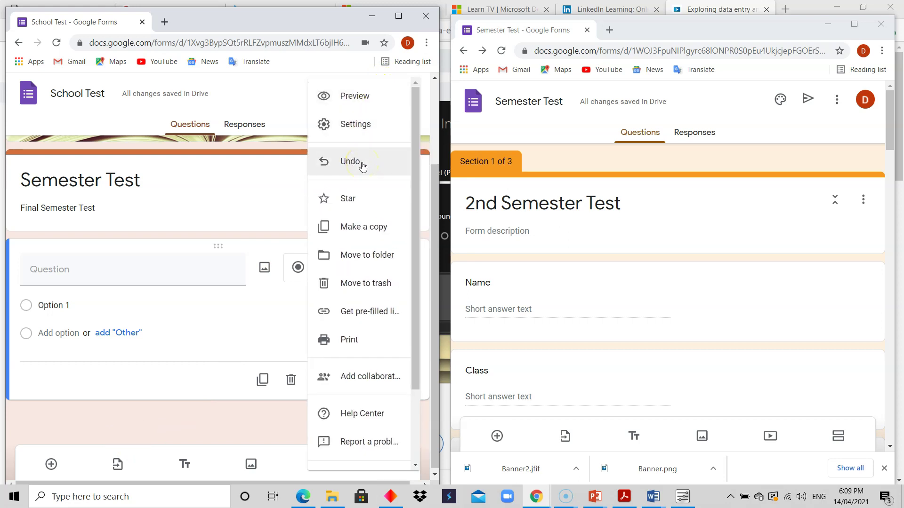
left_click(399, 16)
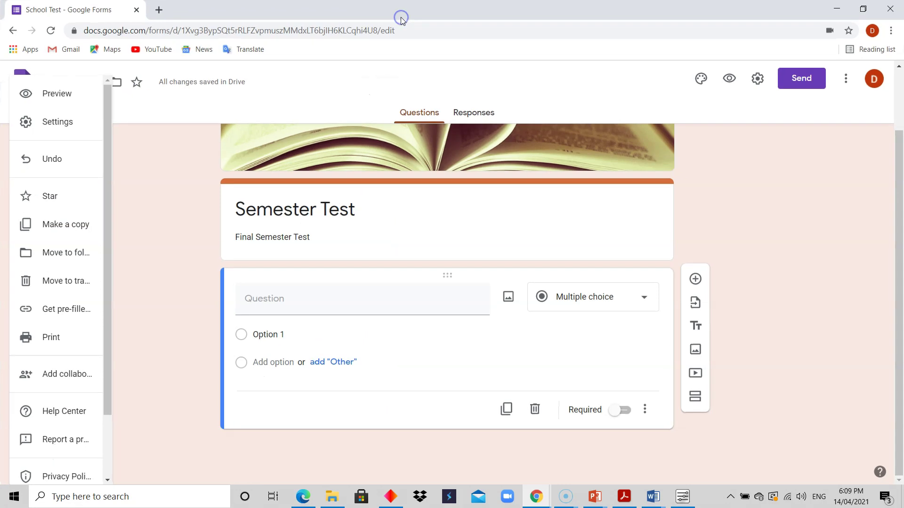
left_click(846, 76)
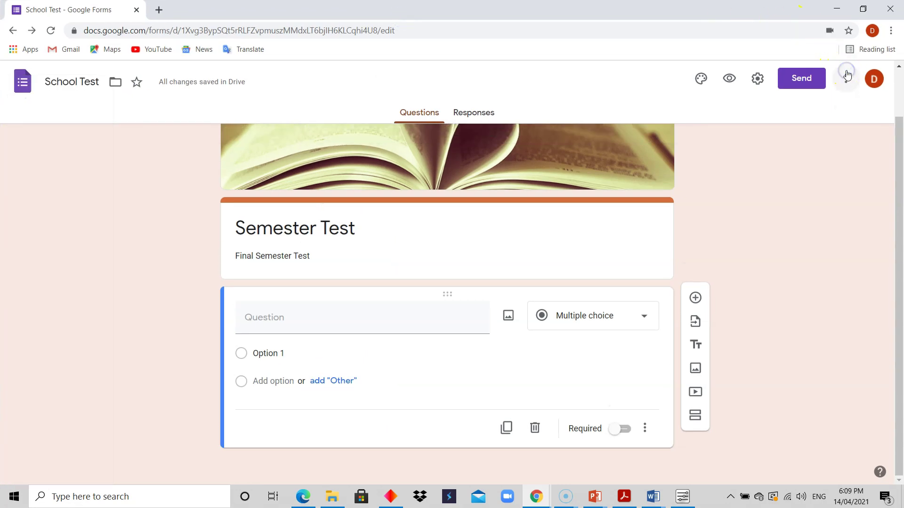
left_click(846, 81)
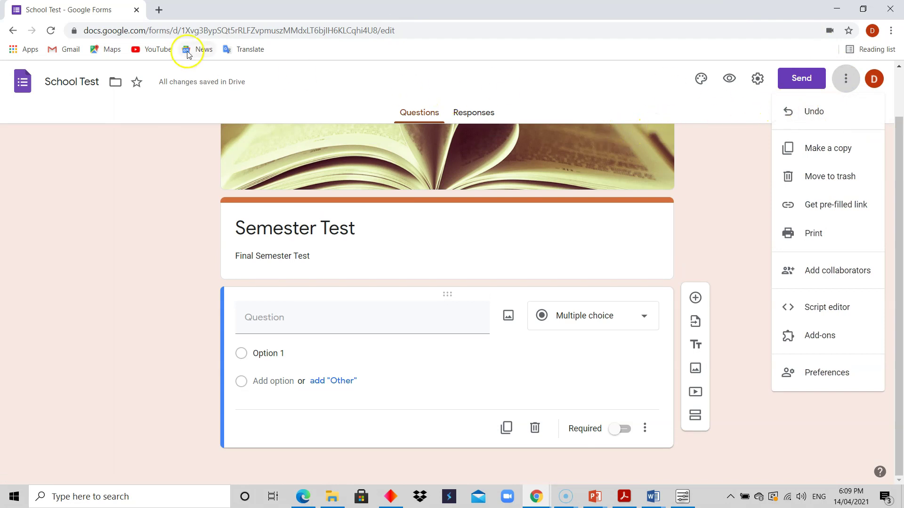
left_click(862, 6)
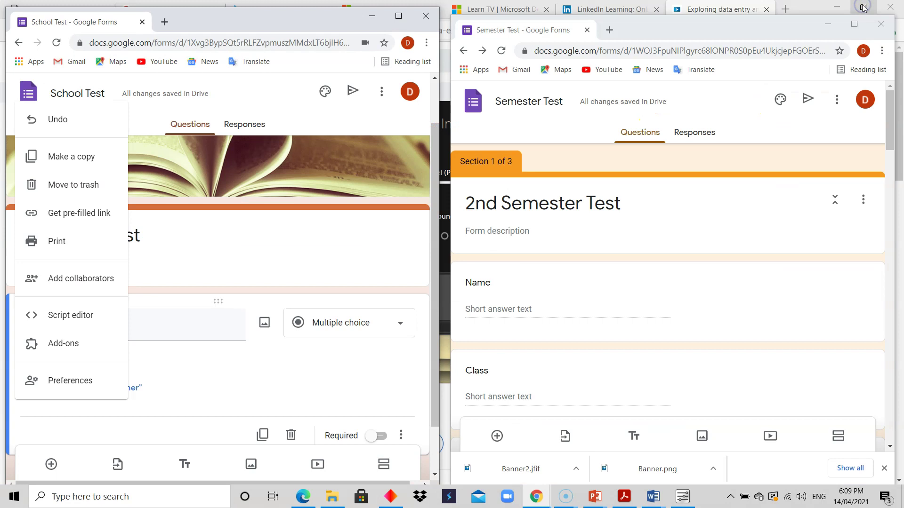
Step: Change the form title from 'Semester Test' to '2nd Semester Test'
left_click(267, 245)
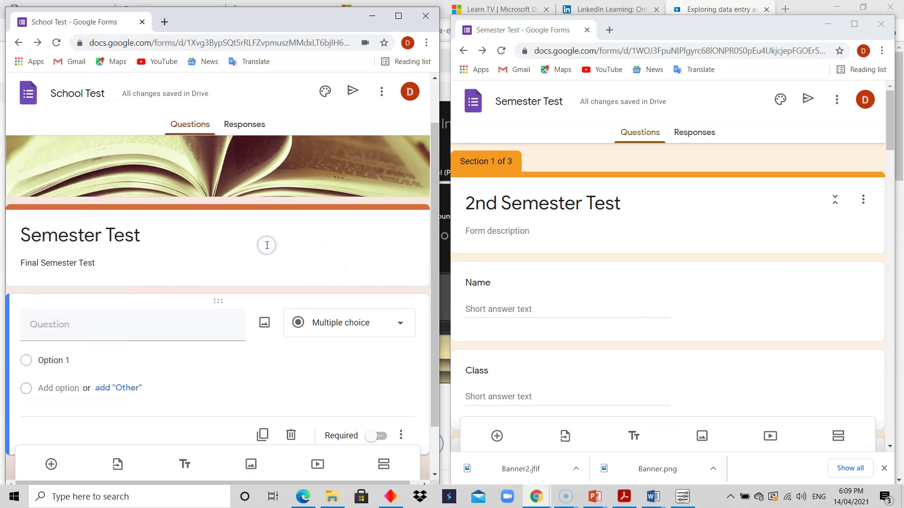
triple_click(23, 242)
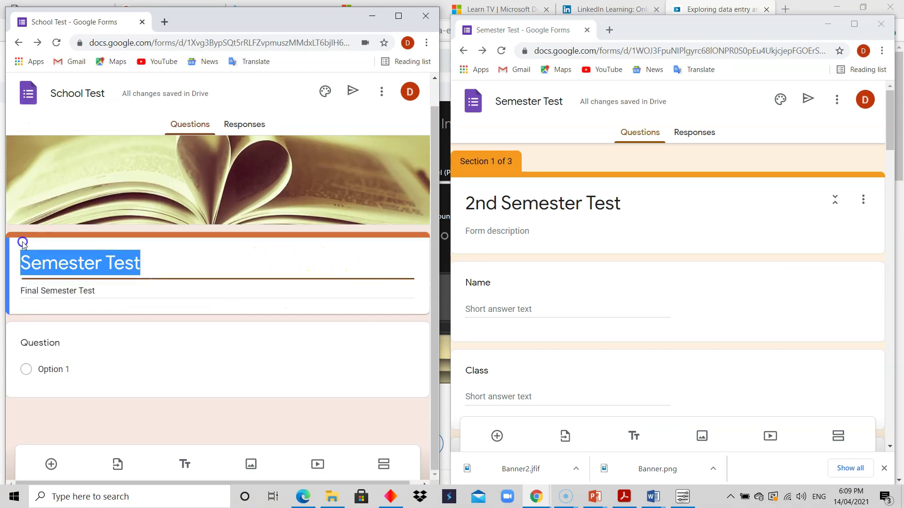
left_click(29, 270)
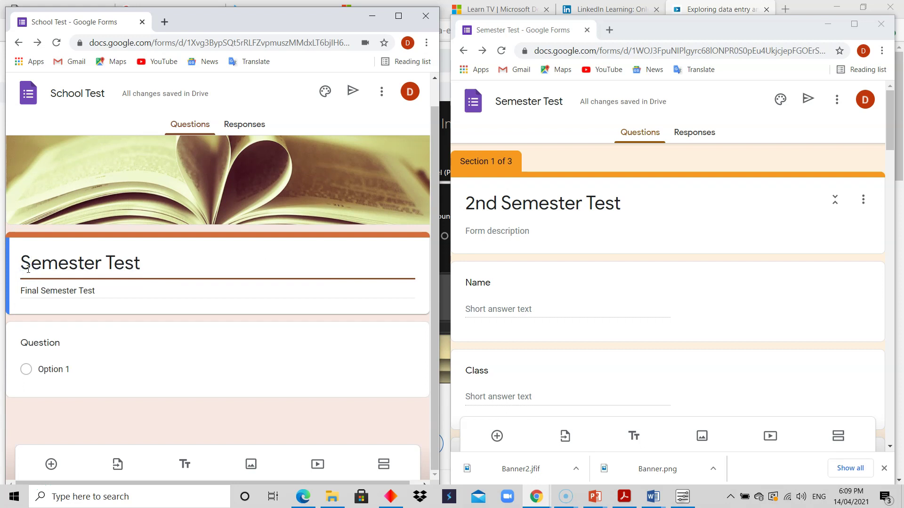
triple_click(23, 265)
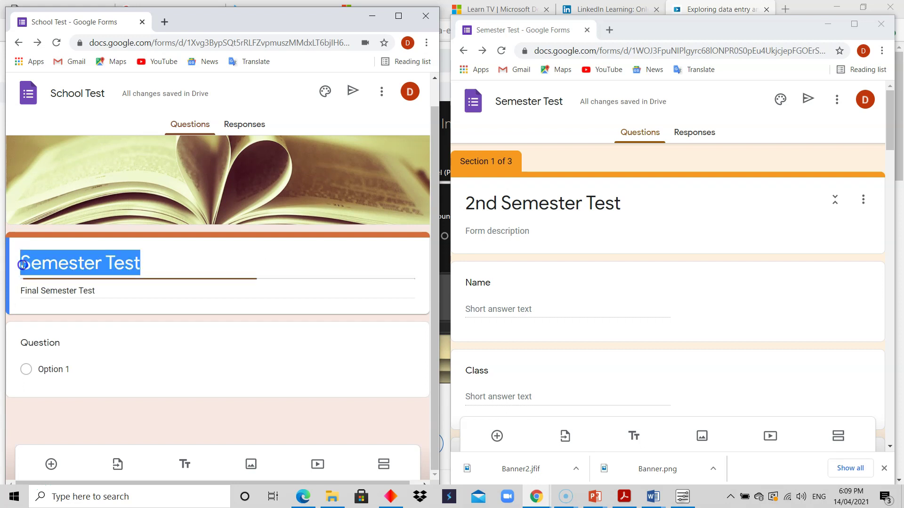
left_click(23, 265)
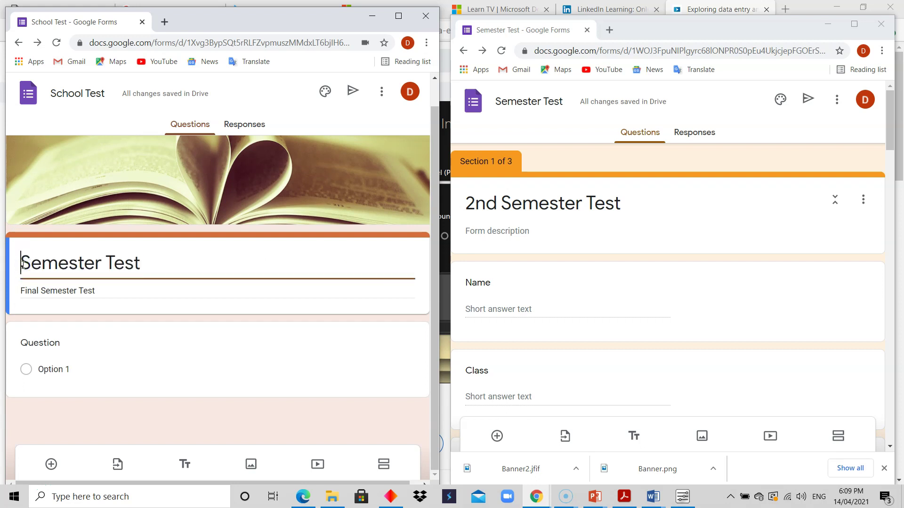
type("2nd")
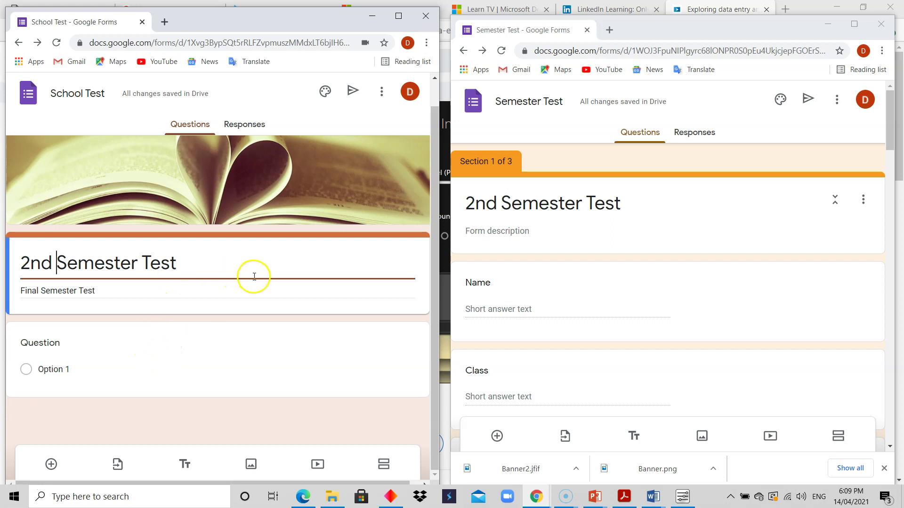
left_click(222, 279)
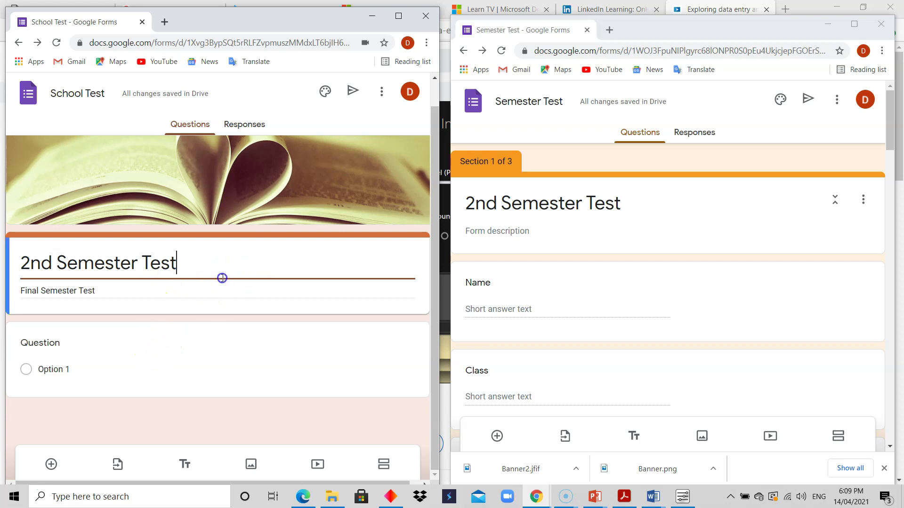
left_click(186, 341)
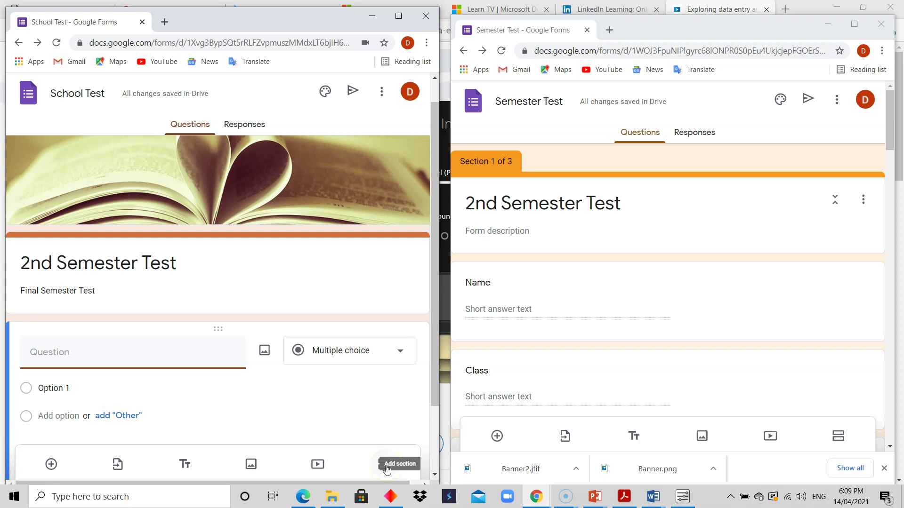
Step: Add a second section, then undo it from the More menu
left_click(386, 466)
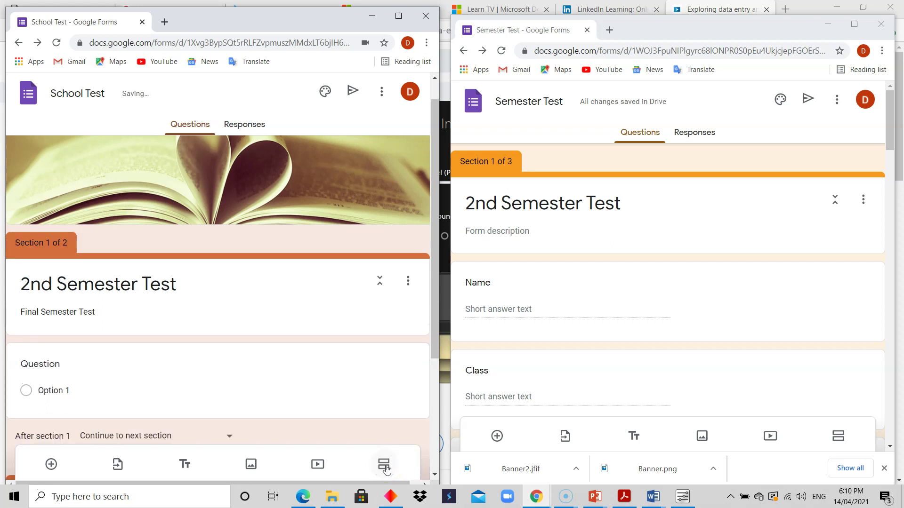
left_click_drag(433, 241, 449, 385)
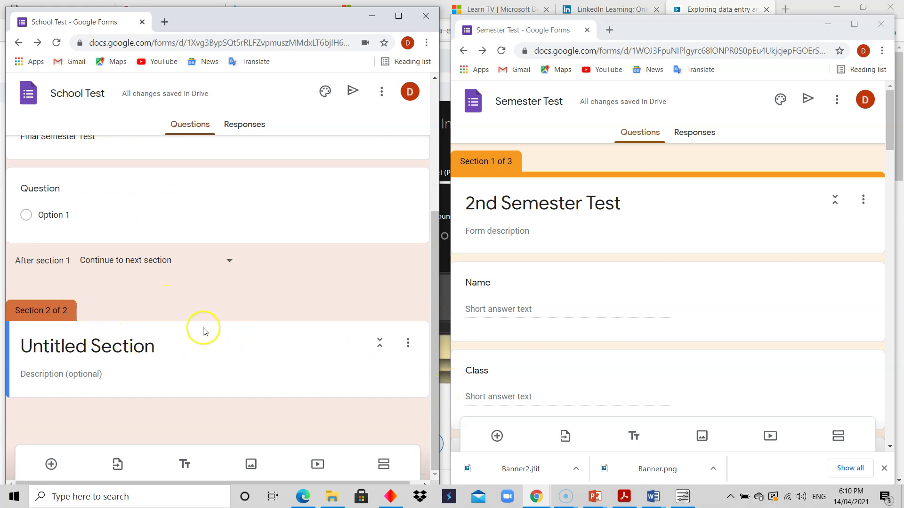
left_click_drag(433, 344, 430, 278)
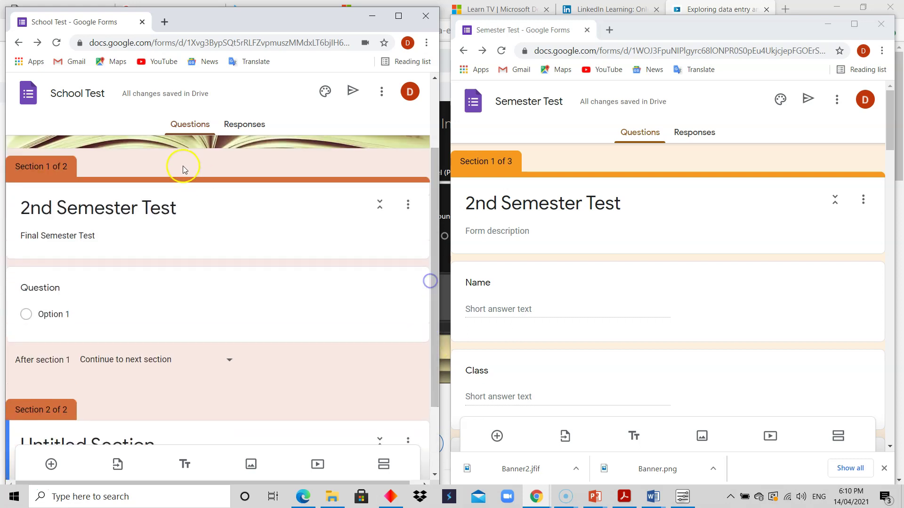
left_click(383, 94)
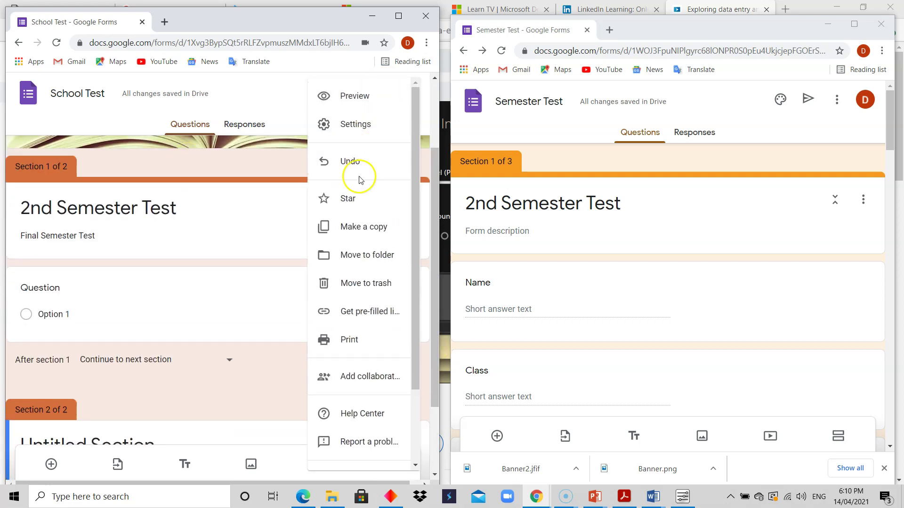
left_click(362, 162)
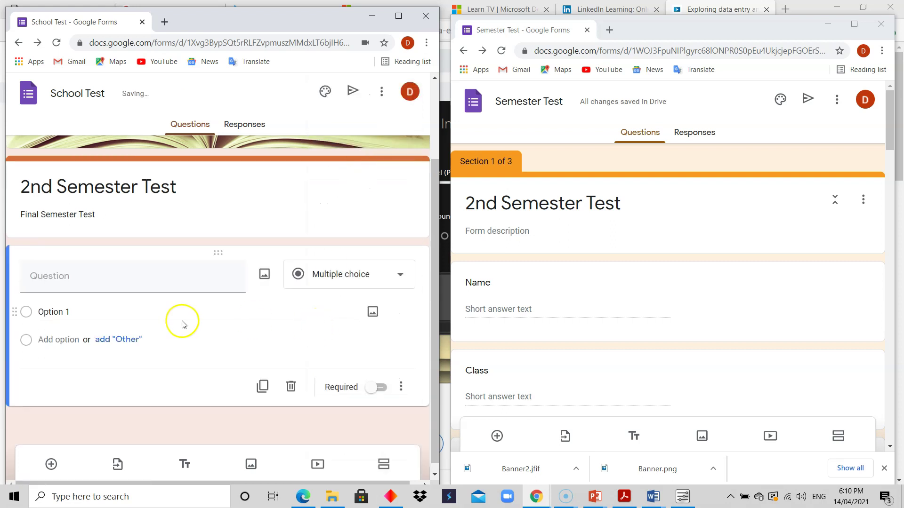
left_click(207, 207)
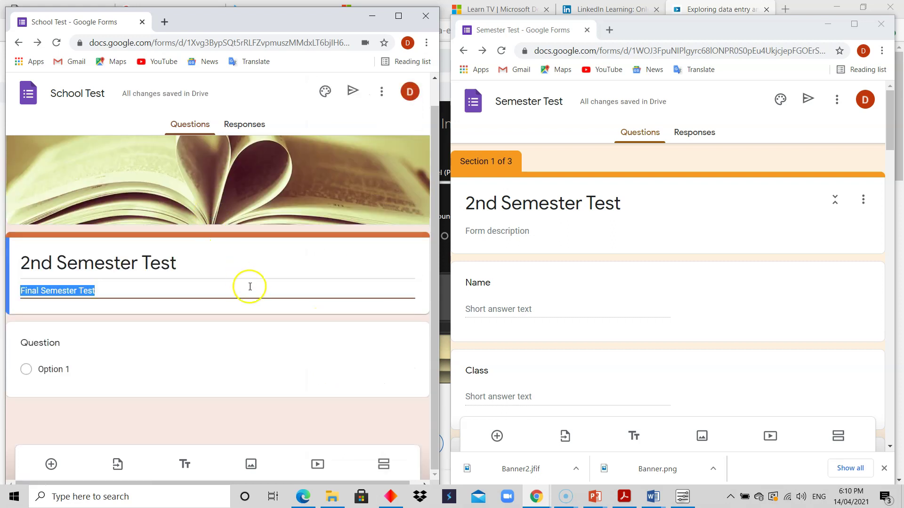
Step: Re-add the second Untitled Section and return to the '2nd Semester Test' section title
left_click(384, 466)
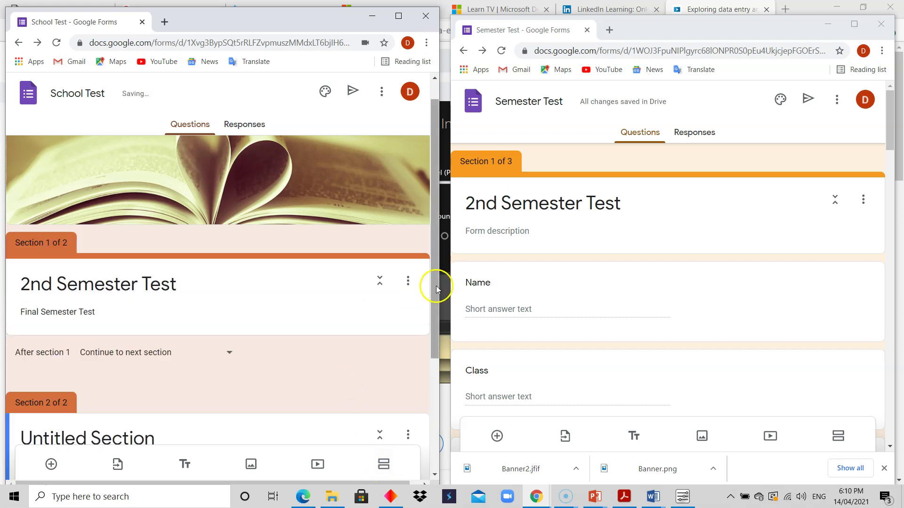
left_click_drag(432, 283, 427, 377)
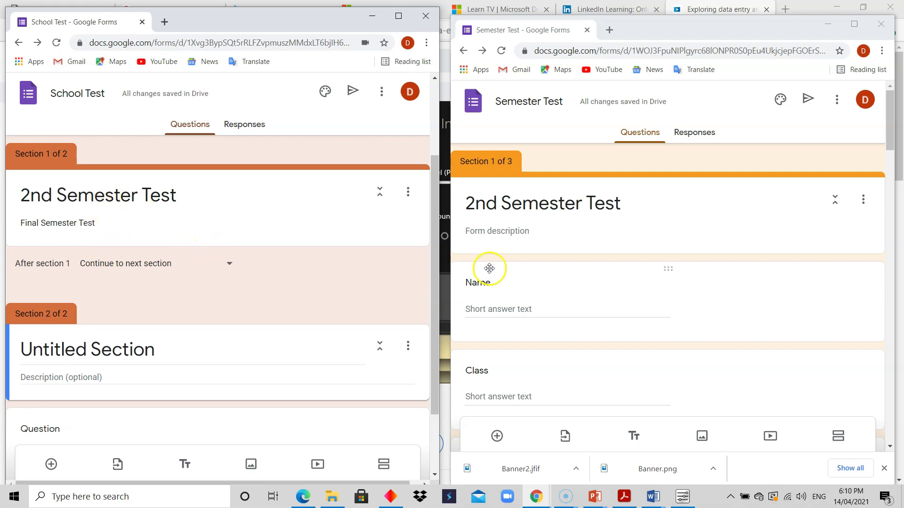
left_click_drag(436, 299, 428, 366)
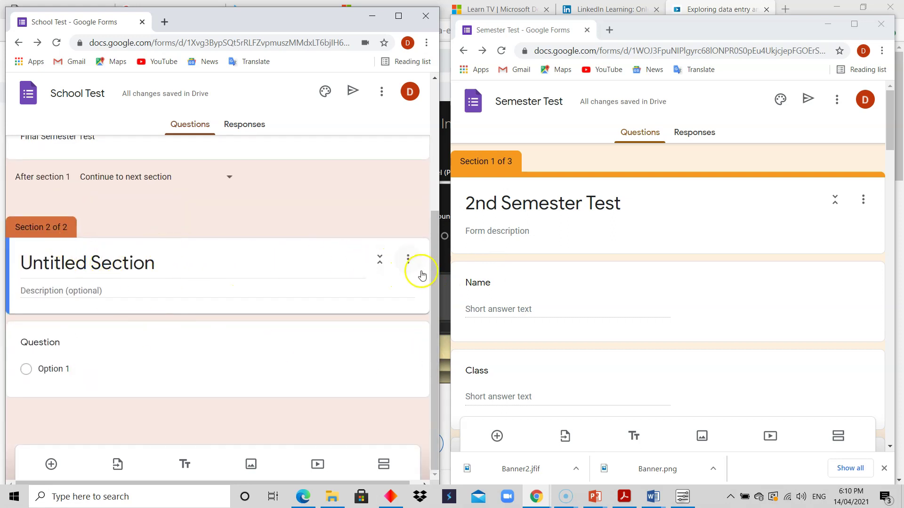
left_click_drag(436, 283, 430, 190)
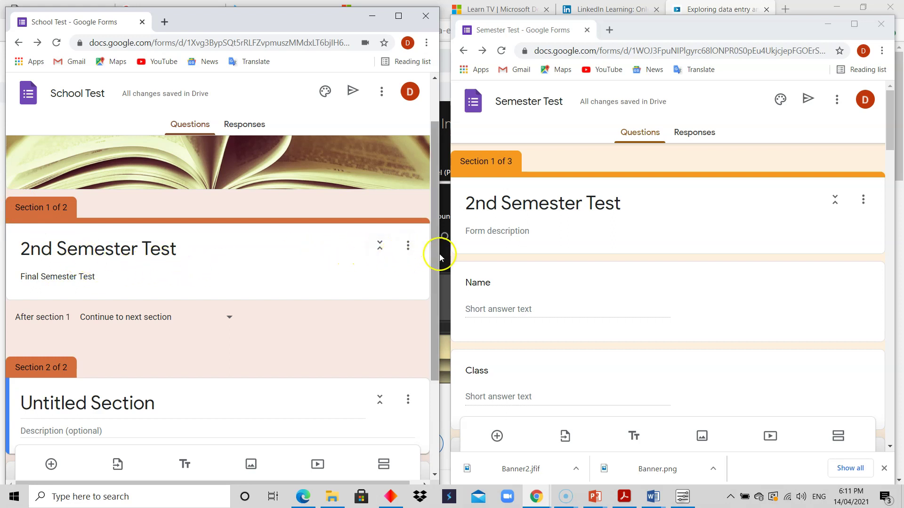
left_click_drag(434, 254, 447, 332)
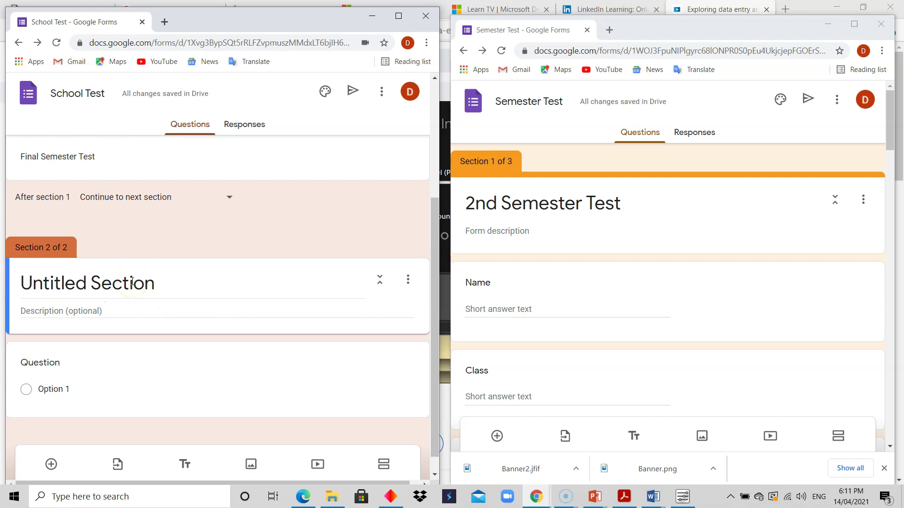
left_click_drag(434, 241, 428, 191)
left_click(262, 204)
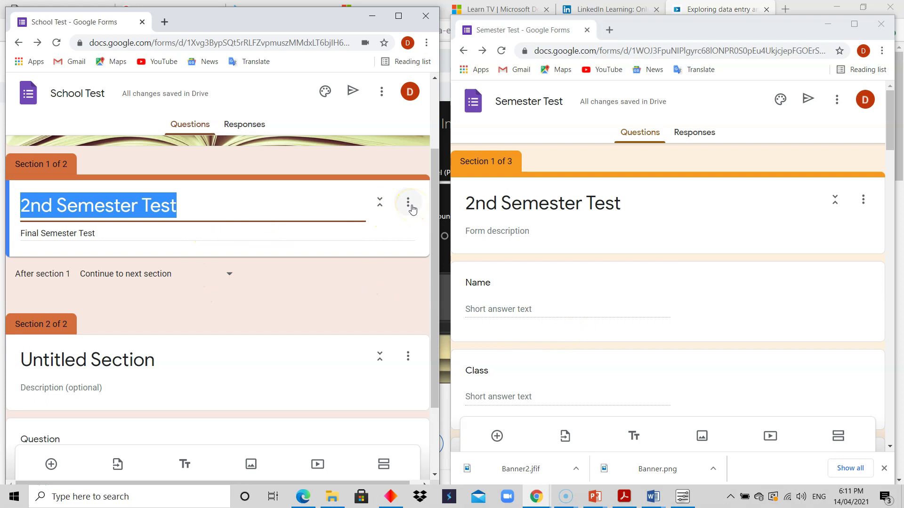
Step: Add a required short-answer question titled Name to the first section
left_click(51, 465)
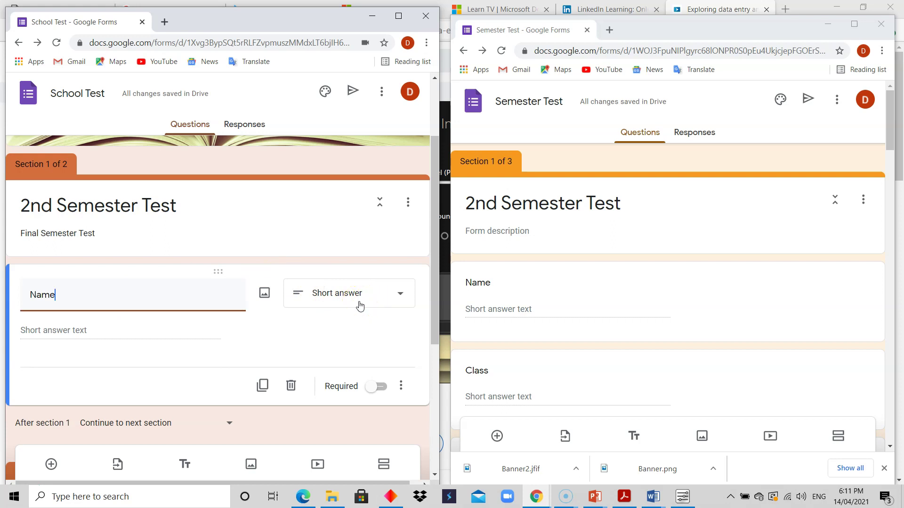
left_click(395, 295)
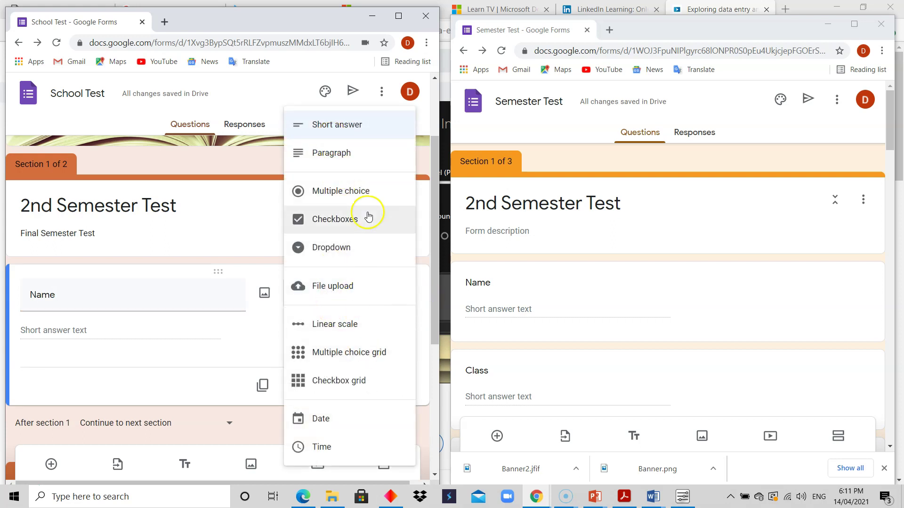
left_click(218, 335)
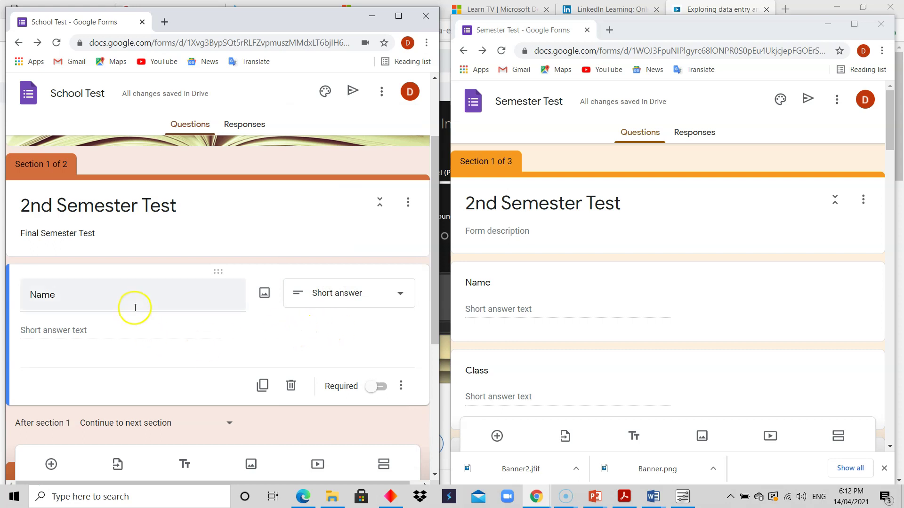
left_click_drag(432, 285, 435, 309)
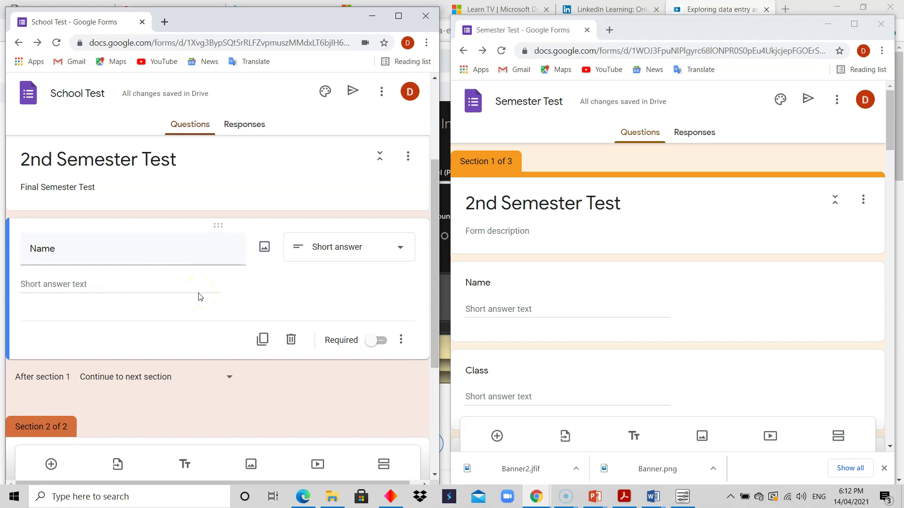
left_click(382, 347)
left_click(381, 348)
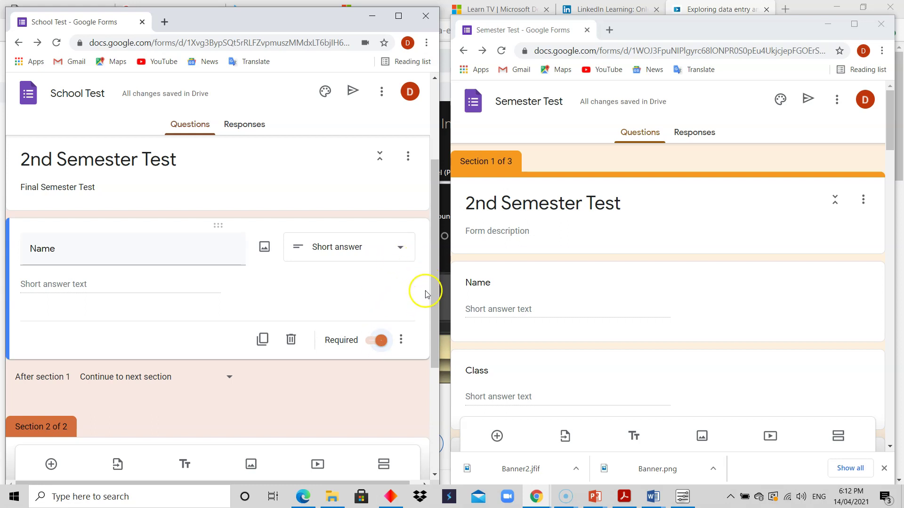
mouse_move(432, 293)
left_mouse_down()
mouse_move(430, 277)
mouse_move(431, 287)
left_mouse_up()
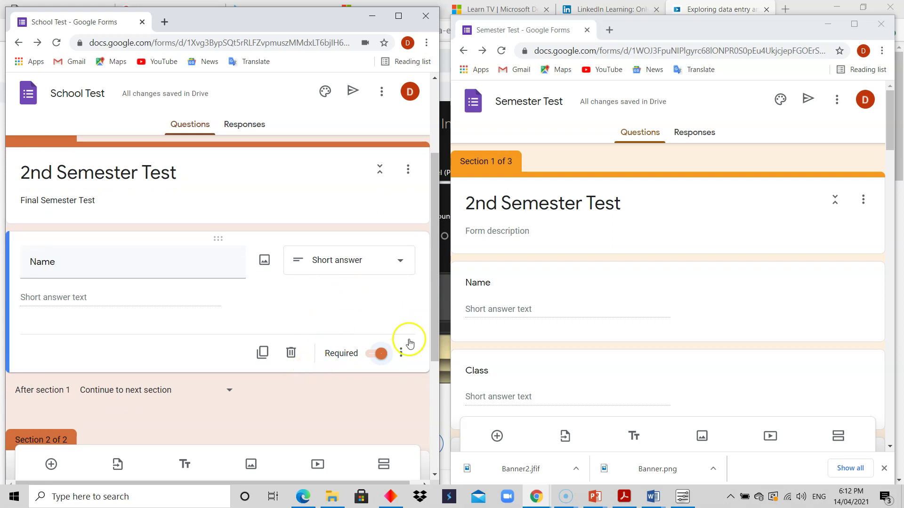
left_click(401, 354)
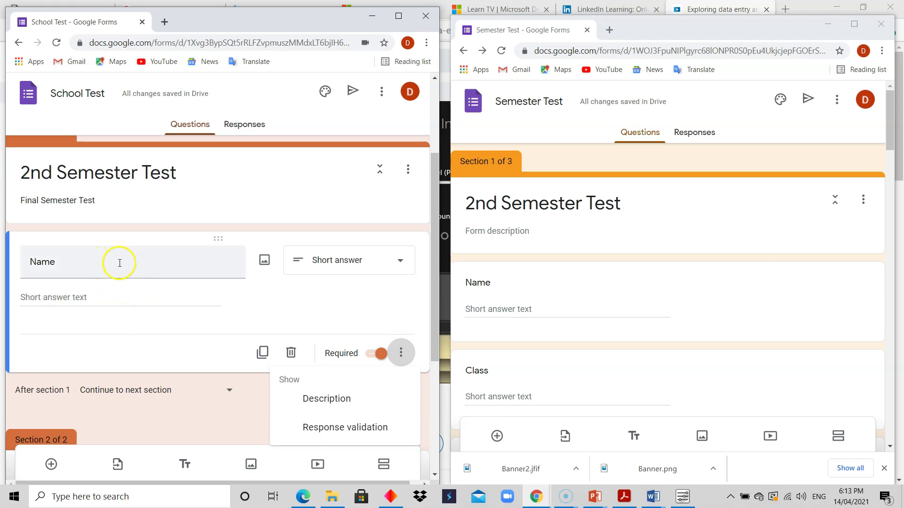
Step: Give the Name question the description 'Please type your full name'
left_click(324, 398)
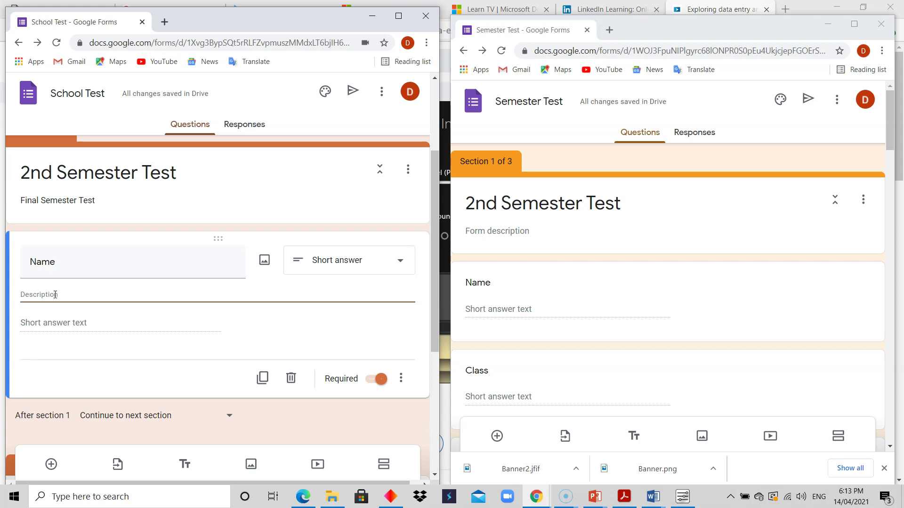
type("Ple")
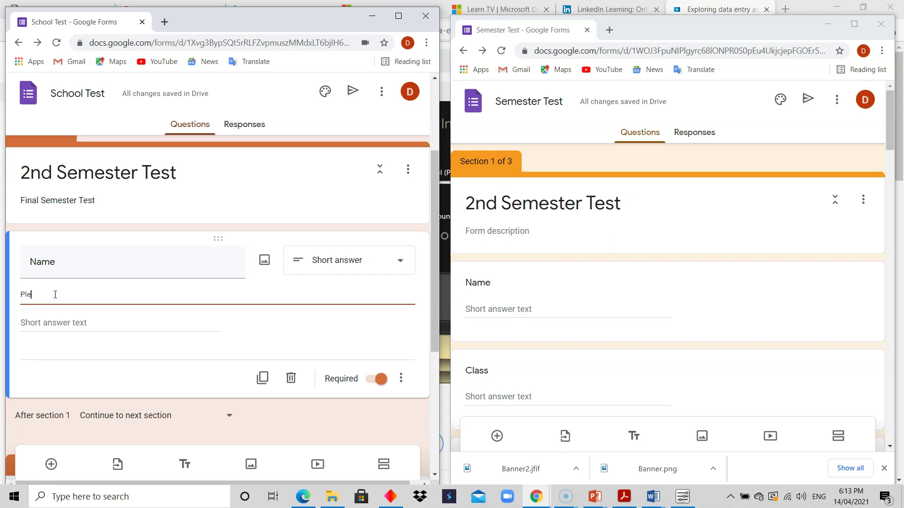
type("ase type your full name")
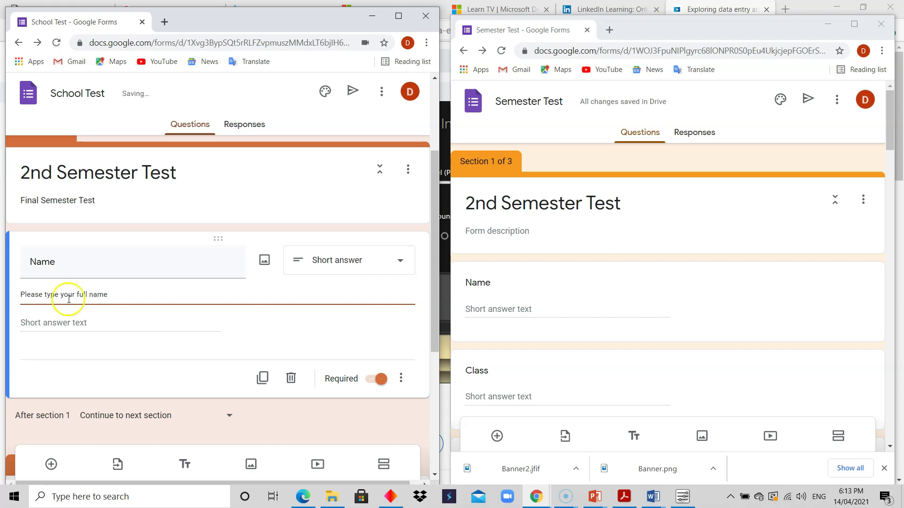
left_click(134, 321)
left_click(173, 296)
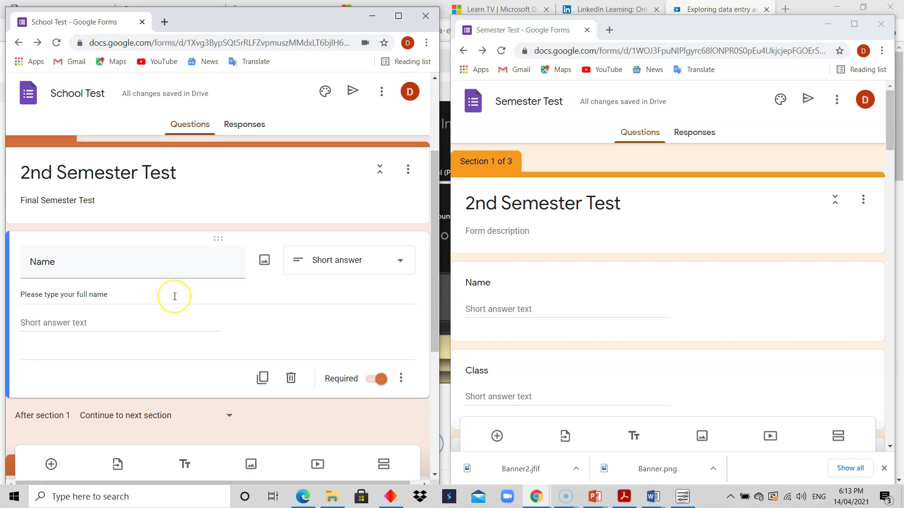
left_click(131, 295)
left_click(108, 390)
Step: Turn on response validation for Name and try a Number / Greater than rule
left_click(401, 379)
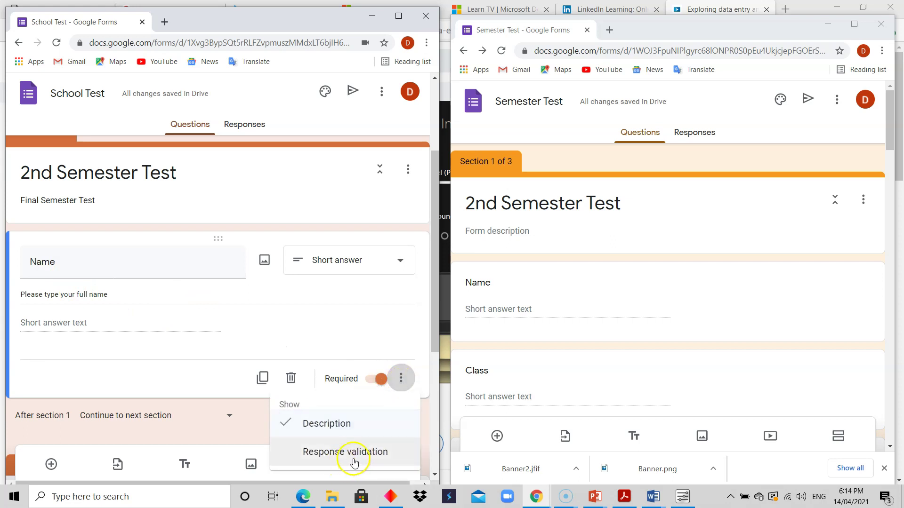
left_click(354, 464)
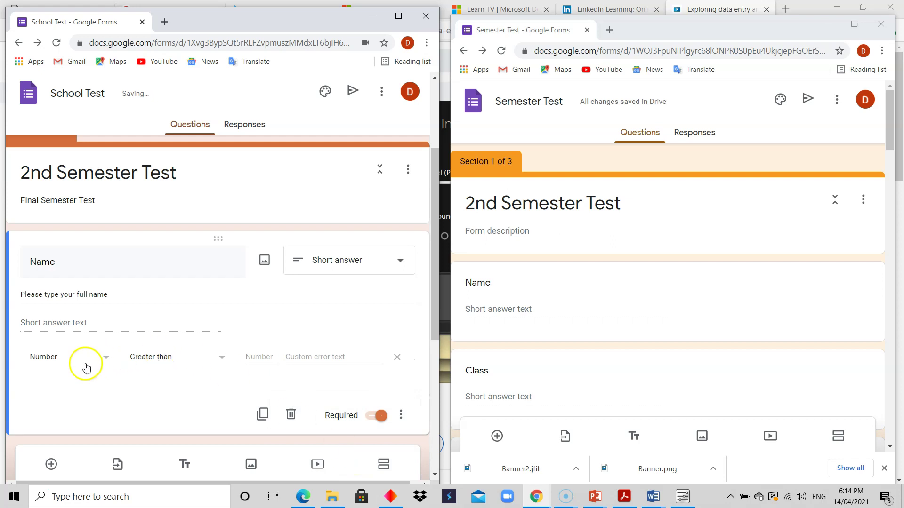
left_click(105, 361)
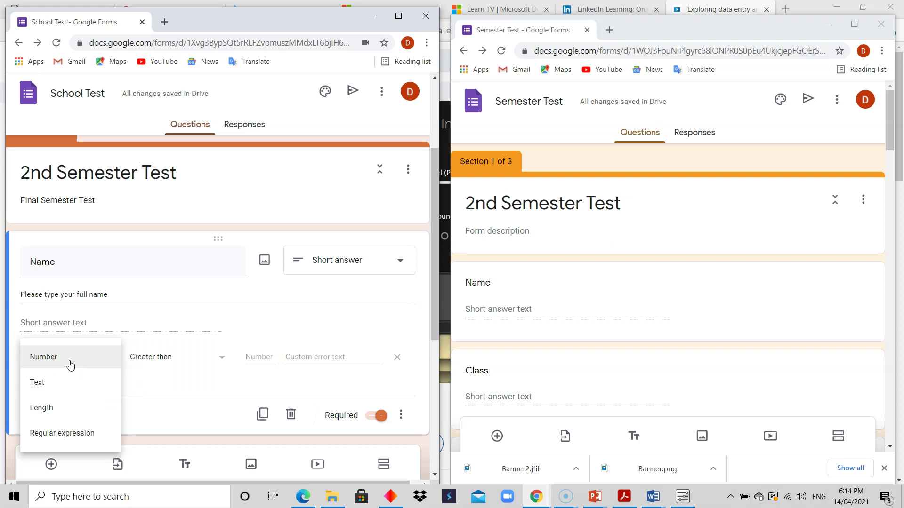
left_click(69, 358)
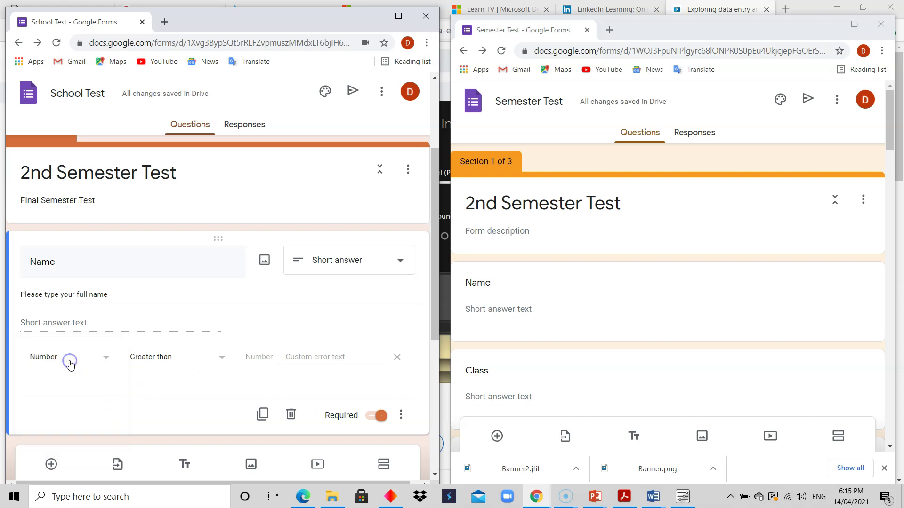
left_click(220, 361)
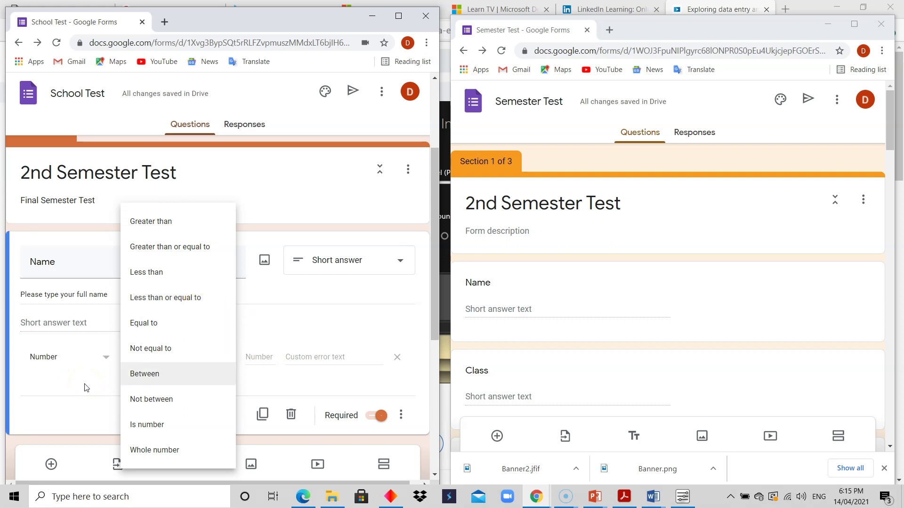
left_click(86, 386)
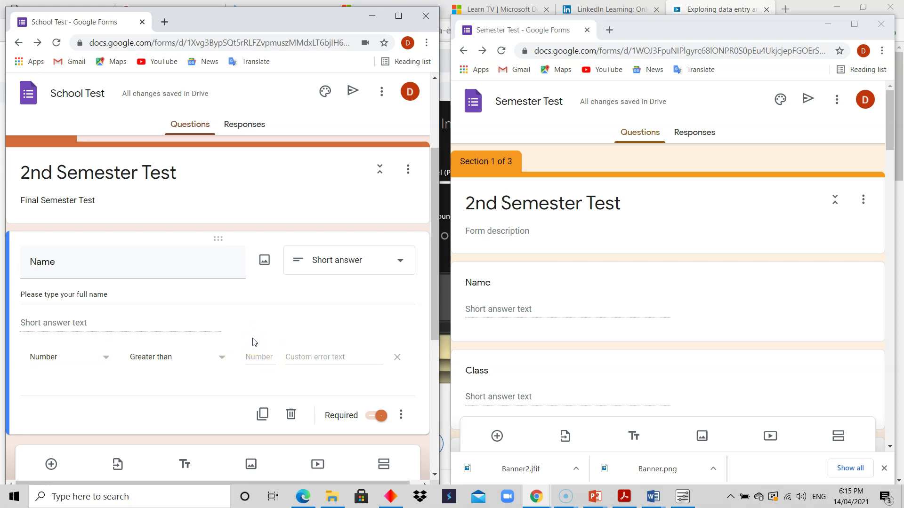
left_click(256, 356)
left_click(105, 360)
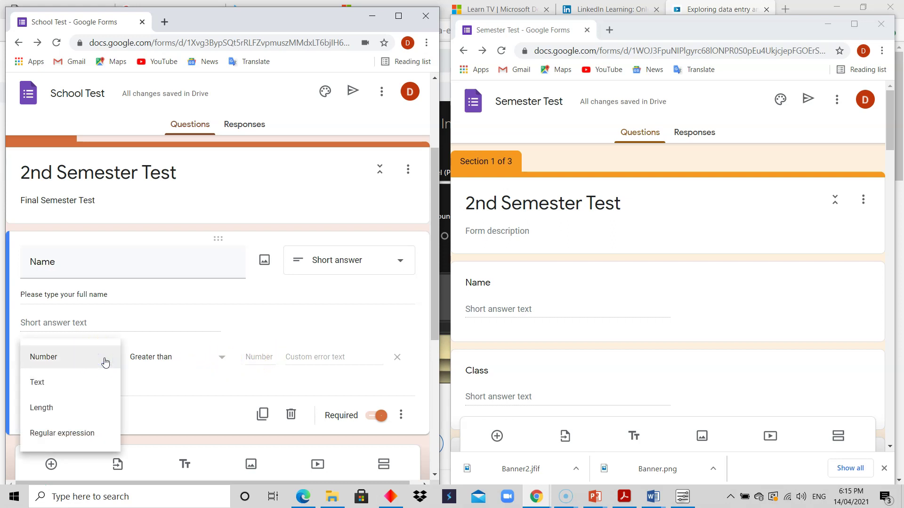
left_click(105, 358)
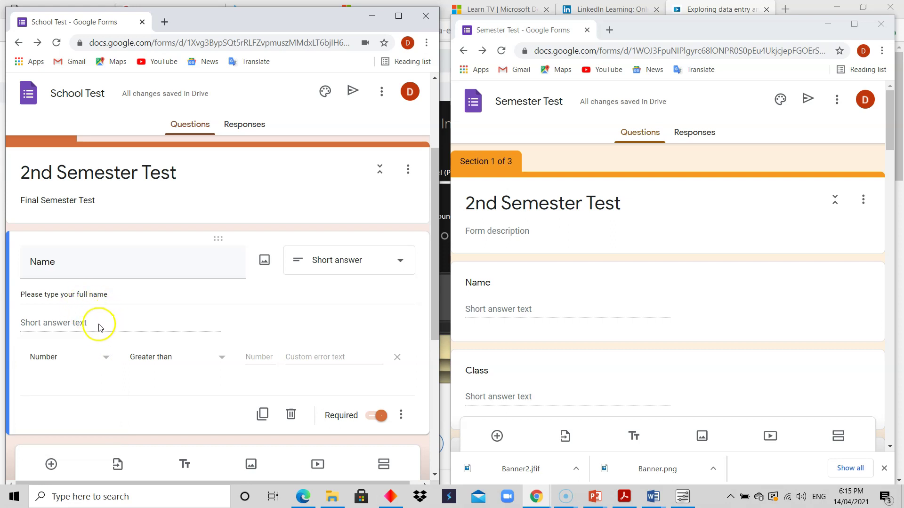
left_click(258, 357)
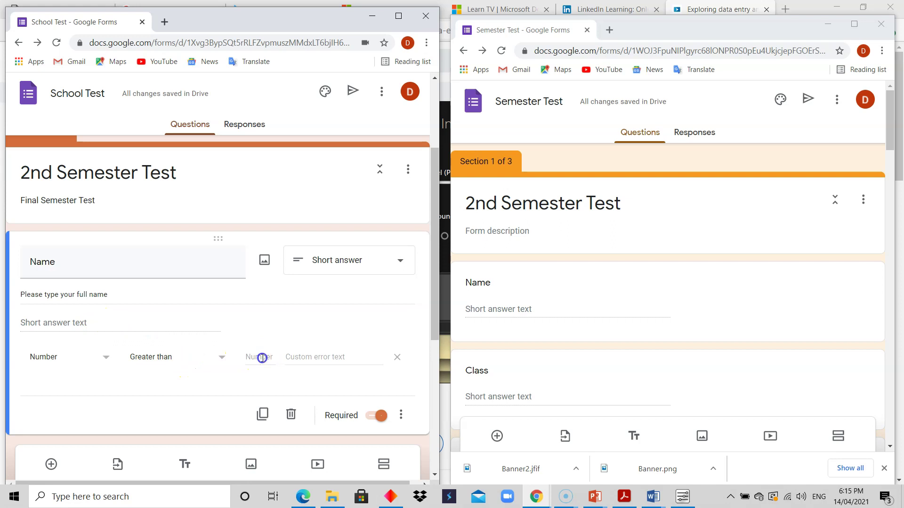
left_click(344, 359)
left_click(107, 357)
Step: Switch the Name validation to Text with the Email condition
left_click(78, 382)
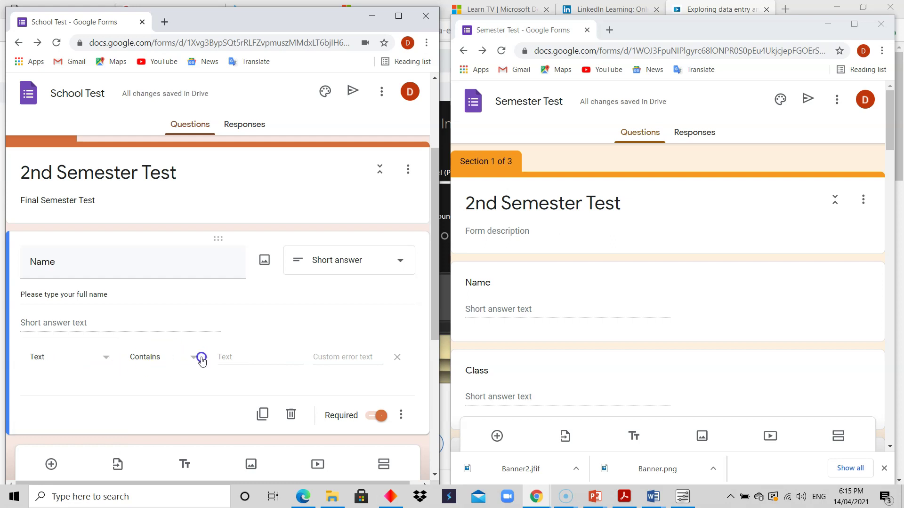
left_click(239, 357)
left_click(349, 358)
left_click(195, 359)
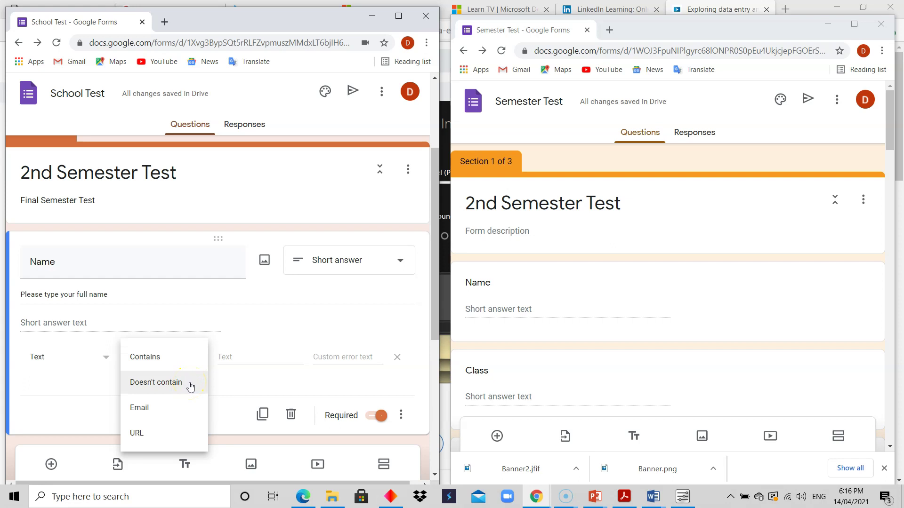
left_click(176, 412)
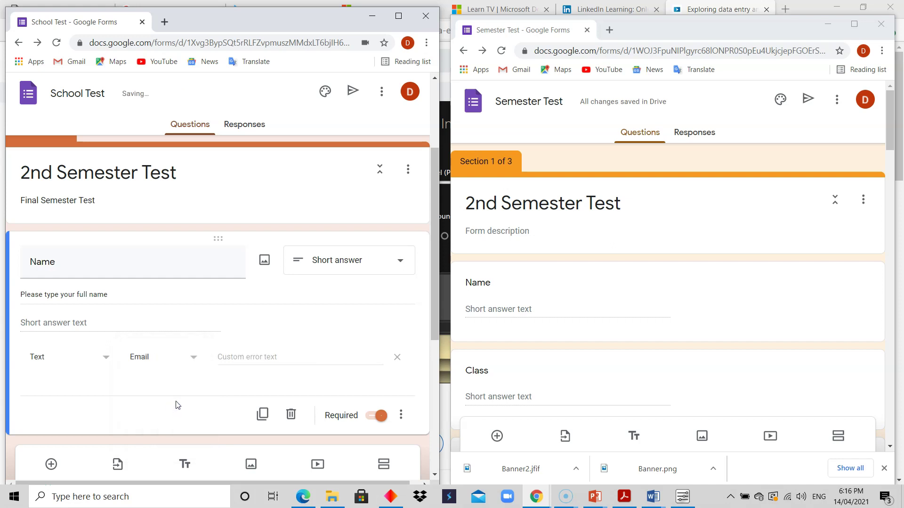
left_click(196, 360)
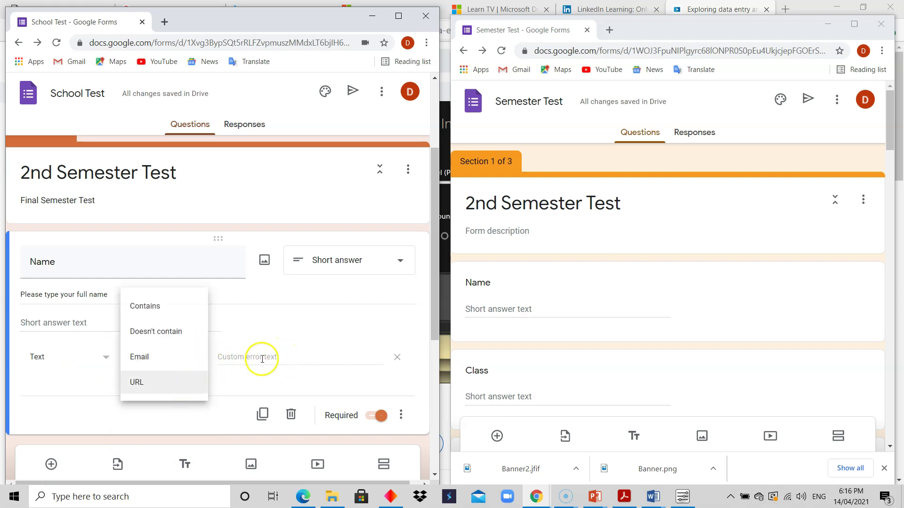
left_click(263, 359)
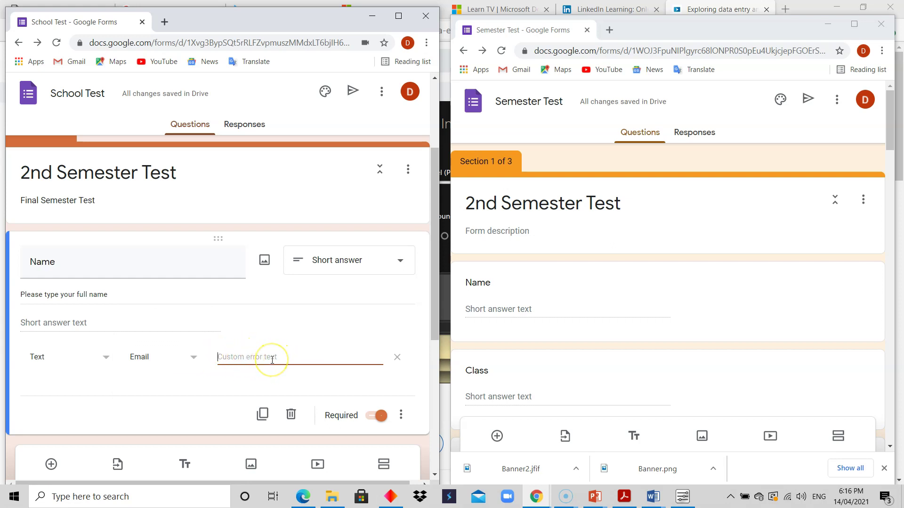
Step: Change the validation to Length with a Maximum character count limit
left_click(106, 360)
left_click(78, 390)
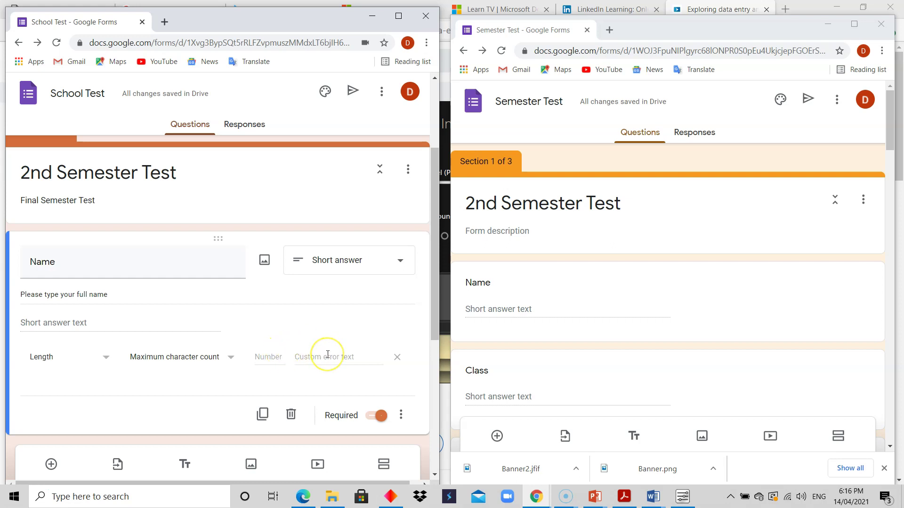
left_click(99, 361)
left_click(206, 358)
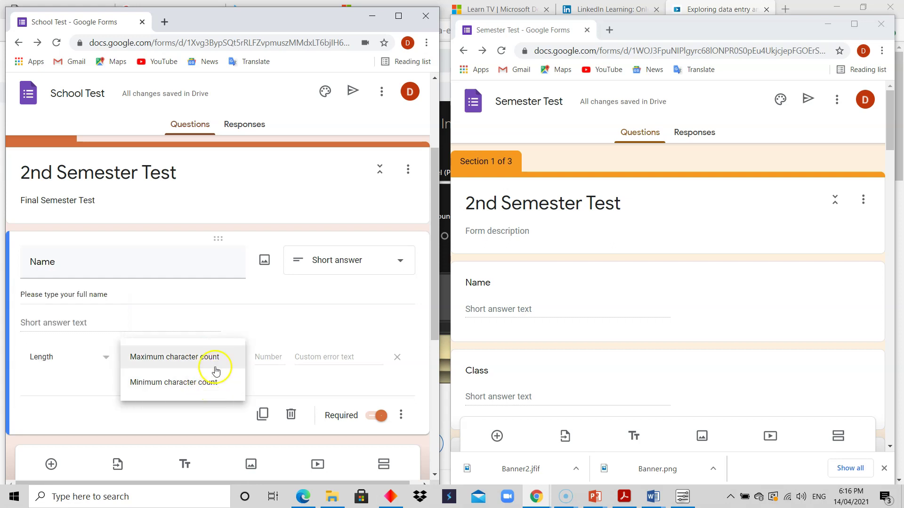
left_click(272, 328)
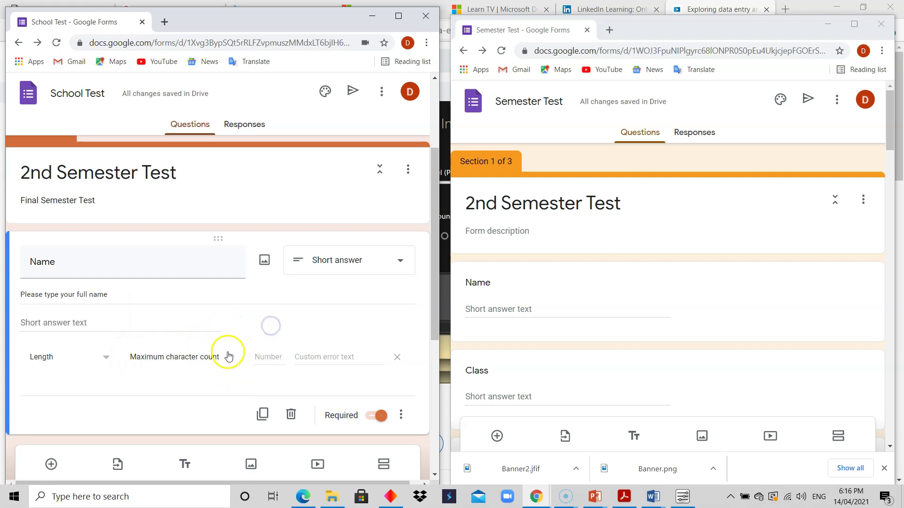
left_click(231, 355)
left_click(280, 321)
Step: Try Regular expression validation with the Contains matching rule
left_click(103, 357)
left_click(87, 381)
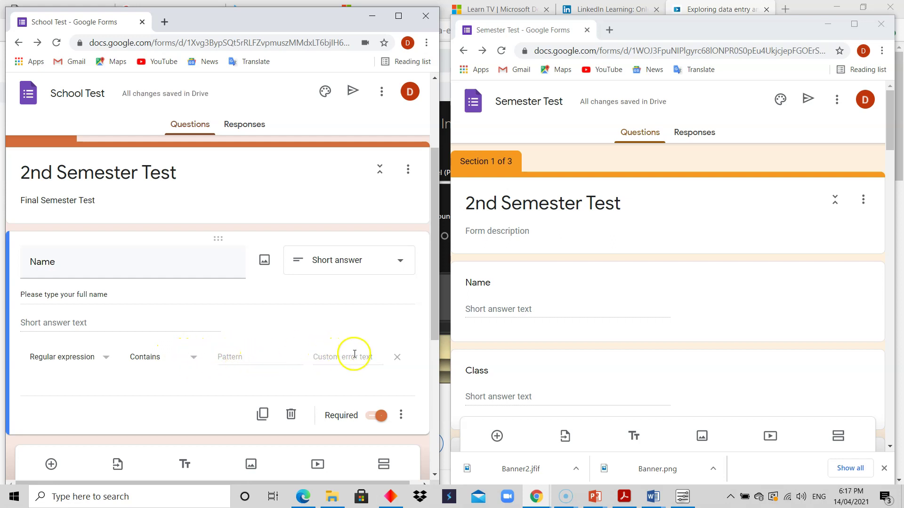
left_click(193, 361)
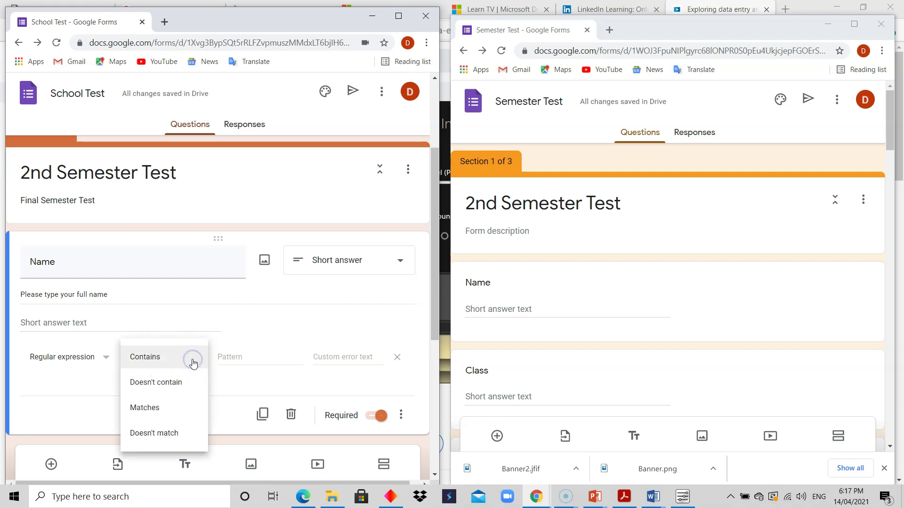
left_click(170, 416)
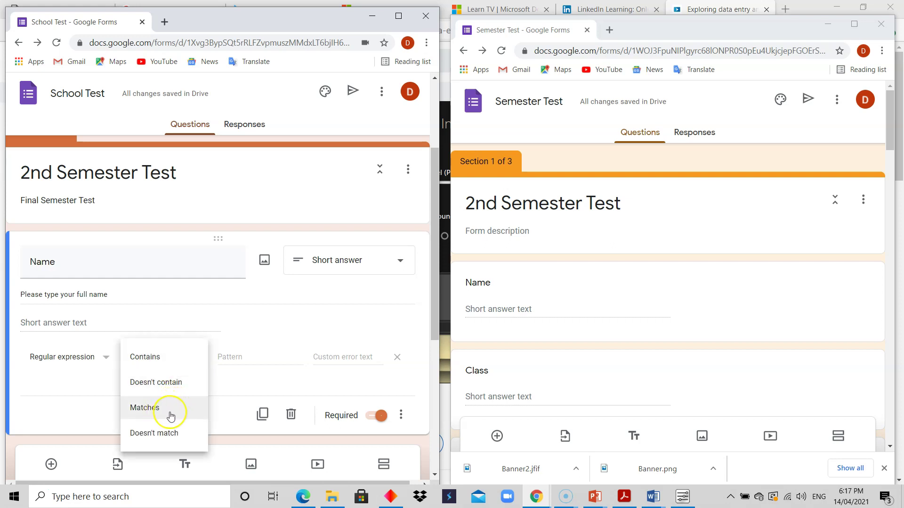
left_click(253, 359)
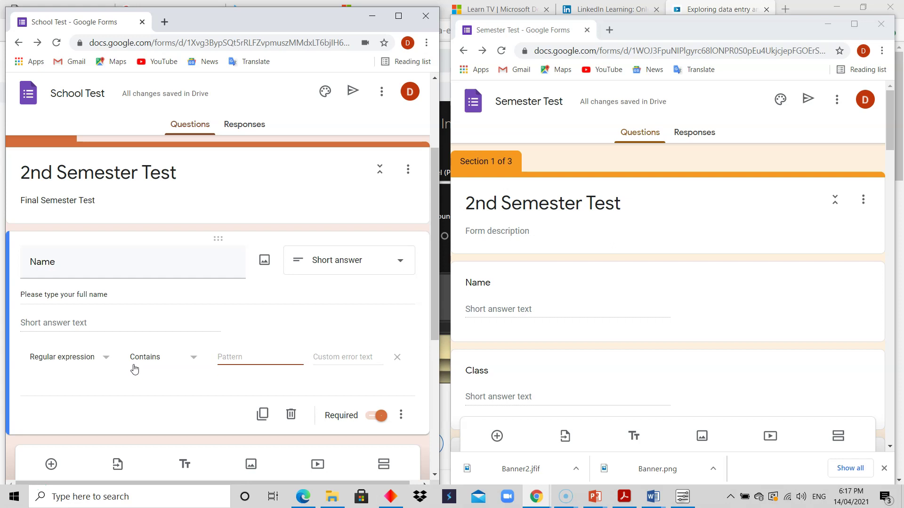
left_click(108, 357)
Step: Limit Name answers to a maximum of 50 characters with the error text 'Too long'
left_click(72, 340)
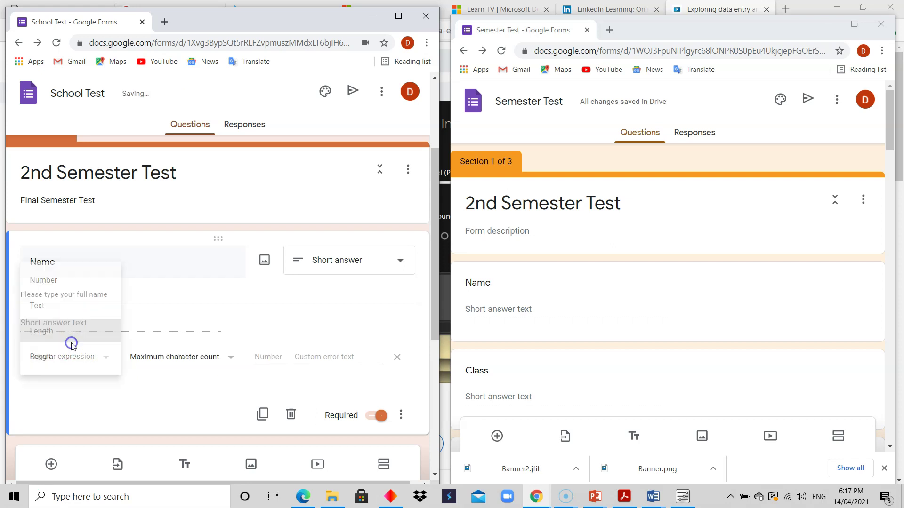
left_click(274, 356)
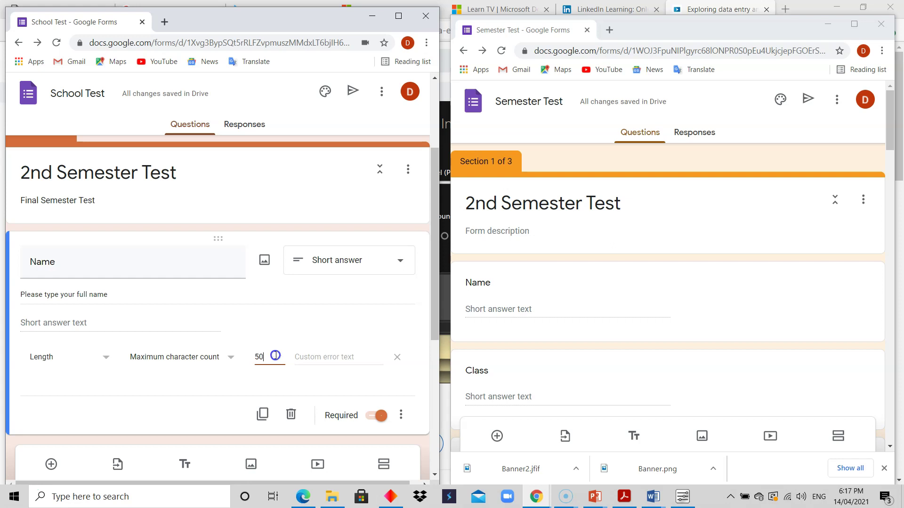
left_click(349, 355)
type("Too long")
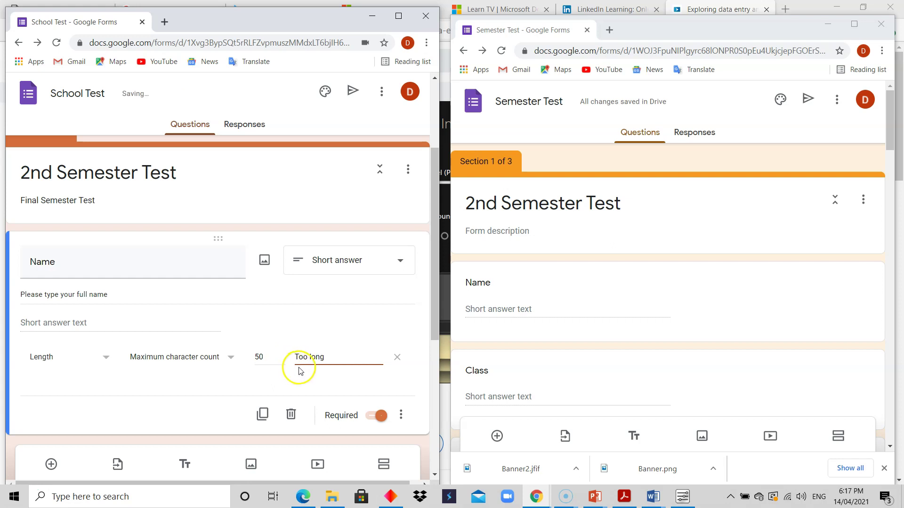
left_click(337, 330)
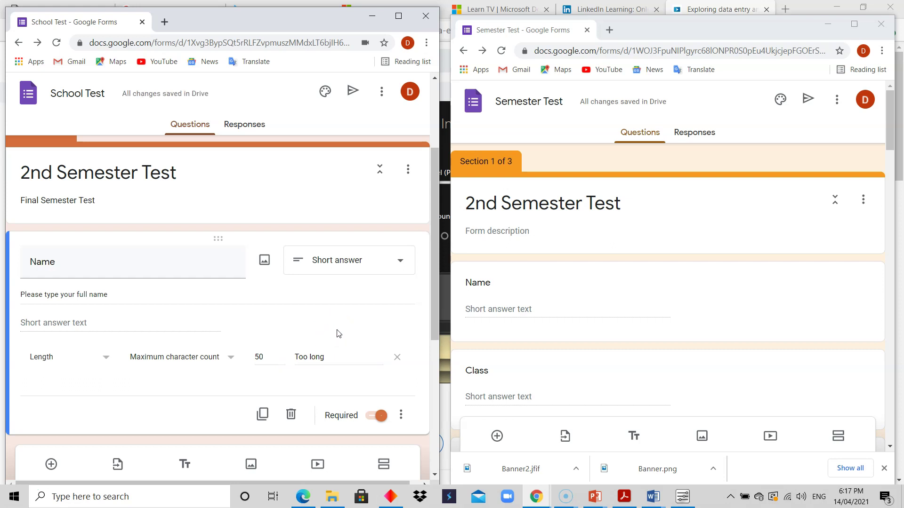
left_click(105, 362)
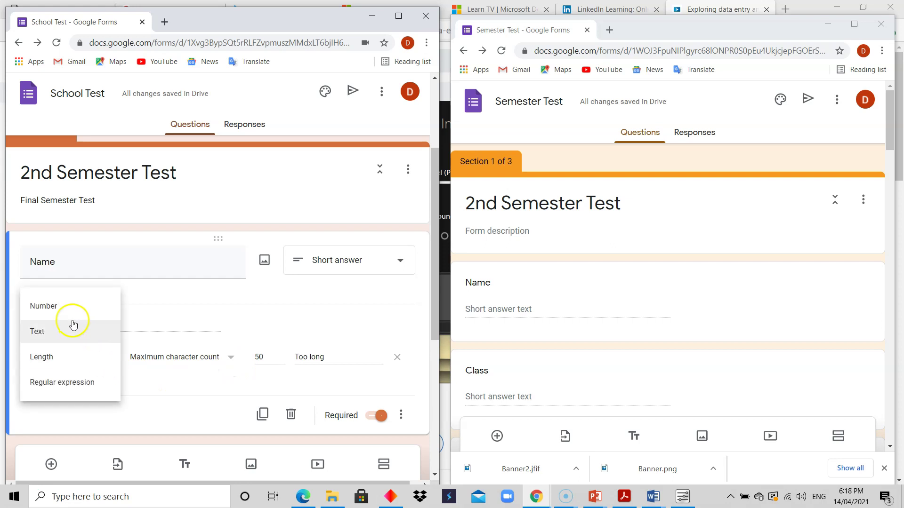
left_click(282, 323)
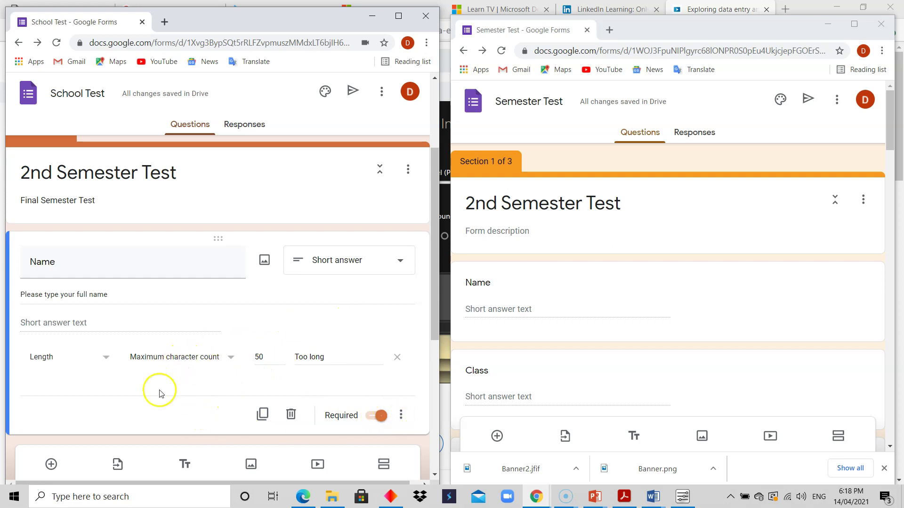
Step: Add a required short-answer question titled Class below Name
left_click(52, 465)
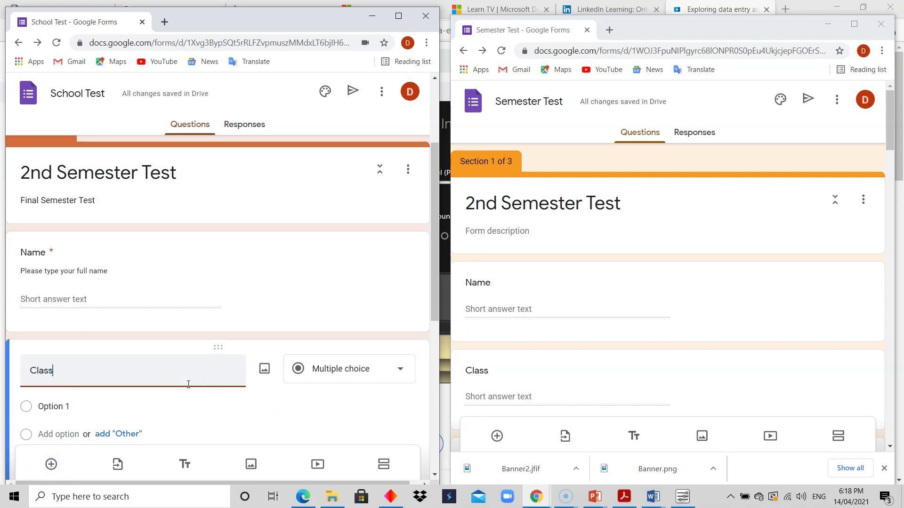
left_click(894, 133)
left_click_drag(894, 137, 895, 156)
left_click(397, 370)
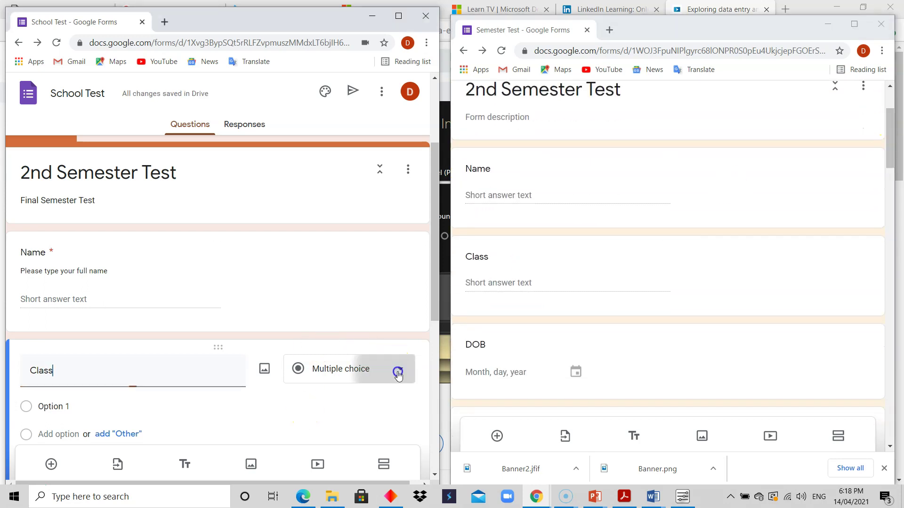
left_click(373, 135)
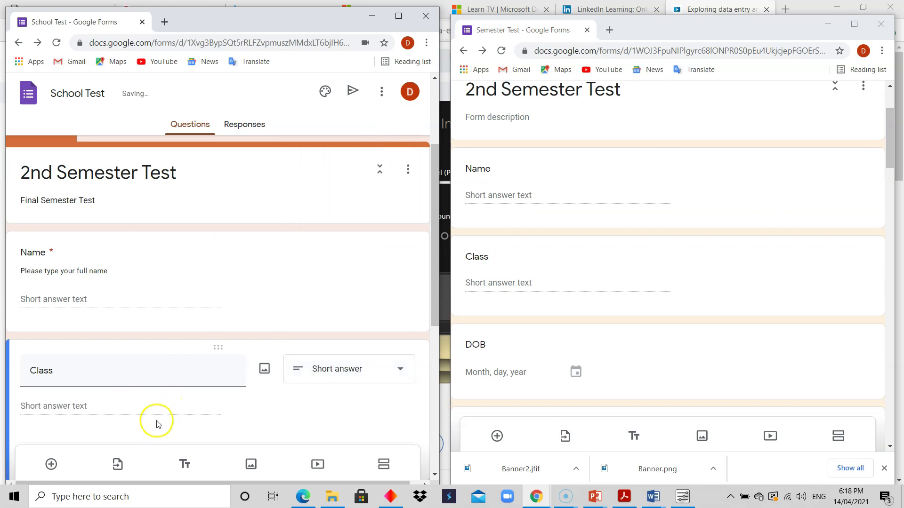
left_click_drag(431, 303, 433, 351)
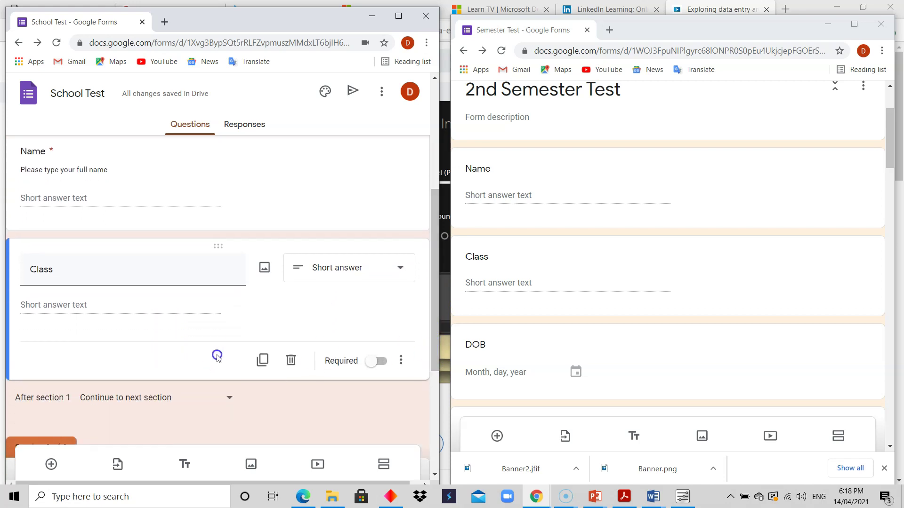
left_click(382, 361)
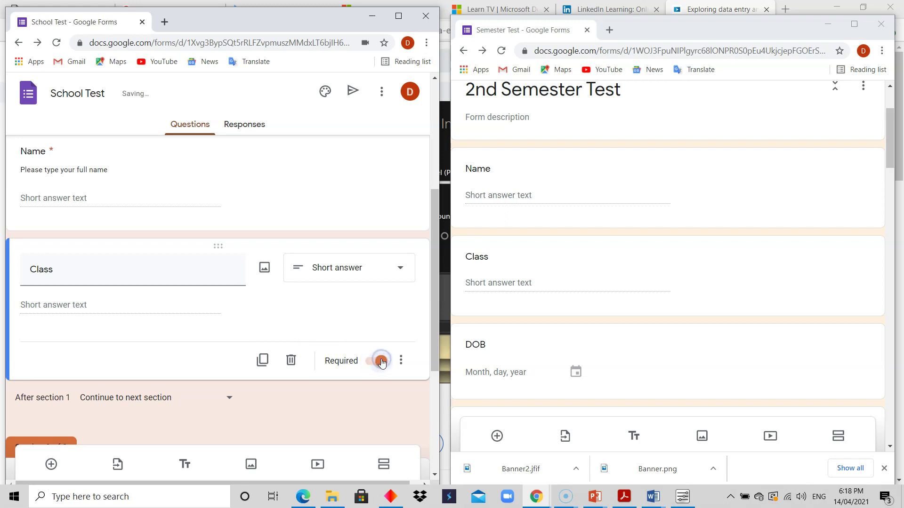
scroll(429, 277, "down", 1)
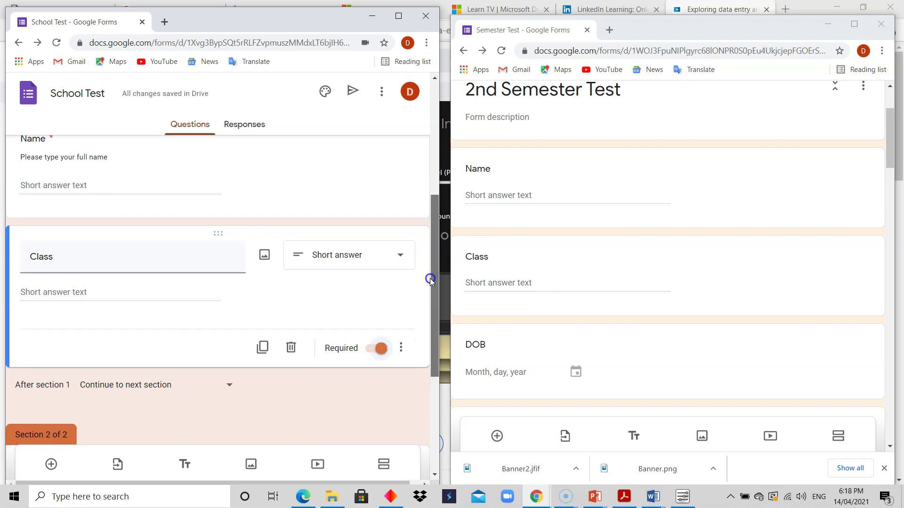
left_click_drag(427, 298, 426, 288)
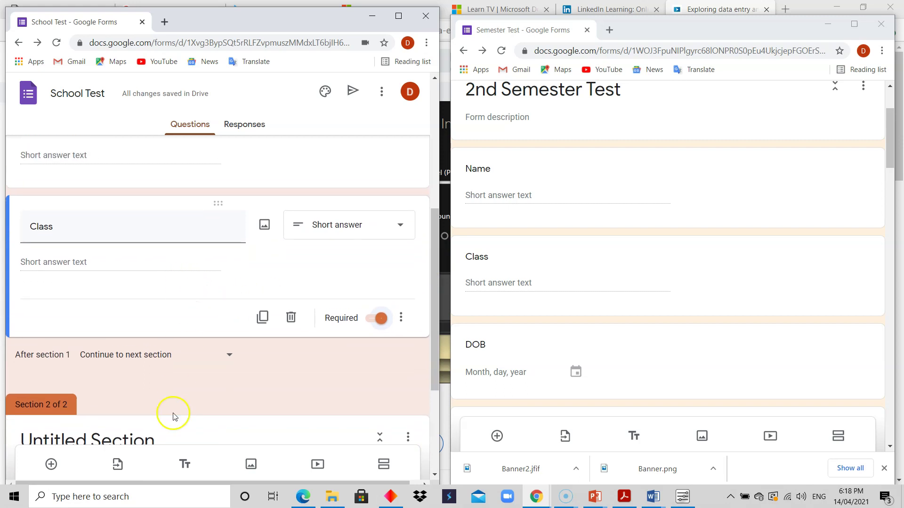
Step: Add a required Date question titled DOB below Class
left_click(51, 464)
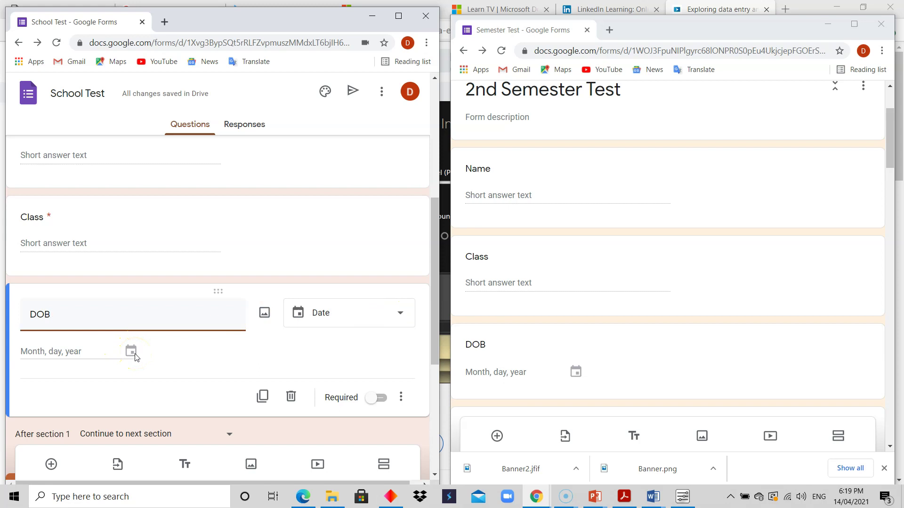
left_click(381, 398)
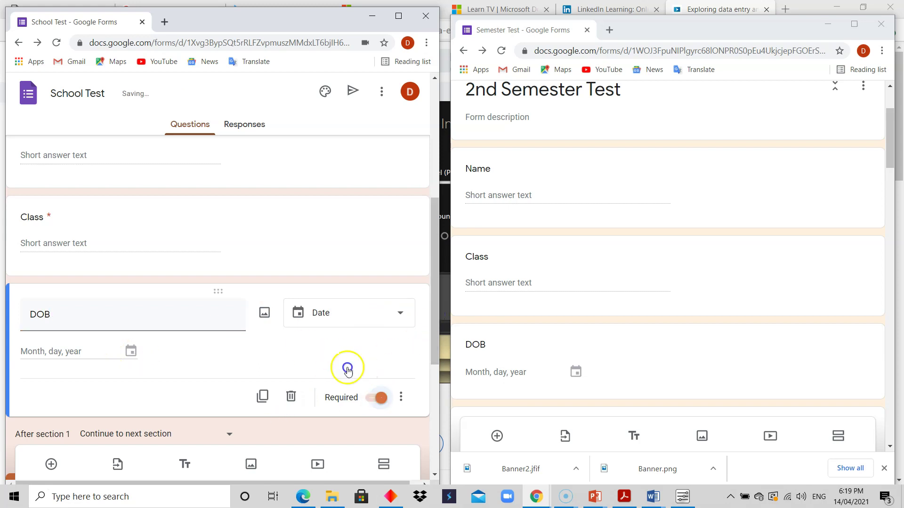
left_click_drag(891, 139, 891, 165)
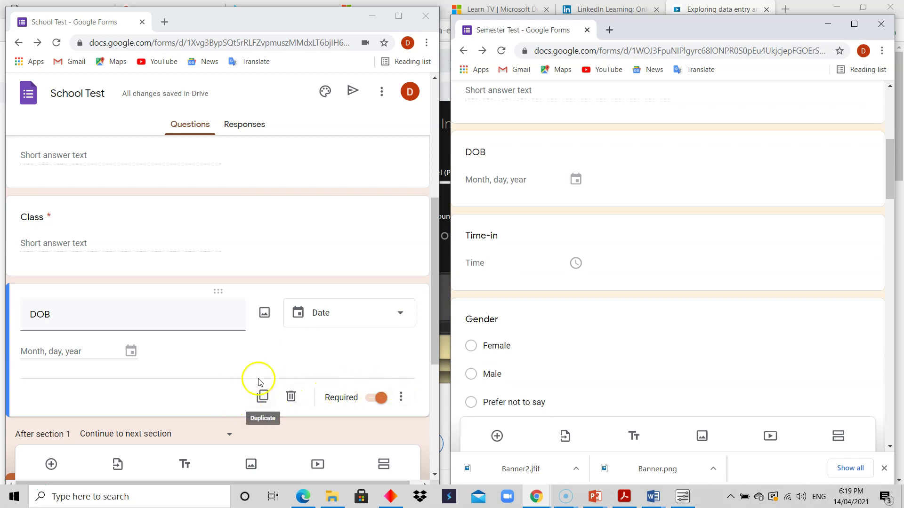
Step: Add a required Time-type question titled Time-in directly below the DOB question
left_click(50, 464)
left_click(293, 396)
type("Time-in")
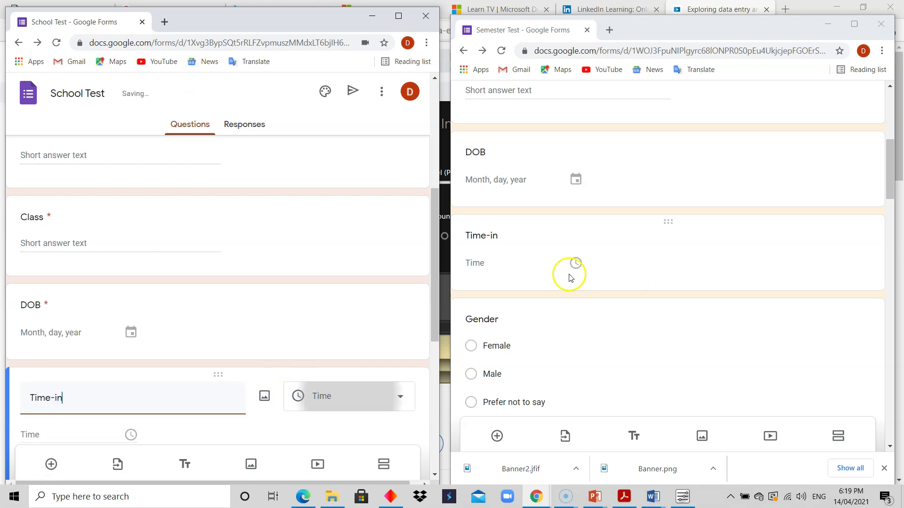
left_click_drag(433, 291, 433, 329)
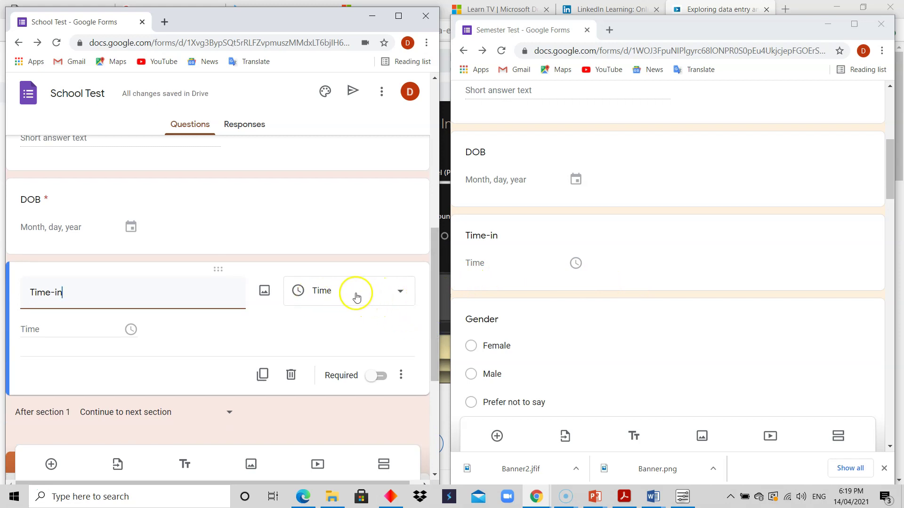
left_click(391, 295)
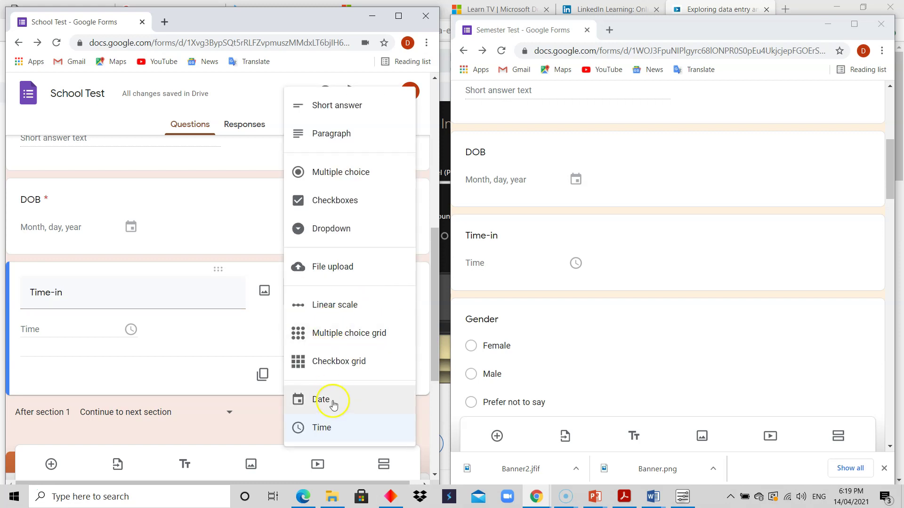
left_click(235, 335)
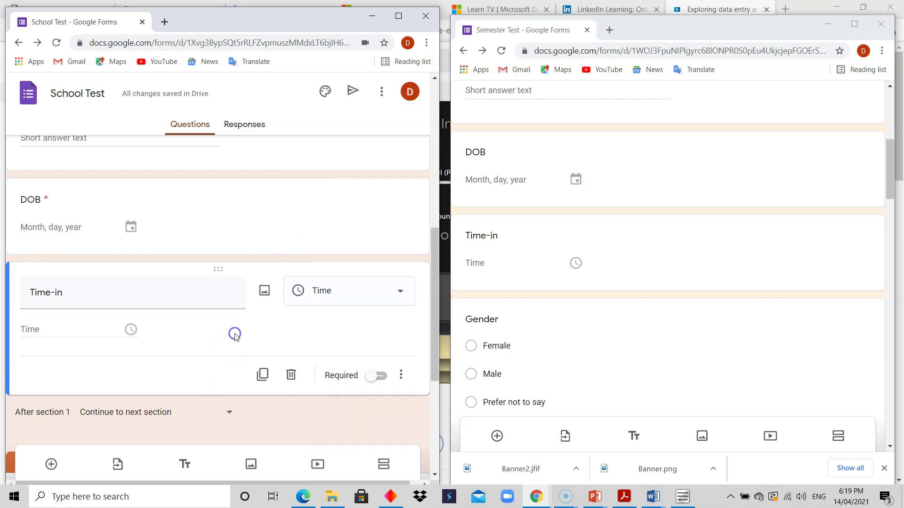
left_click_drag(434, 281, 436, 294)
left_click(379, 341)
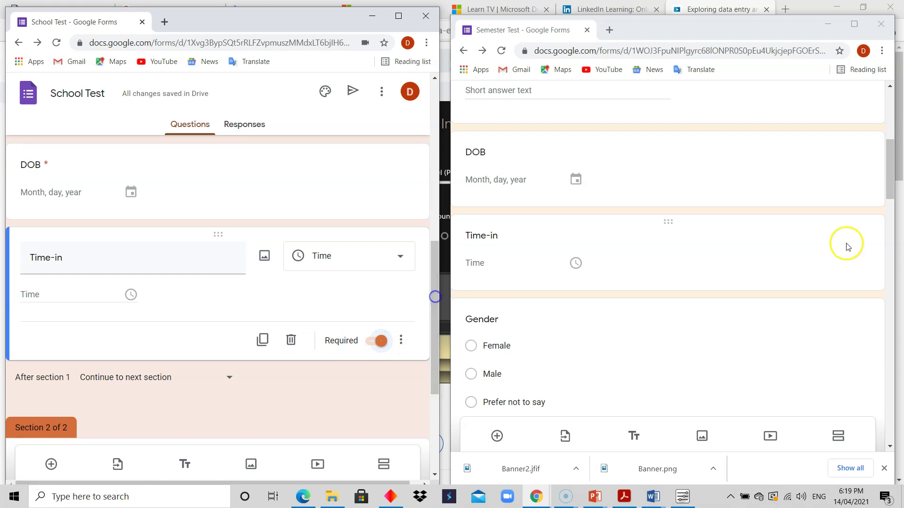
left_click_drag(889, 192, 898, 224)
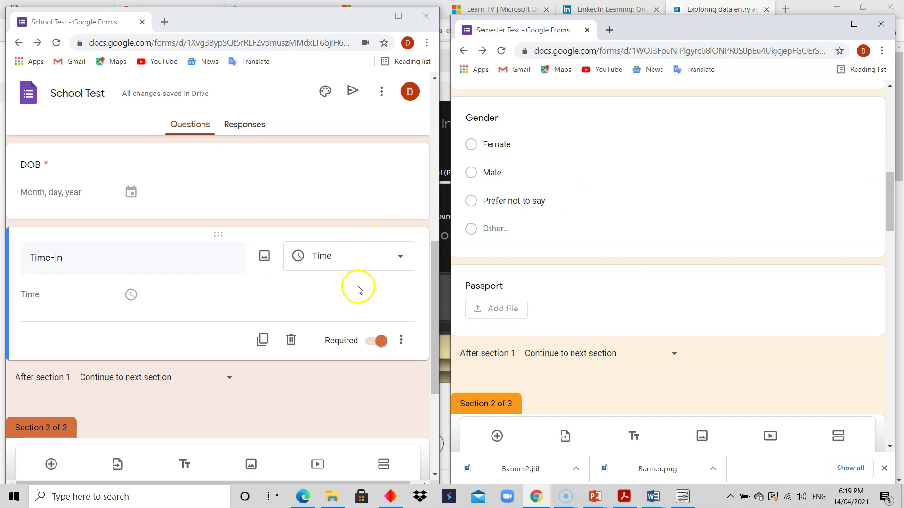
Step: Add a new blank multiple-choice question with Option 1 below Time-in
left_click(51, 463)
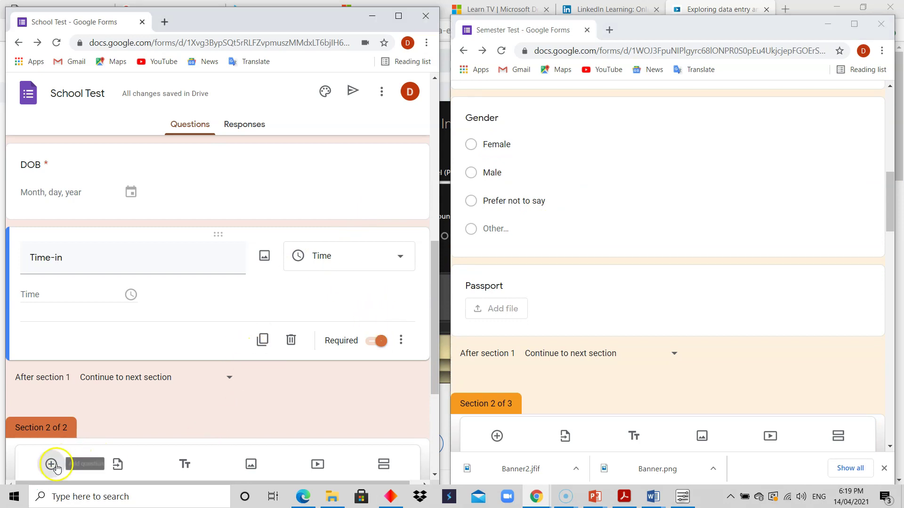
left_click_drag(432, 296, 437, 324)
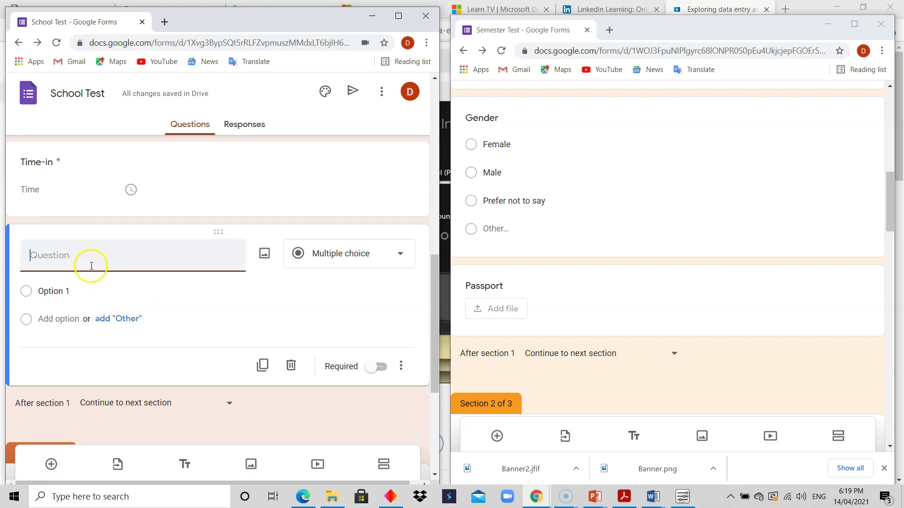
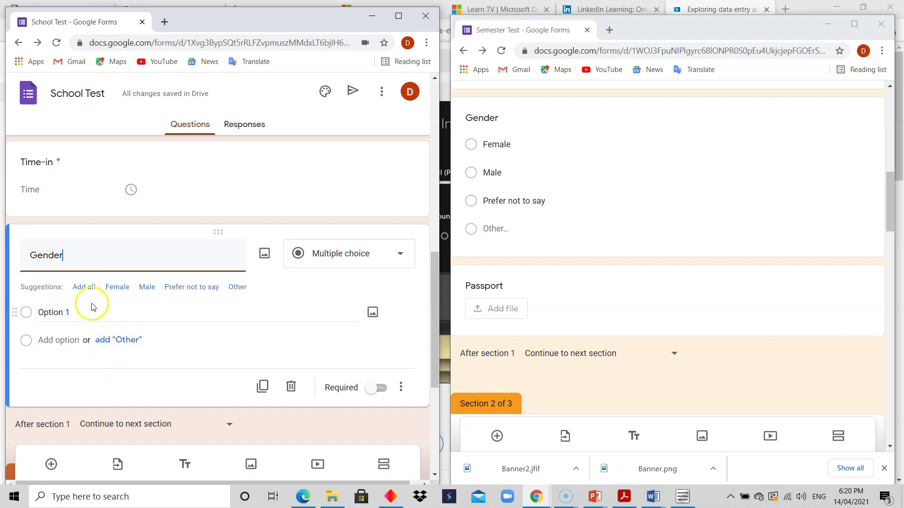
Step: Apply the suggested gender choices, then delete the Male, Prefer not to say and Other entries
left_click(85, 287)
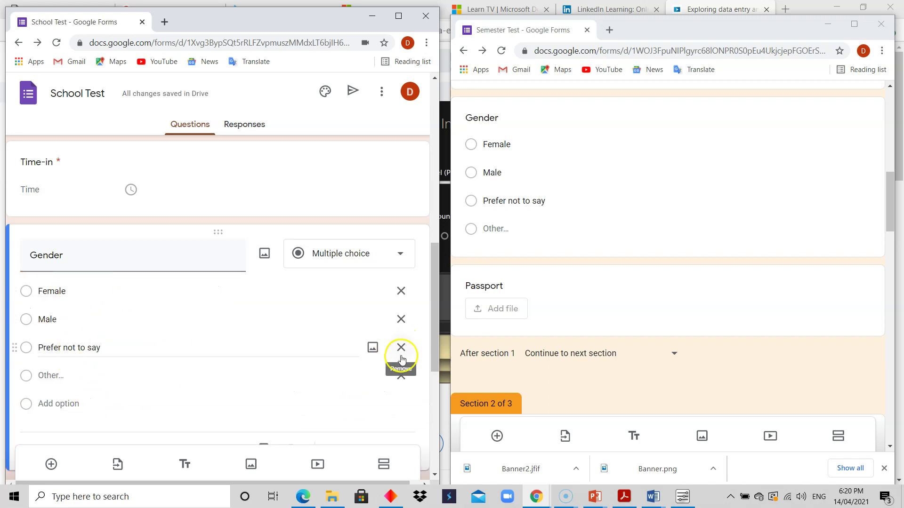
left_click(401, 375)
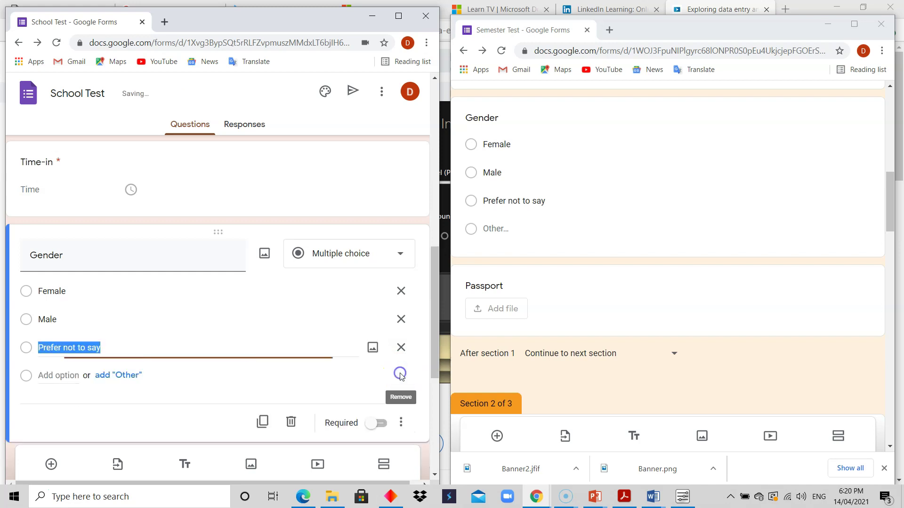
left_click(400, 348)
left_click(405, 325)
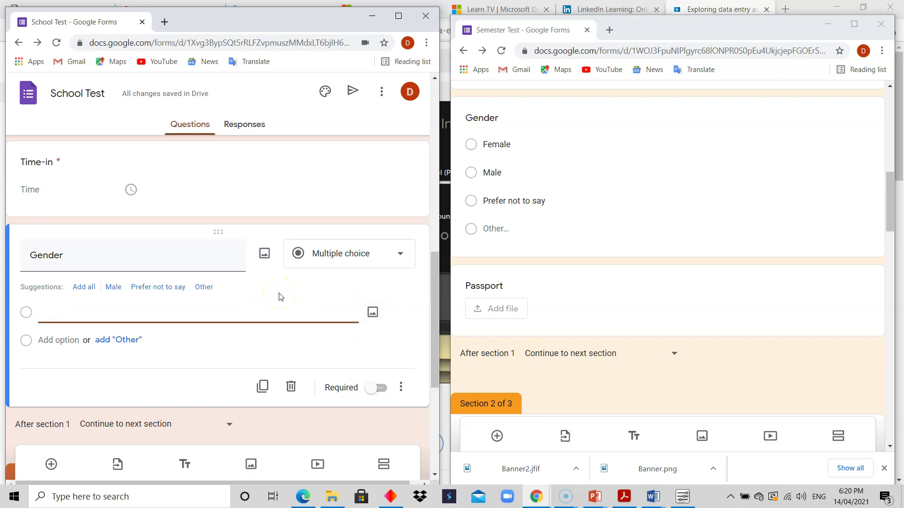
left_click(335, 354)
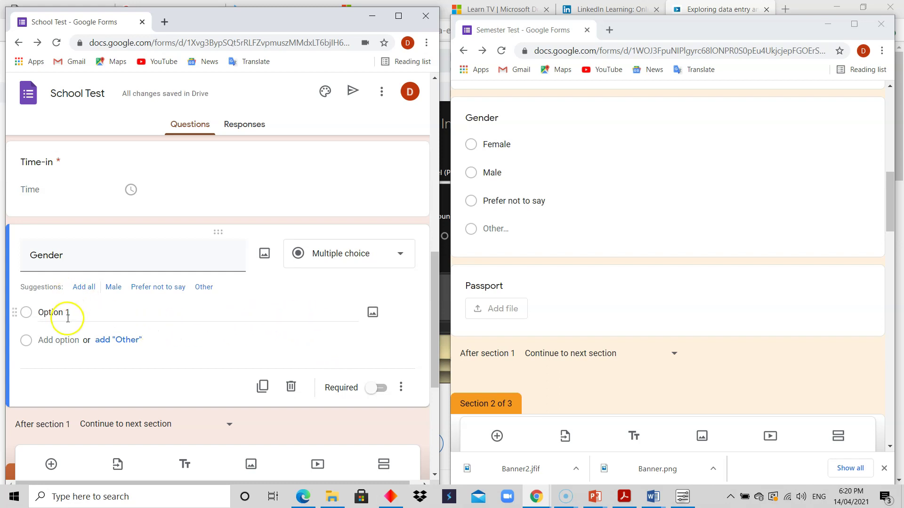
Step: Enter choices Female, Male and Prefer not to say, add Other, and delete the extra Option 4
left_click(86, 309)
type("Female")
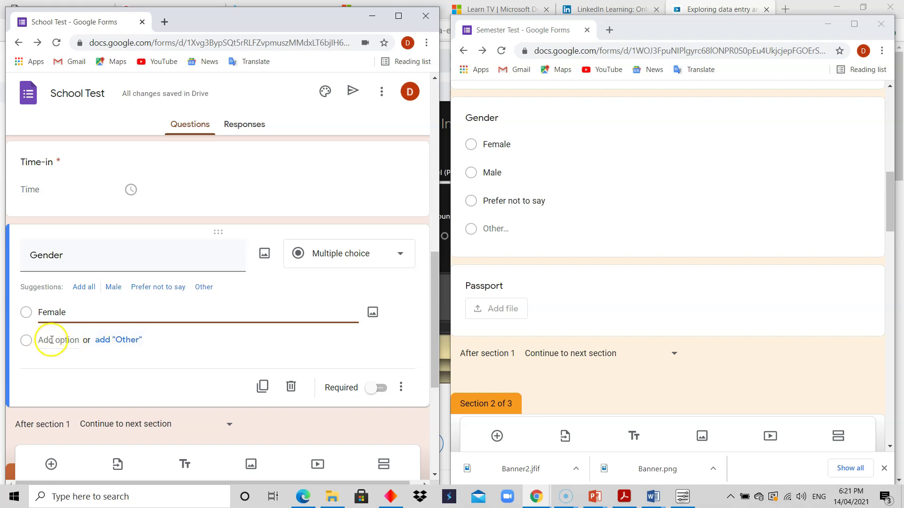
left_click(51, 339)
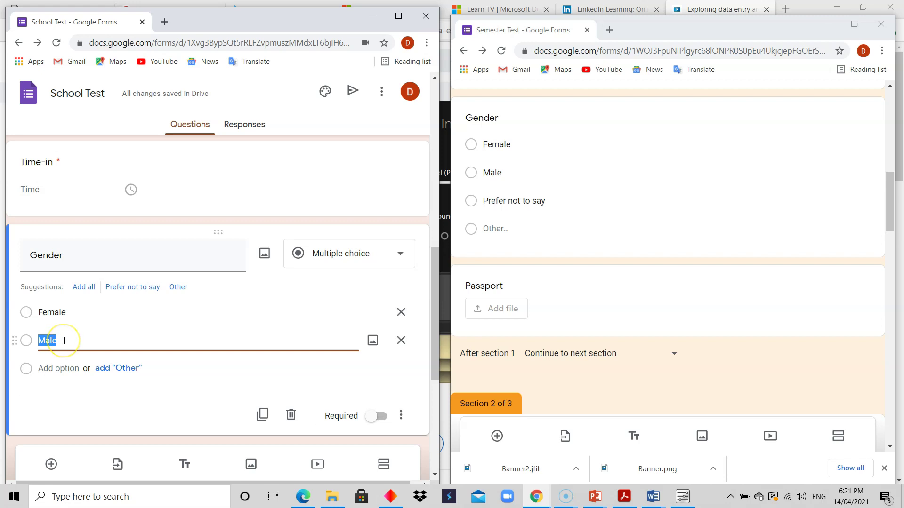
type("Male")
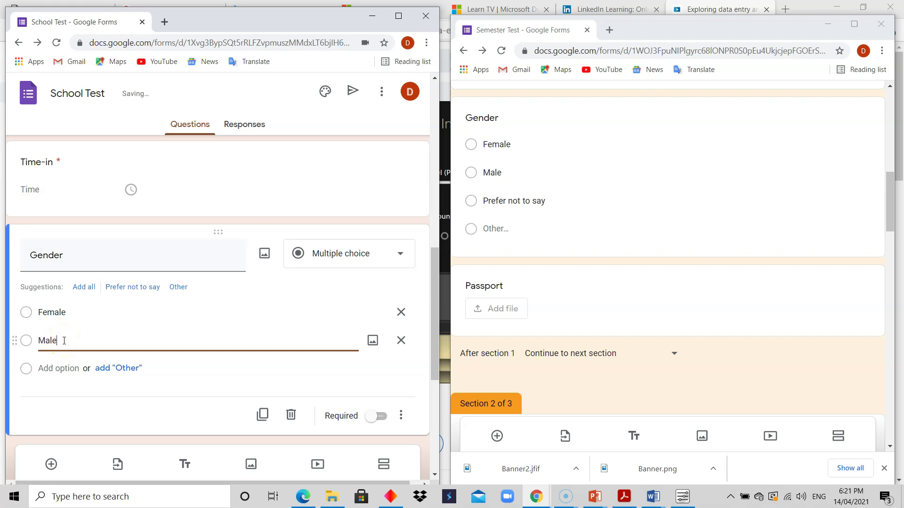
left_click(58, 368)
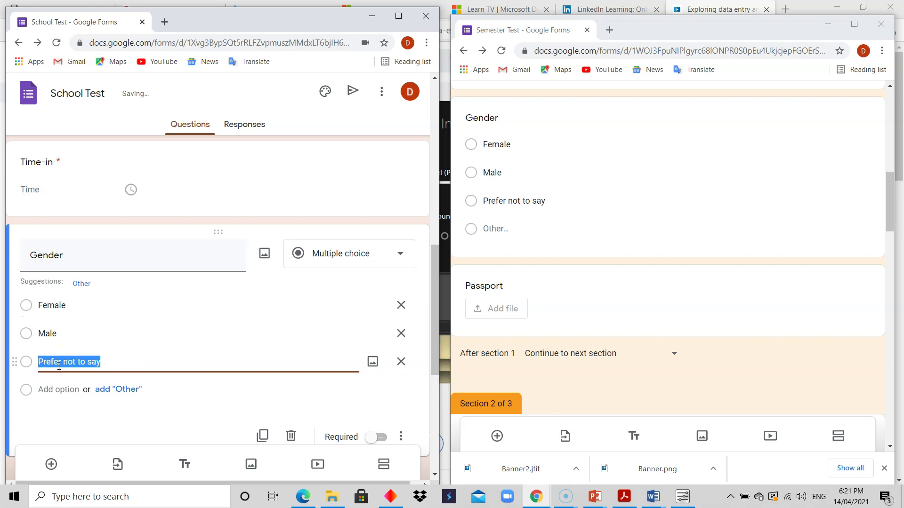
left_click(123, 364)
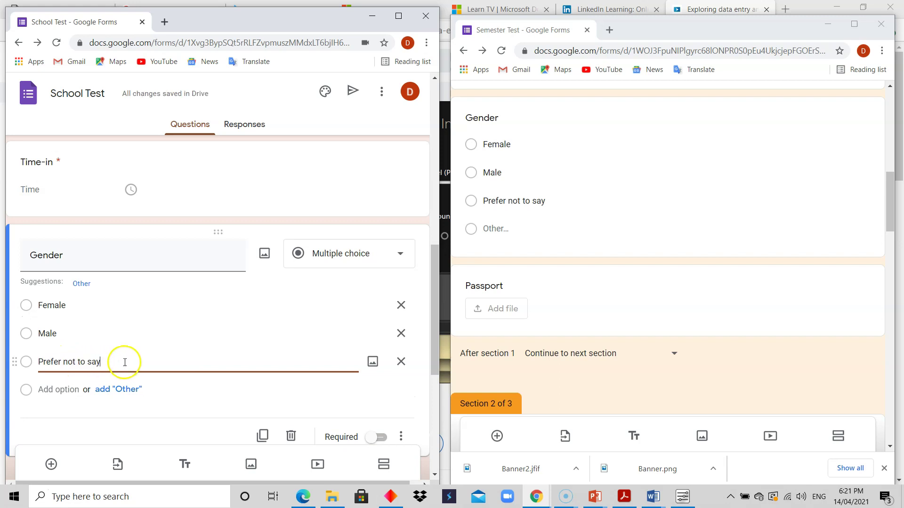
left_click(59, 390)
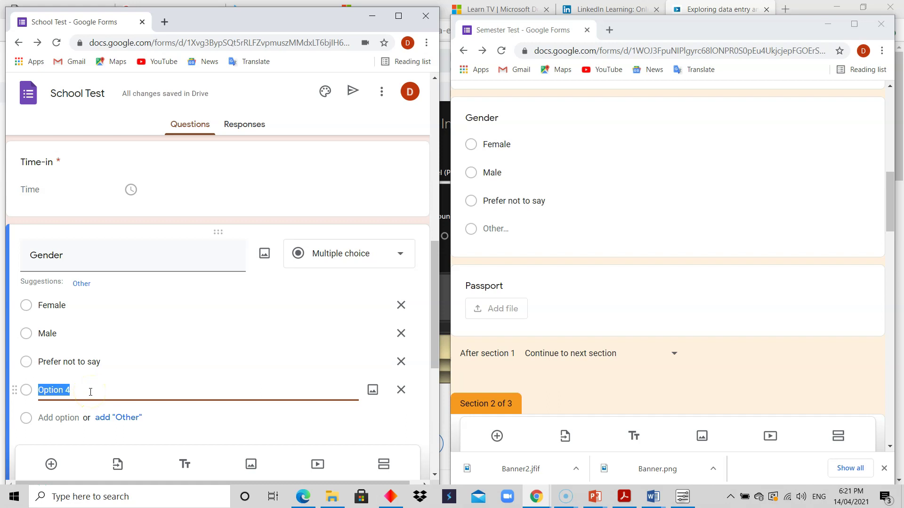
left_click(118, 418)
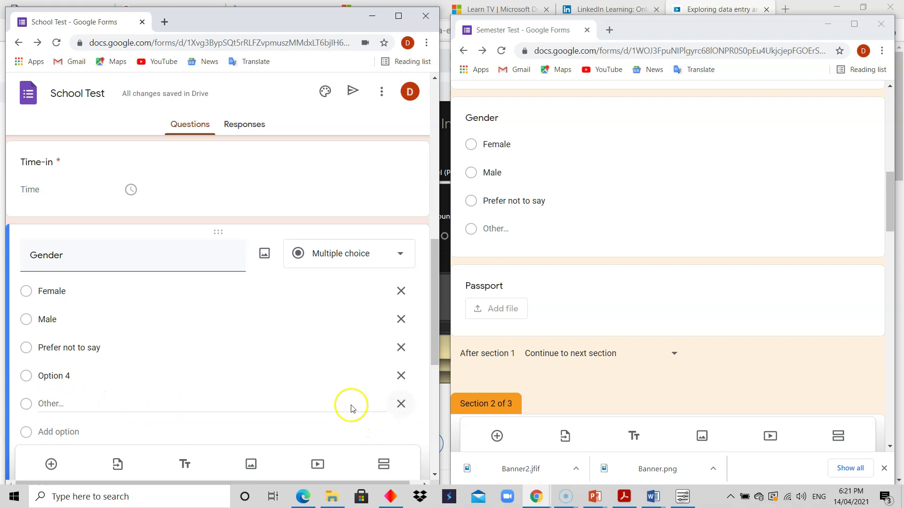
left_click(403, 376)
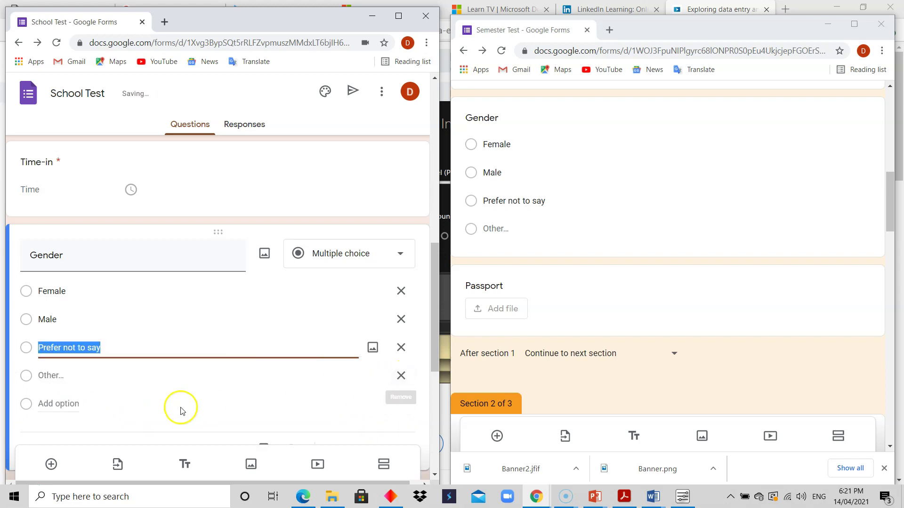
left_click(181, 409)
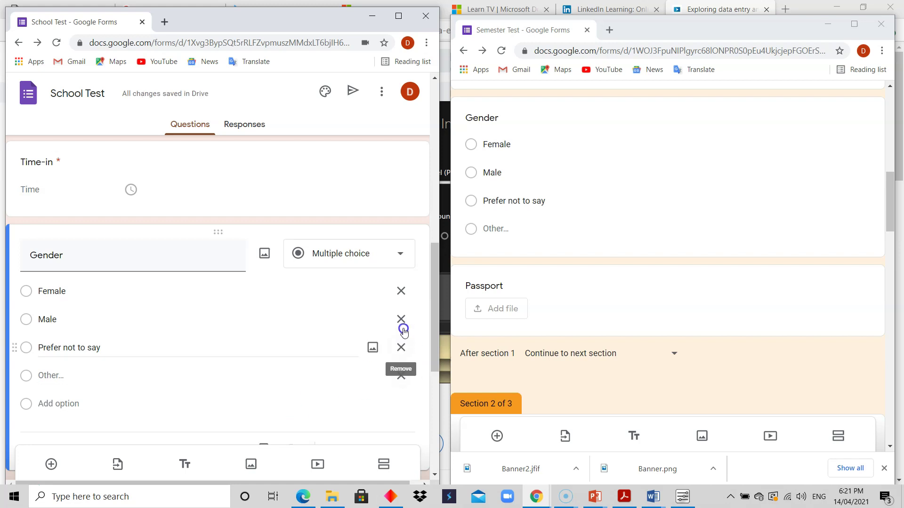
Step: Make the Gender question required
left_click_drag(436, 332, 431, 357)
left_click(392, 374)
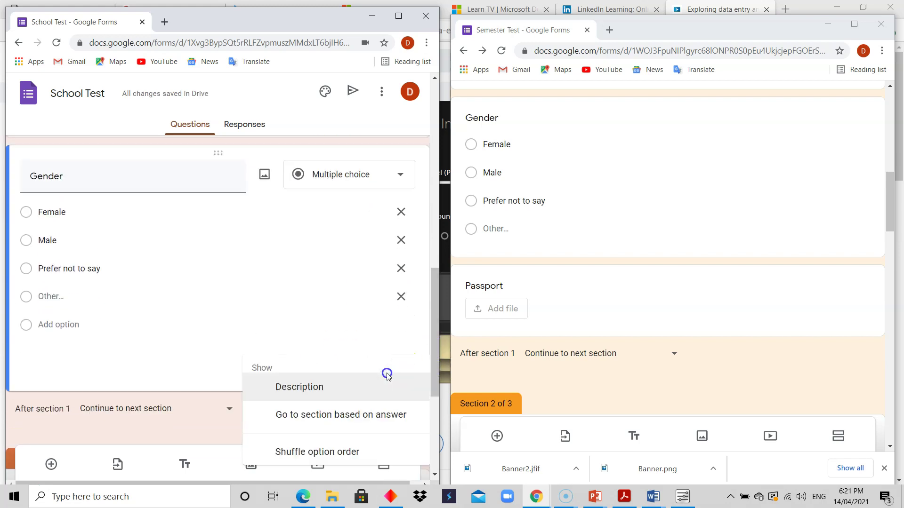
left_click(327, 343)
left_click(381, 375)
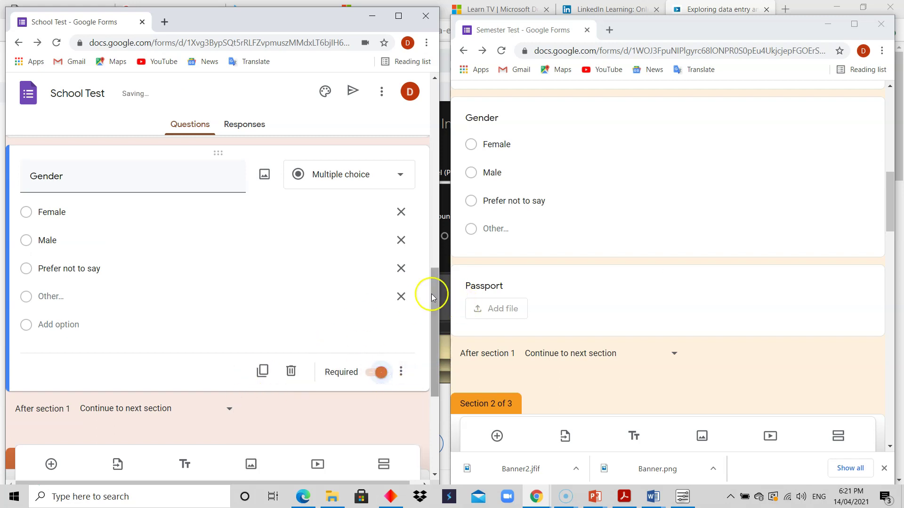
left_click_drag(436, 315, 436, 330)
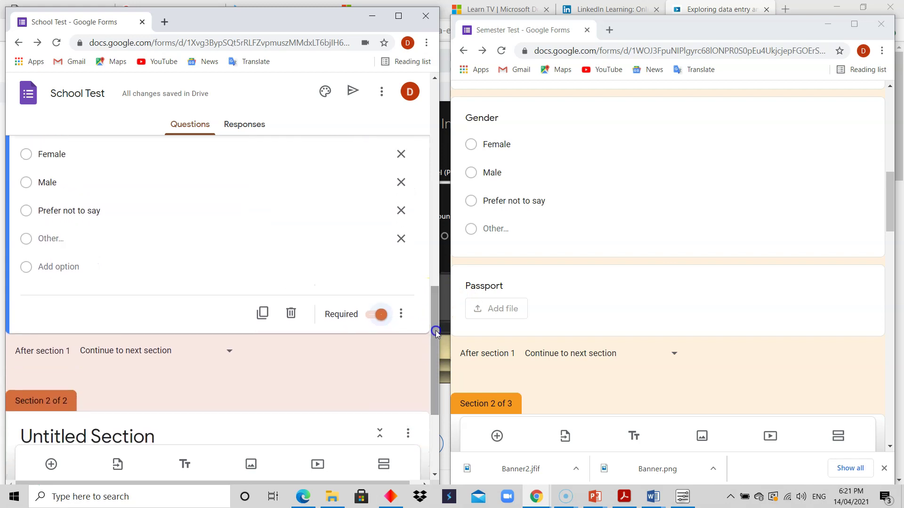
Step: Add a question titled Passport below Gender and set its type to File upload
left_click(51, 464)
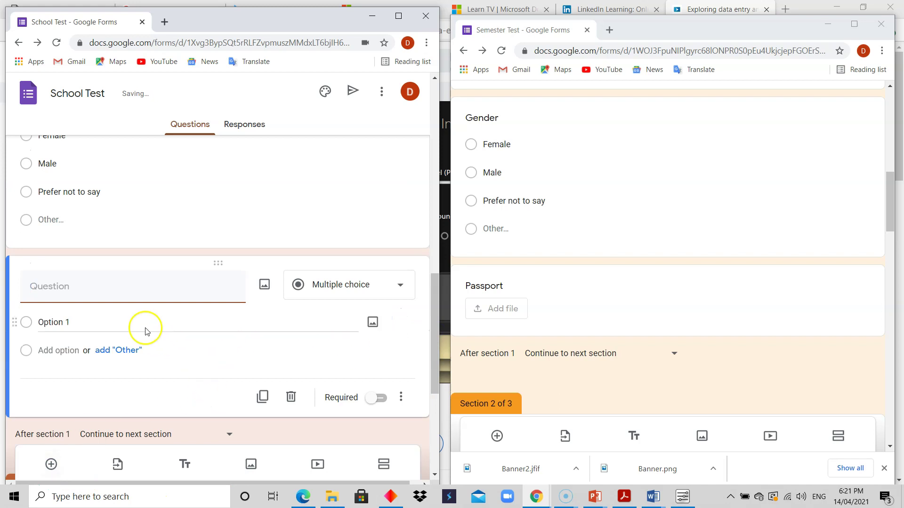
type("Pass")
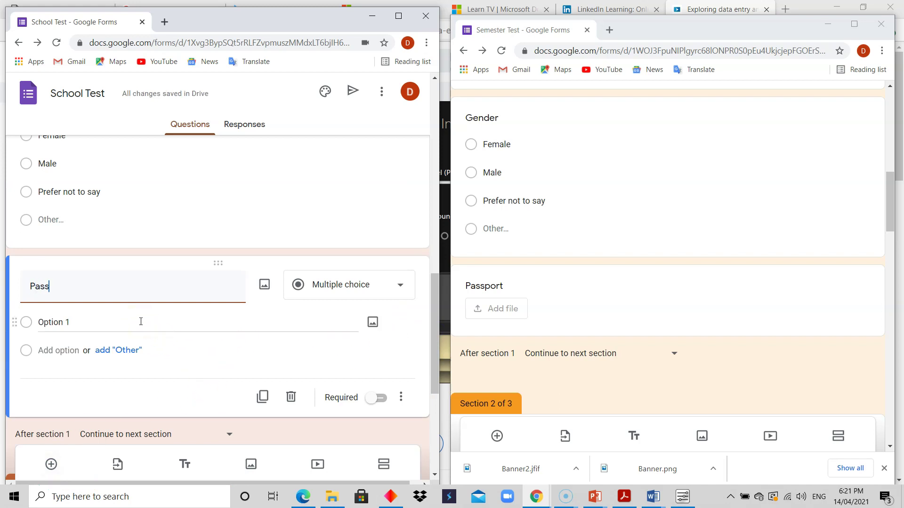
type("port")
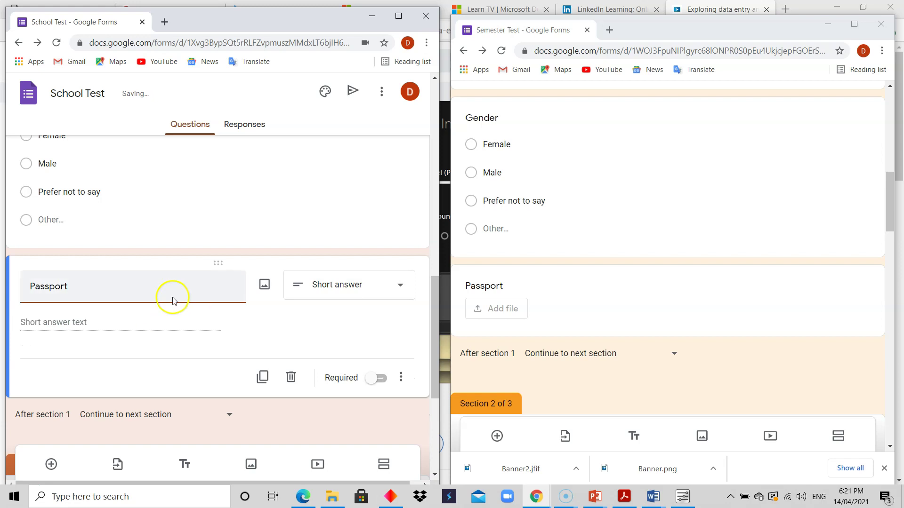
left_click(400, 287)
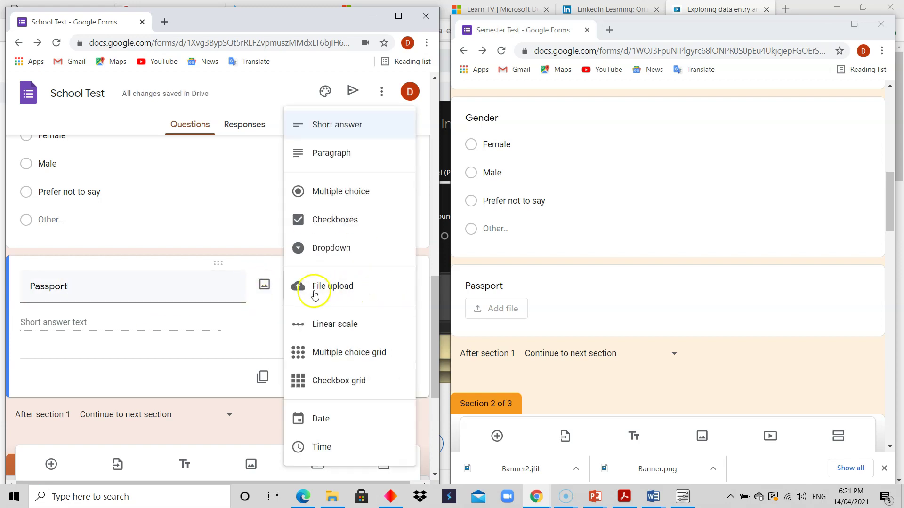
left_click(324, 289)
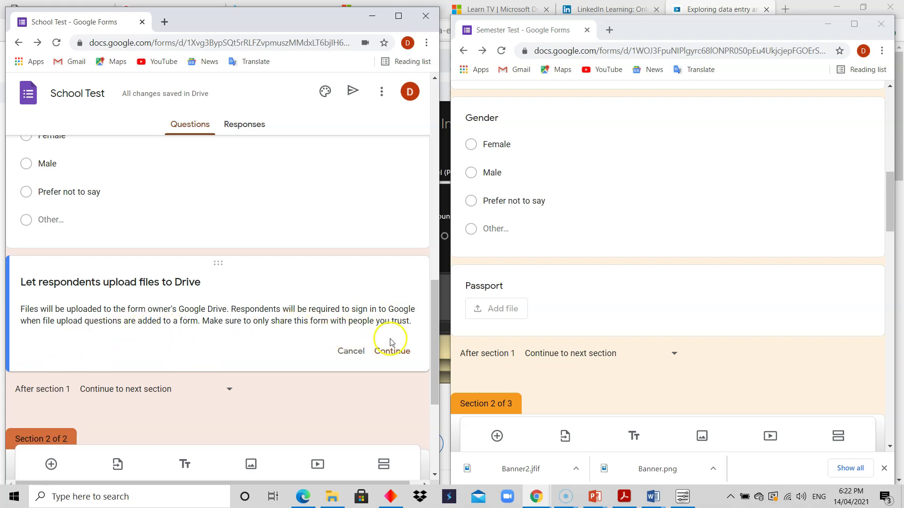
Step: Accept the Drive upload notice and restrict Passport uploads to Image files only
left_click(394, 352)
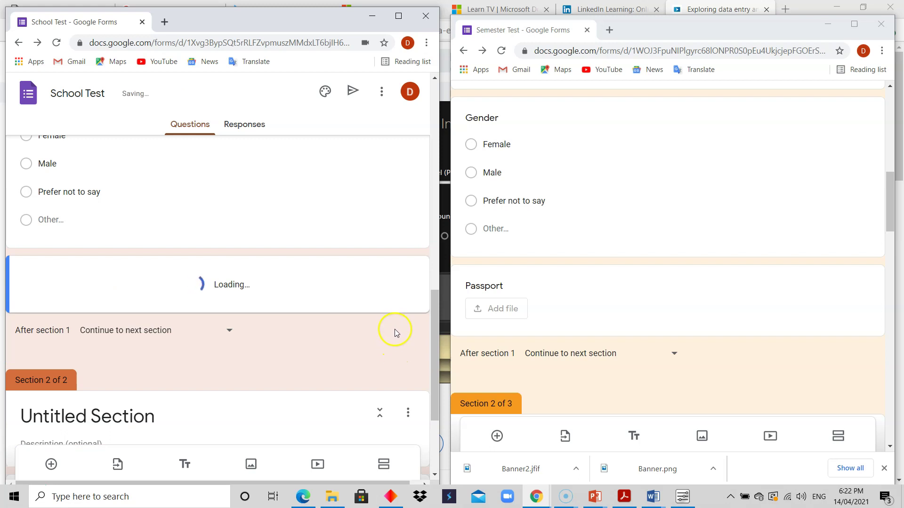
left_click_drag(433, 303, 440, 340)
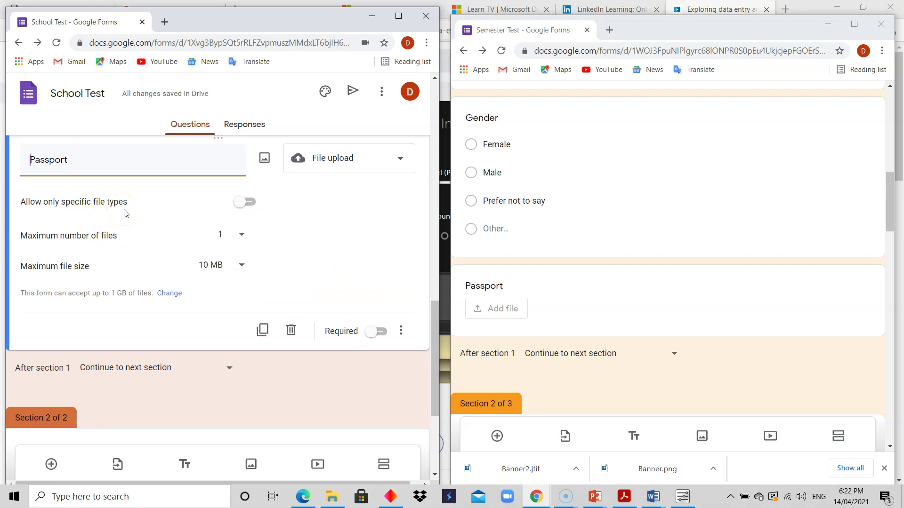
left_click(248, 202)
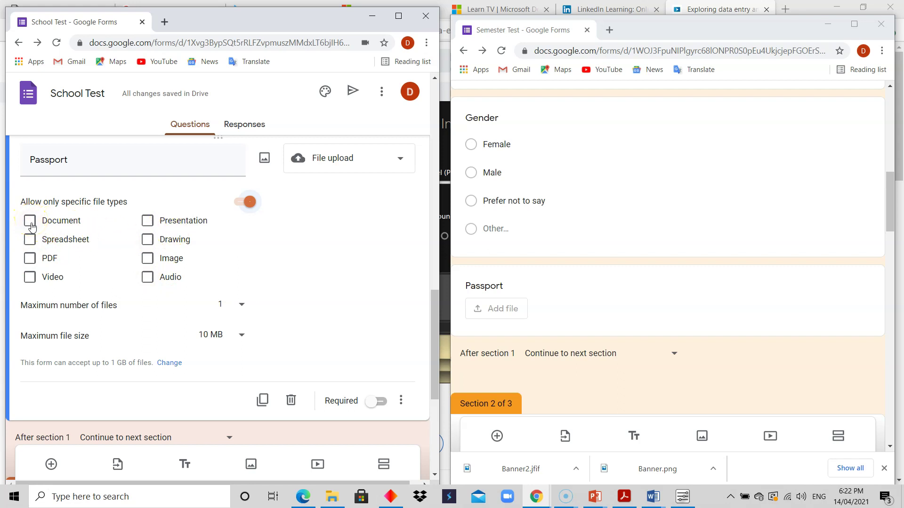
left_click(147, 258)
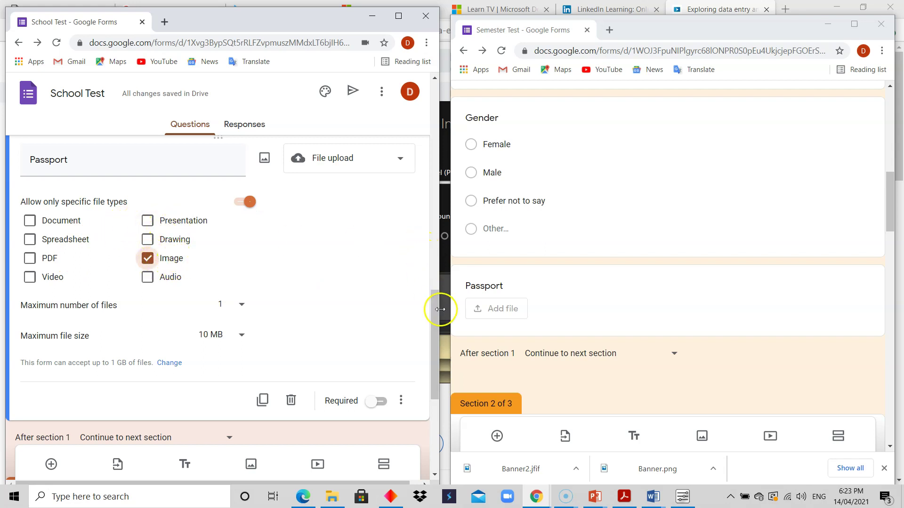
Step: Set the Passport question's maximum file size to 1 MB
left_click_drag(432, 307, 432, 314)
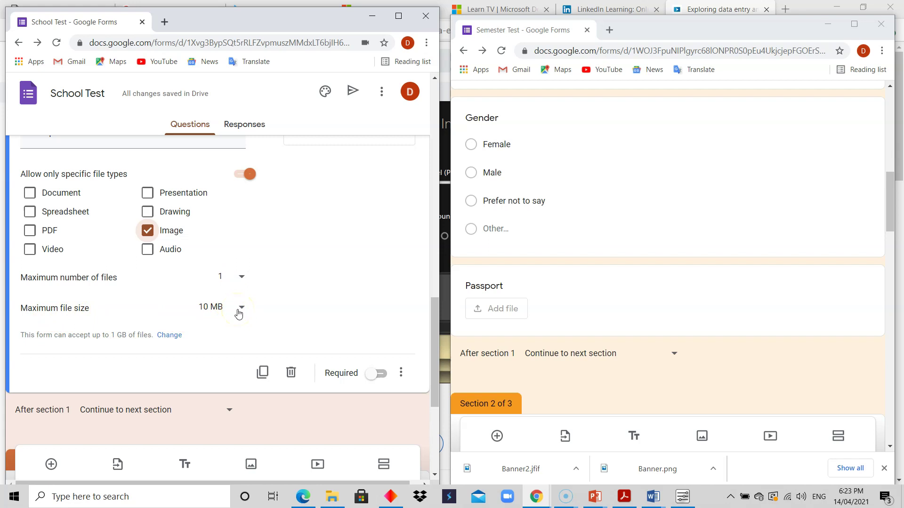
left_click_drag(433, 315, 433, 308)
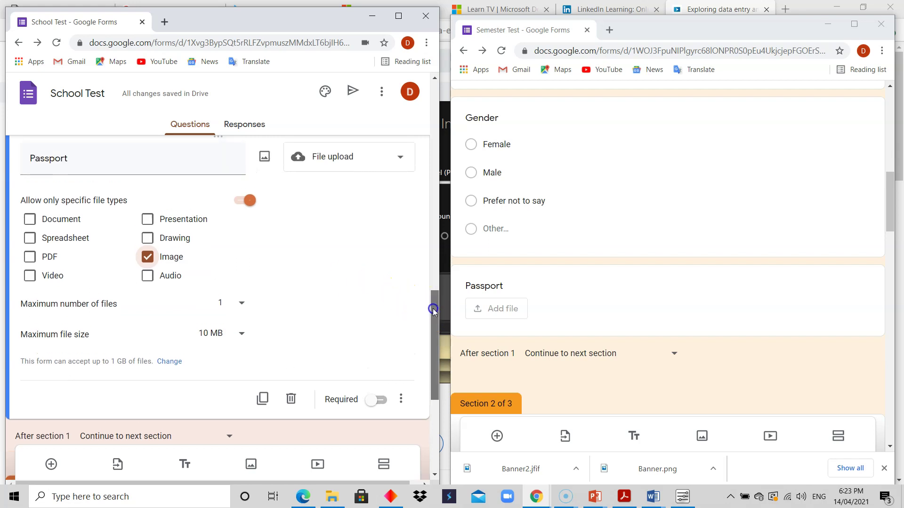
left_click(240, 333)
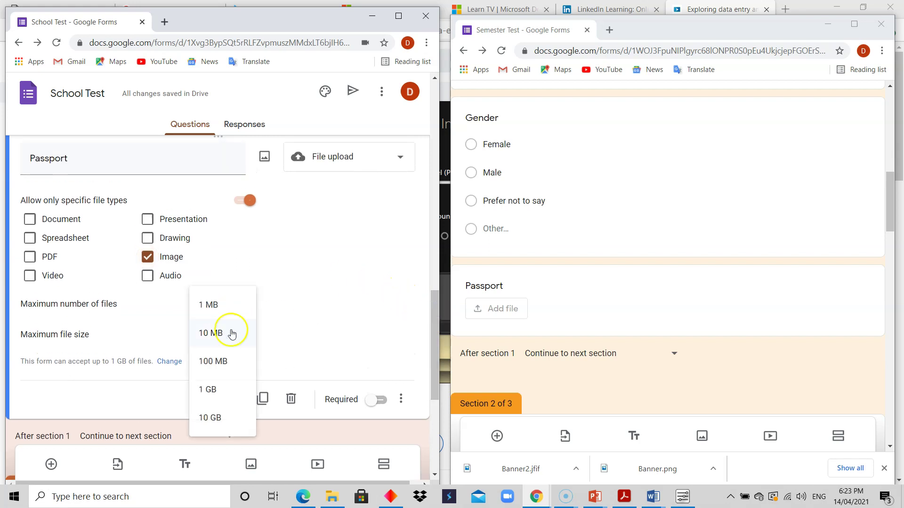
left_click(215, 306)
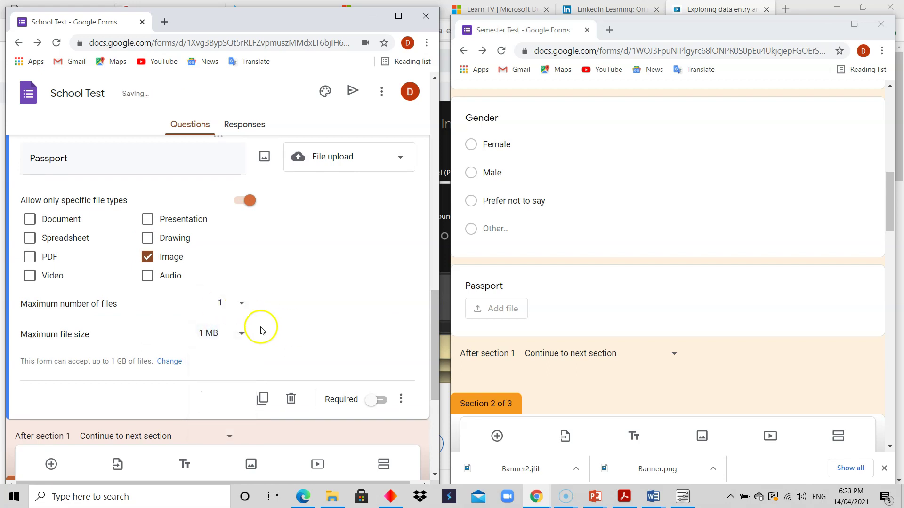
left_click_drag(433, 329, 433, 344)
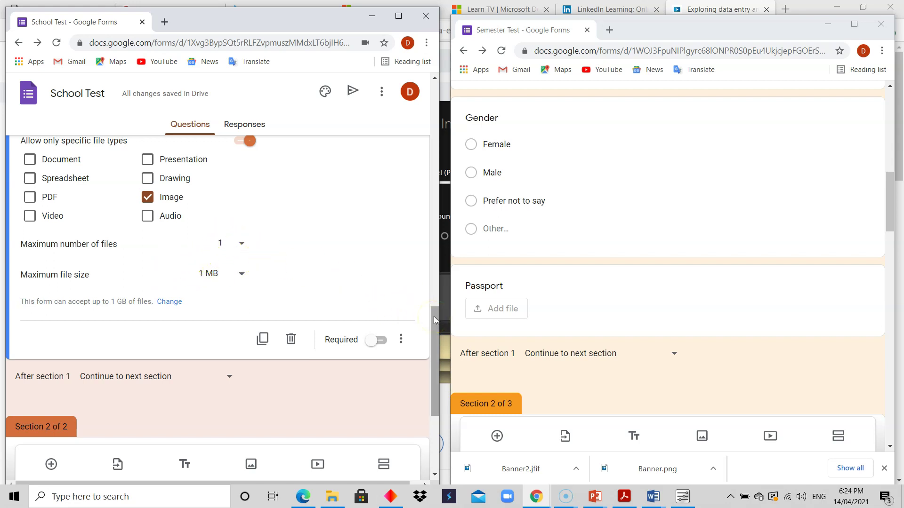
Step: Keep the Passport maximum number of files at 1 and mark the question required
left_click_drag(433, 316, 431, 292)
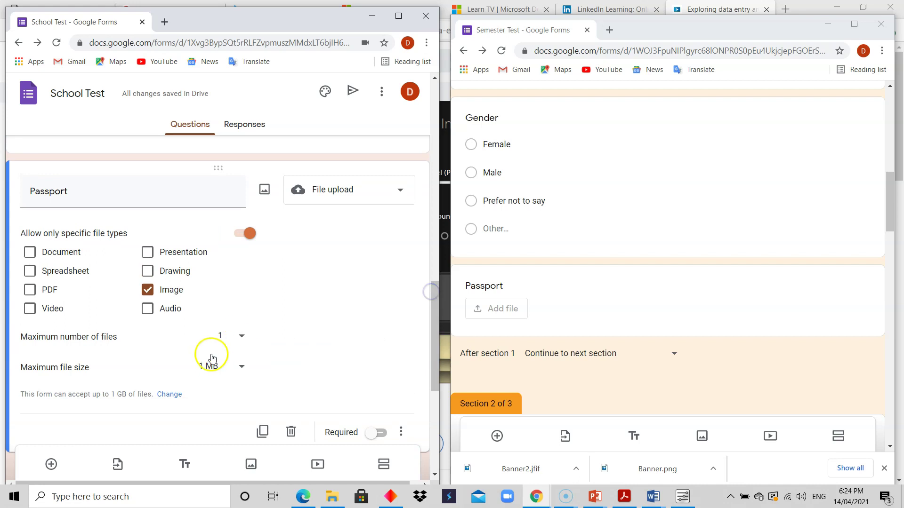
left_click(242, 339)
left_click(291, 334)
left_click_drag(438, 290, 424, 306)
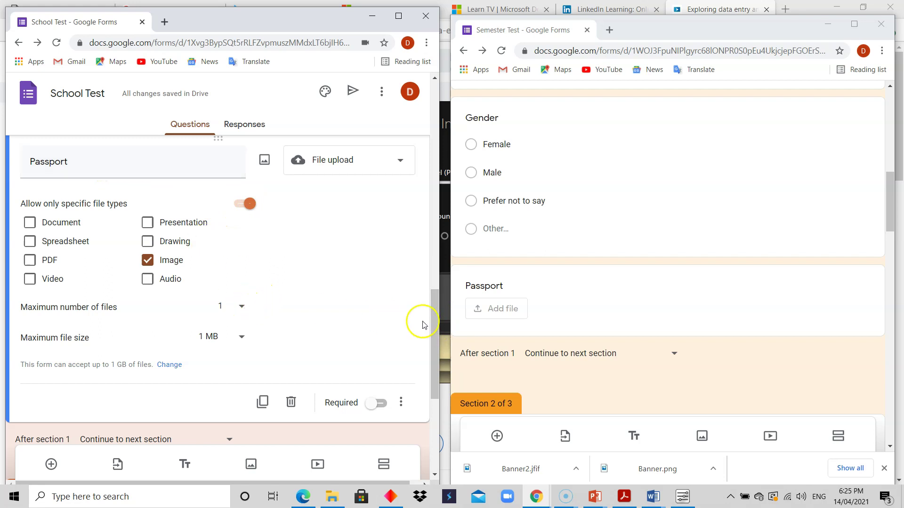
left_click_drag(435, 325, 435, 325)
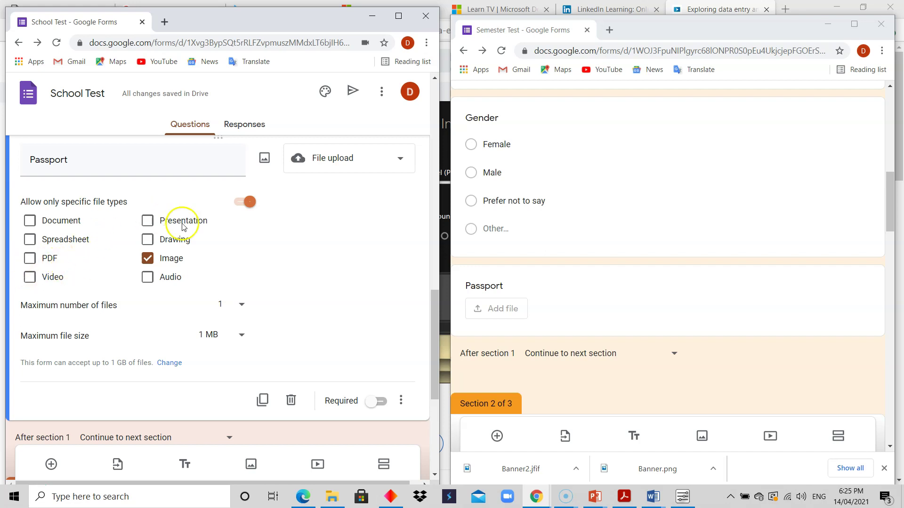
left_click_drag(436, 330, 437, 344)
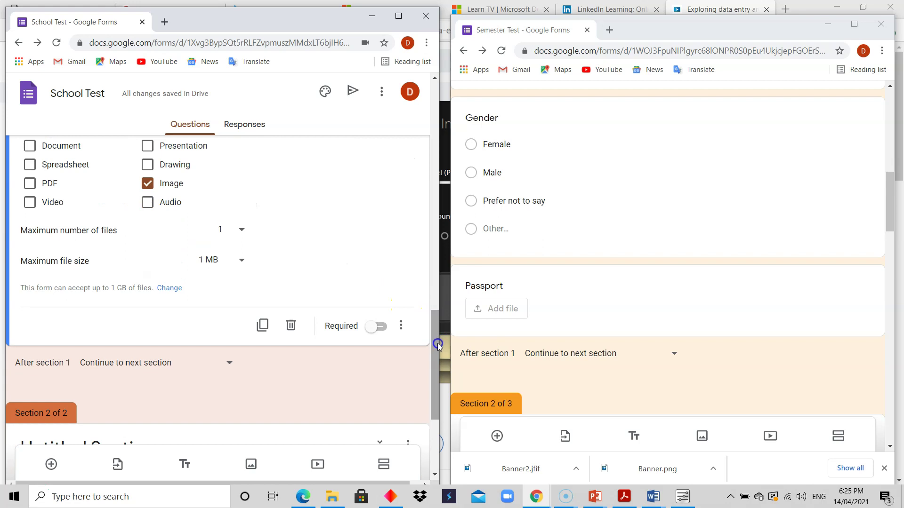
left_click(384, 326)
left_click_drag(436, 322, 456, 350)
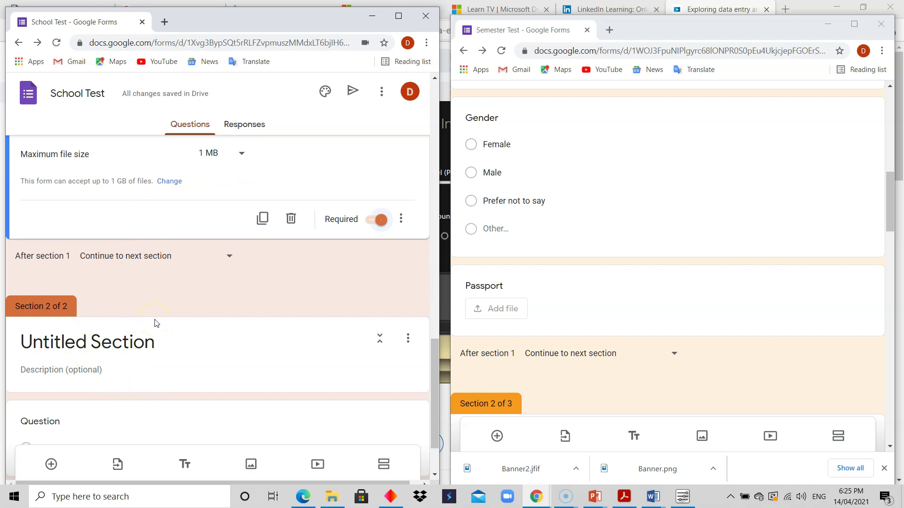
left_click(232, 258)
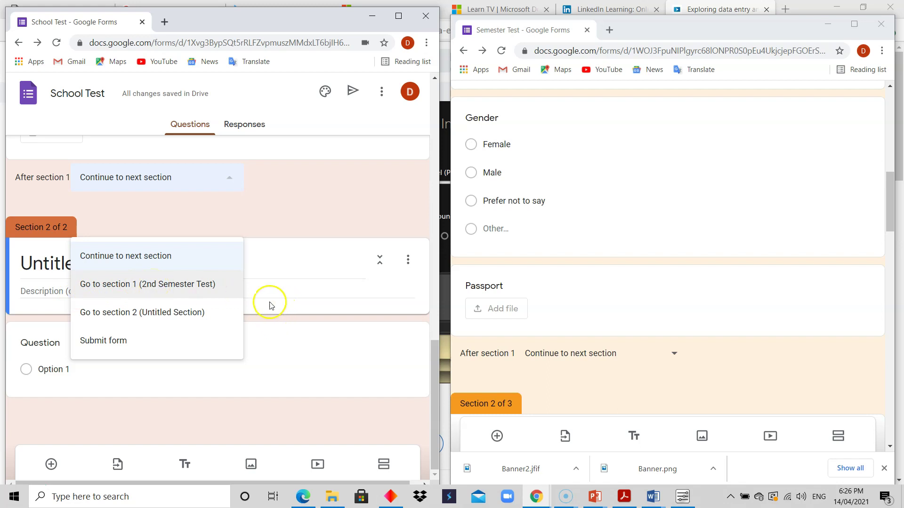
left_click(254, 207)
left_click(229, 189)
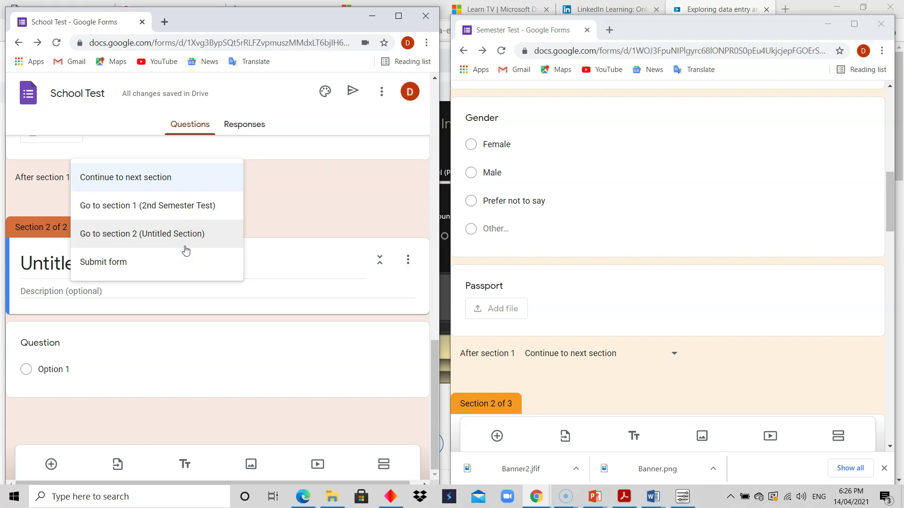
left_click(36, 181)
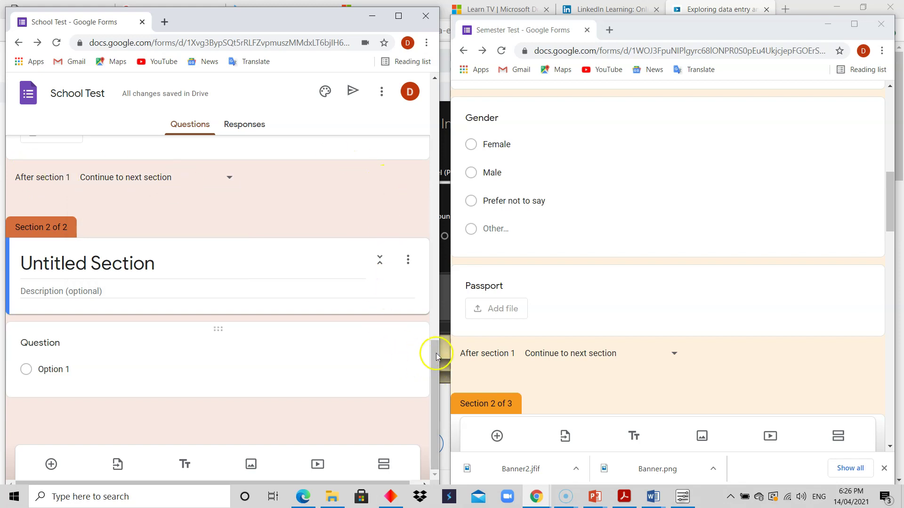
left_click_drag(889, 202, 899, 255)
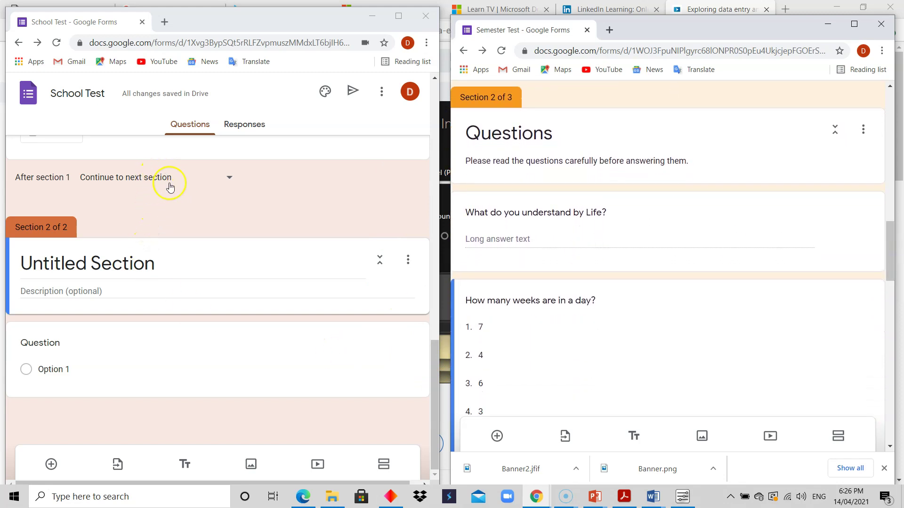
left_click(127, 288)
Step: Title section 2 'Questions' with description 'Please read the questions carefully before answering them.'
left_click(133, 268)
left_click(133, 267)
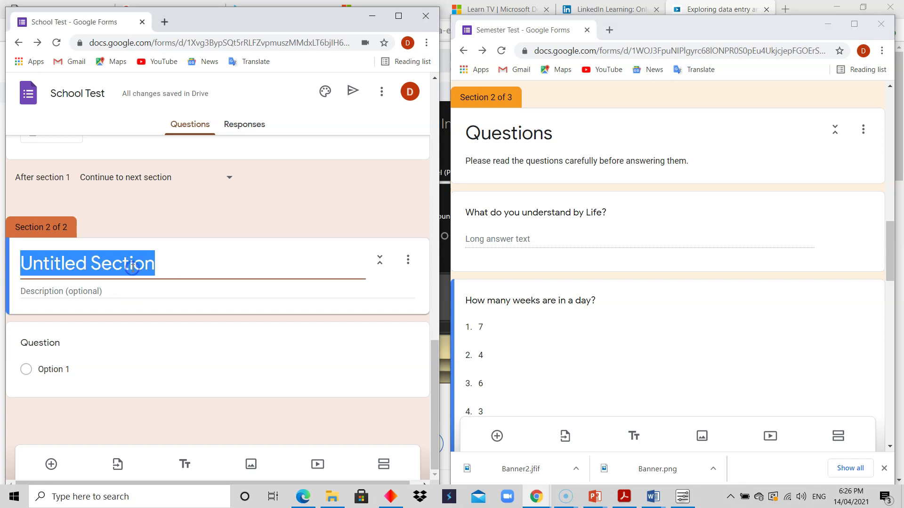
type("Q")
type("uestions")
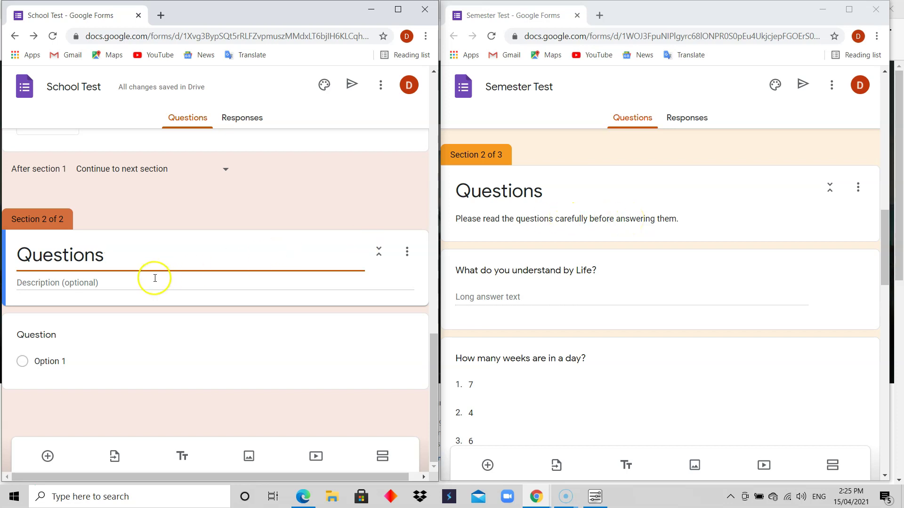
left_click(152, 280)
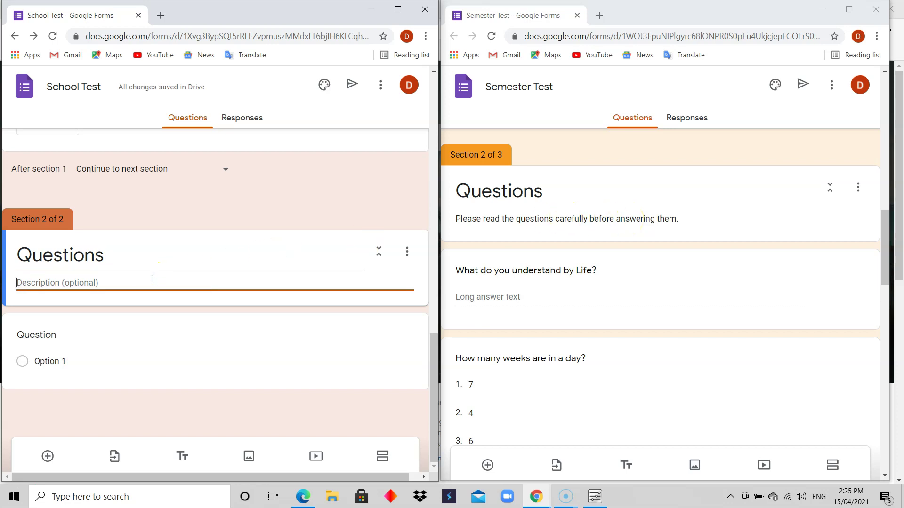
type("P")
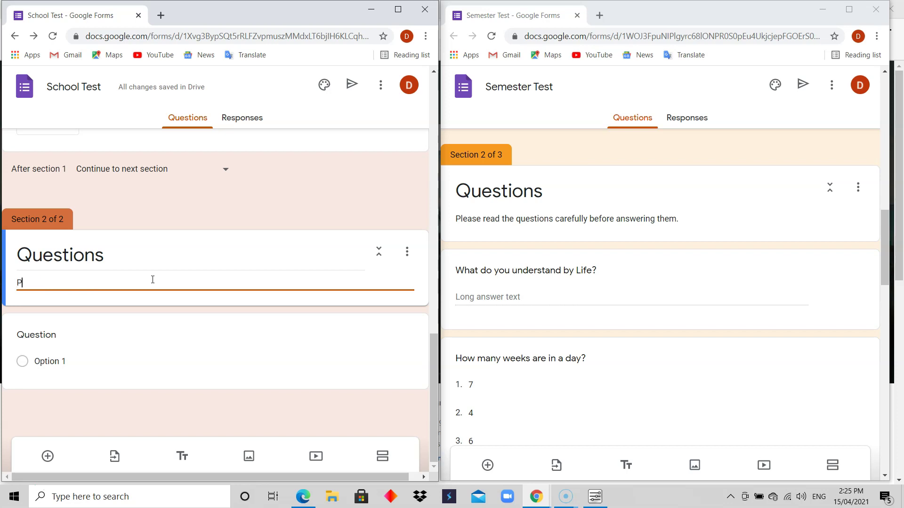
type("lease read the")
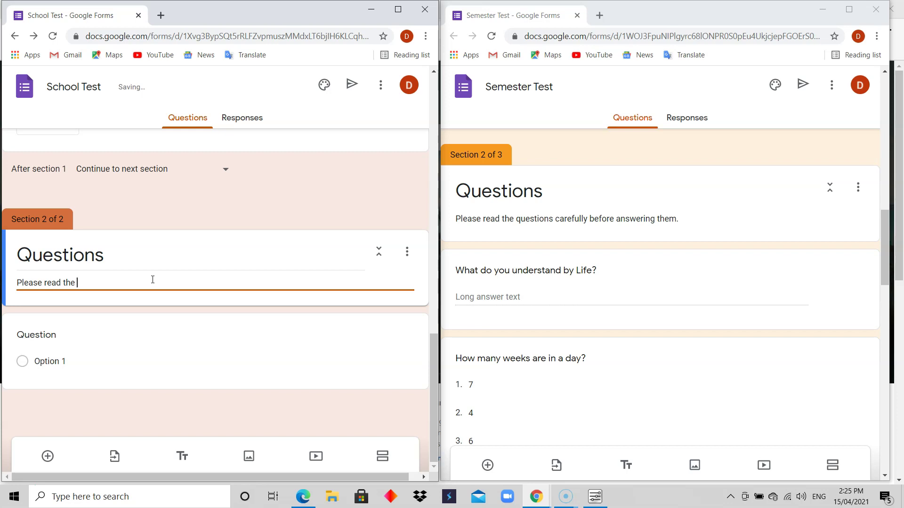
type(" questions carefully before ansering them")
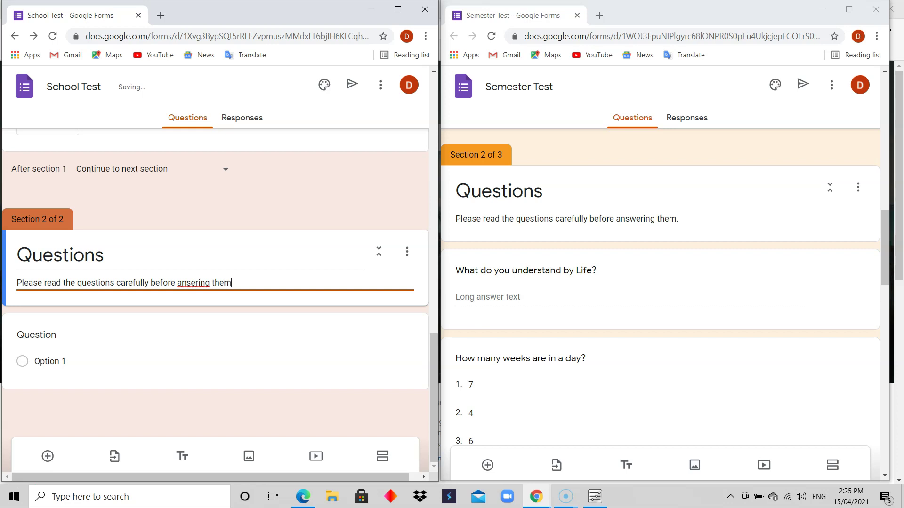
key("BackSpace")
key("BackSpace")
key("BackSpace")
key("BackSpace")
key("BackSpace")
key("BackSpace")
key("BackSpace")
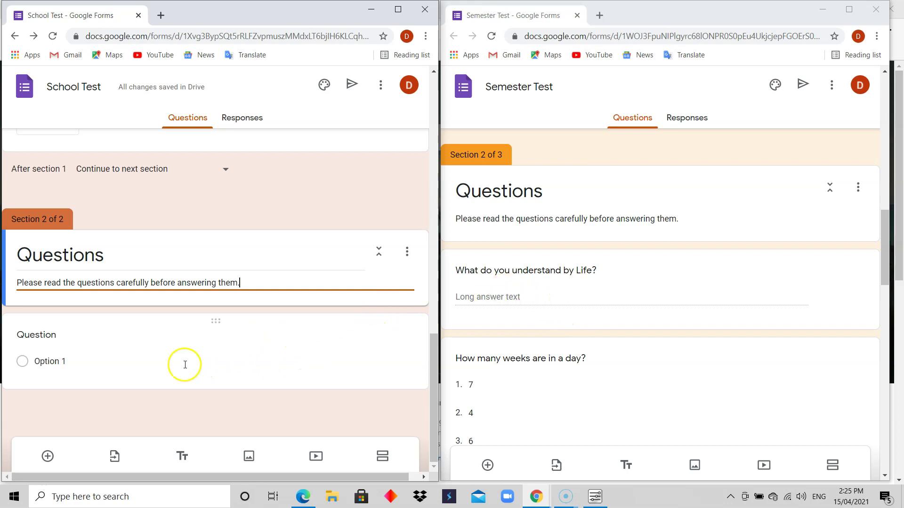
Step: Write the question 'What do you understand by life?', fixing the misspelled 'understand'
left_click(72, 360)
left_click(76, 345)
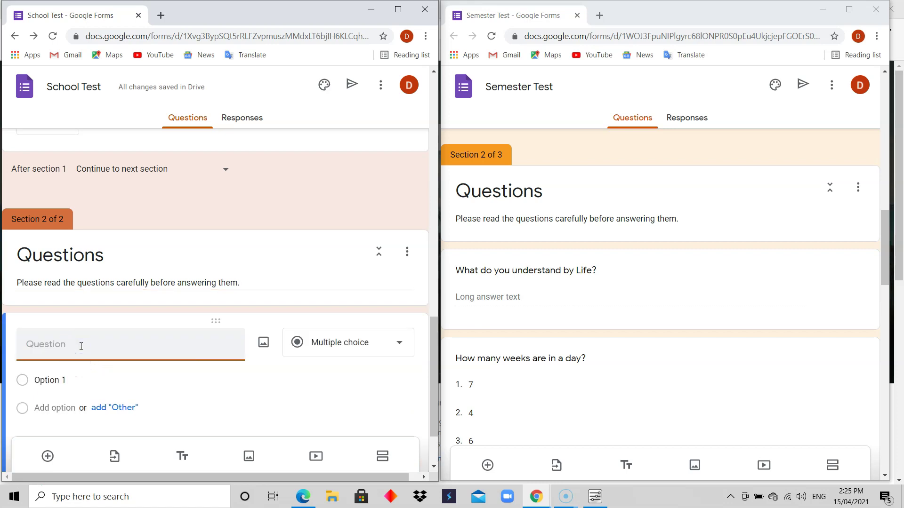
type("What do you unstand by")
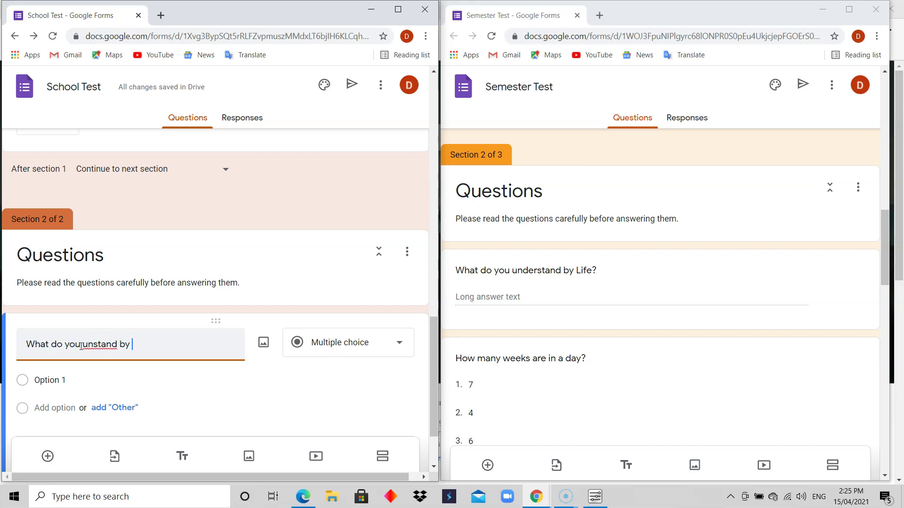
left_click(81, 346)
left_click(92, 347)
type("der")
left_click(161, 344)
type("li")
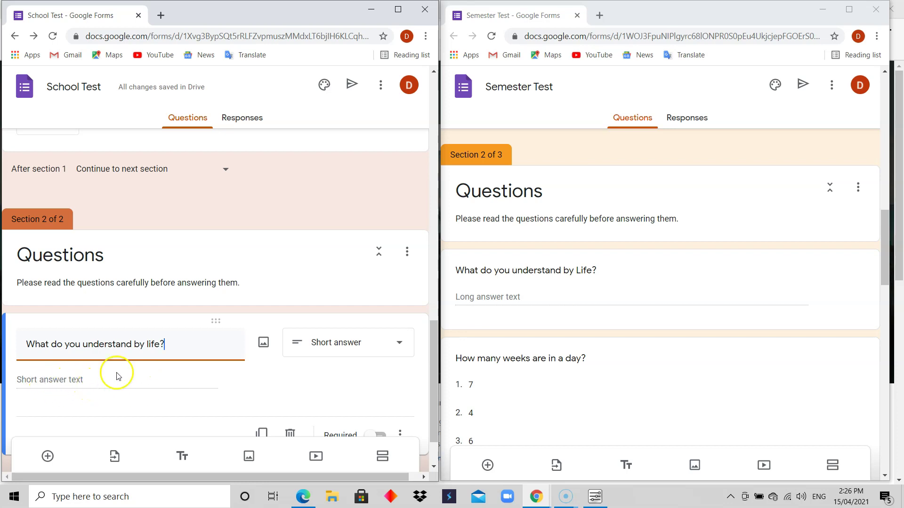
Step: Change the life question's type to Paragraph for a long answer
left_click(394, 349)
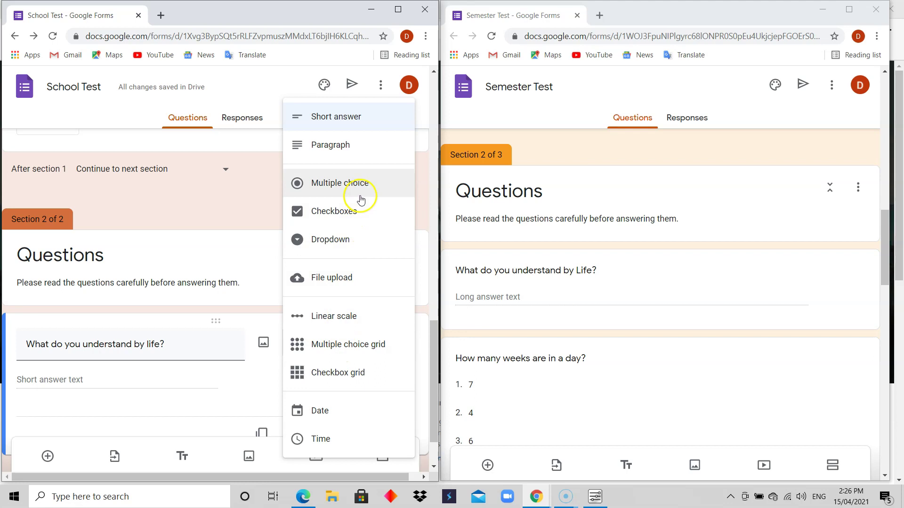
left_click(354, 150)
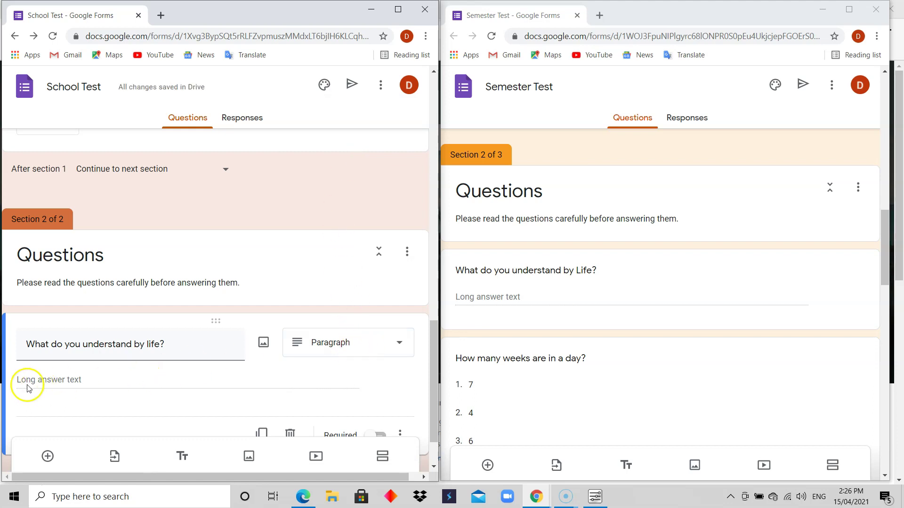
left_click(124, 387)
left_click(887, 246)
left_click_drag(887, 246, 892, 262)
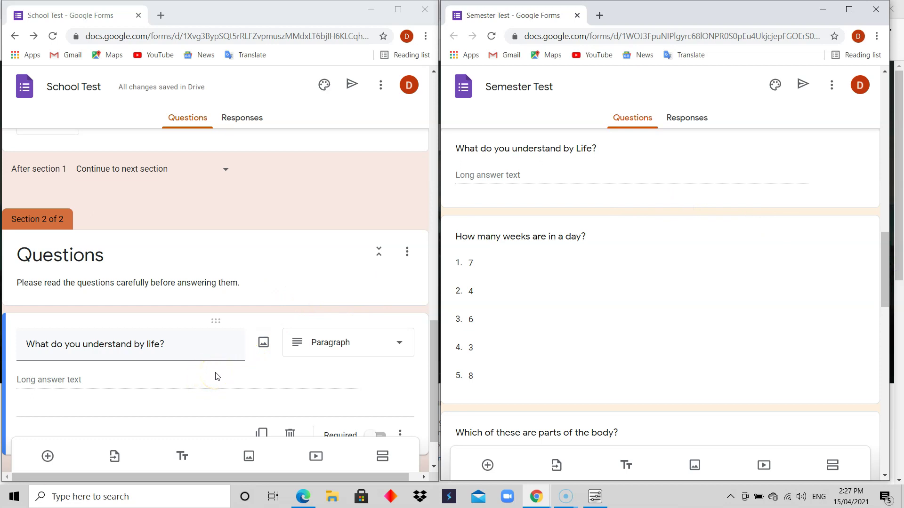
left_click(433, 344)
left_click_drag(433, 344, 431, 365)
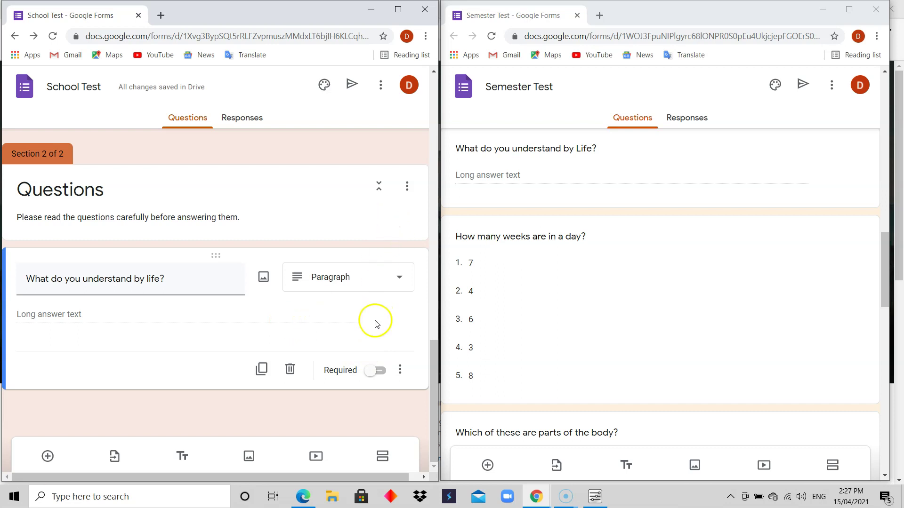
Step: Add a new question reading 'How many weeks are in a day', correcting the typos
left_click(49, 456)
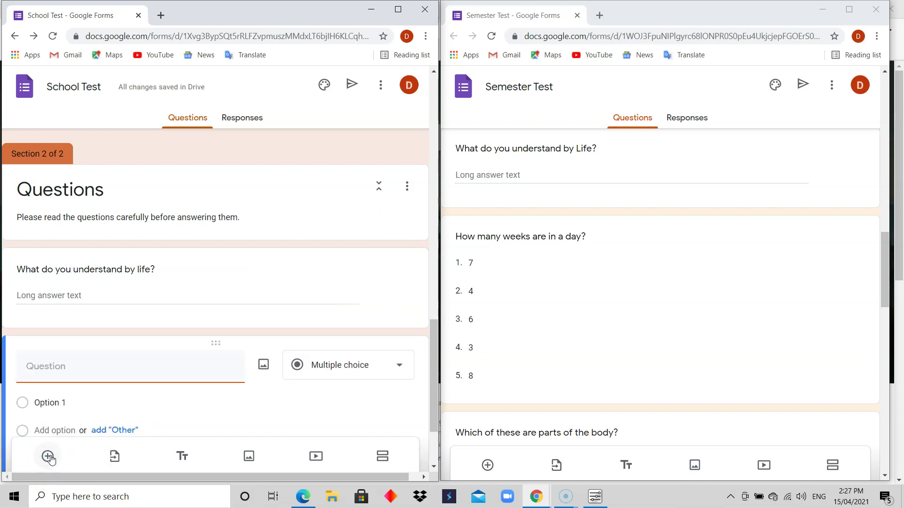
left_click(72, 377)
left_click(72, 377)
type("How many wekk")
key("BackSpace")
key("BackSpace")
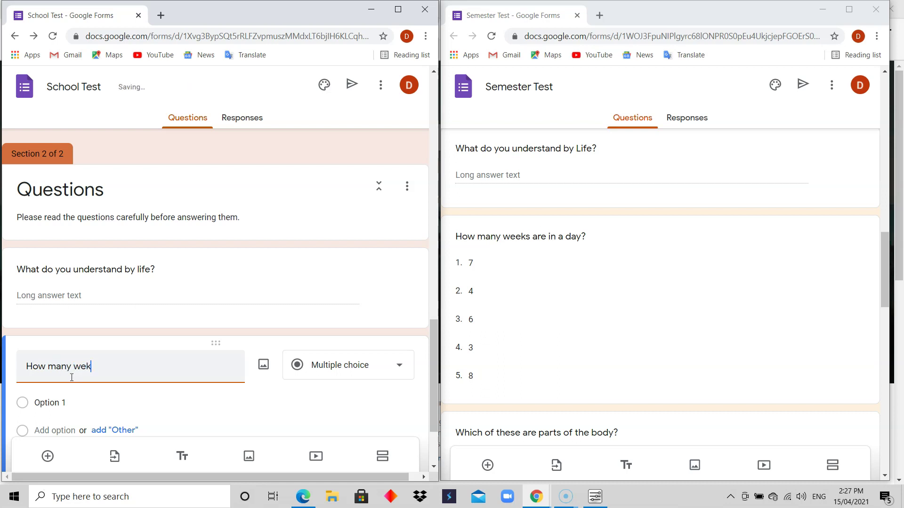
type("eks ae")
key("BackSpace")
type("re in a day?")
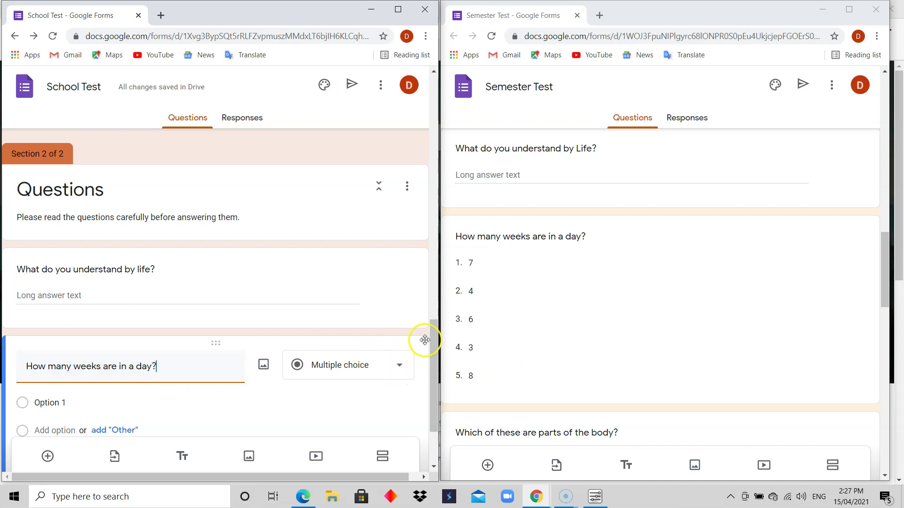
scroll(415, 339, "down", 2)
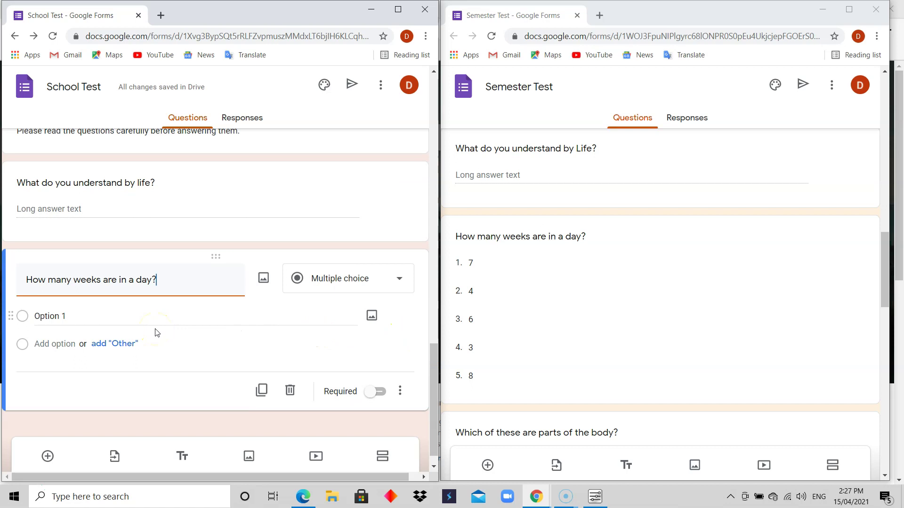
Step: Enter the answer choices 7, 4, 6, 3 and 8
left_click(85, 315)
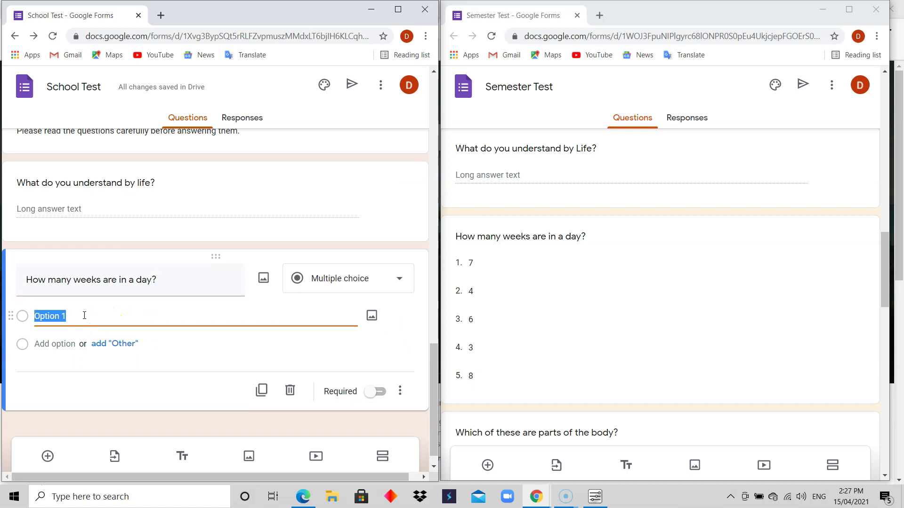
type("7")
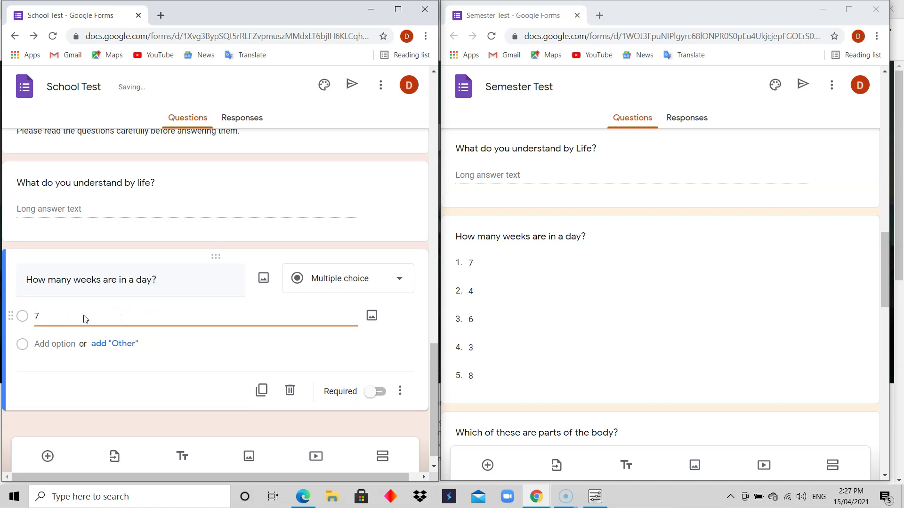
left_click(56, 342)
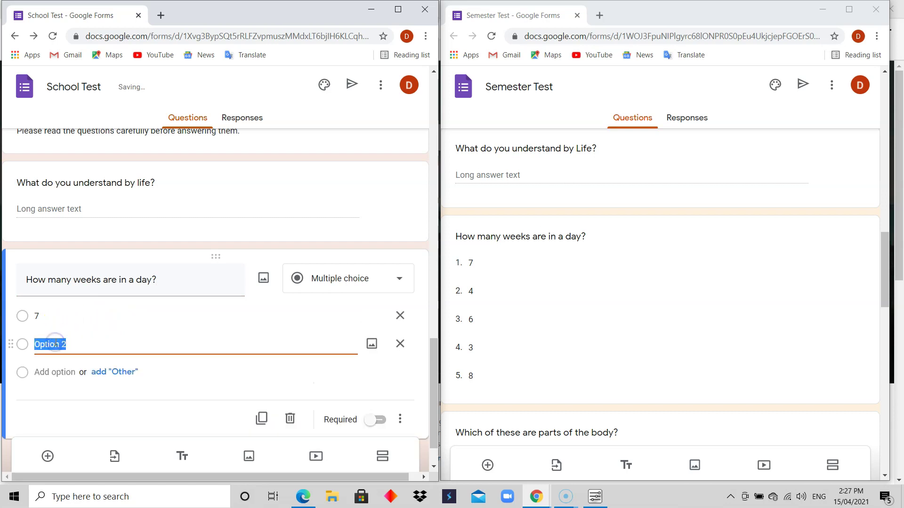
type("4")
left_click(53, 372)
type("6")
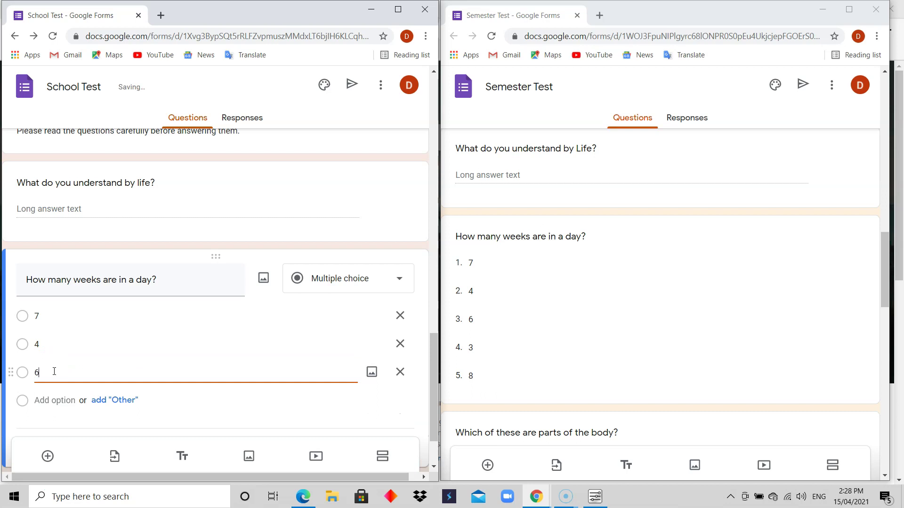
left_click(56, 404)
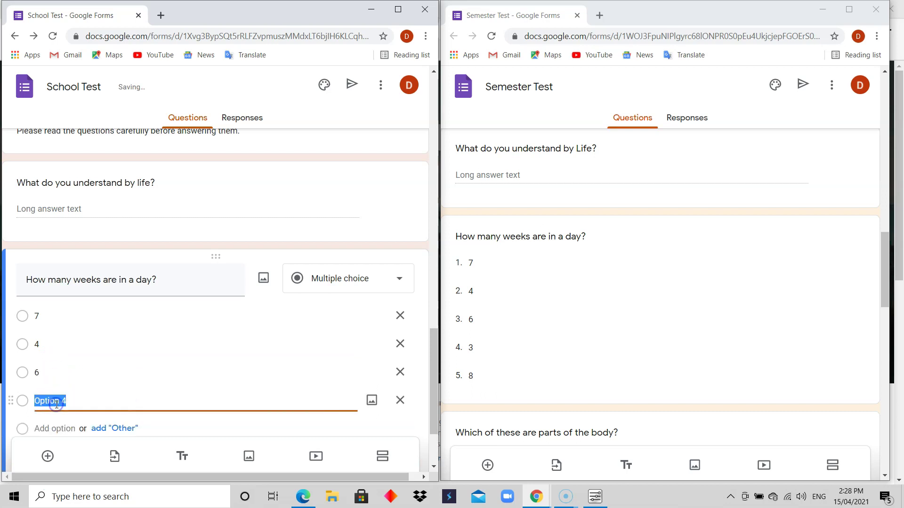
type("3")
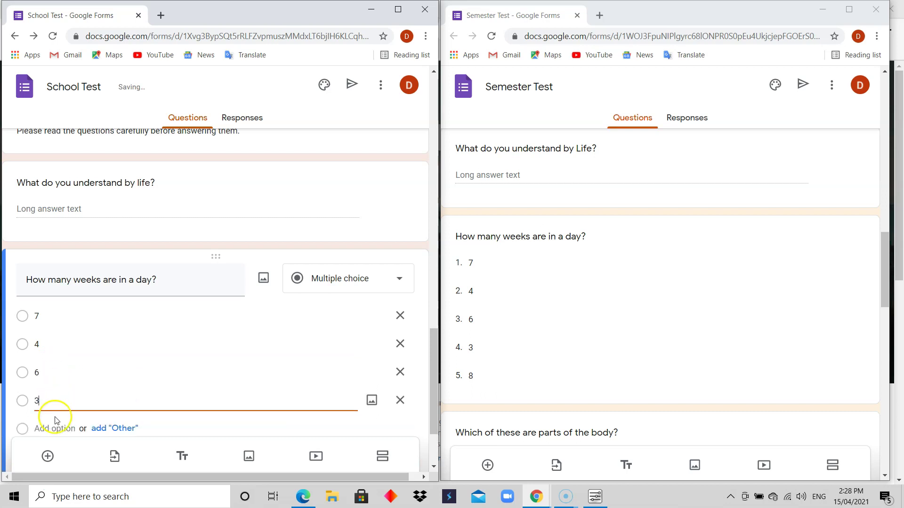
left_click(52, 429)
type("8")
Step: Check the Semester Test reference and add a blank question below the weeks question
left_click(268, 335)
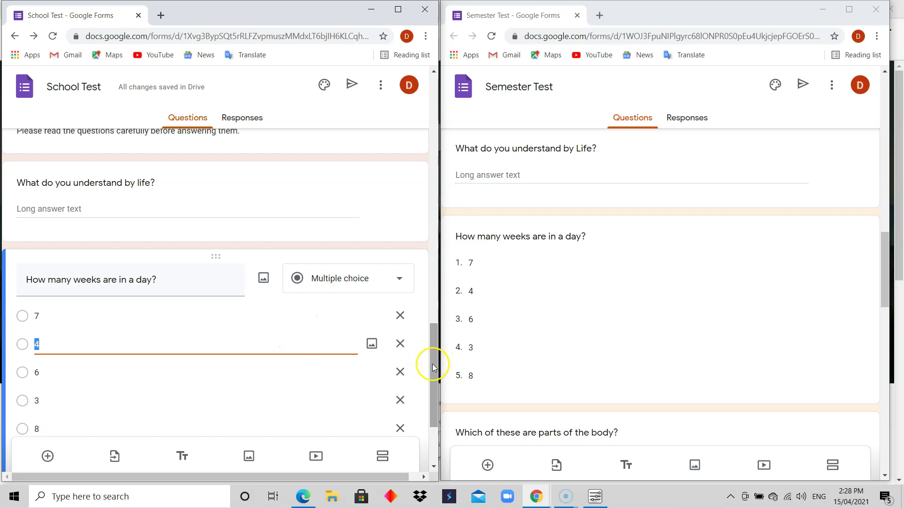
left_click_drag(432, 364, 432, 402)
left_click(260, 366)
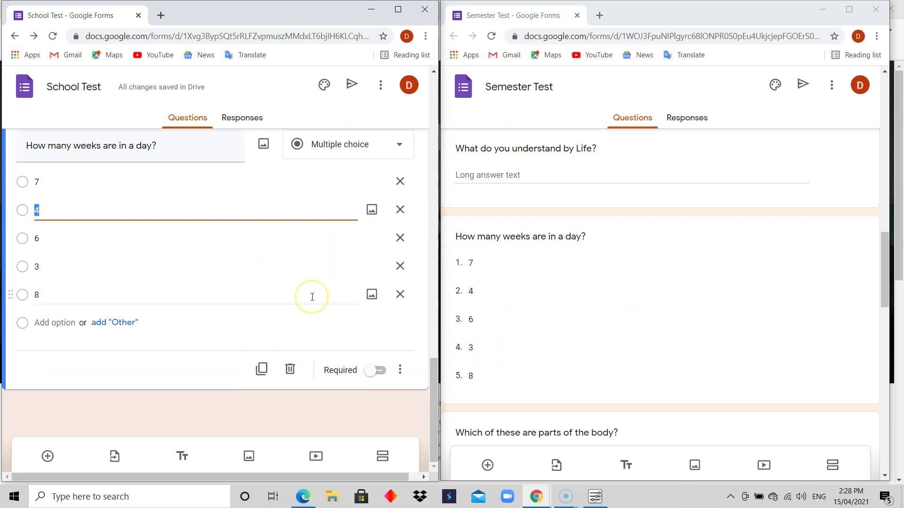
left_click(885, 269)
left_click_drag(887, 271, 886, 305)
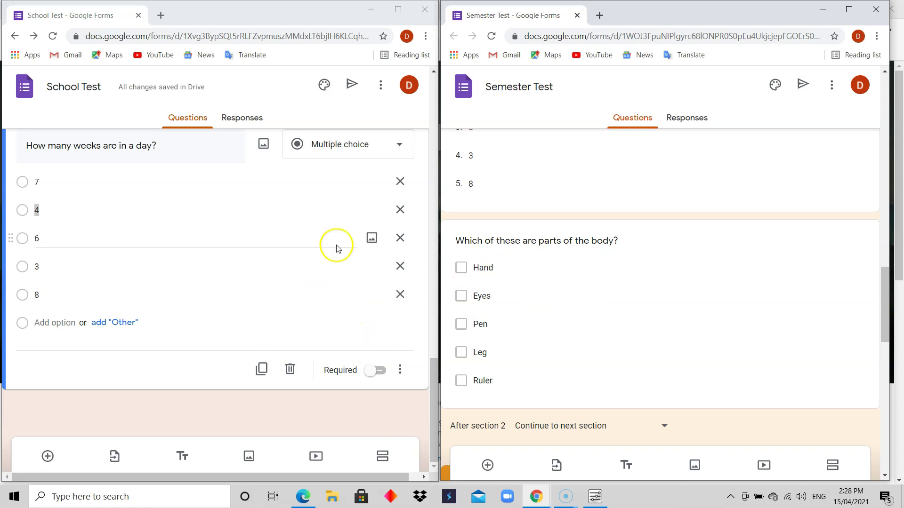
left_click(47, 456)
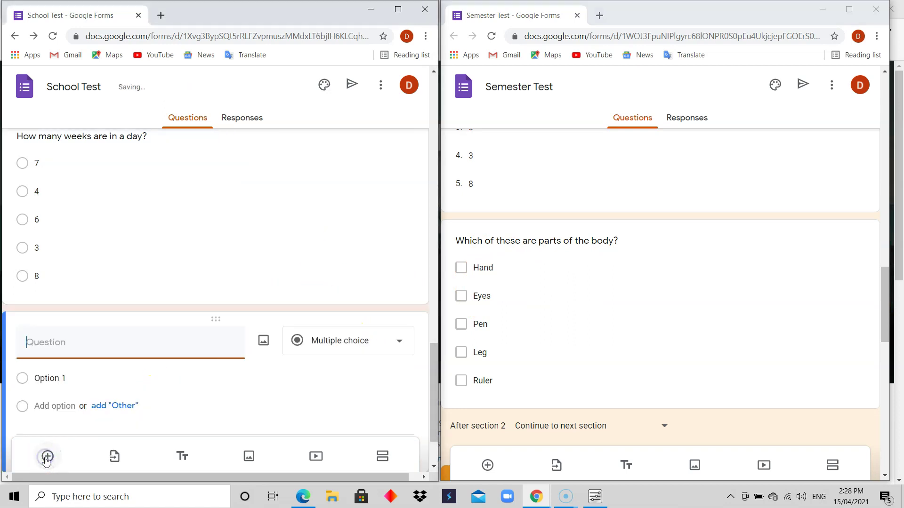
Step: Title the question 'Which of these are parts of the body?' and make it Checkboxes
type("Wh")
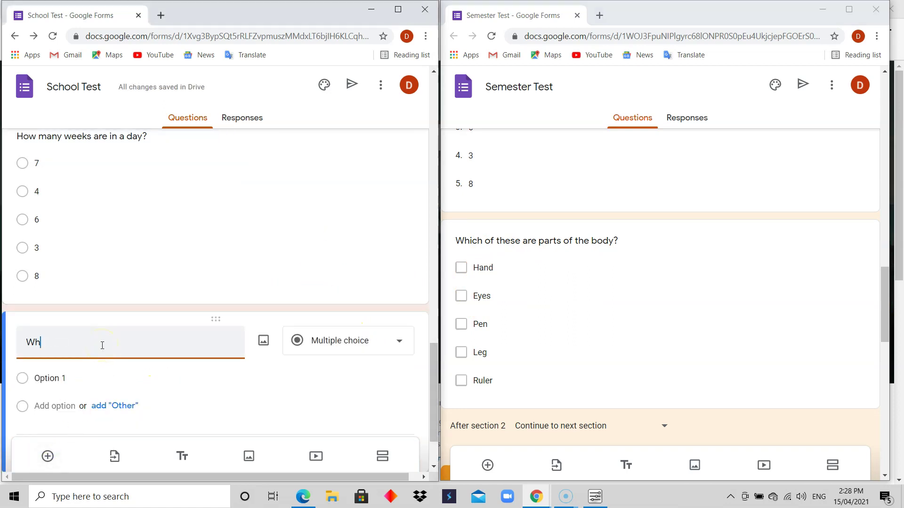
type("ich of these are parts of the body?")
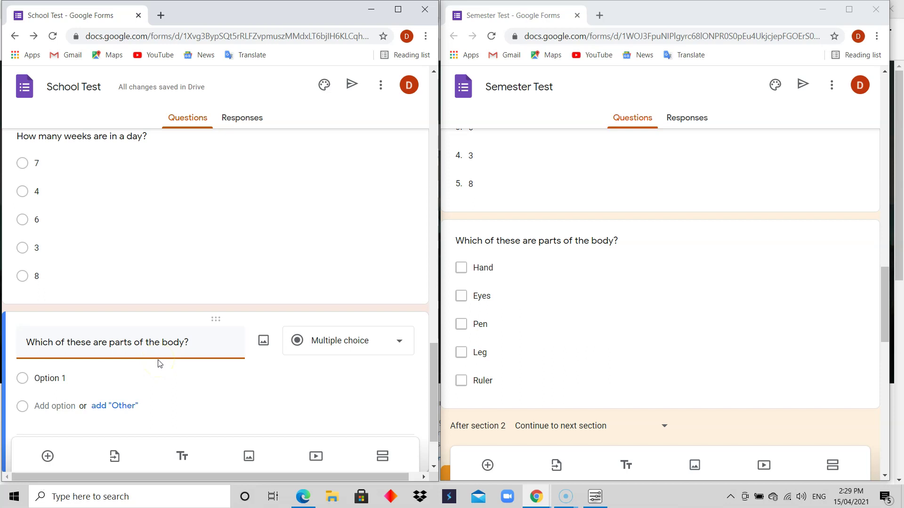
left_click(397, 341)
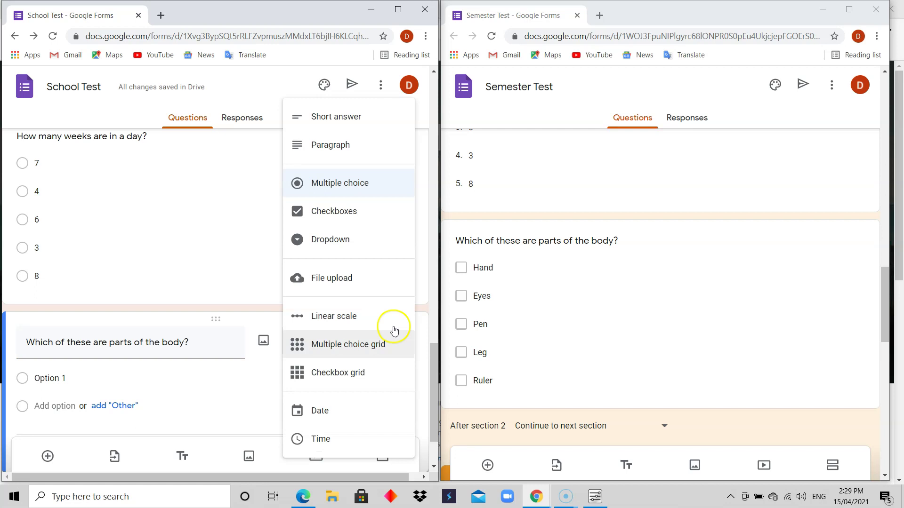
left_click(349, 217)
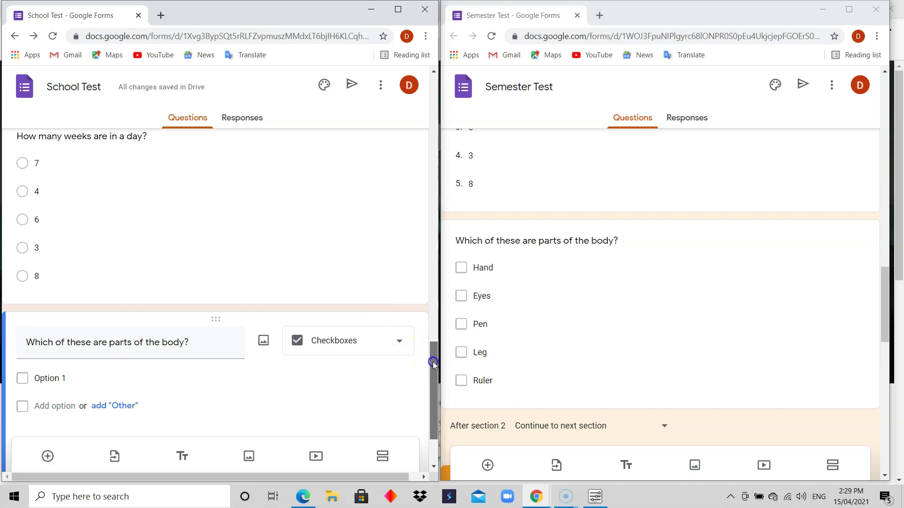
left_click_drag(433, 362, 436, 385)
Step: Enter the checkbox choices Hand, Eyes, Pen, Leg and Ruler
left_click(51, 290)
double_click(51, 291)
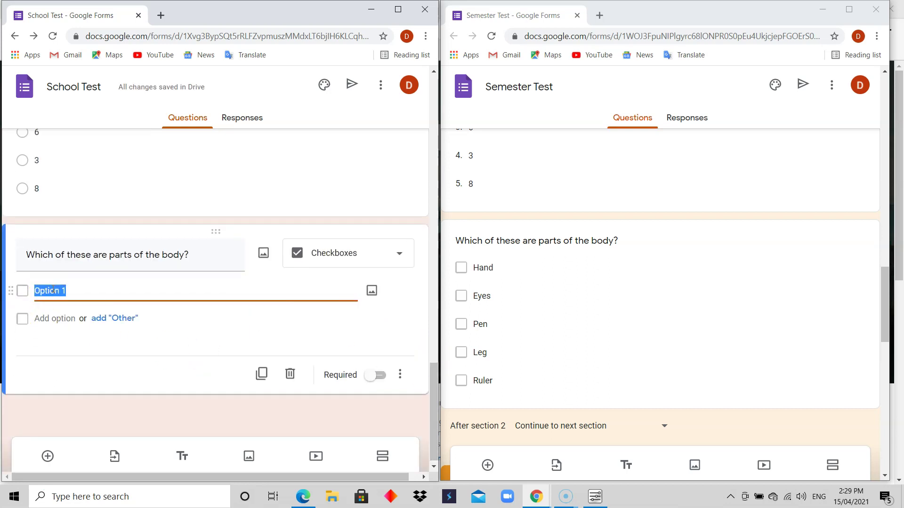
type("Hand")
left_click(52, 319)
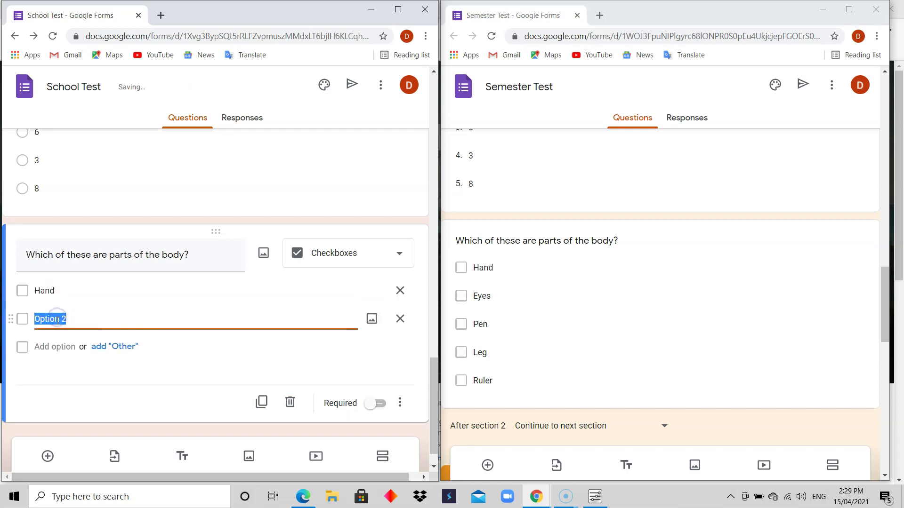
type("Eyes")
left_click(61, 349)
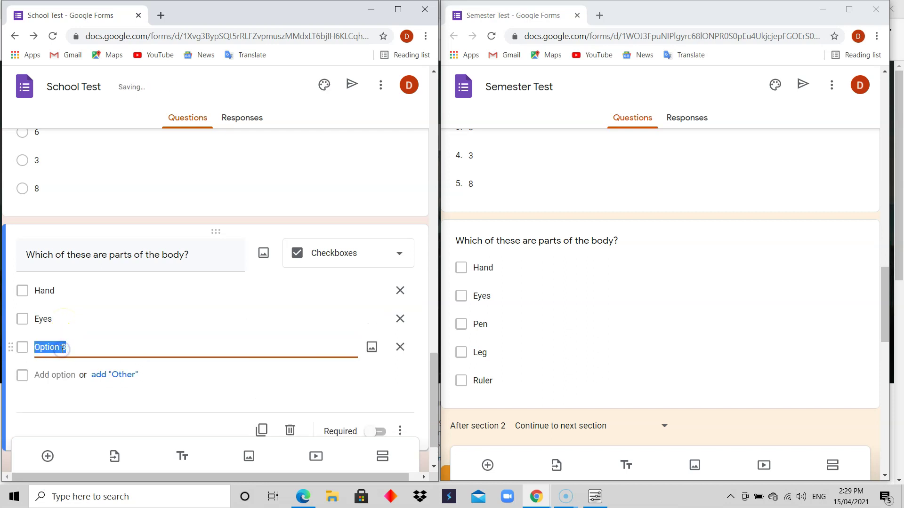
type("Pen")
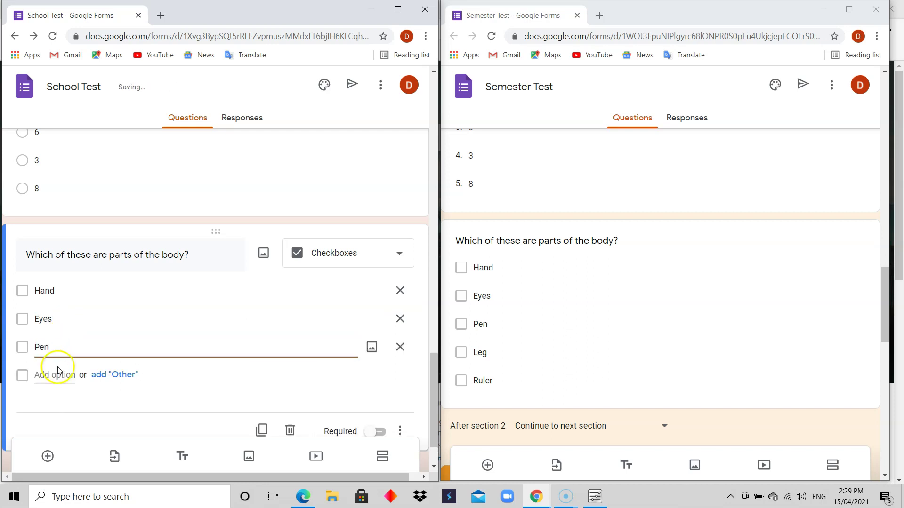
left_click(56, 375)
type("Leg")
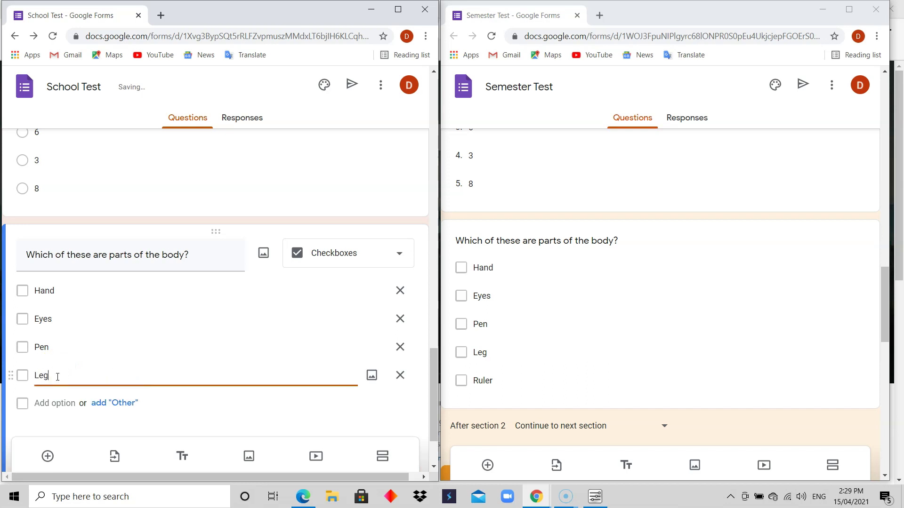
left_click(53, 403)
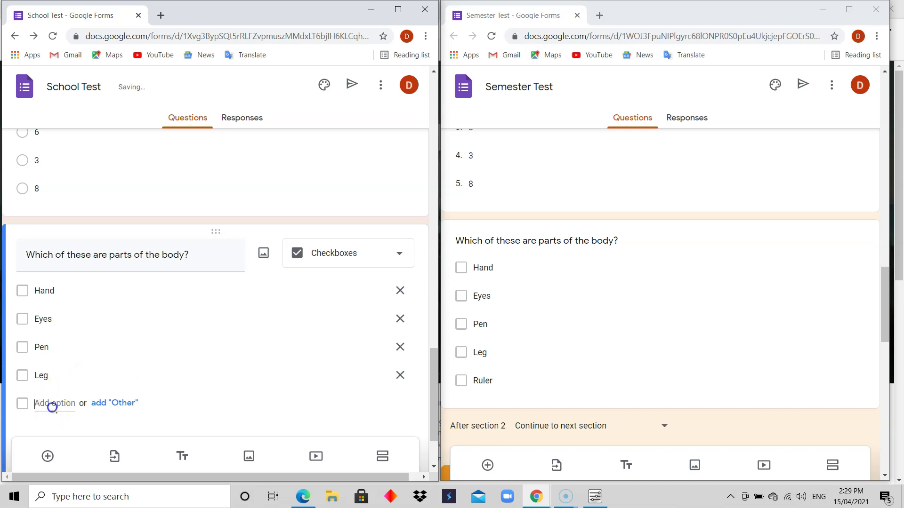
type("Rul")
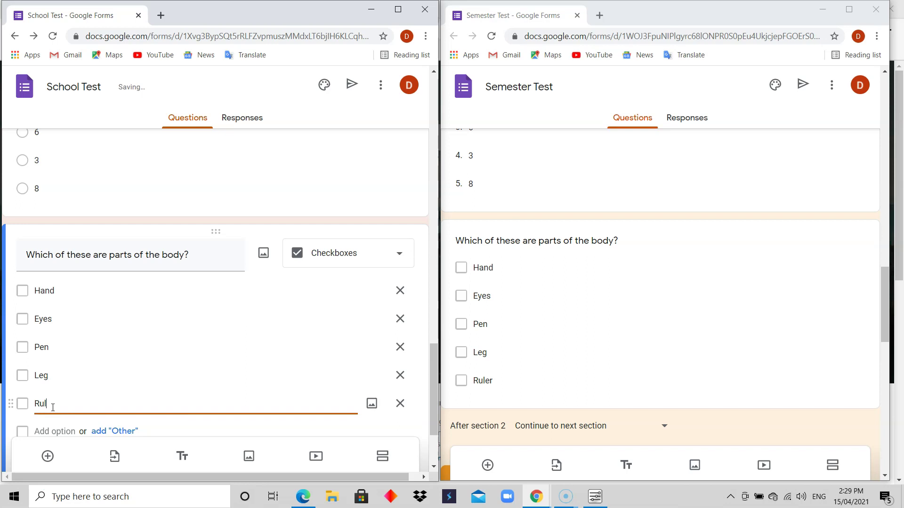
type("er")
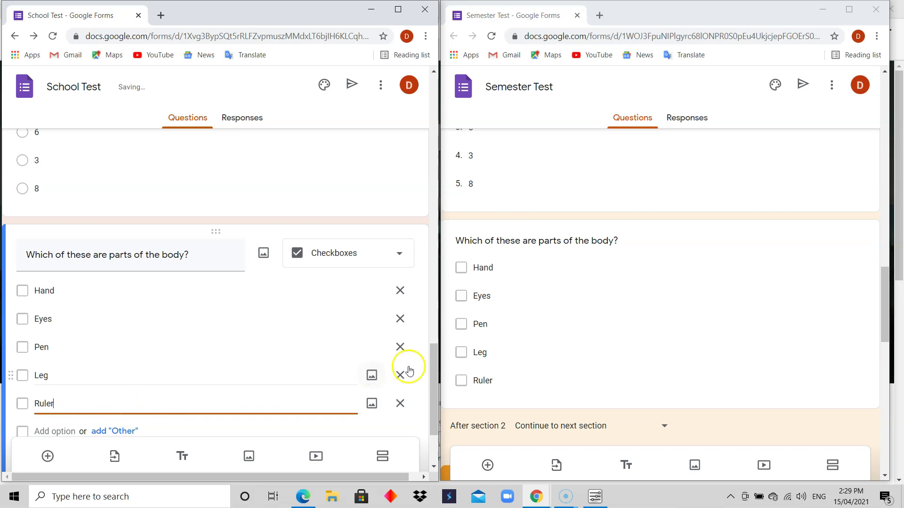
Step: Confirm the body-parts question stays Checkboxes and compare it with the reference form
scroll(433, 385, "down", 1)
left_click_drag(433, 386, 433, 389)
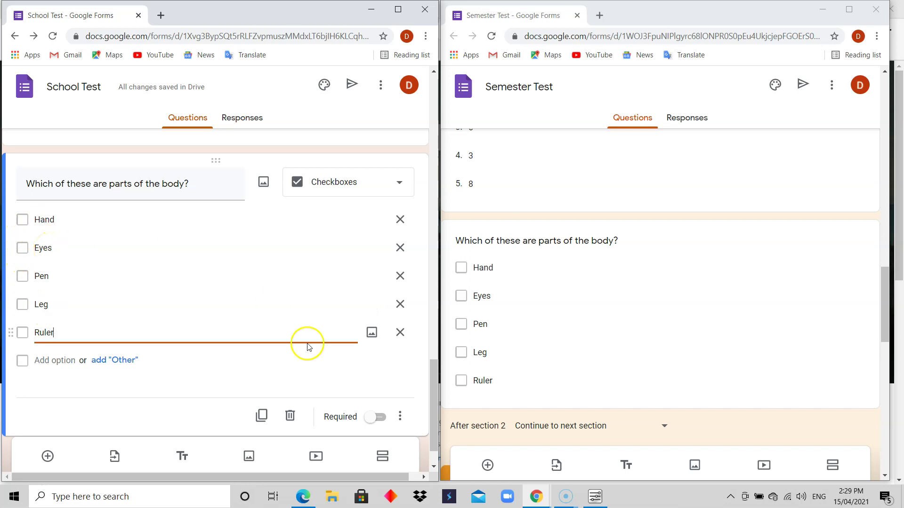
left_click(395, 182)
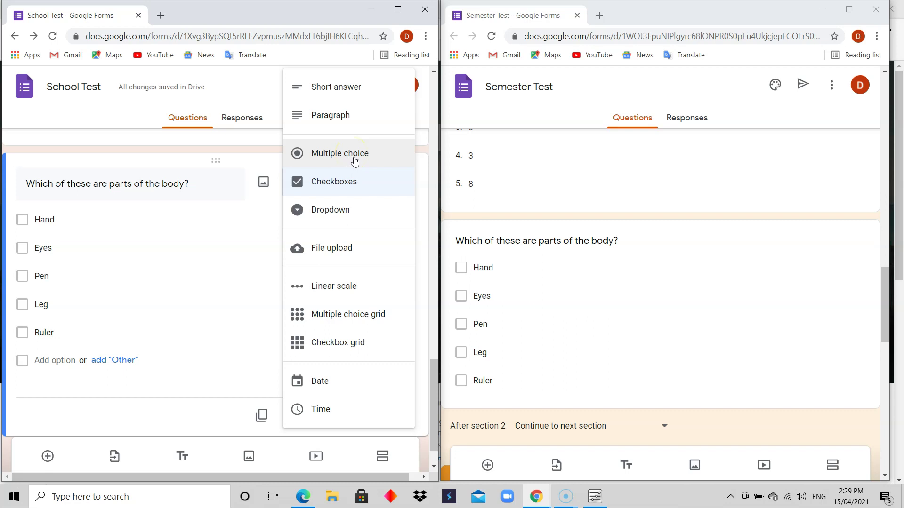
left_click(349, 187)
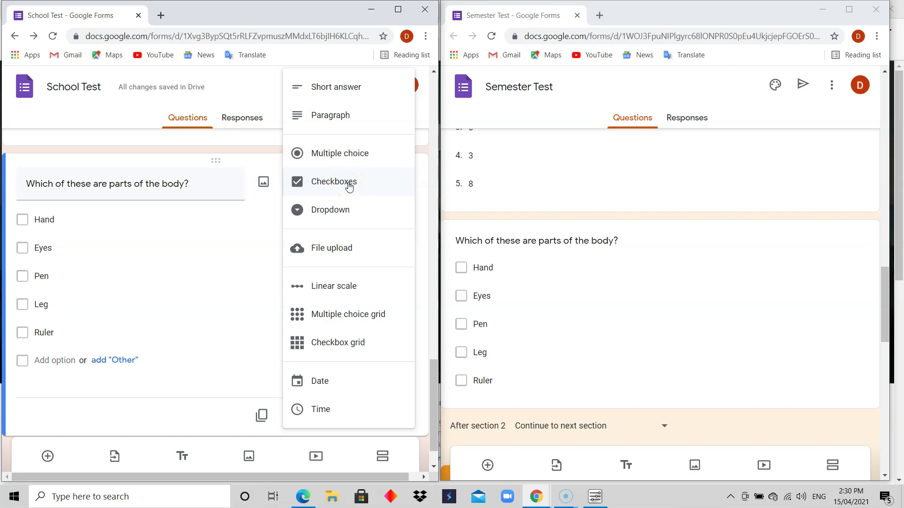
left_click(350, 186)
left_click(184, 384)
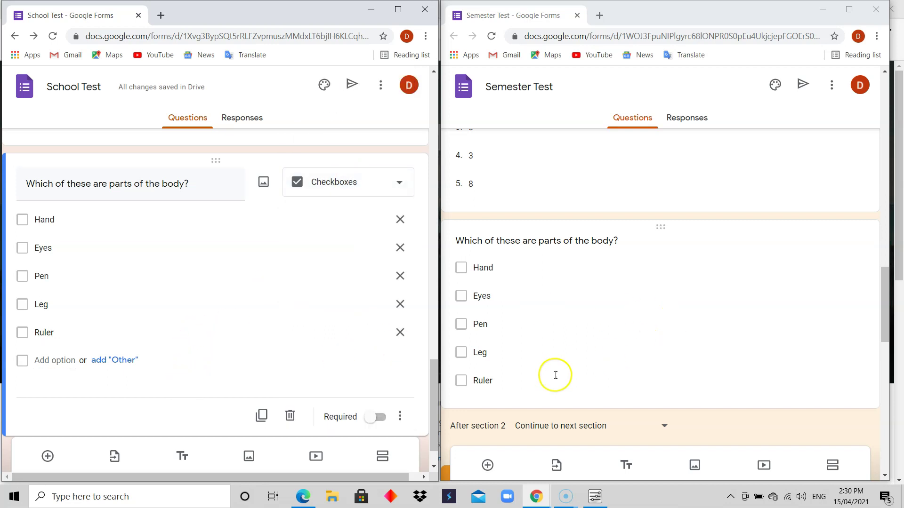
left_click_drag(433, 375, 436, 385)
left_click_drag(884, 307, 884, 343)
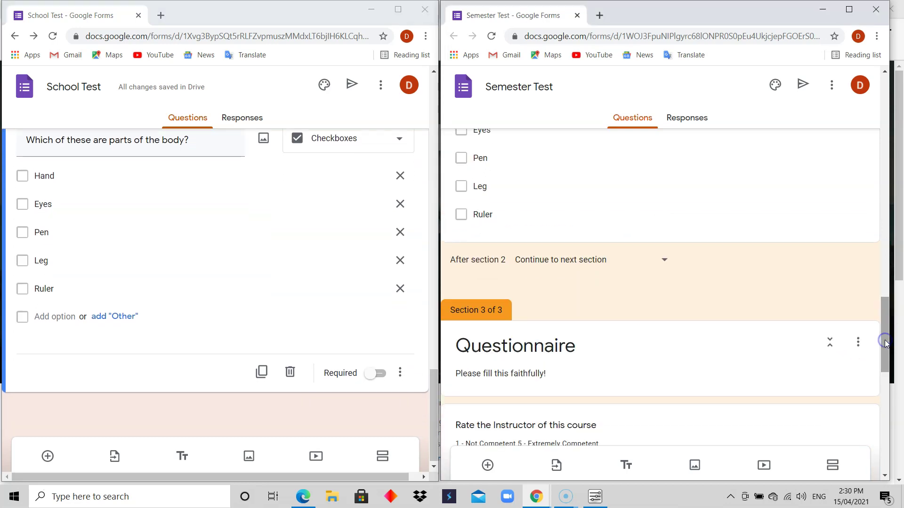
left_click_drag(433, 391, 434, 410)
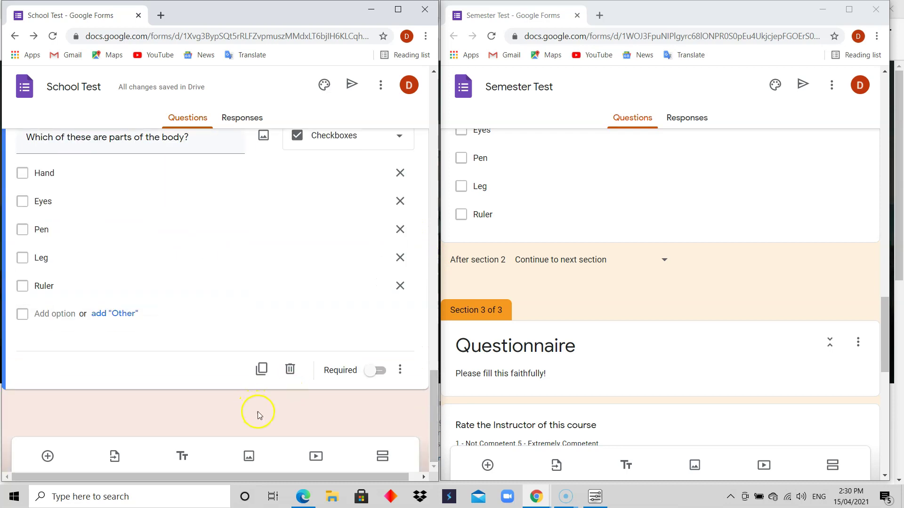
Step: Add a new section after the body-parts question, titled Questionnaire, described 'Please fill this faithfully!'
left_click(383, 457)
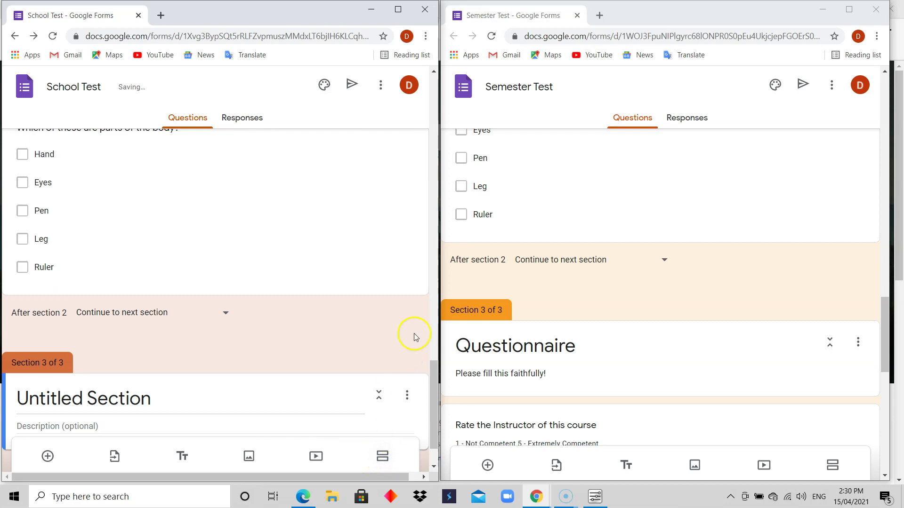
left_click_drag(435, 373, 435, 394)
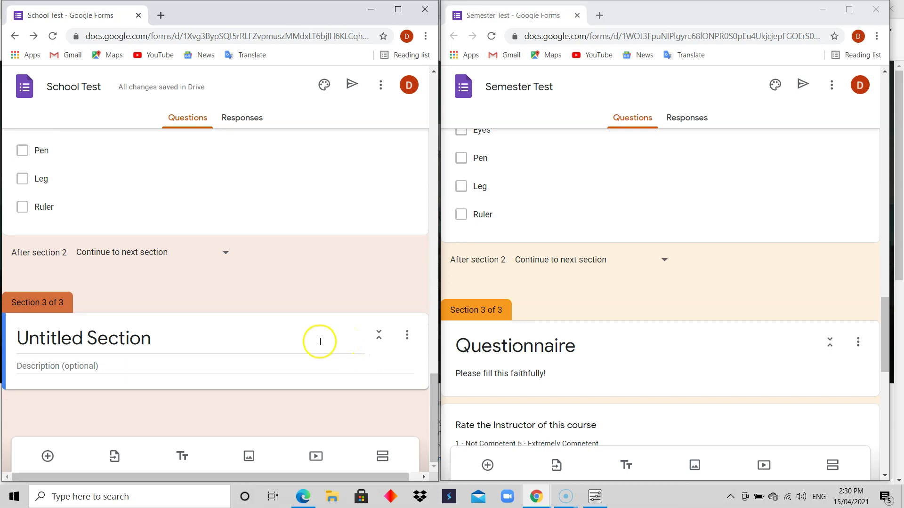
left_click(162, 338)
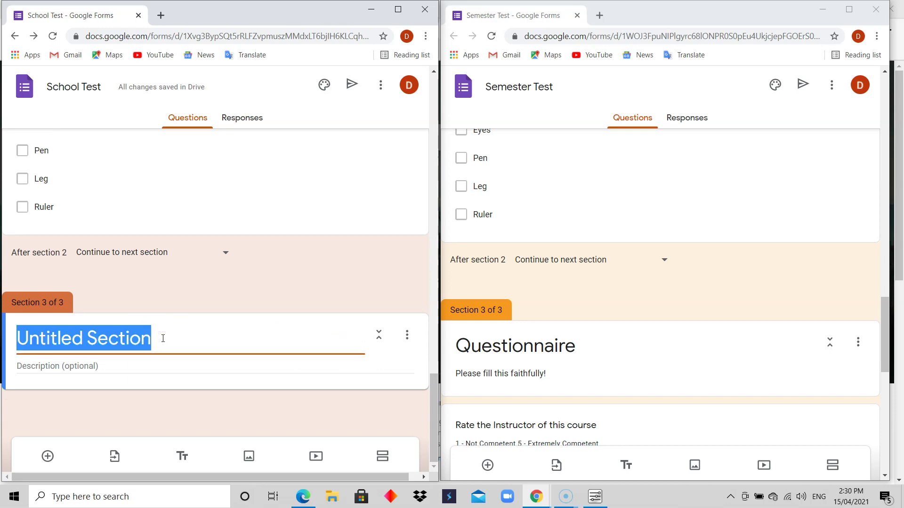
type("Q")
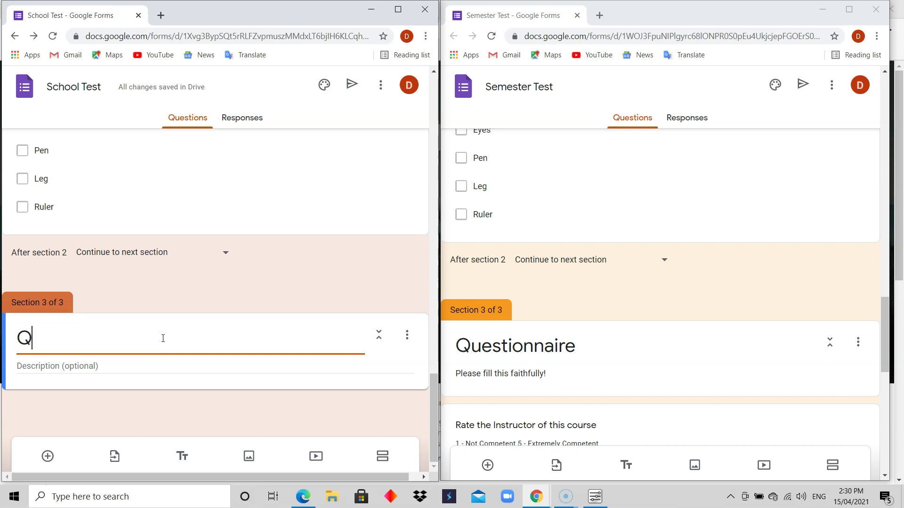
type("uestionnaire")
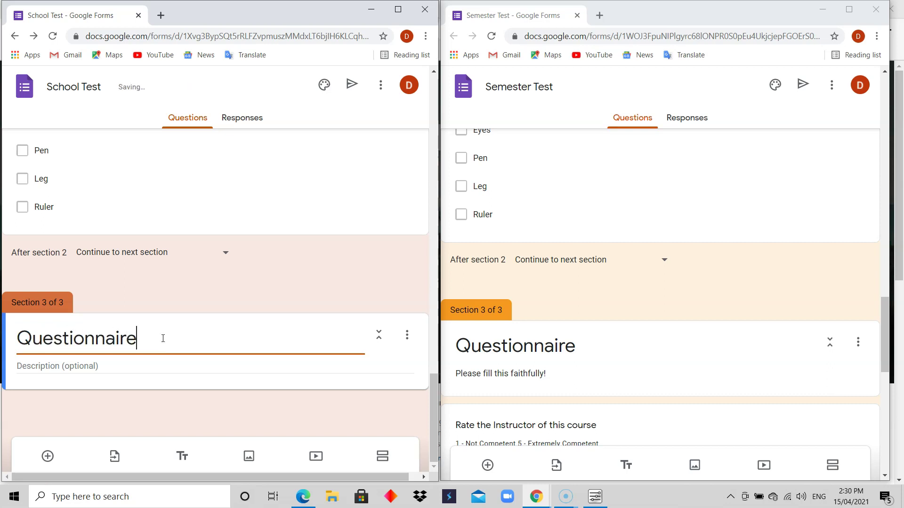
left_click(134, 365)
type("Please ")
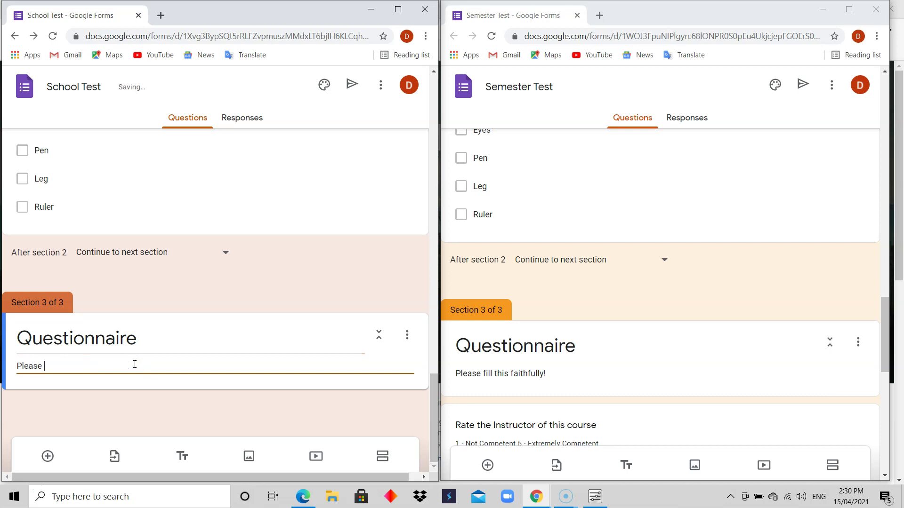
type("fill this faithfully")
left_click(169, 385)
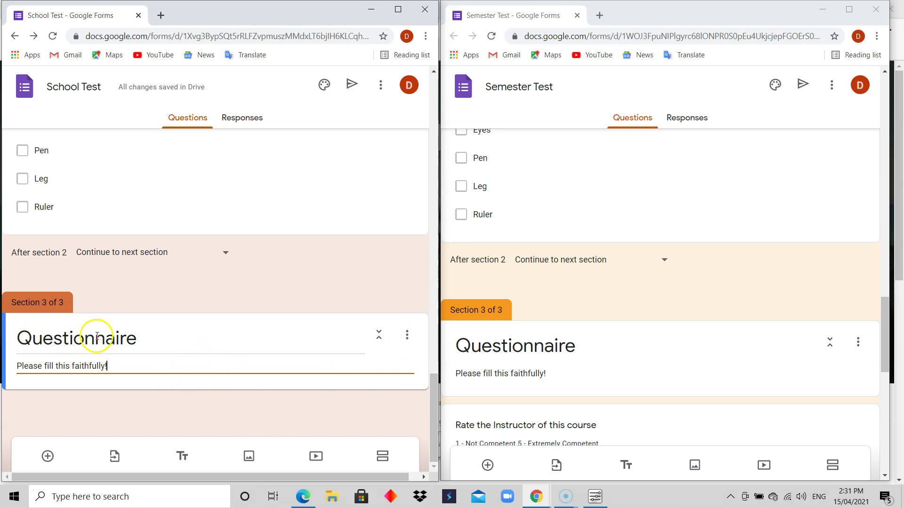
Step: Add a new question titled 'Rate the Instruction of this course' to the Questionnaire section
left_click(47, 456)
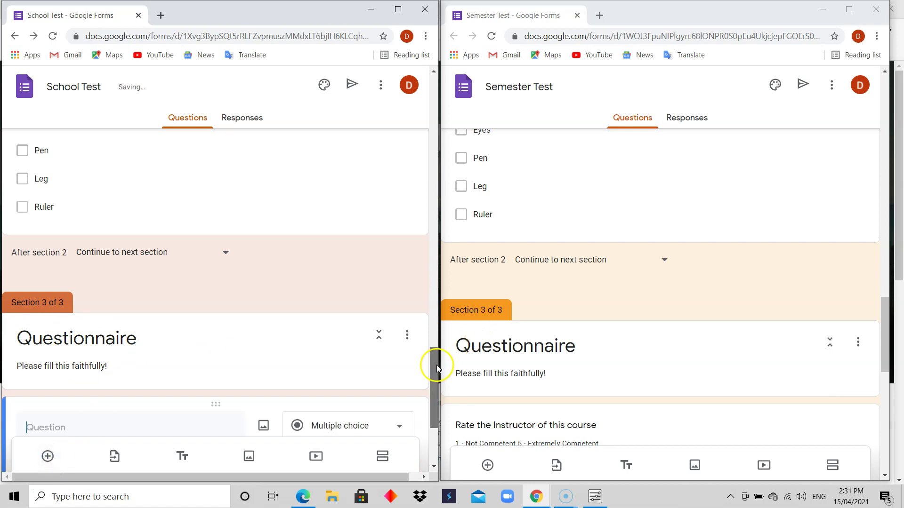
left_click_drag(436, 366, 434, 394)
left_click_drag(887, 303, 889, 356)
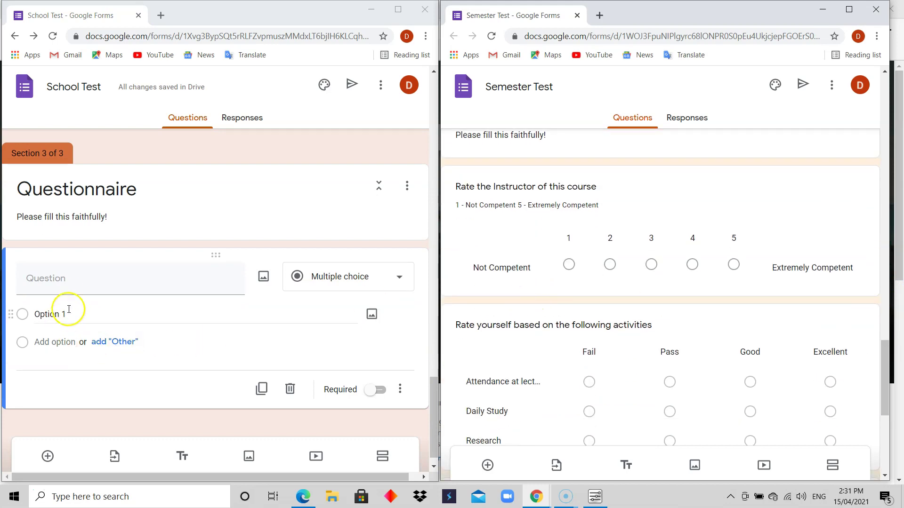
left_click(78, 287)
type("Rate")
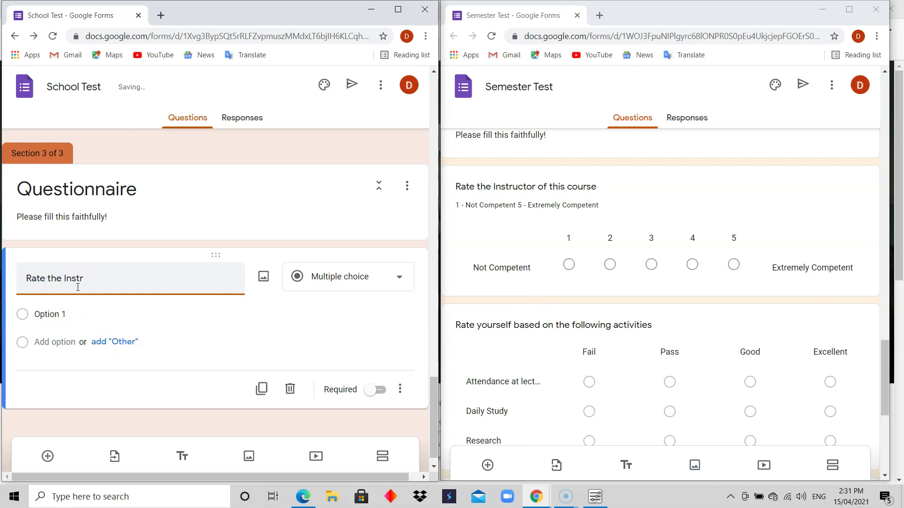
type("the Instruction of this c")
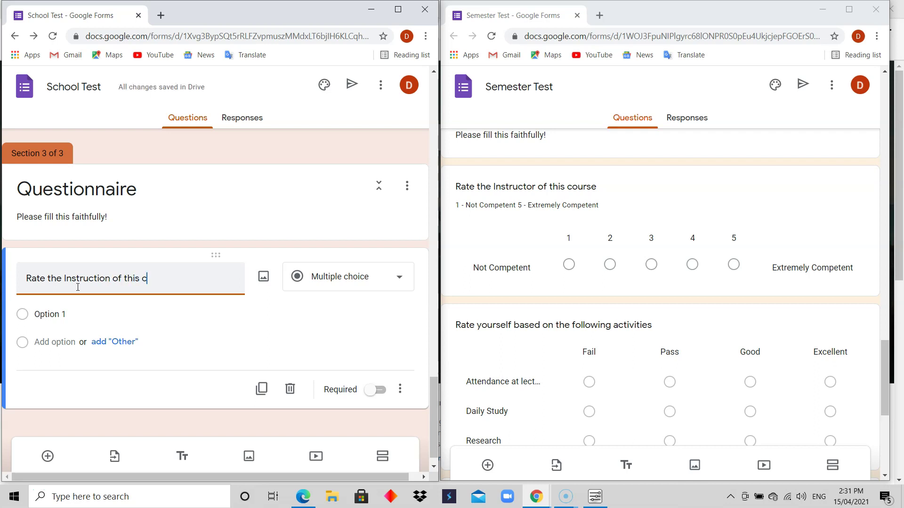
type("ourse")
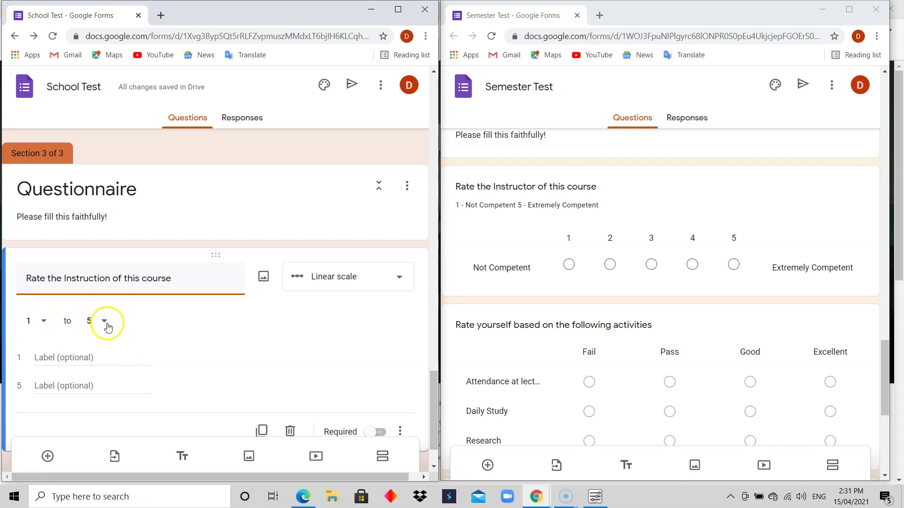
Step: Keep the scale at 1 to 5 and correct the title to 'Rate the Instructor of this course'
left_click(104, 325)
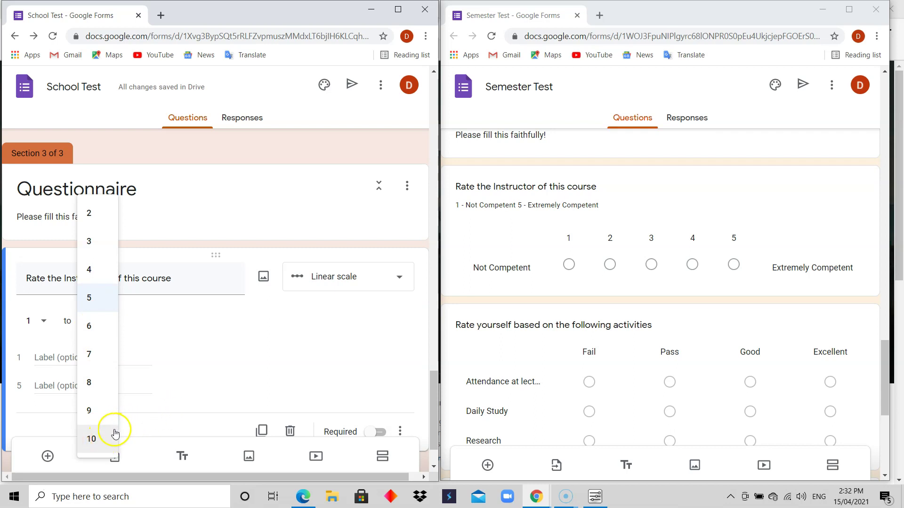
left_click(180, 321)
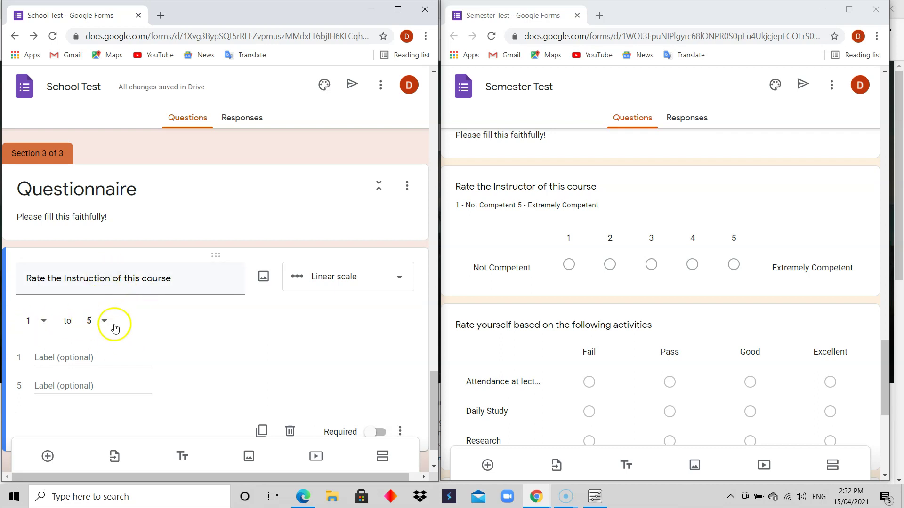
triple_click(104, 283)
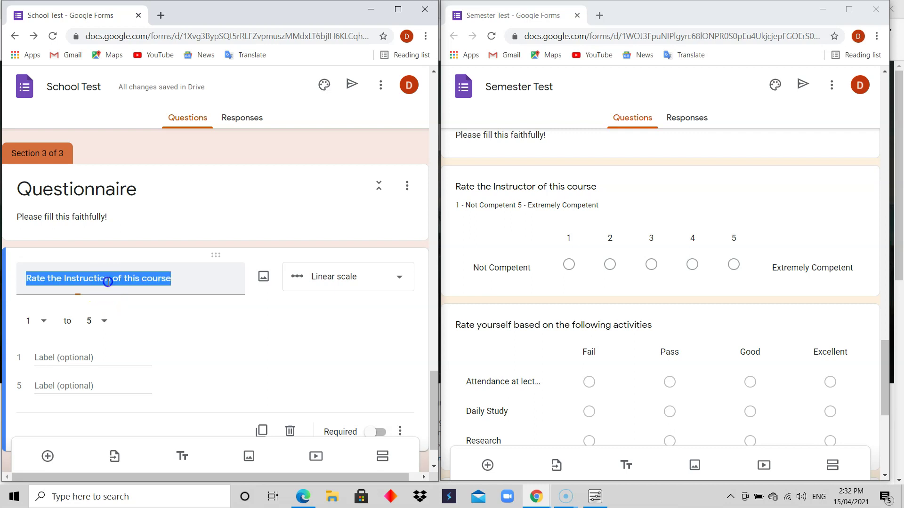
left_click(111, 278)
key("BackSpace")
key("BackSpace")
key("BackSpace")
type("or")
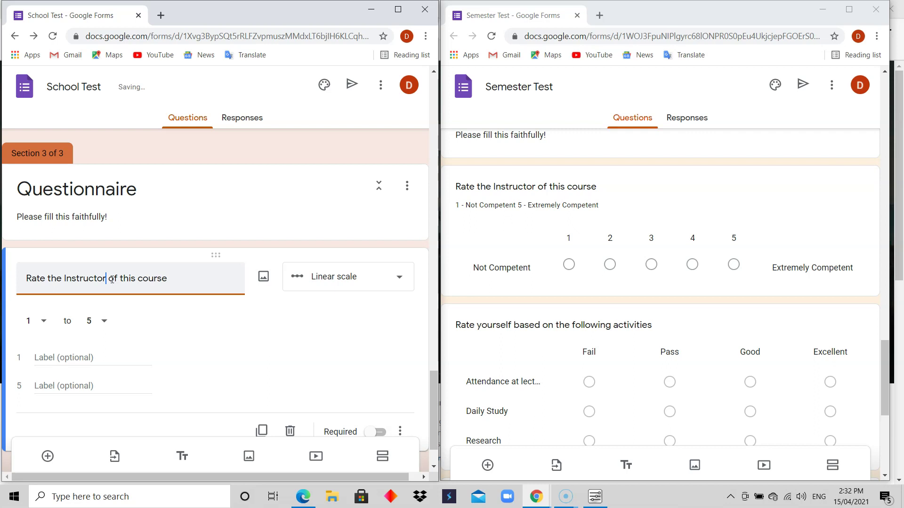
Step: Label the scale ends Not Competent and Extremely Competent, and make the question required
left_click(136, 339)
left_click(133, 352)
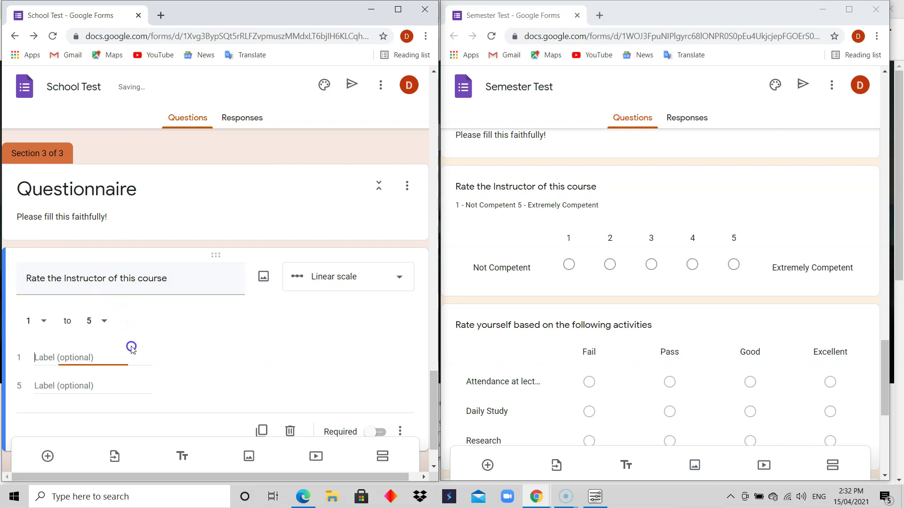
left_click(85, 357)
type("N")
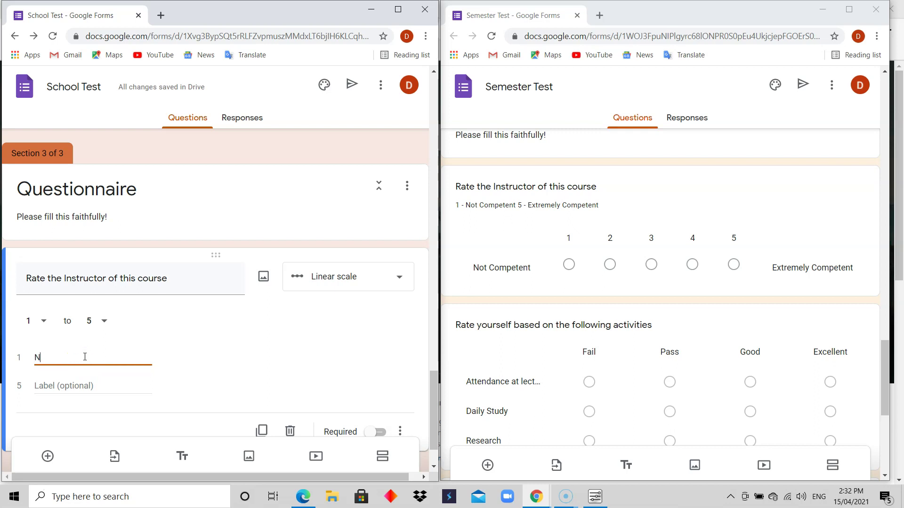
type("ot Competent")
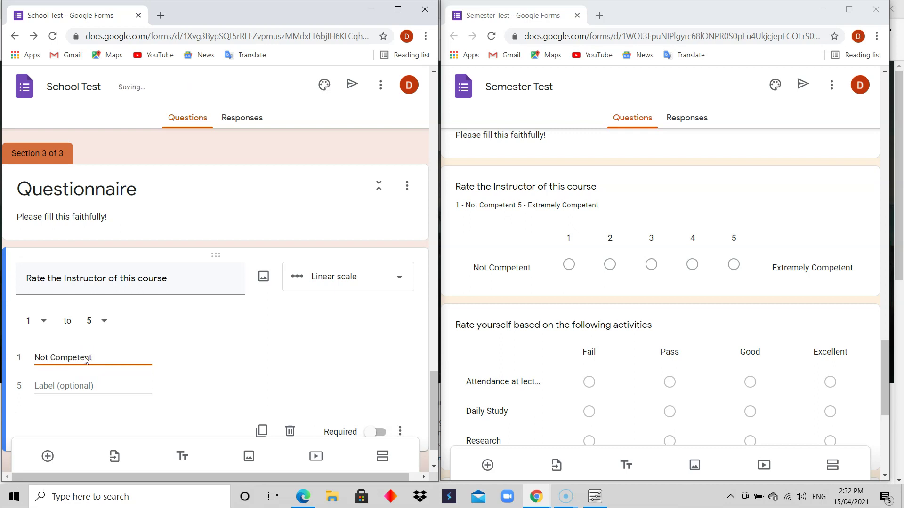
left_click(77, 391)
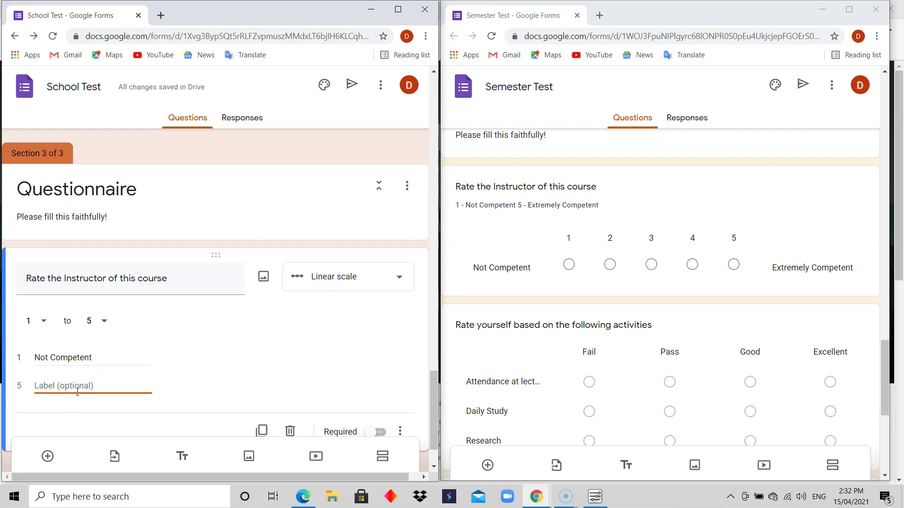
type("Extremely Competent")
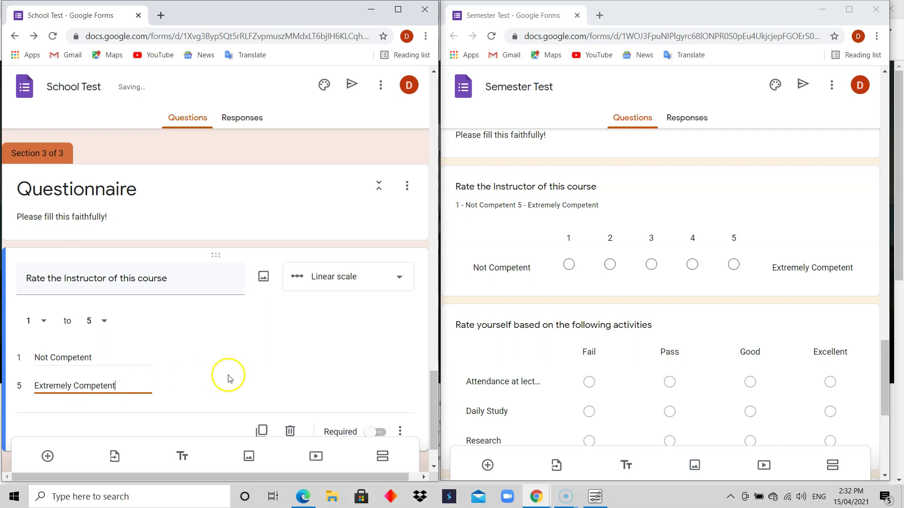
left_click(229, 378)
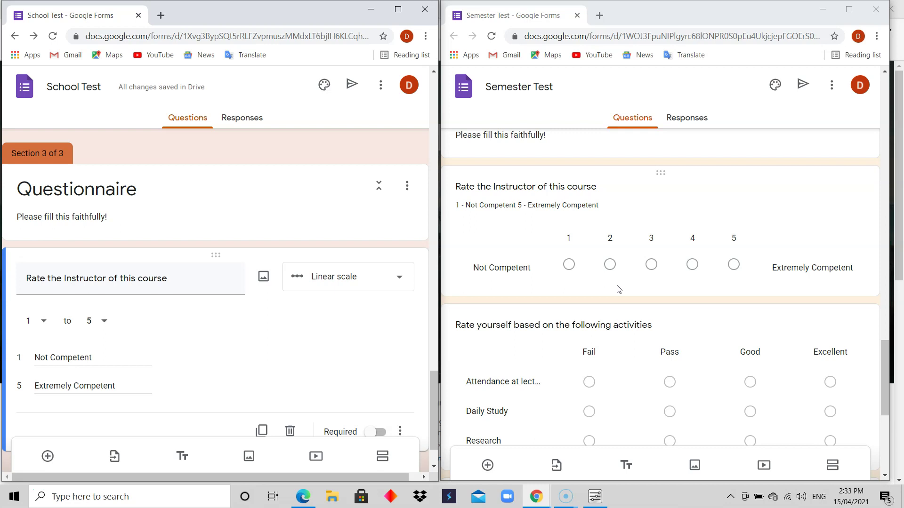
left_click_drag(430, 389, 430, 413)
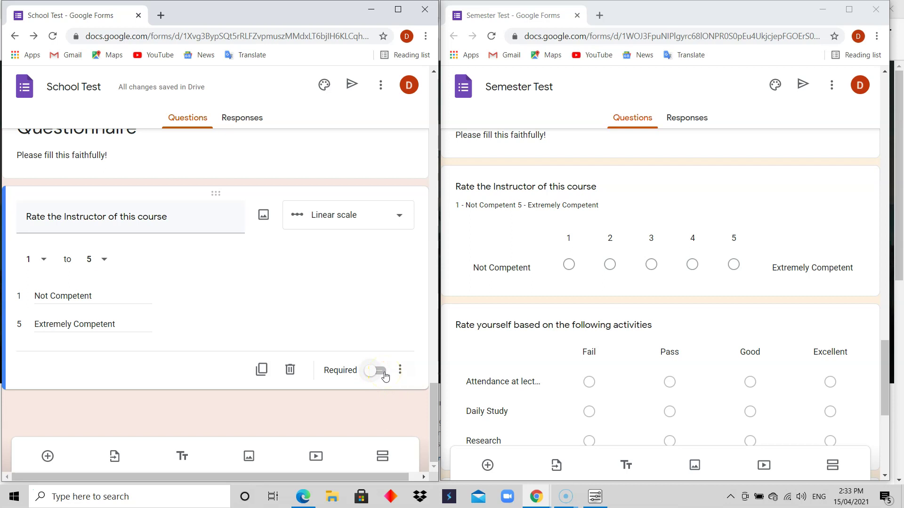
left_click(384, 371)
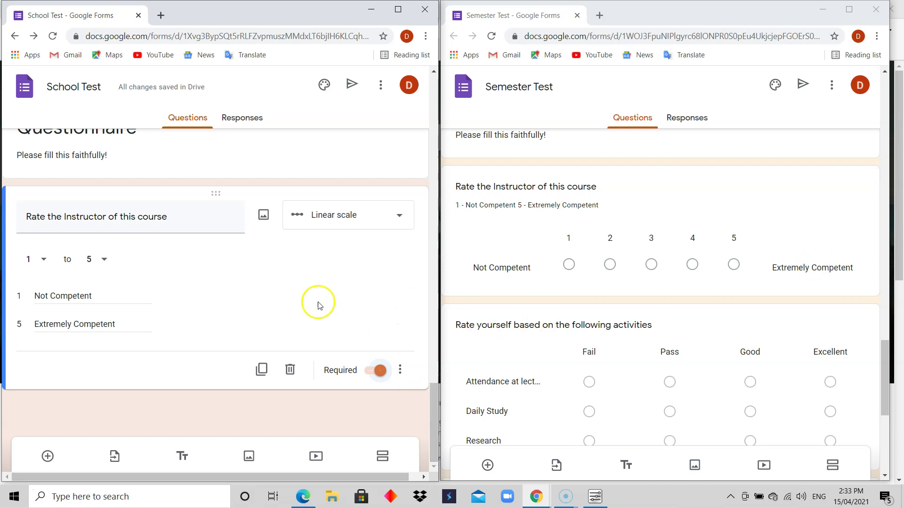
Step: Add a multiple choice grid question titled 'Rate yourself based on the following activities'
left_click(47, 456)
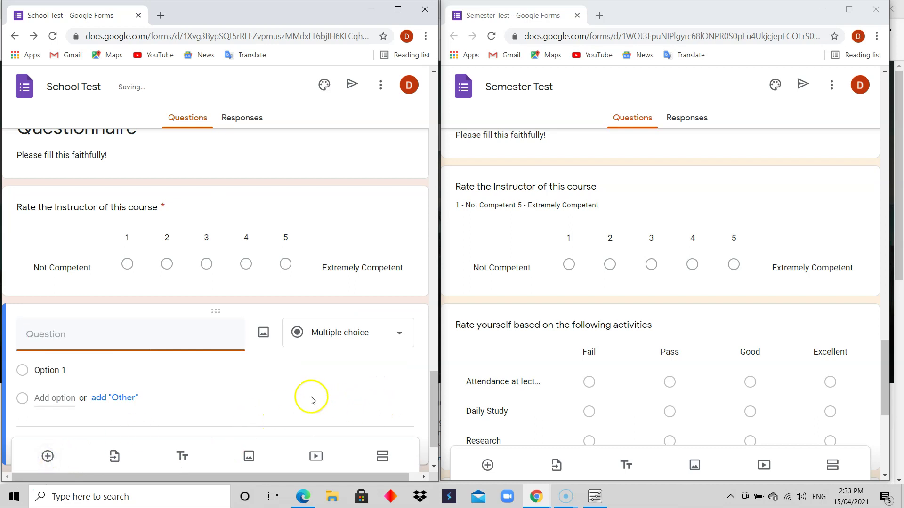
type("Rate yourself based on the following activities")
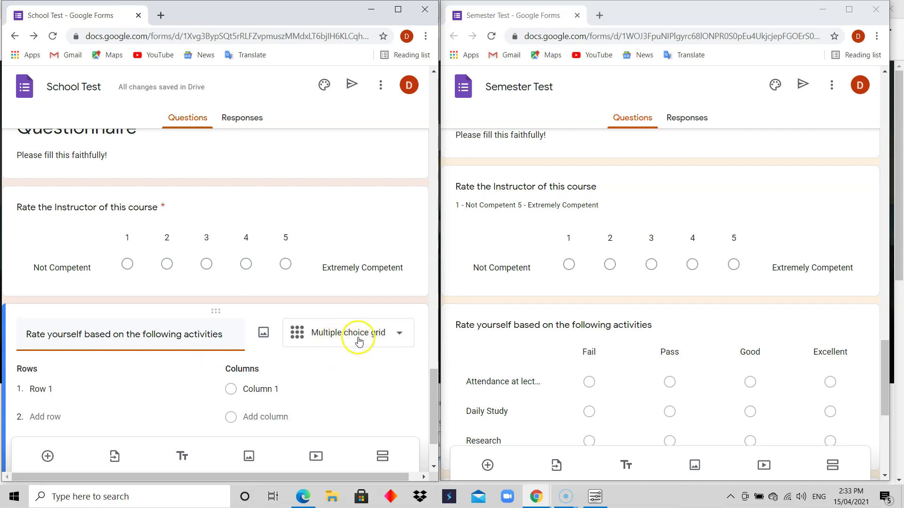
scroll(432, 390, "down", 2)
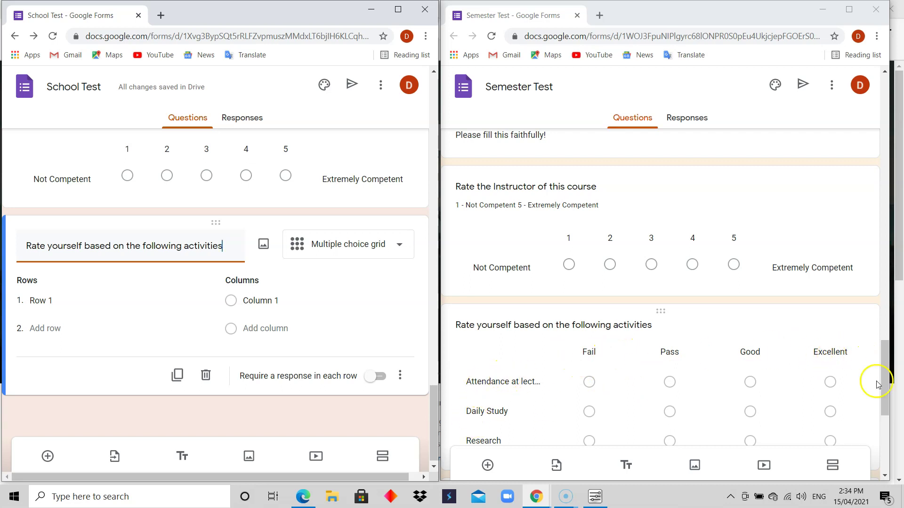
left_click_drag(883, 378, 882, 392)
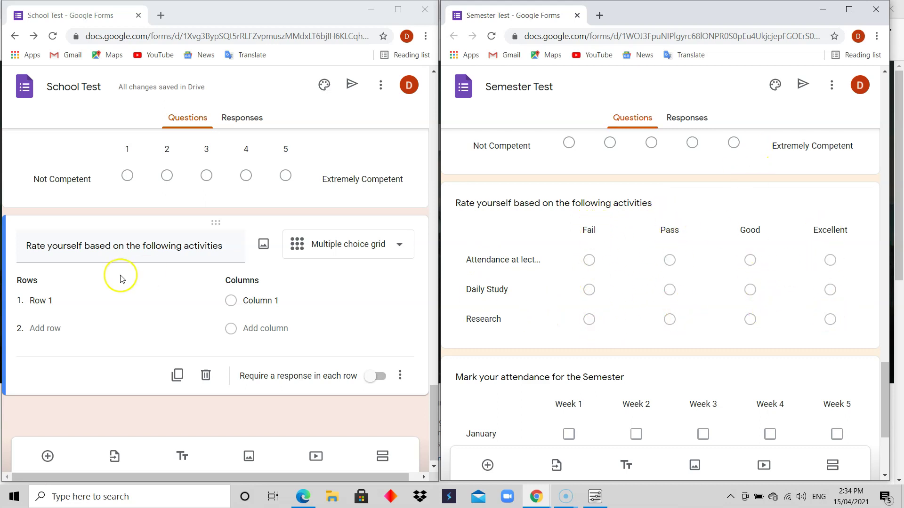
Step: Set the grid rows to Attendance at lectures, Daily Study and Research
left_click(55, 302)
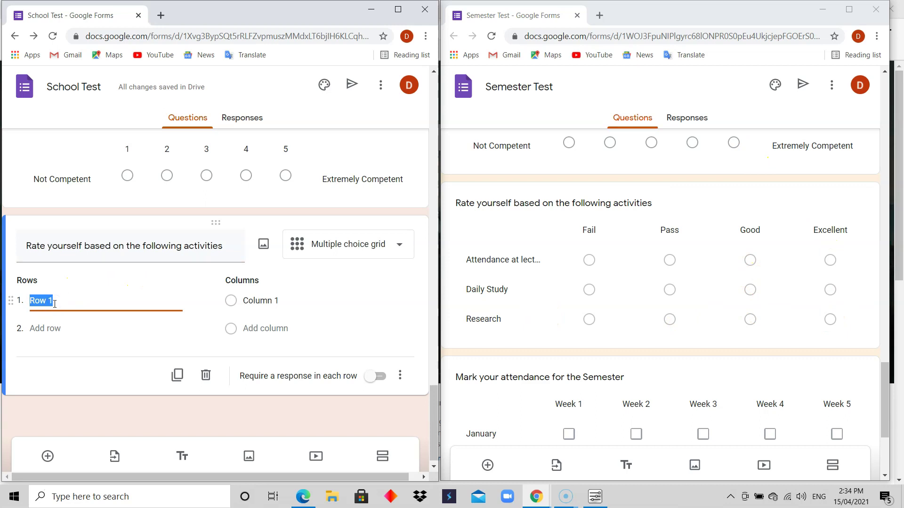
type("Attendance at lectures")
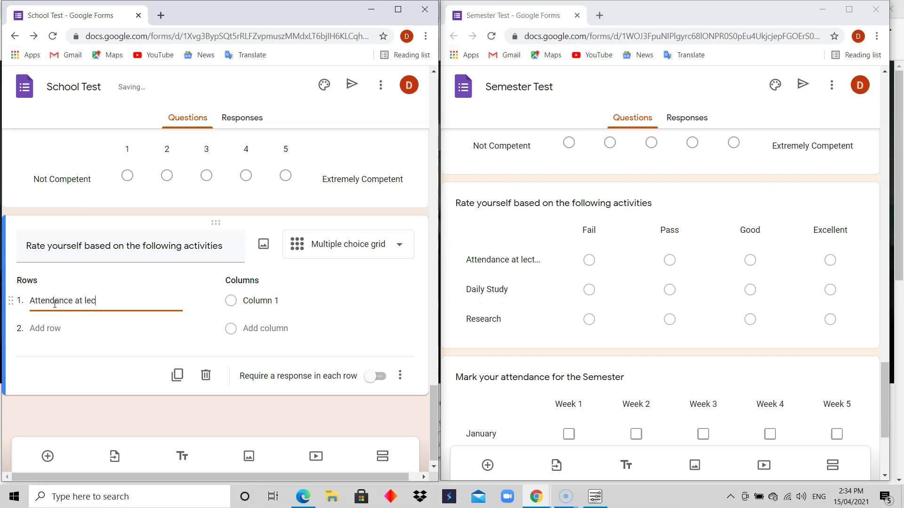
left_click(48, 328)
type("Daily Study")
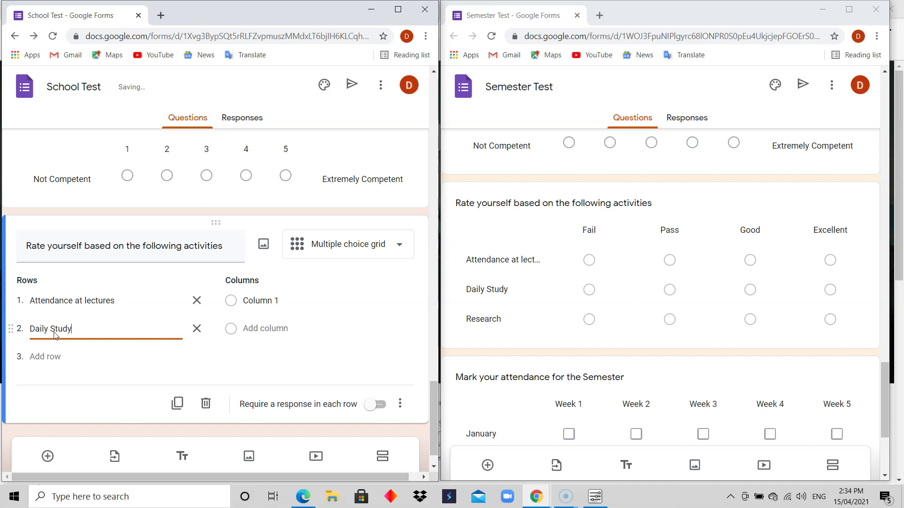
left_click(55, 357)
type("Research")
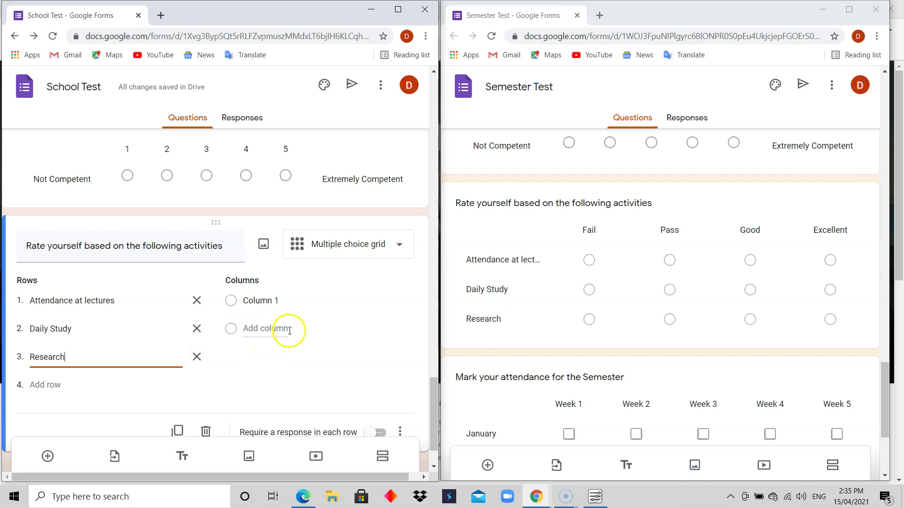
Step: Set the grid columns to Fail, Pass, Good and Excellent
left_click(272, 301)
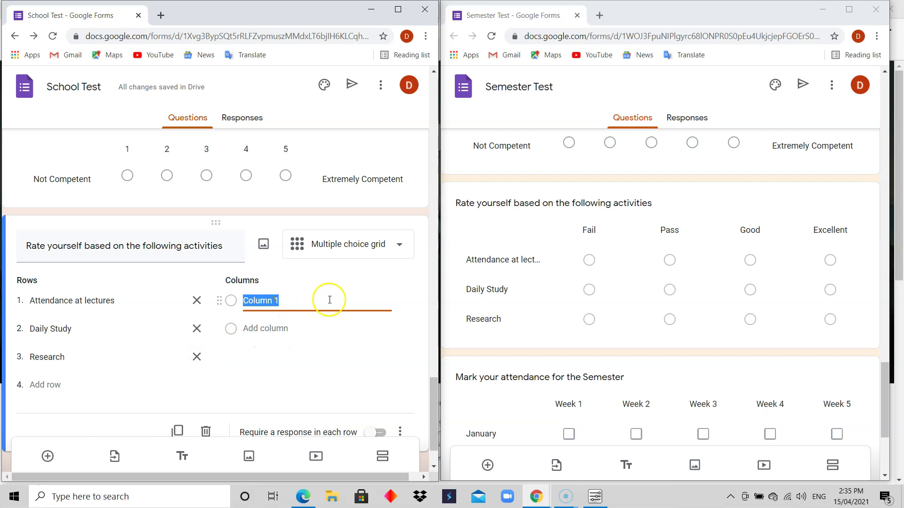
type("Fai")
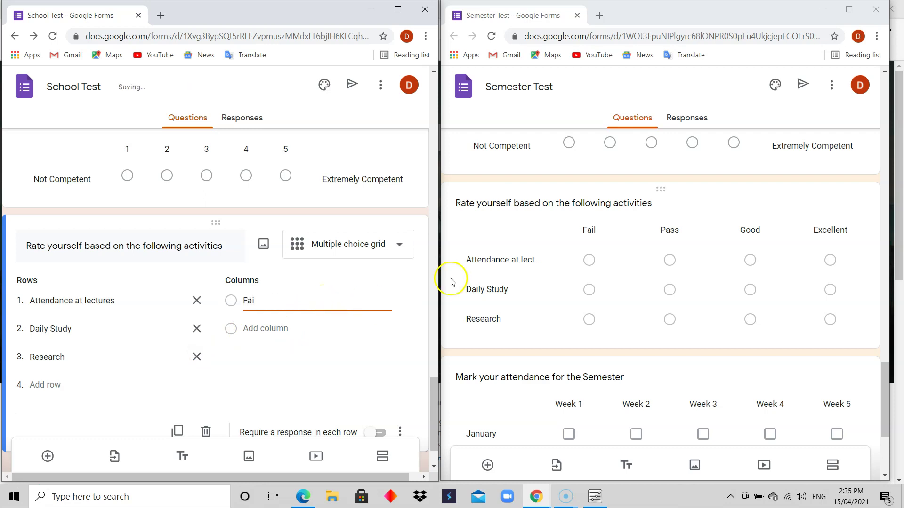
type("l")
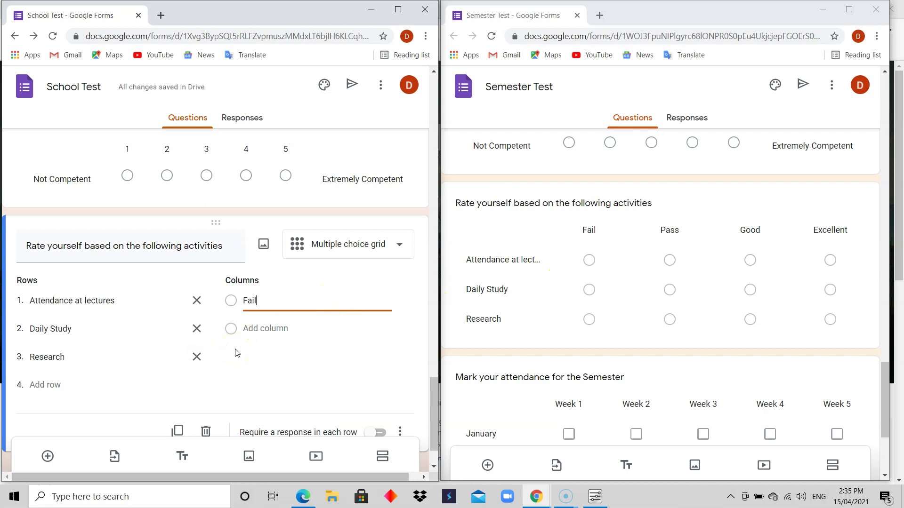
left_click(259, 328)
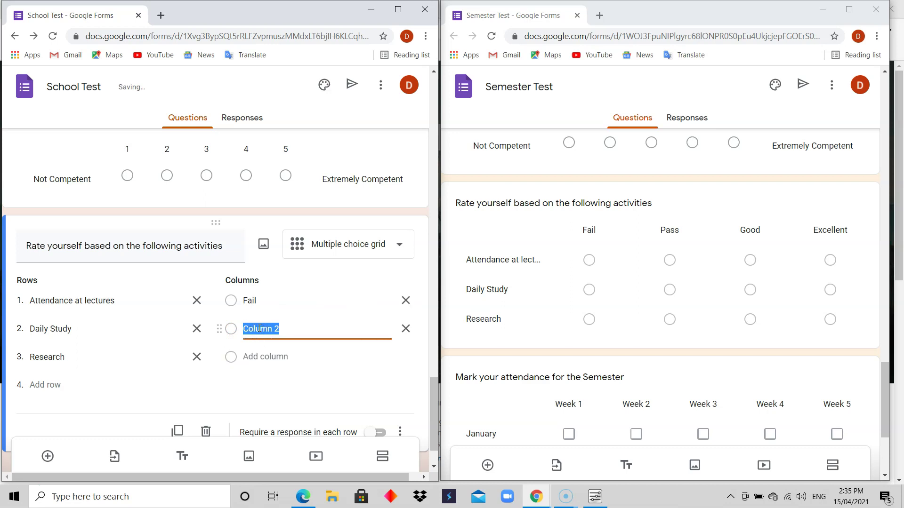
type("Pass")
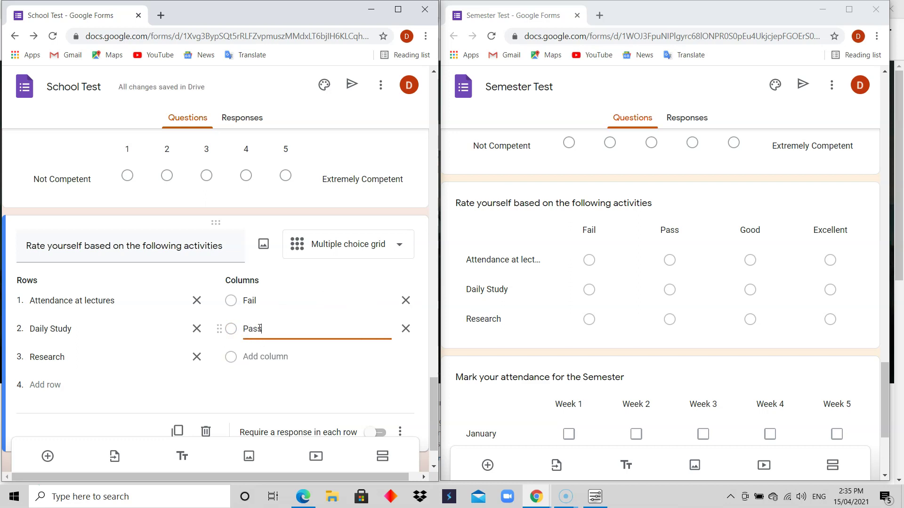
left_click(260, 357)
type("Good")
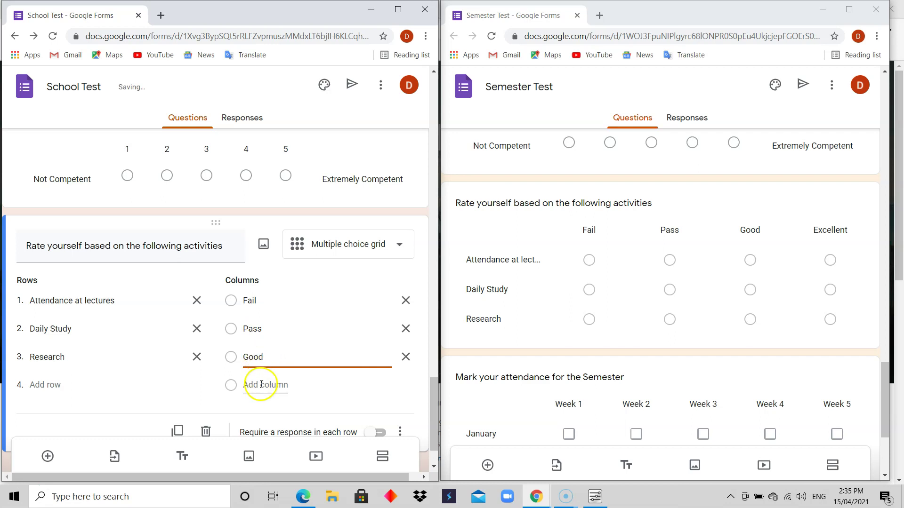
left_click(254, 384)
type("Excellent")
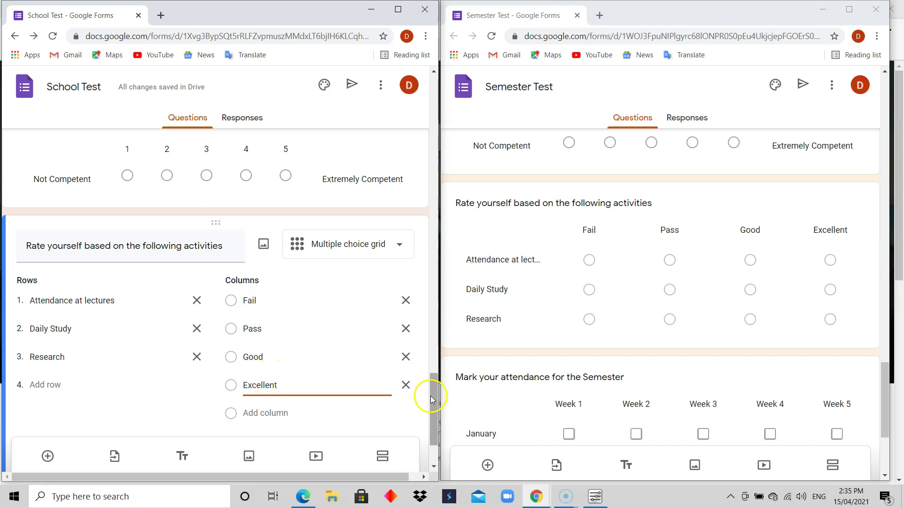
left_click_drag(430, 395, 434, 417)
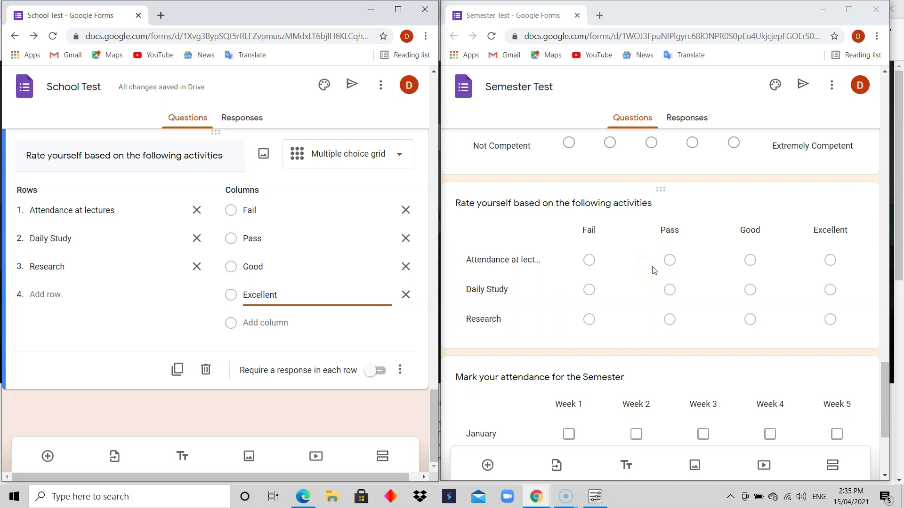
left_click_drag(883, 373, 888, 411)
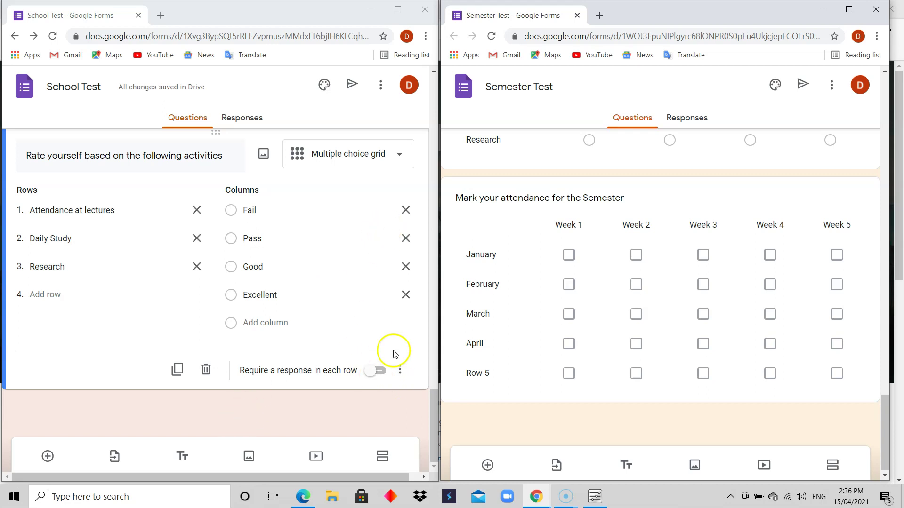
Step: Require a response in each row of the activities grid and add a new question after it
left_click(387, 377)
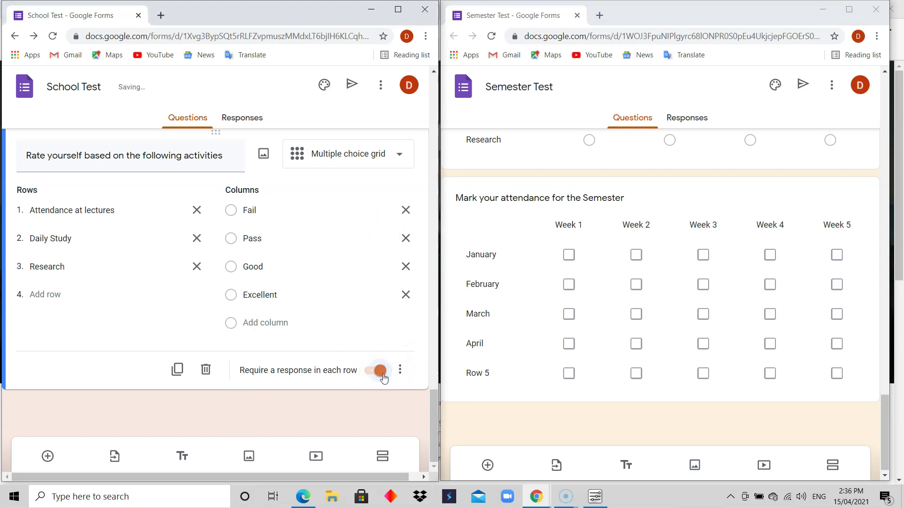
left_click(47, 457)
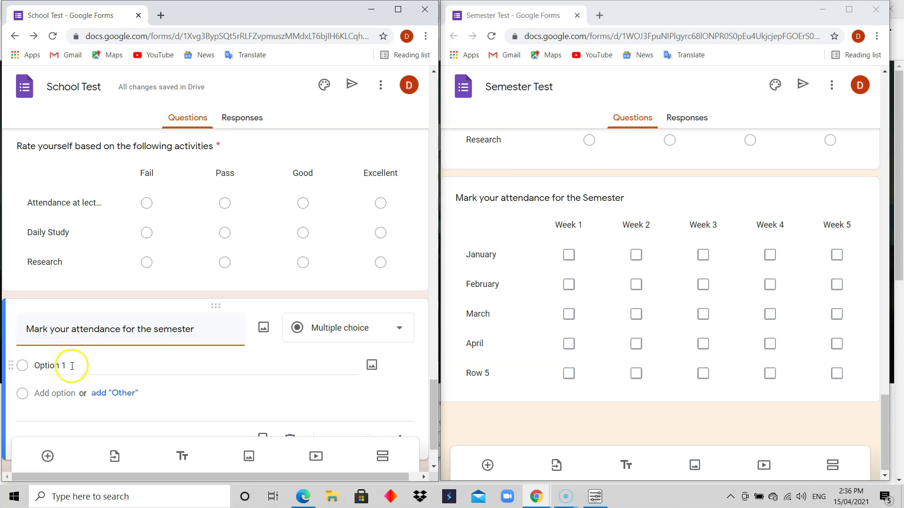
Step: Give the semester attendance question the options January, February, March and April
left_click(88, 365)
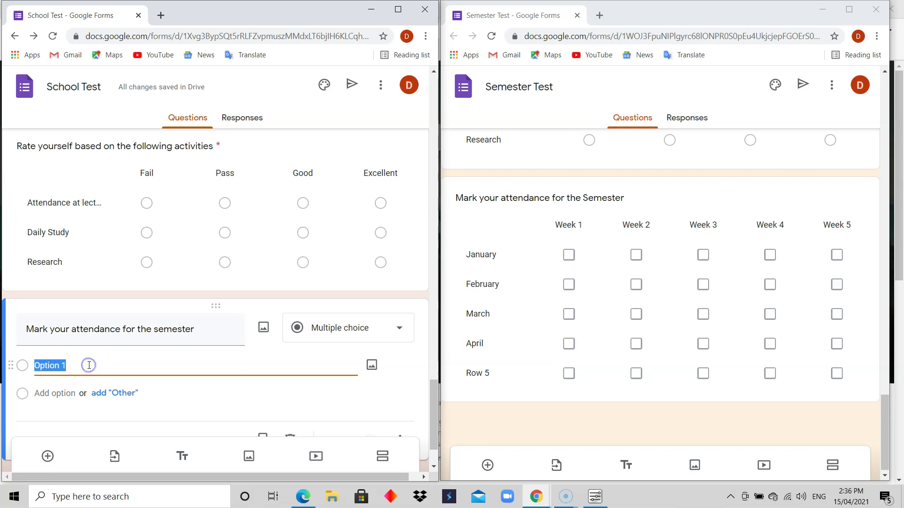
type("January")
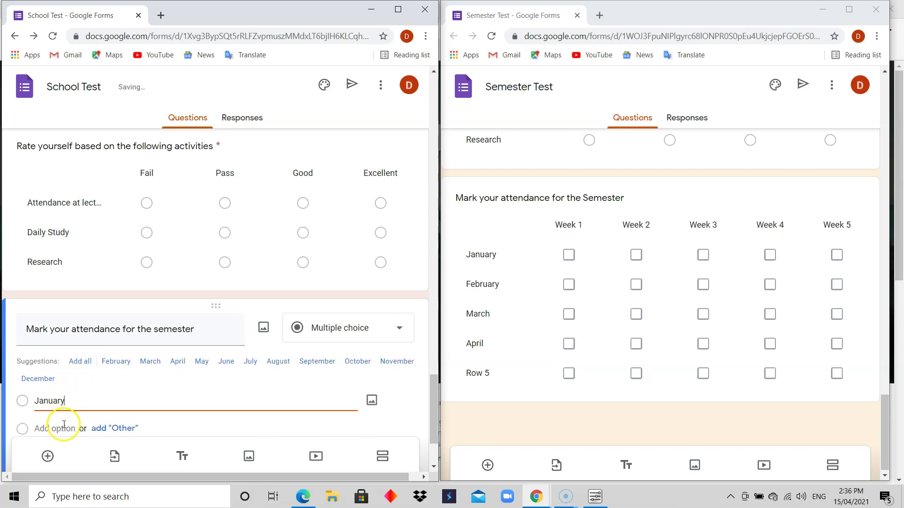
left_click(63, 426)
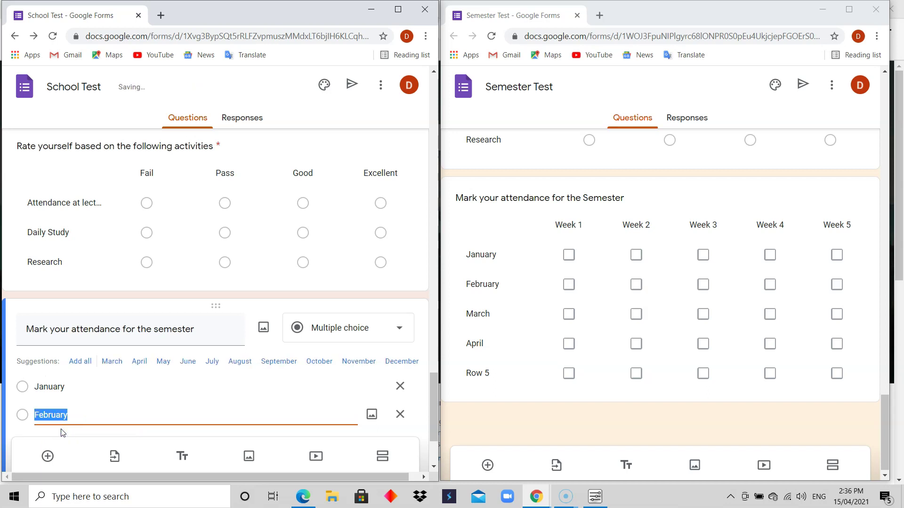
type("Fe")
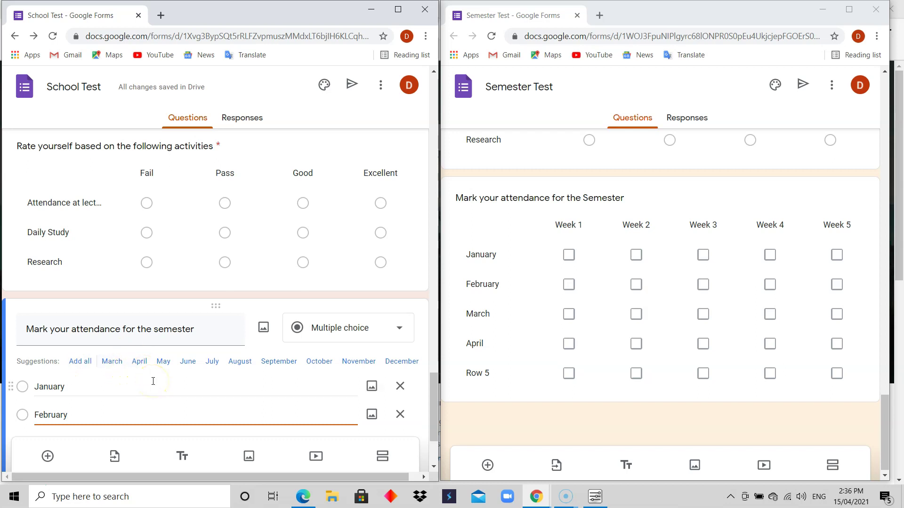
left_click_drag(434, 389, 436, 402)
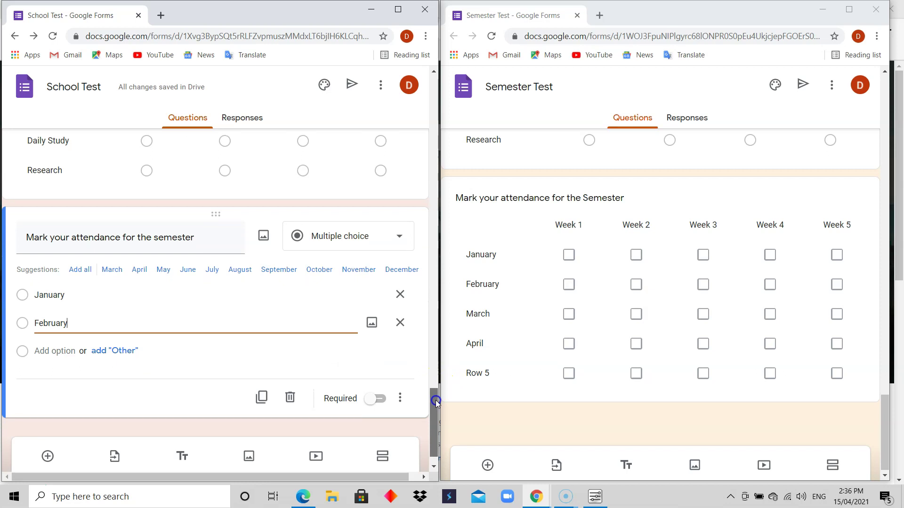
left_click(60, 351)
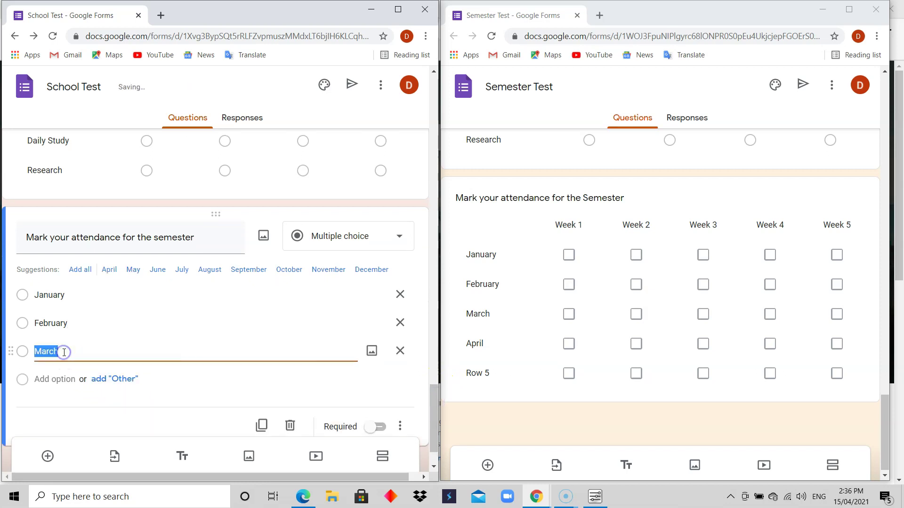
type("March")
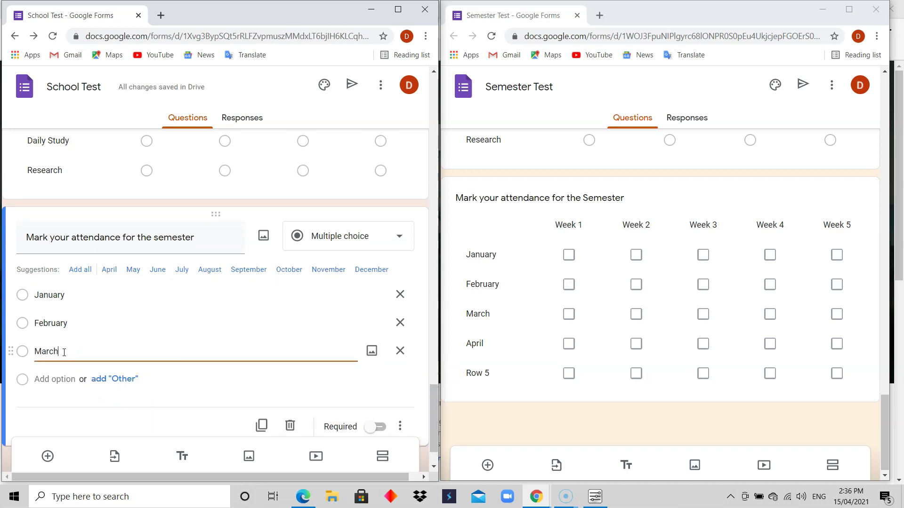
left_click(53, 379)
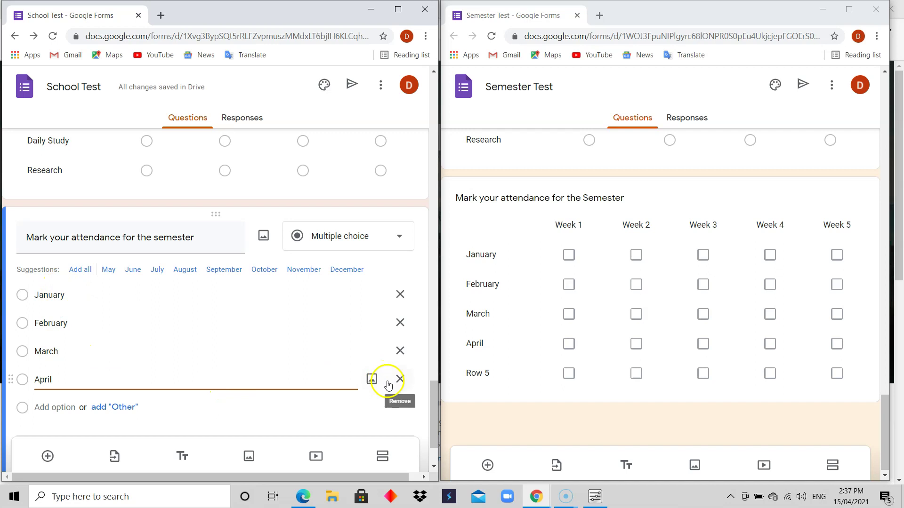
left_click(398, 240)
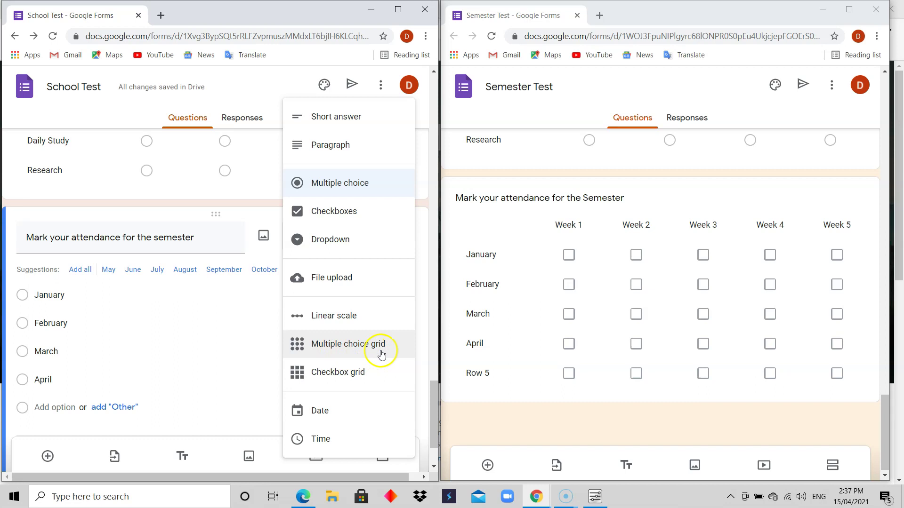
Step: Change the attendance question's type to Checkbox grid and confirm it stays a checkbox grid
left_click(337, 376)
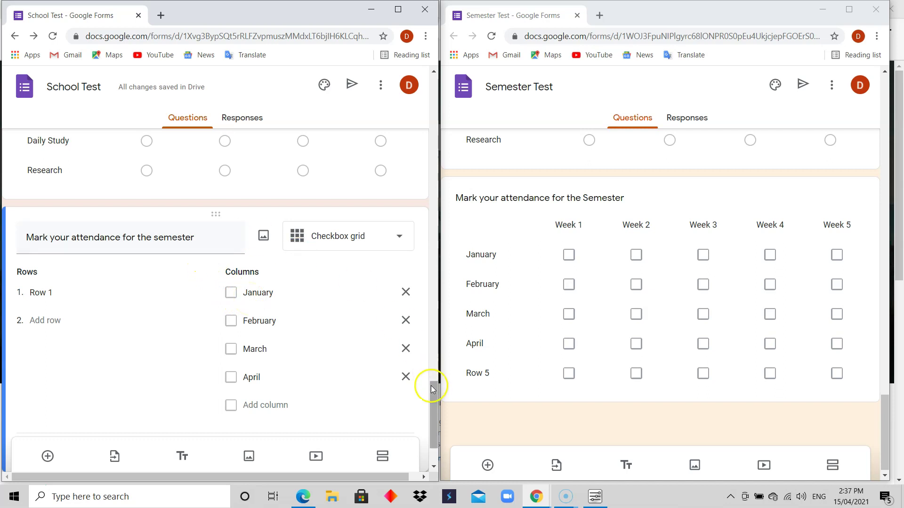
left_click(399, 240)
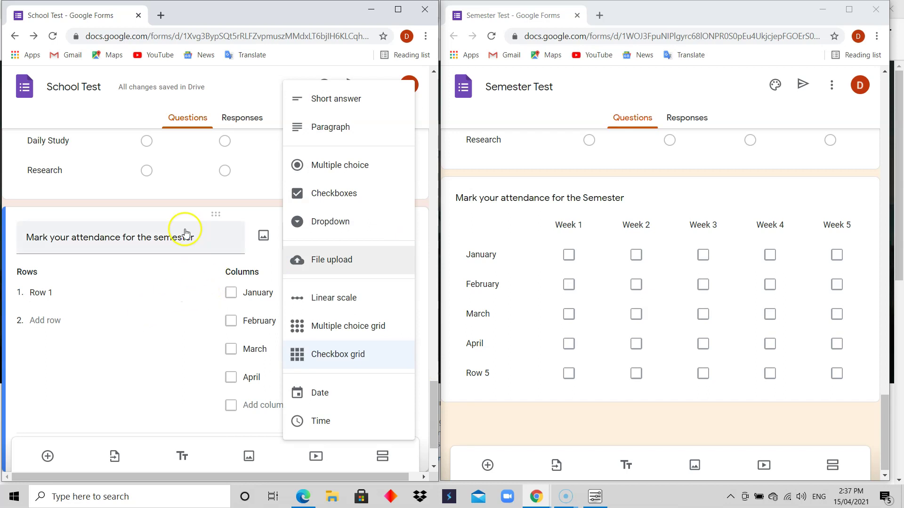
triple_click(201, 234)
left_click(205, 236)
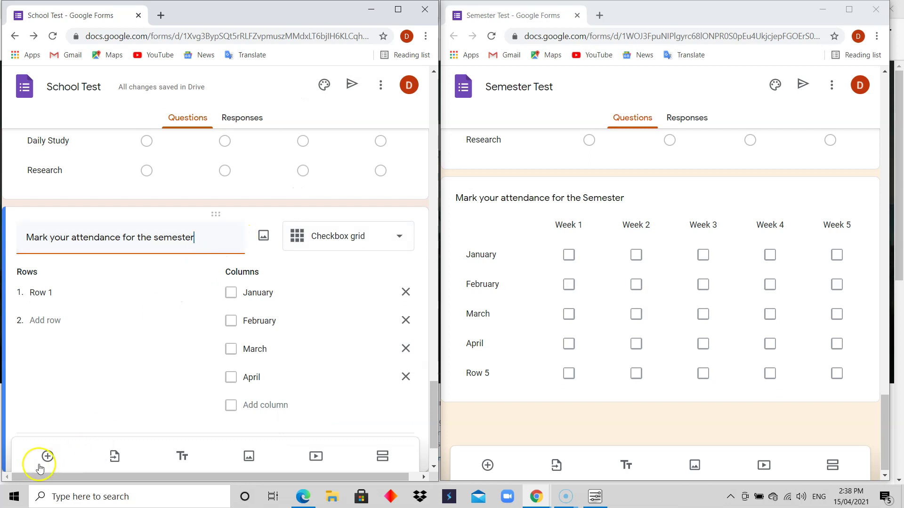
left_click(395, 241)
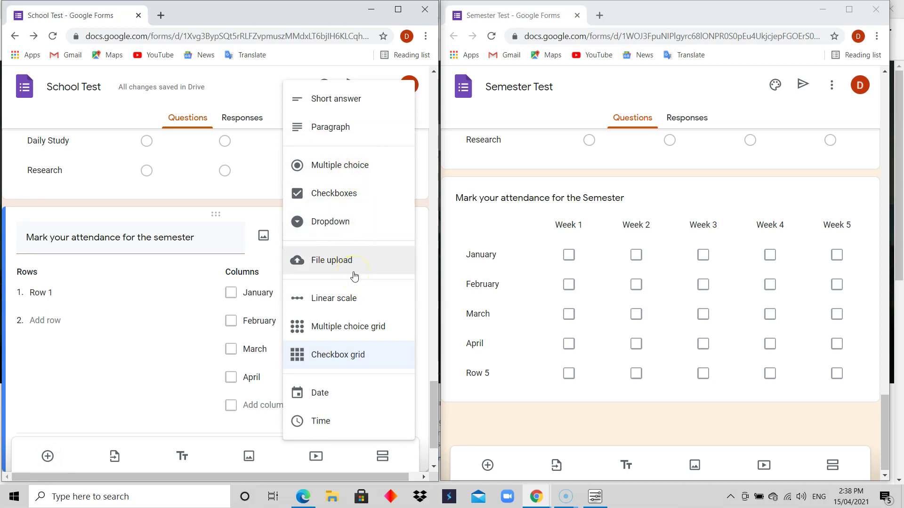
left_click(333, 356)
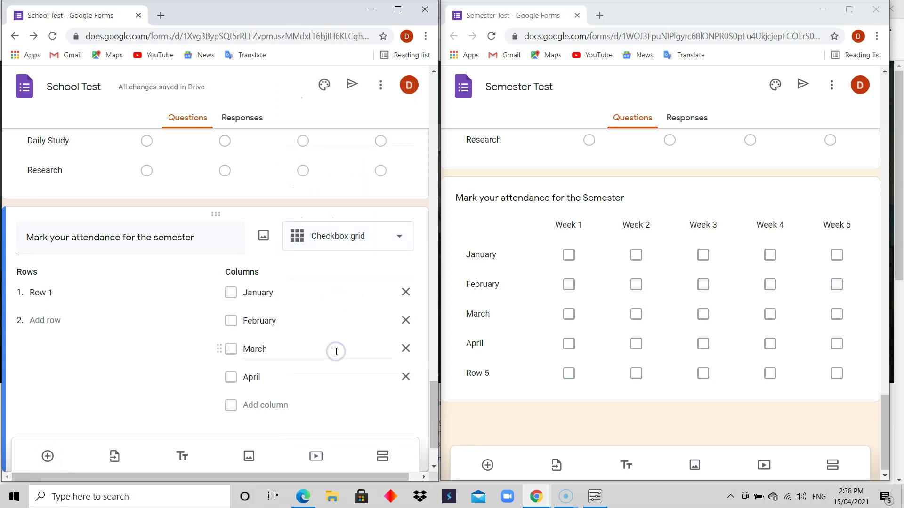
Step: Set the attendance grid rows to January, February, March and April
left_click(51, 293)
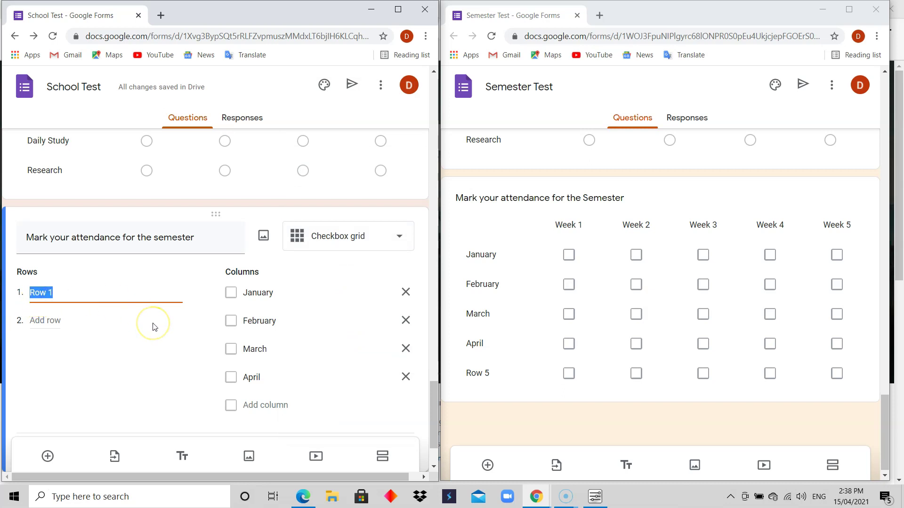
type("January")
left_click(50, 325)
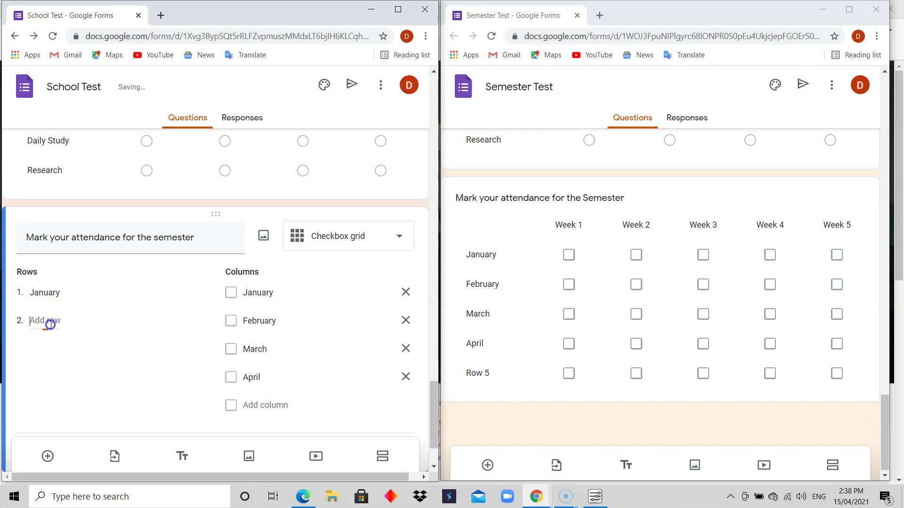
type("Febr")
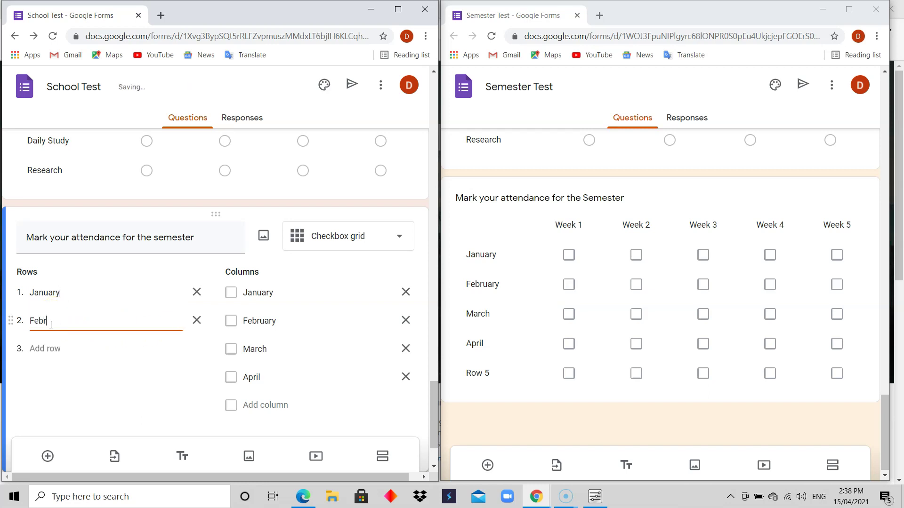
type("uary")
left_click(50, 348)
type("March")
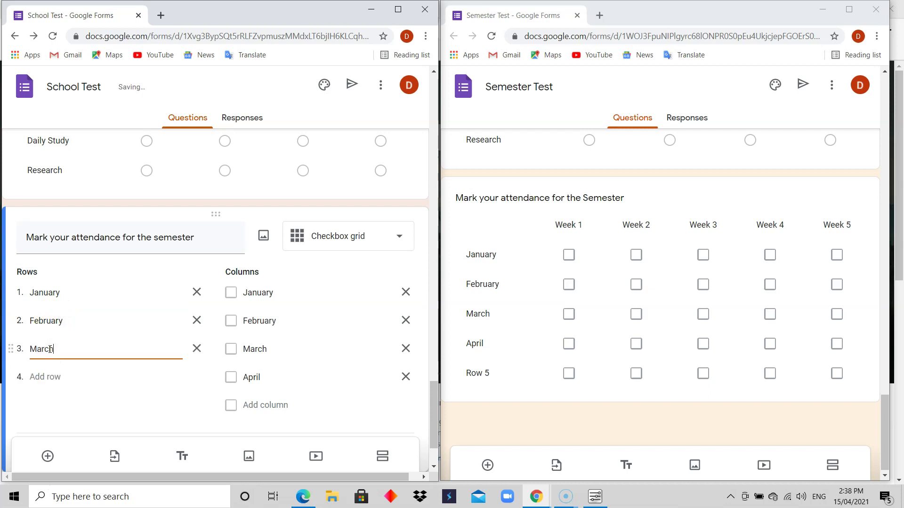
left_click(43, 377)
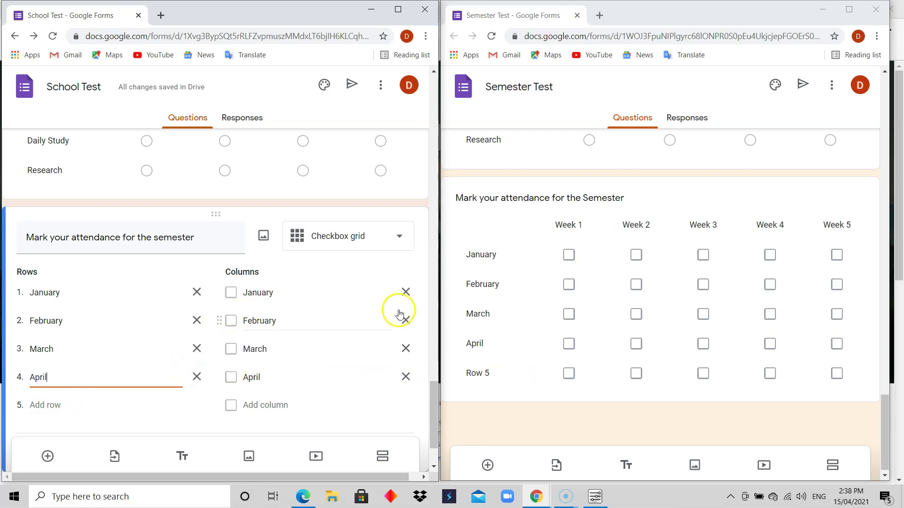
Step: Rename the grid columns Week 1 to Week 4 and add a Week 5 column
left_click(308, 293)
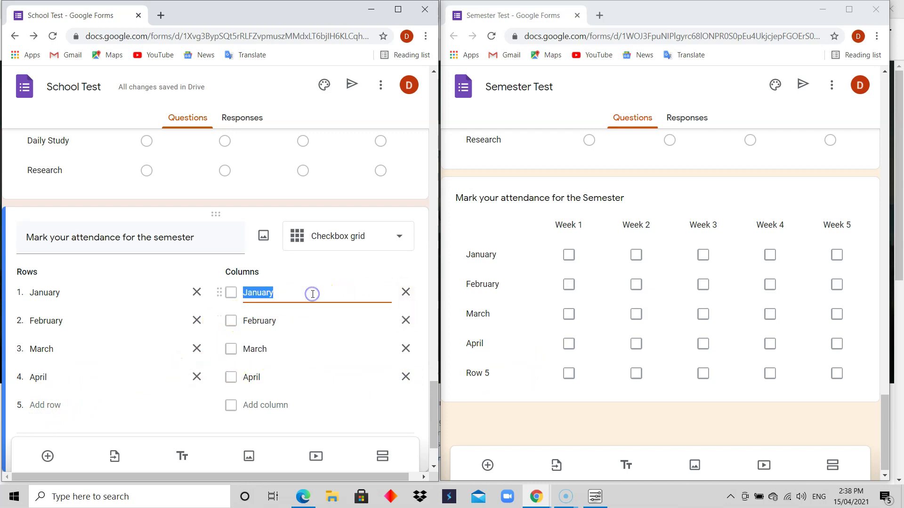
type("w")
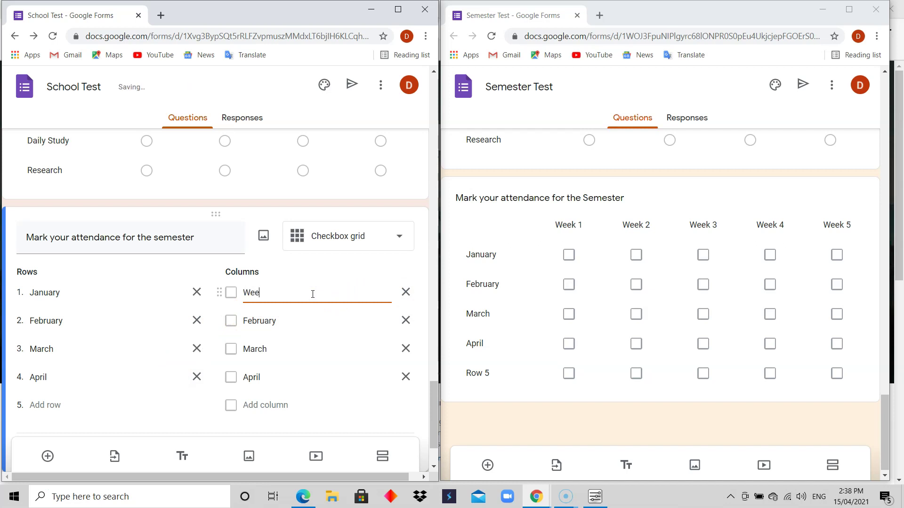
left_click(262, 322)
type("Week ")
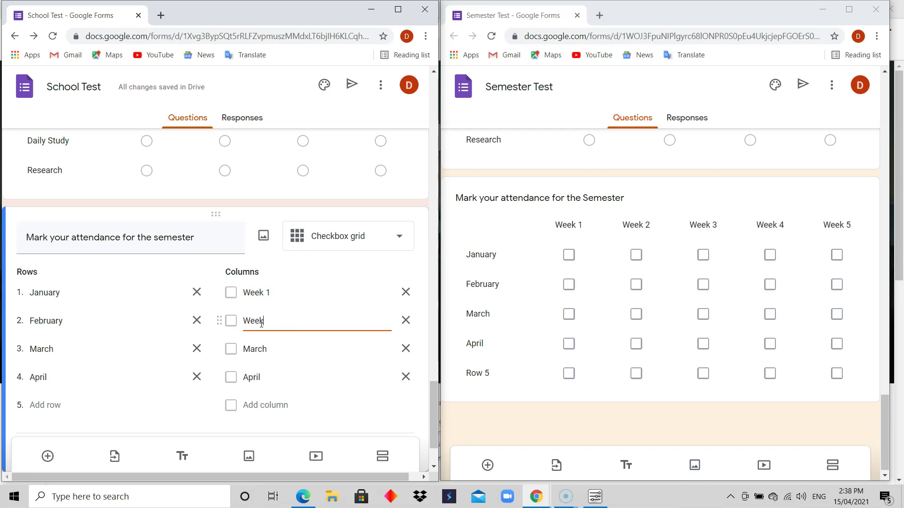
type("2")
left_click(262, 349)
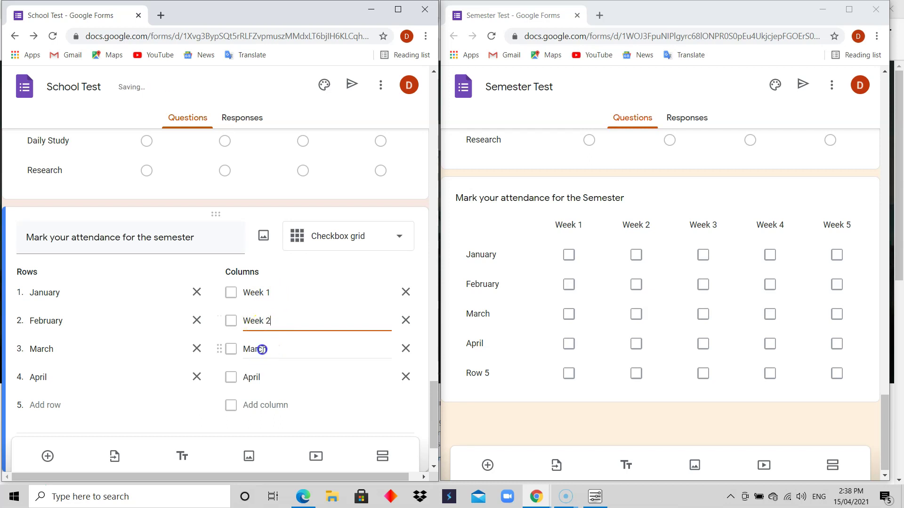
type("Wee")
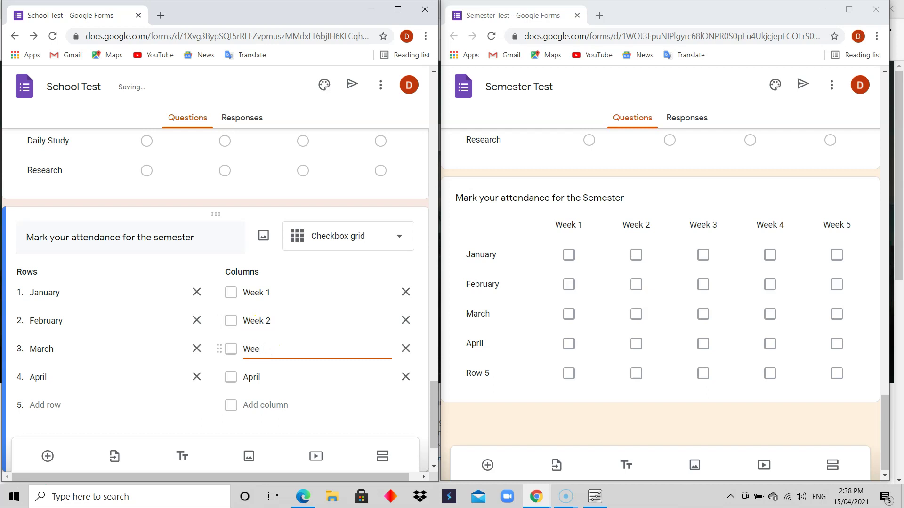
type("k 3")
left_click(262, 376)
type("Week 4")
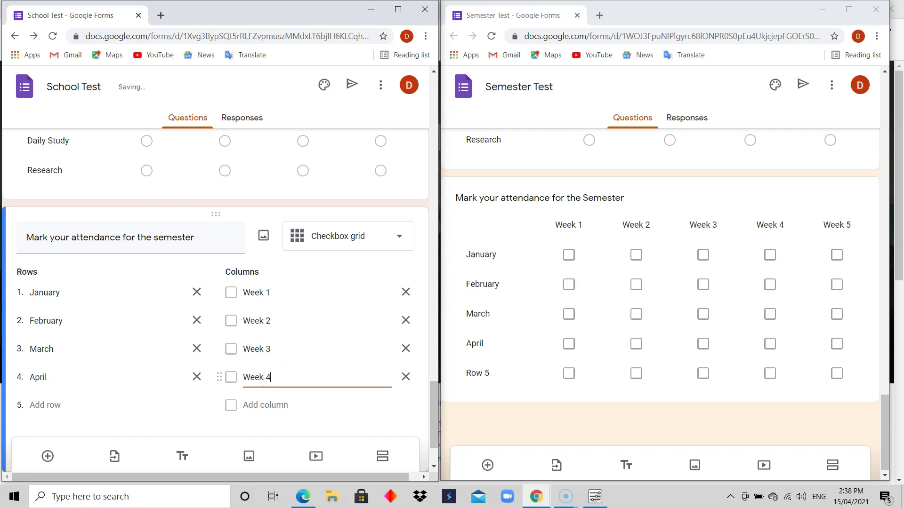
left_click(262, 404)
type("Week 5")
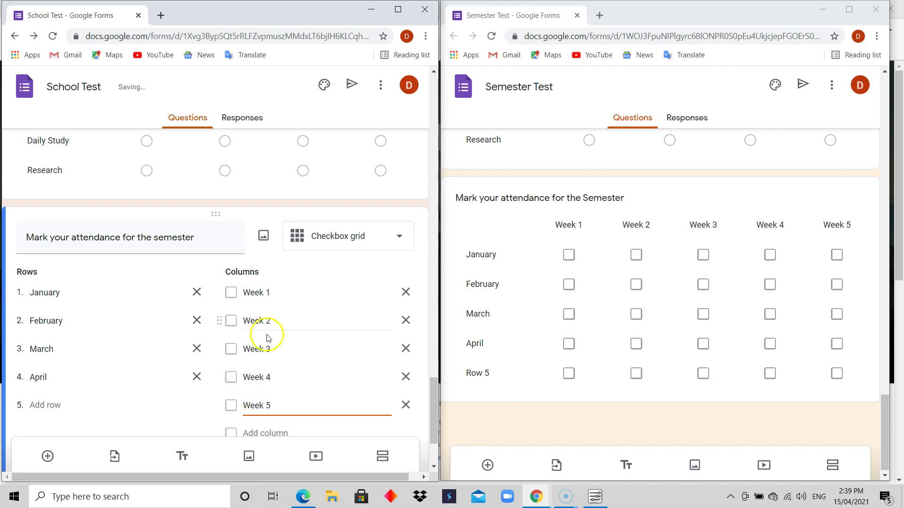
left_click(330, 297)
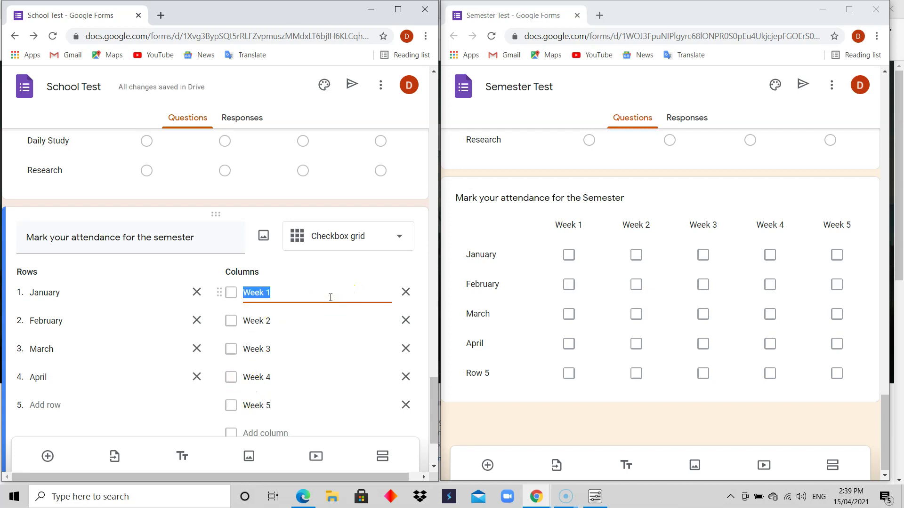
left_click(331, 296)
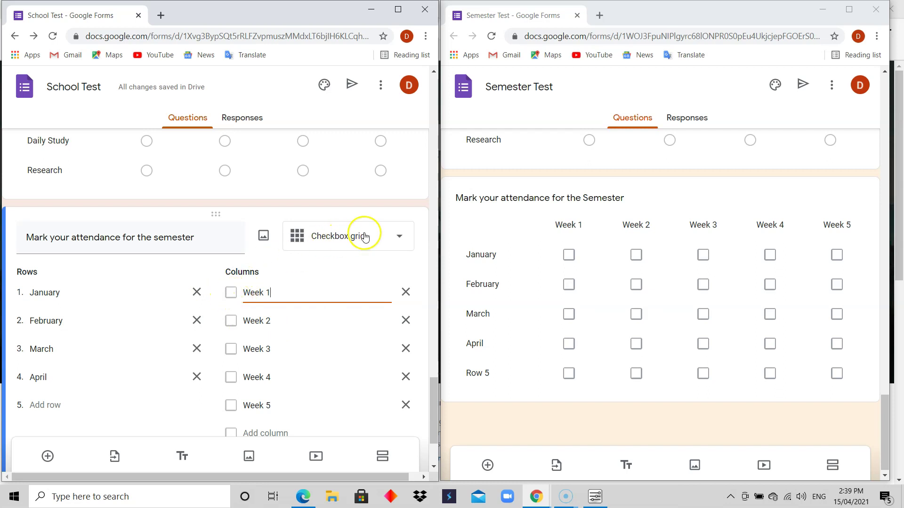
left_click(396, 237)
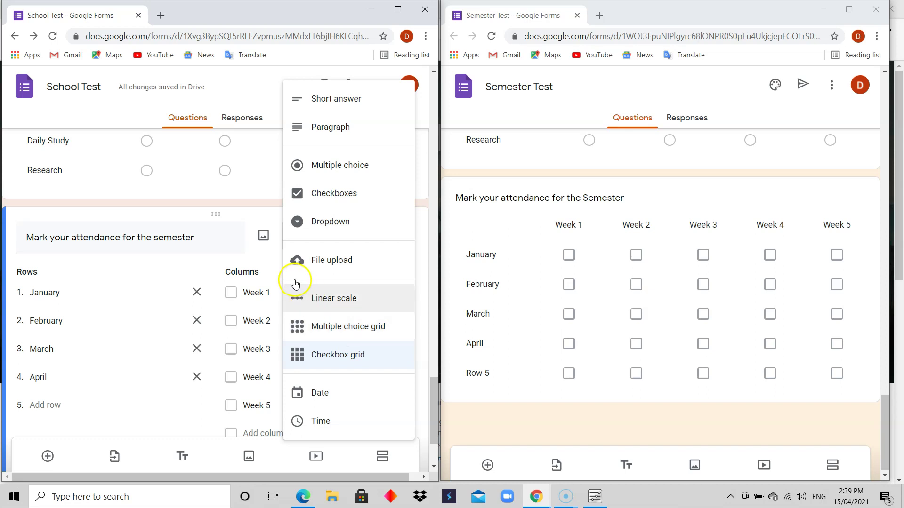
left_click(269, 263)
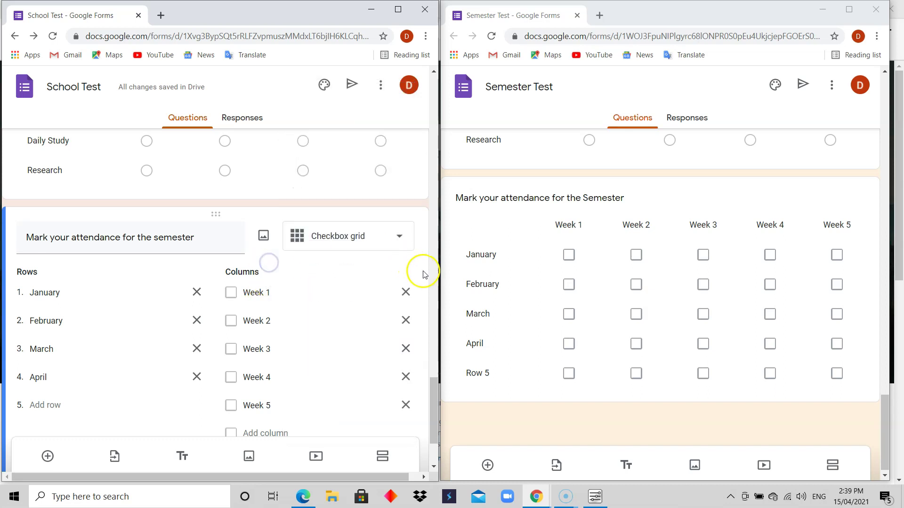
left_click_drag(432, 409, 432, 380)
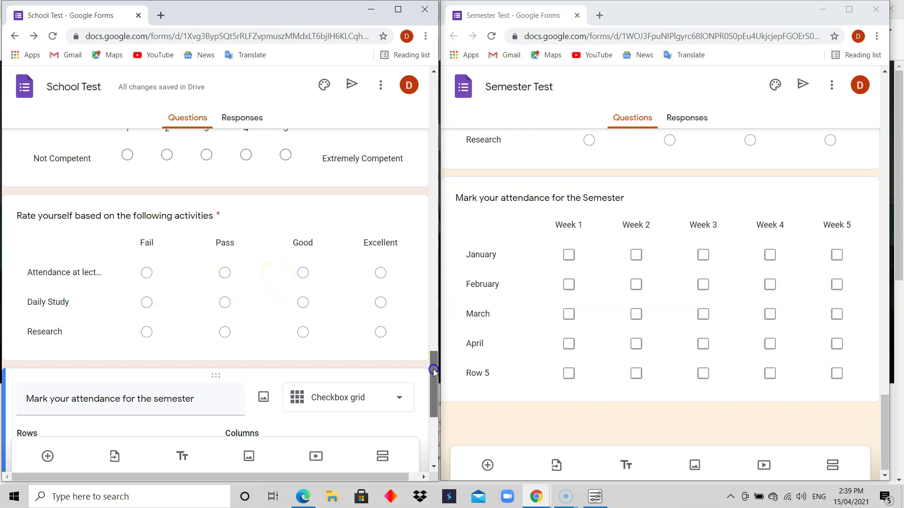
left_click_drag(433, 370, 433, 378)
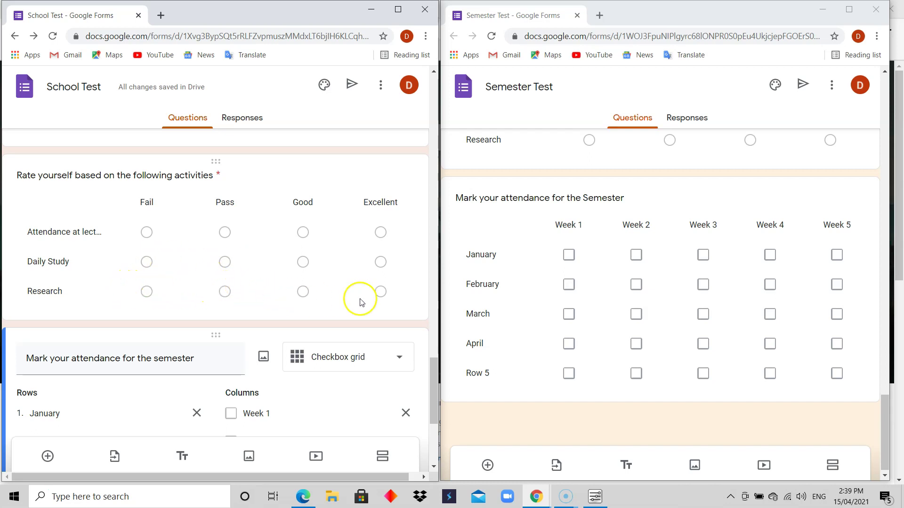
Step: Require a response in each row of the attendance grid, then view the Semester Test reference form
left_click_drag(434, 365, 431, 386)
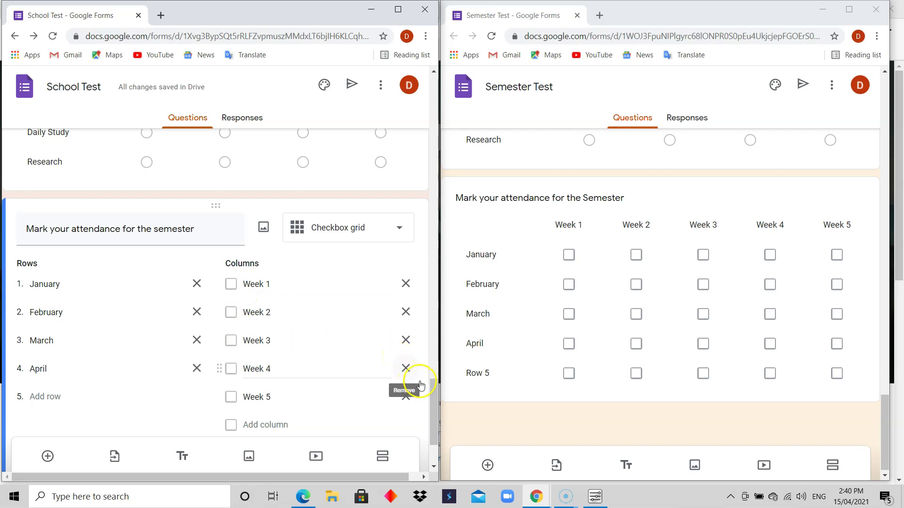
scroll(433, 401, "down", 1)
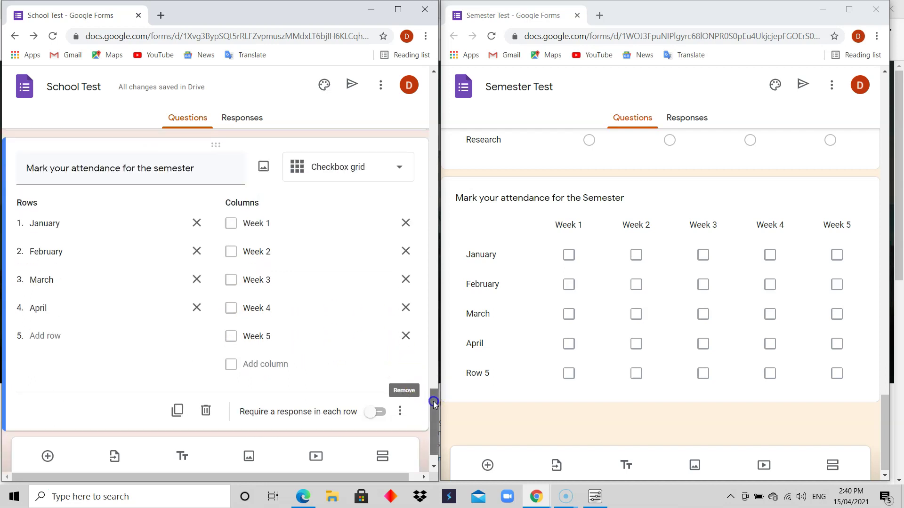
left_click(381, 412)
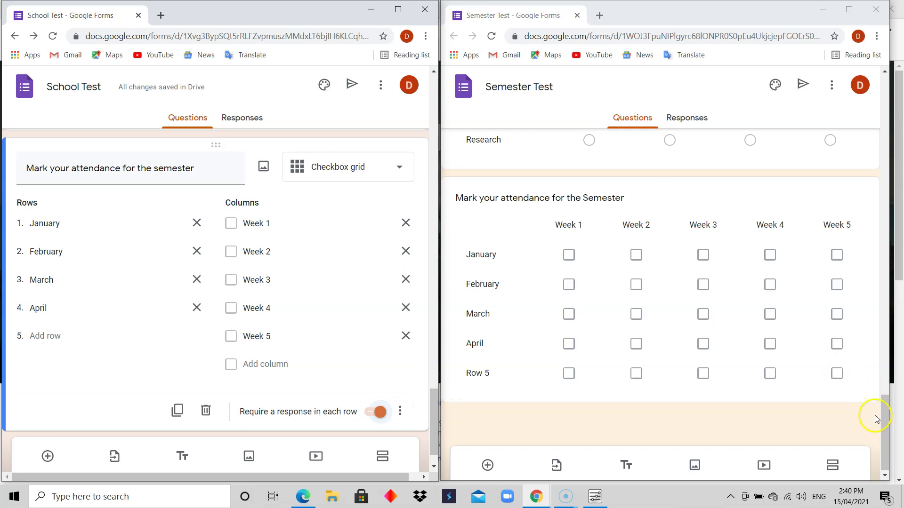
left_click(884, 427)
mouse_move(884, 427)
left_mouse_down()
mouse_move(883, 402)
mouse_move(886, 430)
left_mouse_up()
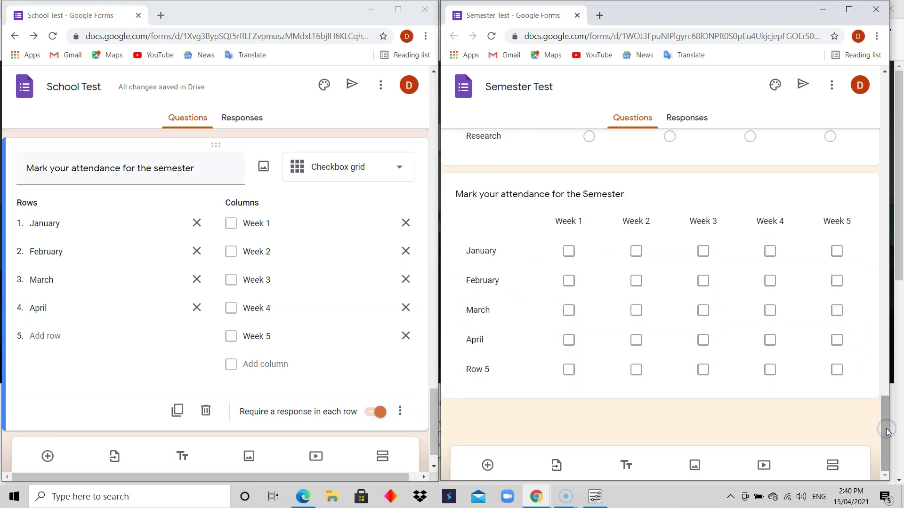
left_click(620, 400)
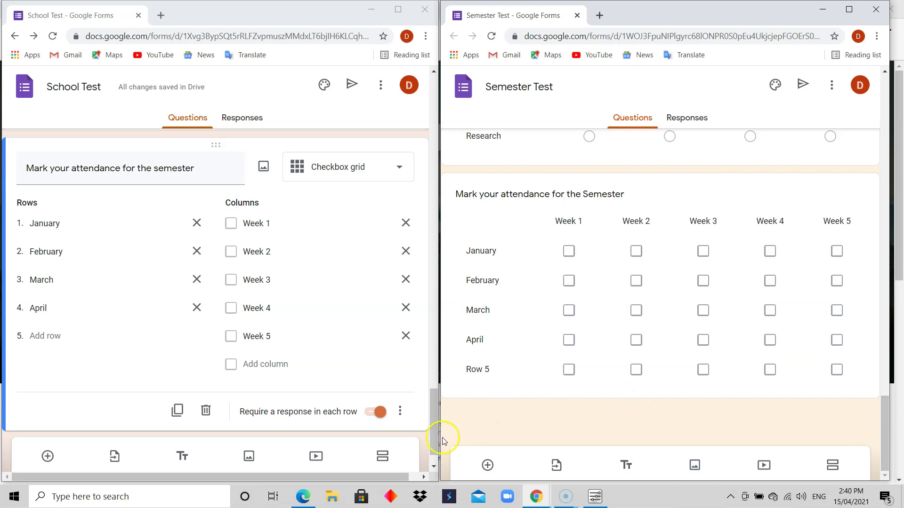
left_click_drag(434, 426, 448, 260)
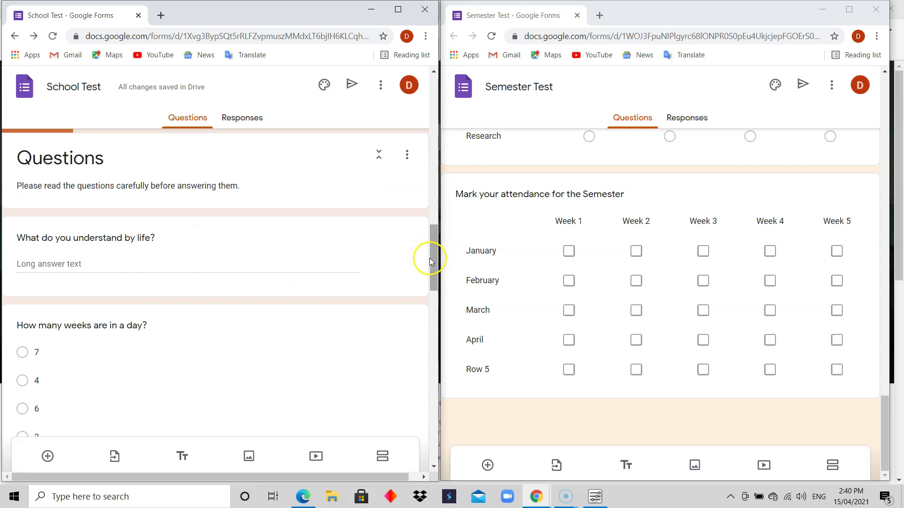
left_click_drag(436, 259, 437, 272)
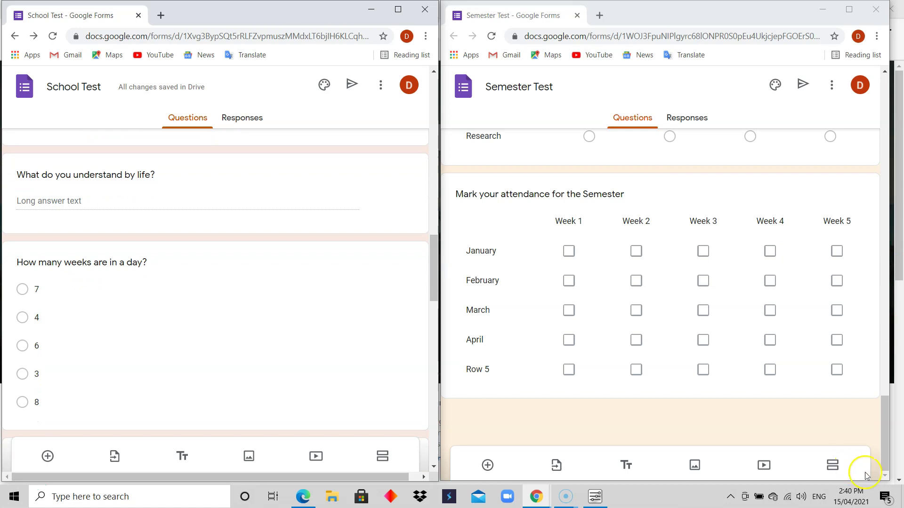
left_click_drag(887, 428, 888, 184)
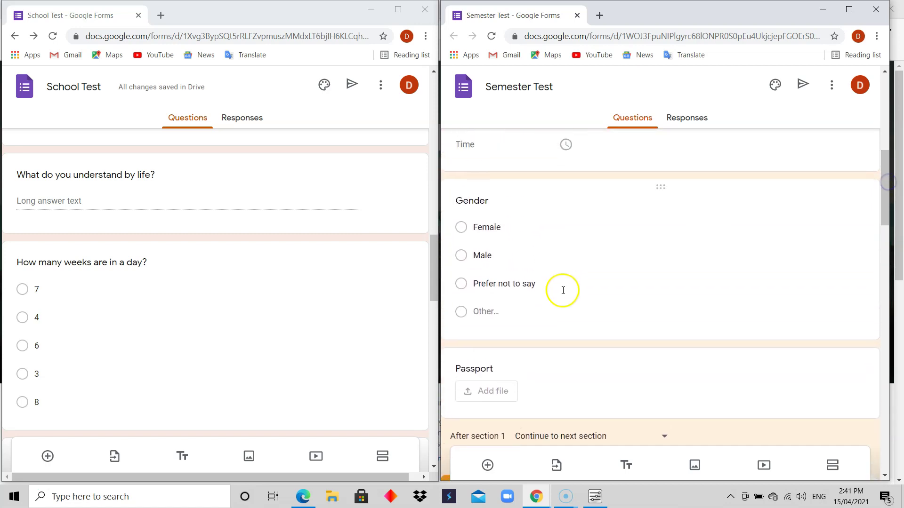
left_click_drag(430, 287, 430, 207)
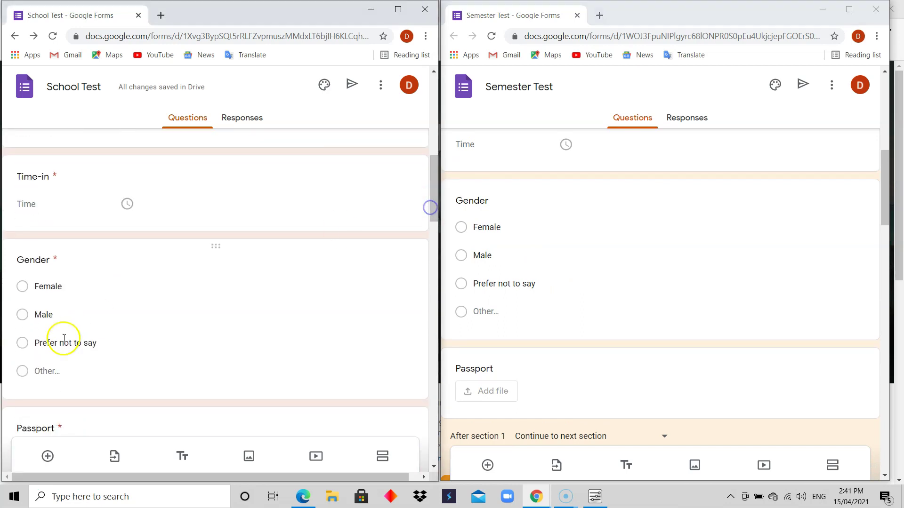
Step: Make the Gender question a dropdown and add a fourth option, Other
left_click(109, 307)
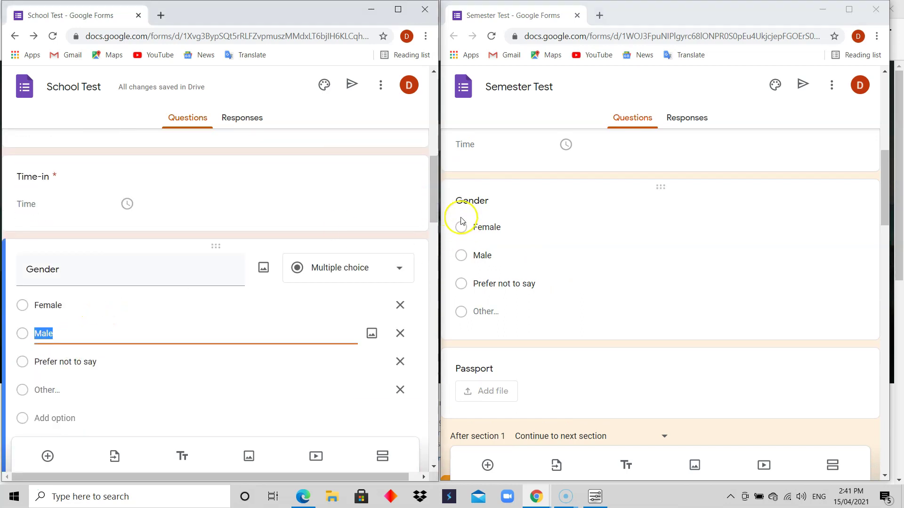
left_click_drag(435, 200, 436, 214)
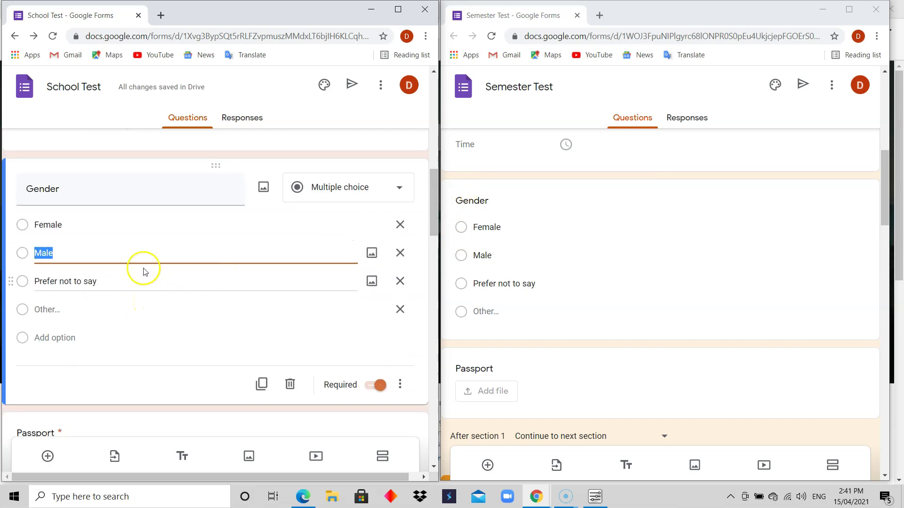
left_click(408, 189)
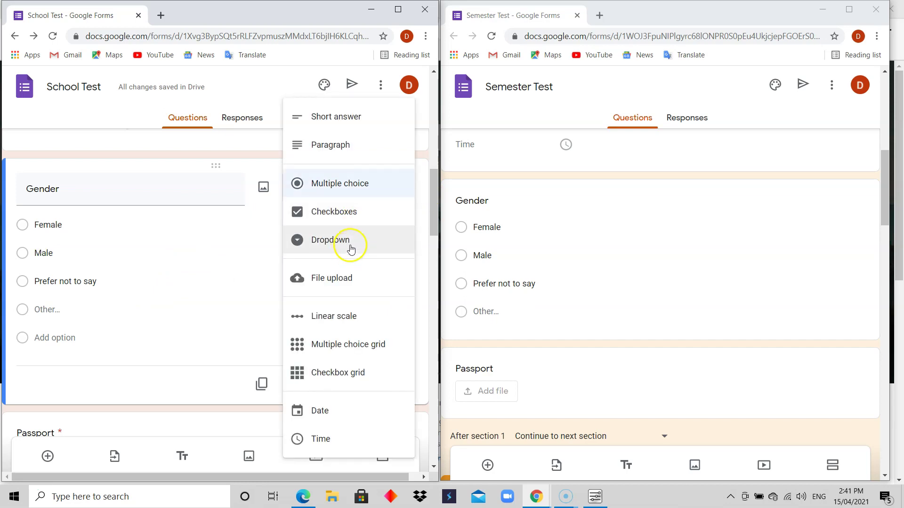
left_click(355, 241)
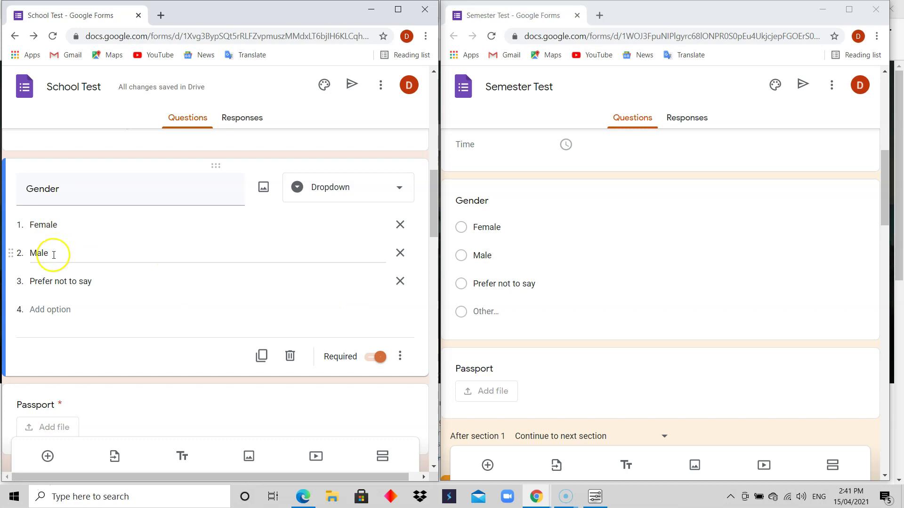
left_click(51, 310)
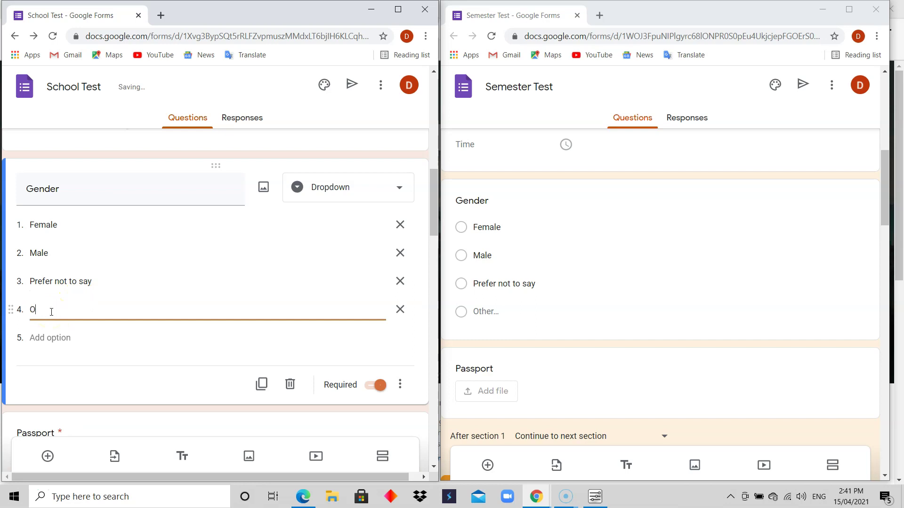
type("Other")
left_click(201, 346)
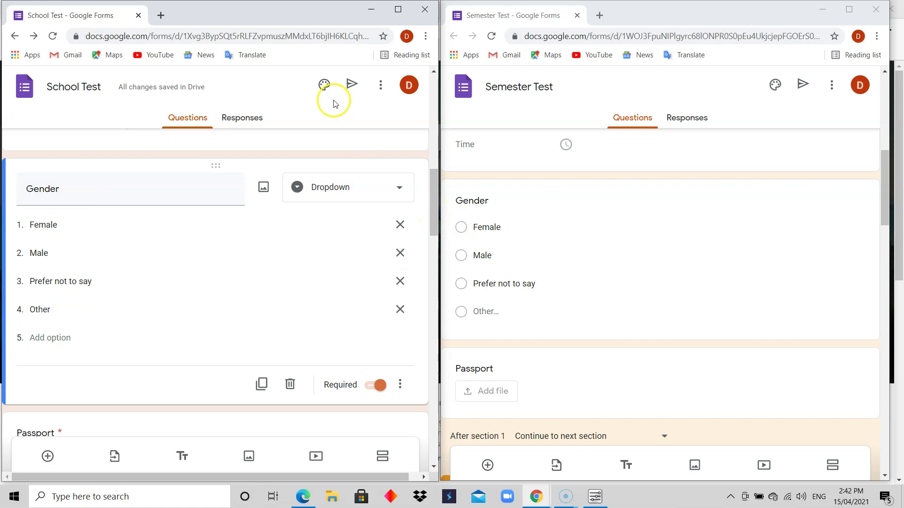
Step: Preview the School Test form and scroll down to the Gender question
left_click(382, 86)
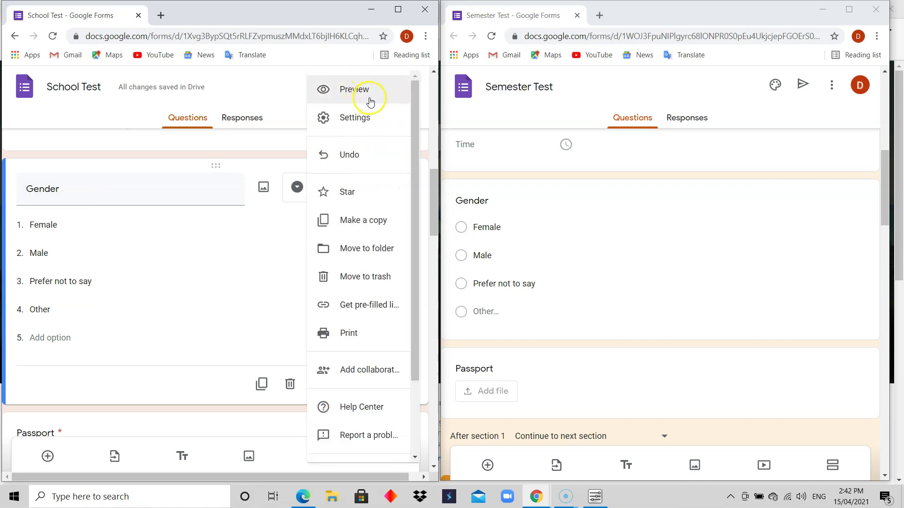
left_click(373, 96)
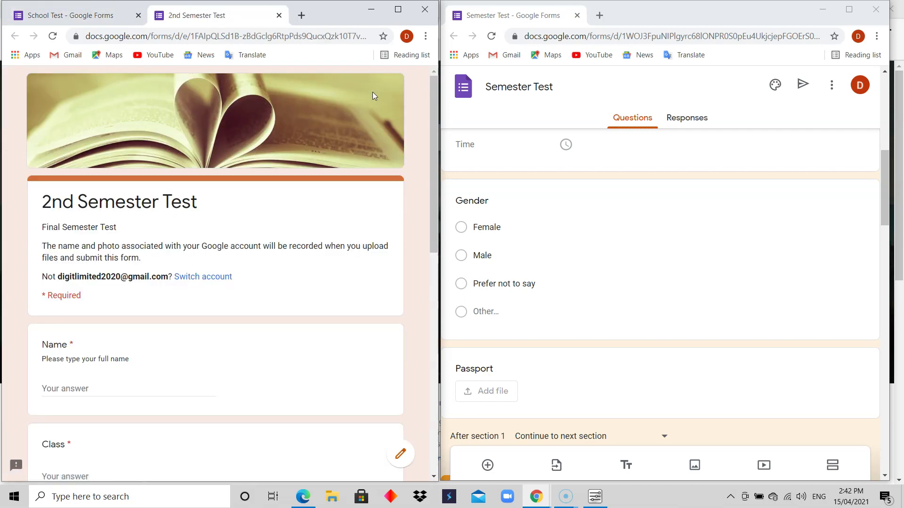
left_click_drag(434, 155, 451, 325)
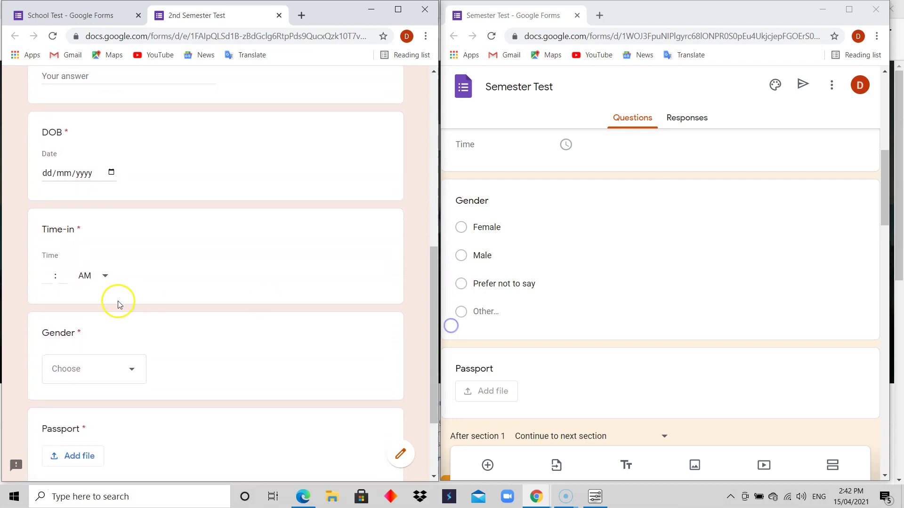
Step: Open and close the Gender dropdown to see its four choices and the required-question warning
left_click(132, 372)
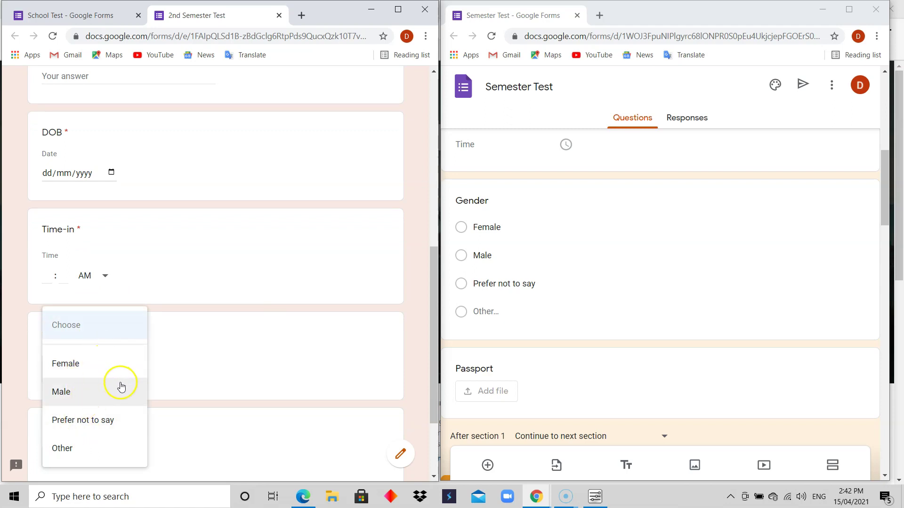
left_click(205, 362)
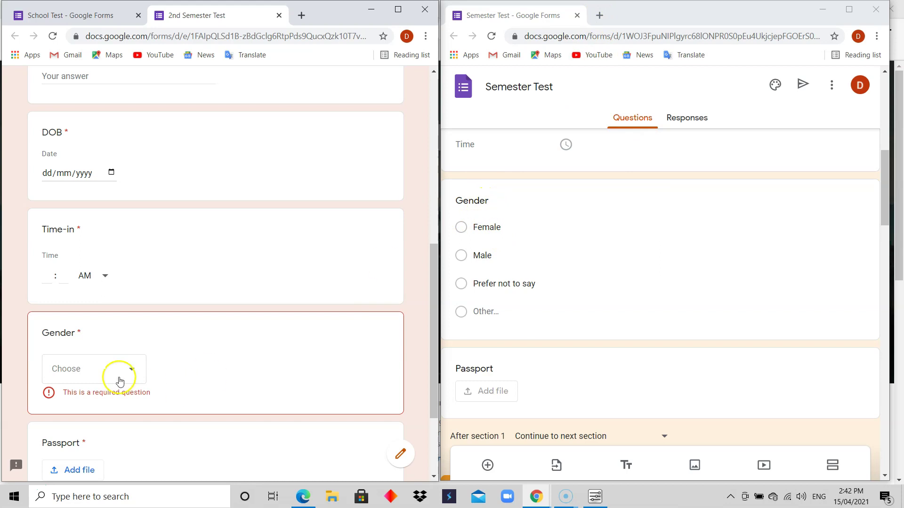
left_click(134, 370)
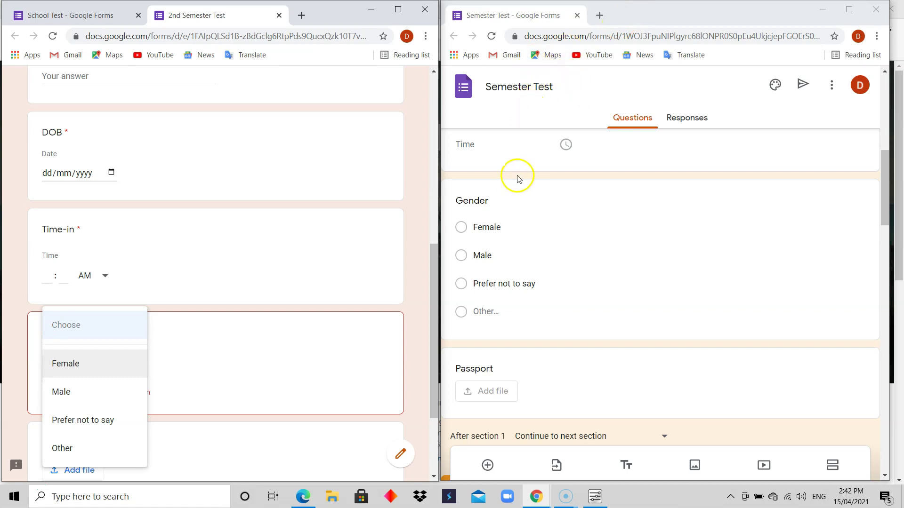
Step: Preview the Semester Test reference form and answer Gender as Other in both previews
left_click(837, 86)
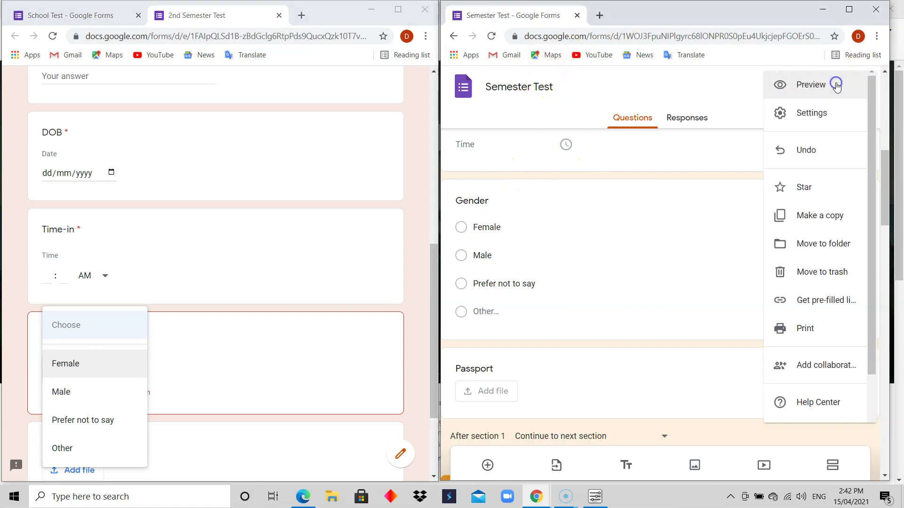
left_click(824, 91)
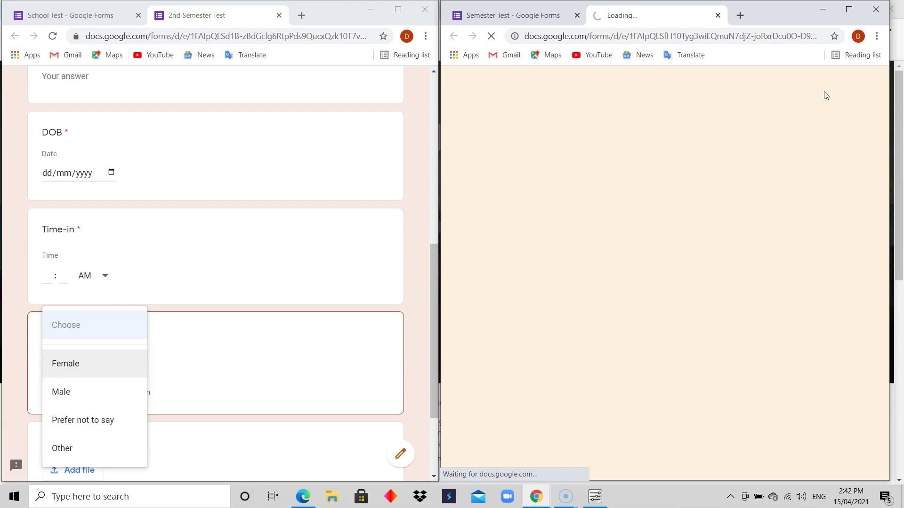
left_click_drag(888, 146, 884, 287)
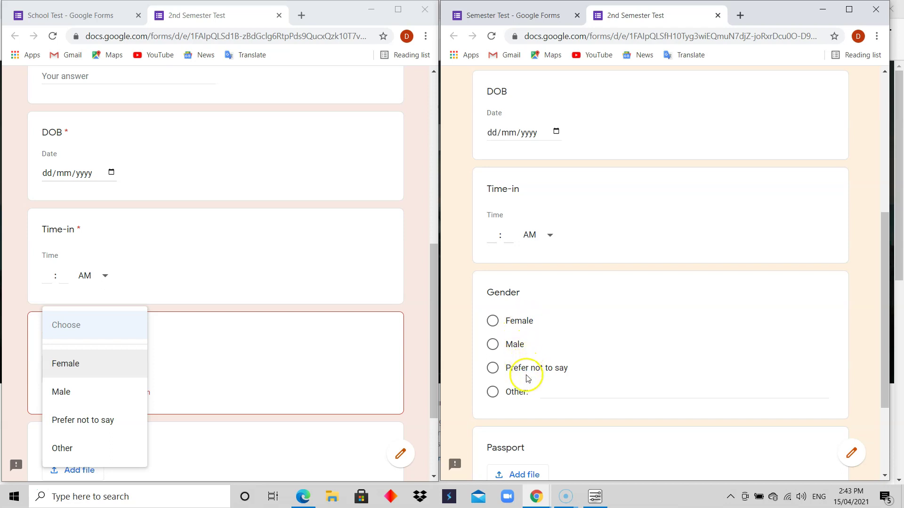
left_click(77, 453)
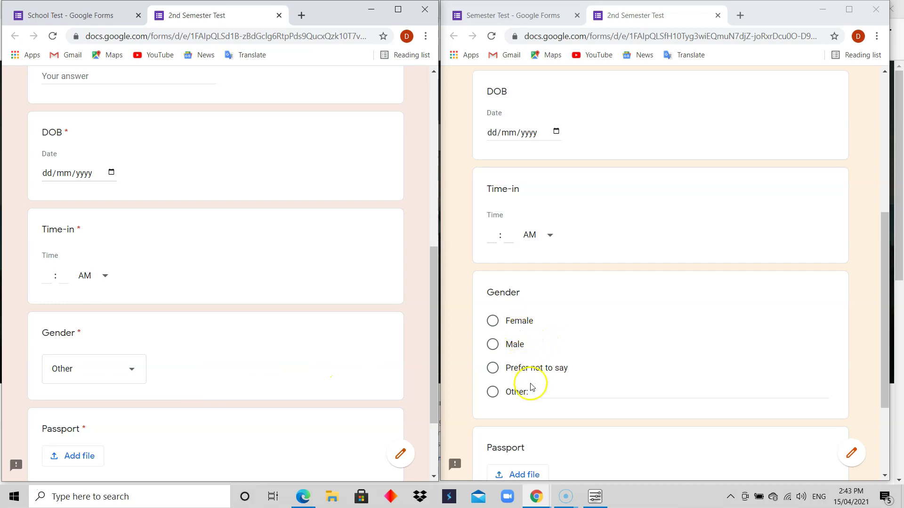
left_click(493, 392)
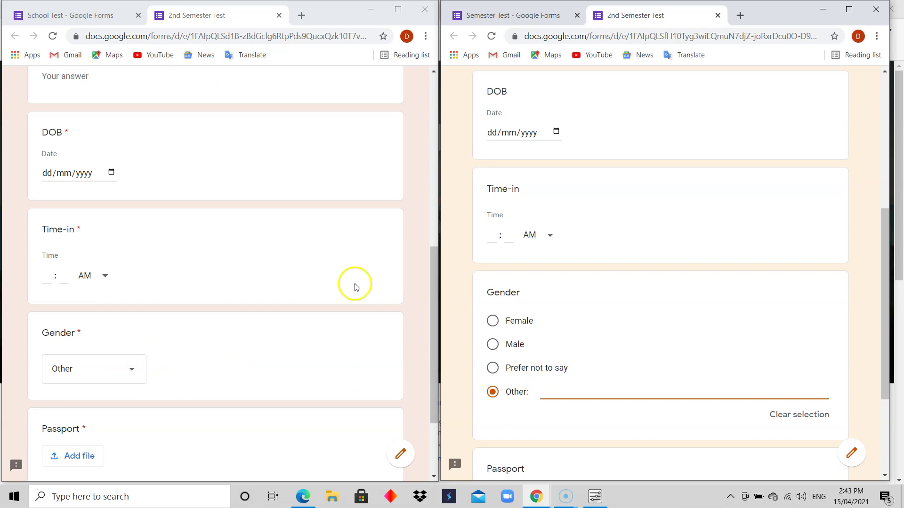
left_click(93, 19)
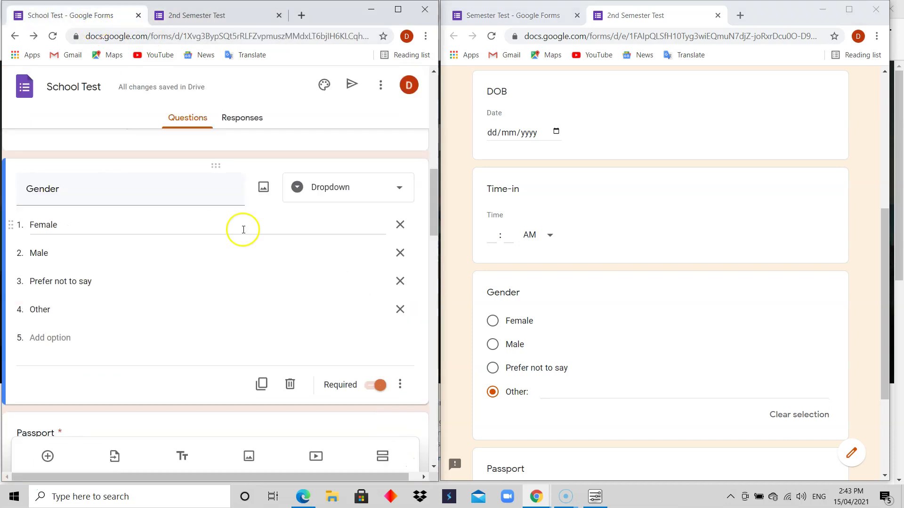
left_click_drag(434, 222, 417, 137)
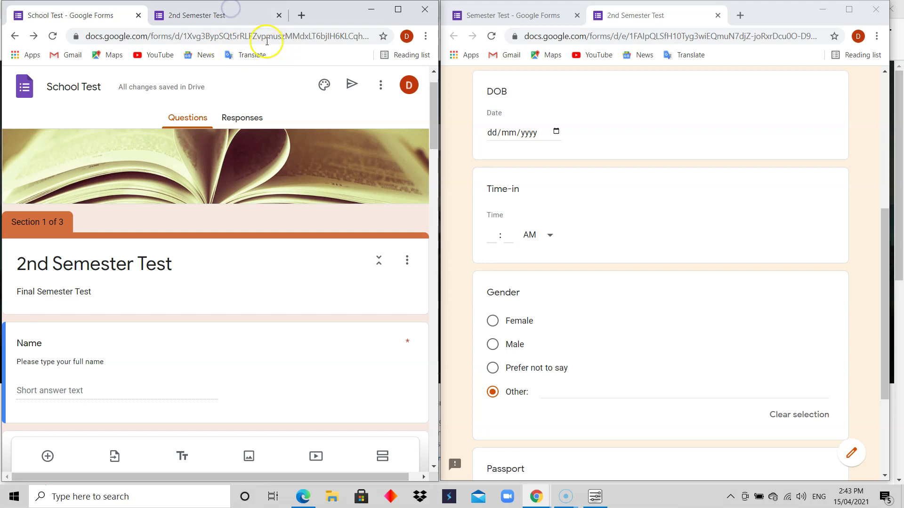
left_click(225, 15)
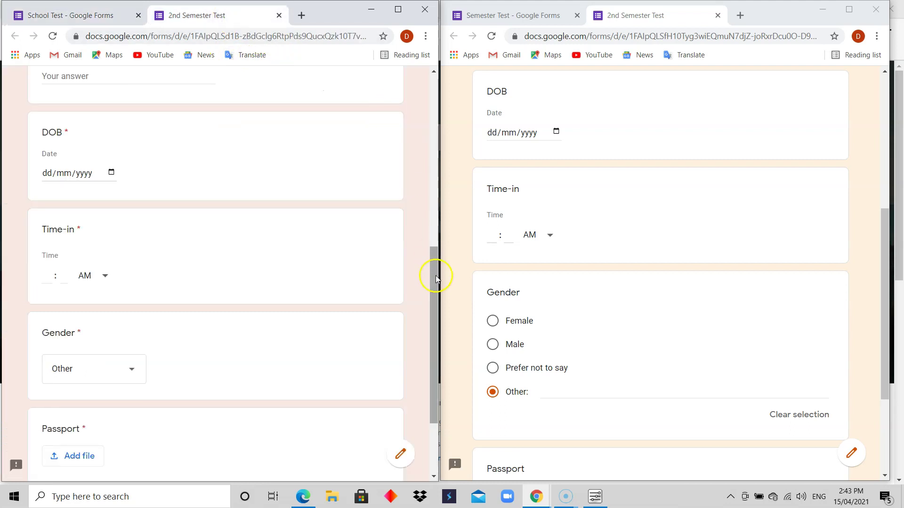
left_click_drag(434, 275, 430, 104)
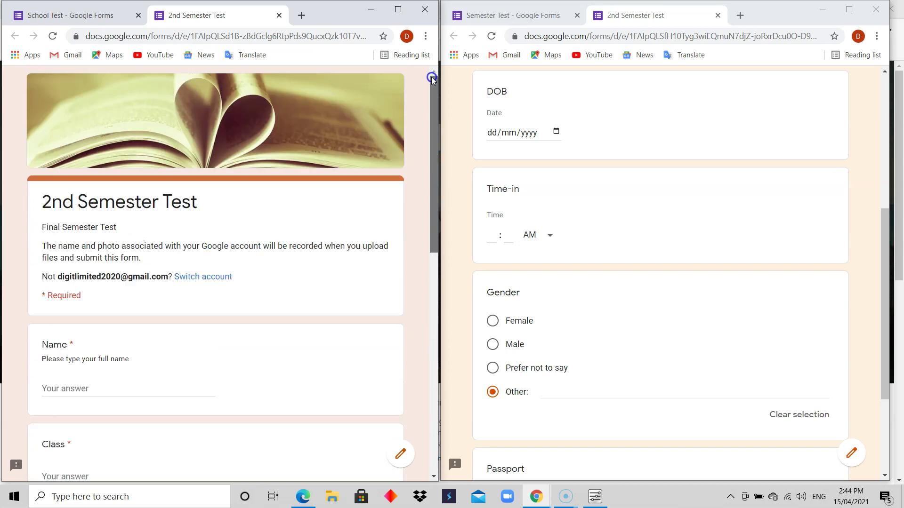
left_click(106, 16)
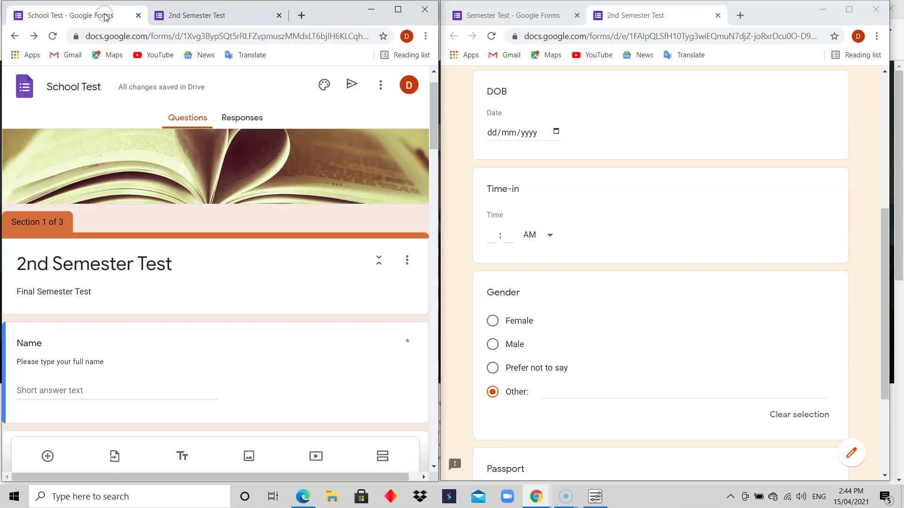
left_click_drag(433, 125, 430, 346)
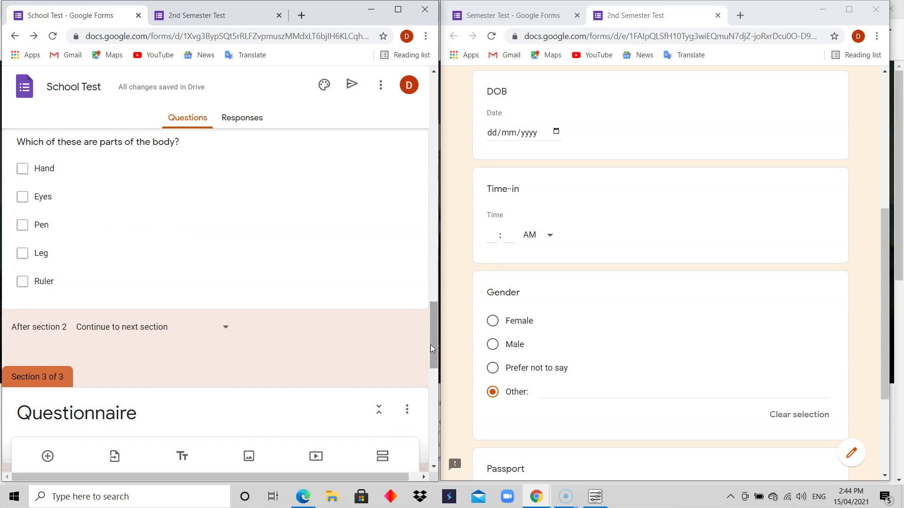
left_click_drag(430, 346, 433, 320)
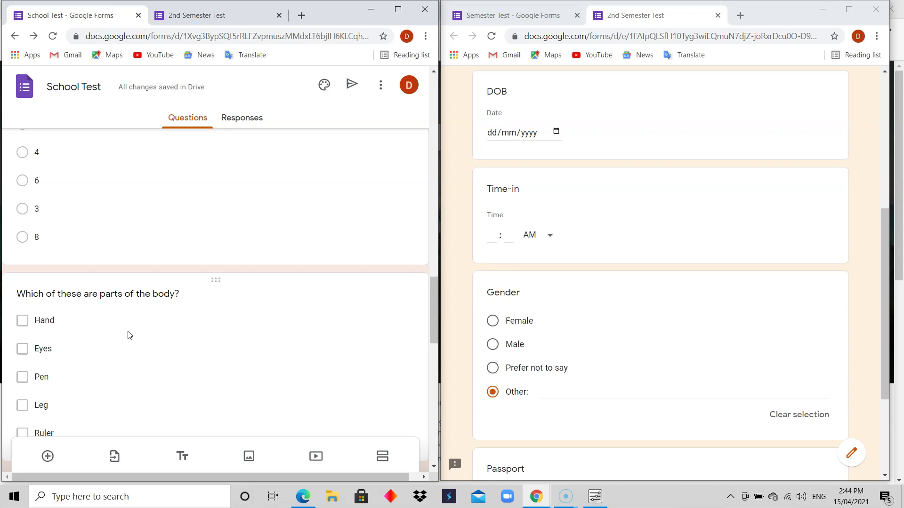
left_click_drag(433, 301, 433, 328)
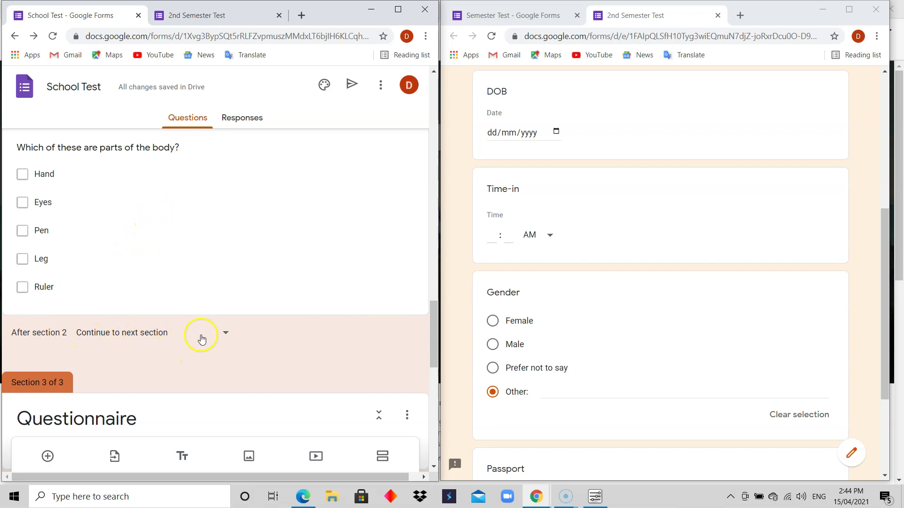
scroll(427, 351, "down", 4)
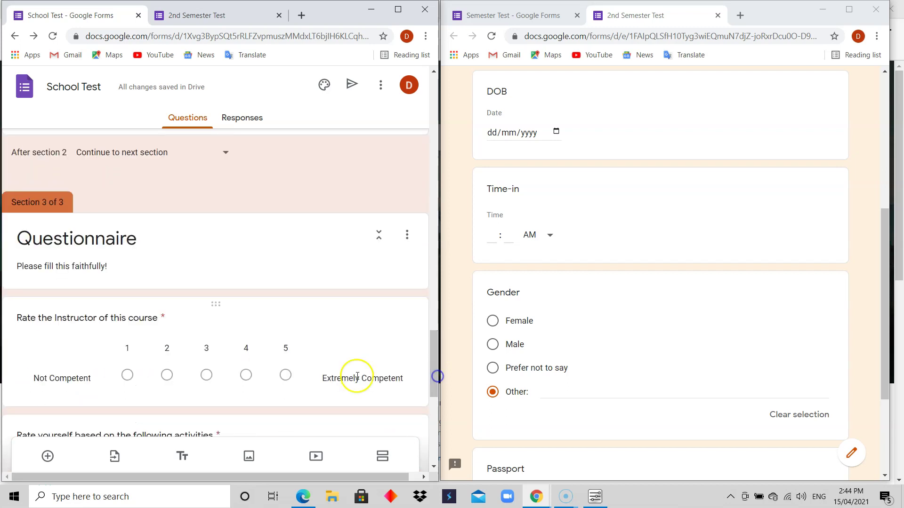
left_click_drag(426, 358, 432, 101)
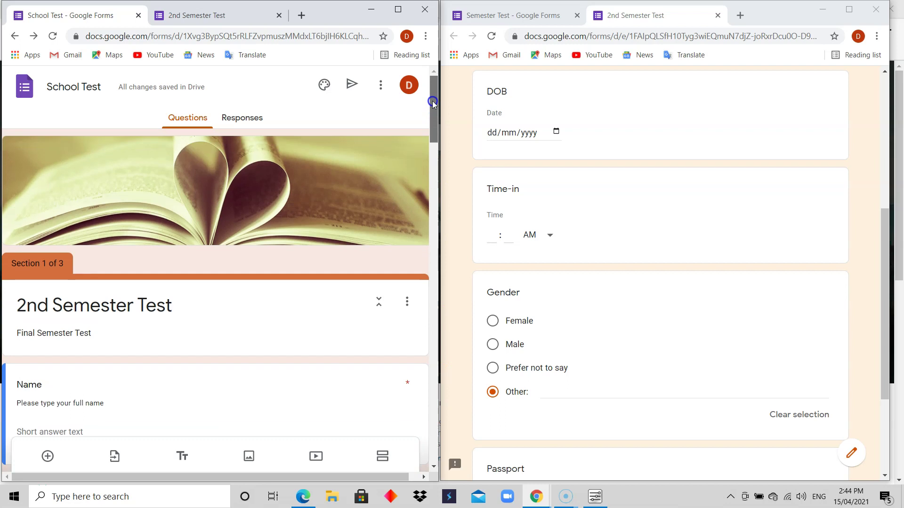
left_click(211, 14)
left_click(123, 389)
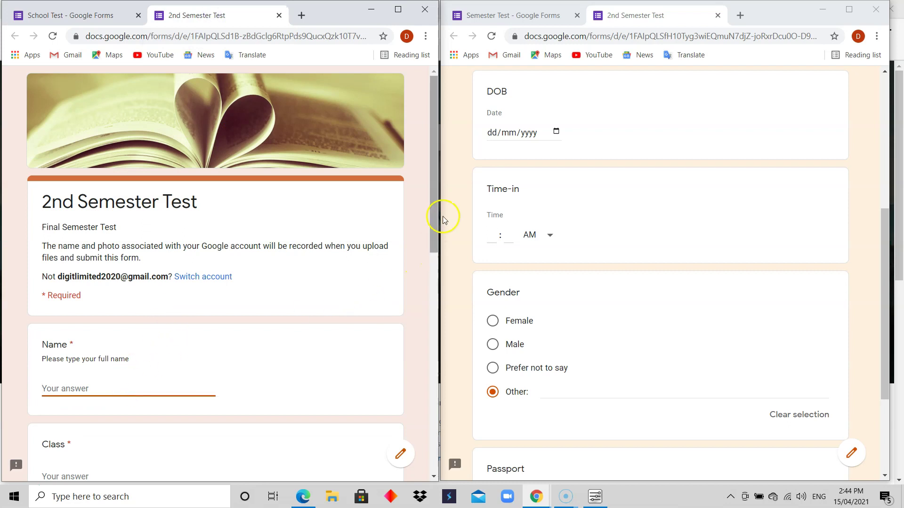
left_click_drag(434, 207, 428, 262)
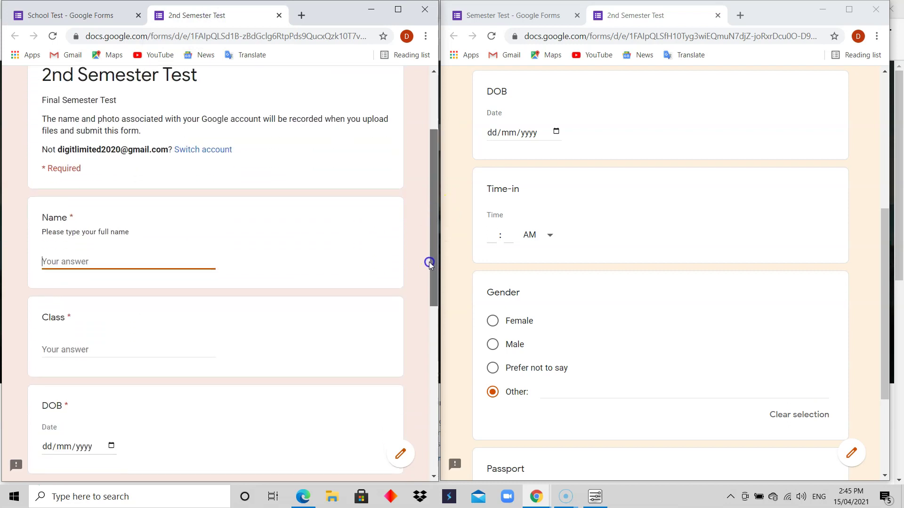
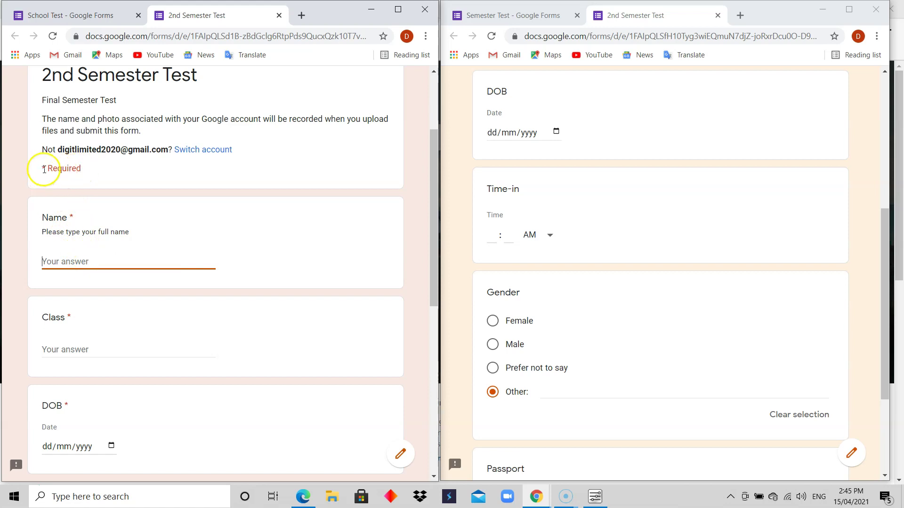
Step: Enter the respondent's full name and 100 for Class
left_click(105, 262)
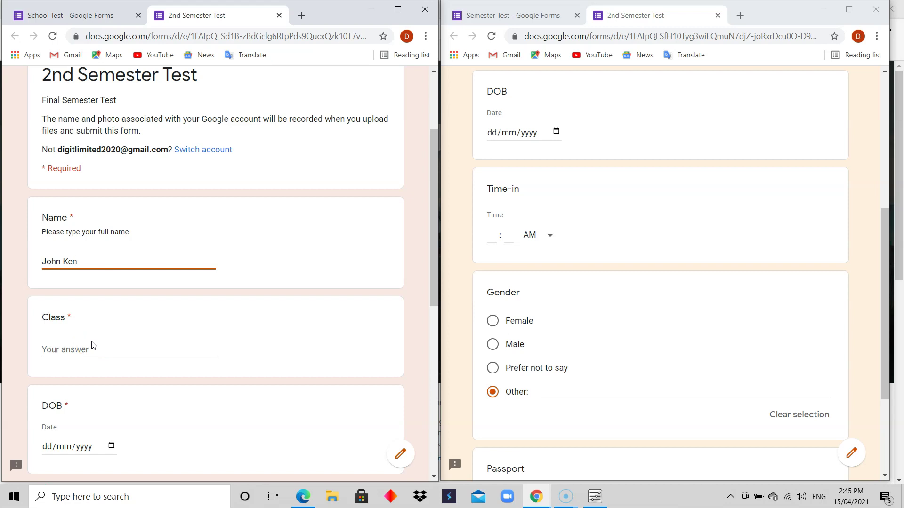
left_click(91, 351)
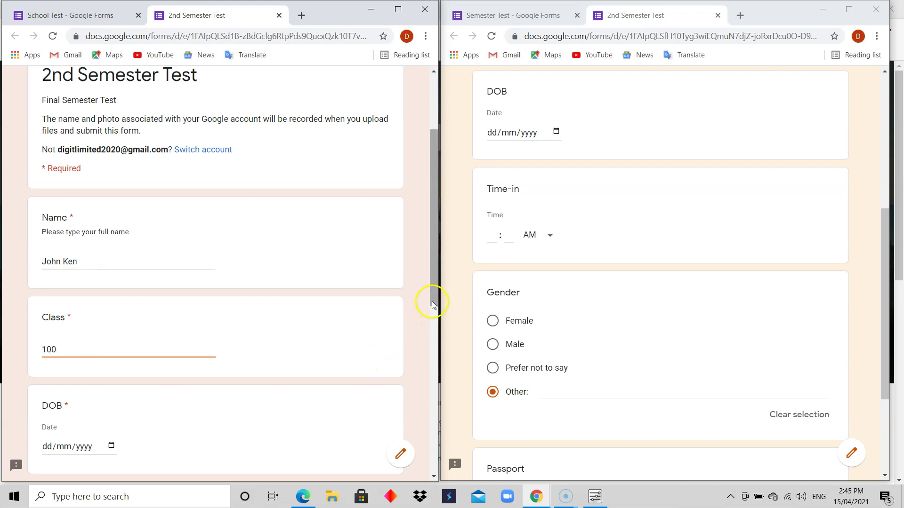
left_click_drag(432, 302, 430, 379)
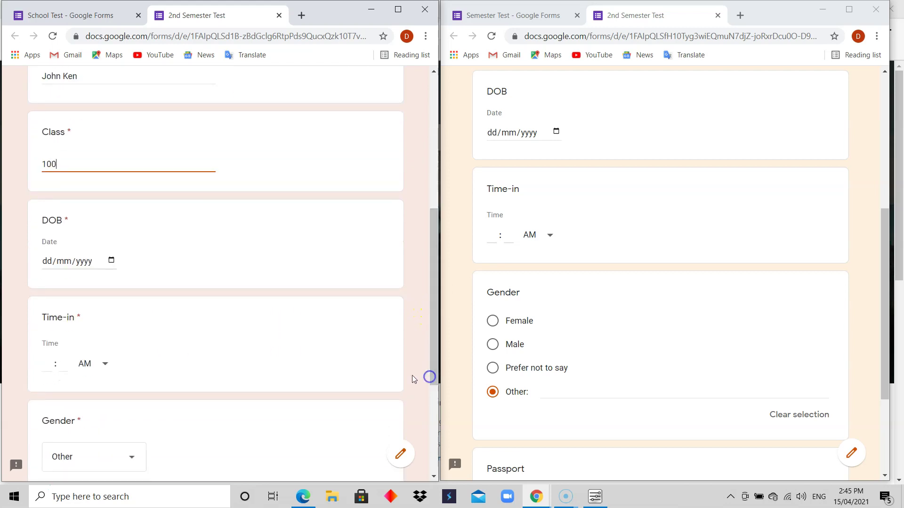
Step: Pick 23 April 2021 as the DOB in the date picker
left_click(111, 260)
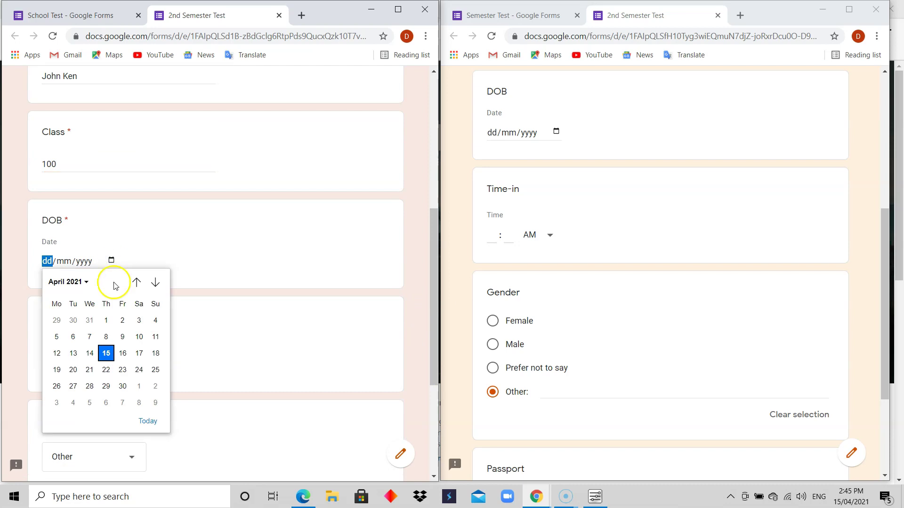
left_click(124, 366)
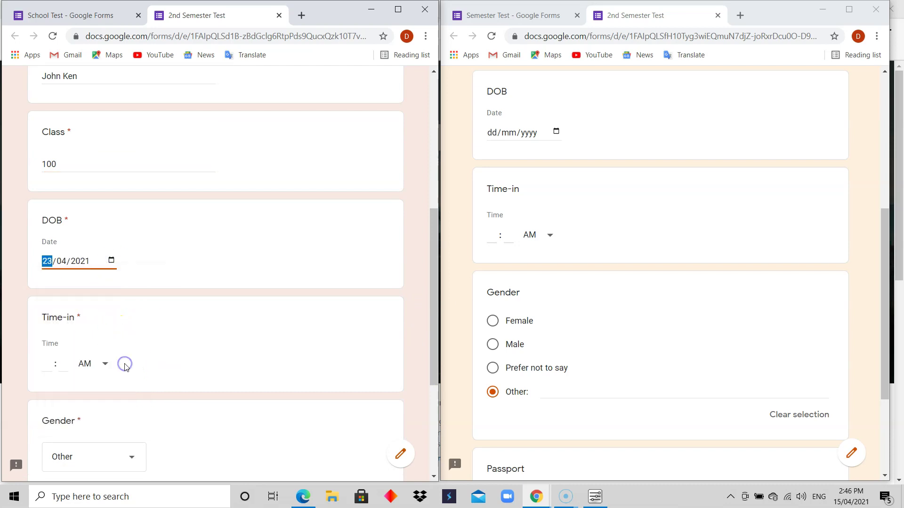
left_click(170, 314)
left_click_drag(435, 330, 432, 367)
Step: Enter 10:00 AM as the Time-in answer
left_click(51, 277)
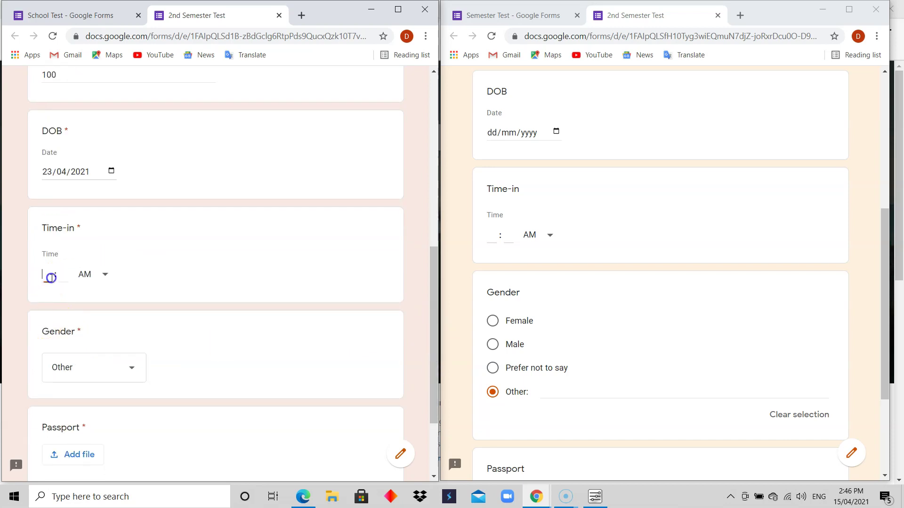
left_click(107, 275)
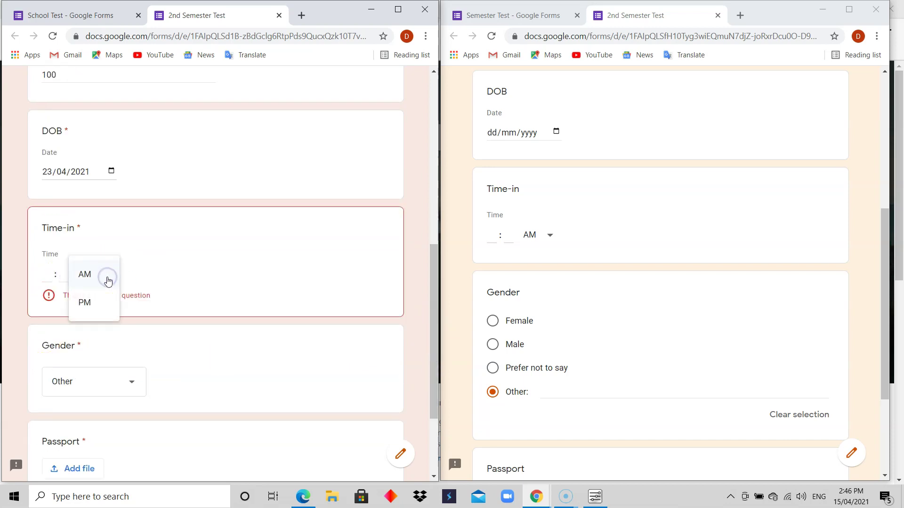
left_click(95, 284)
left_click(46, 276)
left_click(60, 281)
type("10 : 00")
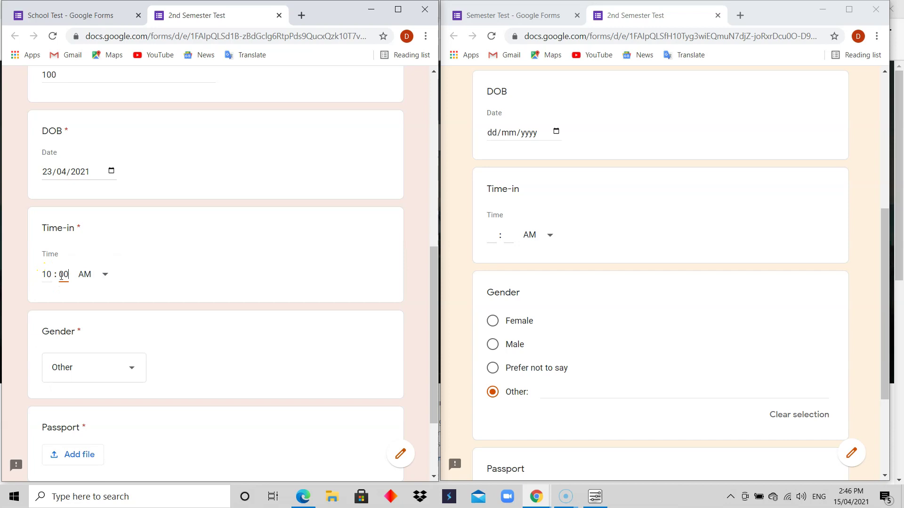
Step: Choose Male for Gender and open the Passport file-upload window
left_click(125, 369)
left_click(96, 314)
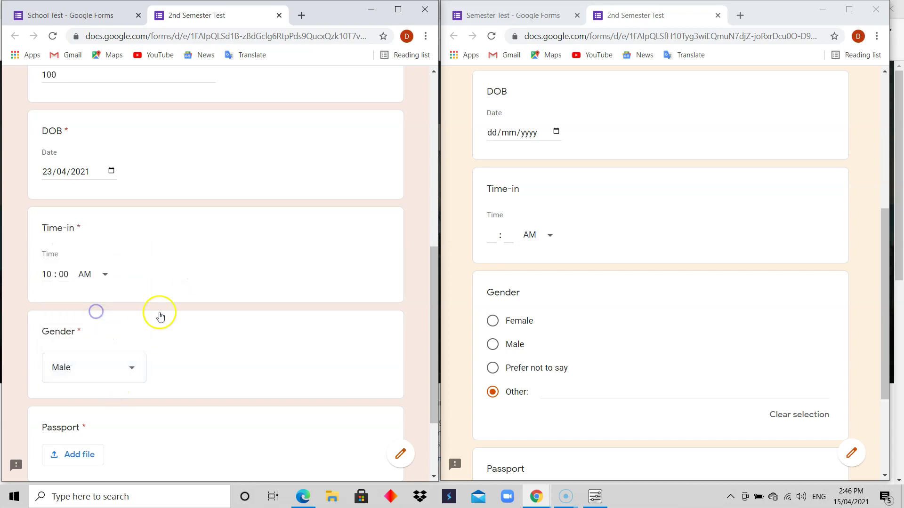
left_click_drag(435, 321, 422, 399)
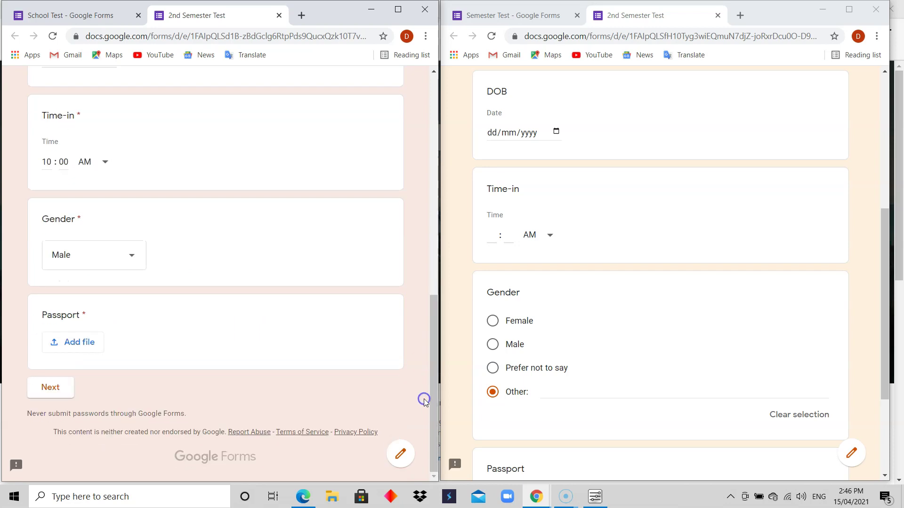
left_click(87, 347)
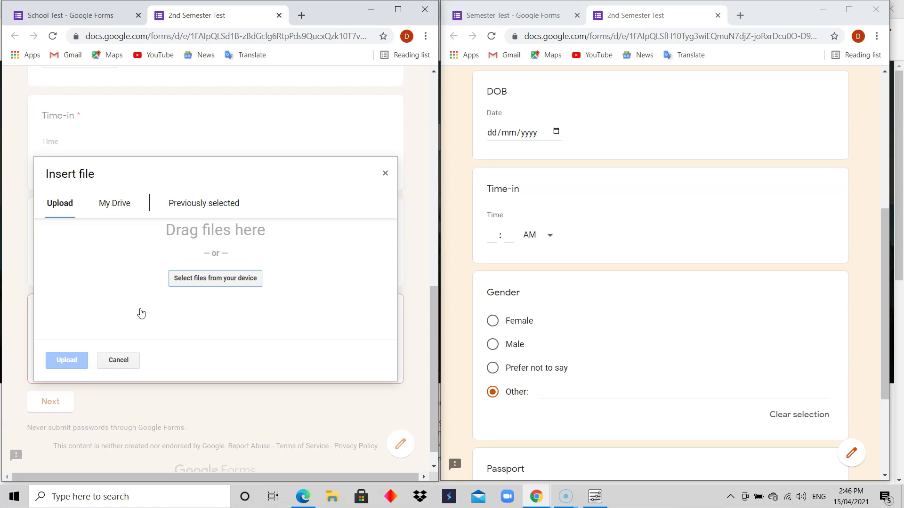
Step: Browse the device's Pictures, Saved Pictures and Camera Roll folders for an upload file
left_click(207, 280)
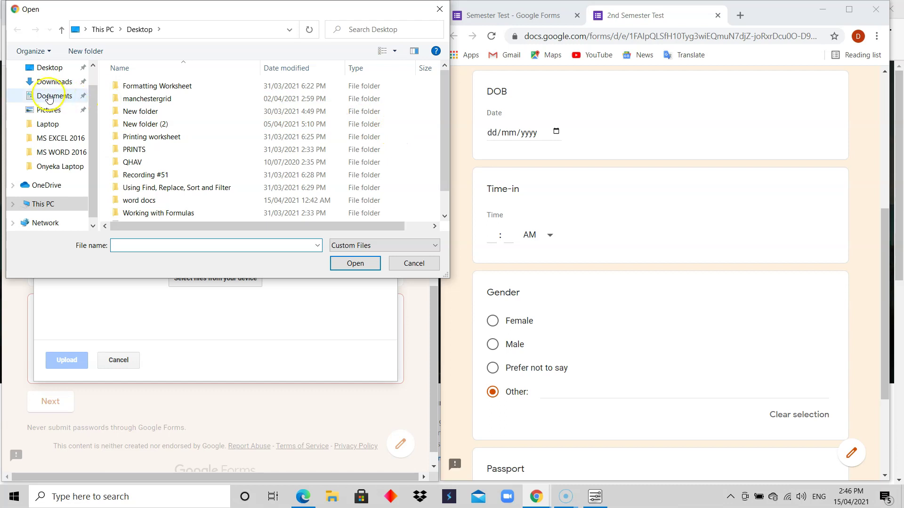
left_click(55, 110)
left_click(193, 102)
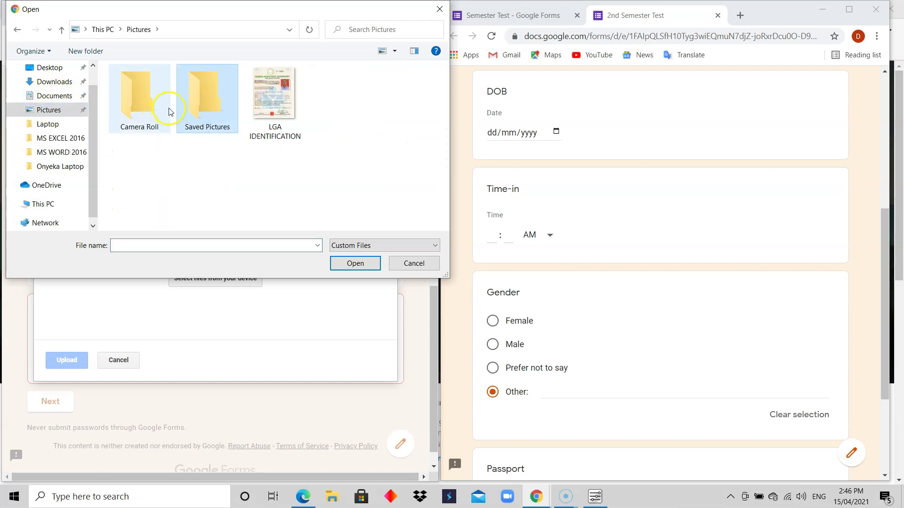
double_click(198, 104)
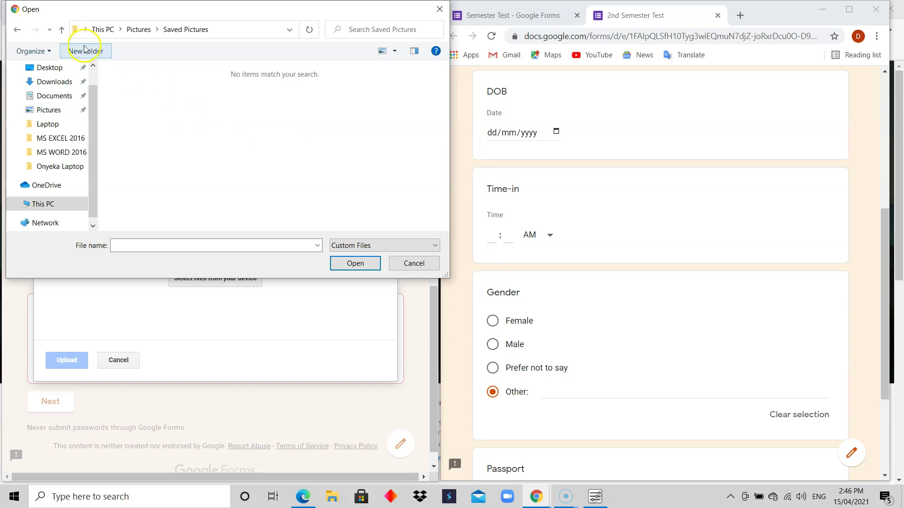
left_click(137, 29)
double_click(140, 101)
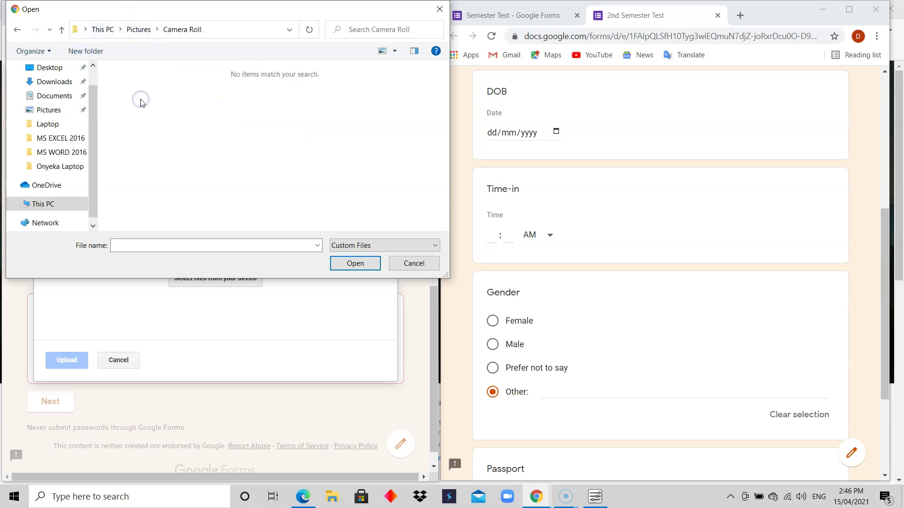
left_click(139, 31)
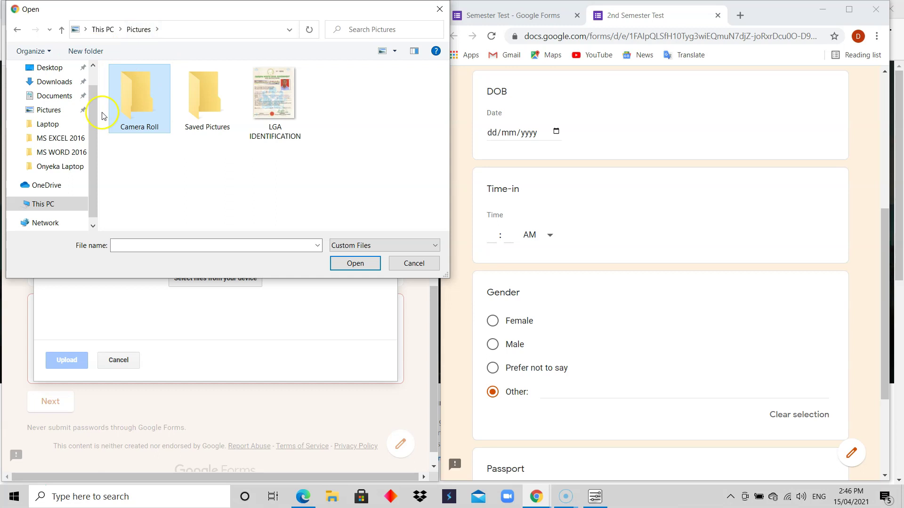
scroll(94, 130, "up", 1)
scroll(92, 129, "down", 1)
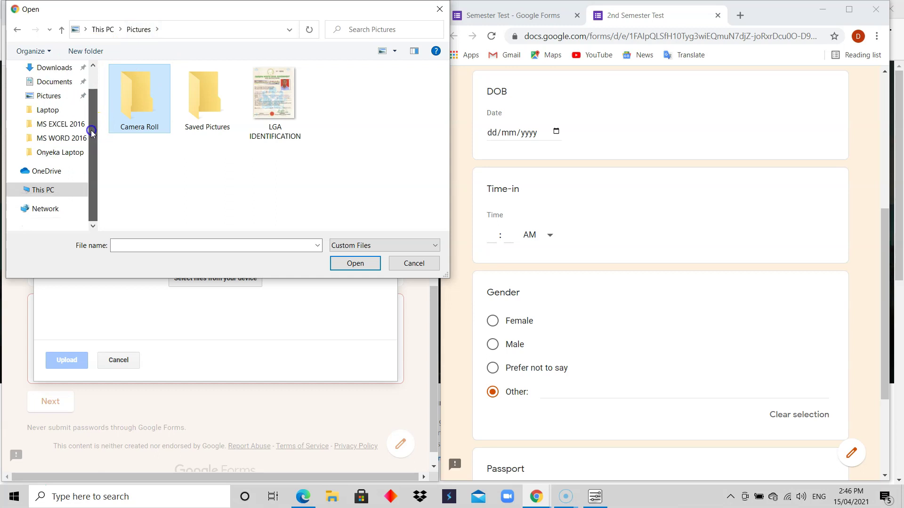
scroll(91, 114, "up", 1)
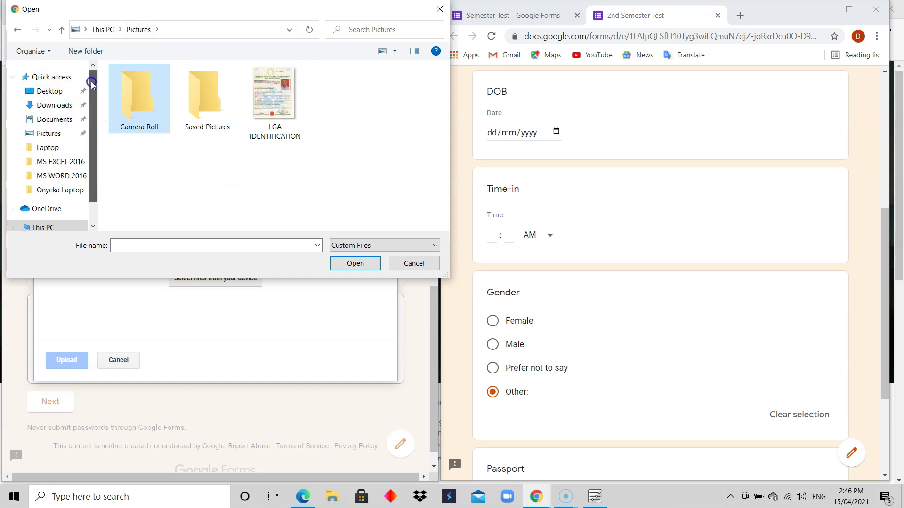
Step: Select Banner.png from the Desktop folder for the Passport upload
left_click(49, 91)
left_click_drag(444, 153, 446, 189)
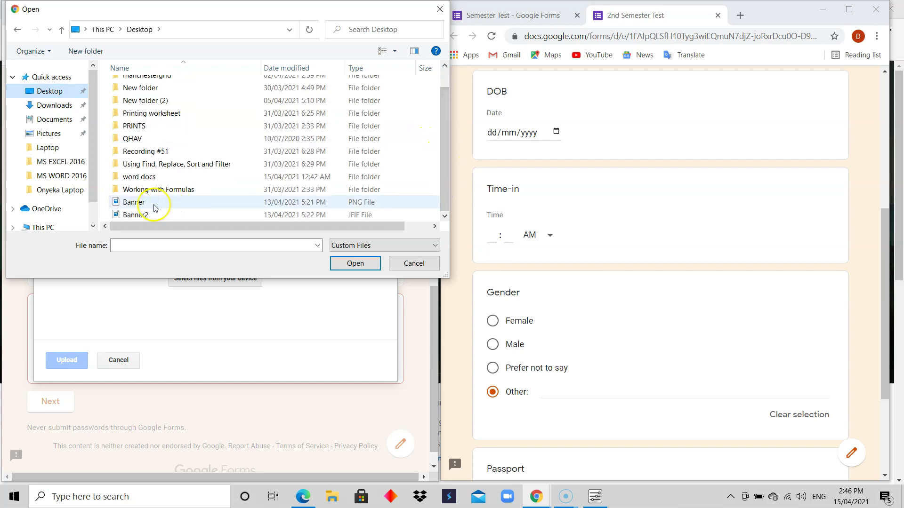
left_click(182, 202)
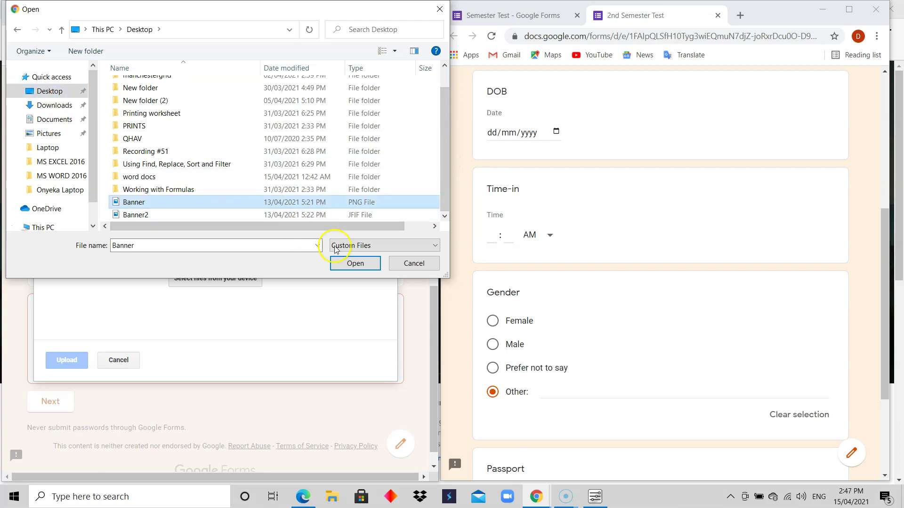
left_click(348, 263)
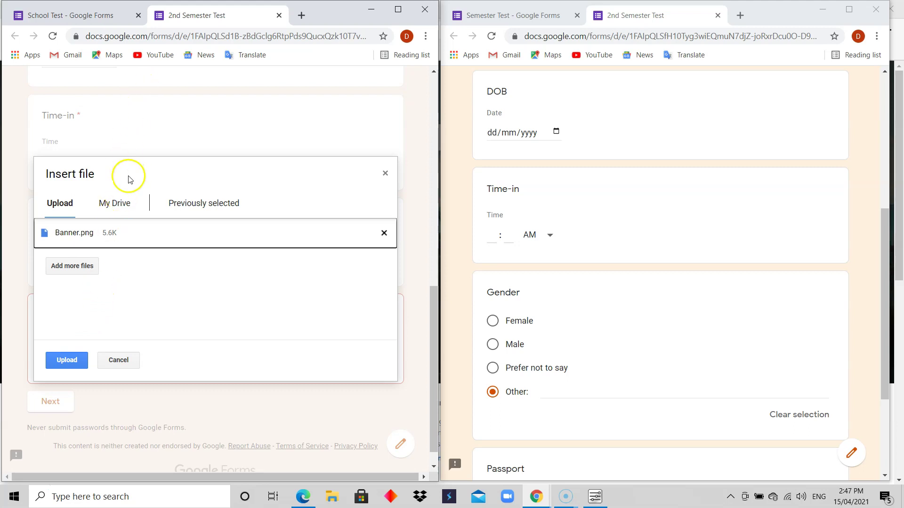
left_click(92, 13)
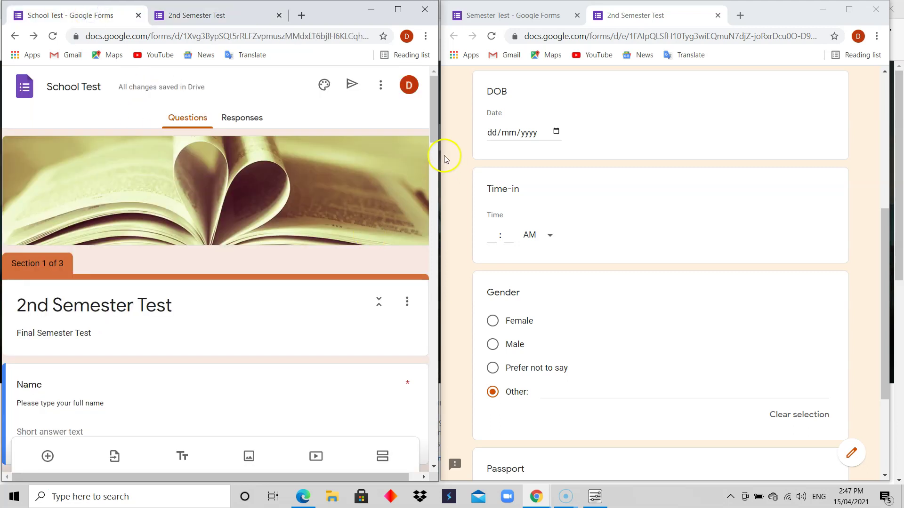
left_click_drag(436, 134, 434, 263)
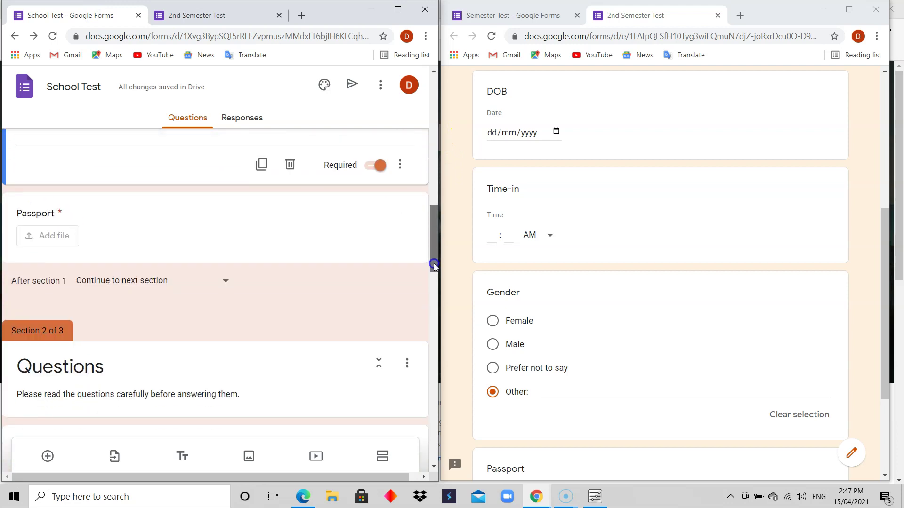
left_click(85, 254)
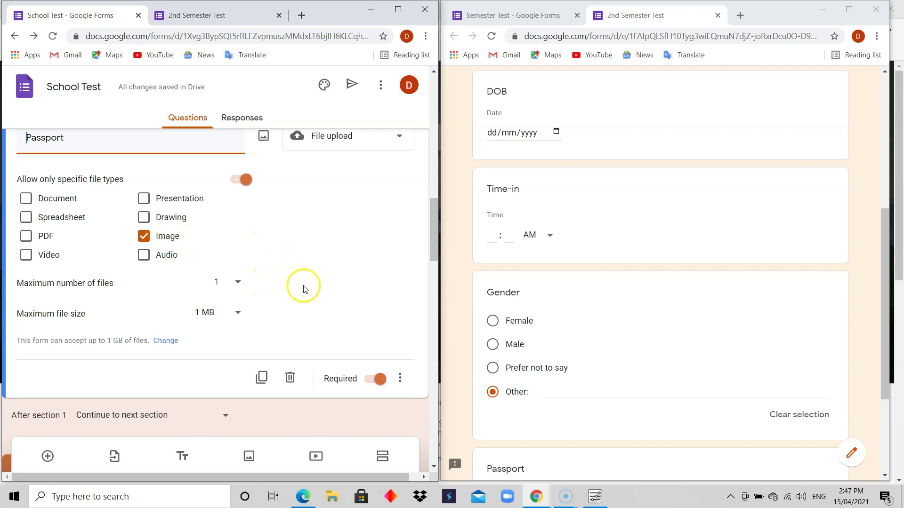
left_click(214, 14)
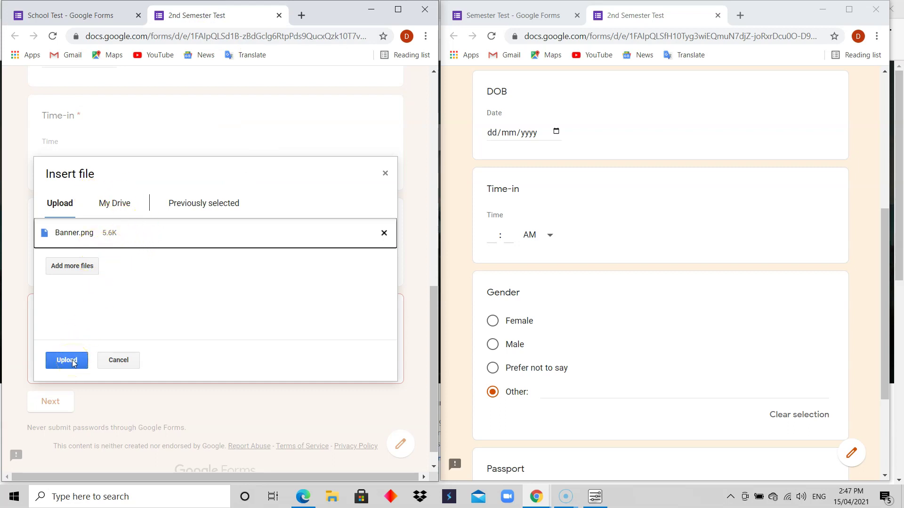
Step: Upload Banner.png as the Passport answer and continue to the next section
left_click(72, 359)
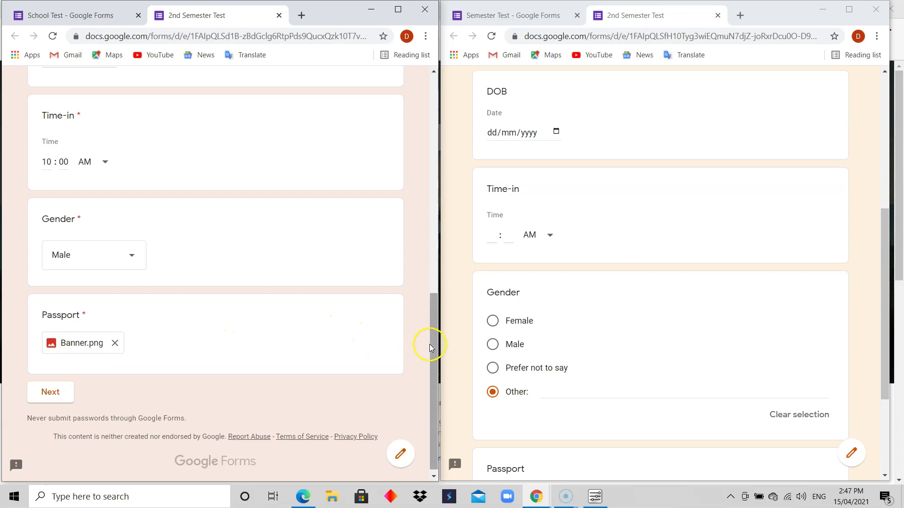
left_click_drag(432, 347, 429, 318)
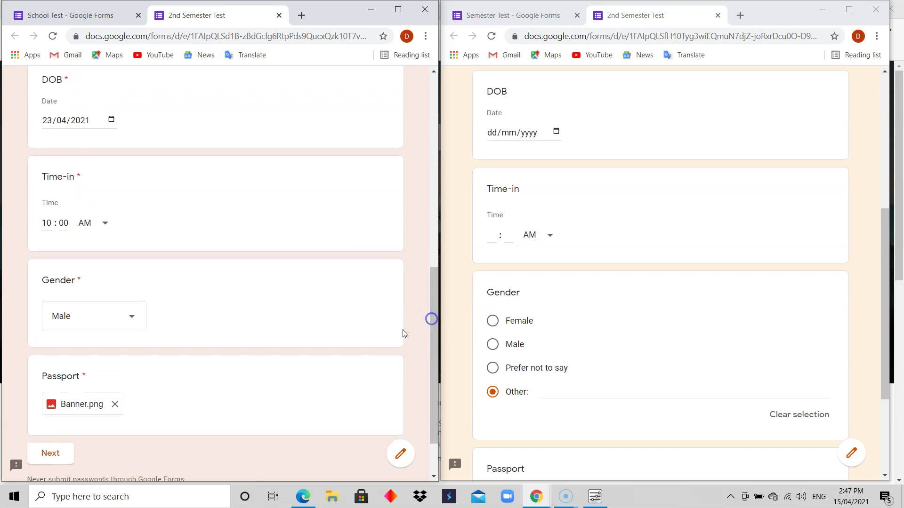
left_click(54, 461)
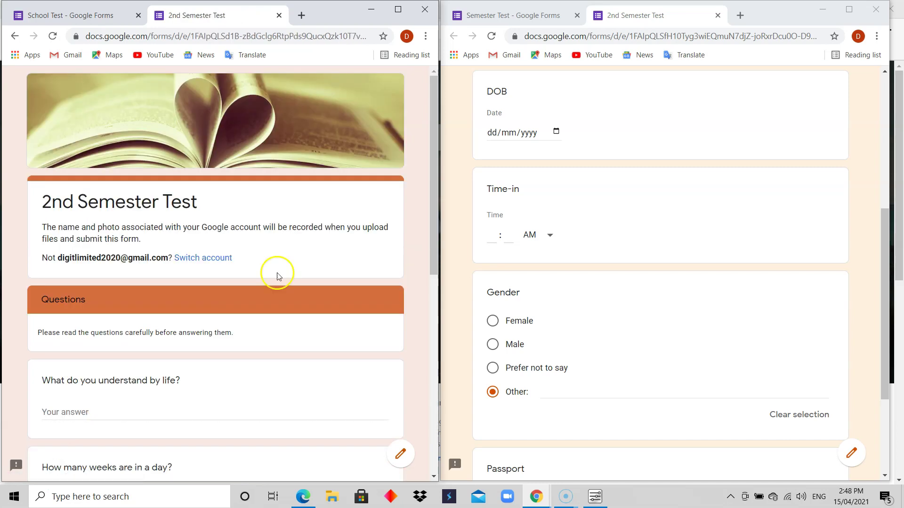
Step: Answer 'Life' to the life question, choose 7 weeks, and tick Hand and Eyes
left_click_drag(434, 205, 432, 262)
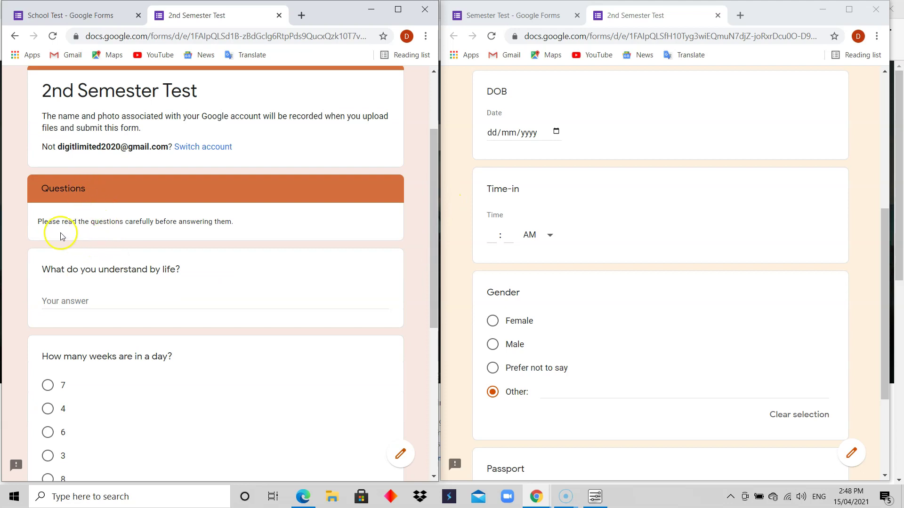
left_click(173, 296)
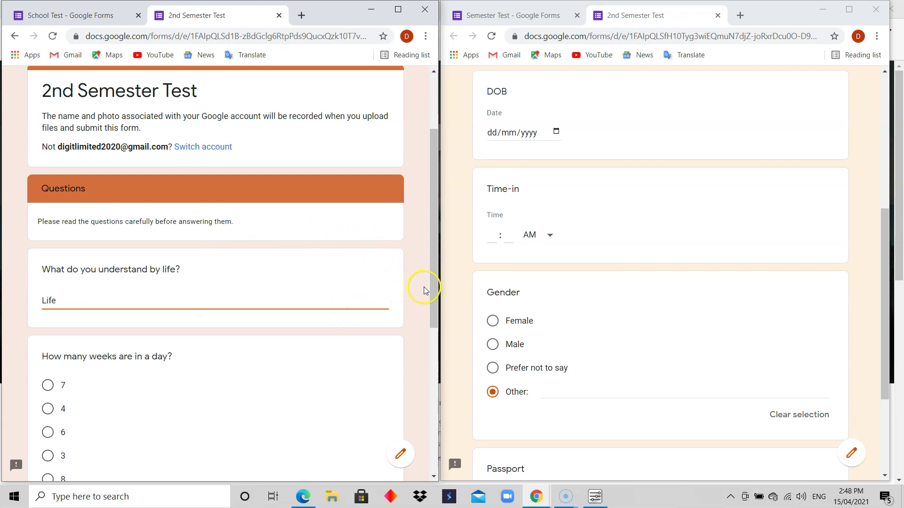
left_click_drag(426, 289, 427, 339)
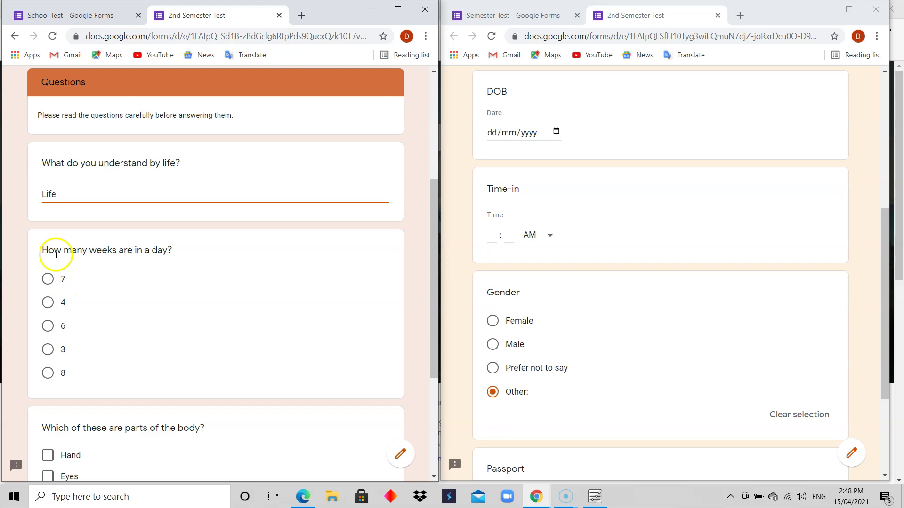
left_click(58, 282)
left_click_drag(432, 299, 421, 383)
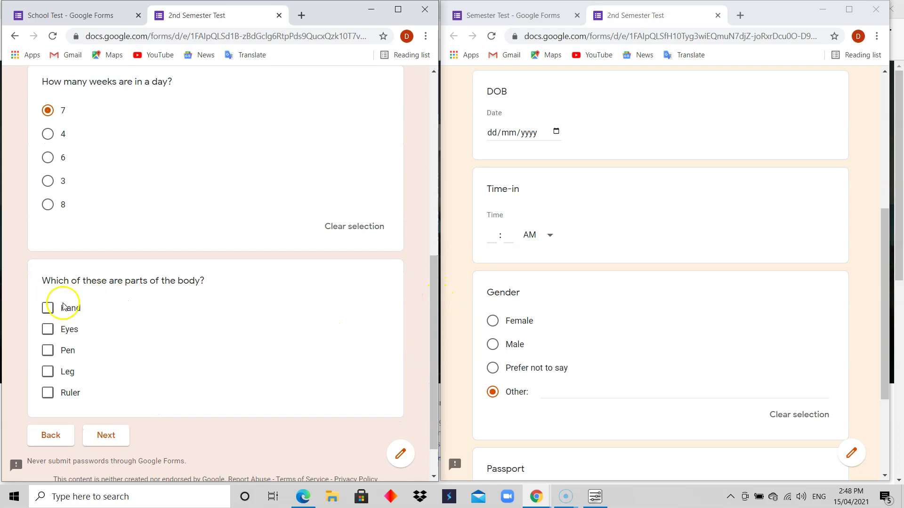
left_click(48, 330)
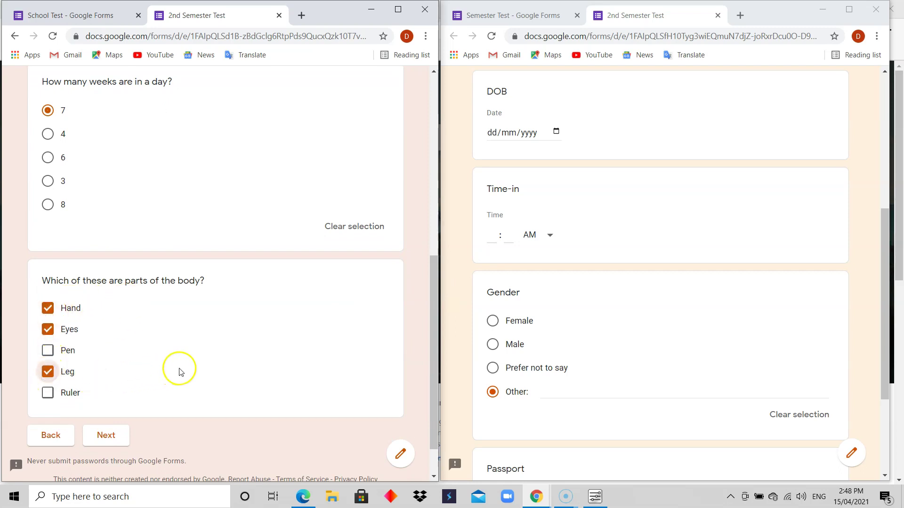
Step: Move to the next page and rate the instructor 3
left_click(104, 437)
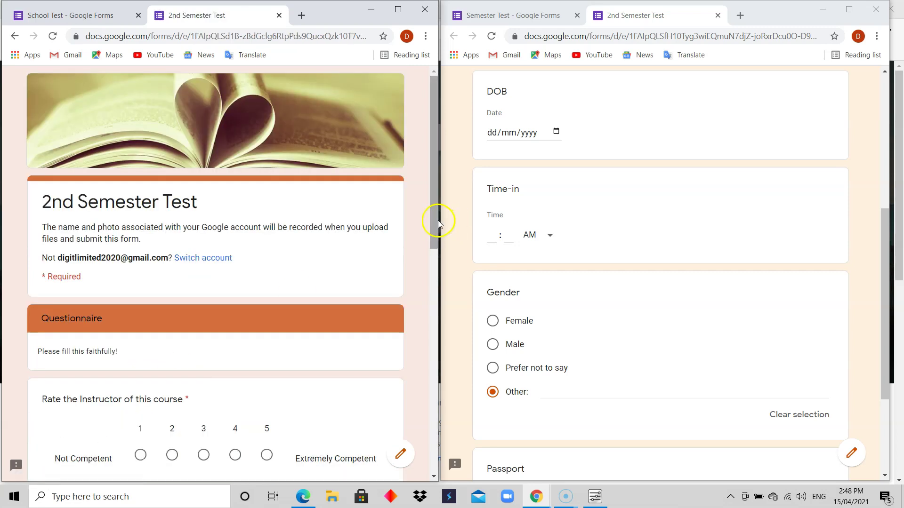
left_click_drag(436, 220, 423, 303)
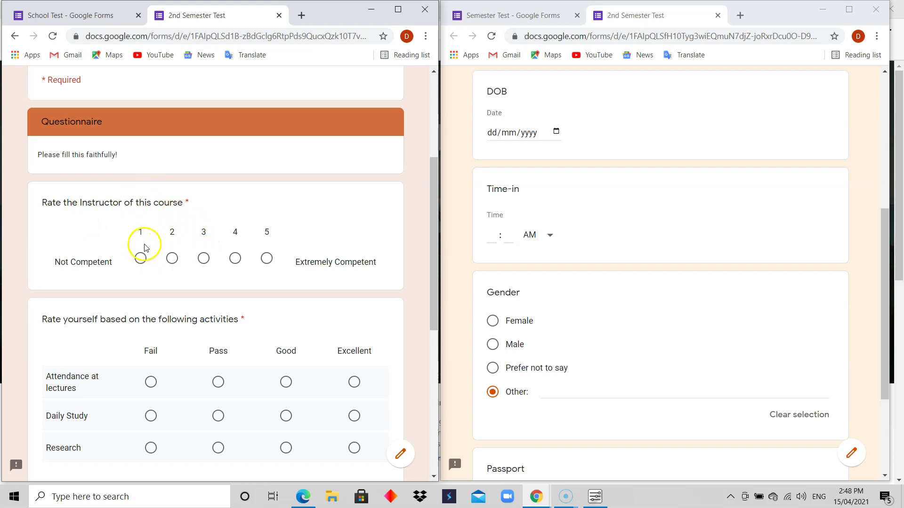
left_click(235, 260)
left_click(143, 258)
left_click(203, 258)
Step: Rate Attendance Good, Daily Study Pass and Research Excellent in the activities grid
left_click_drag(431, 266, 433, 316)
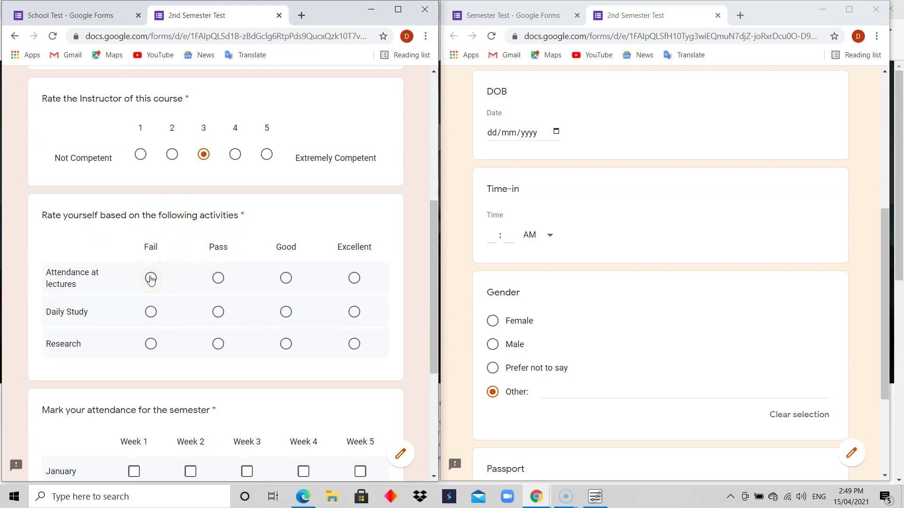
left_click(286, 277)
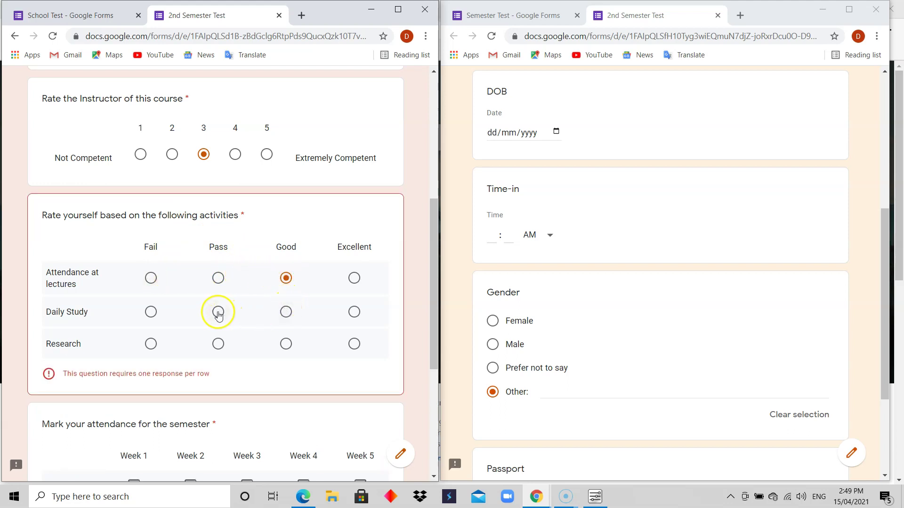
left_click(354, 344)
left_click_drag(435, 313, 428, 401)
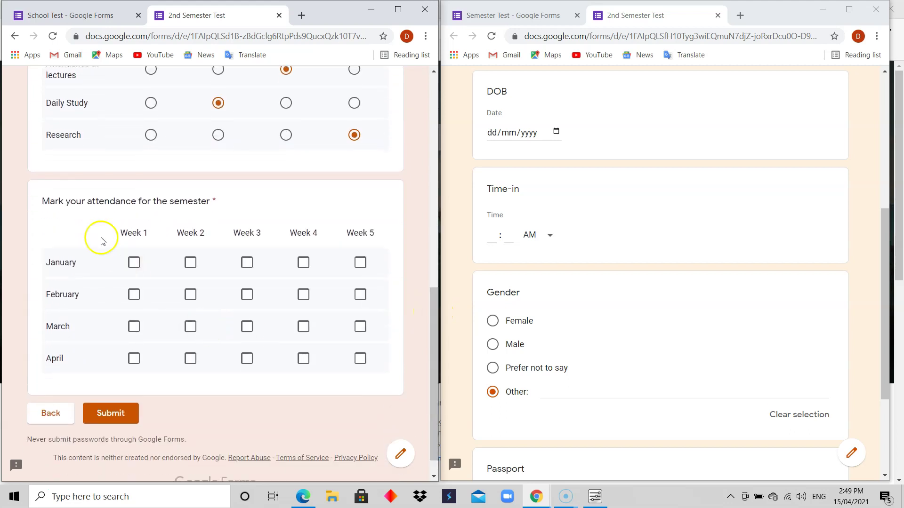
Step: Tick January weeks 1, 3, 5 and all five February weeks in the attendance grid
left_click(135, 265)
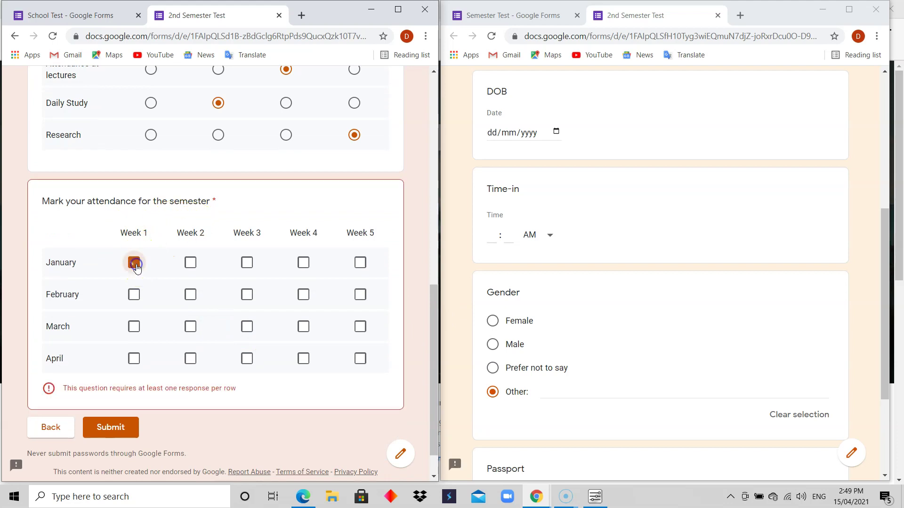
left_click(247, 264)
left_click(359, 263)
left_click(135, 295)
left_click(192, 297)
left_click(249, 297)
left_click(298, 304)
left_click(360, 296)
Step: Tick March weeks 1 and 4 and April weeks 1 and 3, then submit the response
left_click(134, 326)
left_click(303, 324)
left_click(132, 359)
left_click(246, 358)
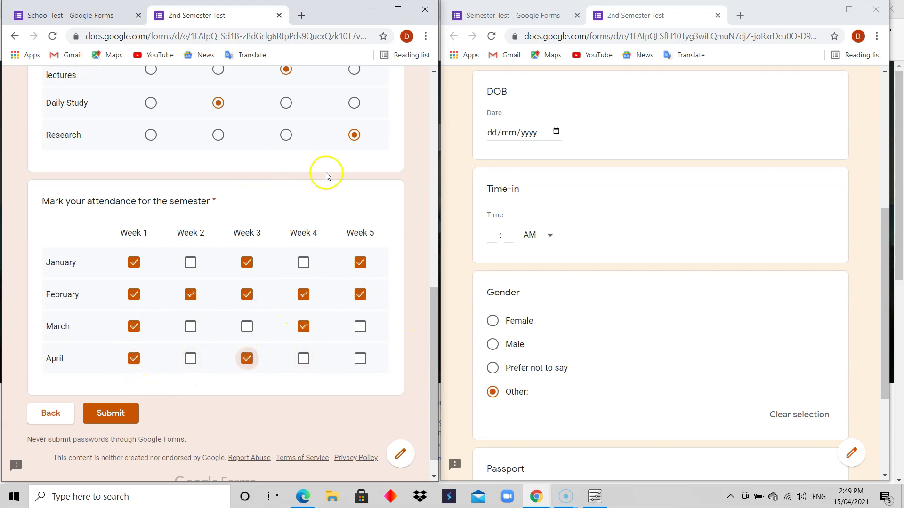
mouse_move(433, 315)
left_mouse_down()
mouse_move(428, 111)
mouse_move(420, 151)
mouse_move(433, 322)
left_mouse_up()
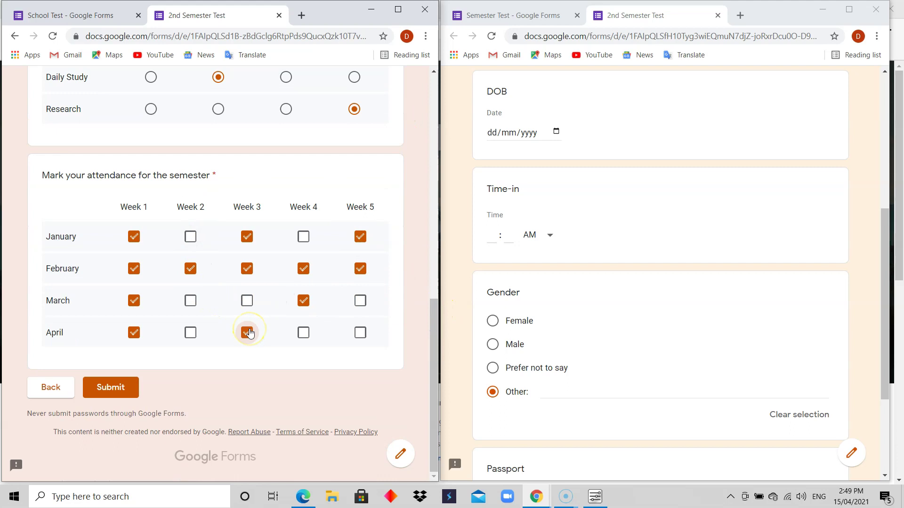
left_click(113, 387)
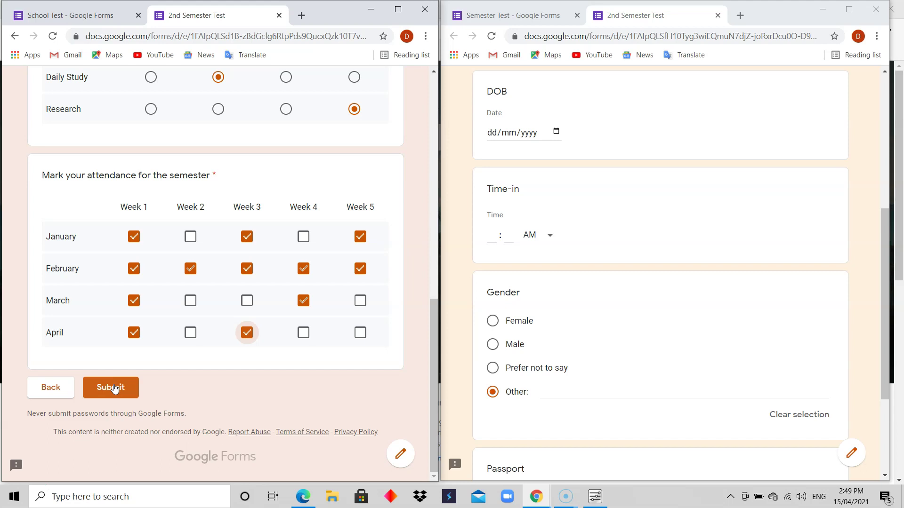
Step: Return to the School Test editor and open Settings from the More menu
left_click(85, 16)
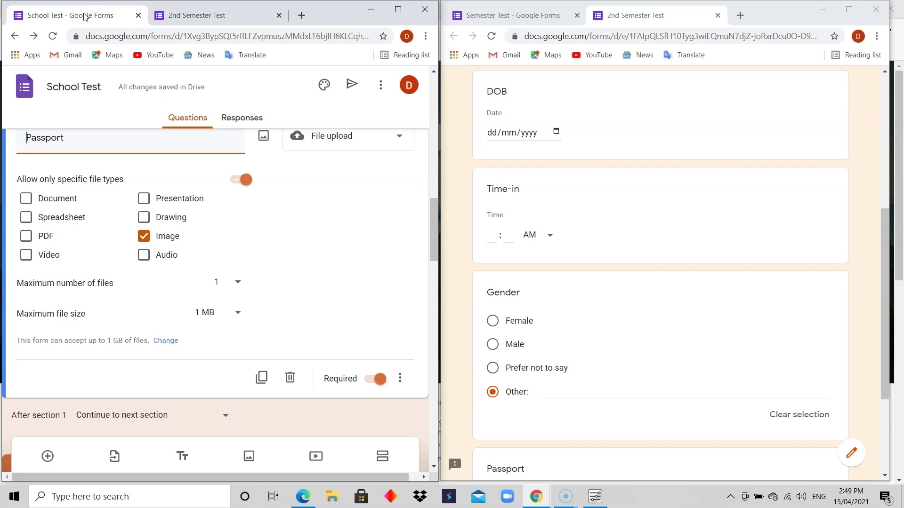
left_click(432, 226)
left_click_drag(432, 226, 431, 109)
left_click(381, 85)
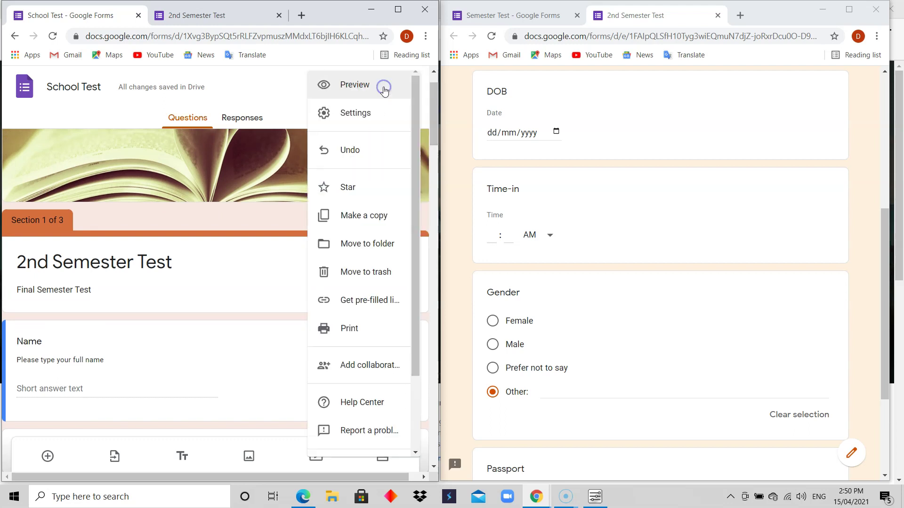
left_click(261, 92)
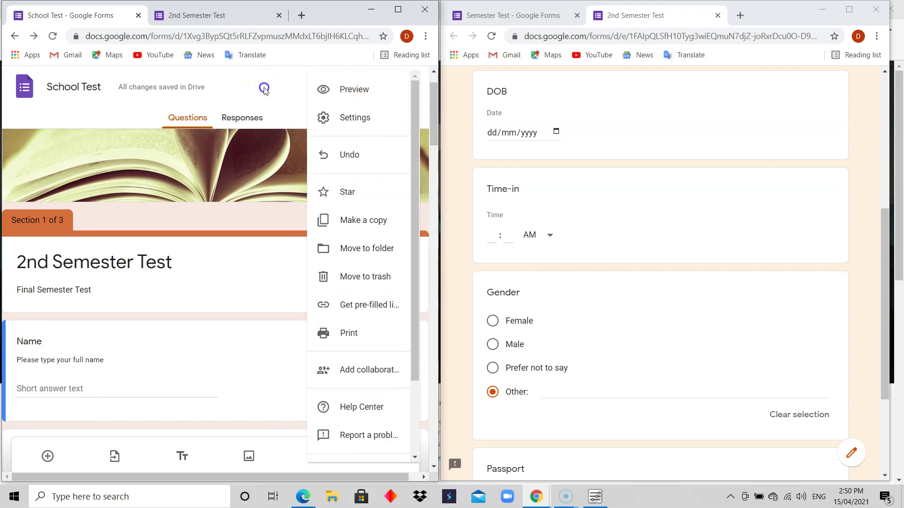
left_click(345, 89)
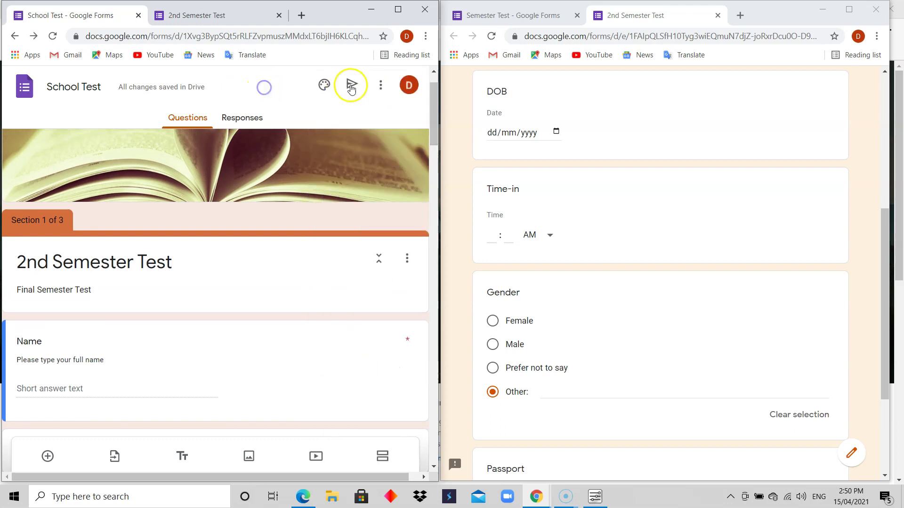
left_click(381, 85)
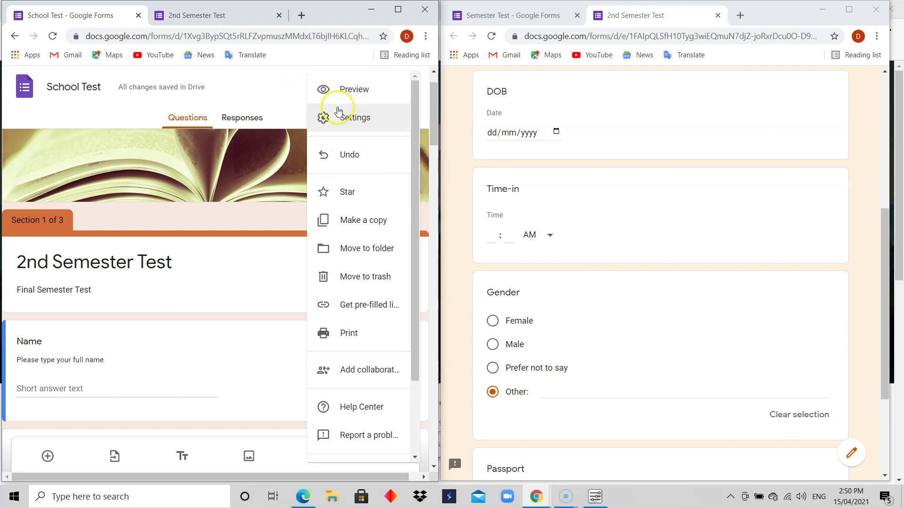
left_click(353, 115)
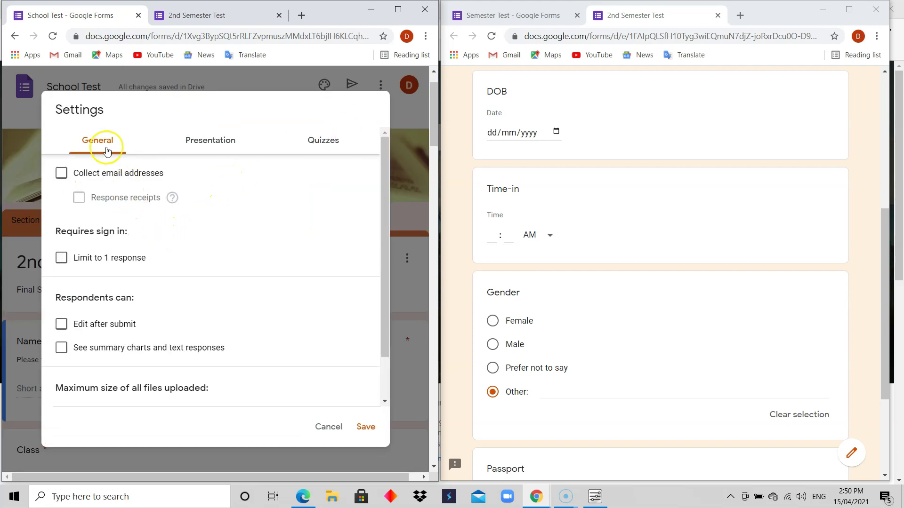
Step: Look over the Presentation and Quizzes tabs, then turn on Collect email addresses
left_click(223, 142)
left_click(330, 143)
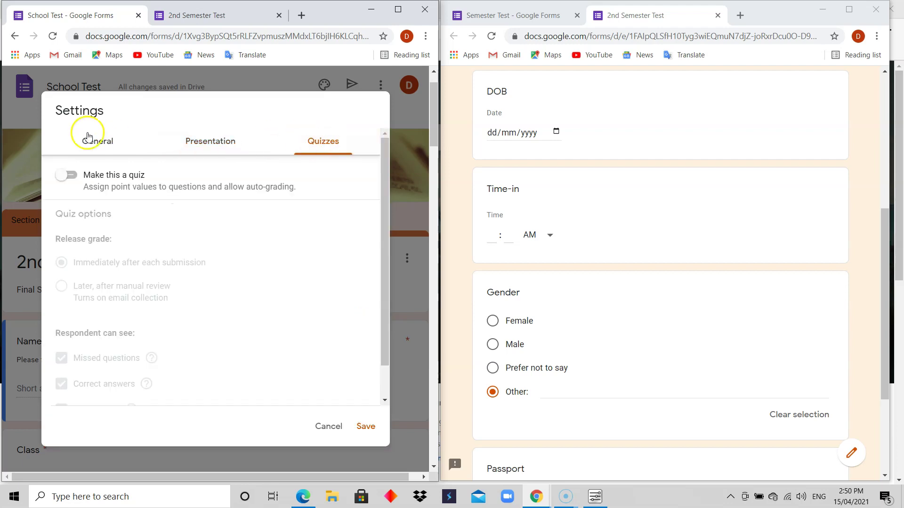
left_click(102, 141)
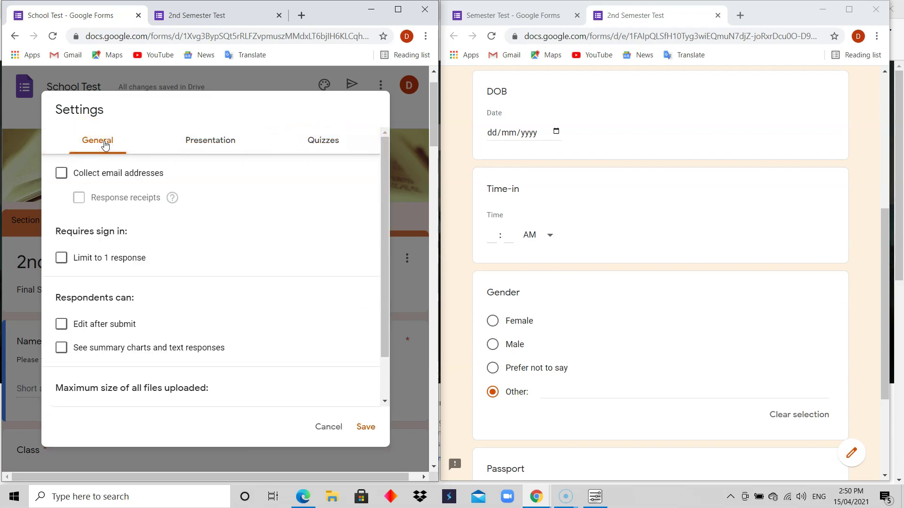
left_click(96, 176)
left_click(63, 178)
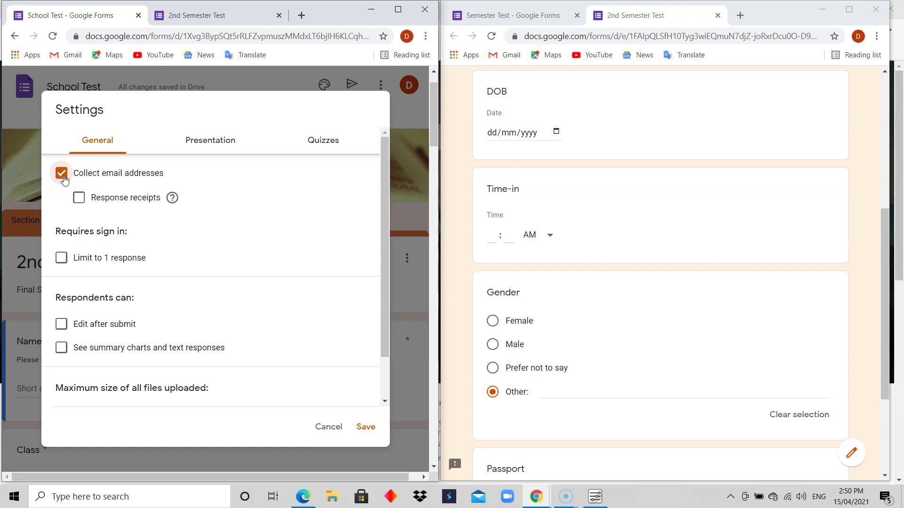
Step: Try response receipts set to Always, then turn receipts and email collection back off
left_click(80, 206)
left_click(169, 202)
mouse_move(173, 198)
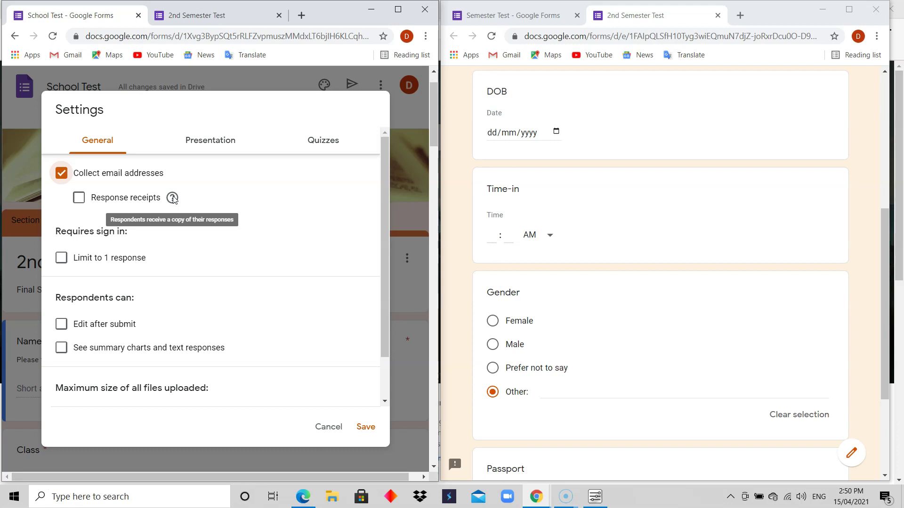
left_click(79, 197)
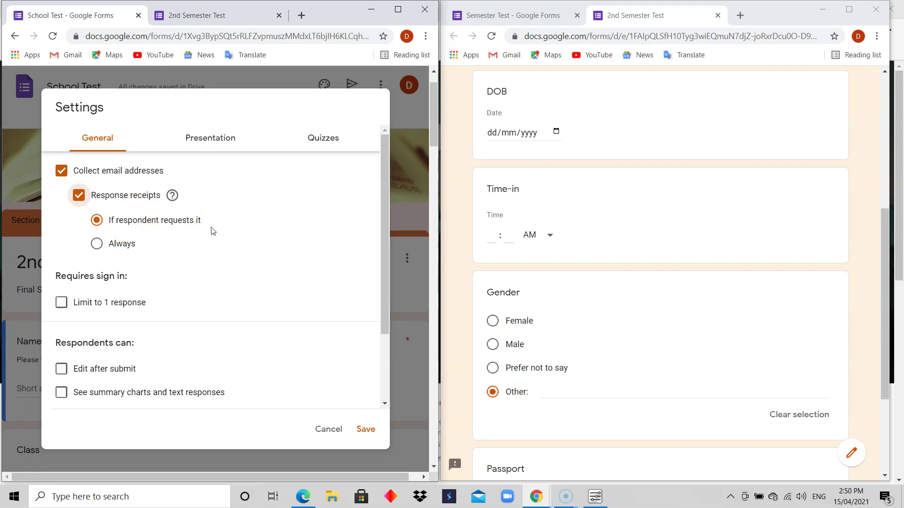
left_click(119, 245)
left_click(79, 198)
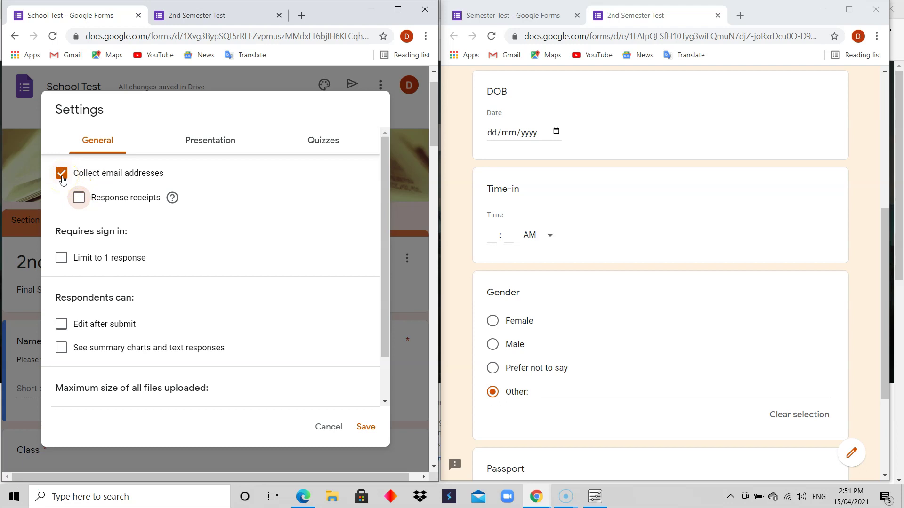
left_click(61, 178)
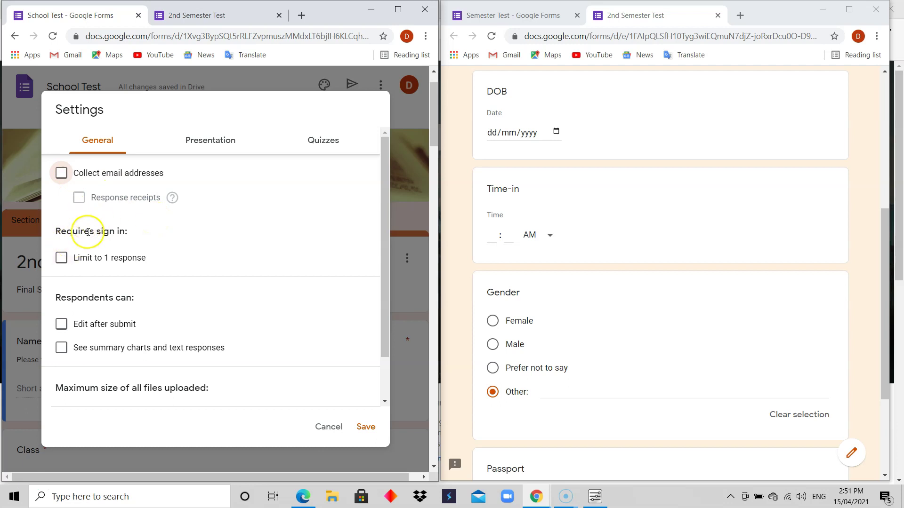
left_click(61, 259)
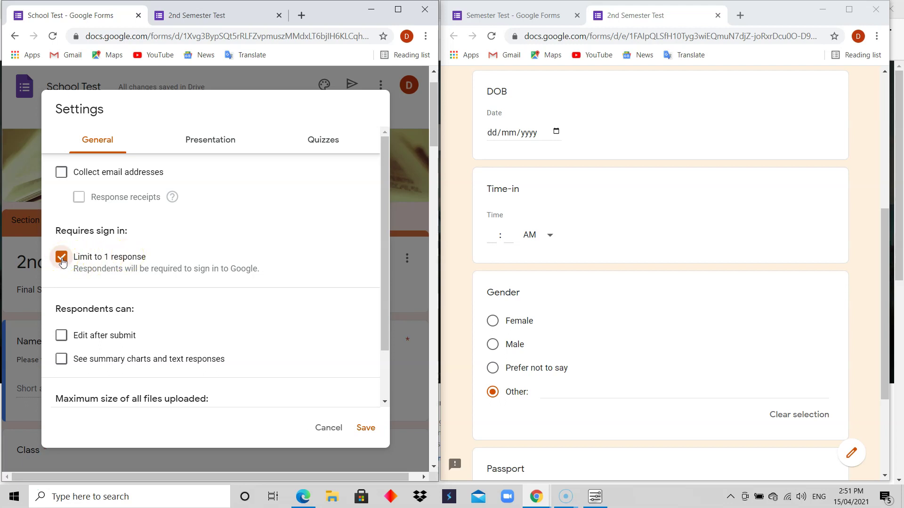
left_click(61, 260)
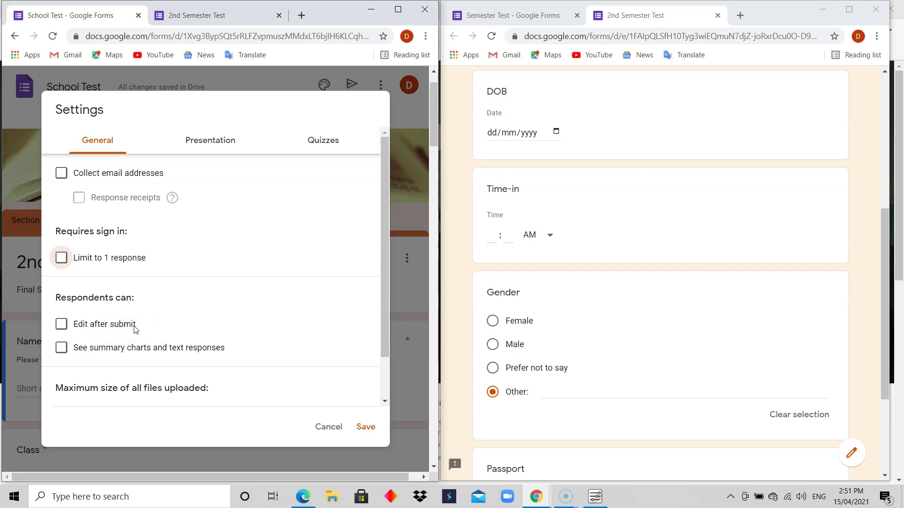
left_click(78, 328)
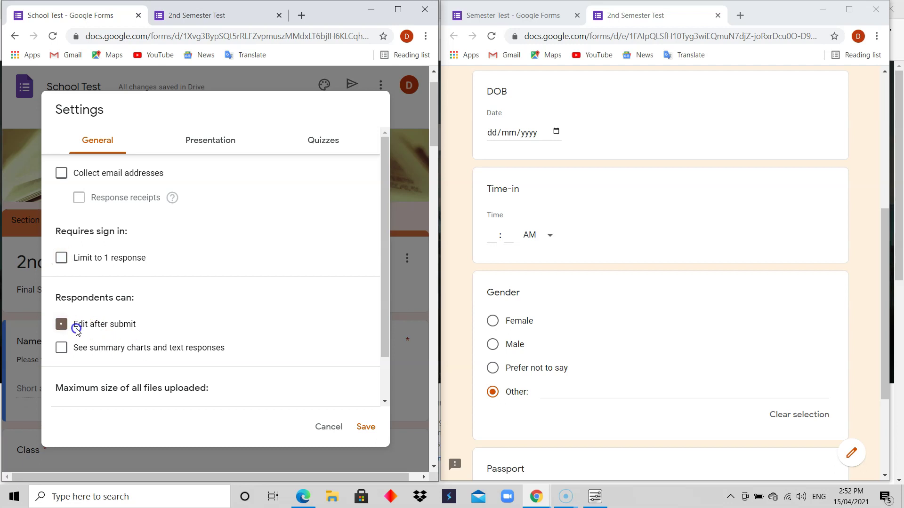
left_click(103, 325)
left_click(62, 349)
left_click(62, 349)
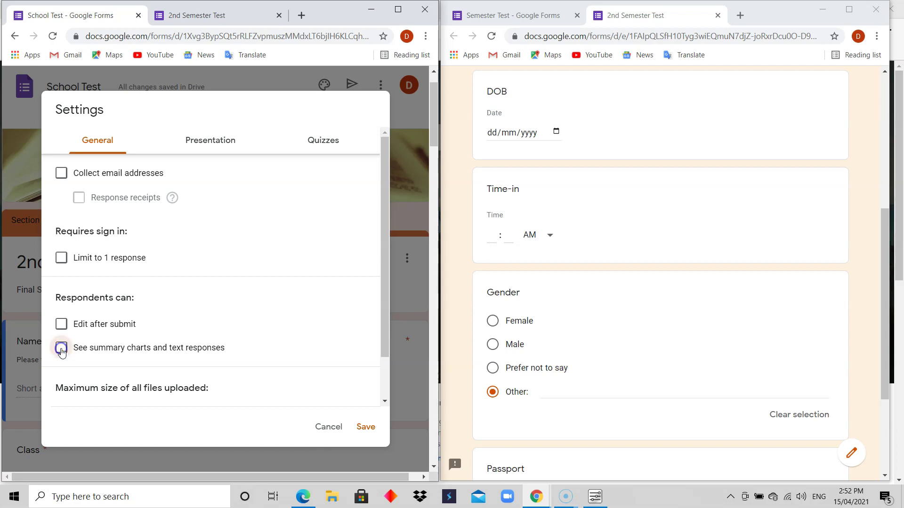
left_click_drag(382, 327, 383, 383)
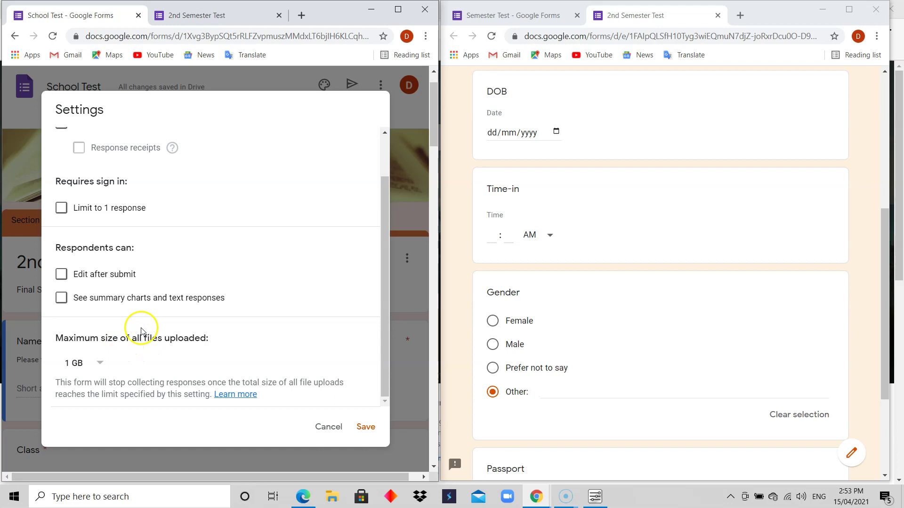
left_click(102, 359)
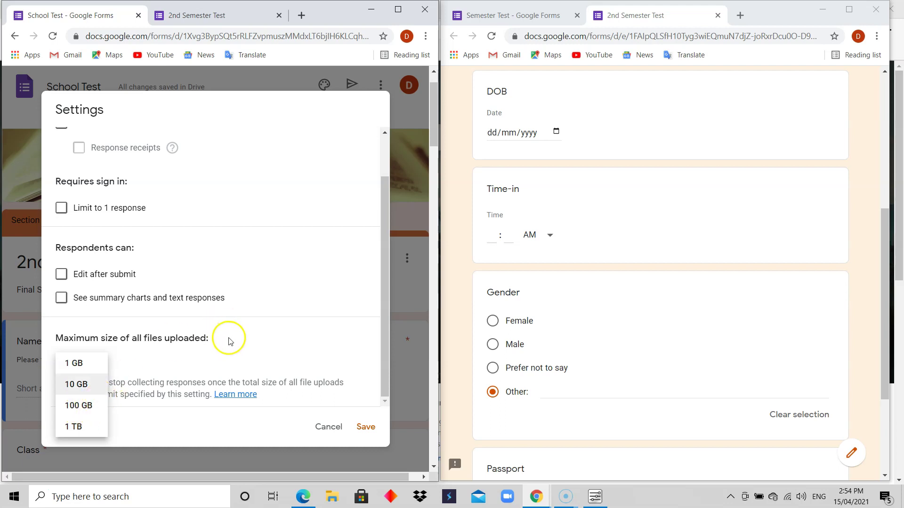
left_click(296, 332)
left_click_drag(380, 312, 377, 238)
Step: Turn on Shuffle question order and hide the submit-another-response link in Presentation settings
left_click(223, 142)
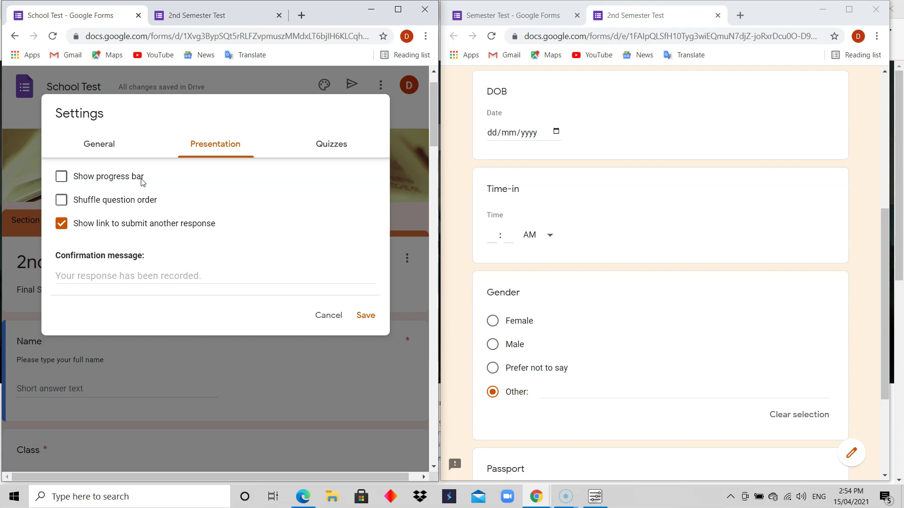
left_click(101, 180)
left_click(100, 180)
left_click(125, 202)
left_click(176, 234)
Step: Set the confirmation message to 'Congratulations! We will get back to you'
left_click(120, 275)
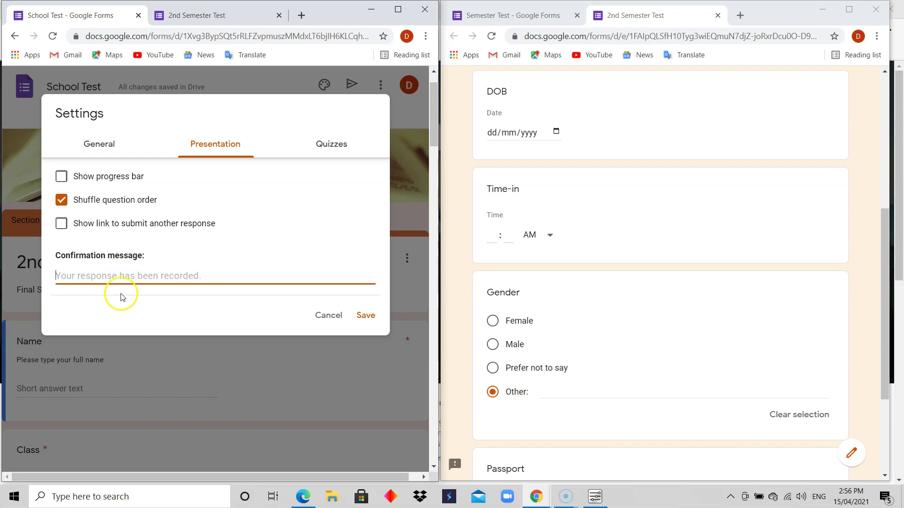
left_click(188, 18)
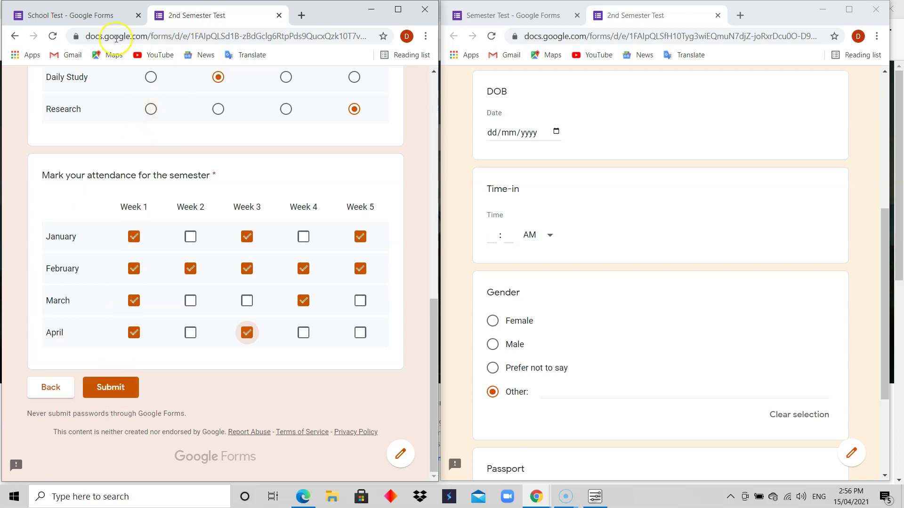
left_click(103, 16)
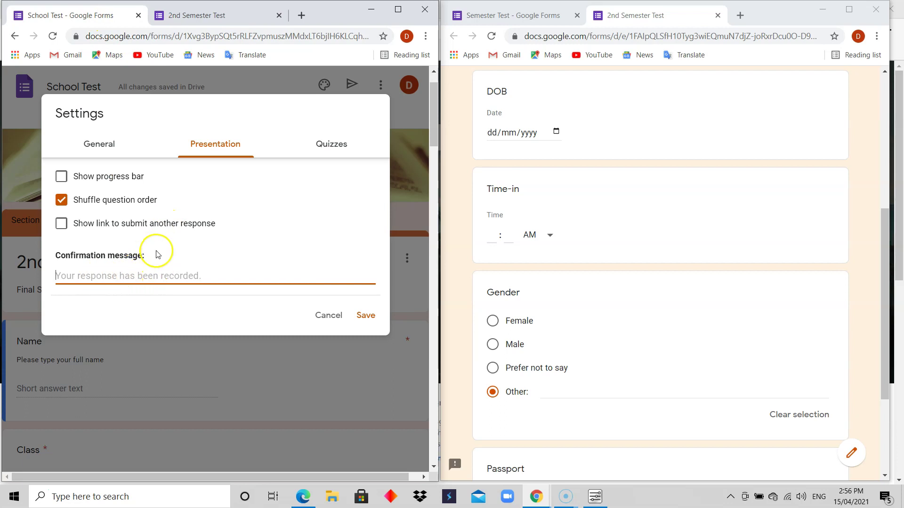
left_click(136, 269)
left_click(135, 274)
type("Con")
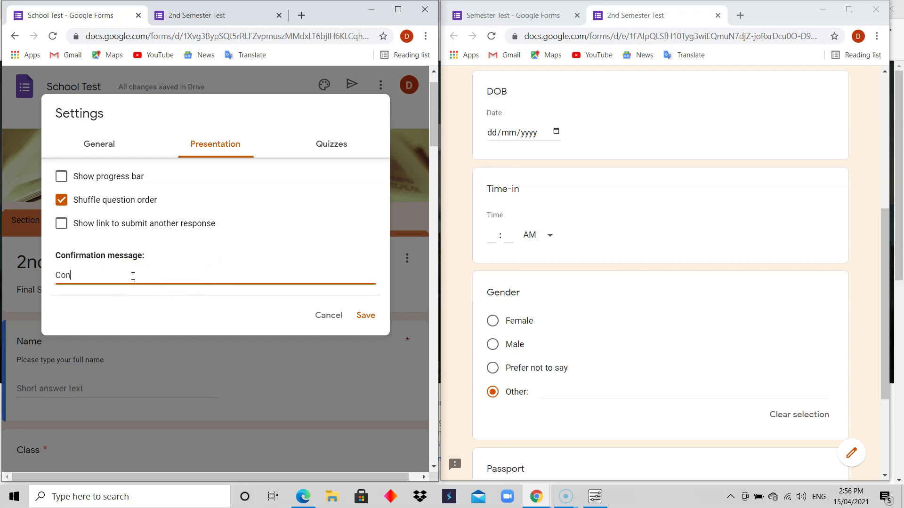
type("gratulations! We will get back to you.")
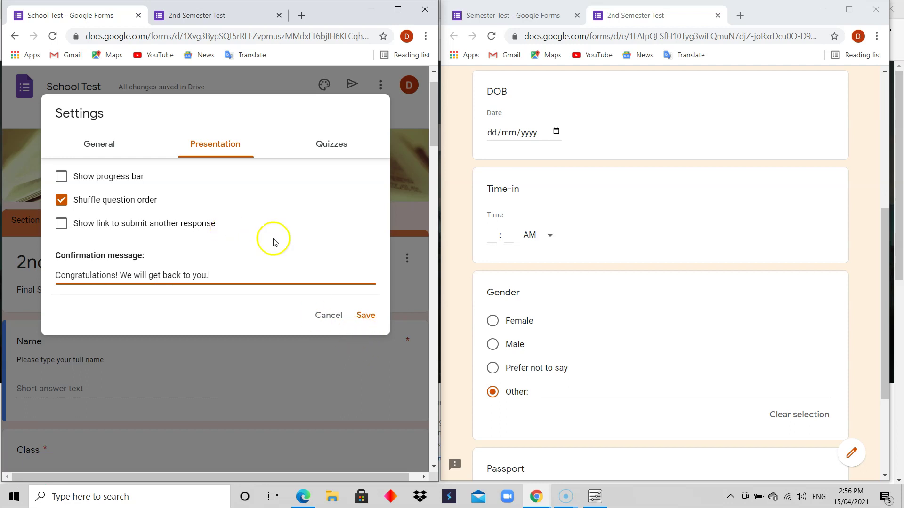
left_click(224, 16)
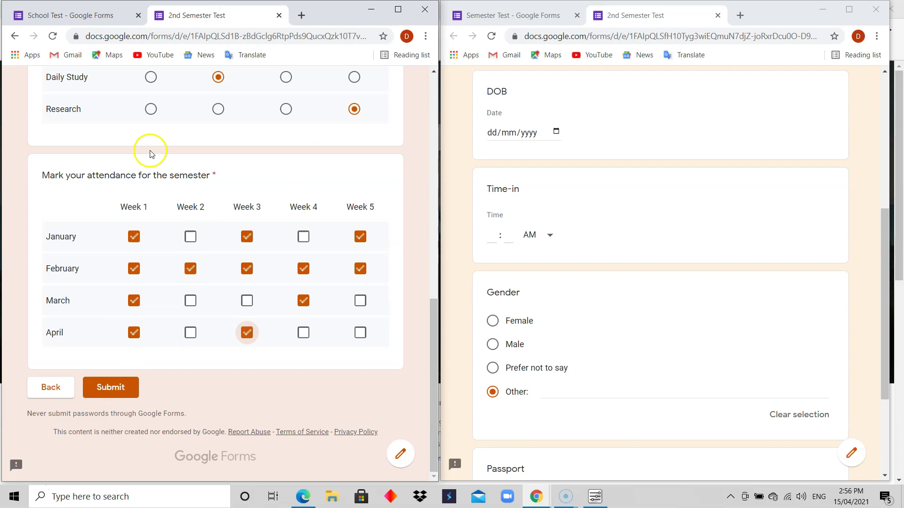
left_click(89, 15)
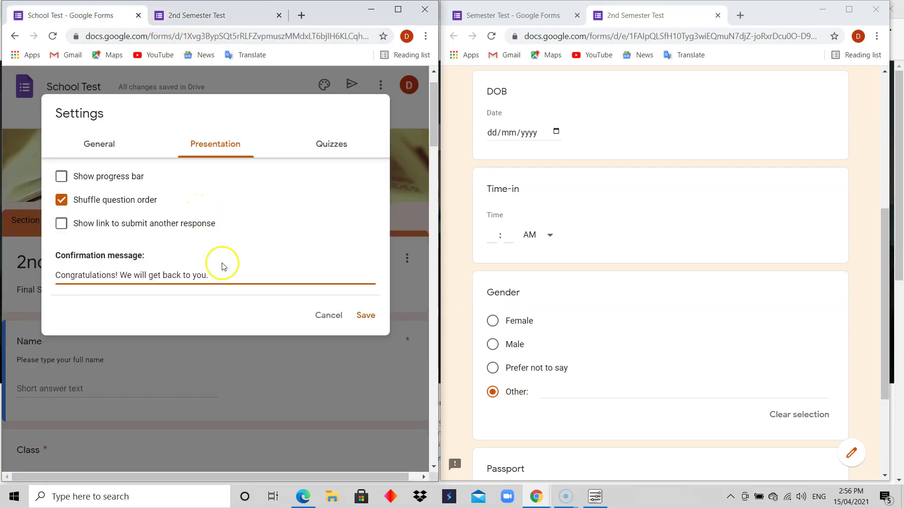
Step: Turn School Test into a quiz releasing grades immediately, keeping all respondent-visible options on
left_click(335, 148)
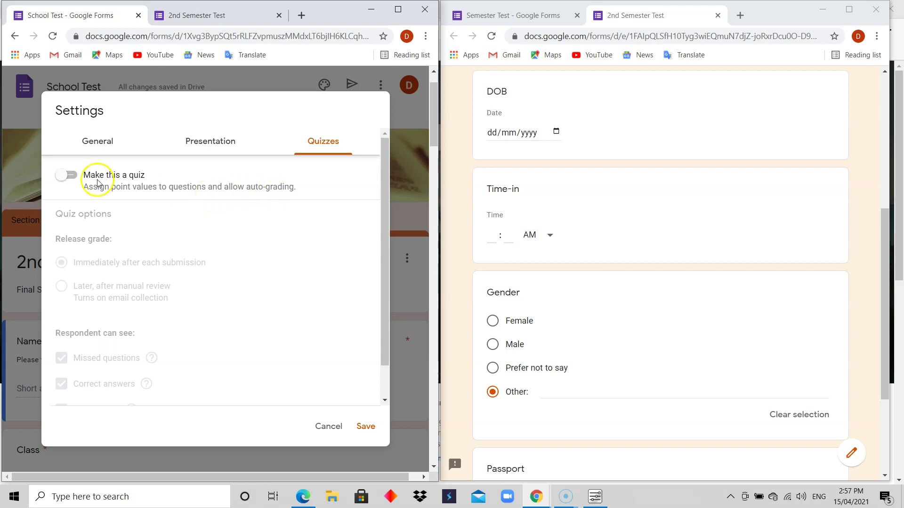
left_click(70, 178)
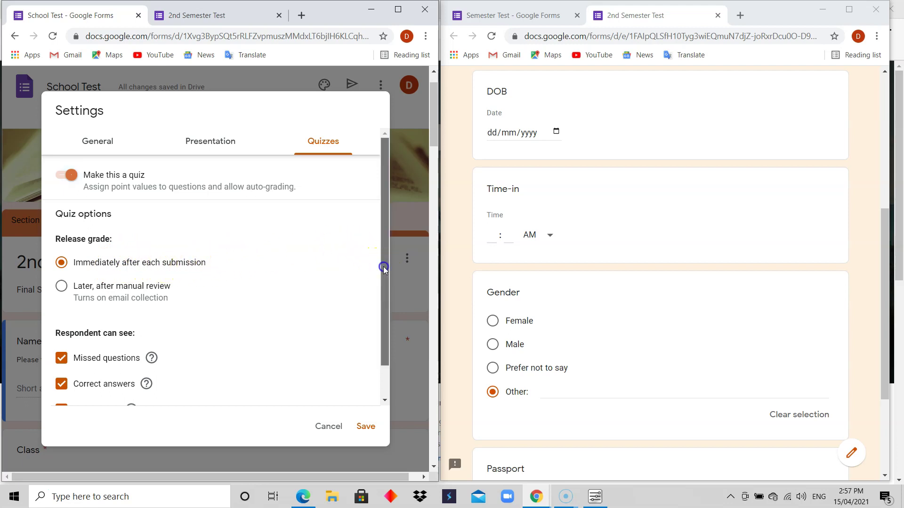
left_click_drag(383, 267, 384, 291)
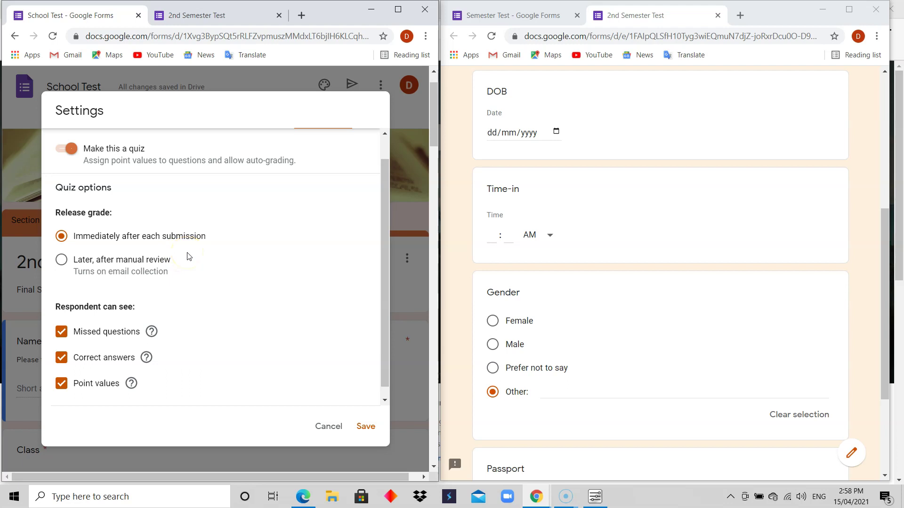
left_click(93, 242)
left_click_drag(383, 281, 383, 304)
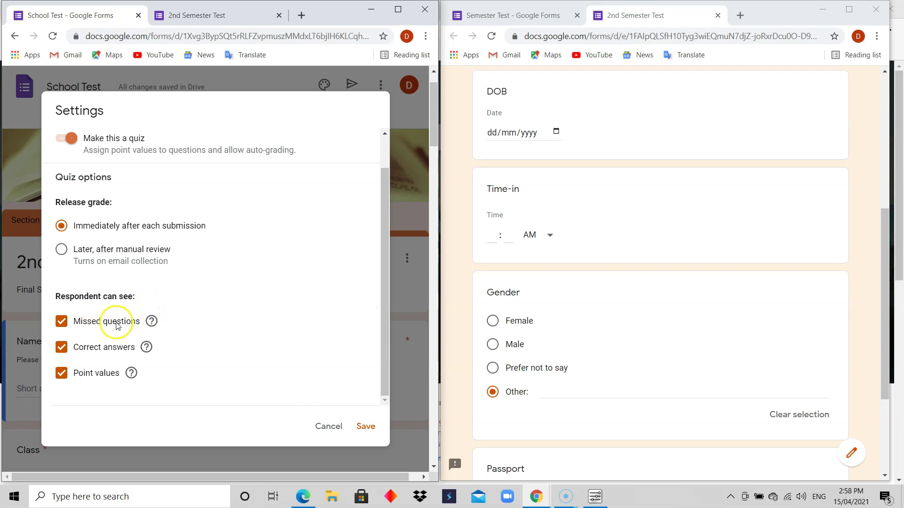
mouse_move(151, 325)
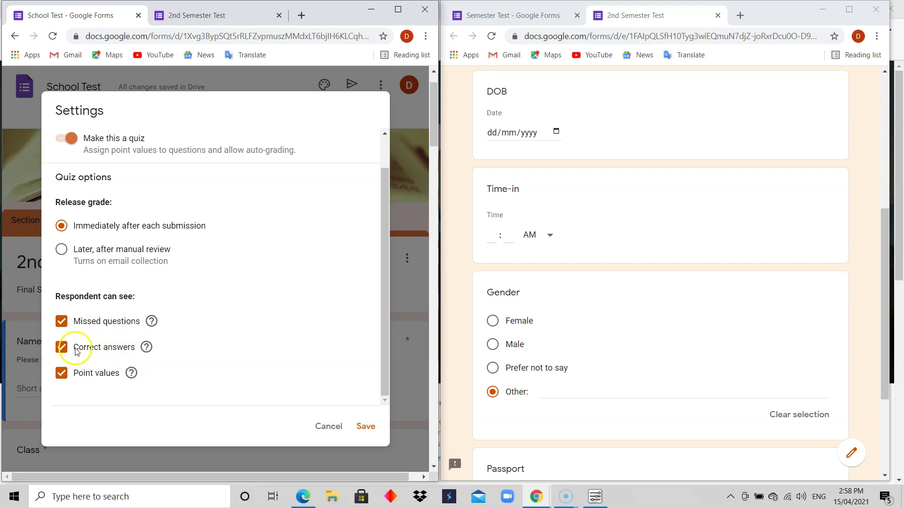
mouse_move(147, 349)
Step: Save the quiz settings and open the answer key for 'What do you understand by life?'
left_click(367, 429)
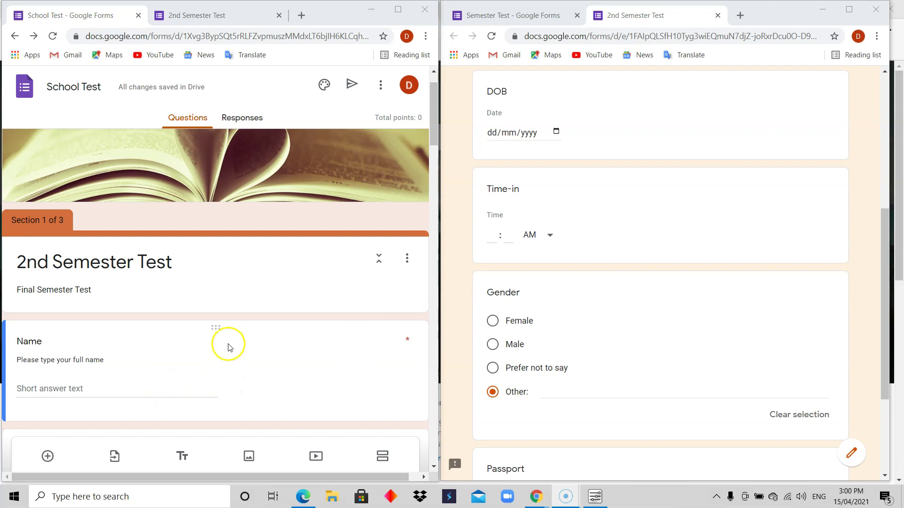
left_click_drag(431, 134, 432, 305)
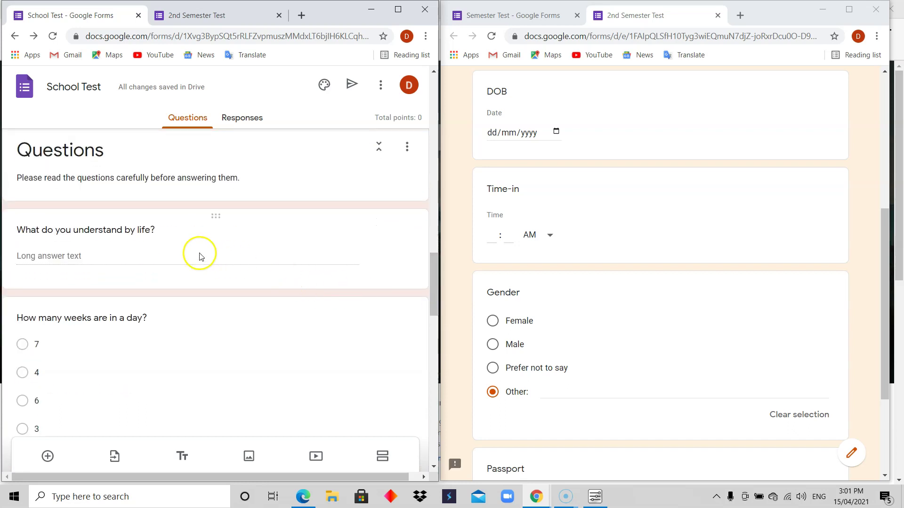
left_click(164, 257)
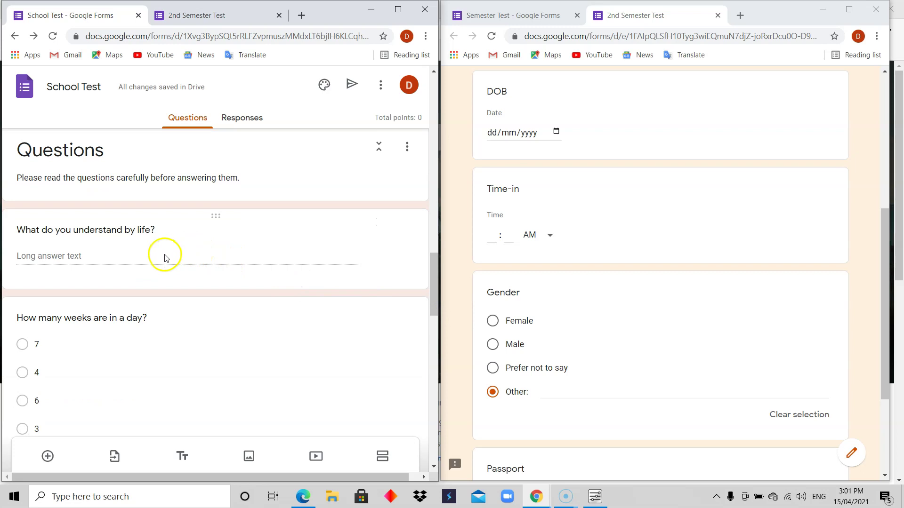
left_click(164, 256)
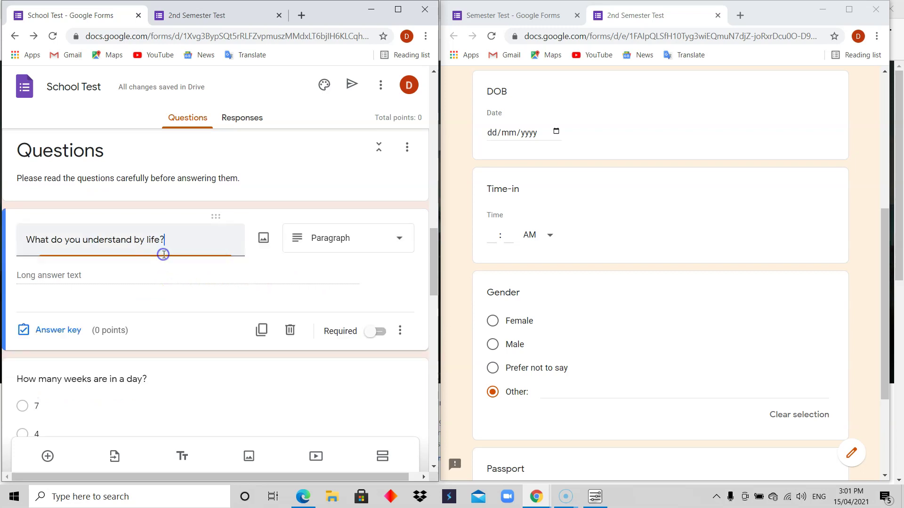
left_click(67, 332)
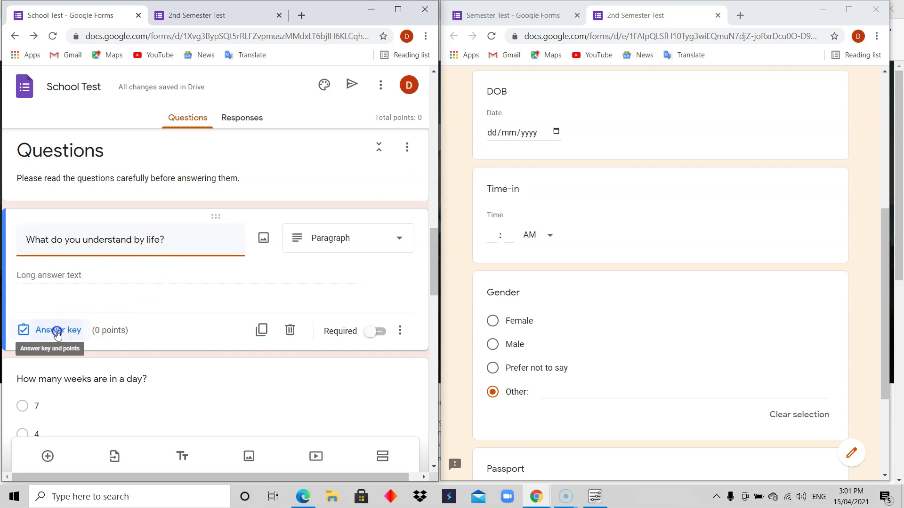
left_click(57, 332)
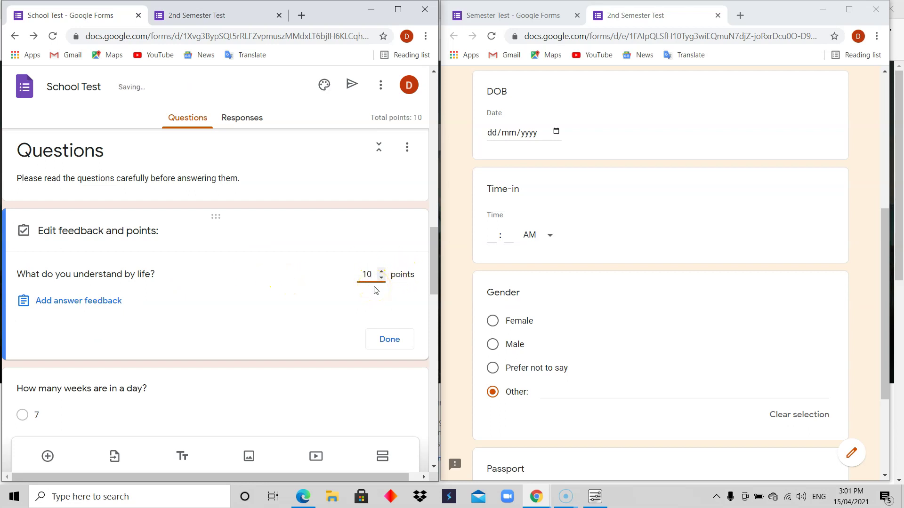
Step: Give the life question 10 points and the feedback 'Life', then finish editing
left_click(107, 304)
left_click(150, 159)
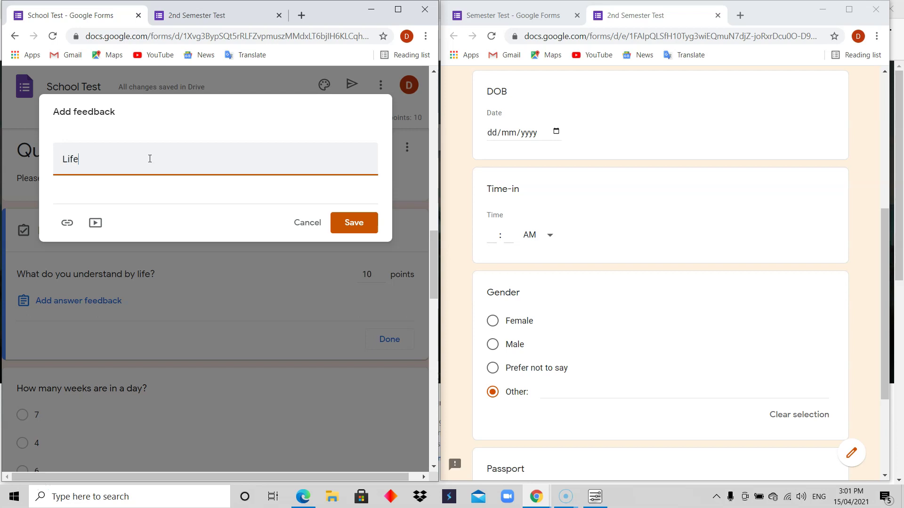
left_click(352, 223)
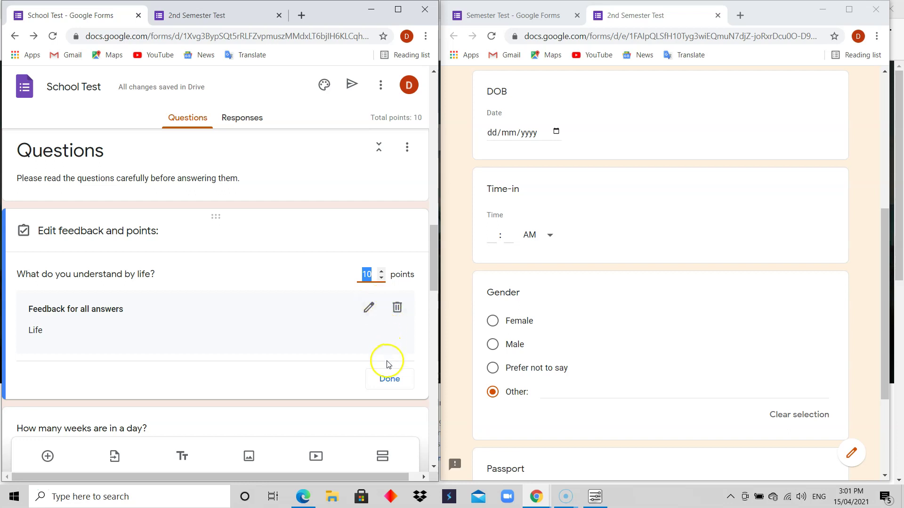
left_click(366, 274)
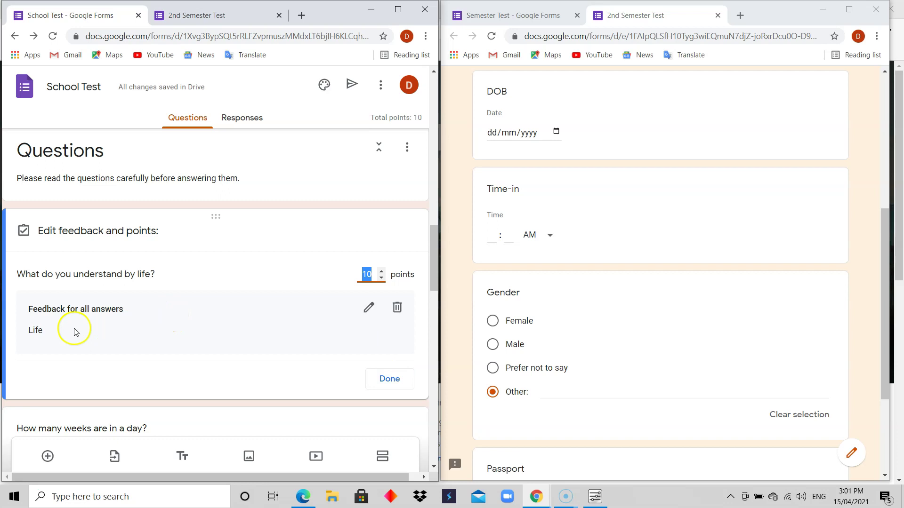
left_click(389, 382)
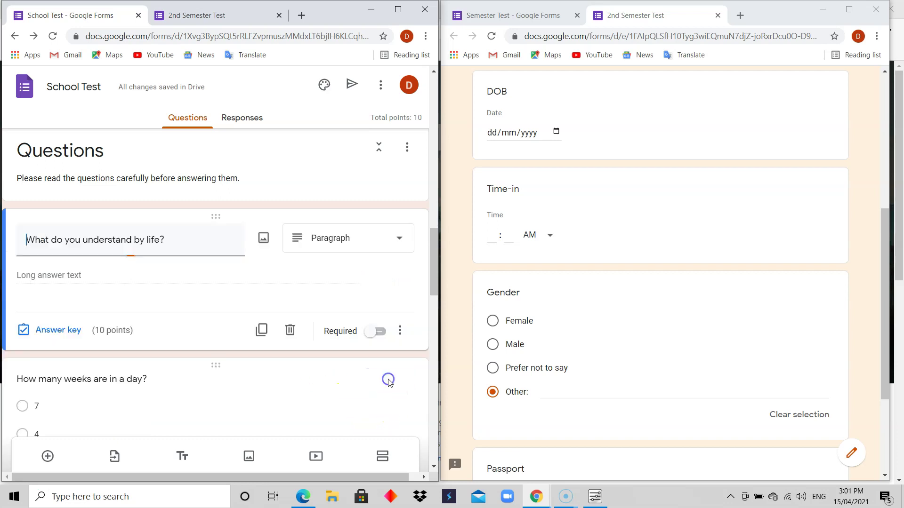
left_click(358, 382)
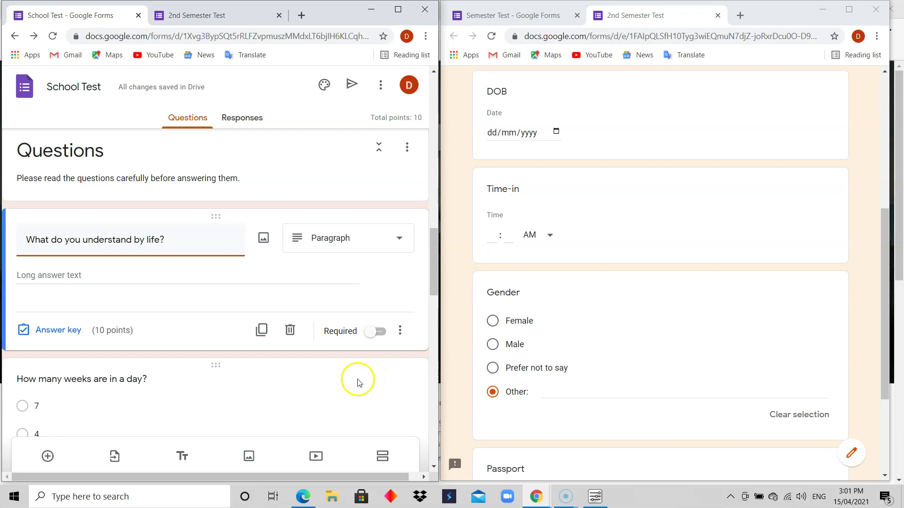
left_click(120, 276)
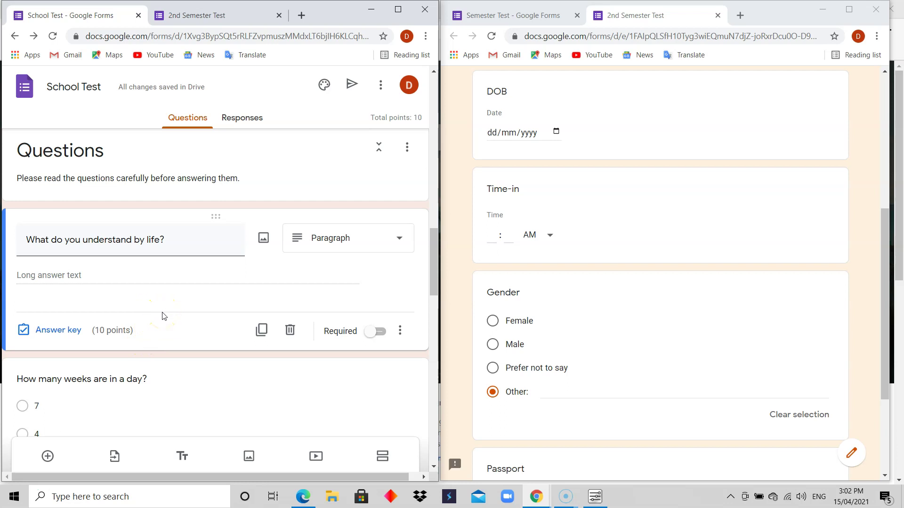
left_click_drag(432, 270, 436, 301)
Step: Mark 7 as the correct answer for 'How many weeks are in a day?' without adding feedback
left_click(175, 312)
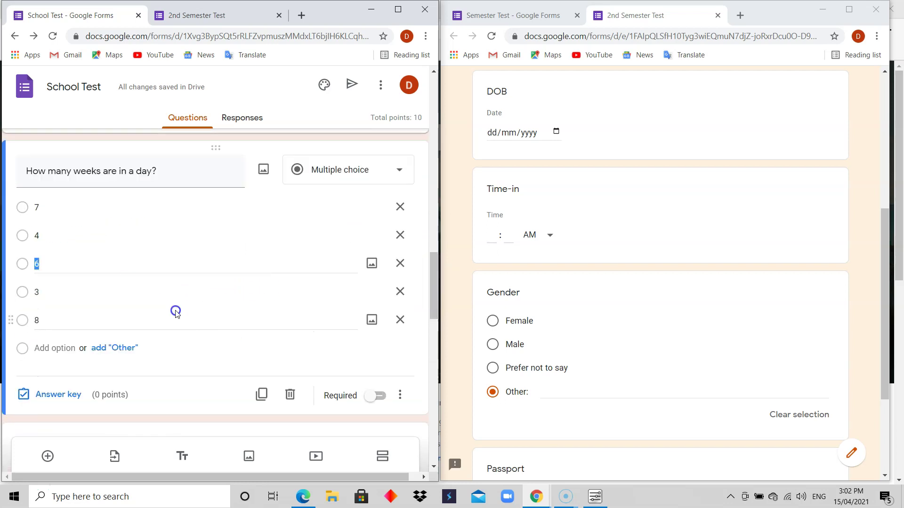
left_click(69, 397)
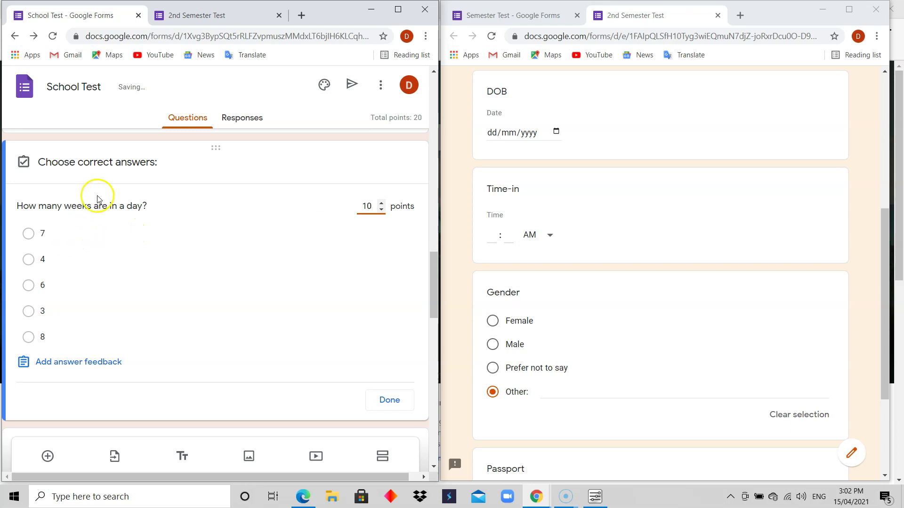
left_click(32, 233)
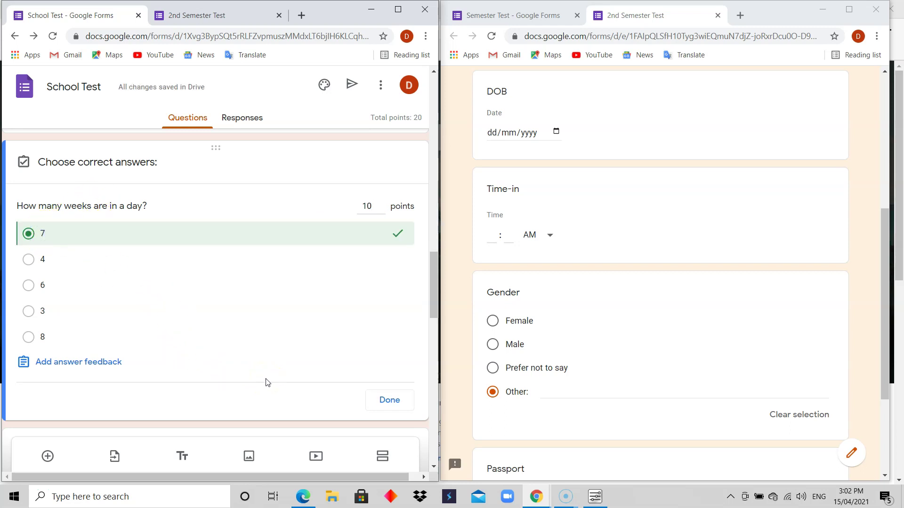
left_click(89, 366)
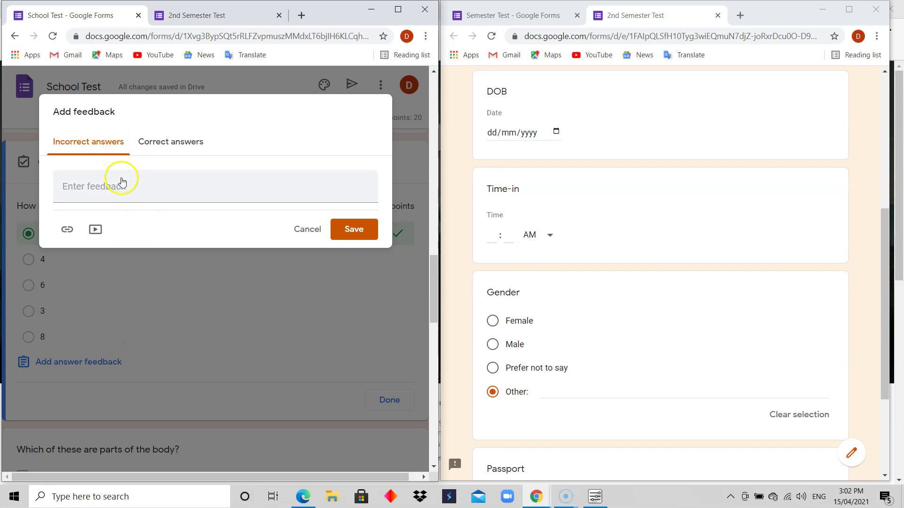
left_click(295, 231)
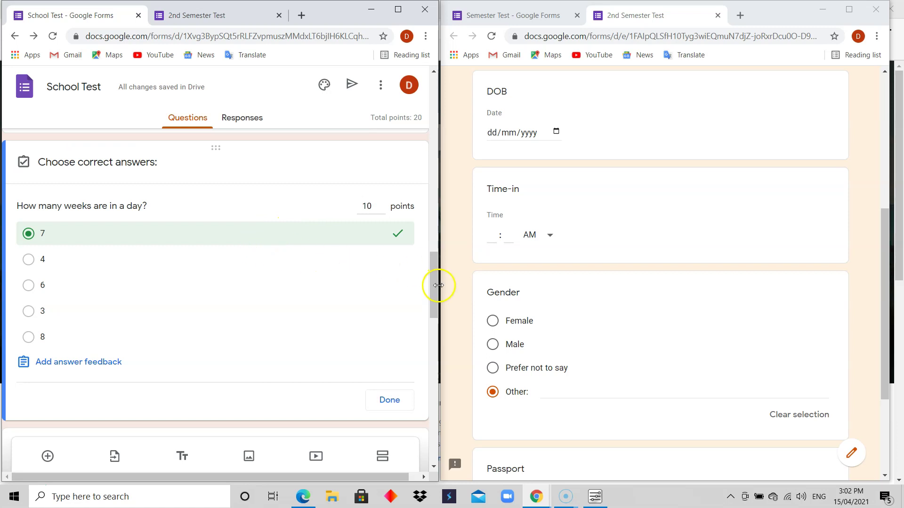
Step: Reopen the life question's answer key and change its feedback and points options
left_click_drag(435, 285, 432, 242)
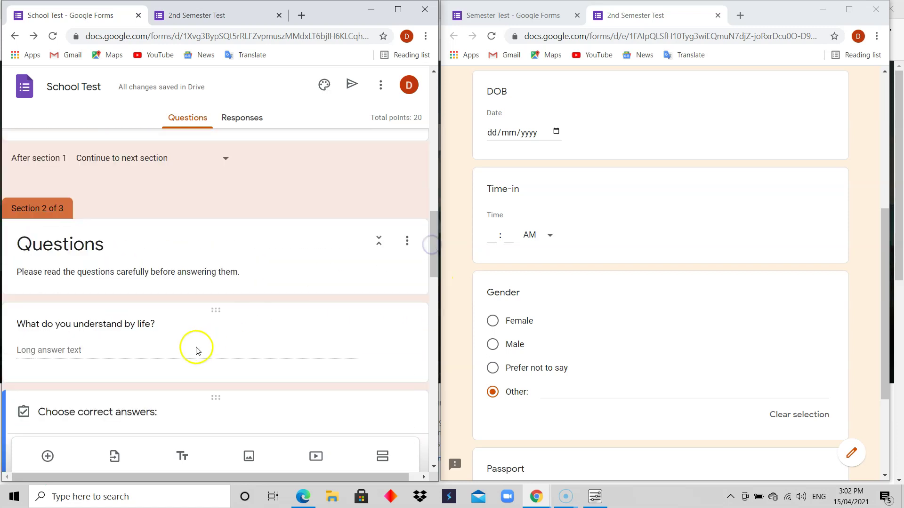
left_click(181, 351)
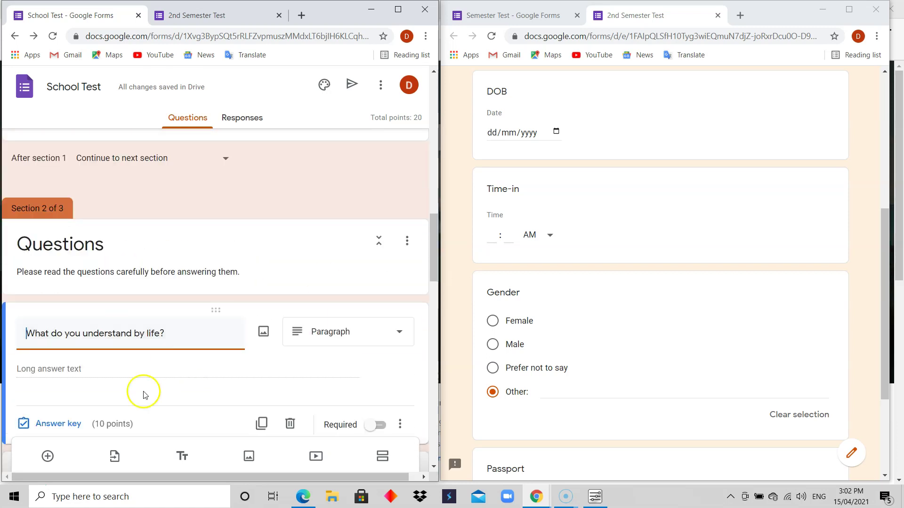
left_click(64, 424)
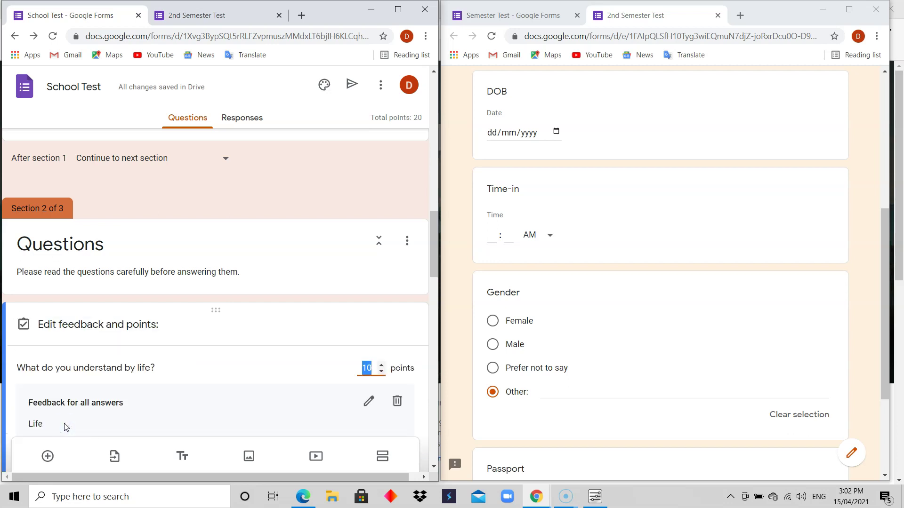
left_click_drag(435, 225, 434, 250)
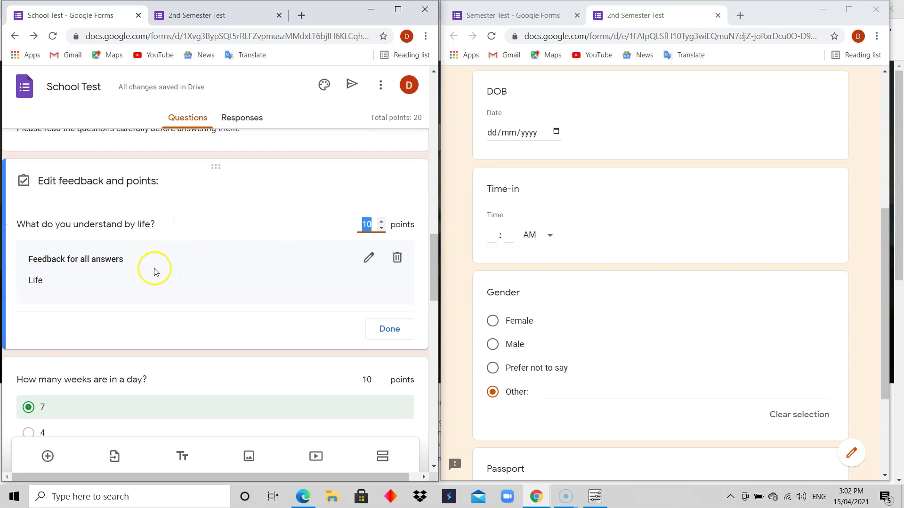
left_click(160, 225)
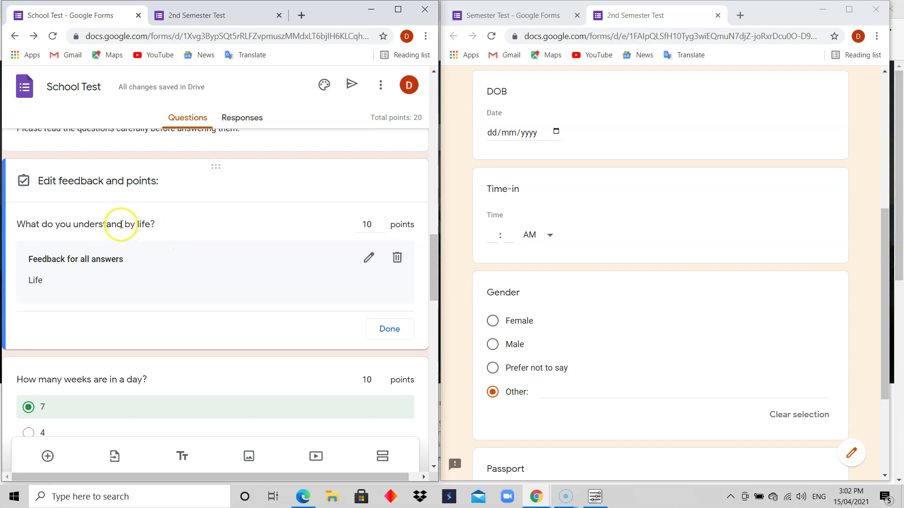
left_click(212, 229)
left_click(202, 243)
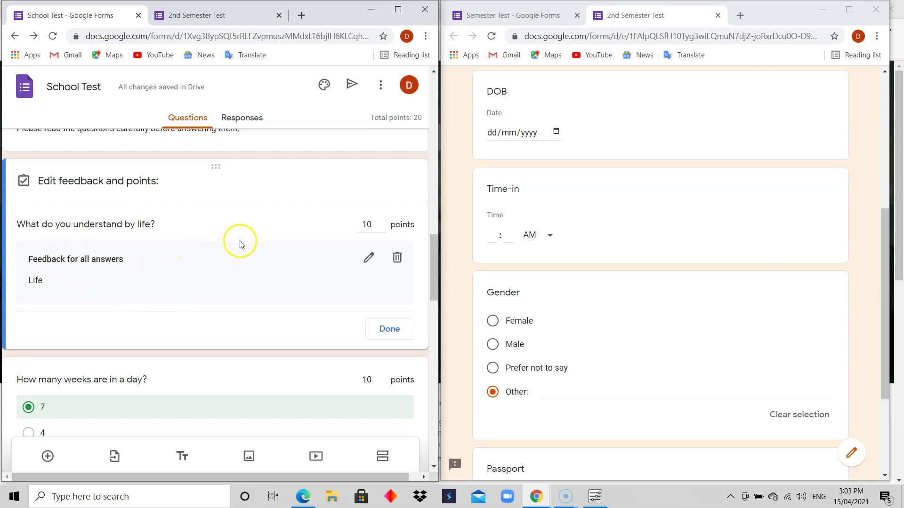
Step: Close the life question's feedback and points editor and scroll back to the weeks question
left_click(382, 329)
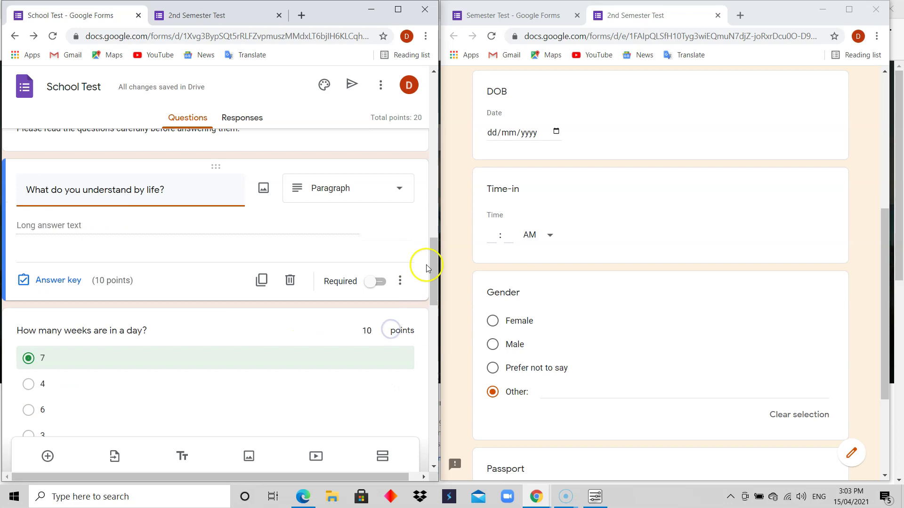
left_click_drag(436, 258, 435, 289)
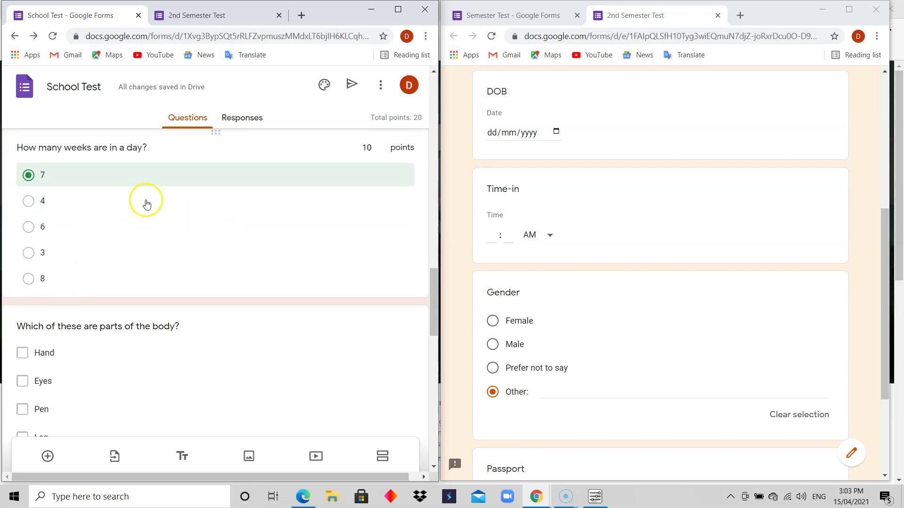
left_click_drag(436, 300, 435, 290)
Step: Keep 7 correct for the weeks question and save 'Incorrect' and 'Correct' answer feedback
left_click(233, 254)
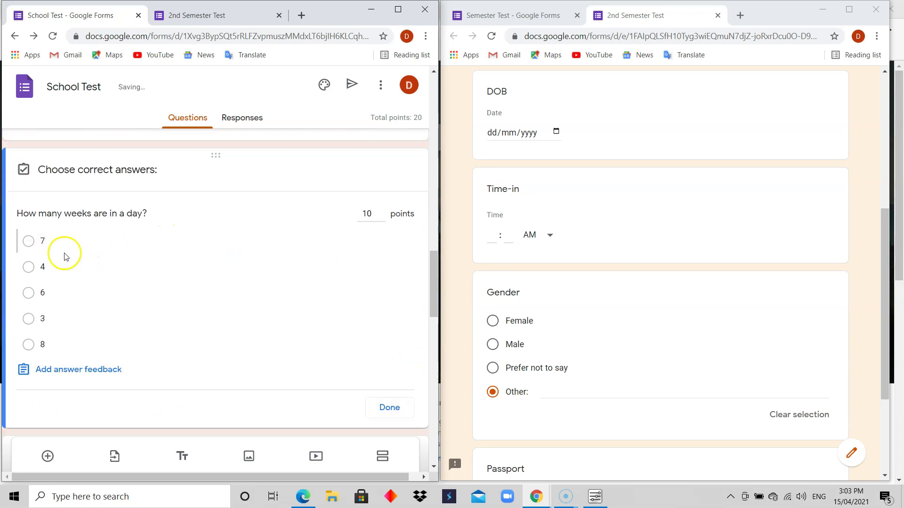
left_click(31, 242)
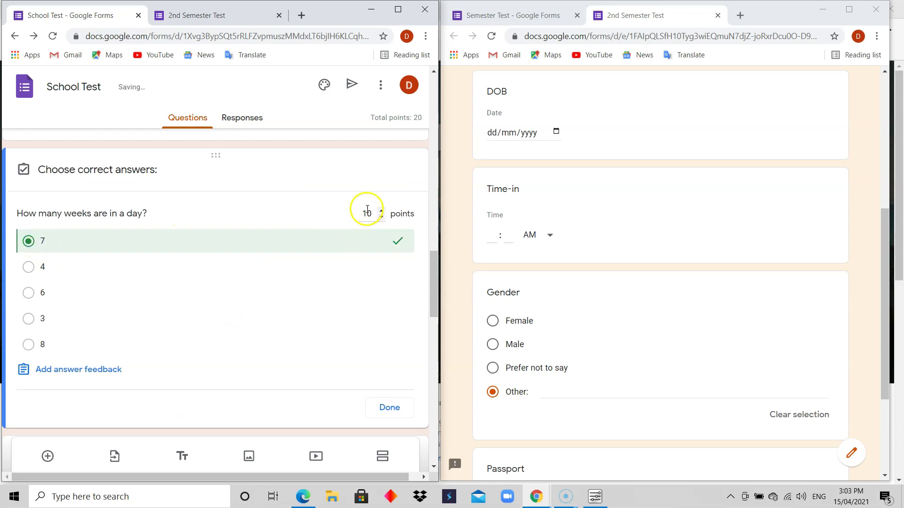
left_click(76, 370)
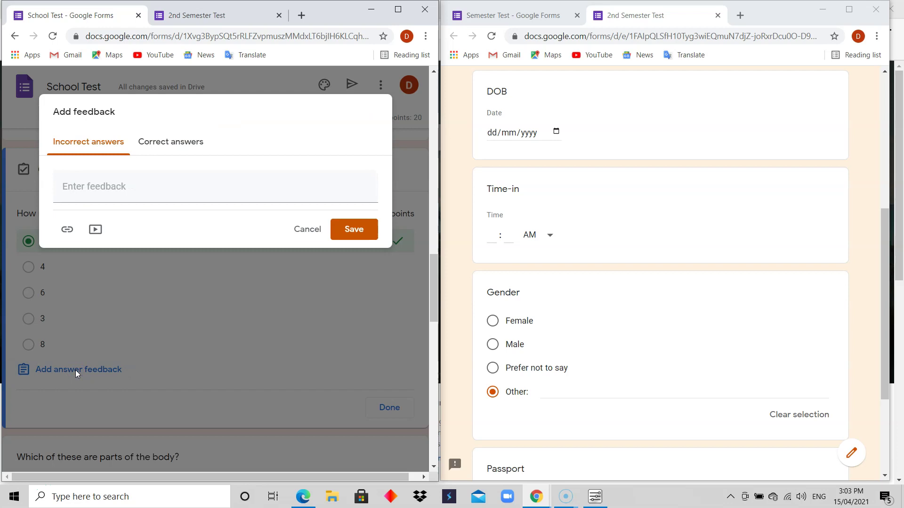
left_click(118, 184)
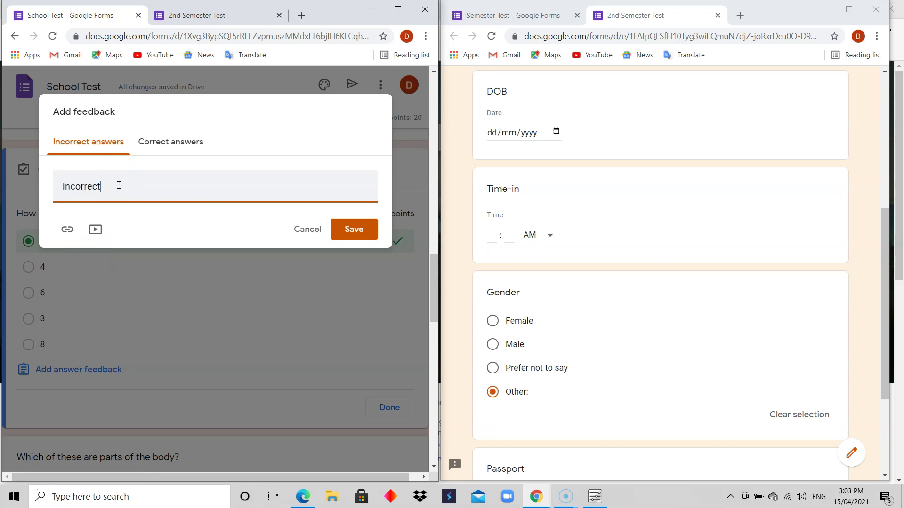
left_click(177, 142)
left_click(150, 190)
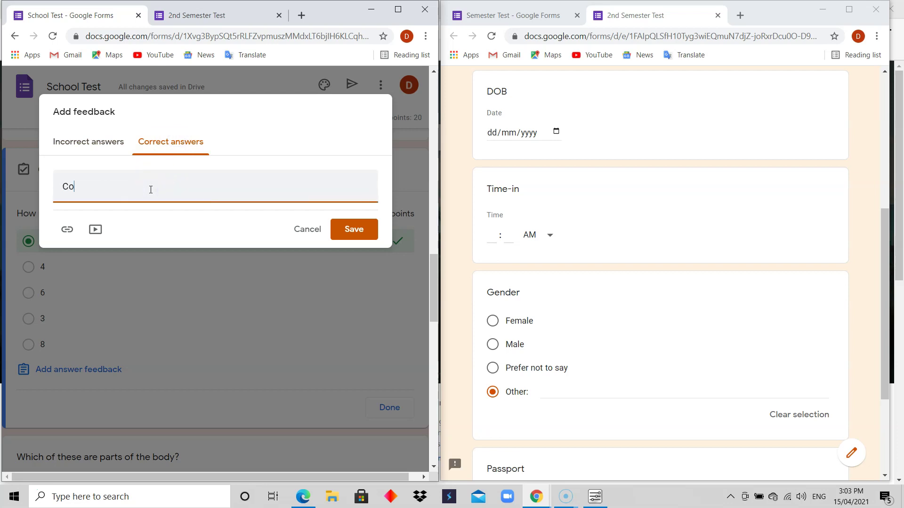
left_click(356, 232)
Step: Scroll down and open the body-parts question for editing
left_click(433, 259)
mouse_move(433, 260)
left_mouse_down()
mouse_move(437, 308)
mouse_move(435, 281)
left_mouse_up()
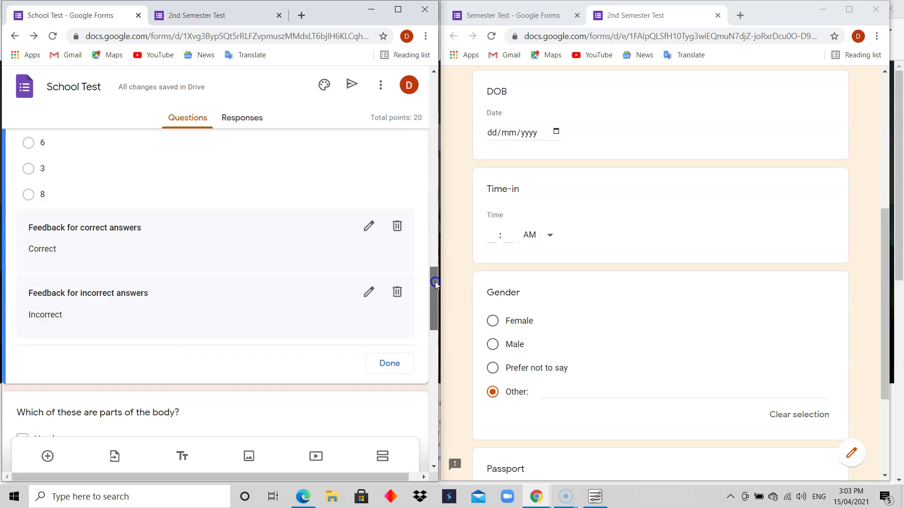
left_click(359, 239)
left_click(433, 292)
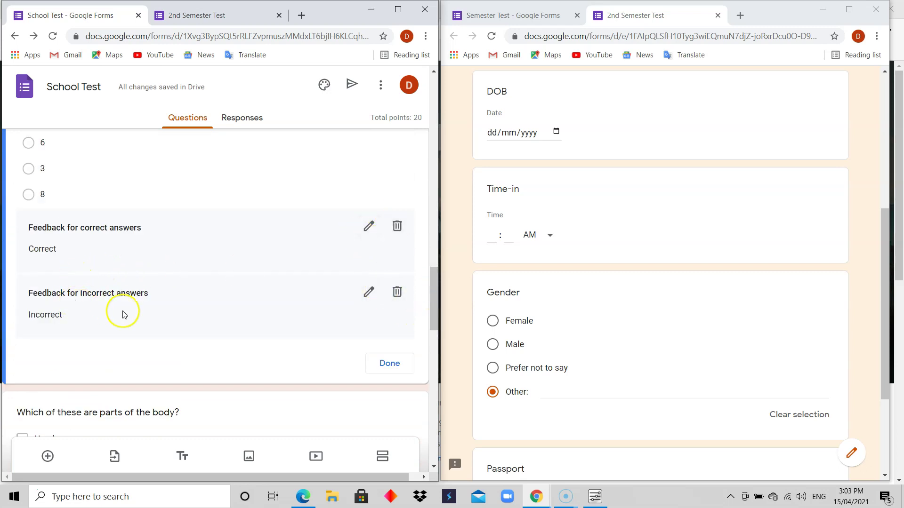
left_click_drag(433, 289, 431, 321)
left_click(157, 273)
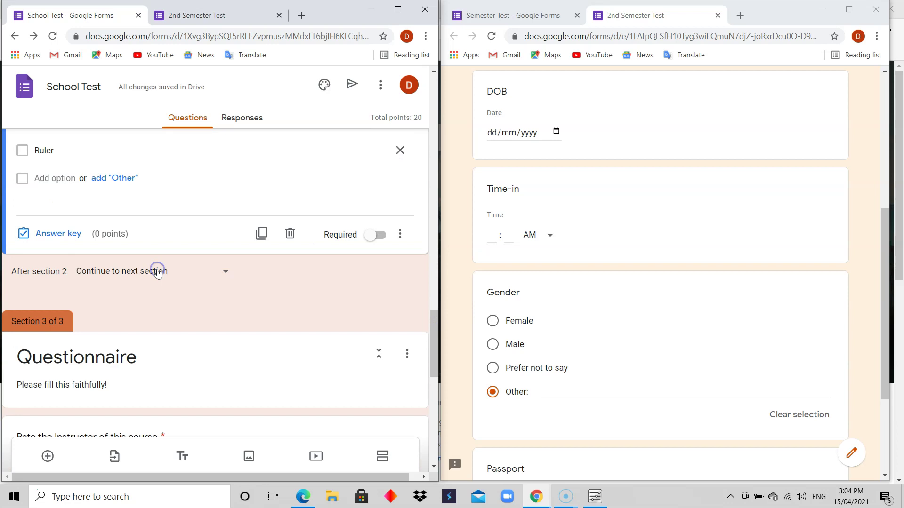
Step: In the body-parts question's answer key, mark Hand, Eyes and Leg as correct
left_click_drag(435, 335, 429, 307)
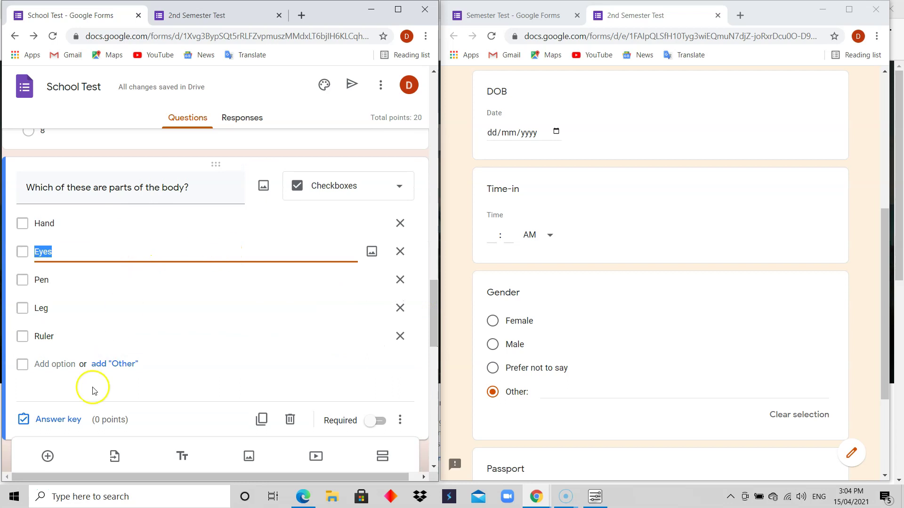
left_click(65, 422)
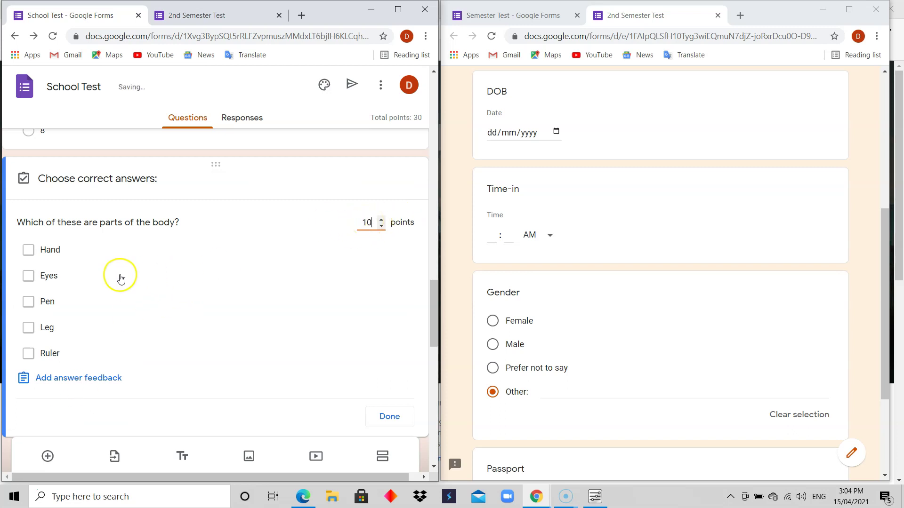
left_click(45, 251)
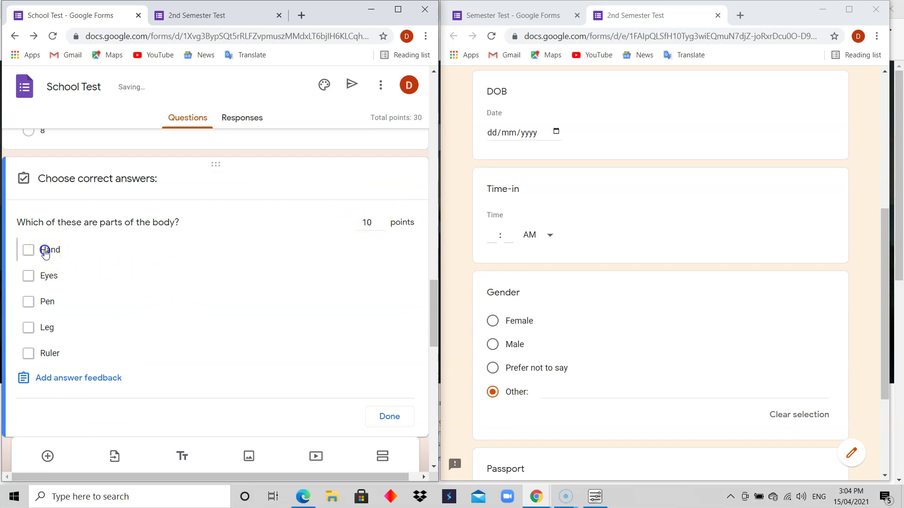
left_click(42, 282)
left_click(42, 335)
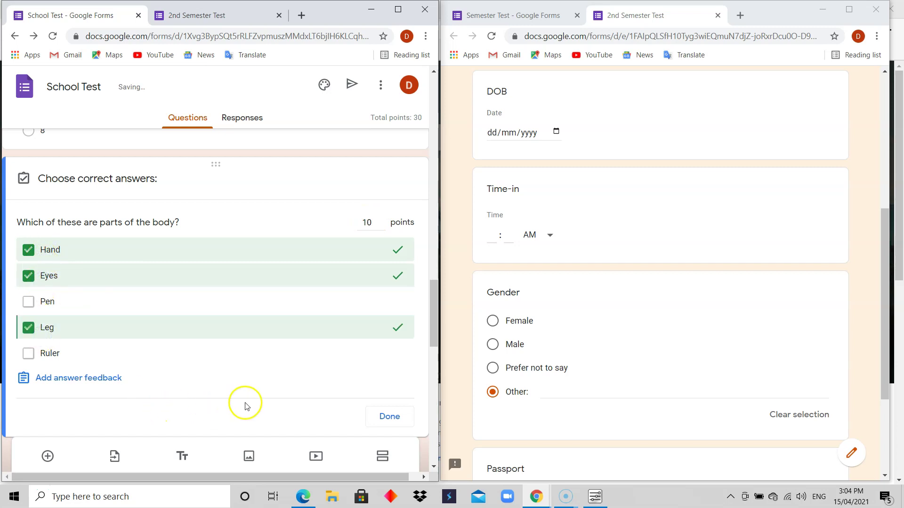
Step: Save 'Incorrect!' and 'Correct!' answer feedback and give the question 10 points
left_click(86, 382)
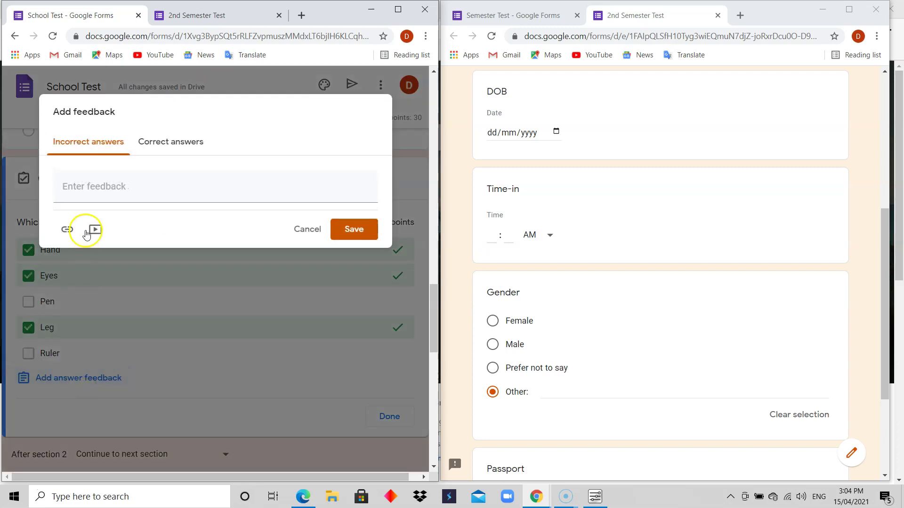
left_click(110, 194)
type("Core")
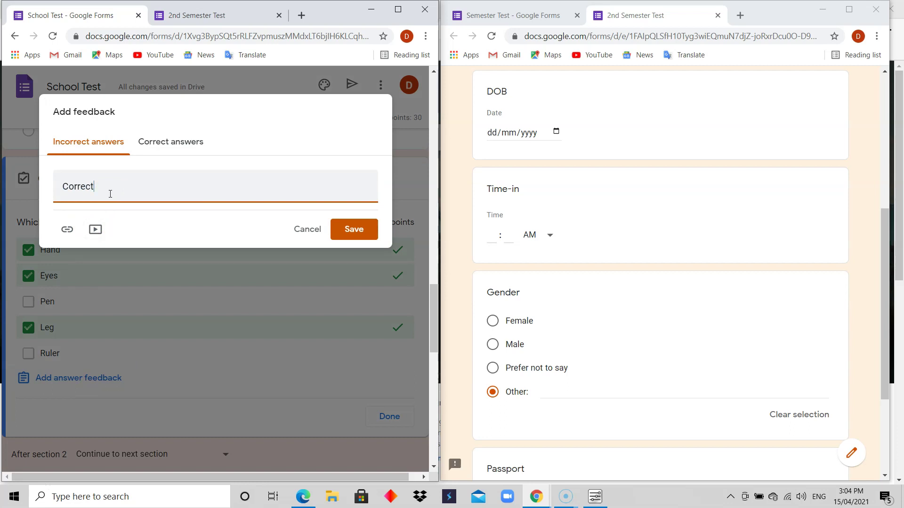
left_click(180, 142)
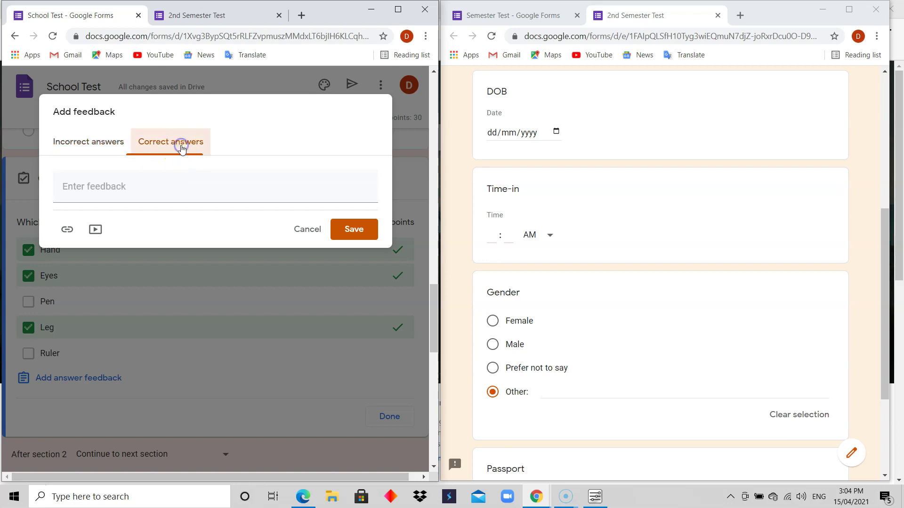
left_click(86, 142)
left_click(67, 185)
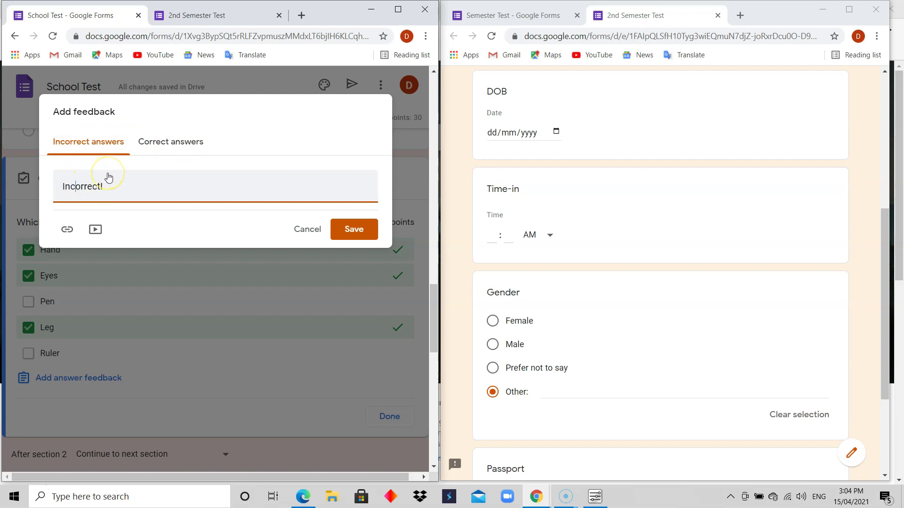
left_click(172, 142)
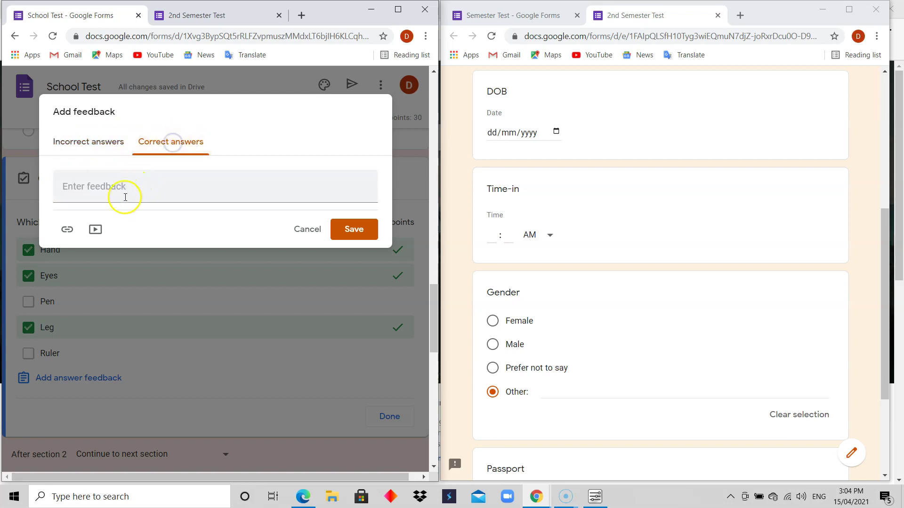
left_click(124, 198)
type("Cor")
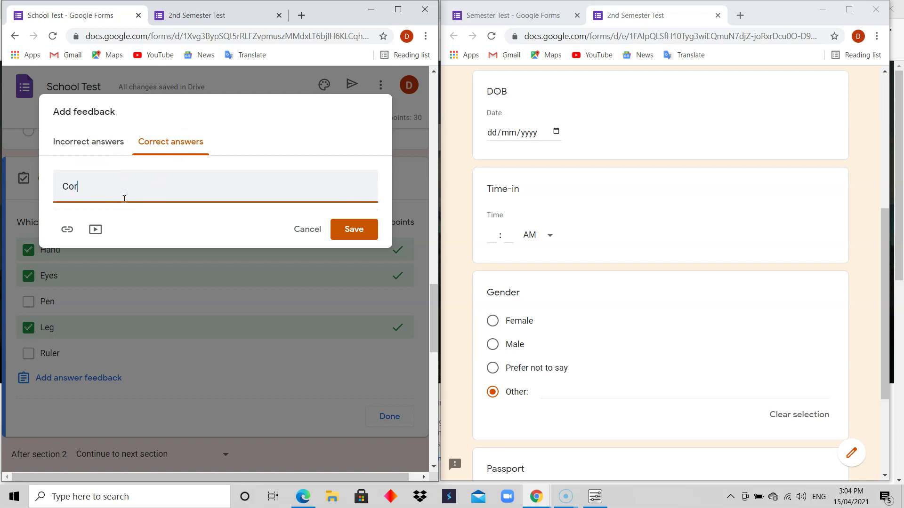
type("rect!")
left_click(357, 229)
left_click(367, 227)
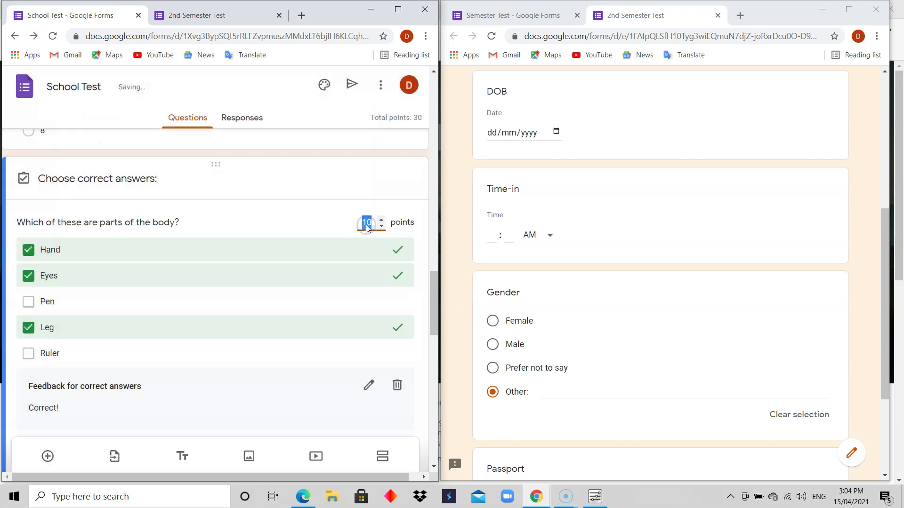
left_click_drag(437, 306, 447, 107)
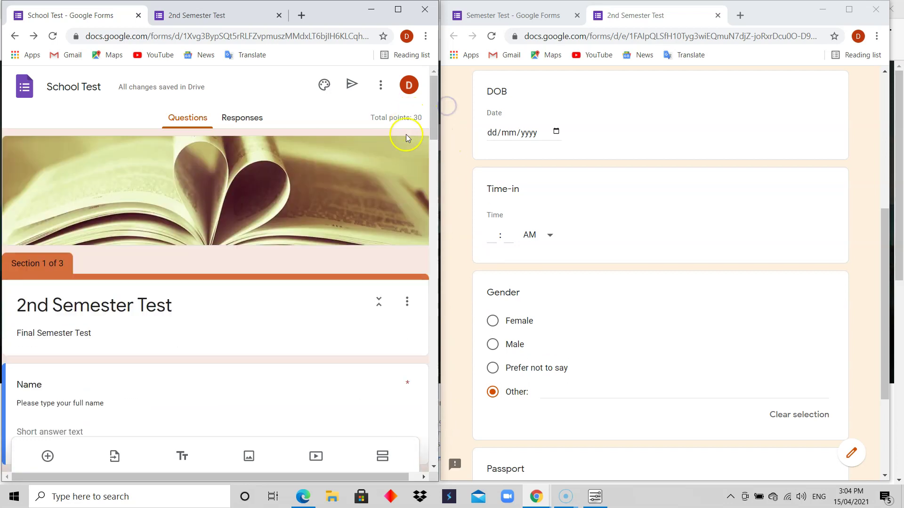
Step: In Settings, enable 'Show link to submit another response' and 'See summary charts and text responses', then save
left_click(381, 85)
left_click(382, 118)
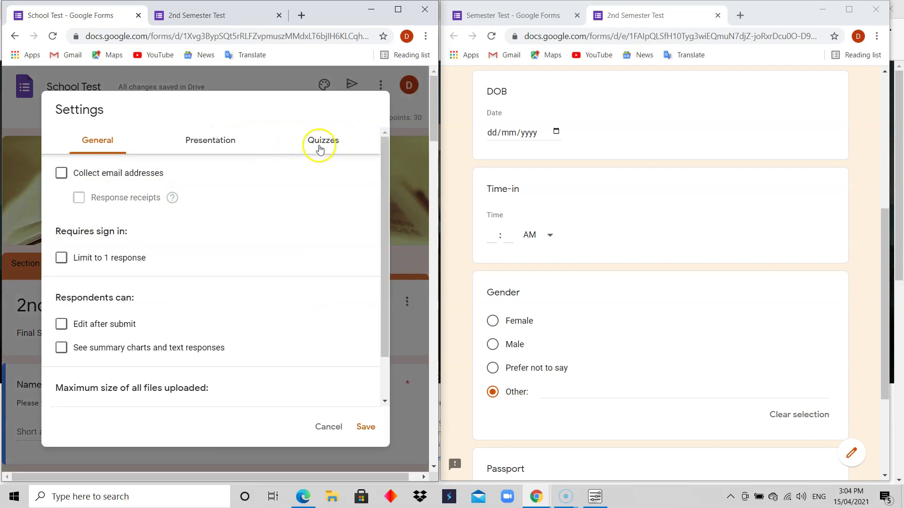
left_click(317, 144)
left_click(226, 147)
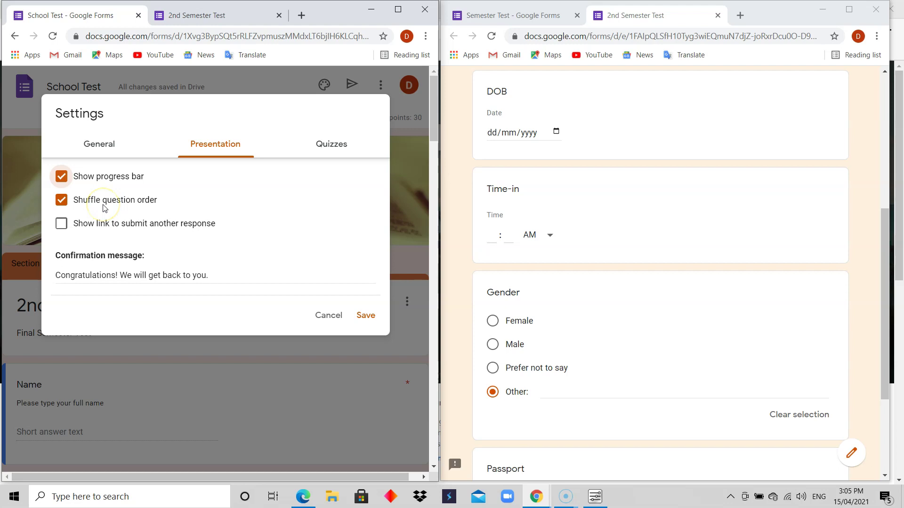
left_click(77, 225)
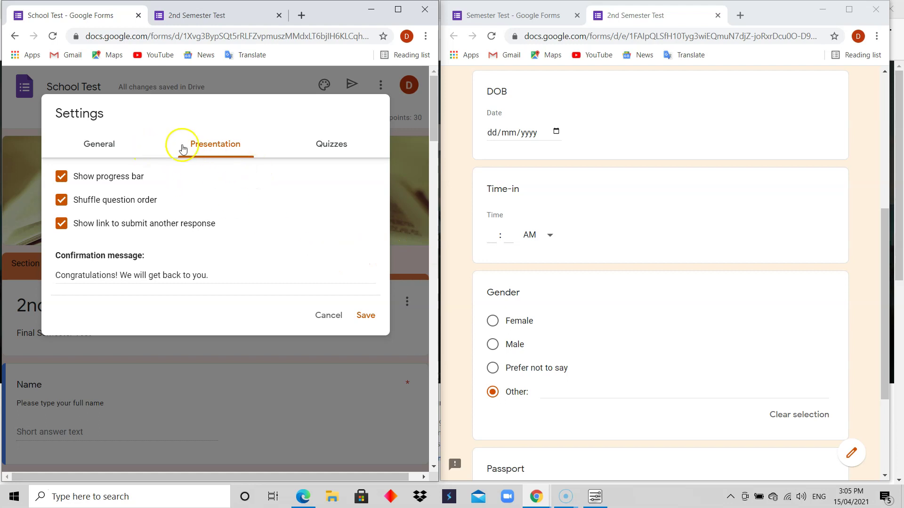
left_click(99, 145)
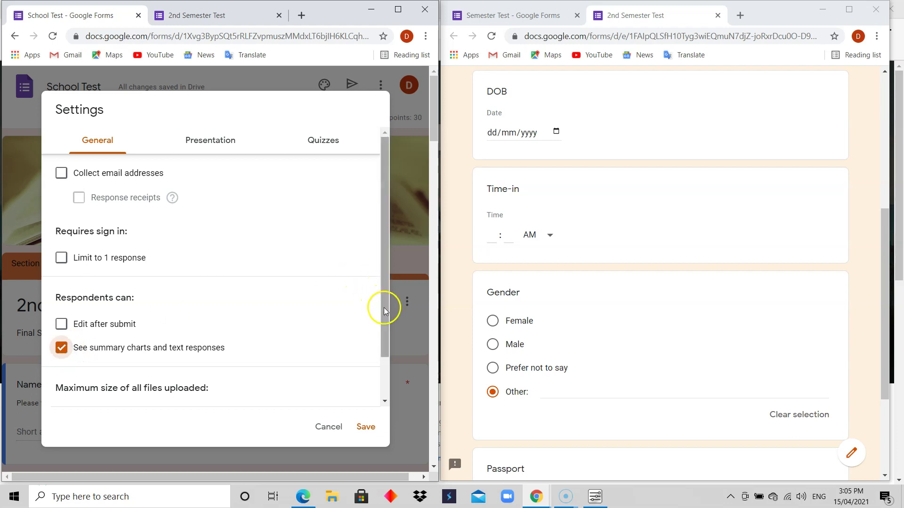
left_click_drag(388, 316, 381, 275)
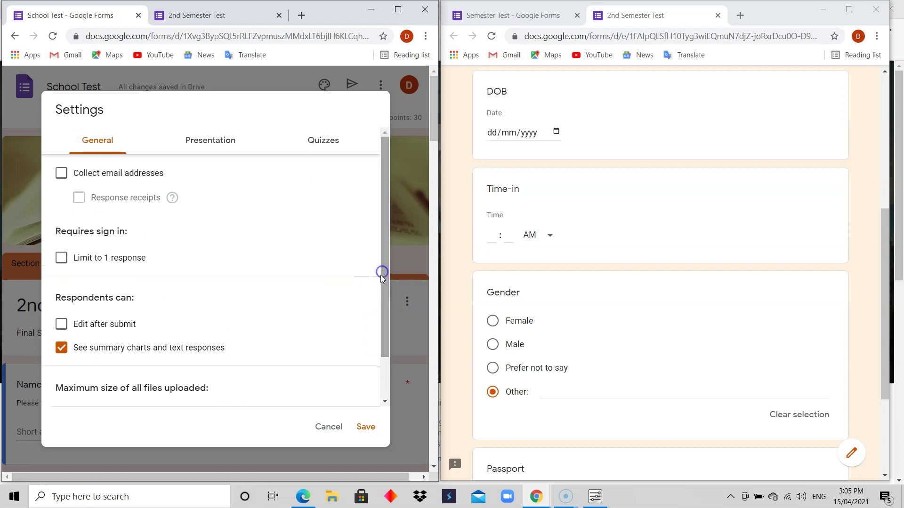
left_click(366, 427)
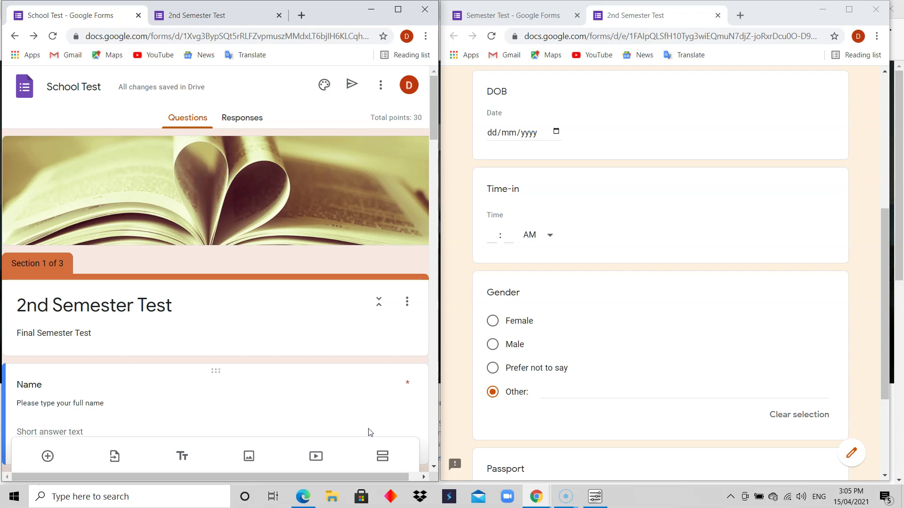
Step: Submit the filled-in 2nd Semester Test response and open its score page
left_click(202, 14)
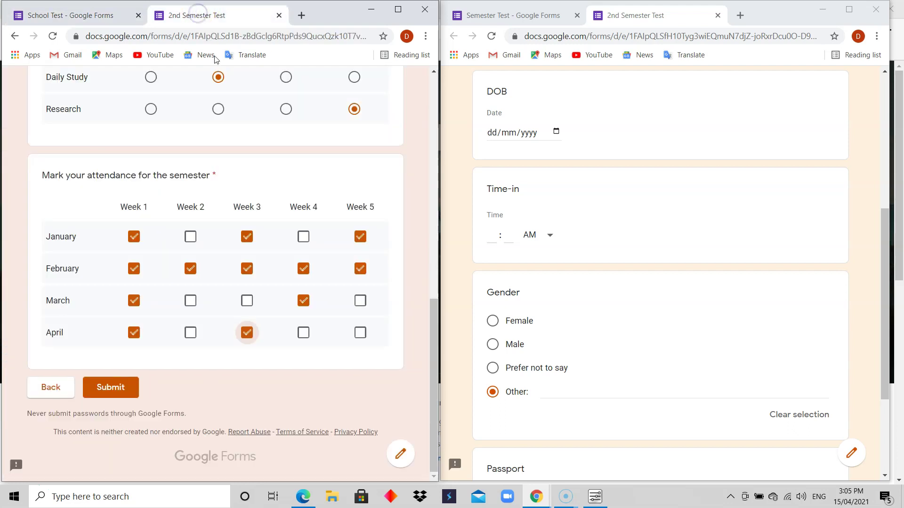
left_click_drag(432, 318, 419, 336)
left_click(111, 387)
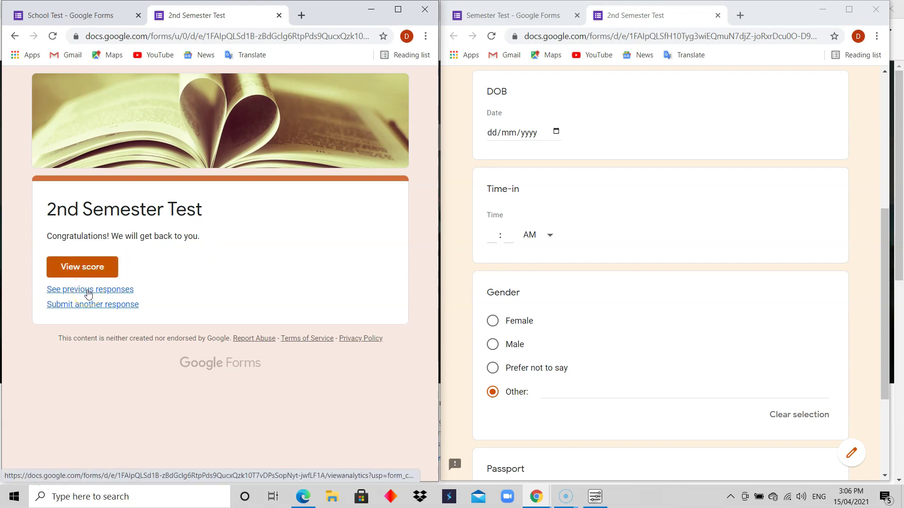
left_click(90, 309)
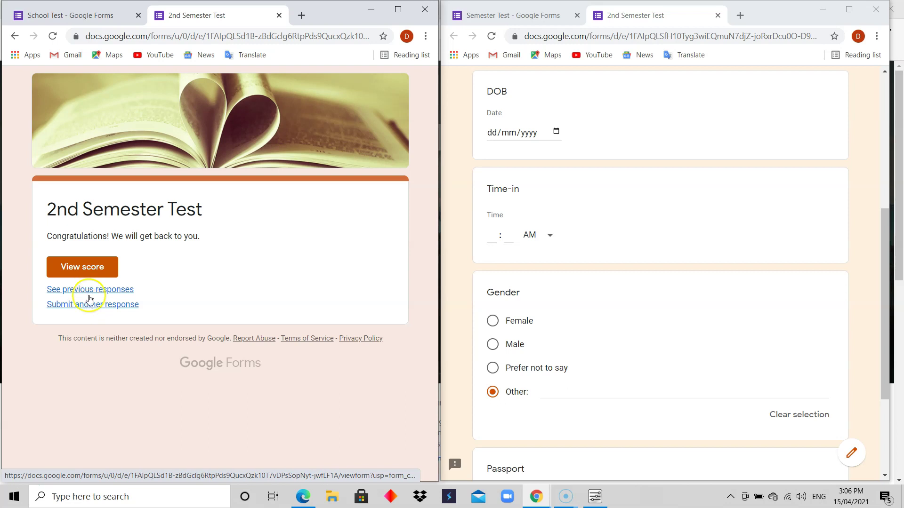
left_click(90, 271)
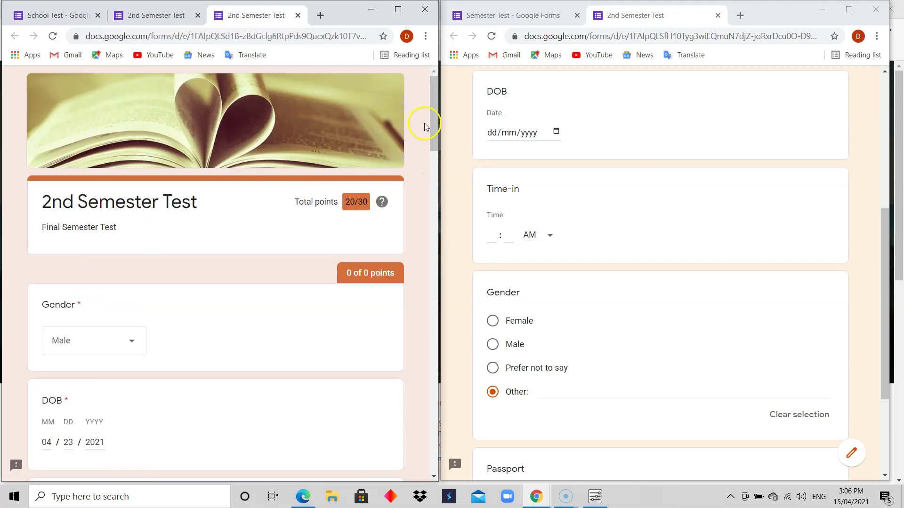
left_click_drag(434, 119, 434, 131)
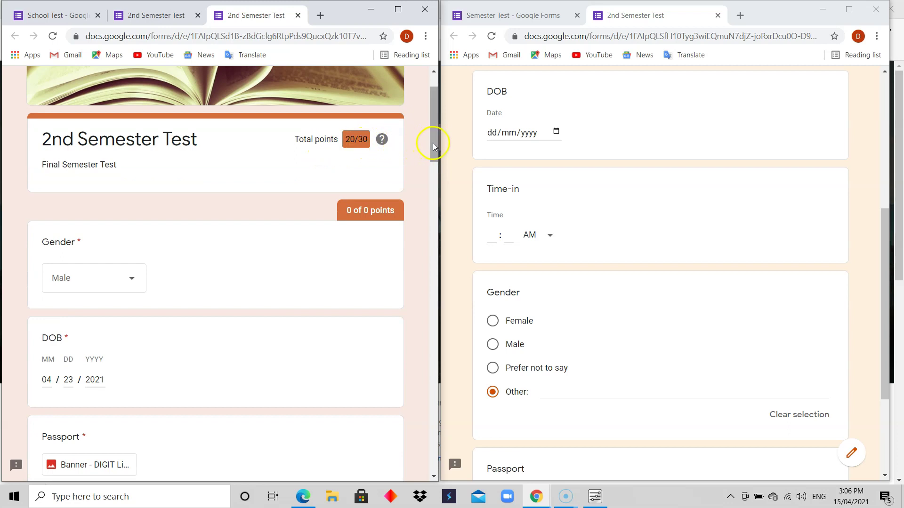
left_click_drag(433, 143, 441, 268)
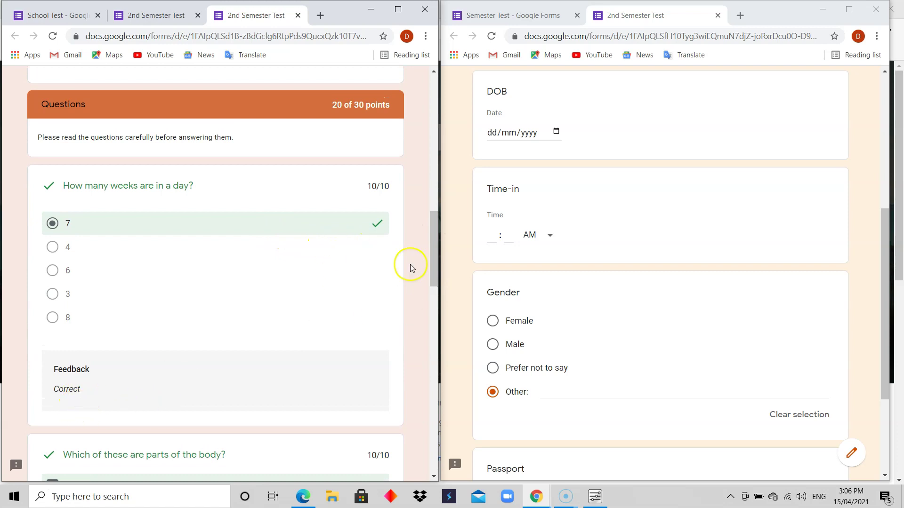
left_click_drag(434, 261, 439, 318)
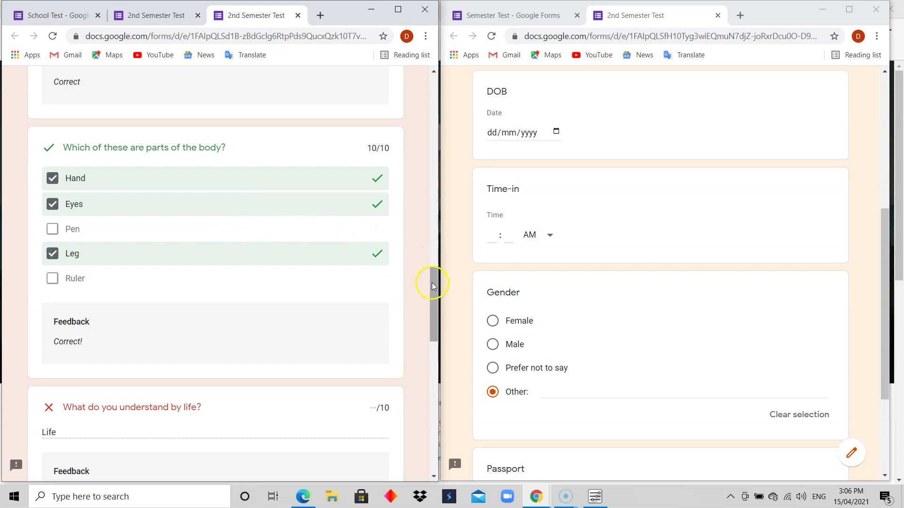
left_click_drag(431, 282, 433, 307)
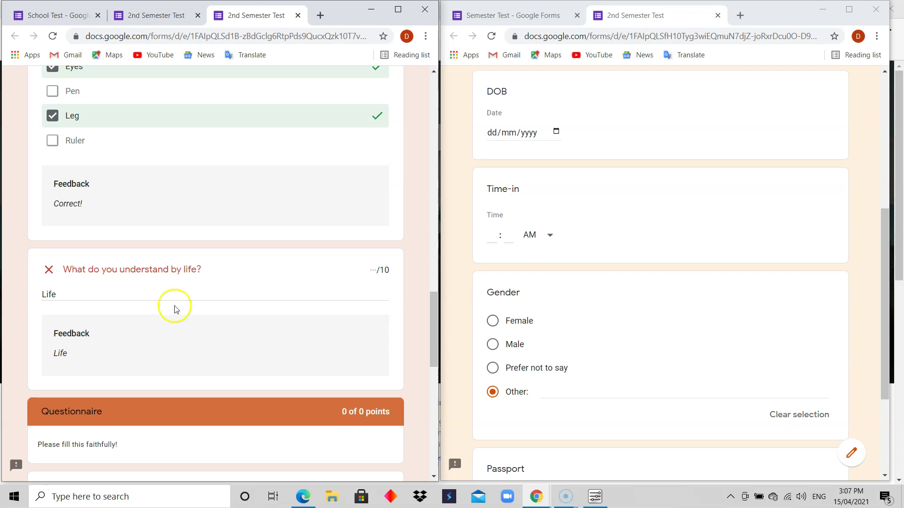
left_click_drag(433, 326, 403, 74)
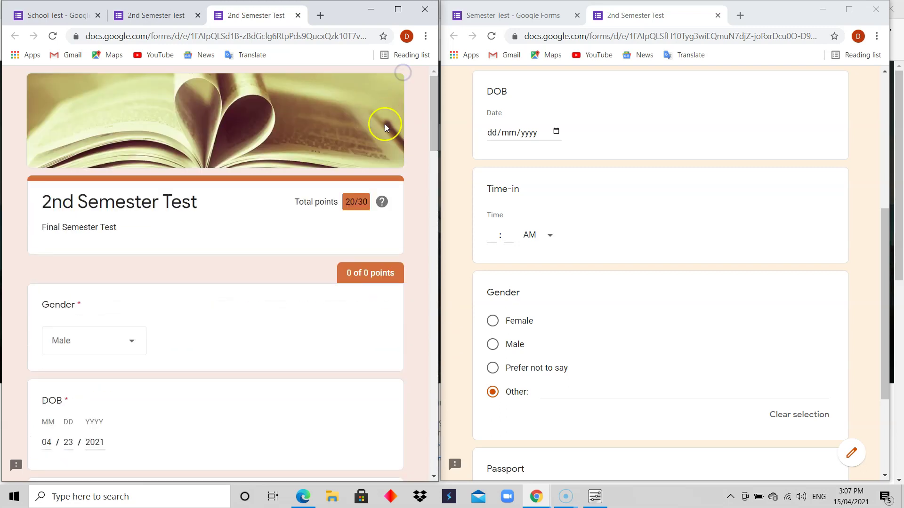
Step: Start a fresh 2nd Semester Test response, scroll through it, then return to the School Test editor
left_click(180, 15)
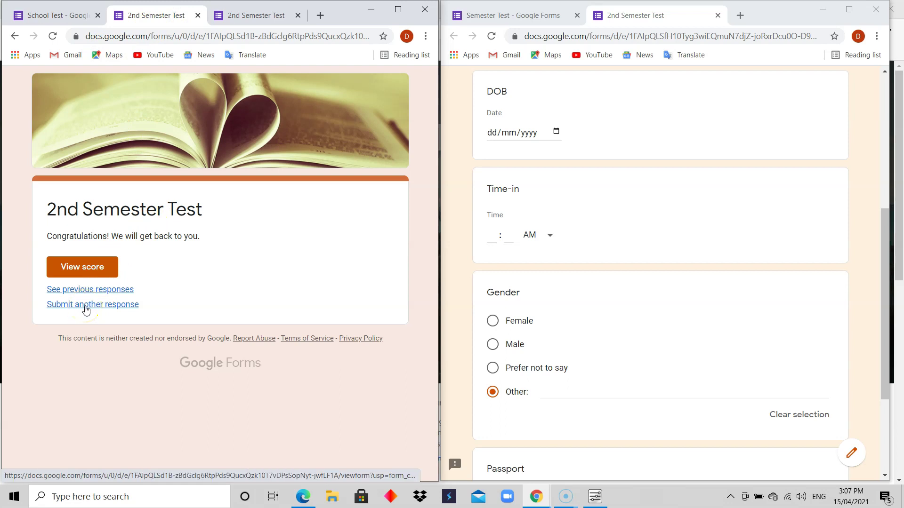
left_click(86, 310)
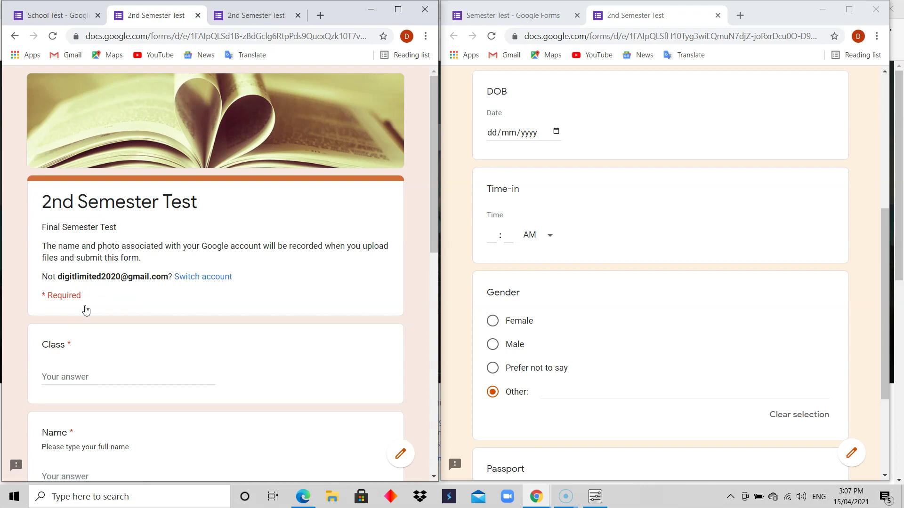
left_click_drag(434, 195, 428, 410)
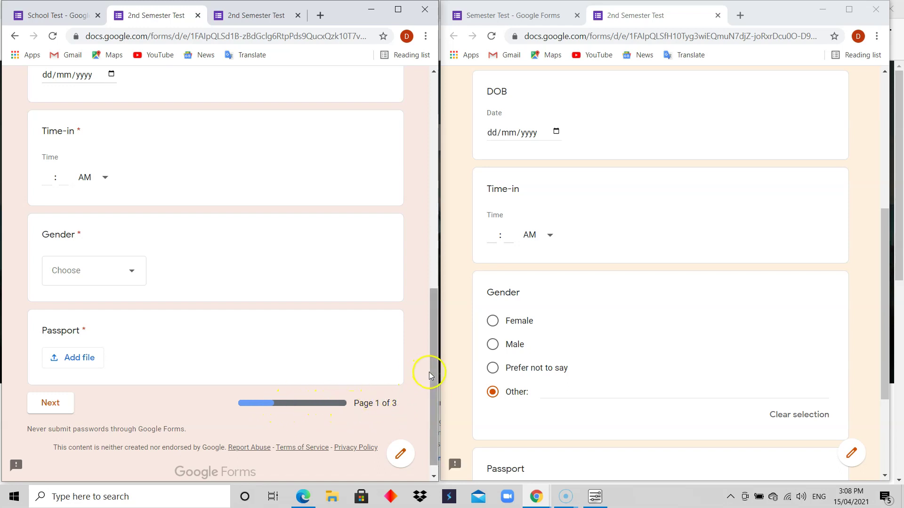
left_click_drag(432, 375, 437, 114)
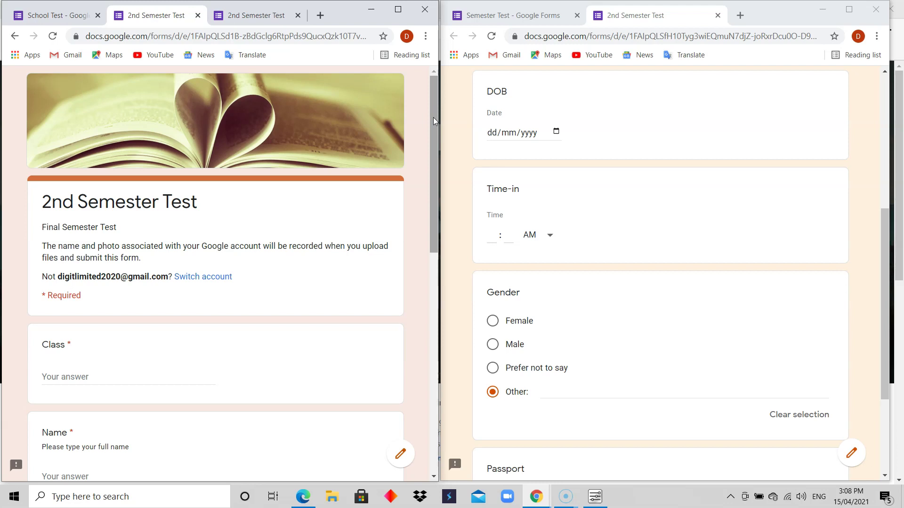
left_click(71, 19)
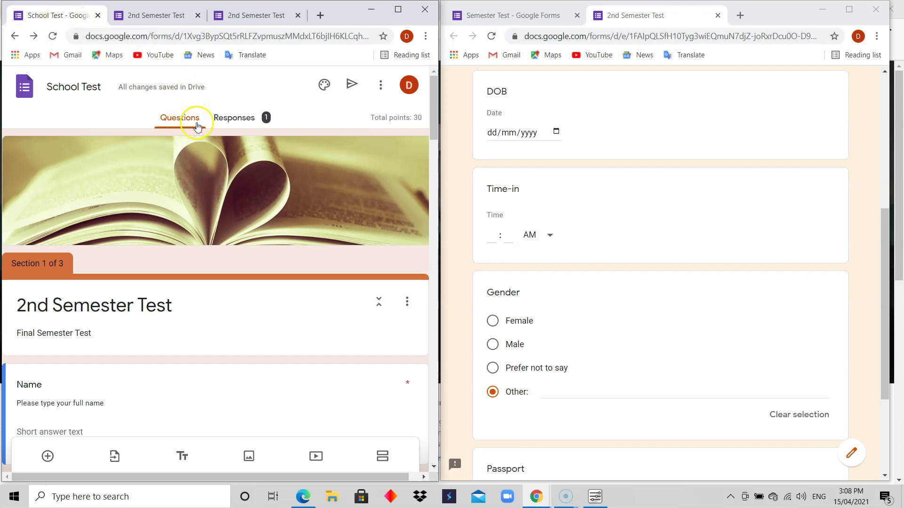
Step: Browse the quiz responses by question (Class, DOB), then show the single individual submission
left_click(240, 119)
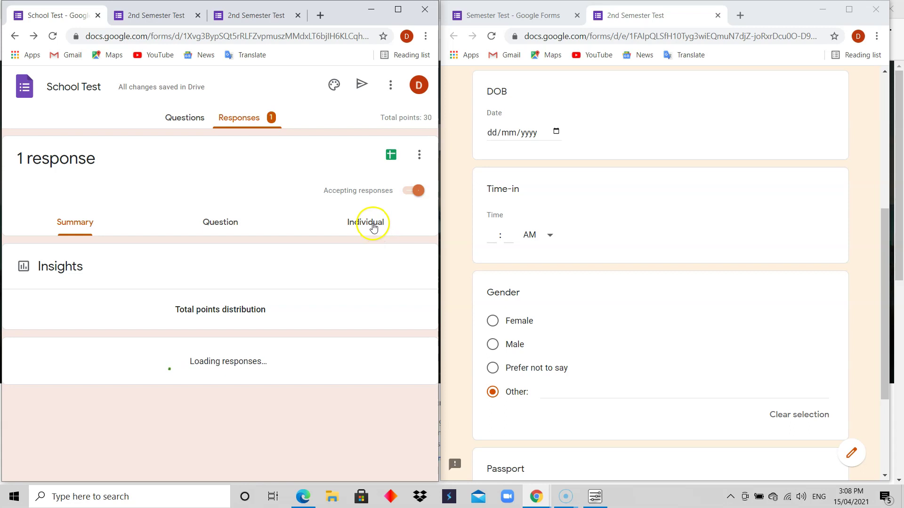
left_click(227, 226)
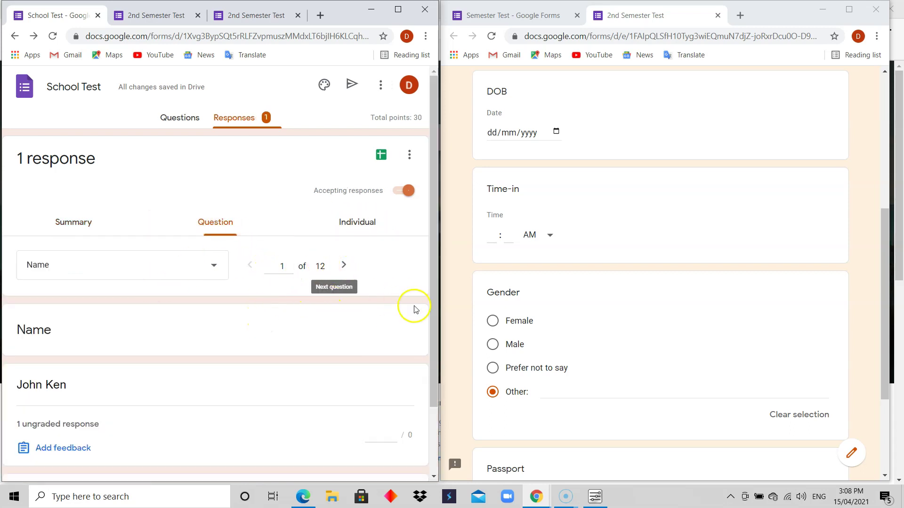
mouse_move(436, 209)
left_mouse_down()
mouse_move(429, 278)
mouse_move(430, 216)
left_mouse_up()
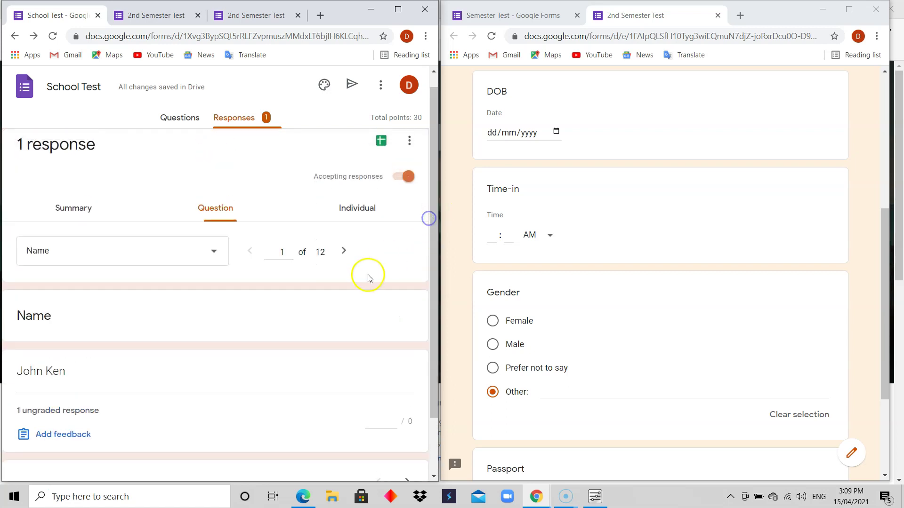
left_click(343, 252)
left_click(343, 252)
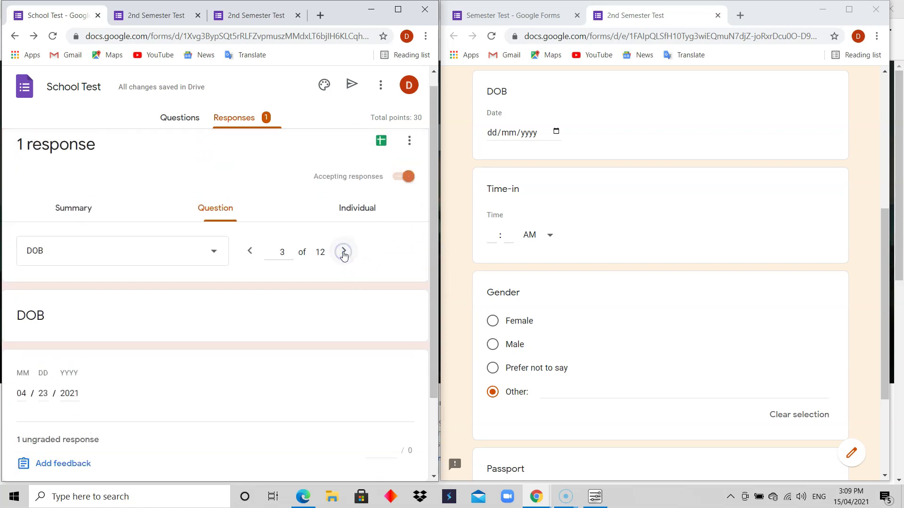
left_click(358, 208)
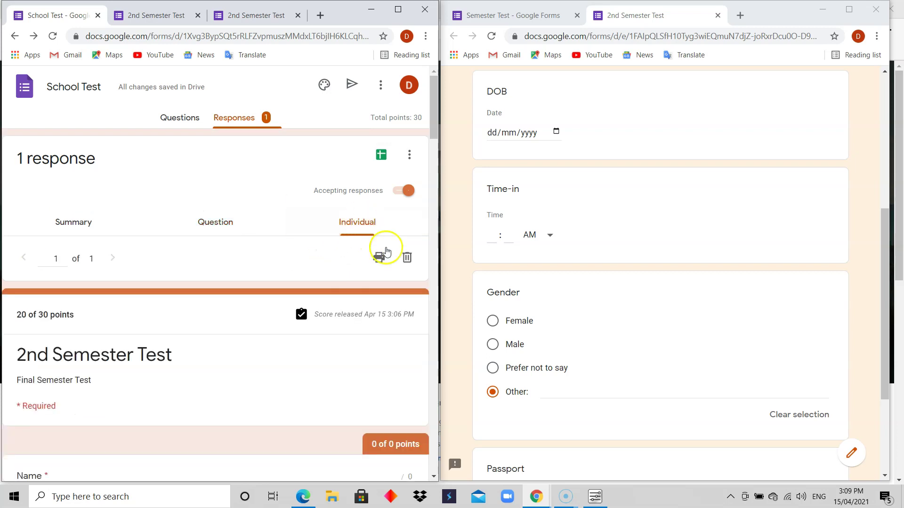
mouse_move(431, 117)
left_mouse_down()
mouse_move(429, 195)
mouse_move(414, 176)
mouse_move(430, 442)
mouse_move(434, 113)
left_mouse_up()
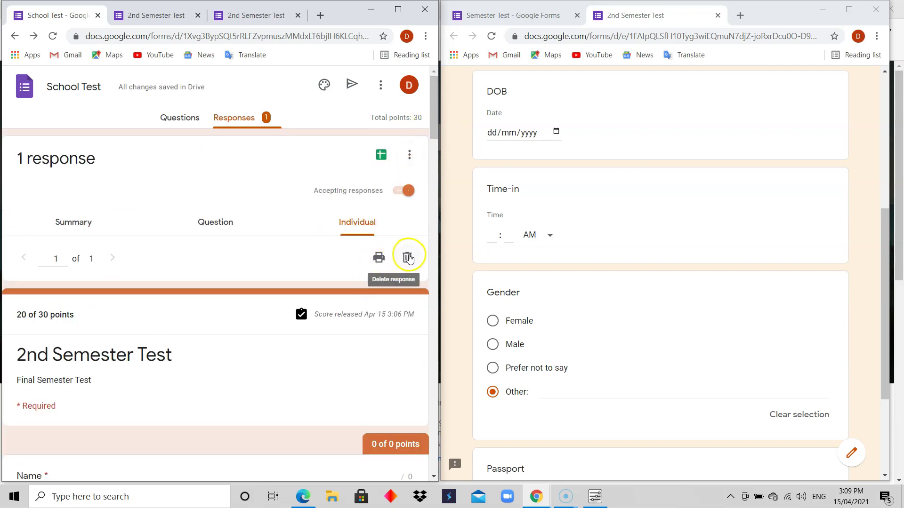
left_click_drag(433, 124, 433, 120)
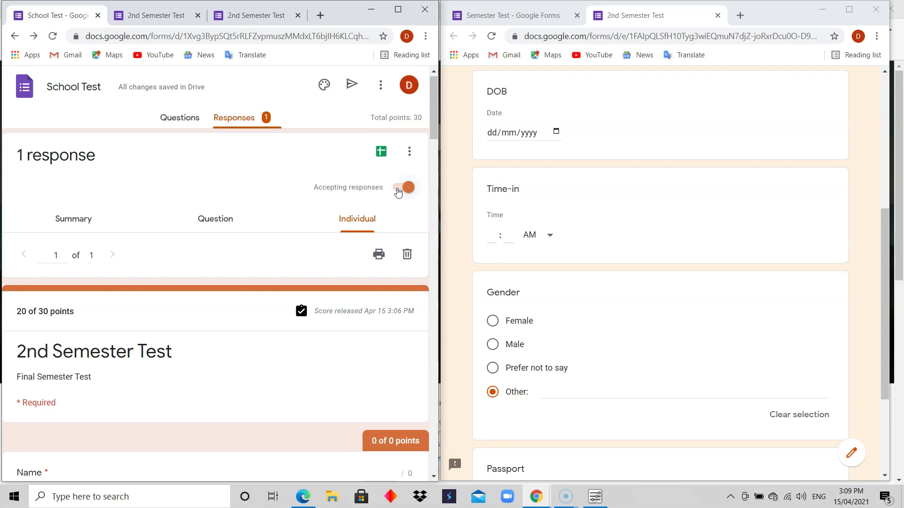
Step: Scroll through the responses Summary, then open the Send form dialog
left_click(77, 222)
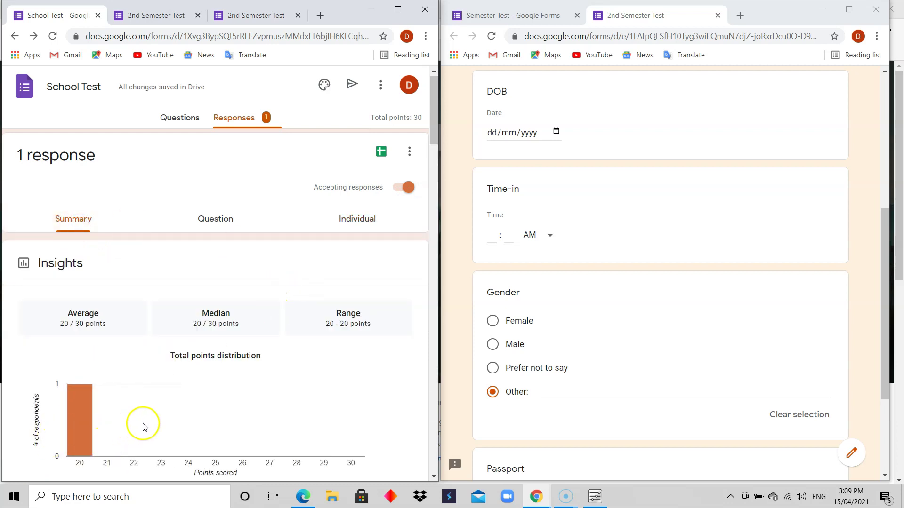
left_click_drag(431, 135, 435, 153)
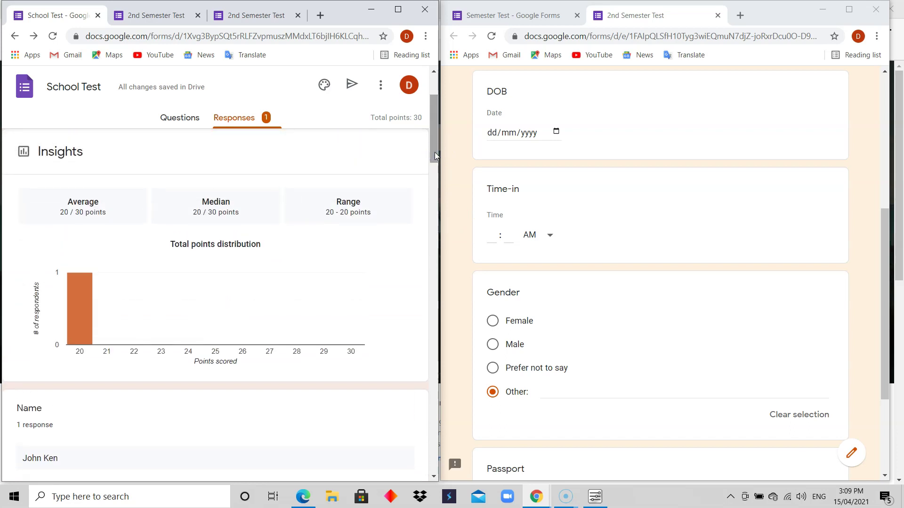
left_click_drag(435, 153, 434, 148)
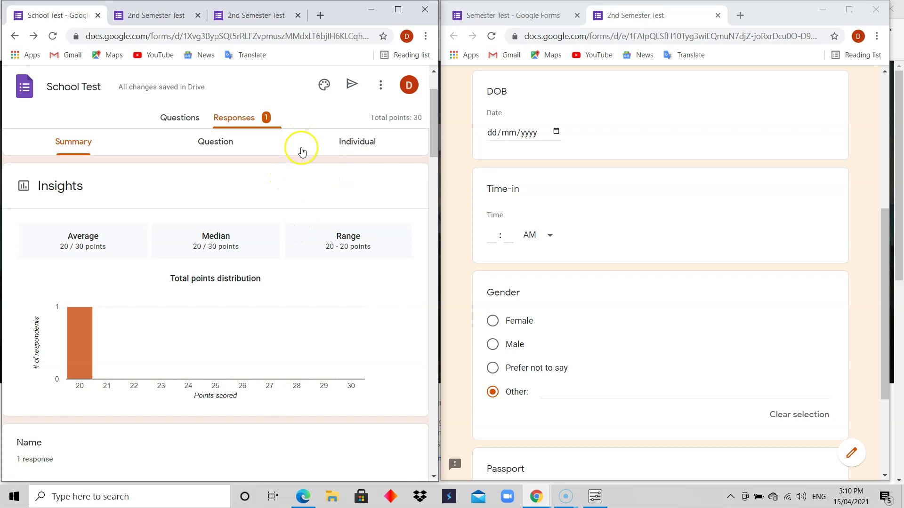
left_click(352, 85)
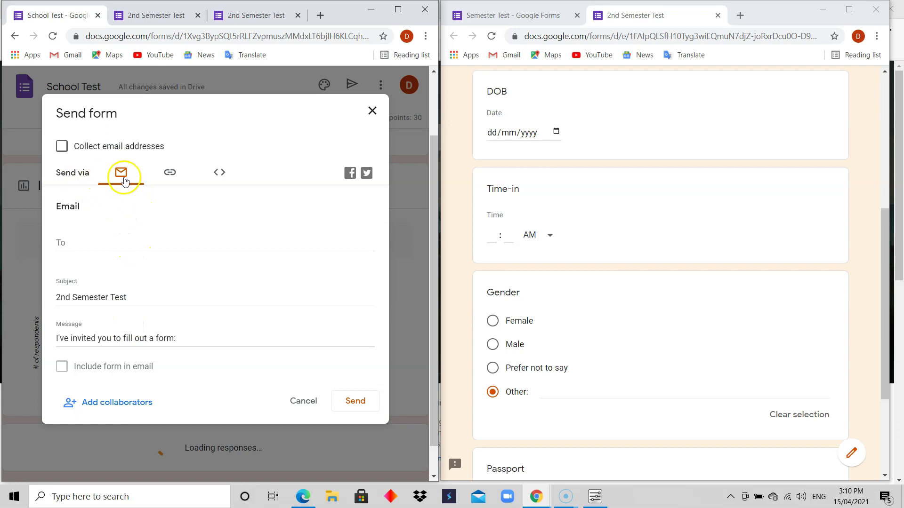
Step: Enter two comma-separated recipient e-mail addresses in the To field
left_click(84, 239)
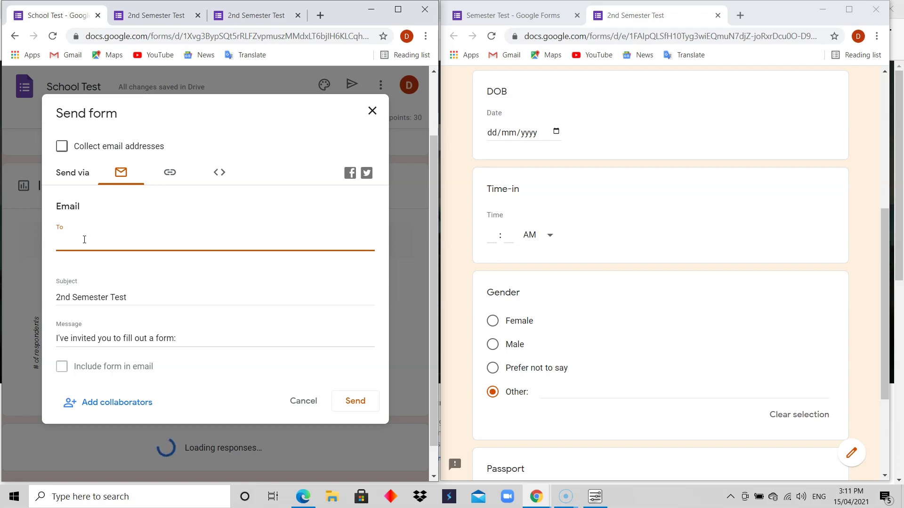
left_click(88, 237)
left_click(91, 245)
type(", hdjdj")
key("BackSpace")
key("BackSpace")
key("BackSpace")
key("BackSpace")
key("BackSpace")
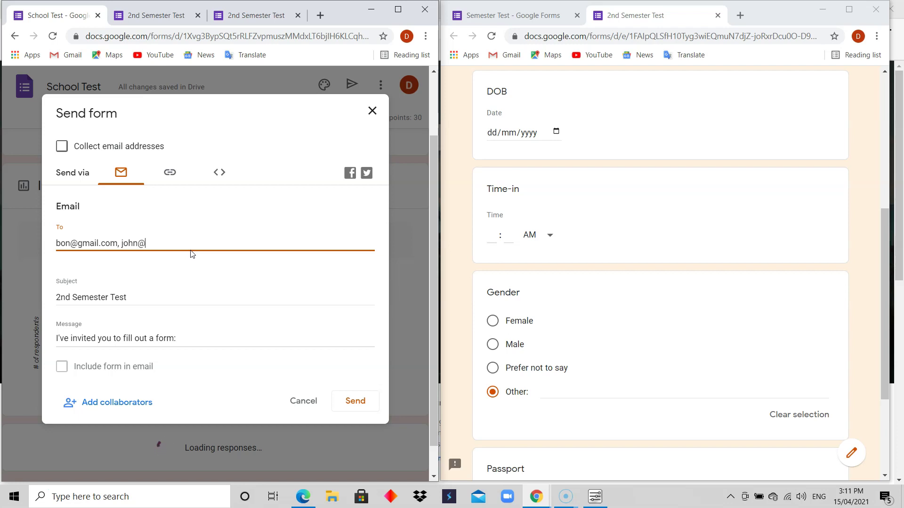
Step: Try to tick 'Include form in email', then switch to sharing by link
left_click(185, 338)
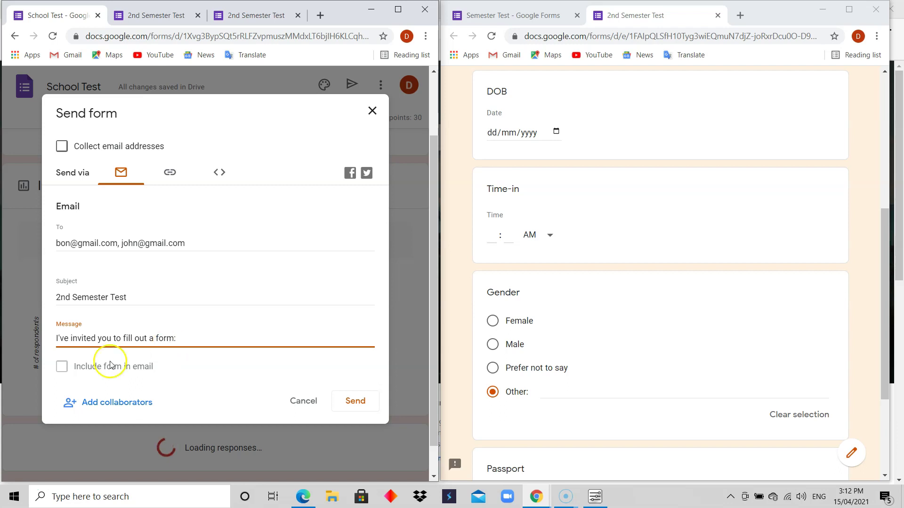
left_click(64, 371)
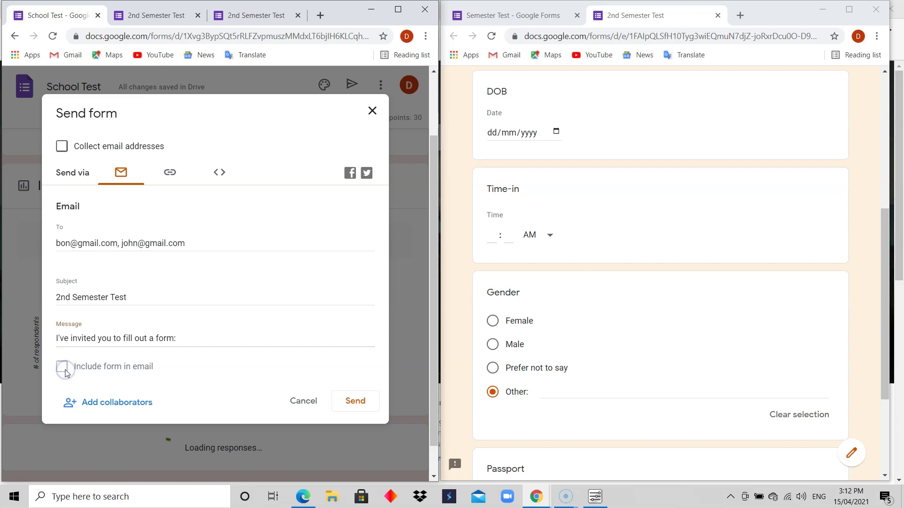
left_click(62, 372)
left_click(132, 373)
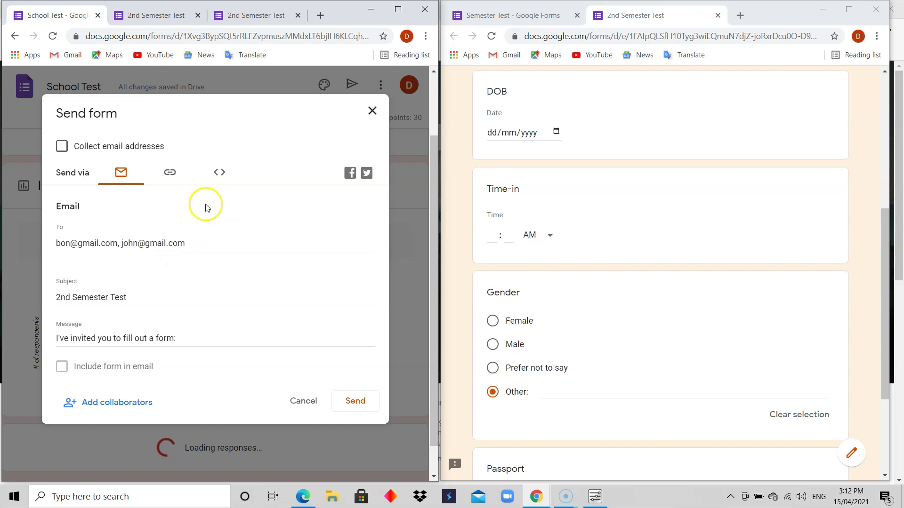
left_click(170, 174)
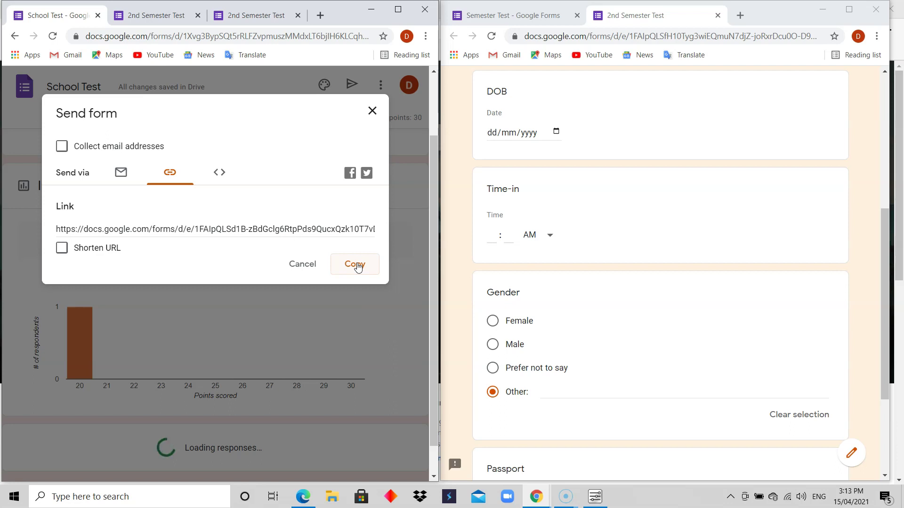
Step: Copy the form's full shareable link, then turn Shorten URL on and back off
left_click(356, 265)
left_click(364, 272)
left_click(77, 250)
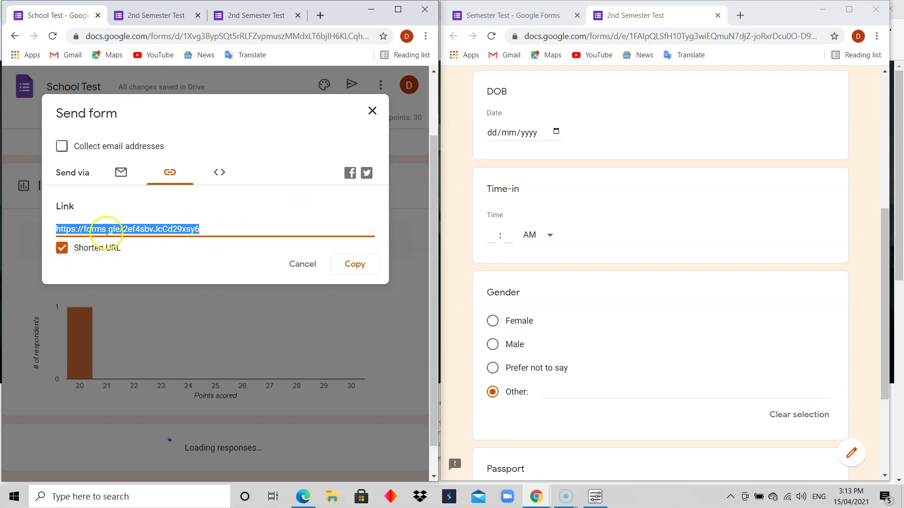
left_click(65, 250)
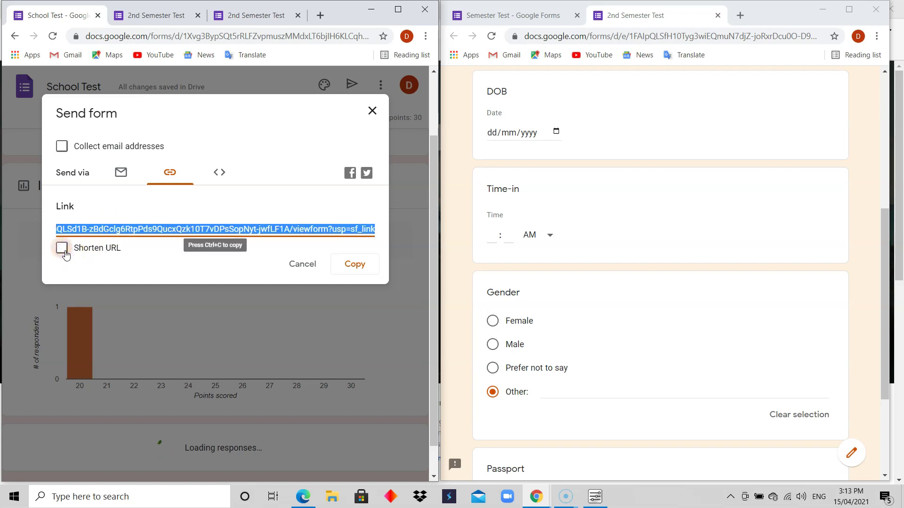
Step: Copy the full link, re-shorten it to forms.gle, and check the Embed HTML option
left_click(356, 266)
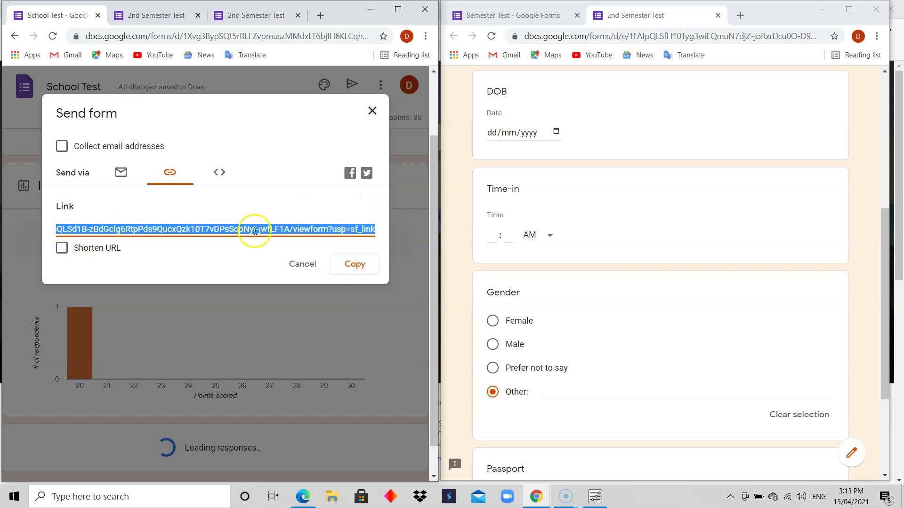
left_click(62, 253)
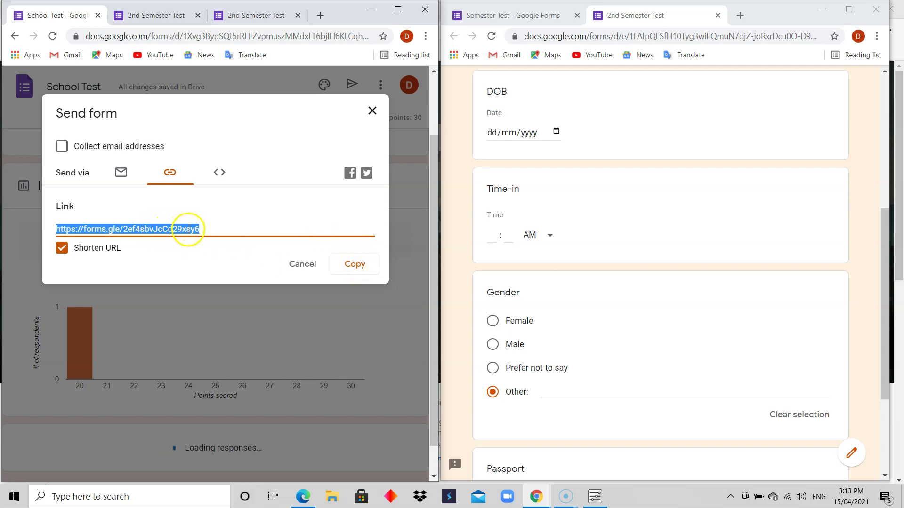
left_click(222, 173)
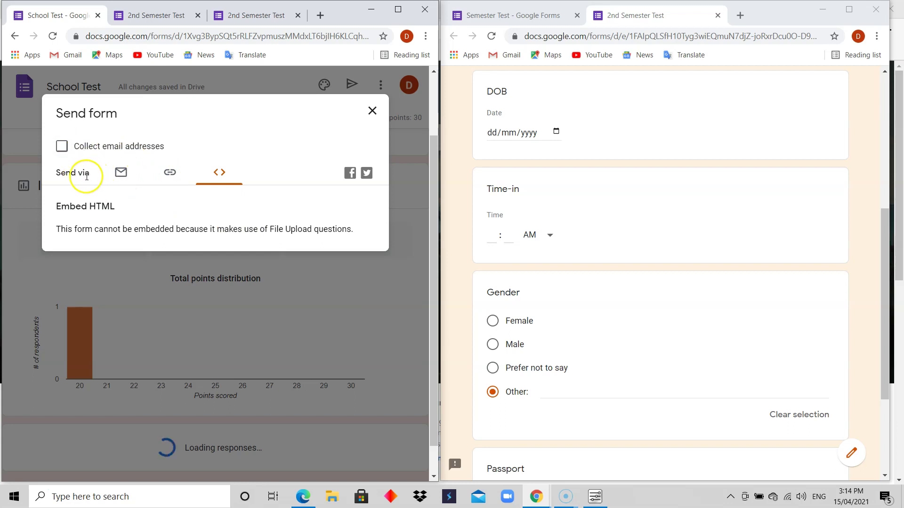
Step: Cycle through the Email, Link and Embed HTML send options, ending on the shortened share link
left_click(114, 177)
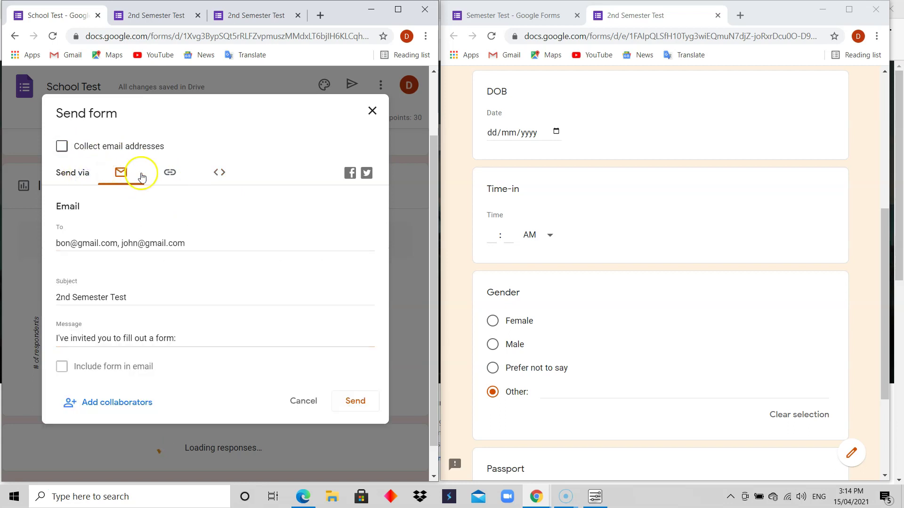
left_click(168, 177)
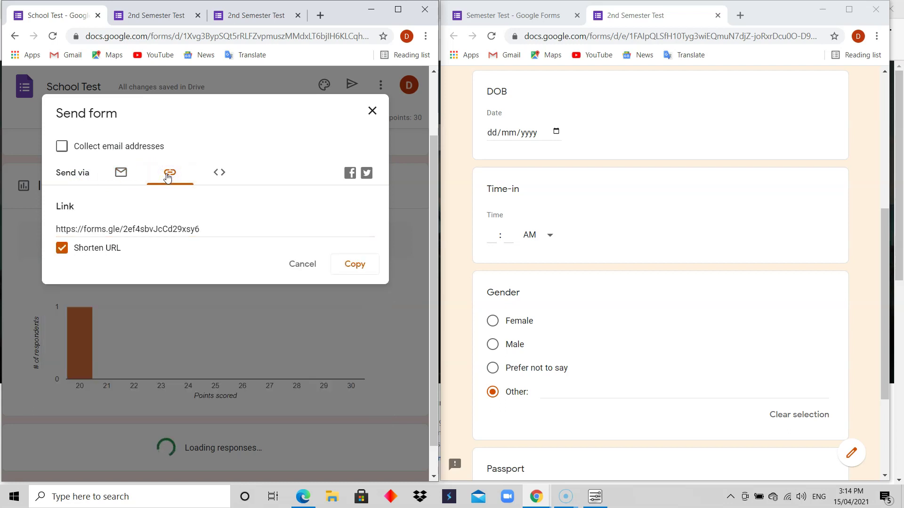
left_click(222, 173)
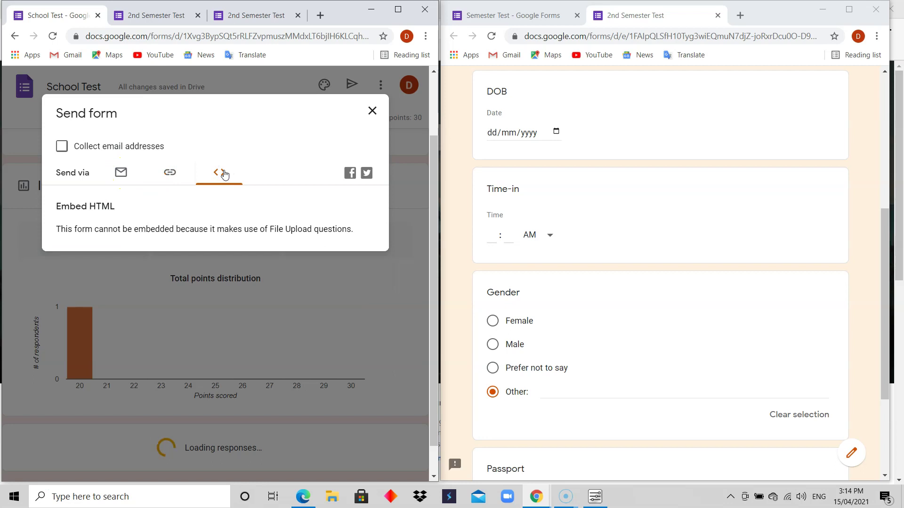
left_click(170, 172)
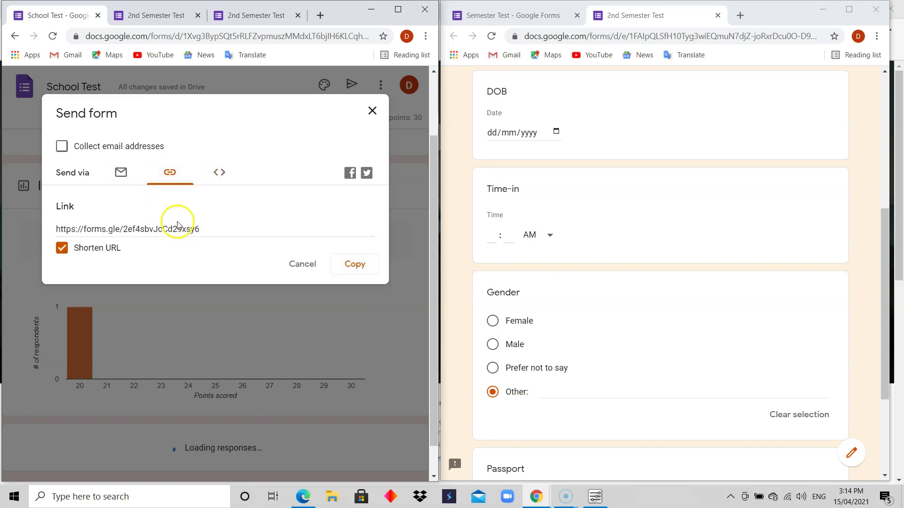
left_click(121, 172)
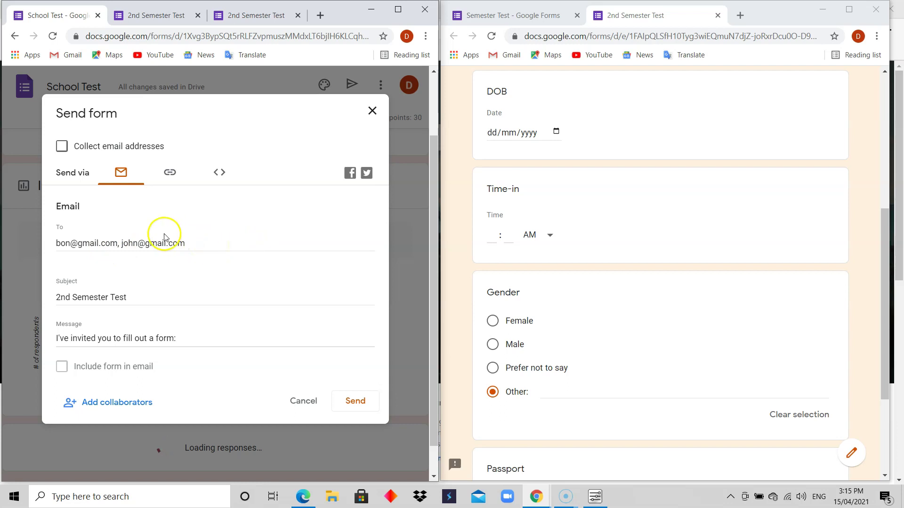
left_click(170, 173)
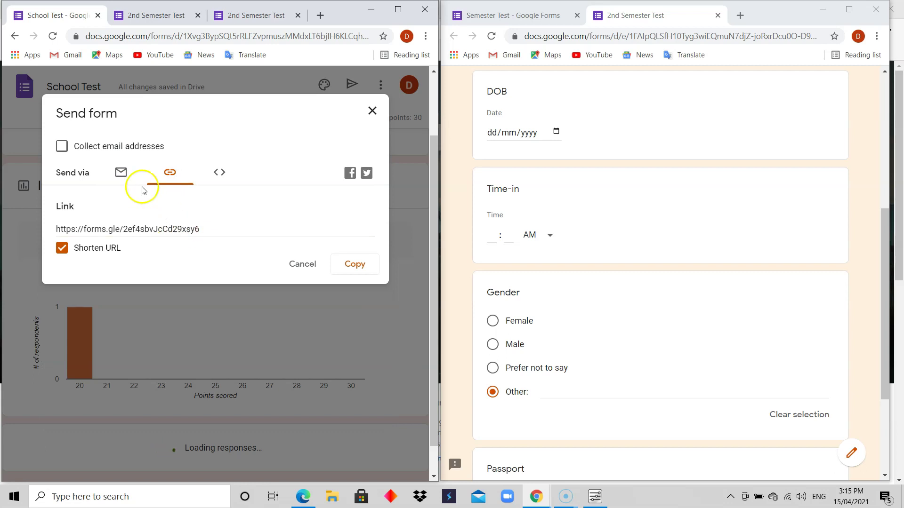
Step: Cancel the Send form dialog, glance at Questions, and return to the 1-response summary
left_click(302, 265)
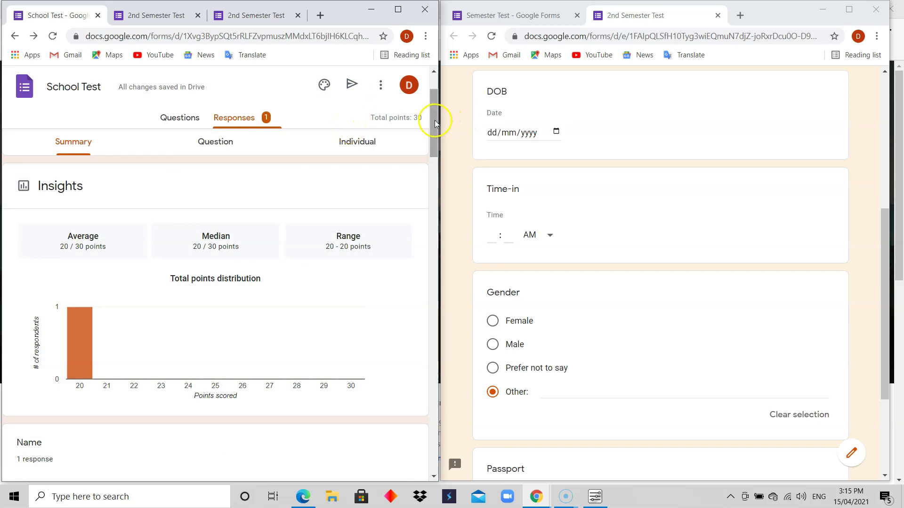
left_click_drag(434, 120, 434, 100)
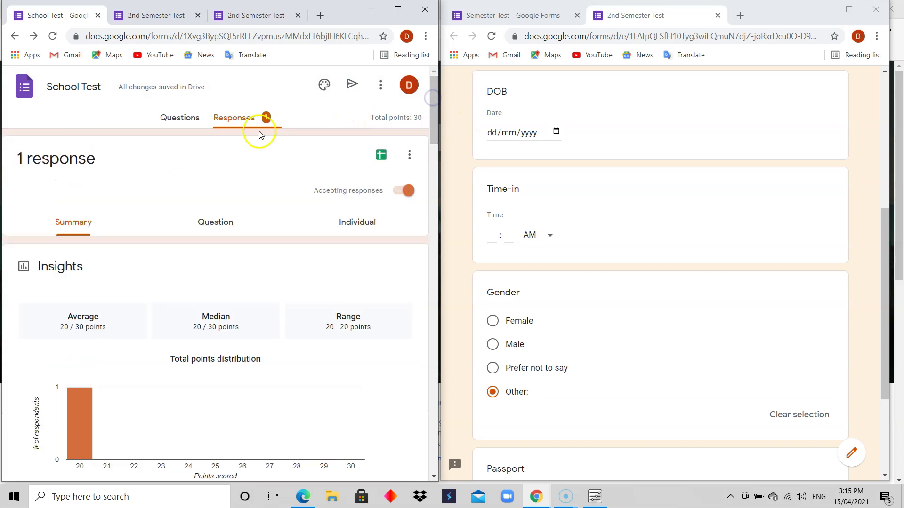
left_click(182, 117)
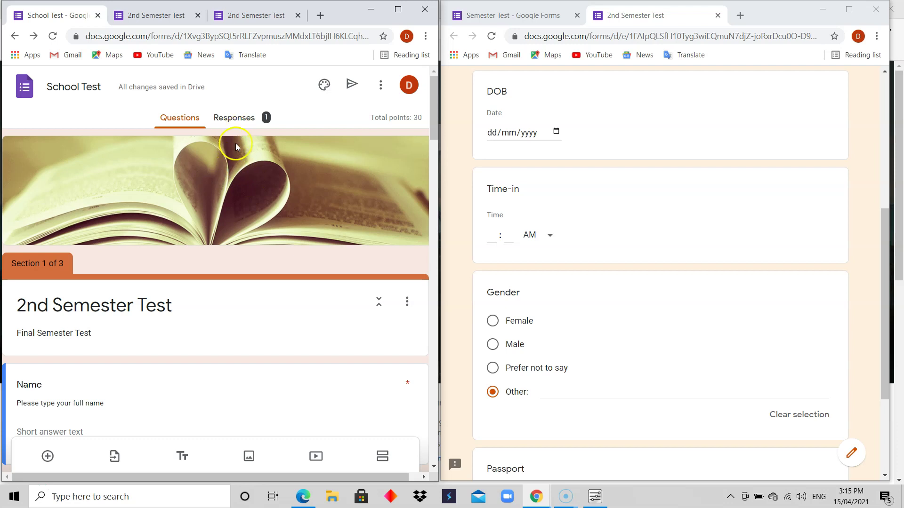
left_click(237, 119)
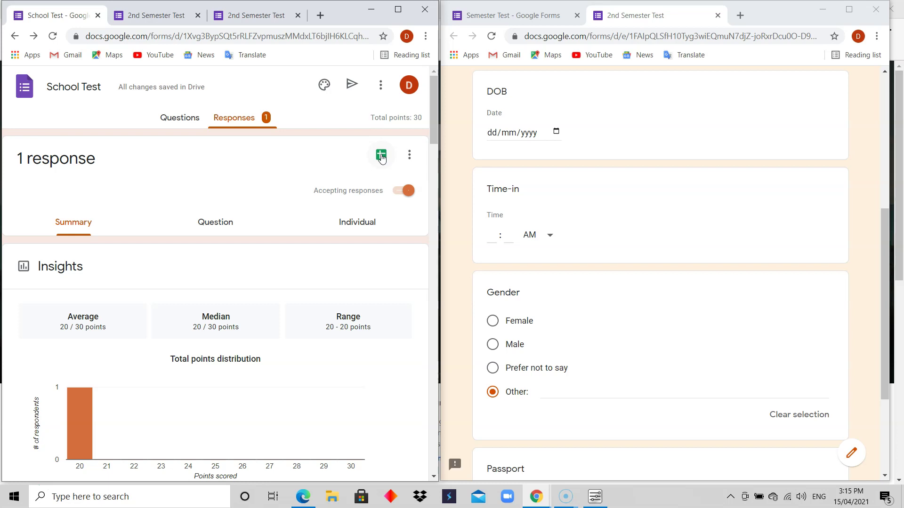
Step: Set the response destination to an existing spreadsheet and open the empty spreadsheet chooser
left_click(408, 154)
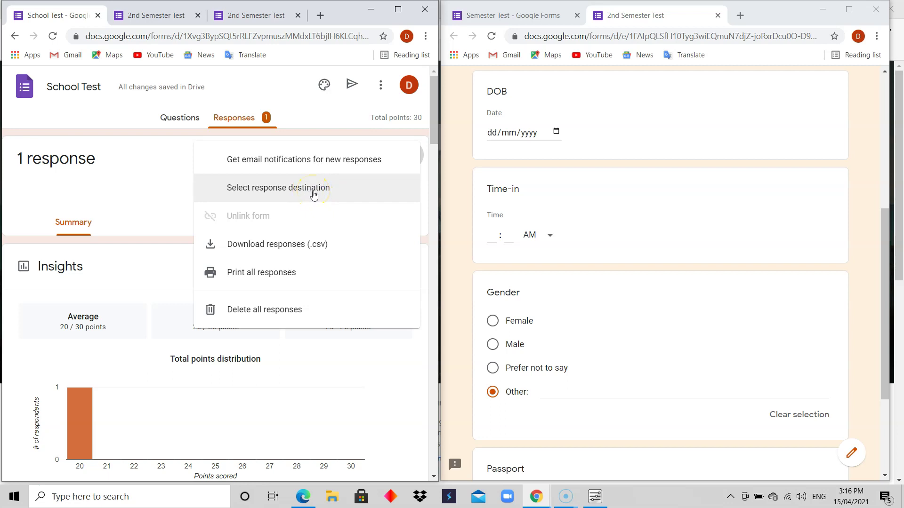
left_click(314, 194)
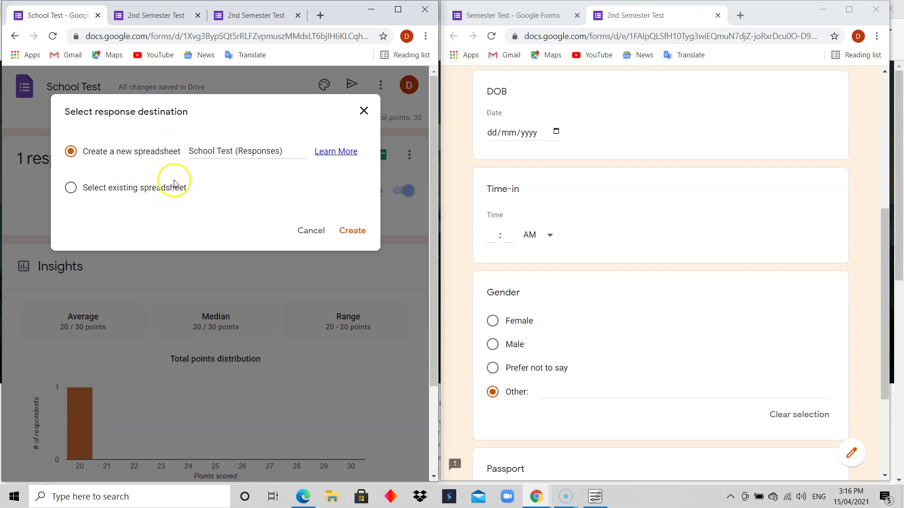
left_click(128, 188)
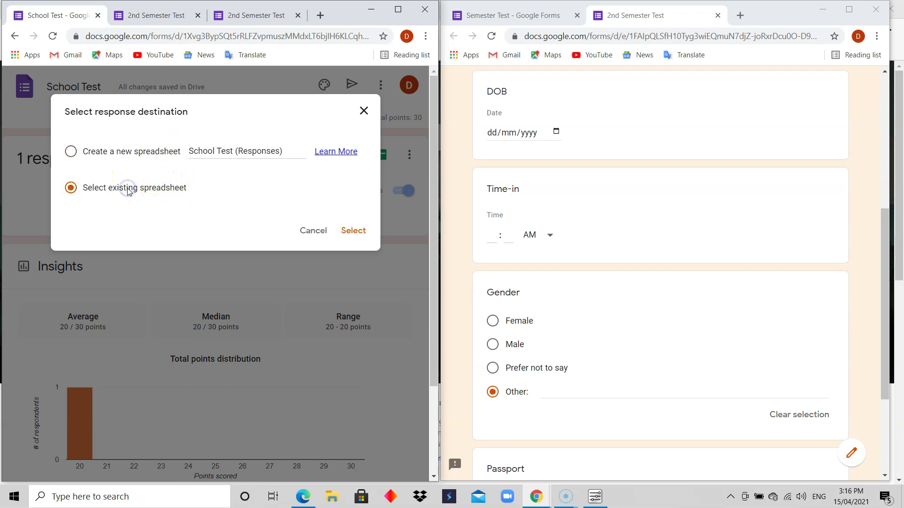
left_click(354, 231)
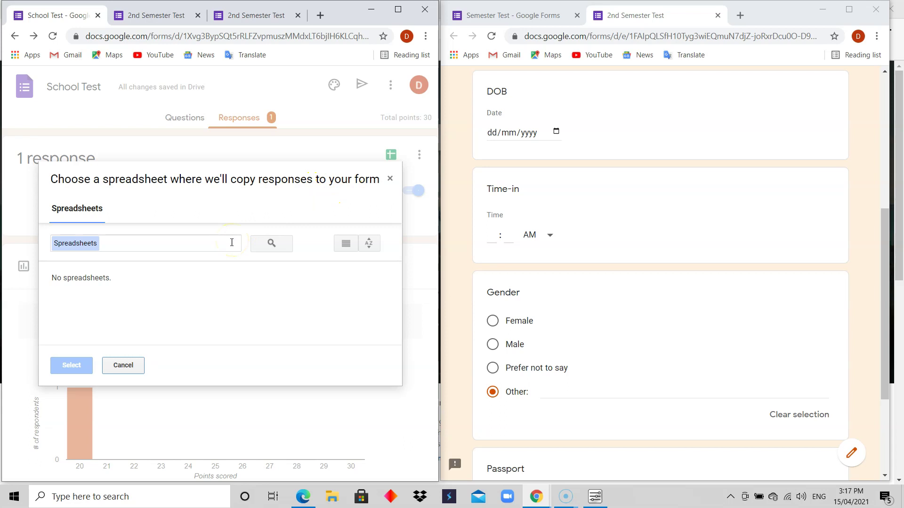
Step: Cancel the existing-spreadsheet chooser and reopen then dismiss the response destination dialog
left_click(124, 365)
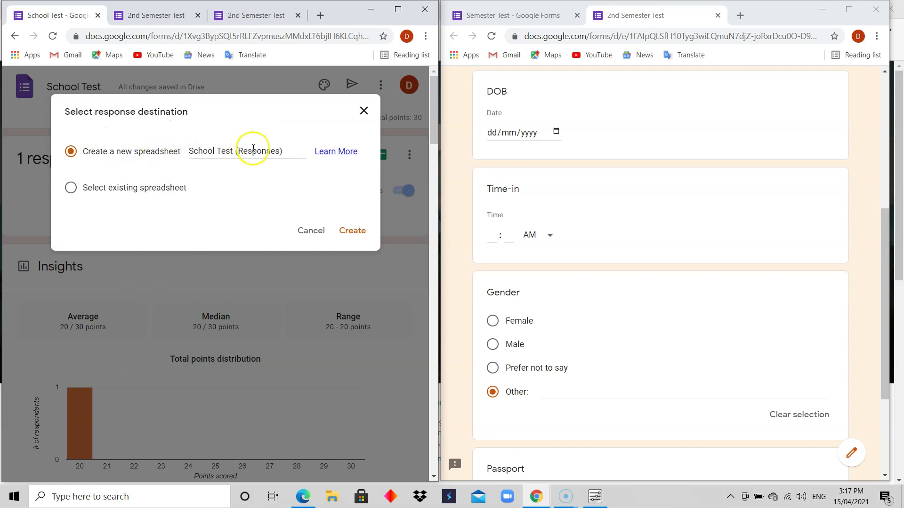
left_click(310, 230)
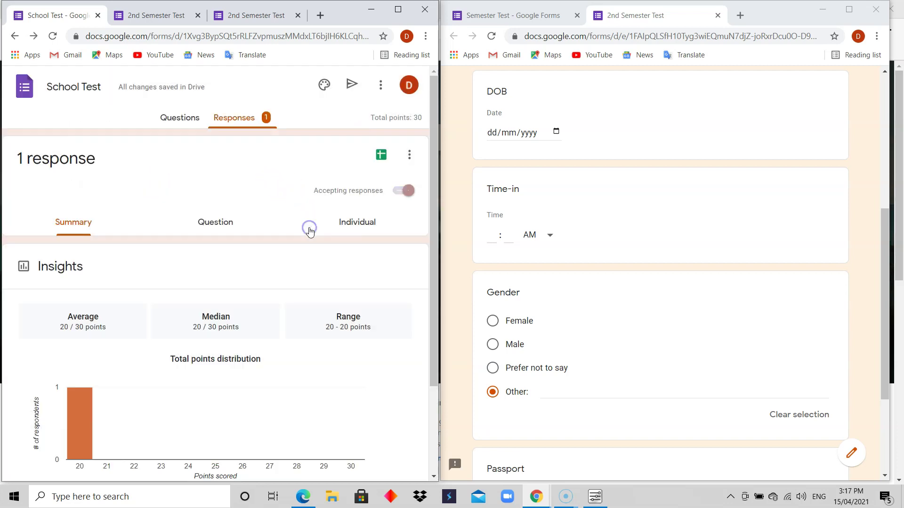
left_click(381, 161)
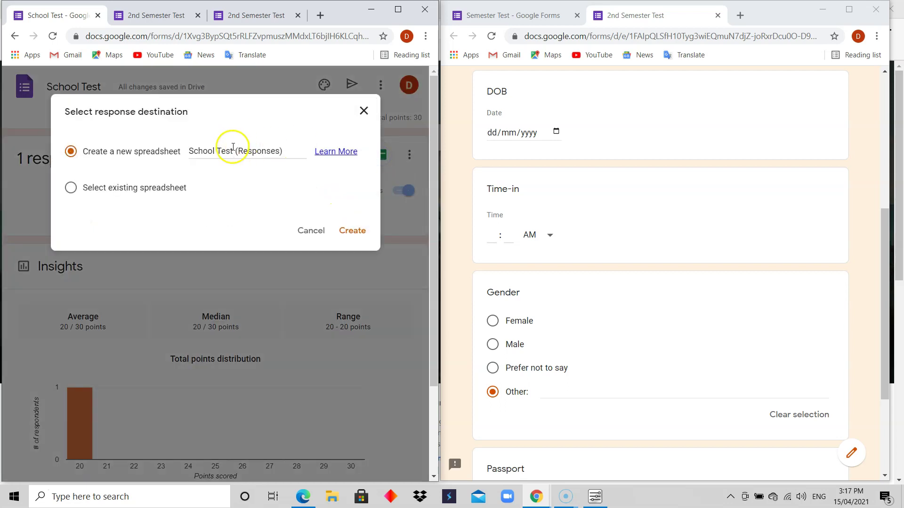
left_click(363, 111)
left_click(407, 155)
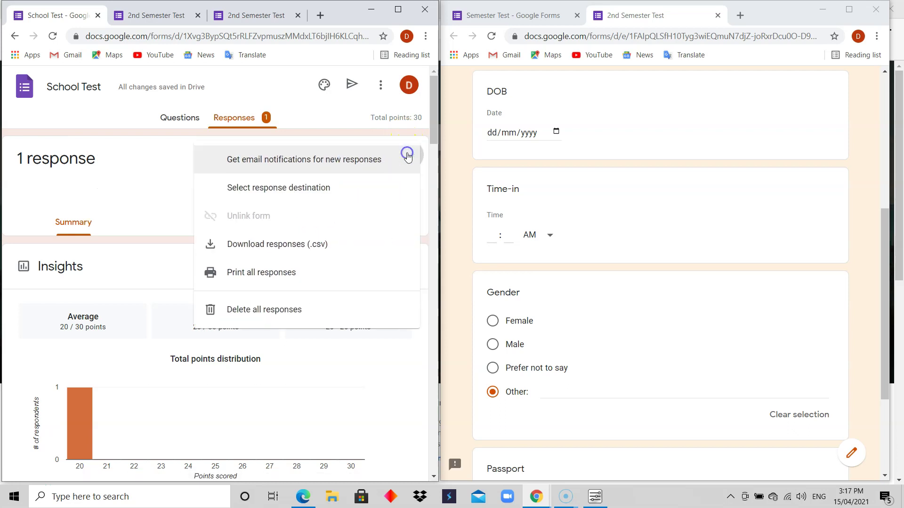
left_click(334, 193)
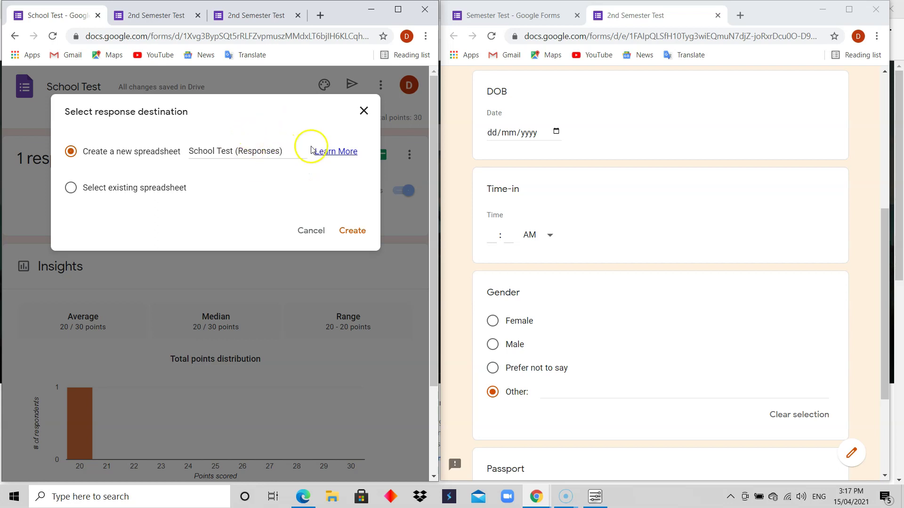
left_click(364, 111)
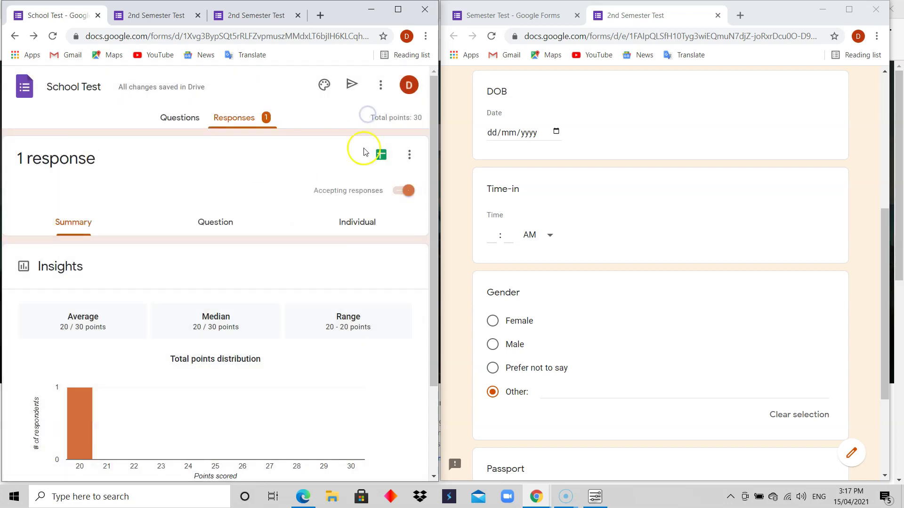
Step: Create a new spreadsheet named School Test (Responses) to collect the form's responses
left_click(383, 158)
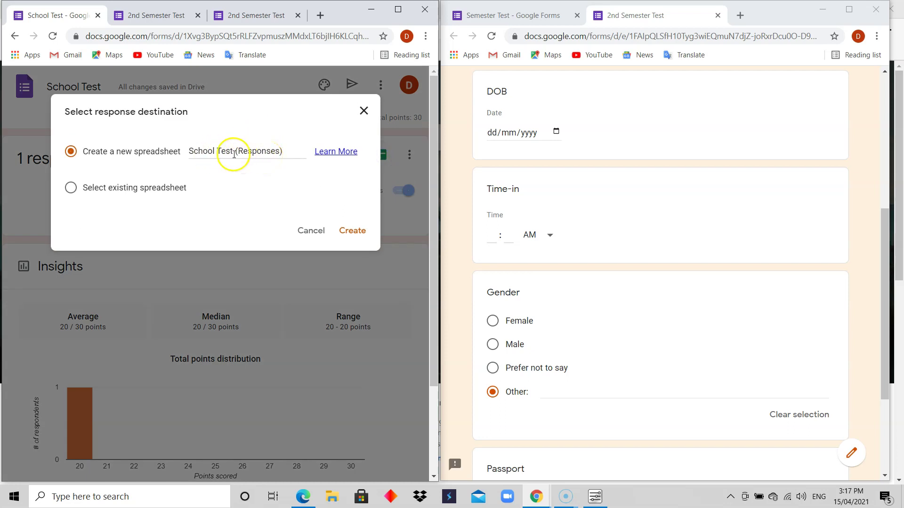
left_click(215, 150)
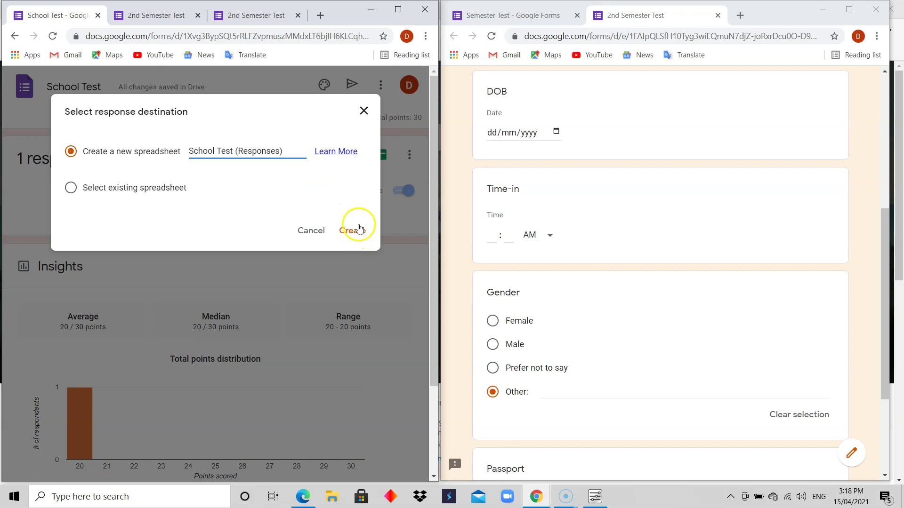
left_click(363, 110)
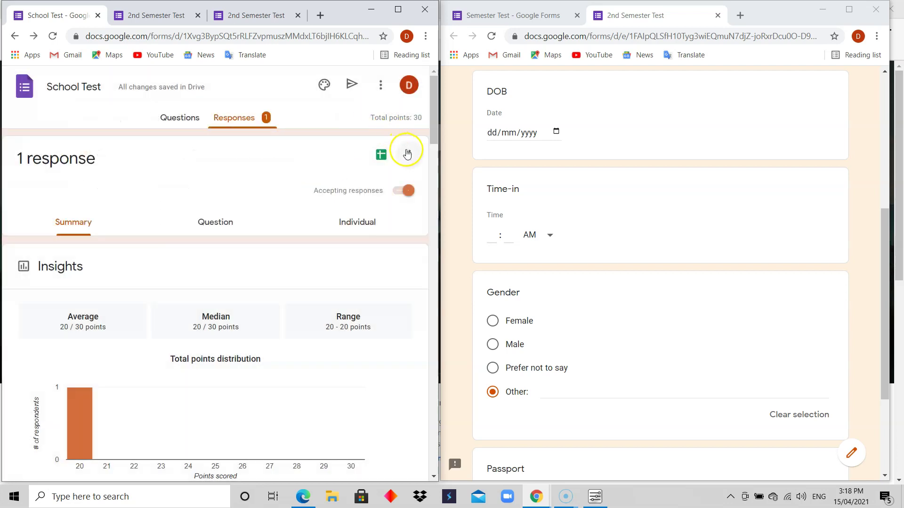
left_click(407, 154)
left_click(324, 189)
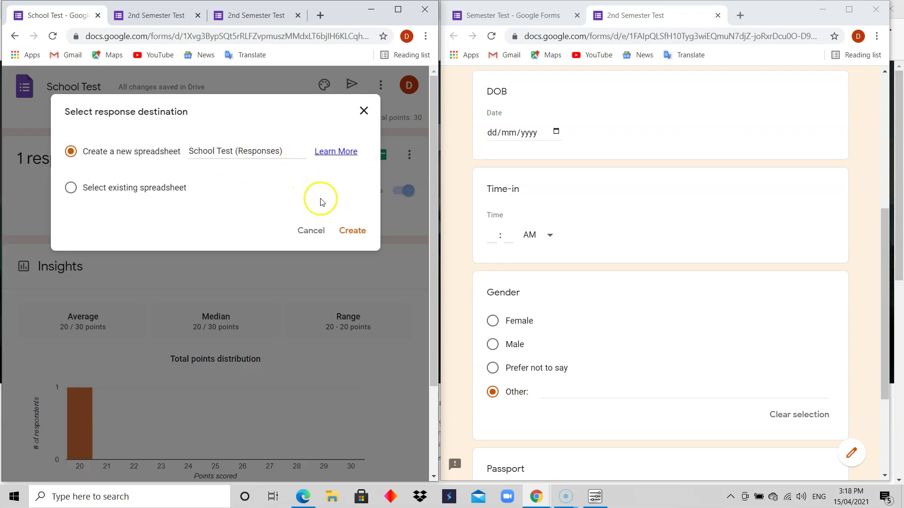
left_click(348, 234)
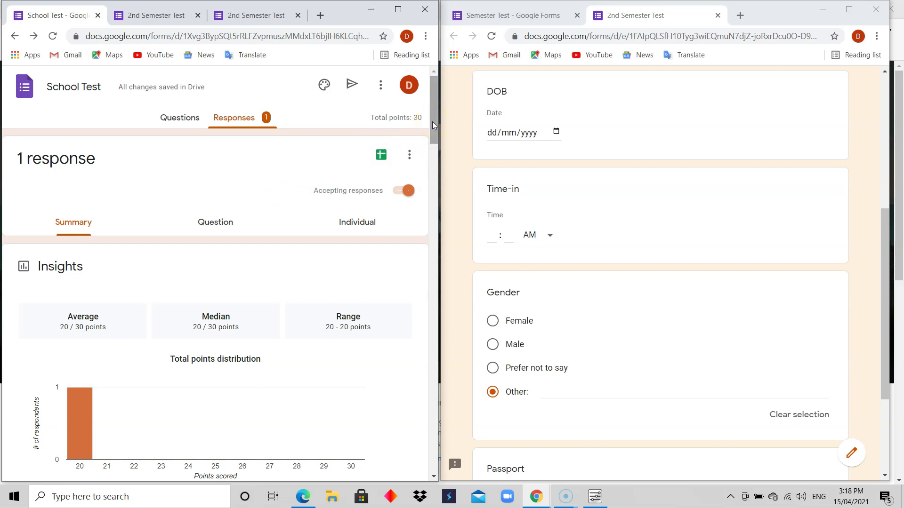
mouse_move(434, 126)
left_mouse_down()
mouse_move(456, 279)
mouse_move(459, 439)
mouse_move(452, 161)
mouse_move(434, 137)
mouse_move(432, 110)
left_mouse_up()
left_click_drag(434, 116, 431, 245)
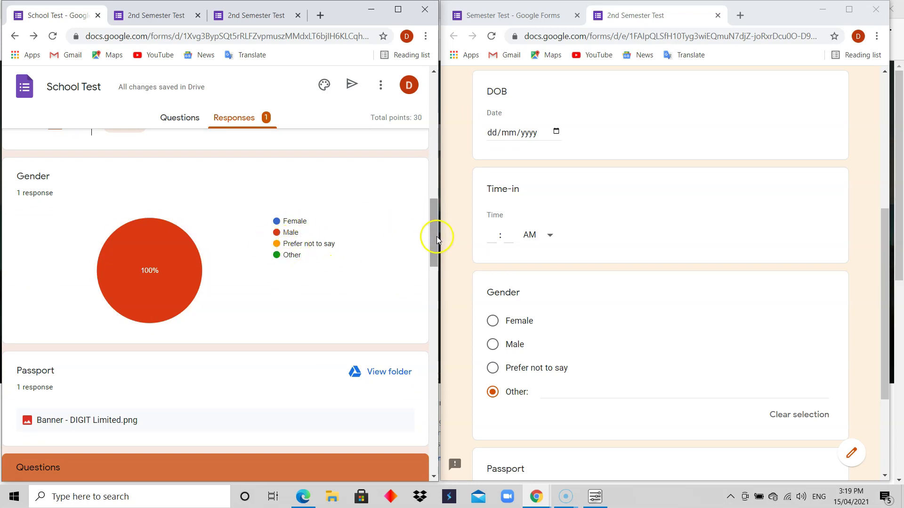
left_click_drag(432, 236, 437, 302)
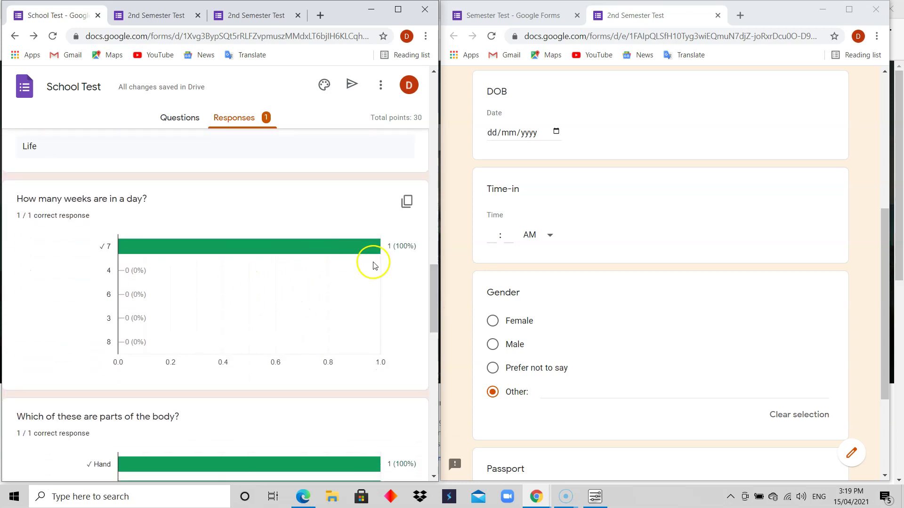
mouse_move(316, 253)
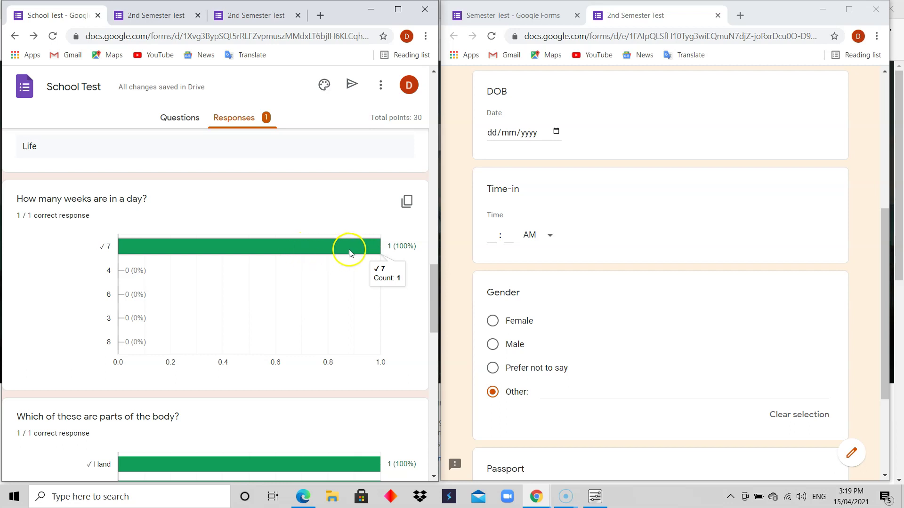
left_click_drag(430, 287, 434, 331)
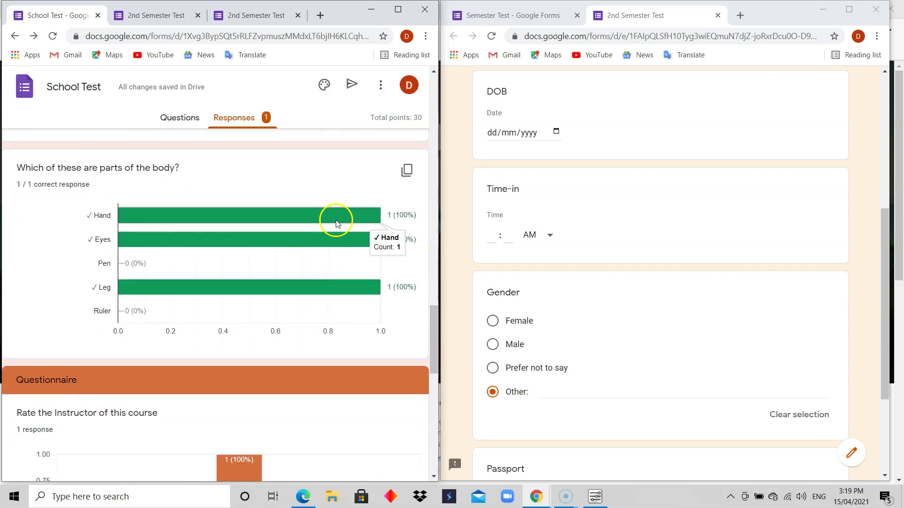
mouse_move(395, 241)
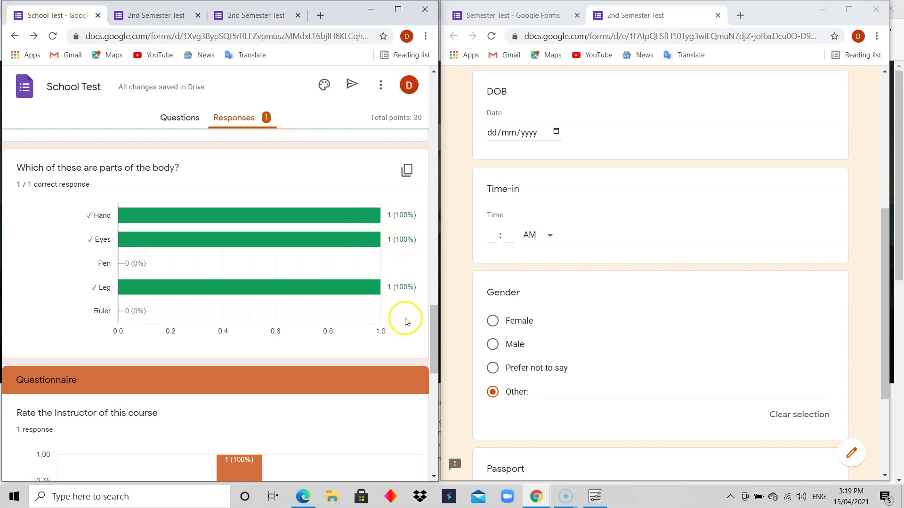
left_click_drag(431, 323, 422, 346)
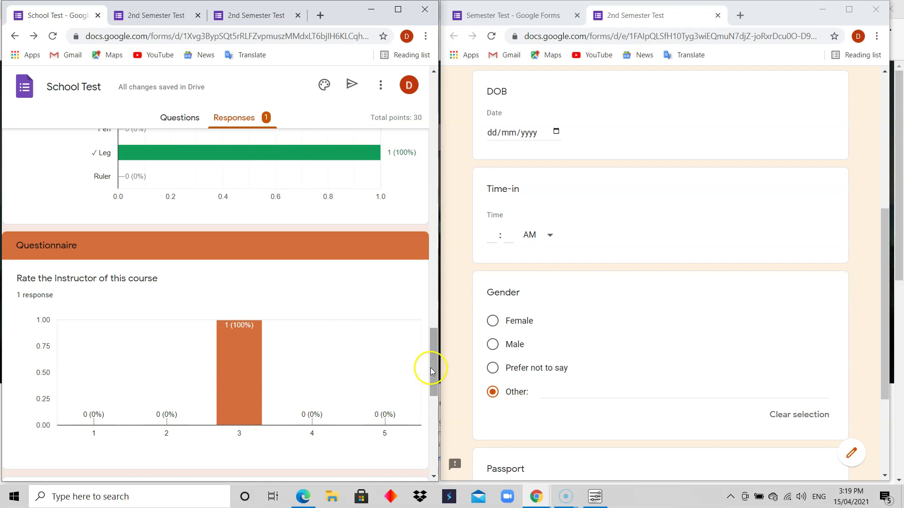
left_click_drag(434, 366, 424, 99)
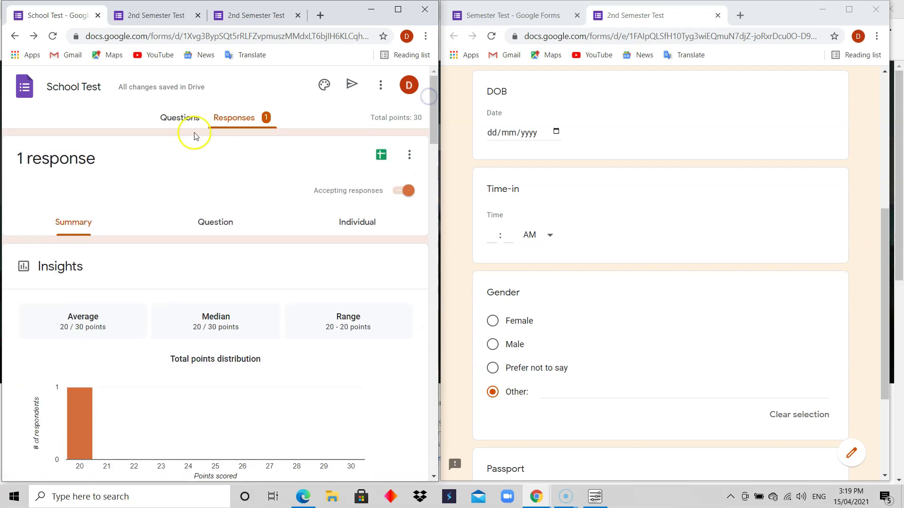
Step: Review the response summary, then open the form Settings and cancel without changes
left_click(231, 120)
left_click(73, 229)
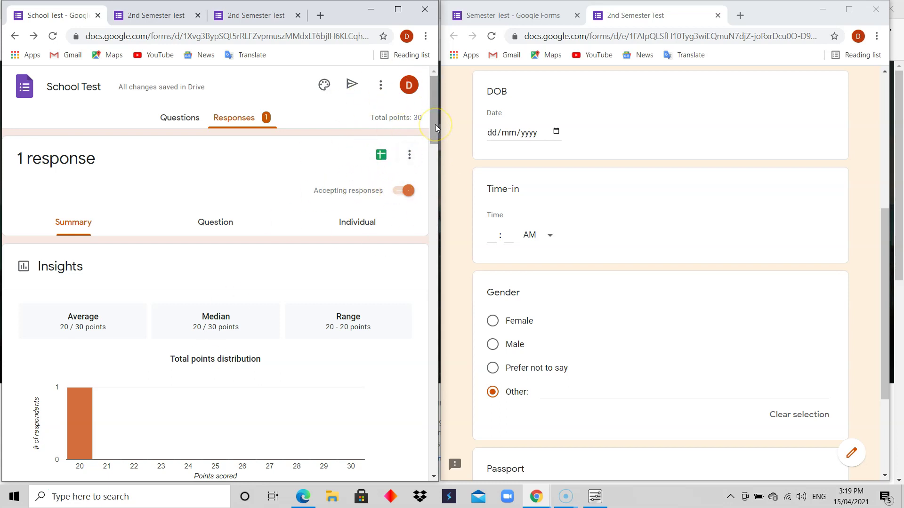
left_click_drag(435, 124, 419, 105)
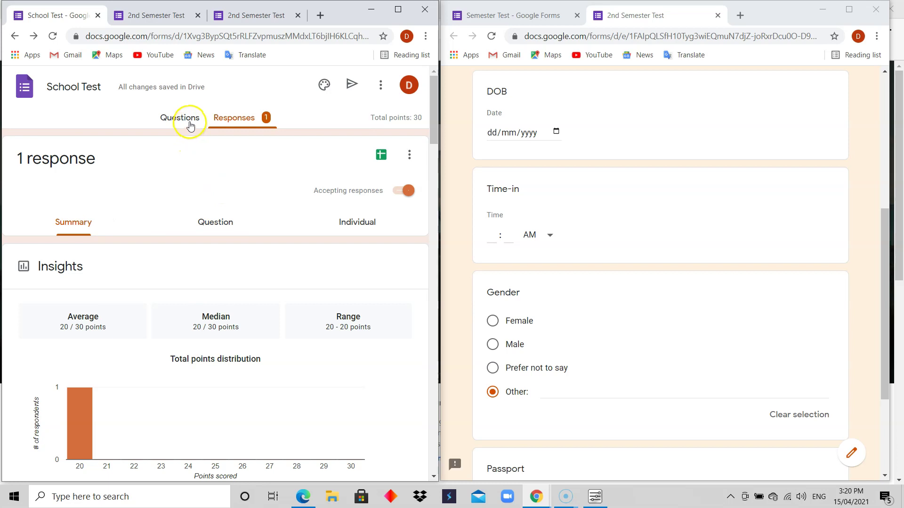
left_click(380, 85)
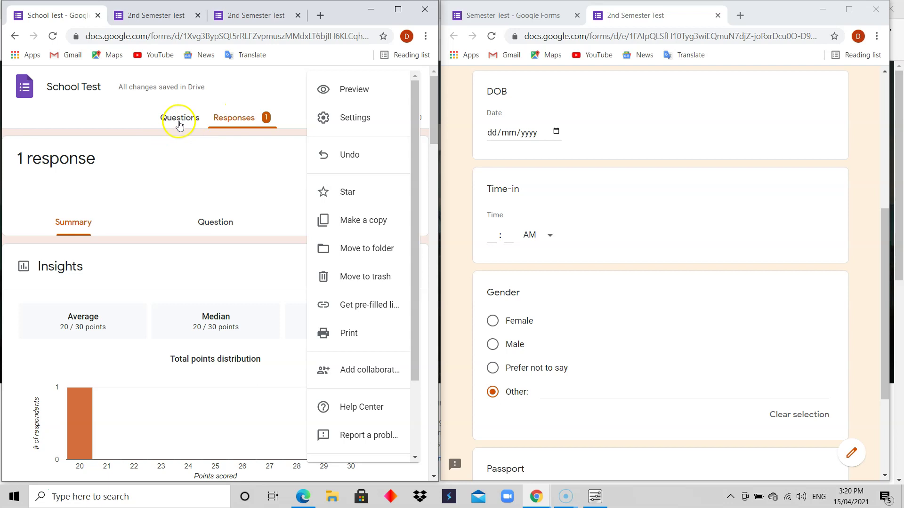
left_click(365, 123)
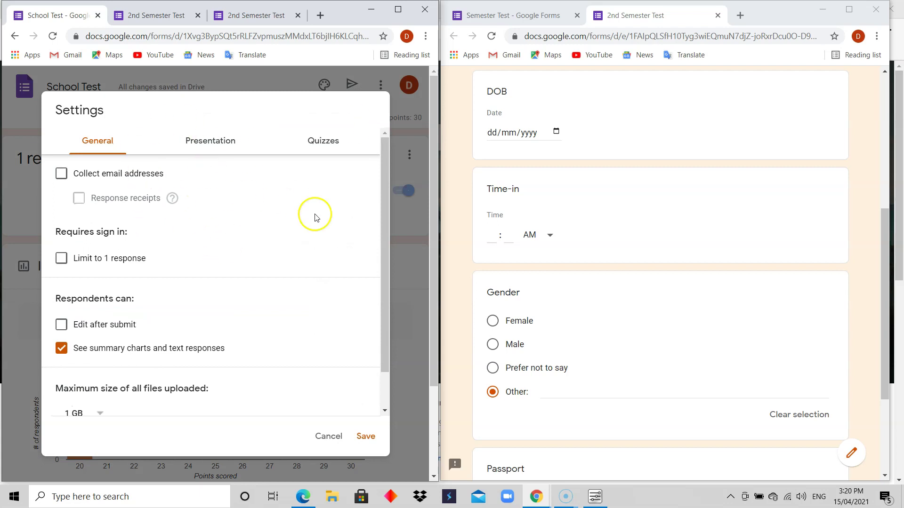
left_click(332, 439)
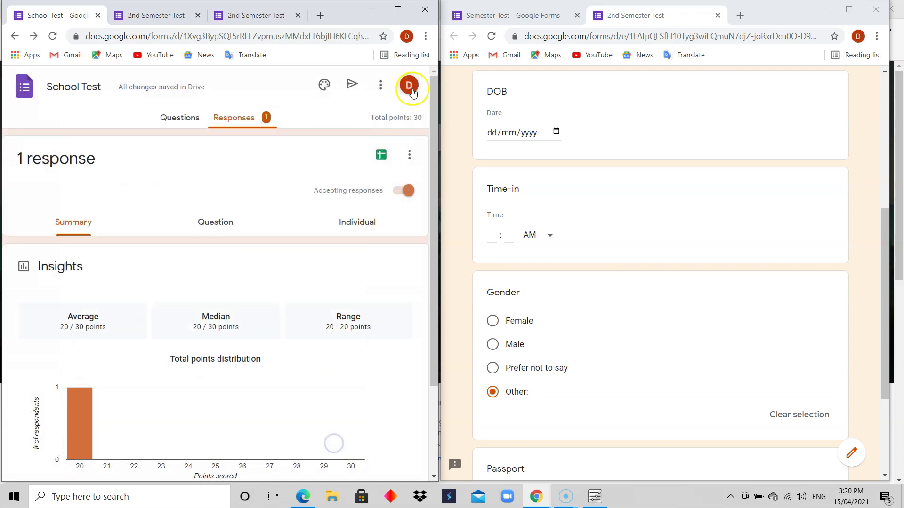
Step: Reopen the More menu offering Make a copy, Get pre-filled link and Print
left_click(380, 85)
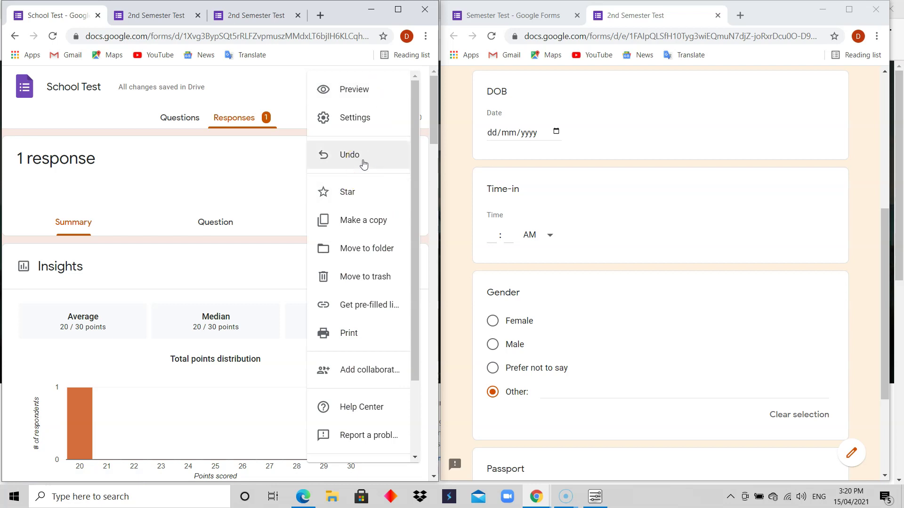
left_click(366, 201)
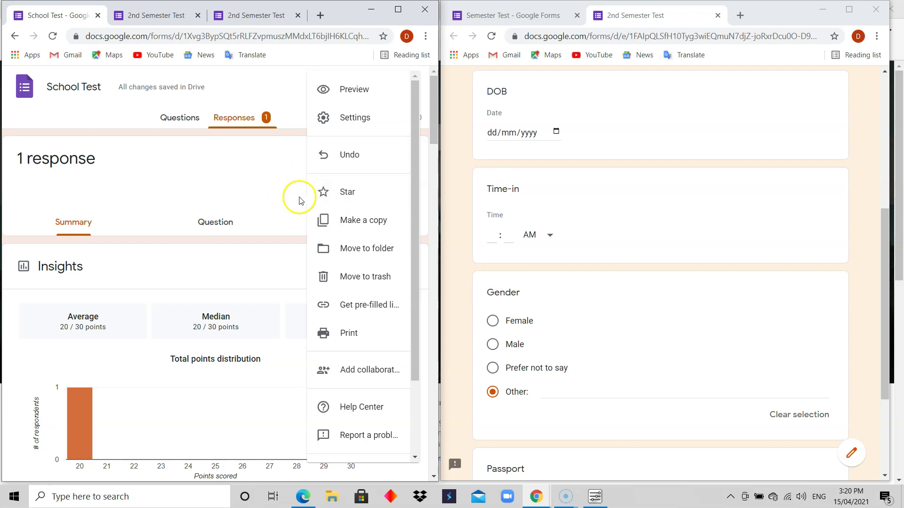
left_click(362, 240)
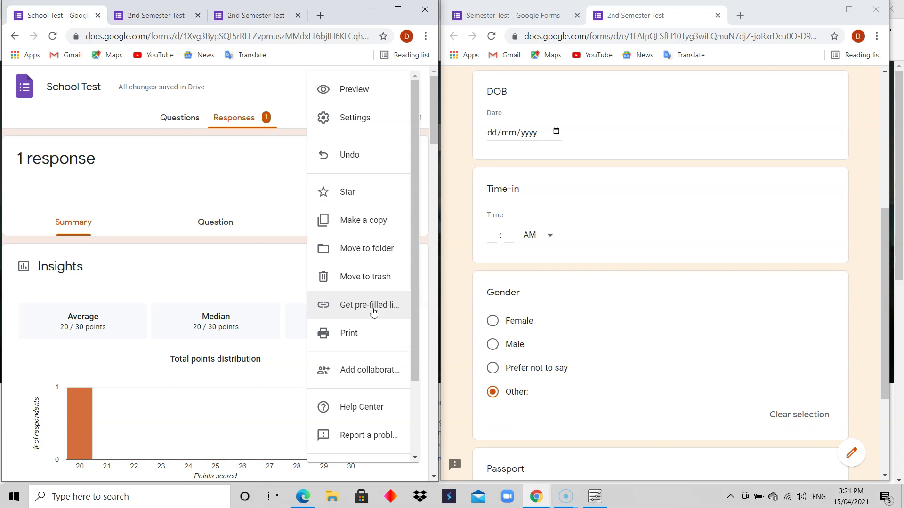
Step: Print the responses to a new tab, browse the 2nd Semester Test charts, then return to School Test
left_click(354, 334)
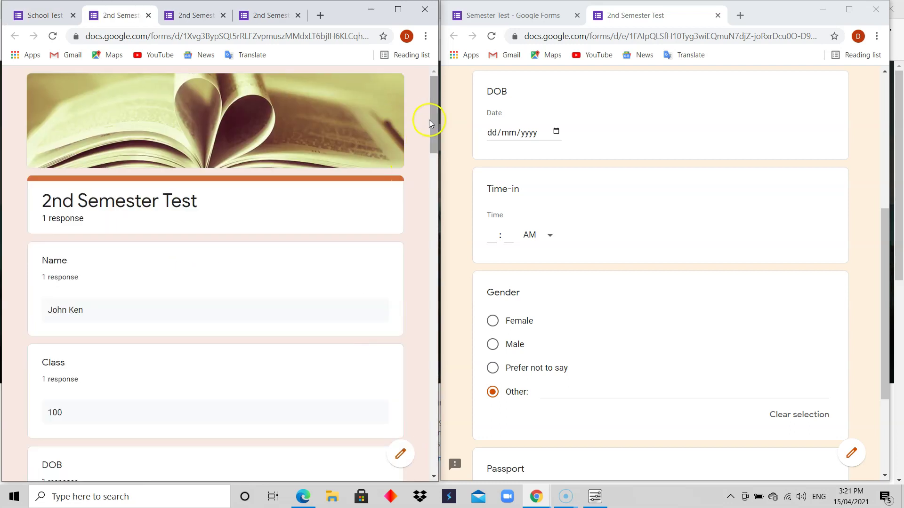
left_click_drag(436, 122, 432, 100)
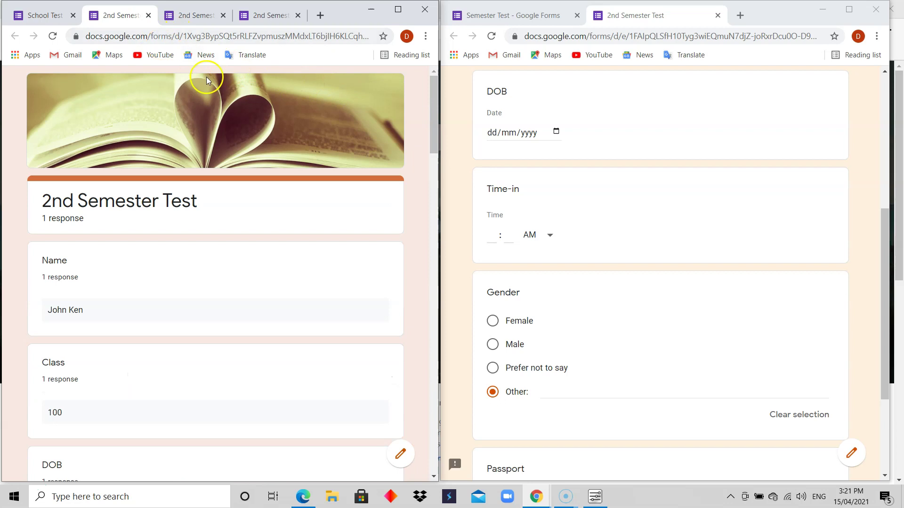
left_click_drag(430, 135, 421, 81)
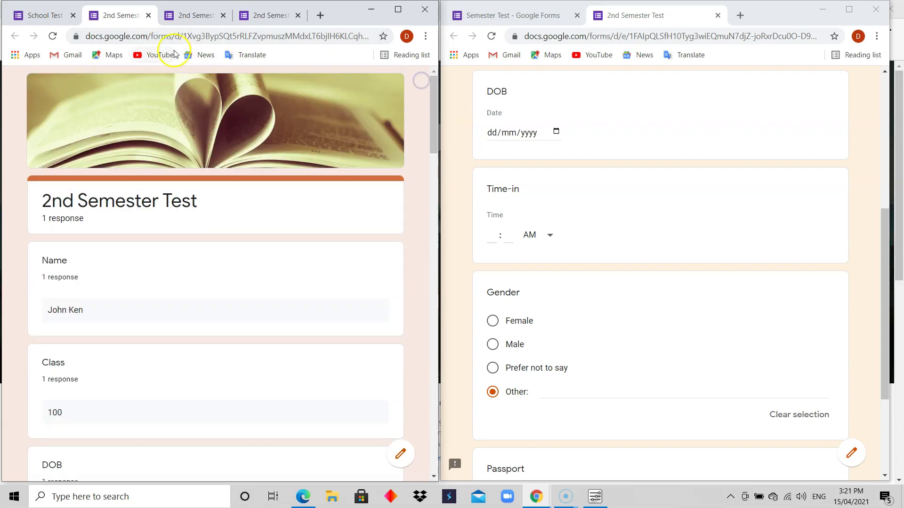
left_click(62, 16)
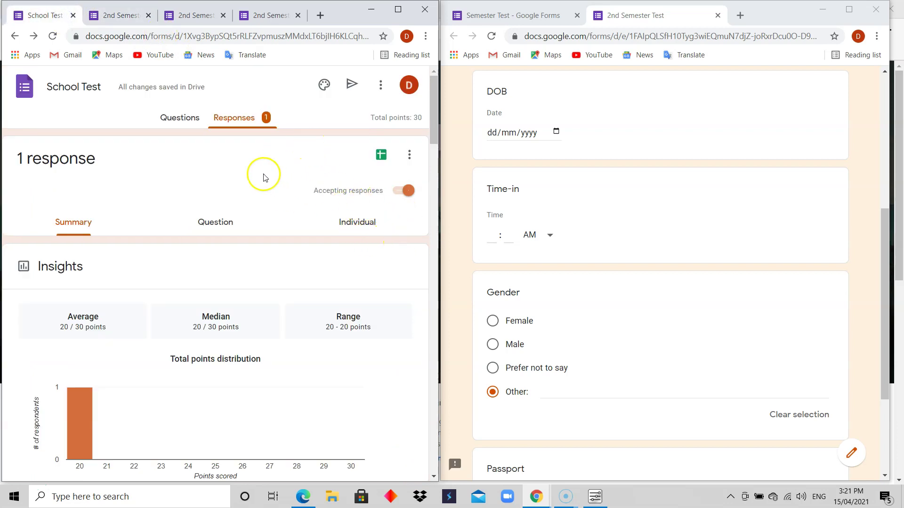
Step: From the Questions tab, preview printing the form as a 3-page PDF and cancel
left_click(185, 118)
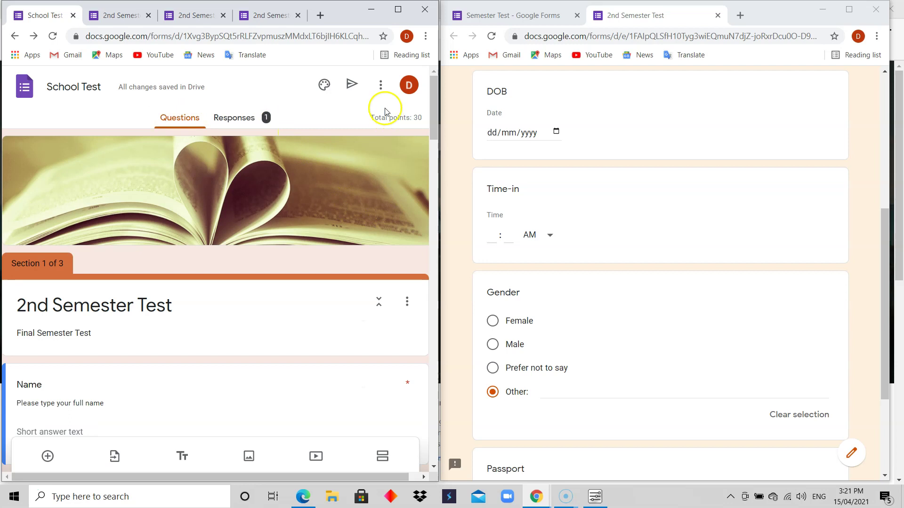
left_click(380, 85)
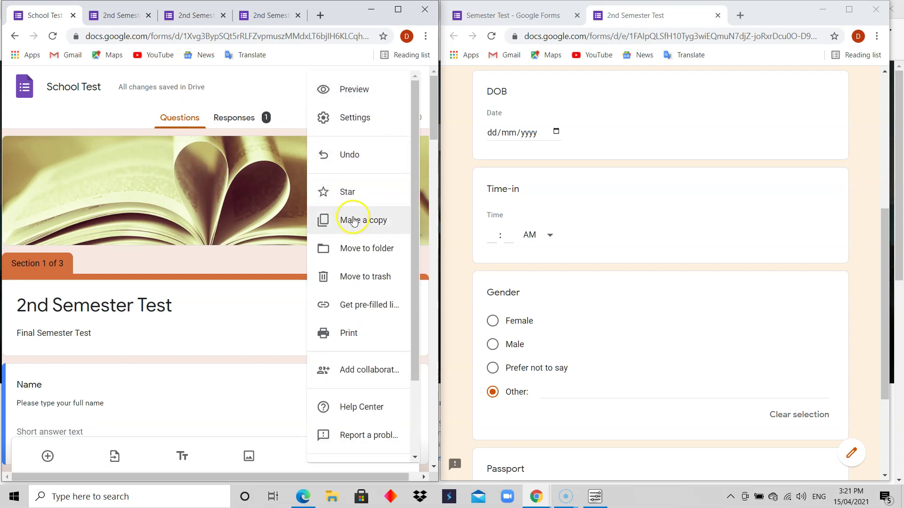
left_click(245, 122)
left_click(185, 125)
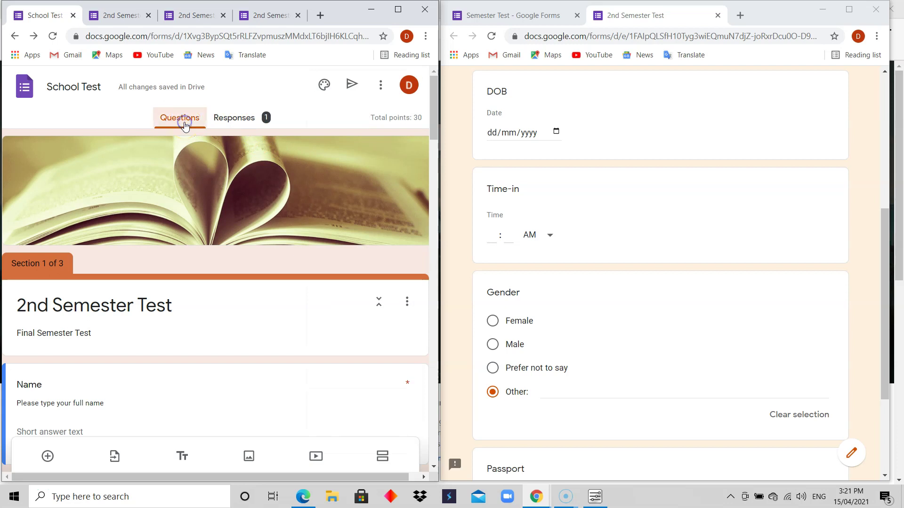
left_click(382, 90)
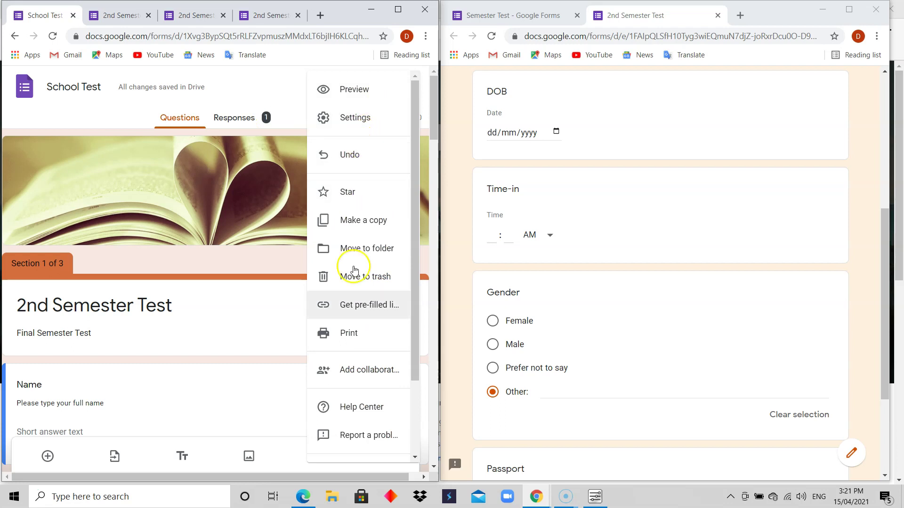
left_click(355, 333)
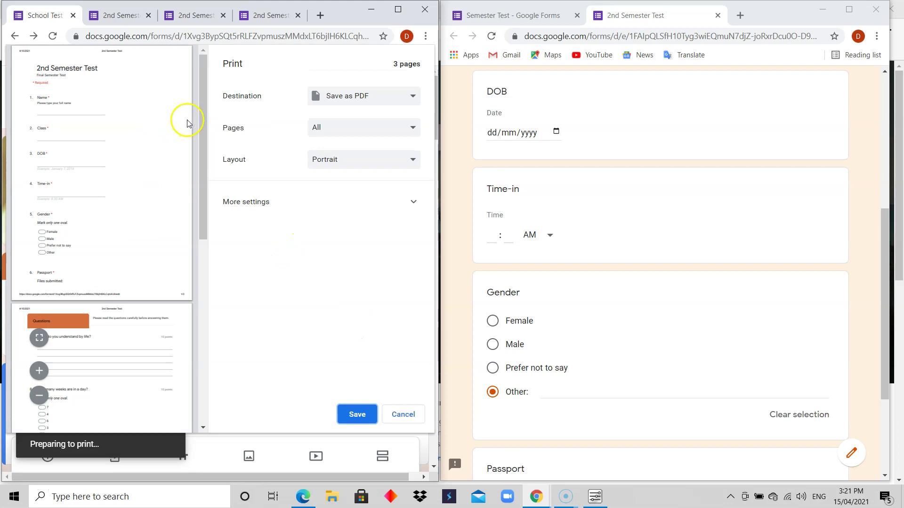
mouse_move(201, 125)
left_mouse_down()
mouse_move(201, 309)
mouse_move(190, 116)
mouse_move(186, 383)
mouse_move(199, 127)
left_mouse_up()
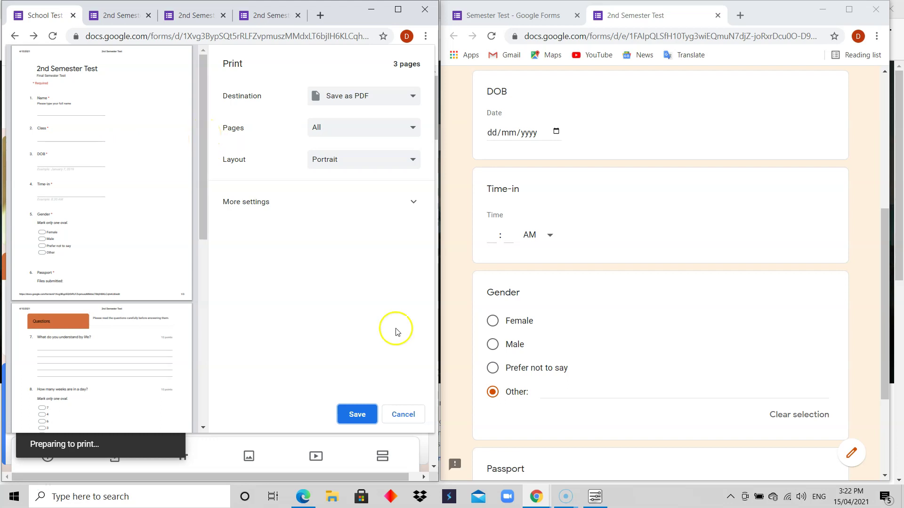
left_click(404, 415)
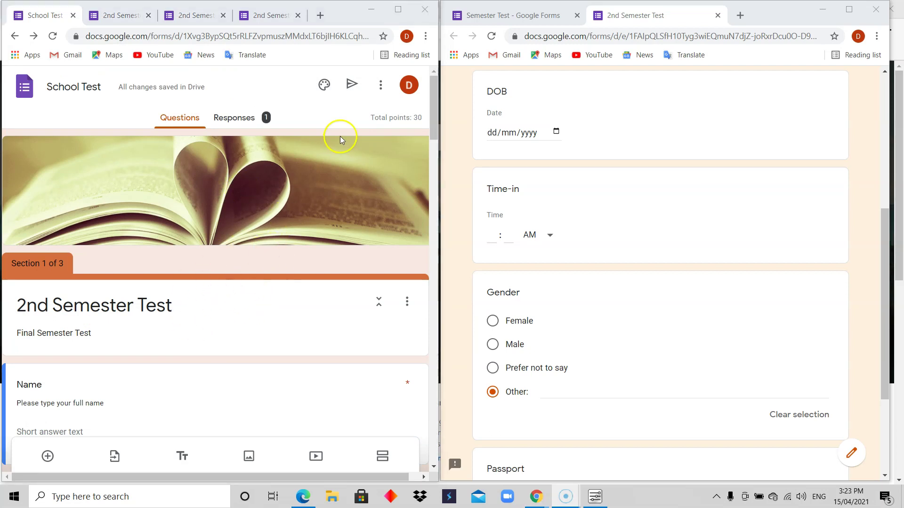
Step: Maximize the browser, return to Questions, dismiss the Google Drive alert, and scroll the questions
left_click(398, 9)
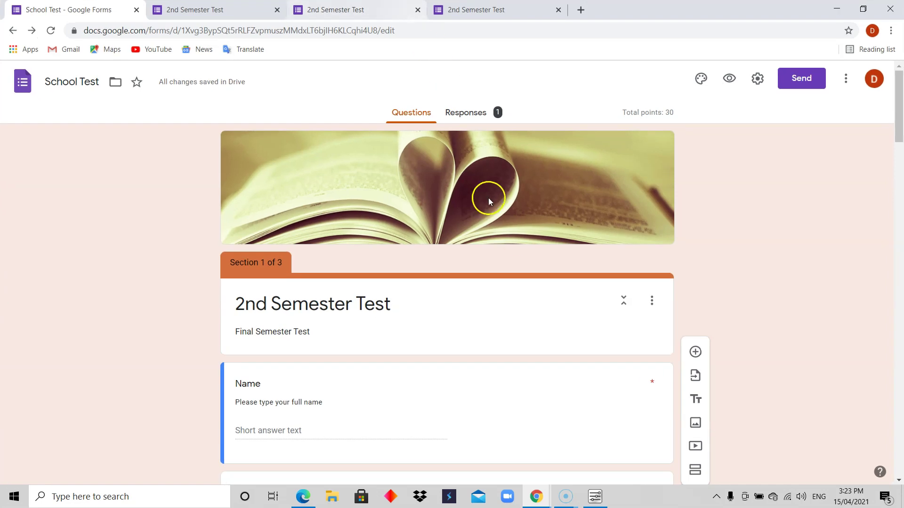
mouse_move(900, 106)
left_mouse_down()
mouse_move(901, 495)
mouse_move(901, 111)
left_mouse_up()
left_click(476, 115)
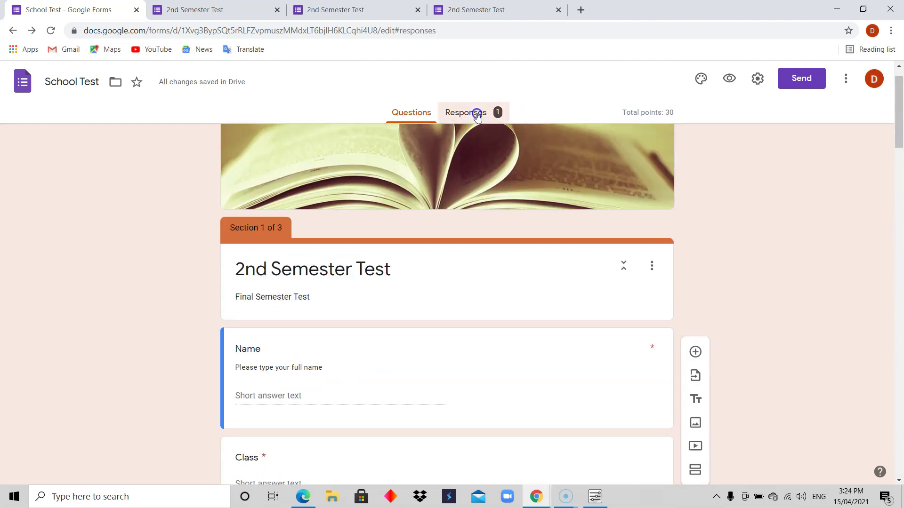
left_click(410, 113)
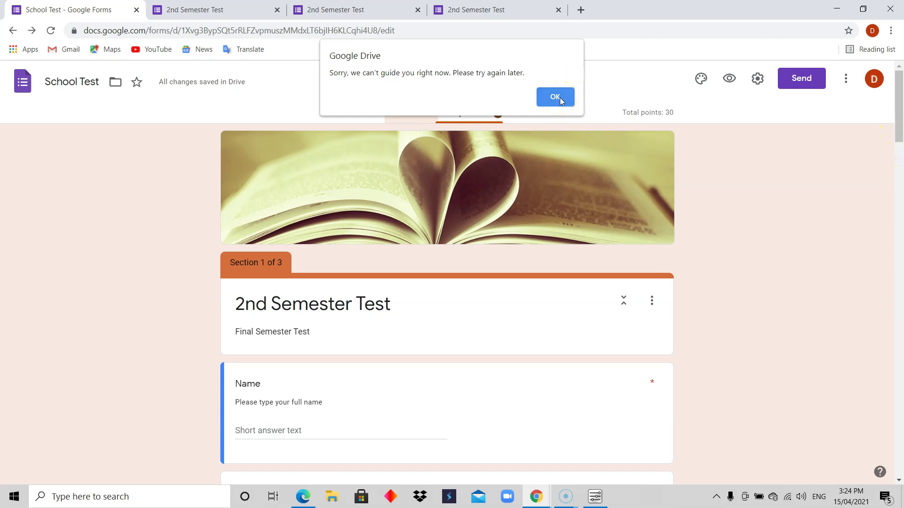
left_click(554, 97)
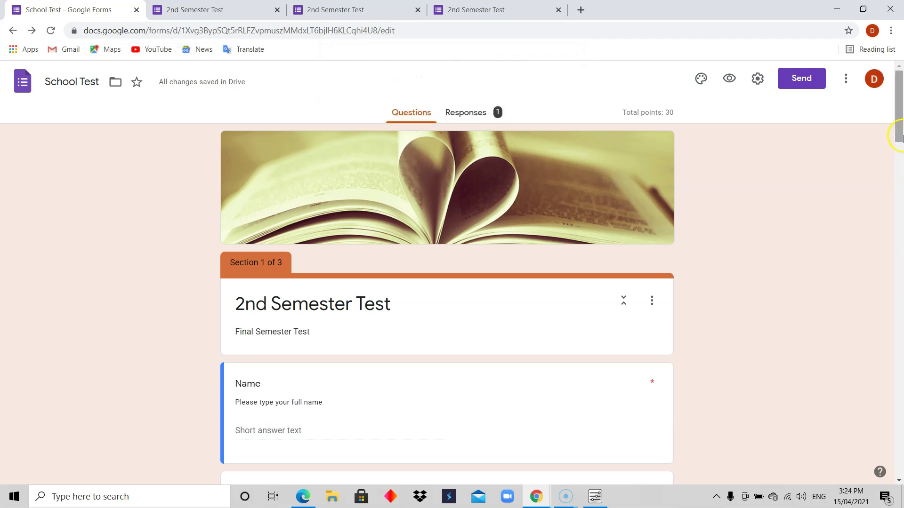
left_click_drag(898, 125, 899, 287)
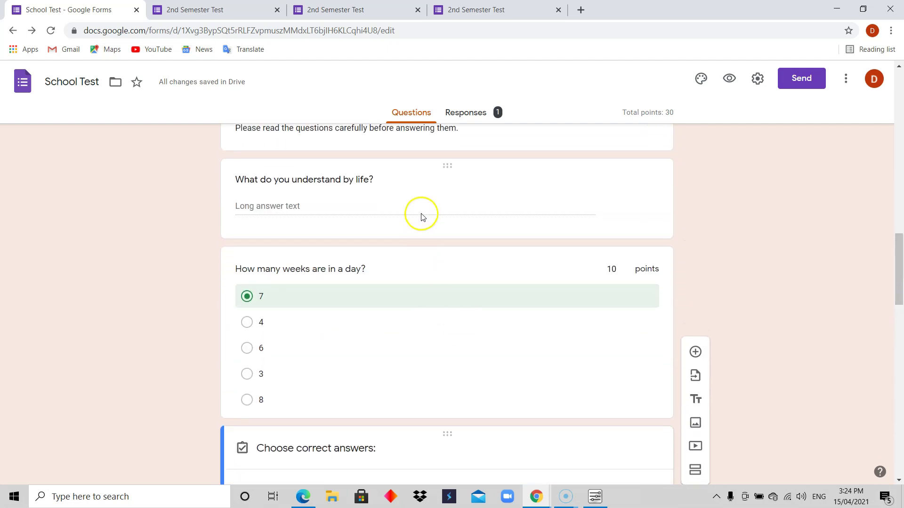
Step: Open the answer key for 'What do you understand by life?' and change its 10 points to 0
left_click(422, 214)
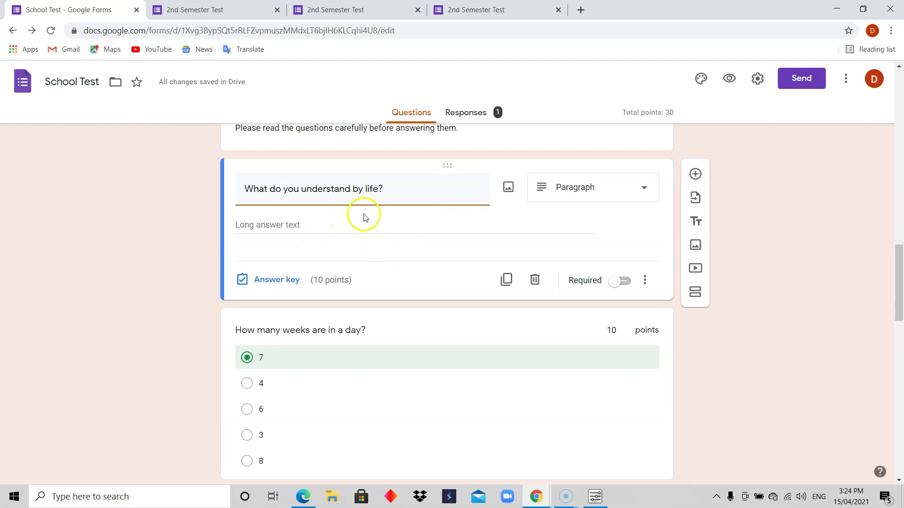
left_click(332, 220)
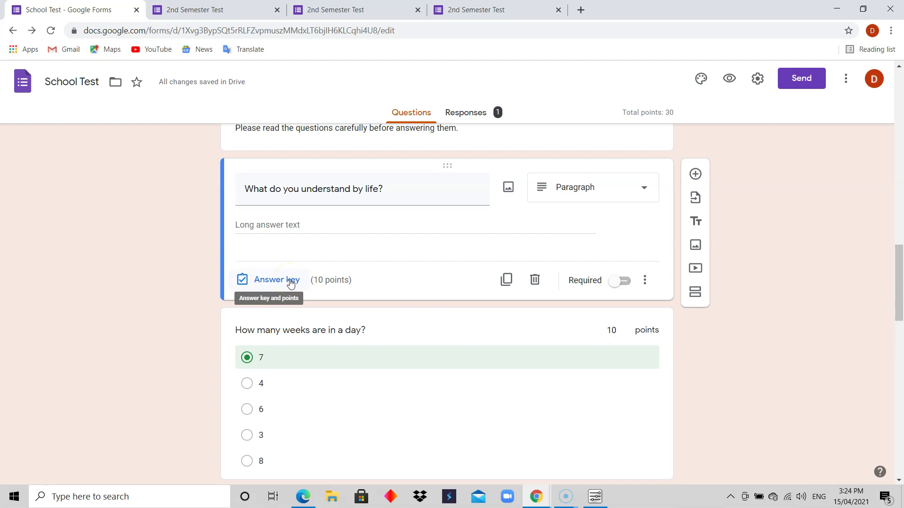
left_click(276, 280)
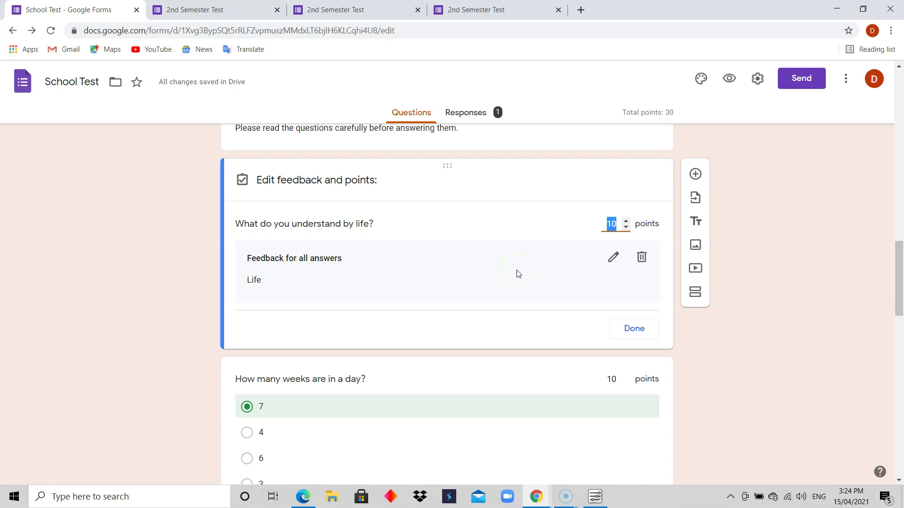
left_click(388, 224)
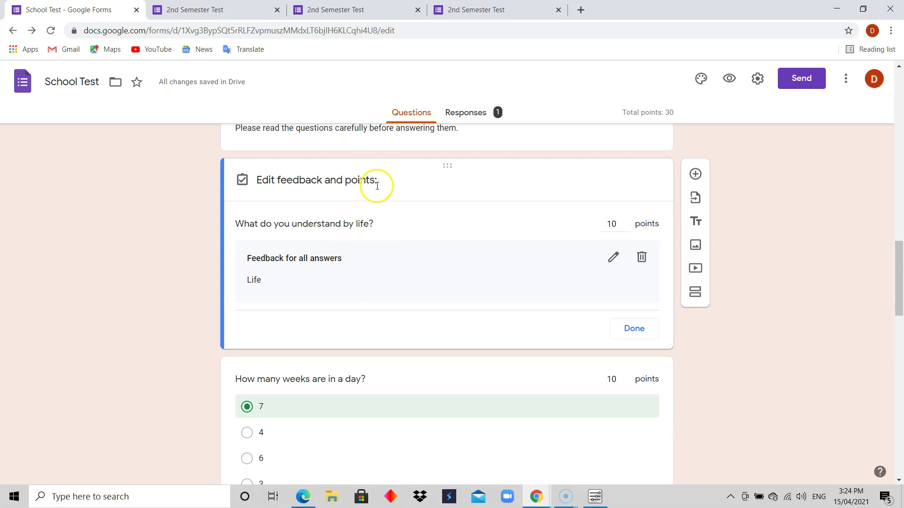
left_click(398, 178)
left_click(354, 293)
left_click(468, 325)
Step: Delete the 'Life' answer feedback, finish editing, and scroll back to the form top
mouse_move(902, 283)
left_mouse_down()
mouse_move(902, 310)
mouse_move(903, 275)
left_mouse_up()
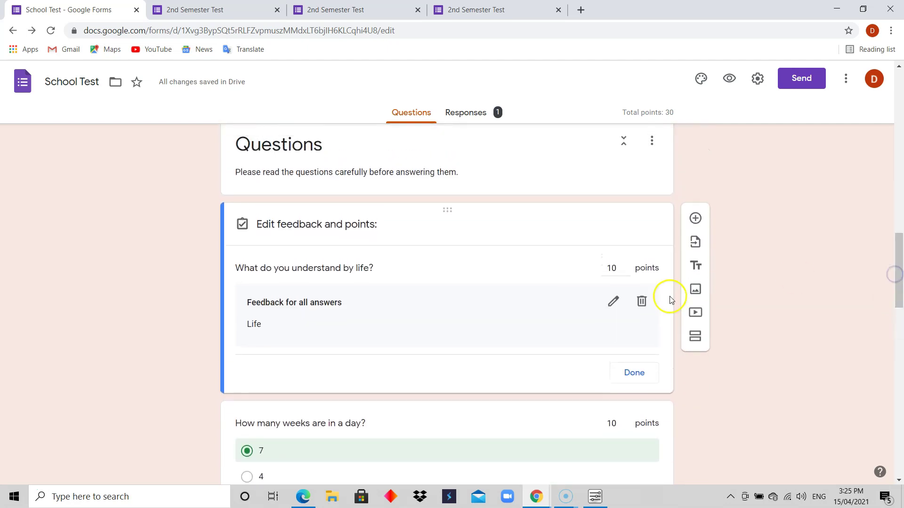
left_click(642, 304)
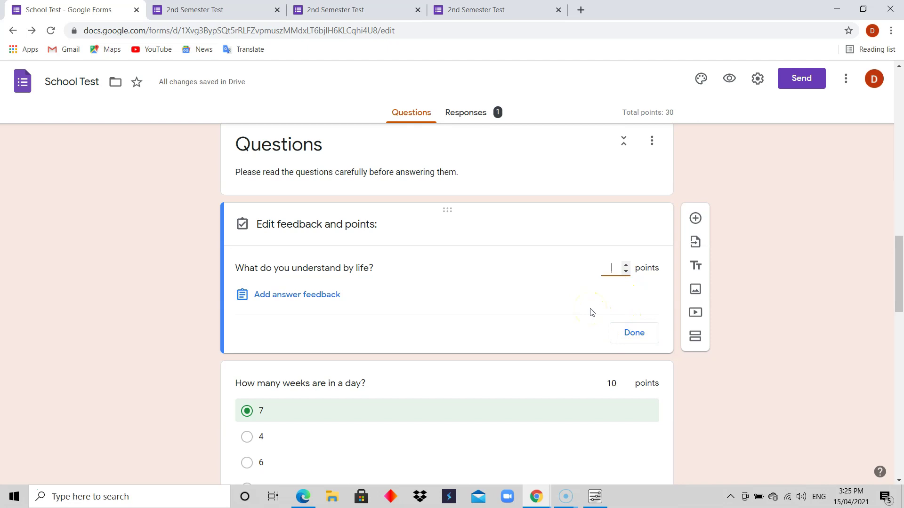
left_click(632, 332)
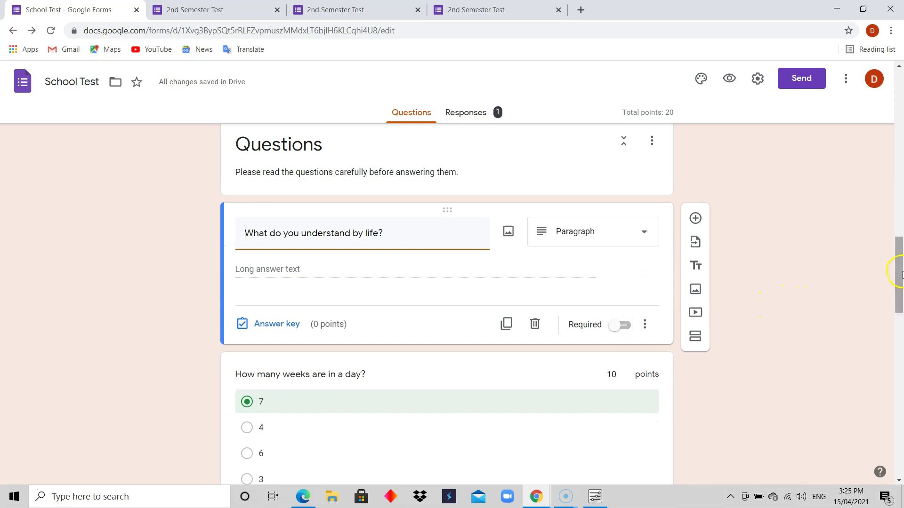
left_click_drag(902, 273, 899, 321)
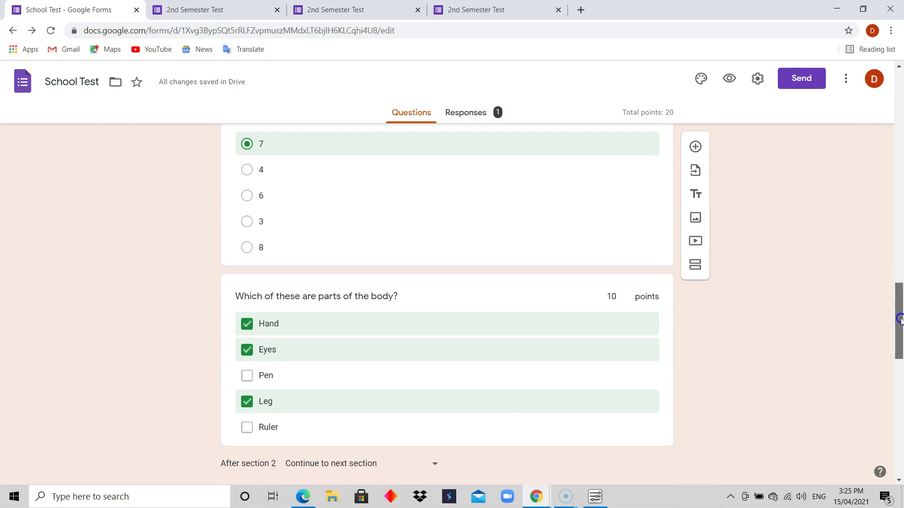
scroll(886, 332, "up", 1)
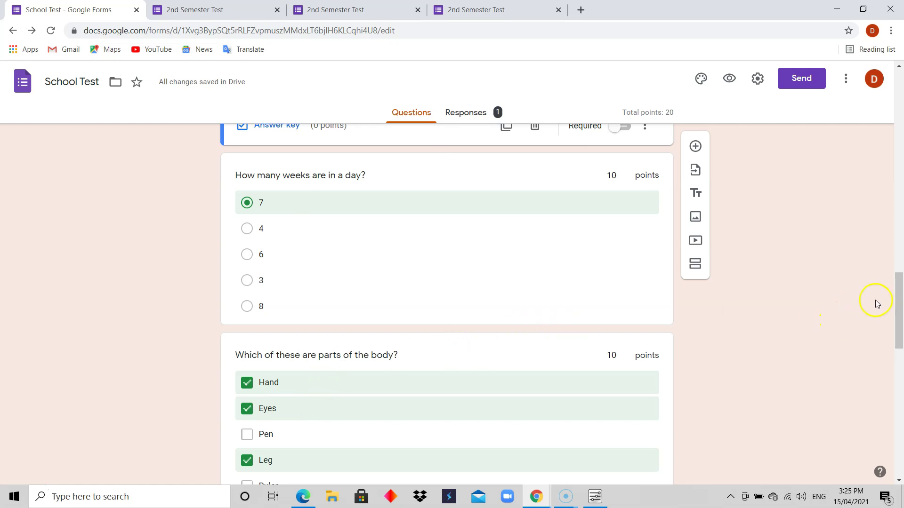
left_click_drag(899, 315, 891, 110)
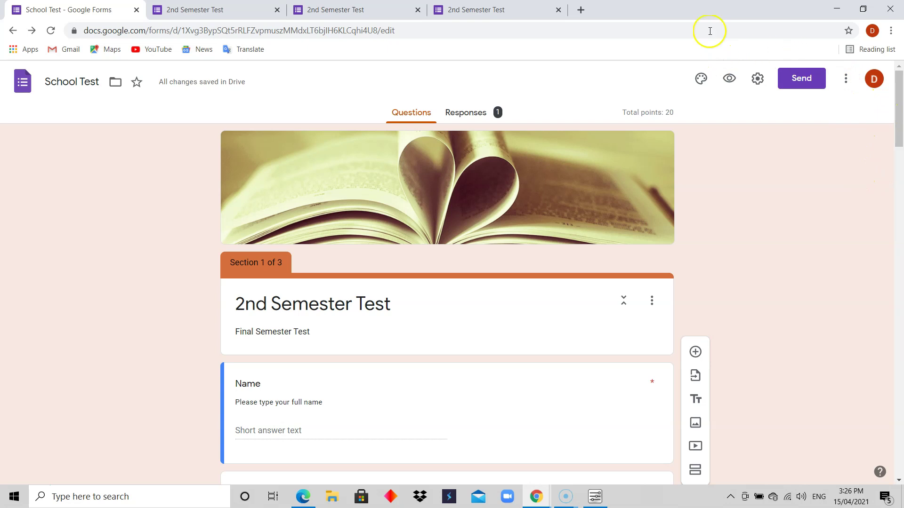
Step: In a new tab, go to google.com via 'goo' and open the Google apps list
left_click(581, 10)
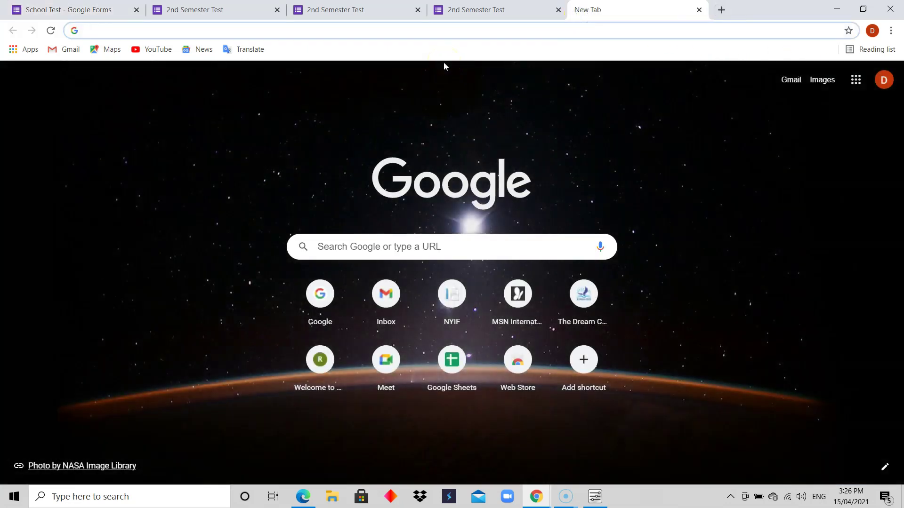
type("goo")
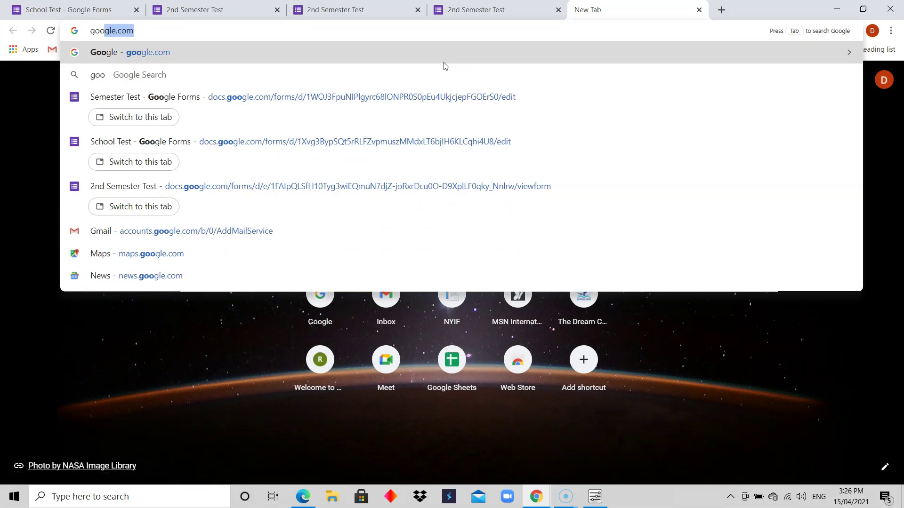
key("Return")
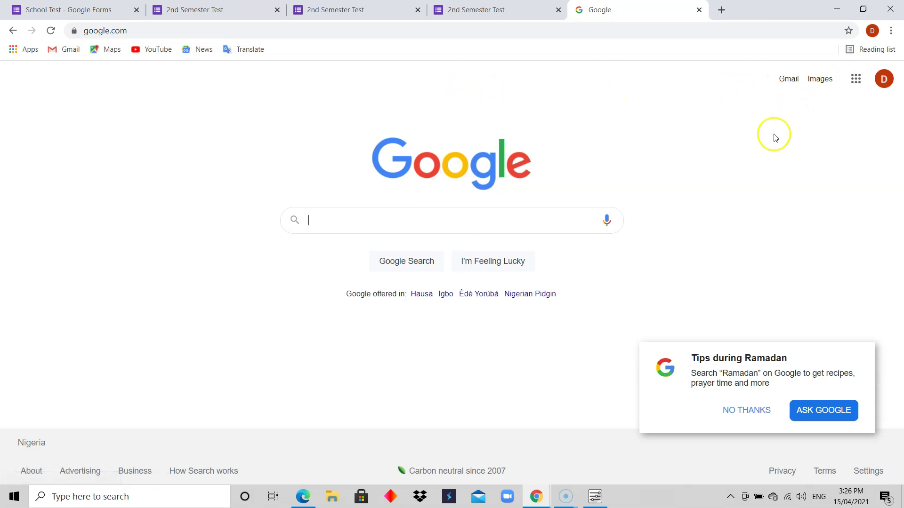
left_click(855, 80)
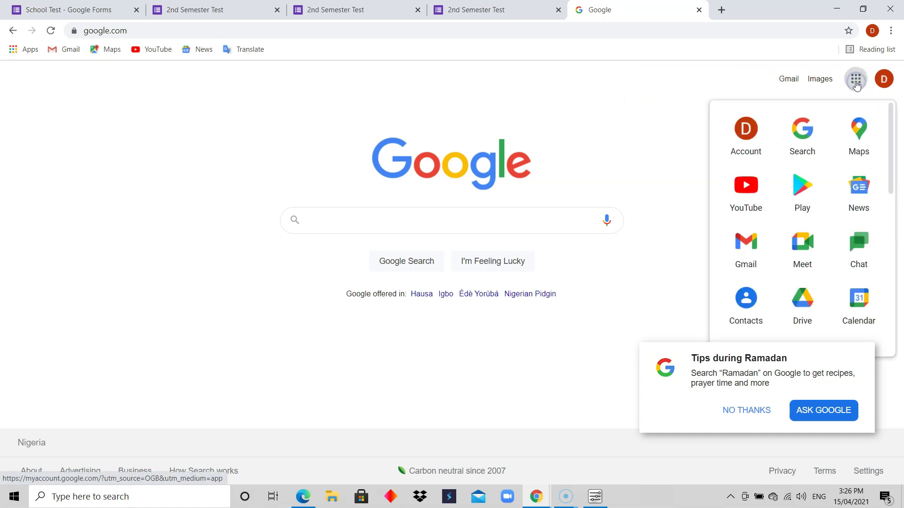
left_click_drag(890, 178, 892, 240)
Step: Open Google Sheets from the apps grid and dismiss its welcome message
left_click(807, 253)
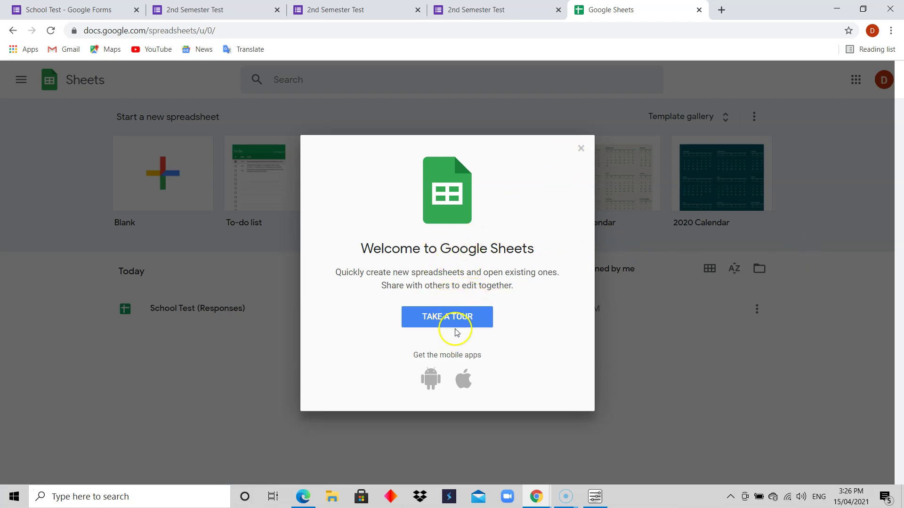
left_click(581, 149)
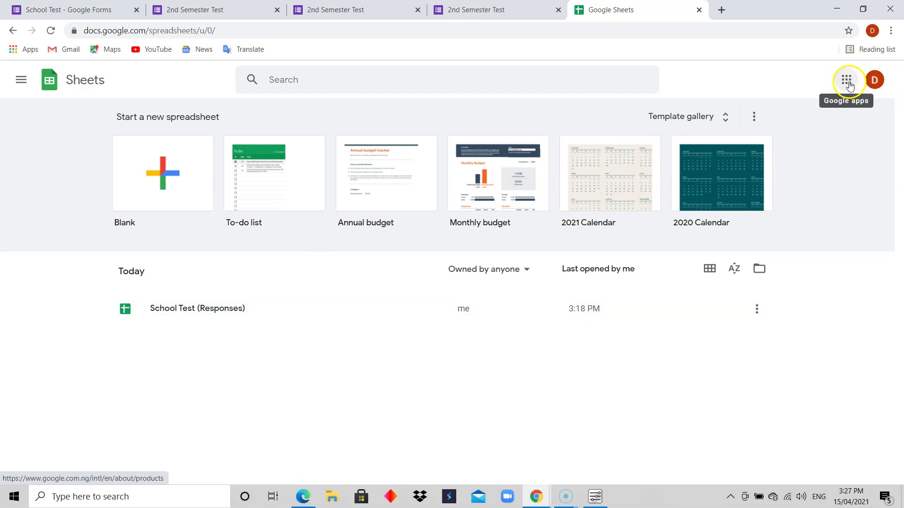
left_click(846, 81)
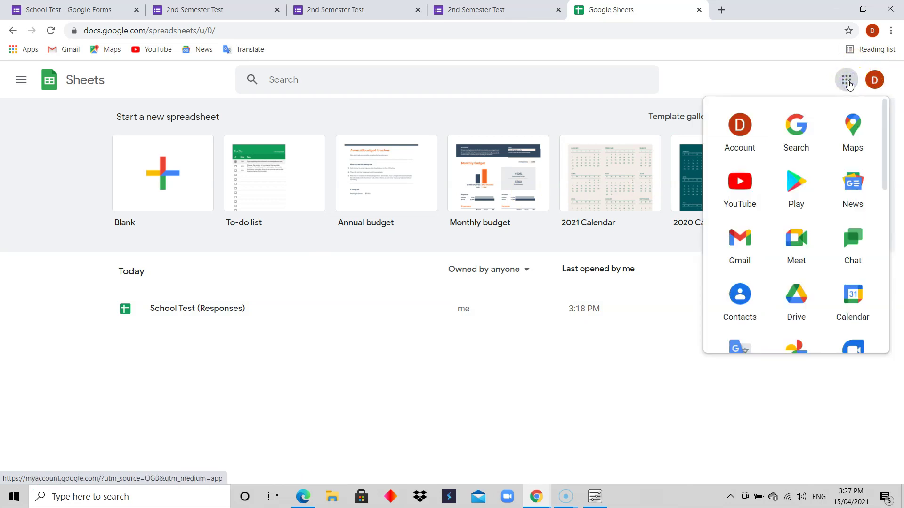
left_click_drag(886, 137, 885, 241)
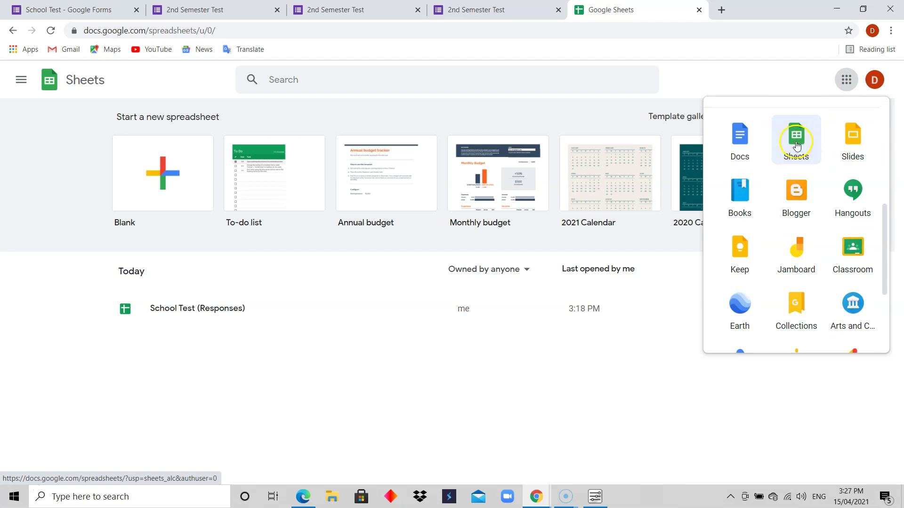
left_click(421, 332)
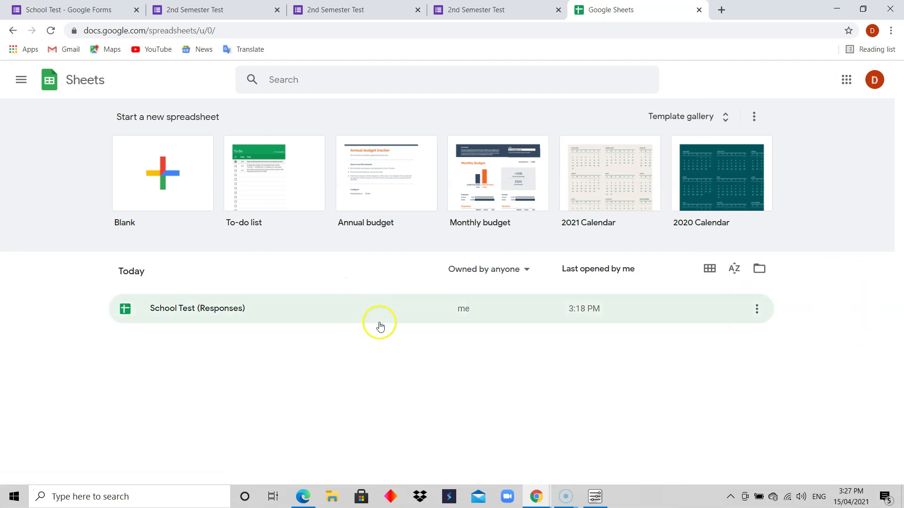
Step: Open the School Test (Responses) spreadsheet and dismiss the edit history tip
left_click(202, 310)
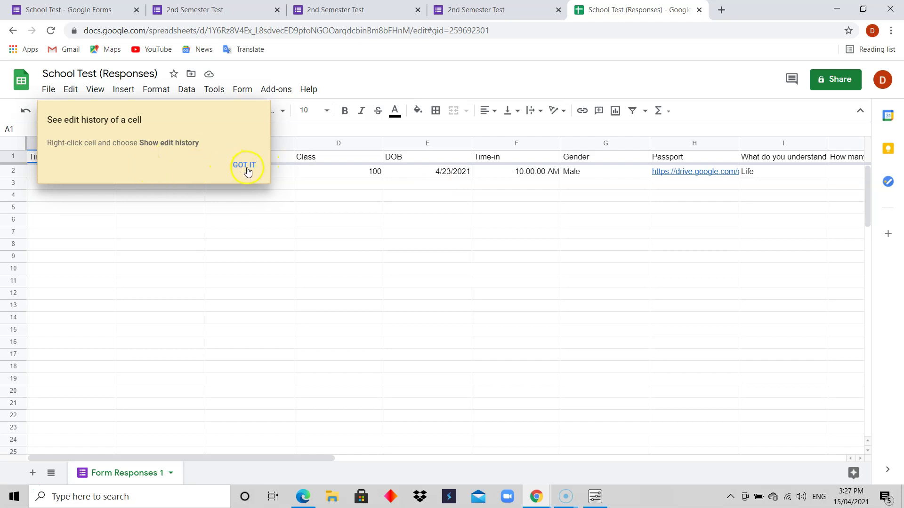
left_click(245, 166)
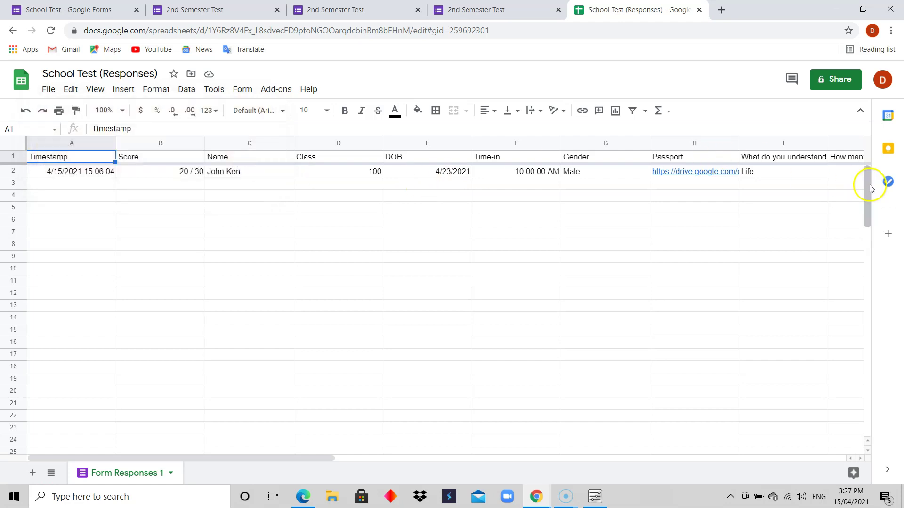
left_click_drag(287, 459, 189, 499)
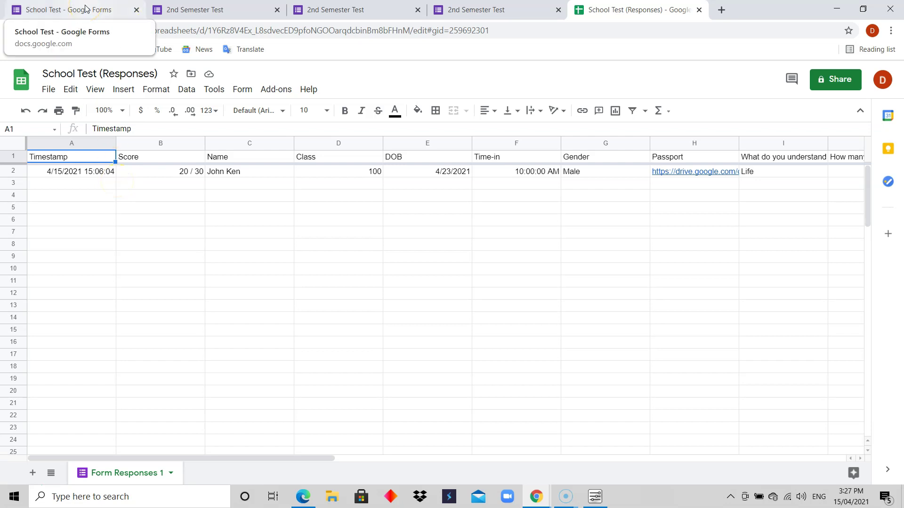
Step: Preview the School Test form and enter the respondent's name
left_click(108, 10)
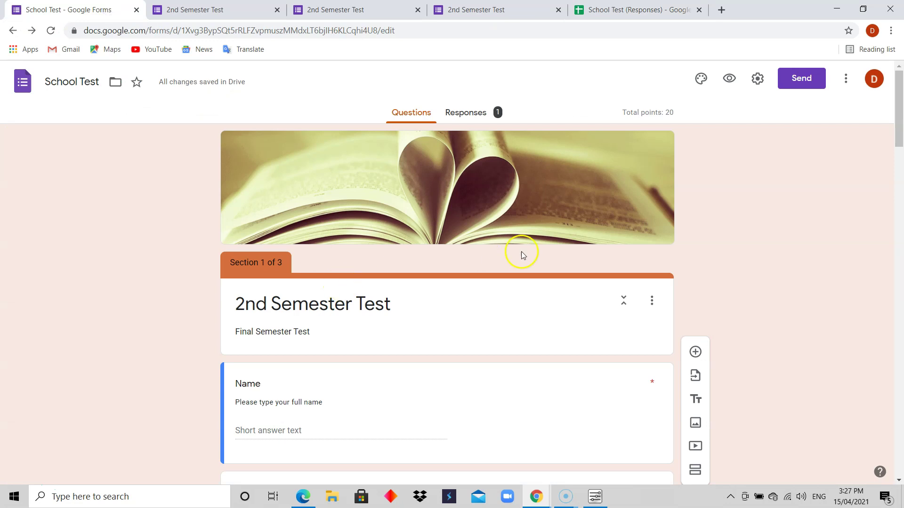
left_click(729, 81)
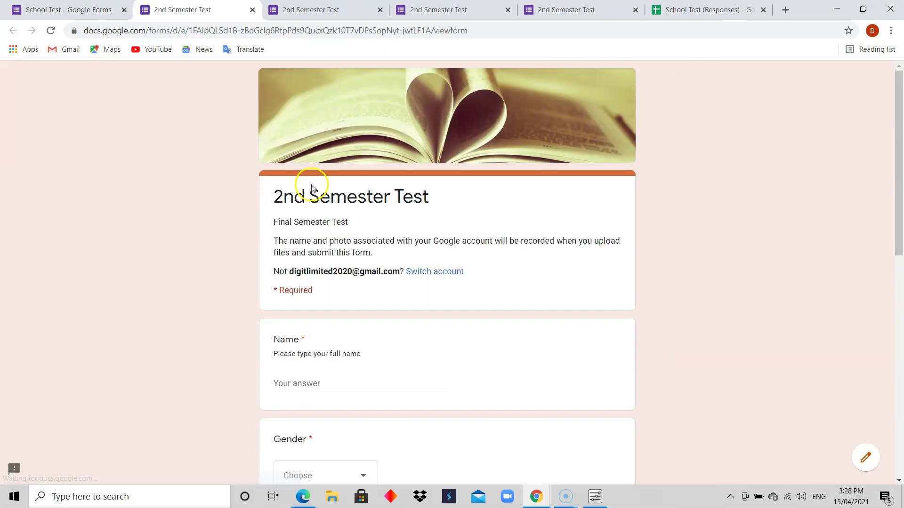
left_click_drag(897, 172, 896, 242)
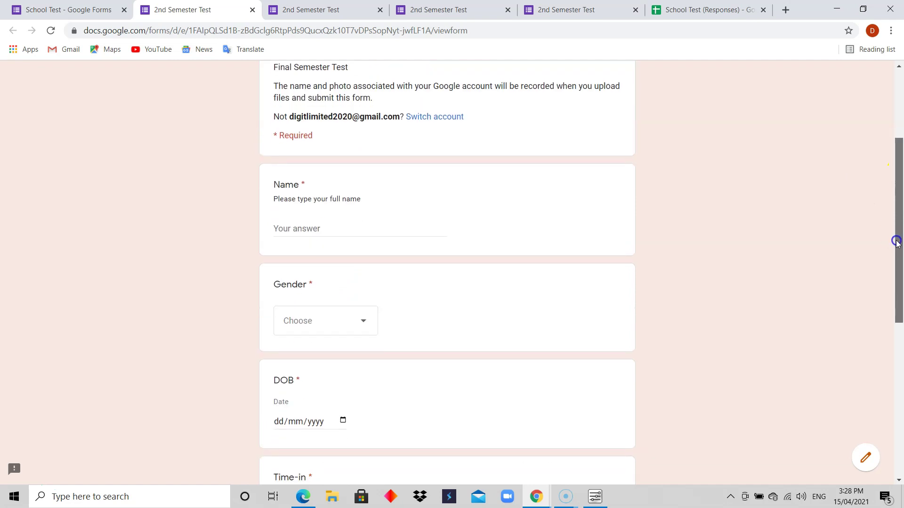
left_click(361, 232)
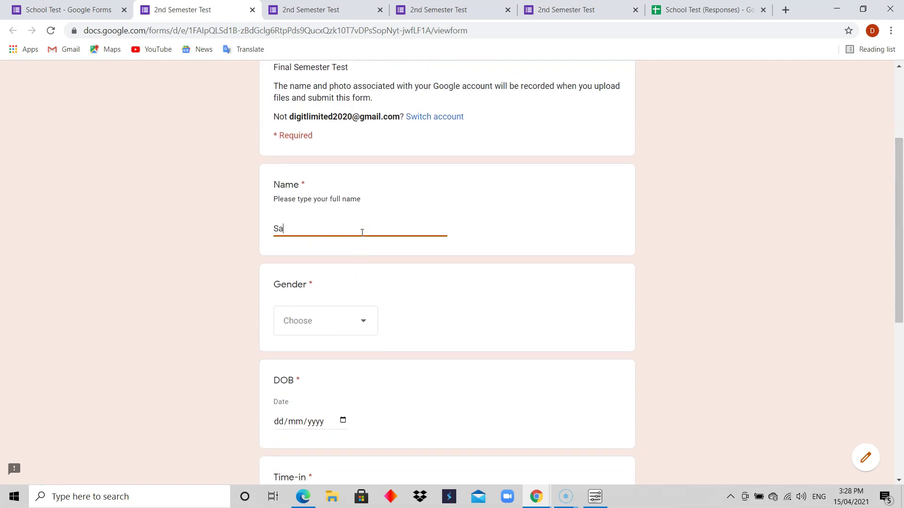
Step: Choose Female as the gender and 02/04/2021 as the DOB
left_click(358, 320)
left_click(307, 375)
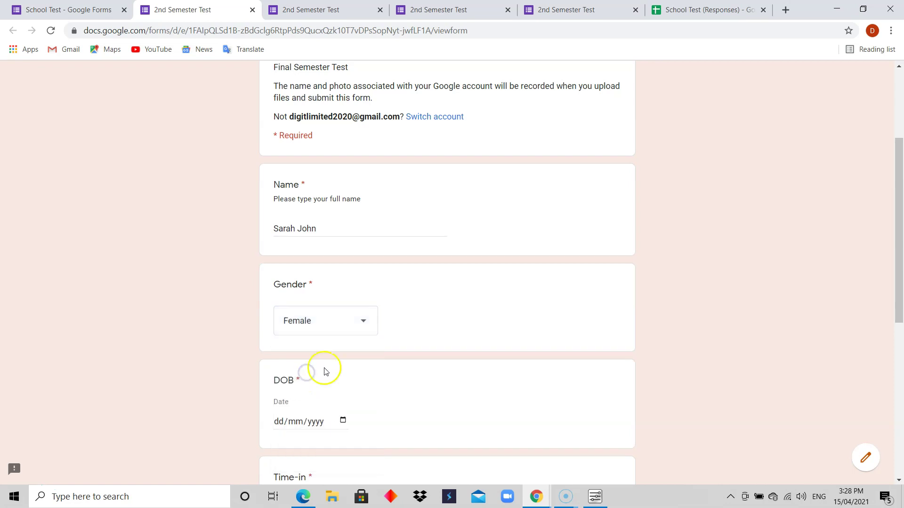
left_click_drag(897, 183, 897, 252)
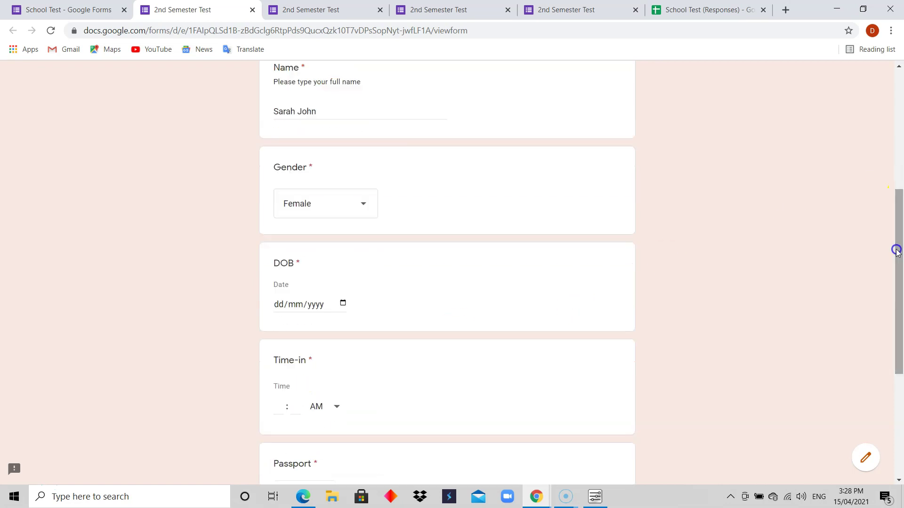
left_click(343, 303)
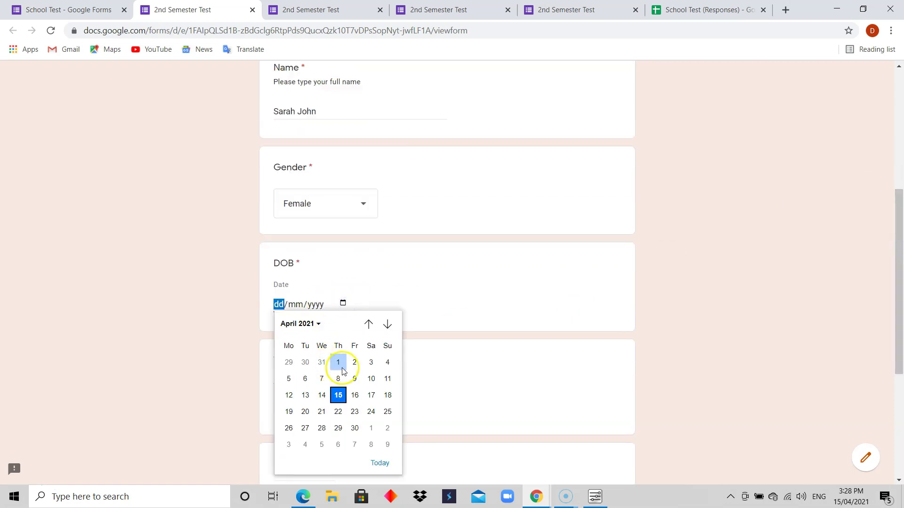
left_click(354, 362)
left_click_drag(899, 234, 772, 288)
Step: Enter 09:00 AM as the Time-in and open the Passport file upload
left_click(284, 289)
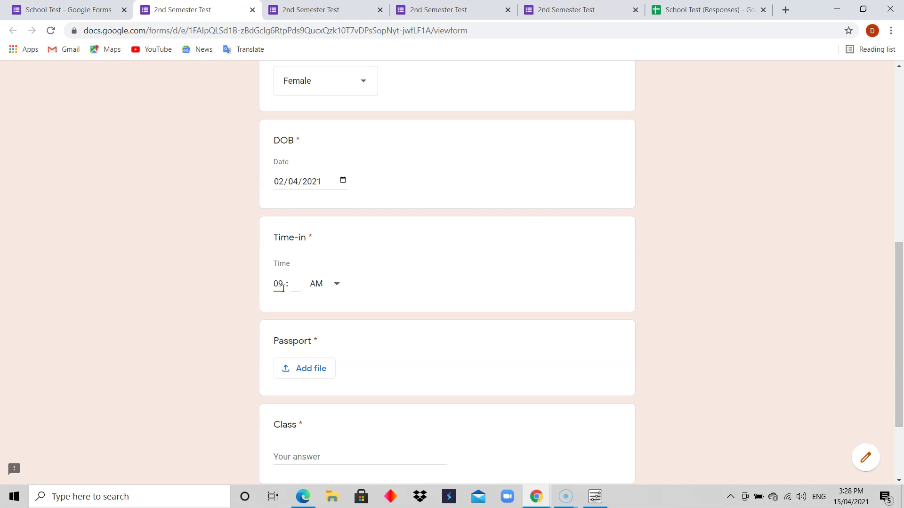
left_click(296, 285)
type("00")
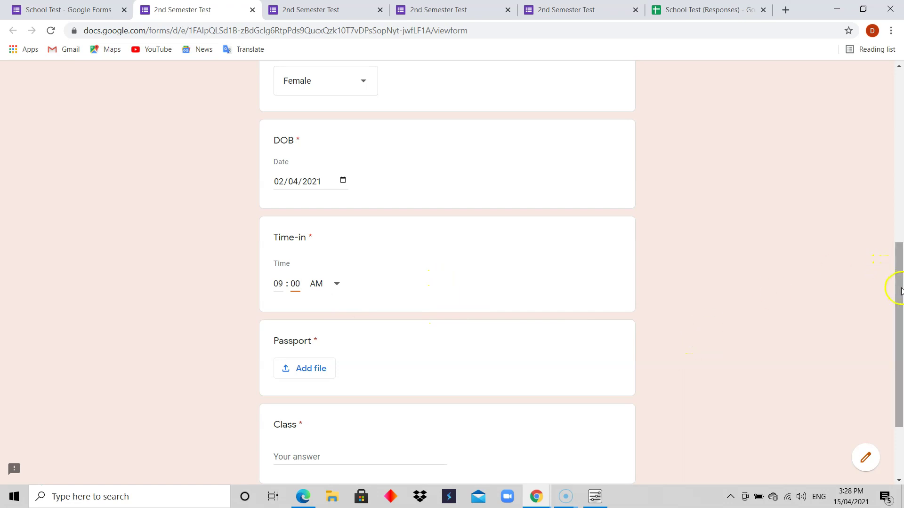
left_click_drag(900, 291, 900, 335)
left_click(301, 273)
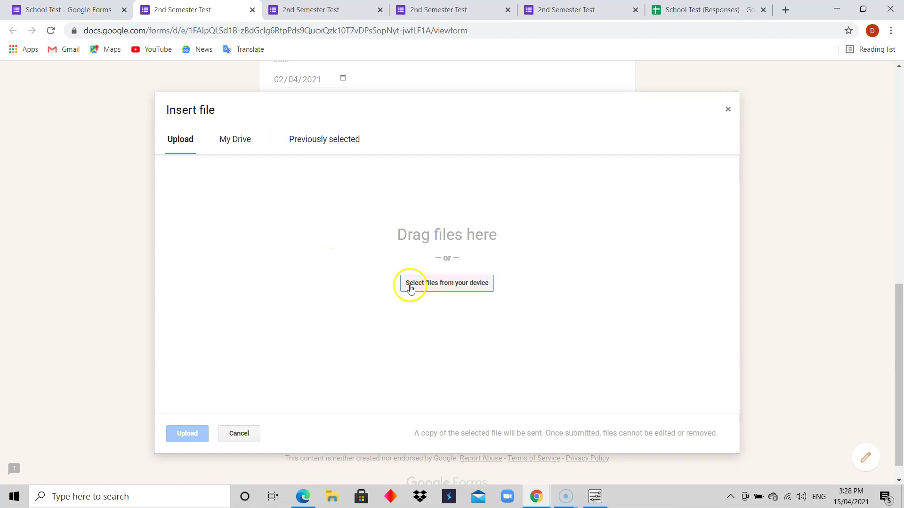
Step: Upload Banner.png from the computer as the Passport answer
left_click(436, 288)
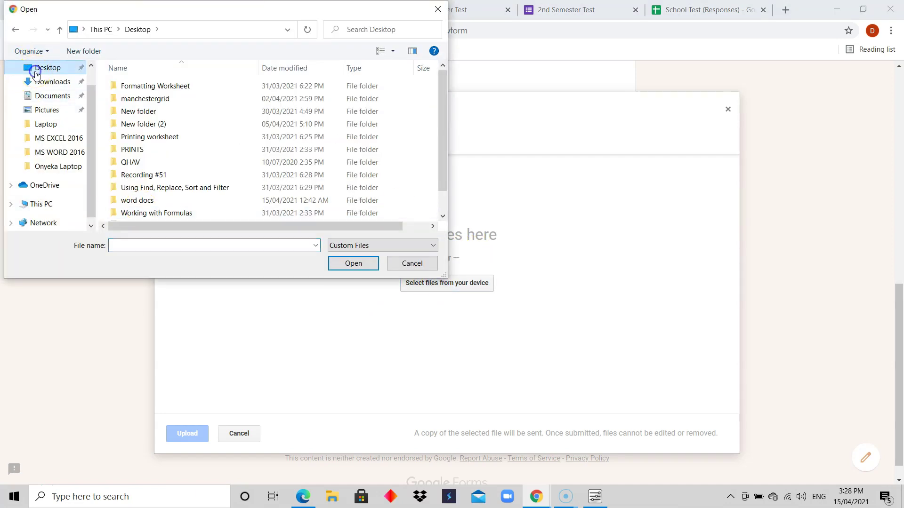
left_click_drag(444, 122, 436, 179)
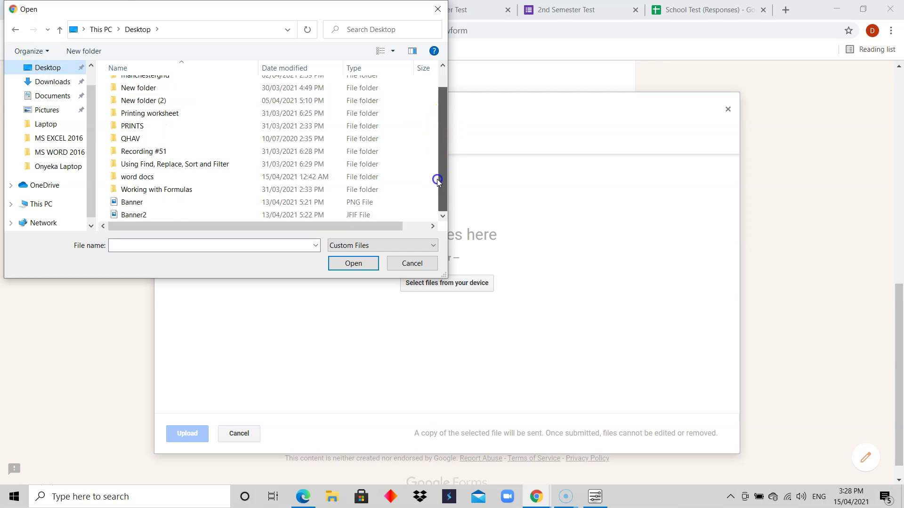
left_click(132, 202)
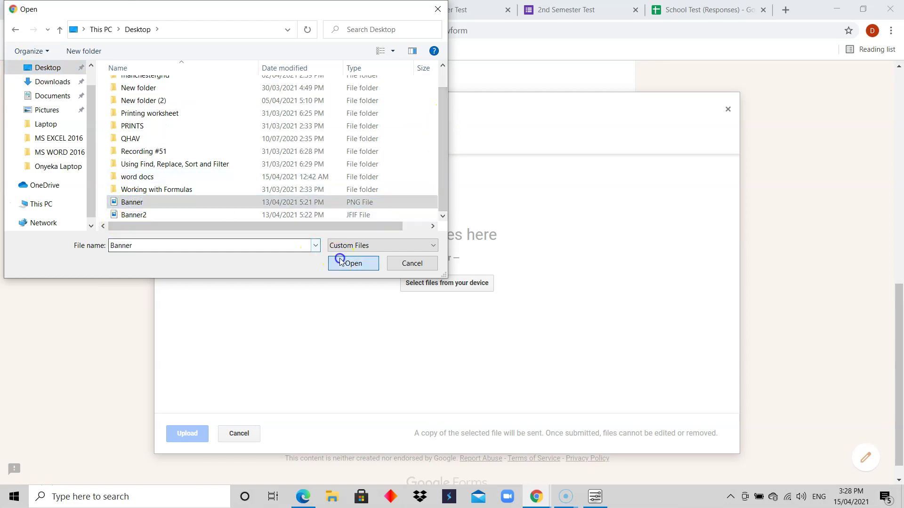
left_click(340, 260)
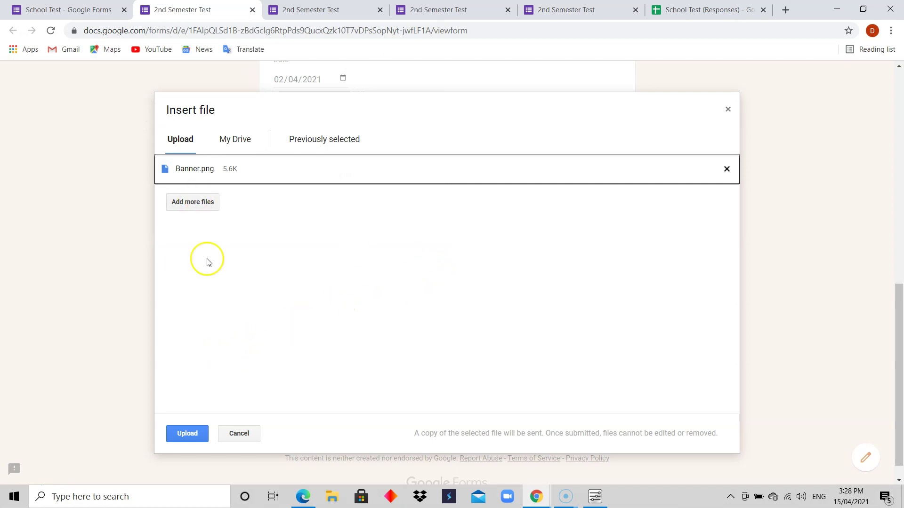
left_click(188, 433)
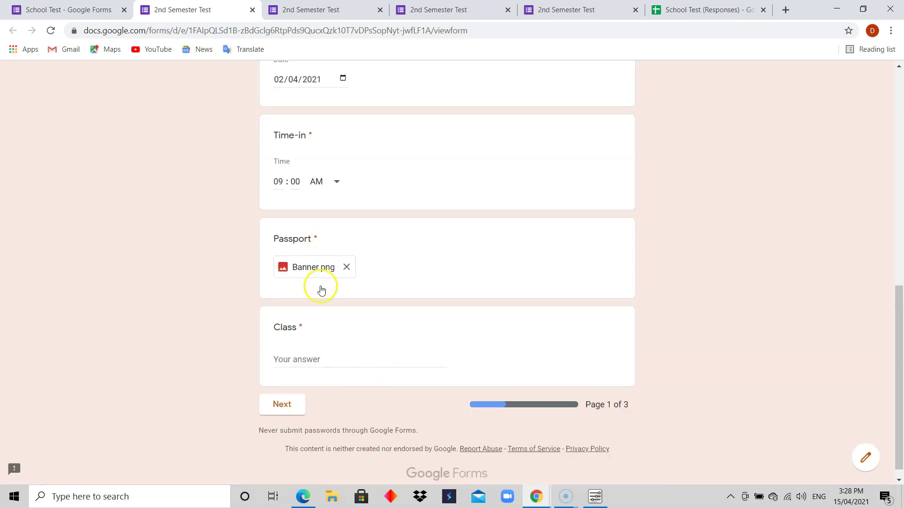
Step: Answer 200 for Class and continue to page 2 of the form
left_click(316, 358)
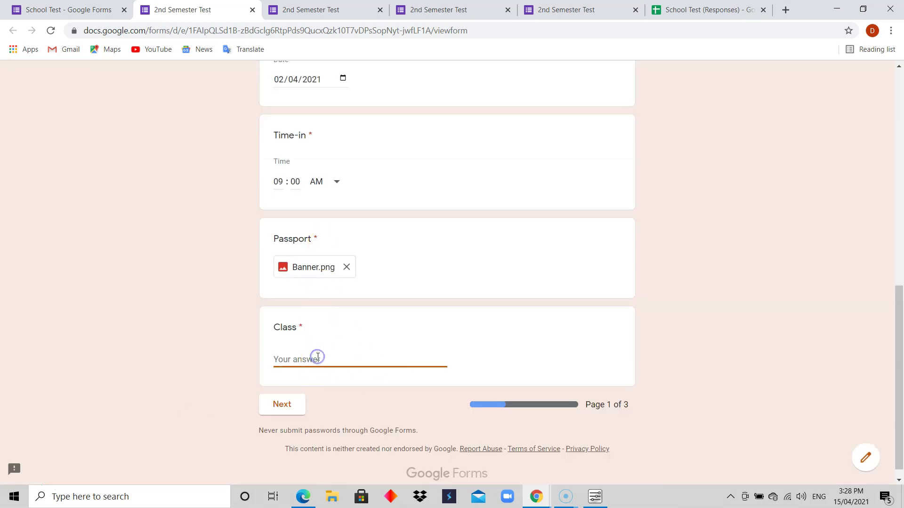
type("200")
left_click(279, 405)
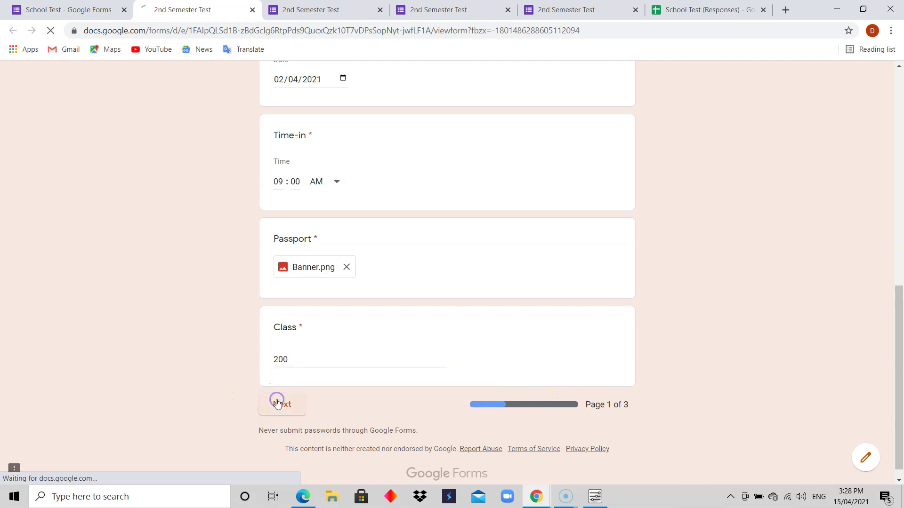
left_click_drag(897, 130, 818, 478)
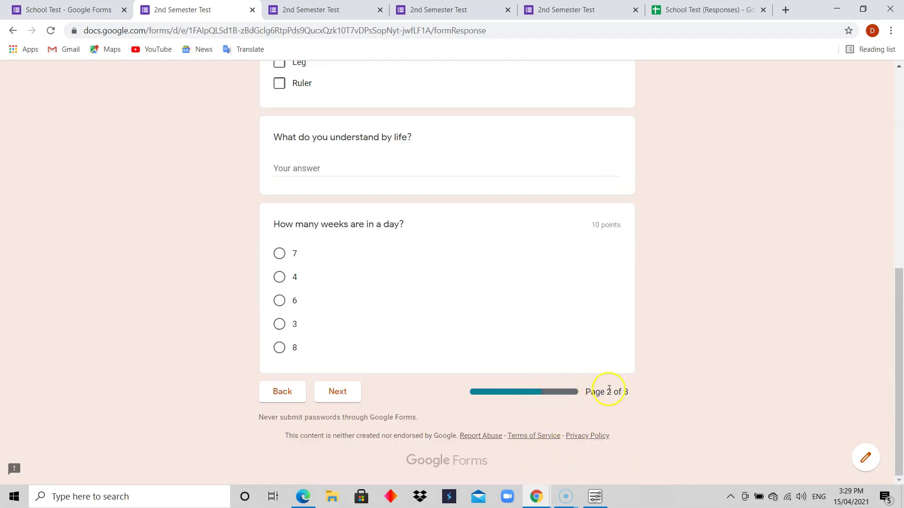
Step: Tick Hand, Eyes and Leg as parts of the body
left_click_drag(897, 369, 887, 255)
left_click(287, 244)
left_click(289, 268)
left_click(291, 306)
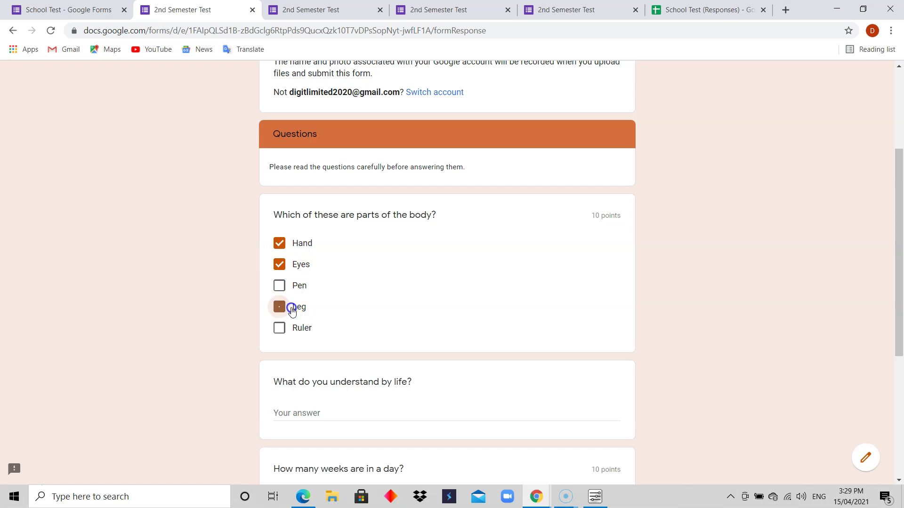
scroll(506, 329, "down", 4)
Step: Answer 'Life' to the life question, choose 8 weeks in a day, and continue
left_click(334, 221)
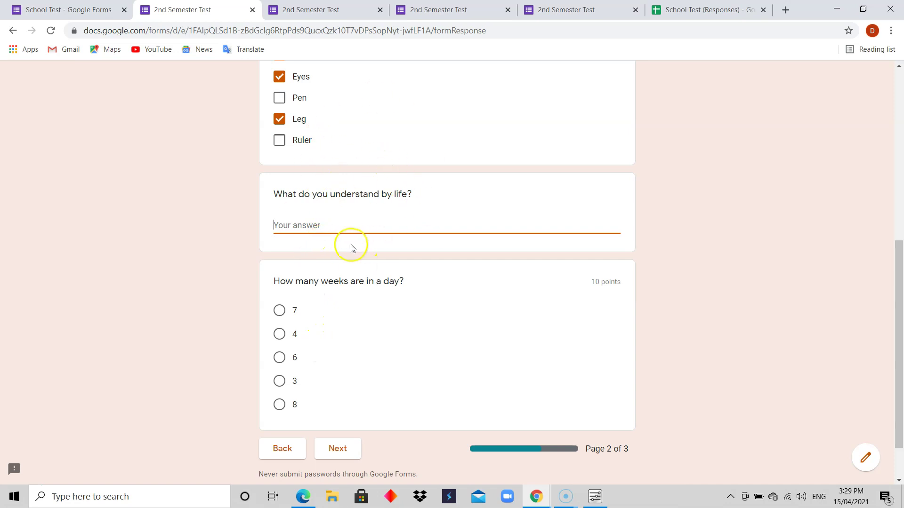
left_click(317, 220)
left_click(281, 311)
left_click_drag(902, 304, 896, 354)
left_click(290, 327)
left_click(346, 391)
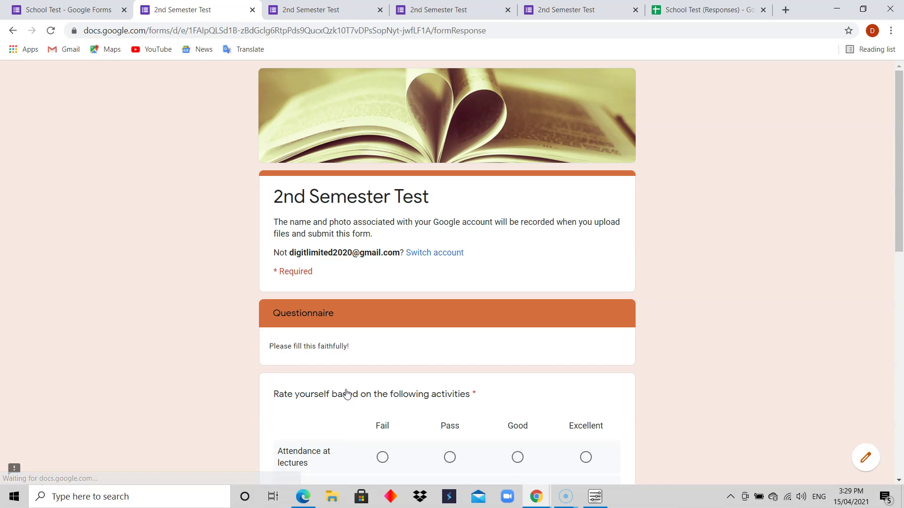
Step: Rate lectures Pass, daily study Good, research Pass, and the instructor 4
left_click(900, 259)
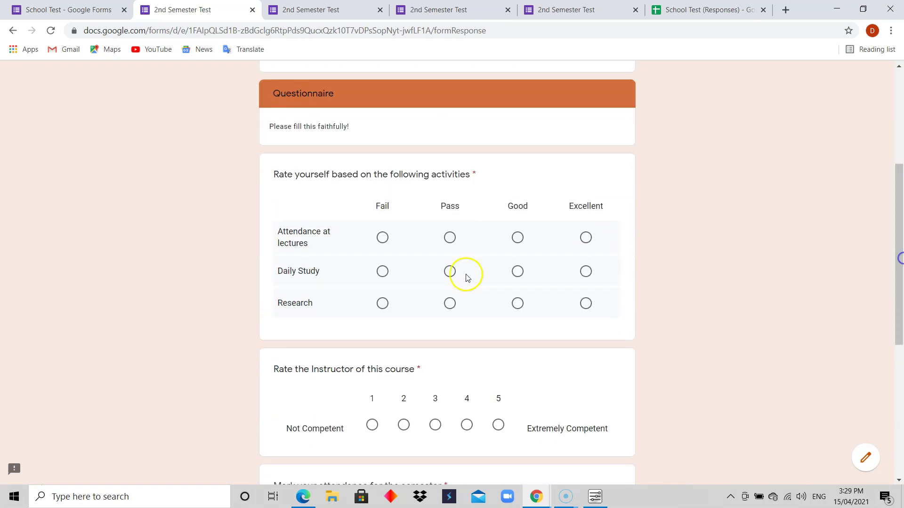
left_click(381, 240)
left_click(451, 254)
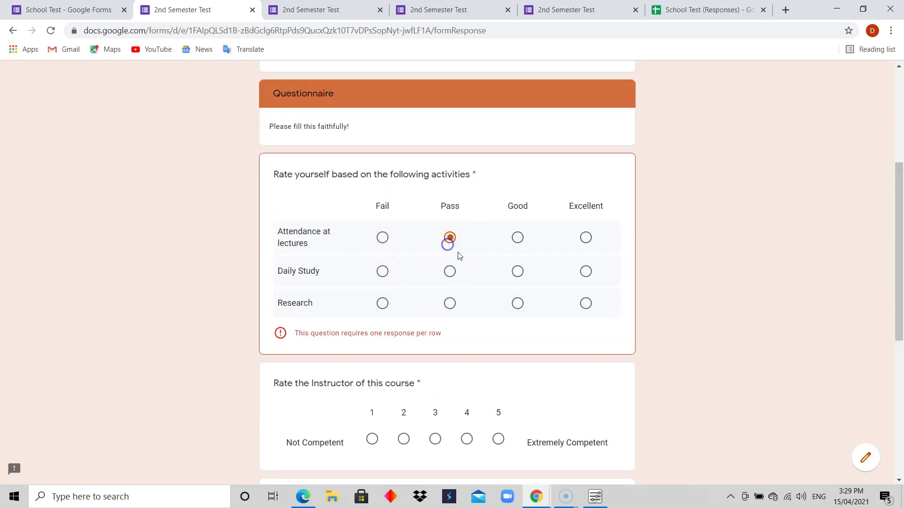
left_click(513, 281)
left_click(450, 304)
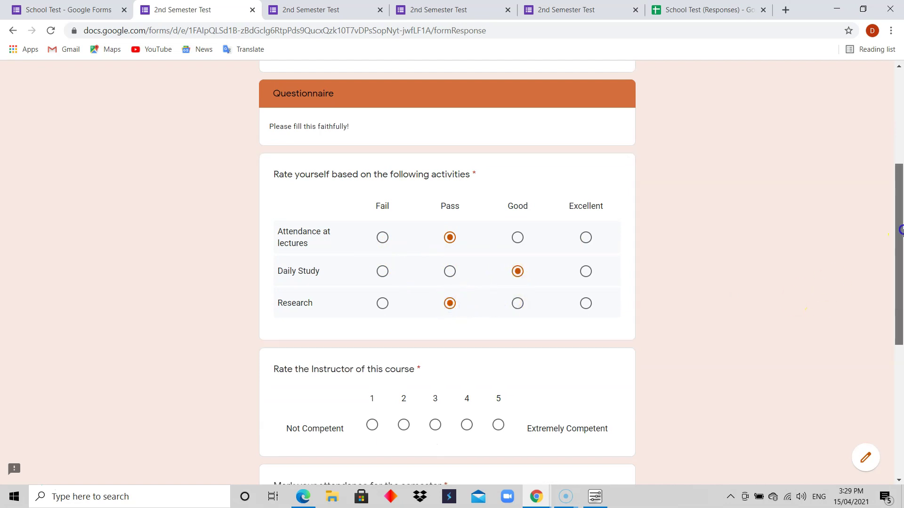
left_click_drag(901, 230, 899, 300)
left_click(467, 260)
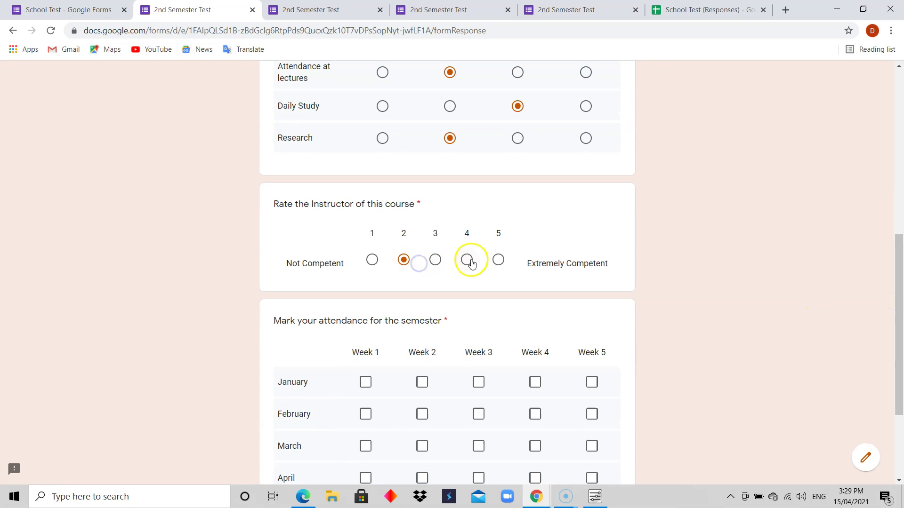
Step: Tick attendance for January Week 2, February Week 3, March Week 4 and April Week 3
left_click_drag(898, 262, 900, 317)
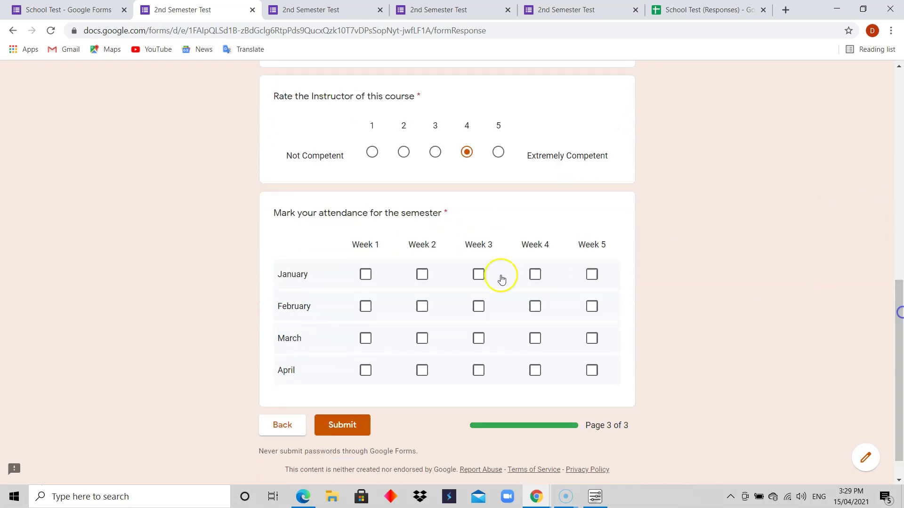
left_click(422, 275)
left_click(477, 306)
left_click(534, 338)
left_click(476, 371)
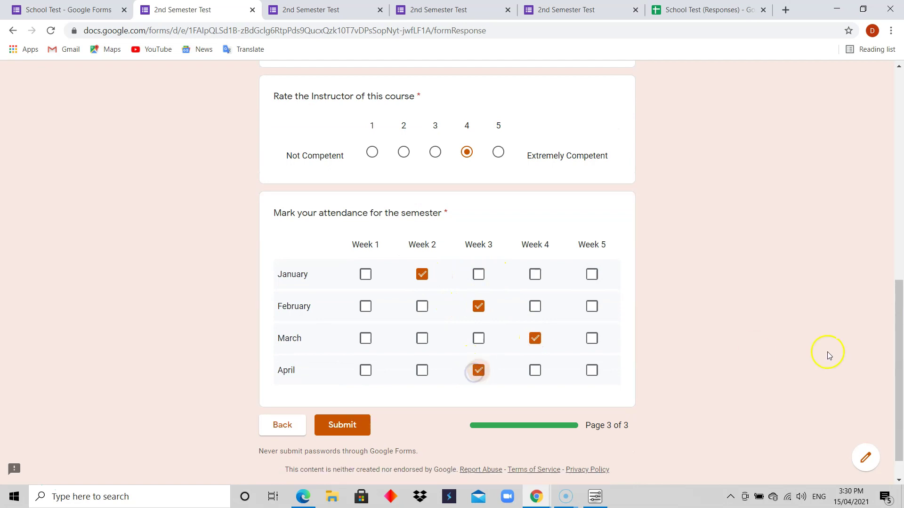
left_click_drag(899, 302, 900, 365)
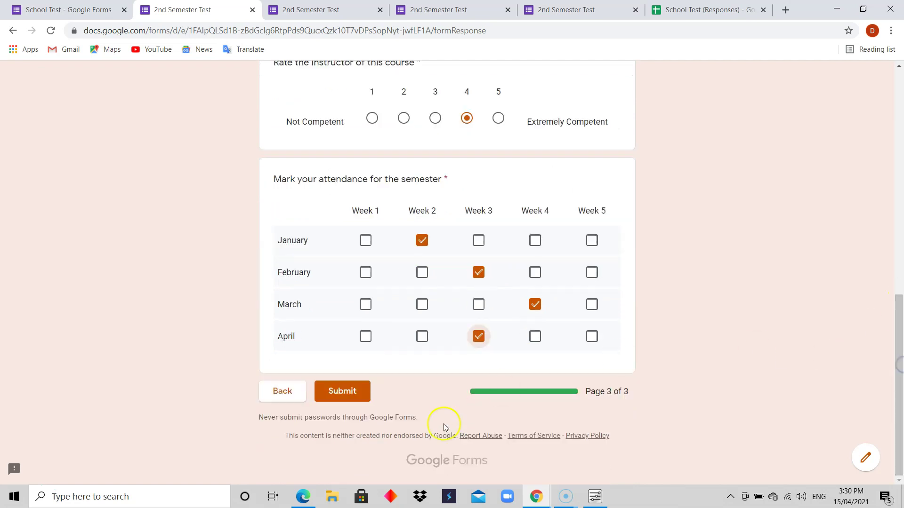
Step: Submit the test response and return to the School Test (Responses) spreadsheet
left_click(343, 395)
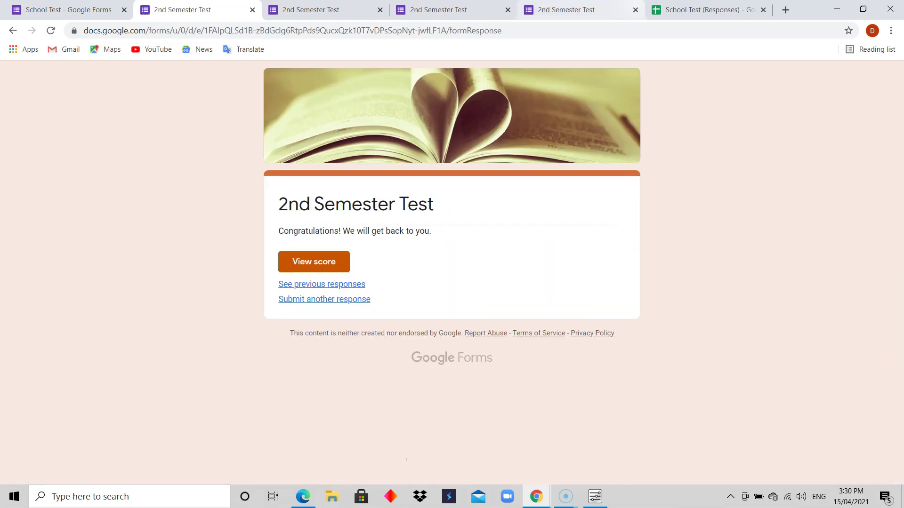
left_click(725, 15)
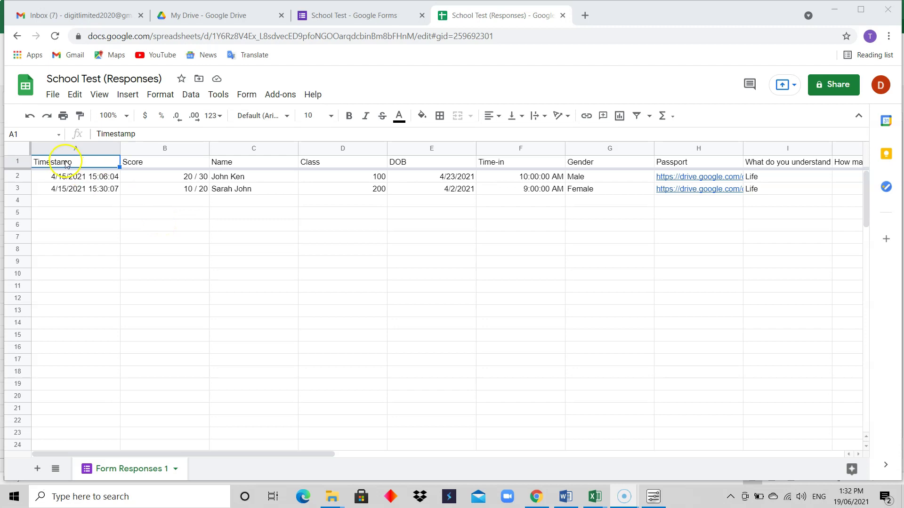
Step: Set the header row to bold 12-point Comfortaa, then select the response rows below
left_click(17, 163)
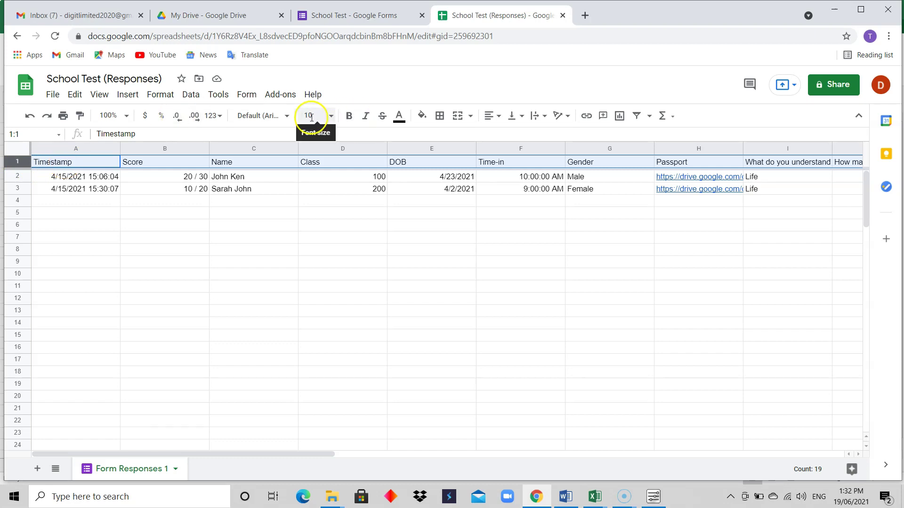
left_click(285, 115)
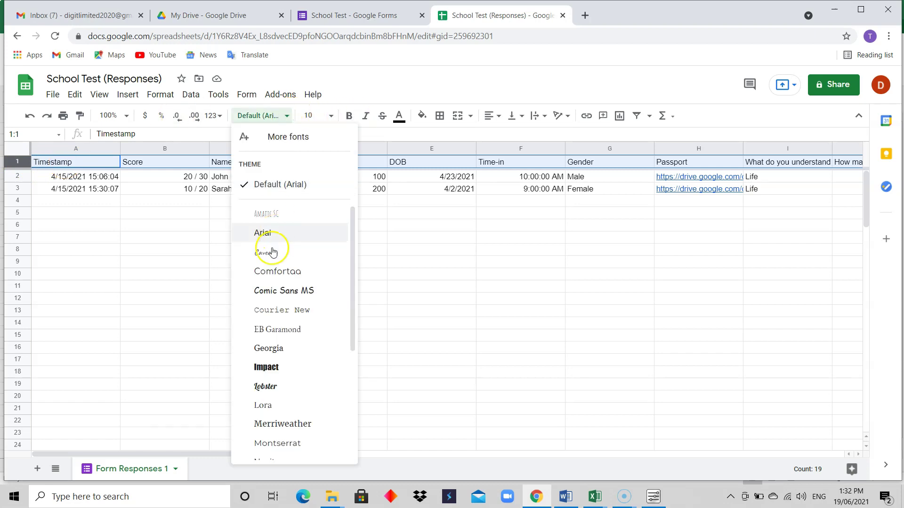
left_click(271, 271)
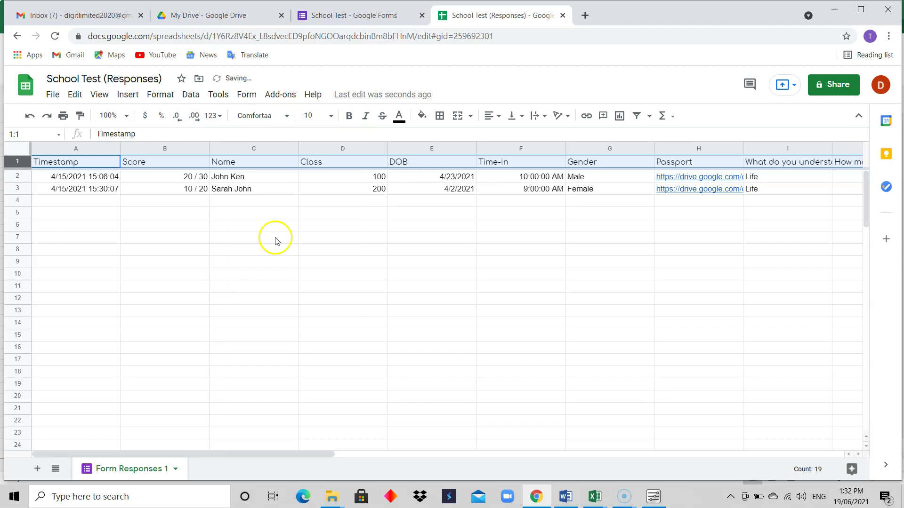
left_click(349, 123)
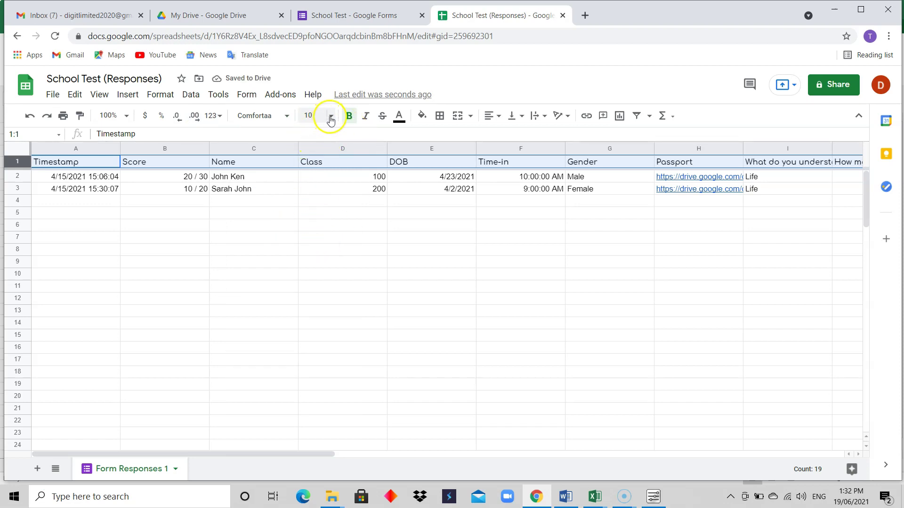
left_click(330, 116)
left_click(311, 250)
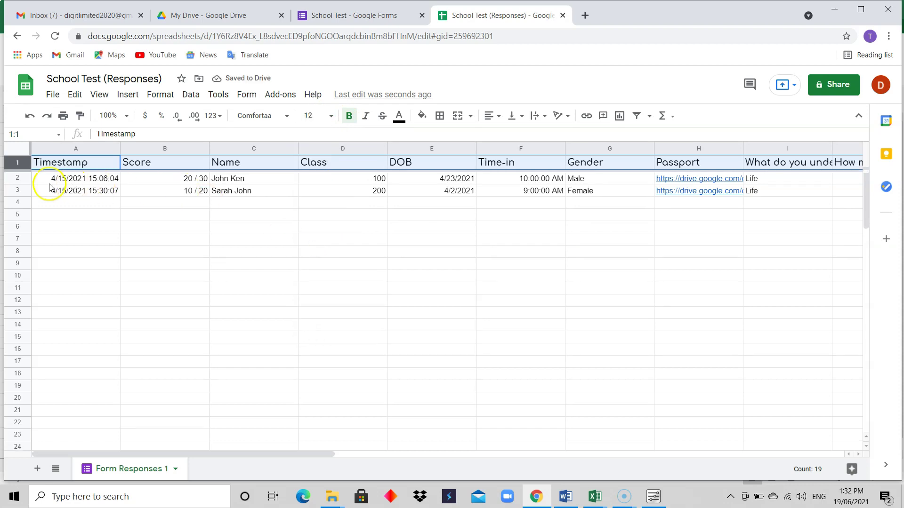
left_click(24, 178)
left_click_drag(24, 179, 82, 430)
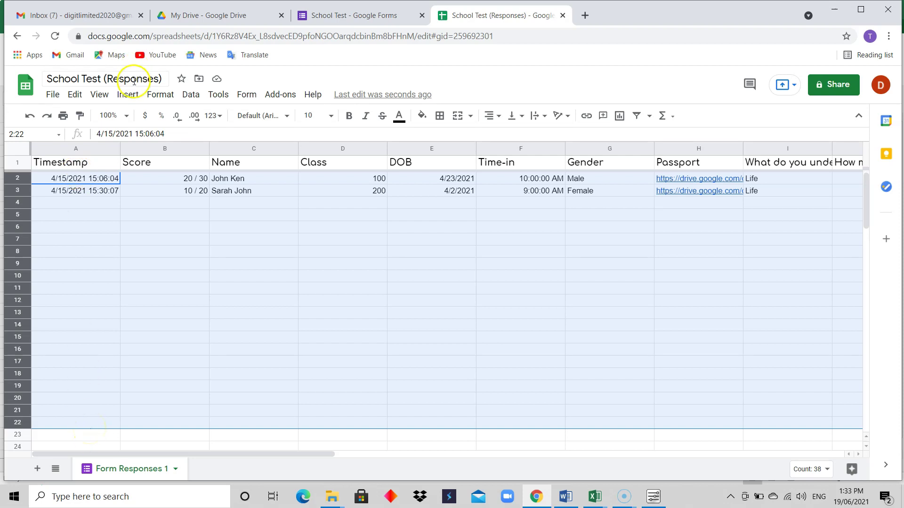
Step: Set the response rows to Comic Sans MS size 12, then widen column A
left_click(287, 115)
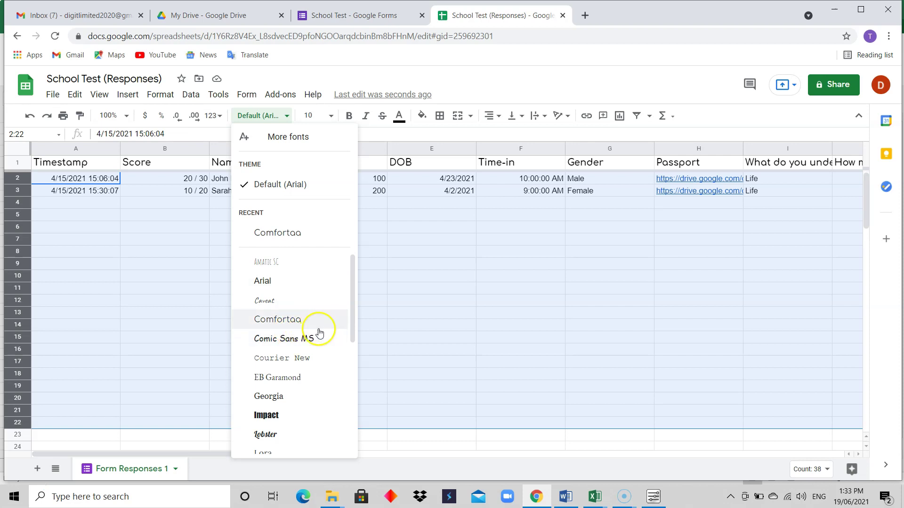
left_click(309, 346)
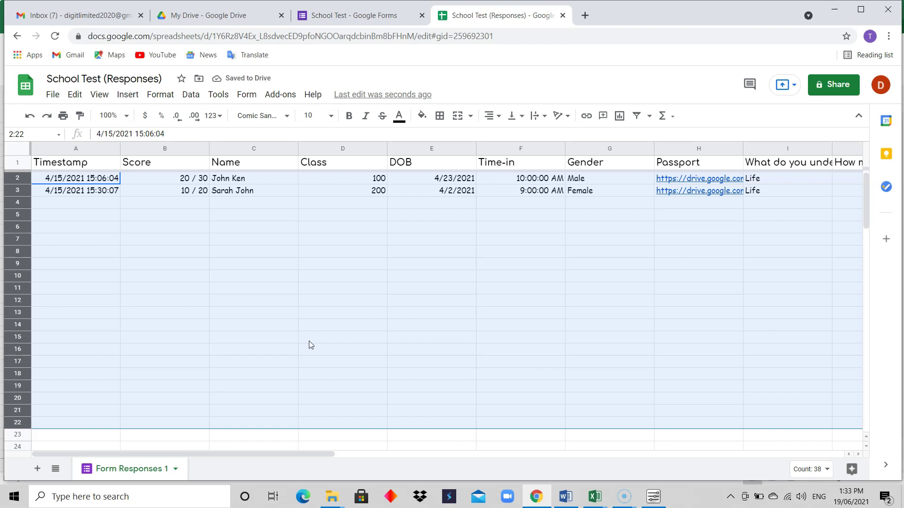
left_click(330, 117)
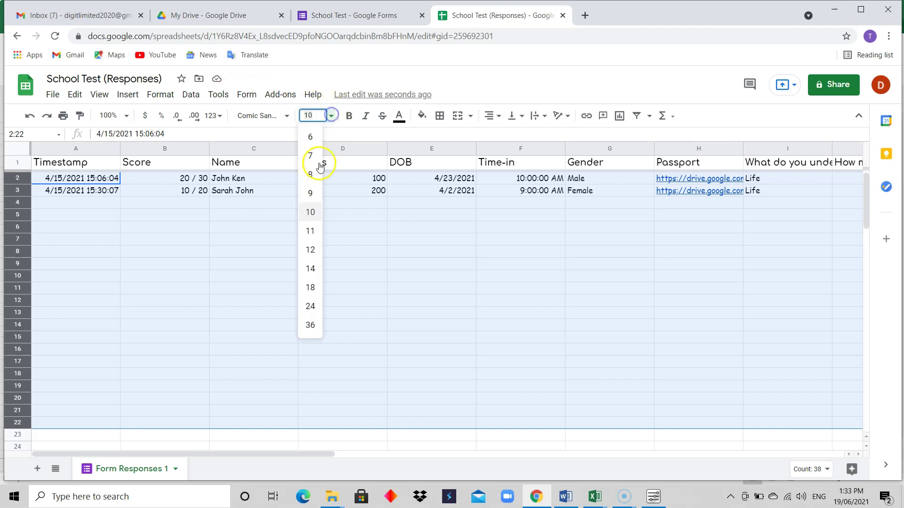
left_click(311, 249)
left_click(295, 235)
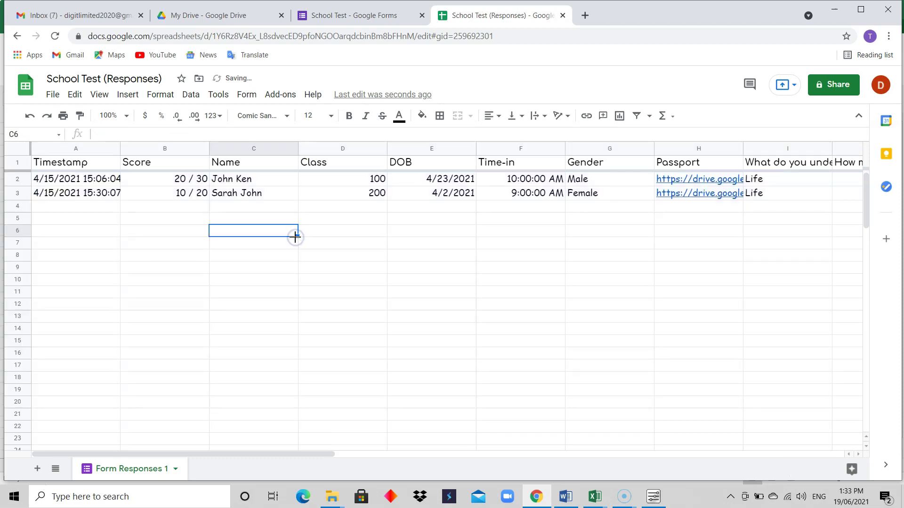
left_click_drag(120, 149, 130, 150)
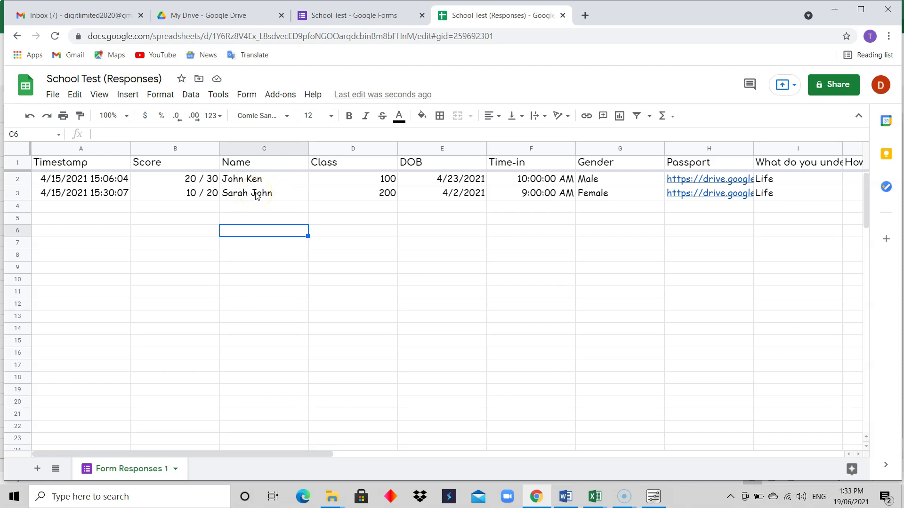
Step: Remove the stray word from the Name question title and preview the form
left_click(371, 19)
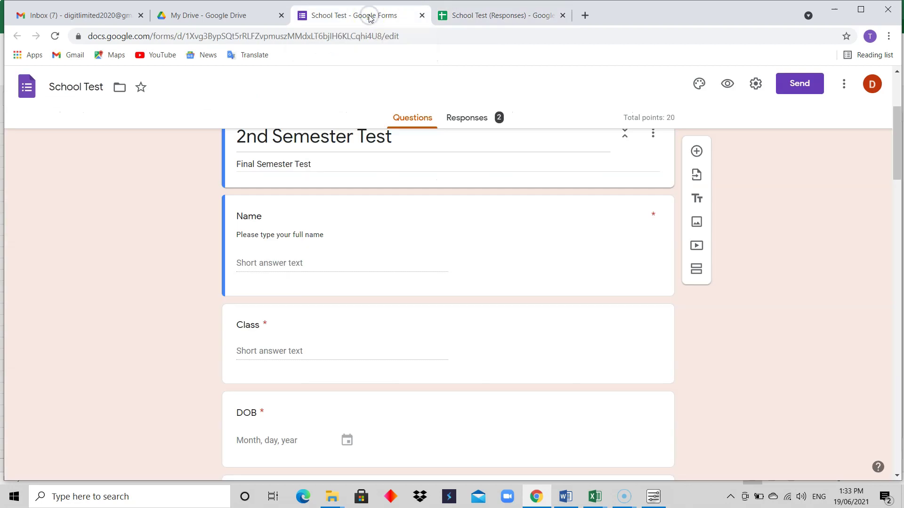
mouse_move(893, 162)
left_mouse_down()
mouse_move(895, 151)
mouse_move(896, 164)
left_mouse_up()
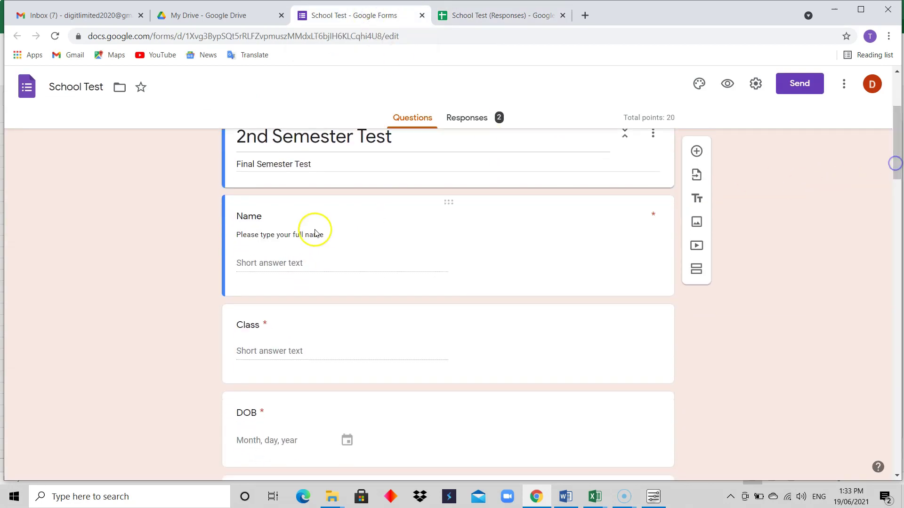
left_click(309, 258)
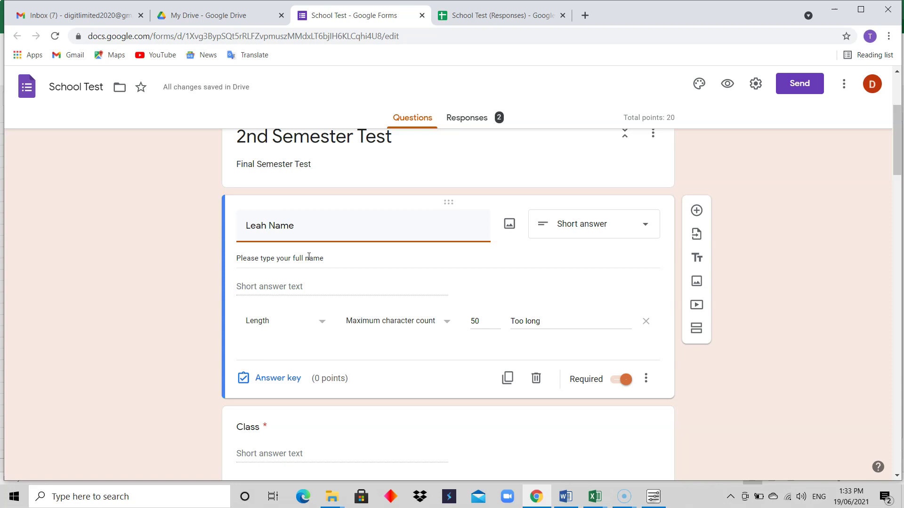
key("BackSpace")
key("BackSpace")
key("BackSpace")
key("BackSpace")
left_click(726, 85)
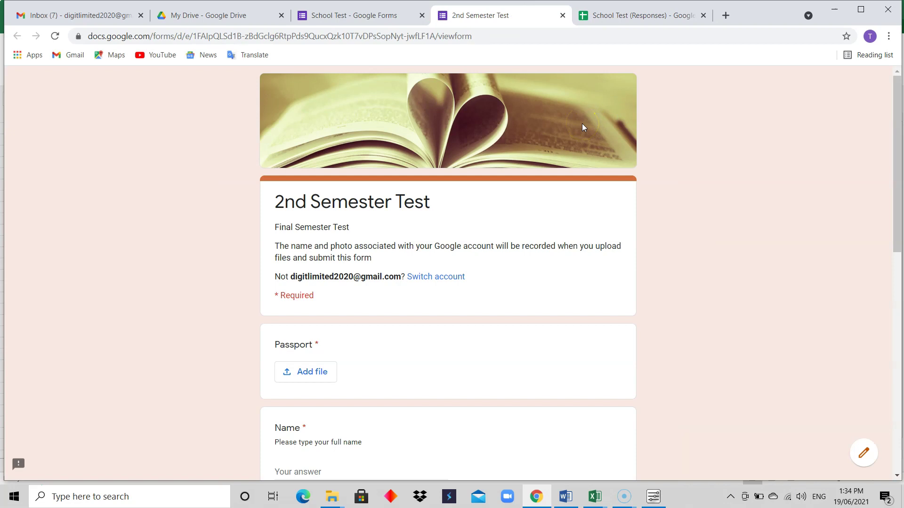
Step: Upload Profile Picture.jpg from the computer as the Passport answer, then move to the Name field
left_click_drag(894, 129, 894, 188)
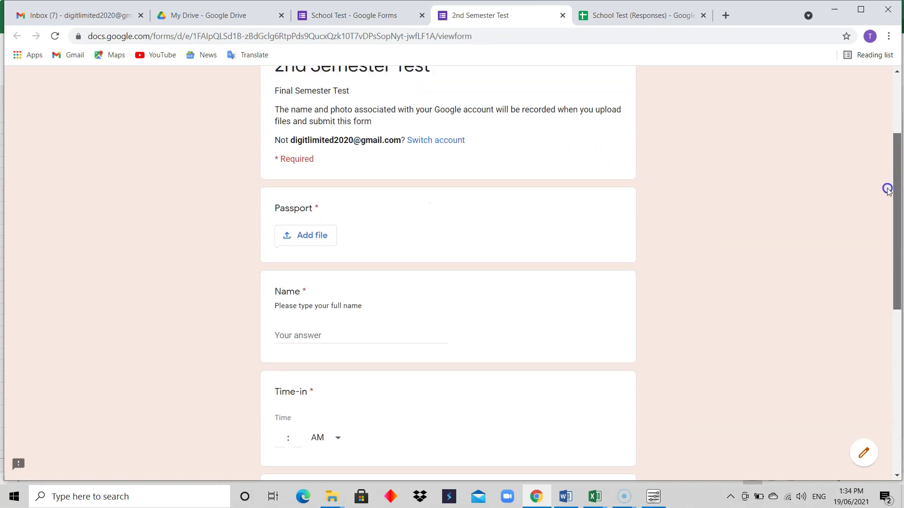
left_click(311, 235)
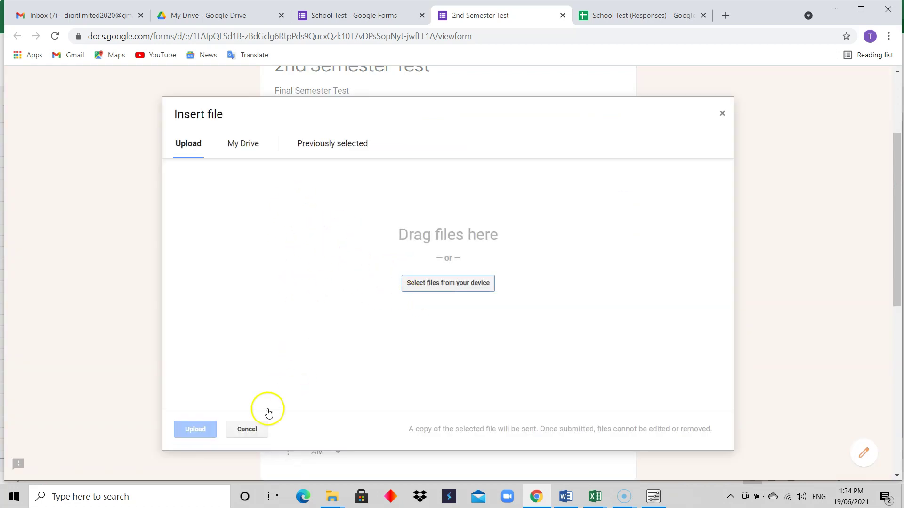
left_click(247, 429)
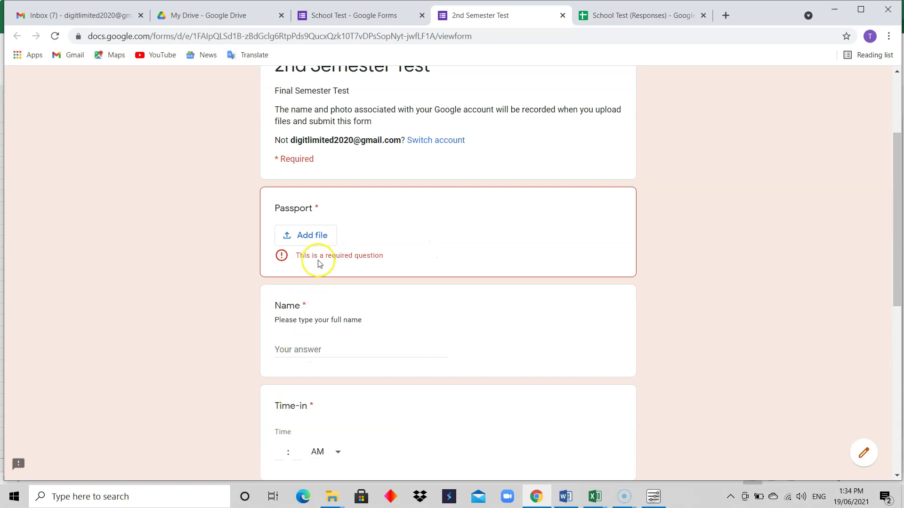
left_click(311, 234)
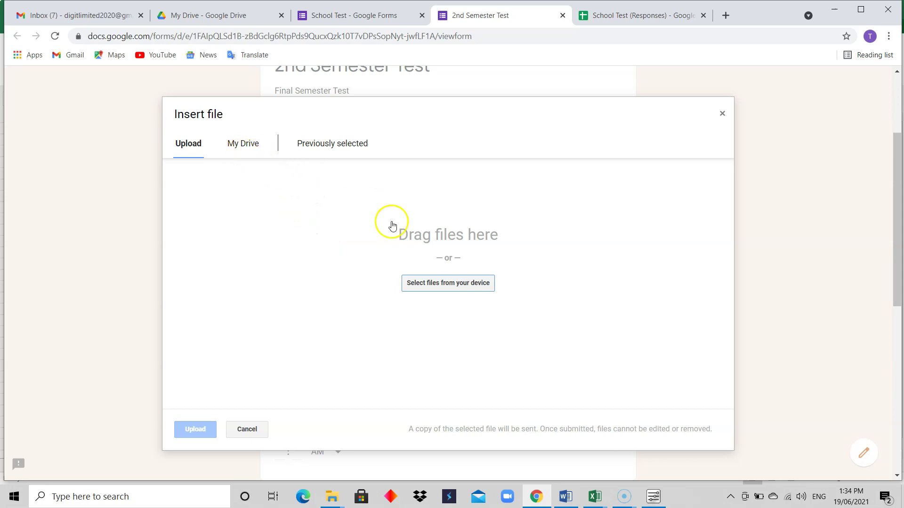
left_click(423, 283)
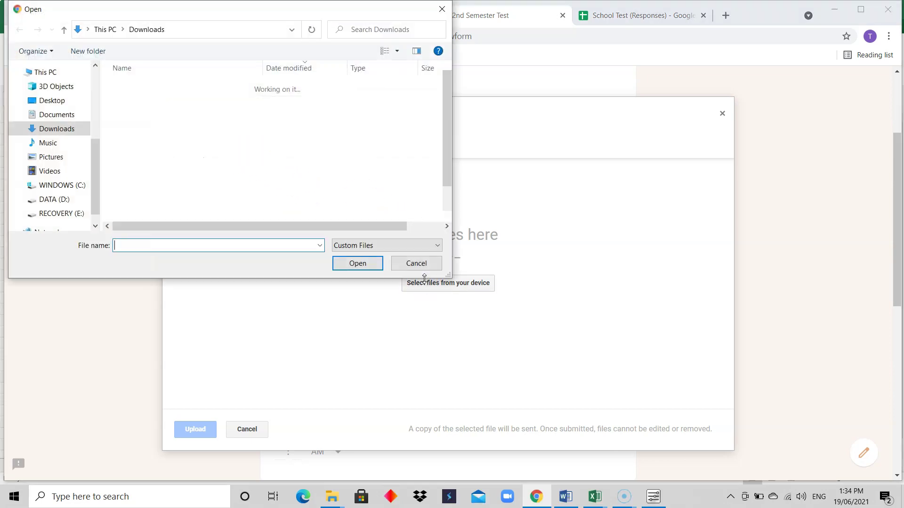
left_click(151, 100)
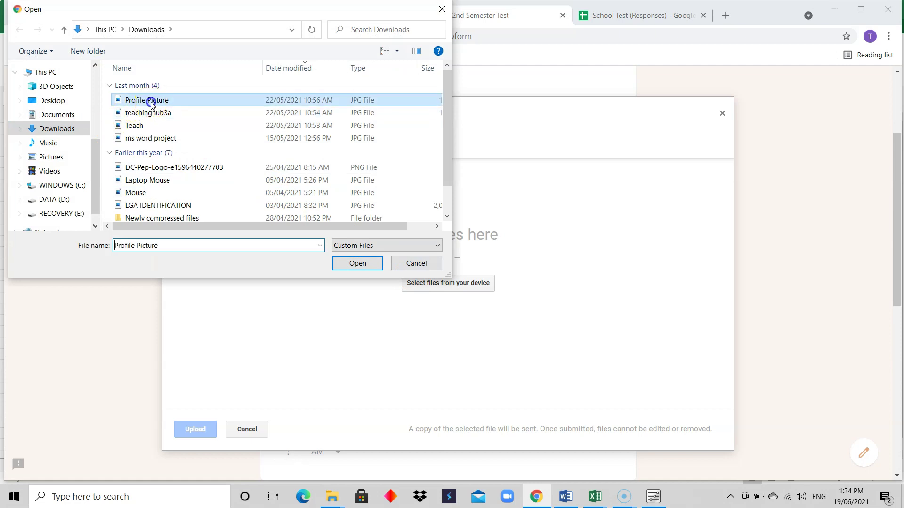
left_click(348, 264)
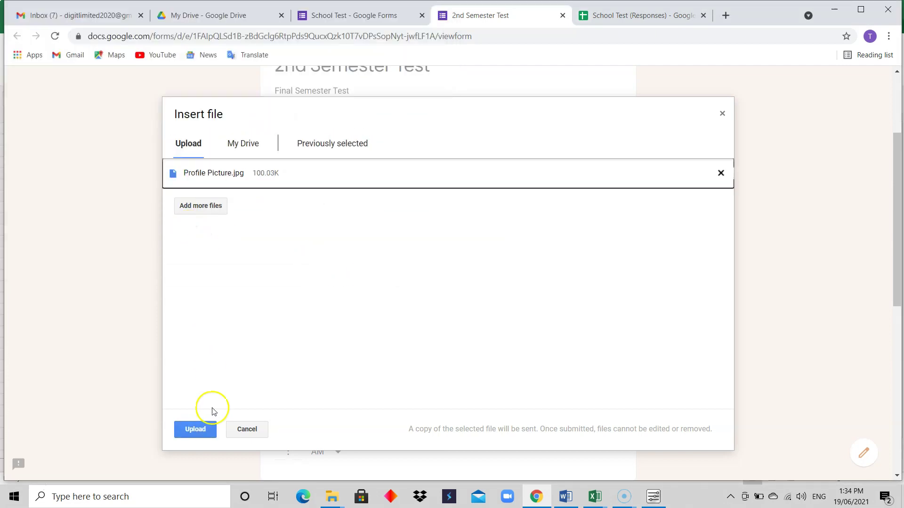
left_click(194, 430)
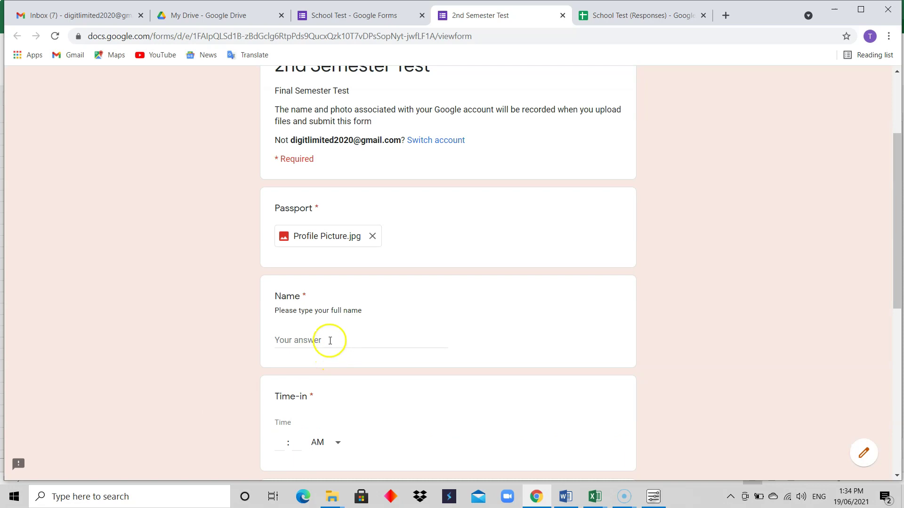
left_click(331, 337)
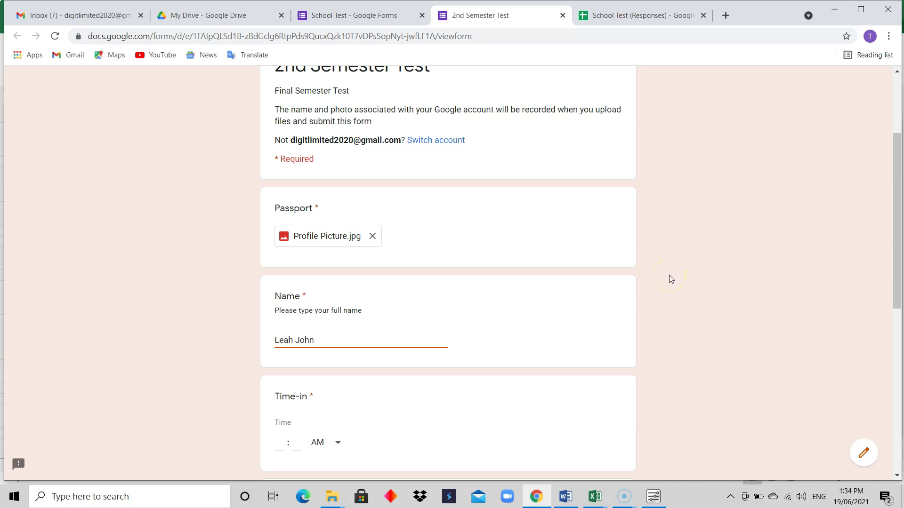
Step: Answer page one: time-in 10:30 AM, date of birth 25/06/2021, gender Female, class 100
left_click_drag(899, 205, 896, 265)
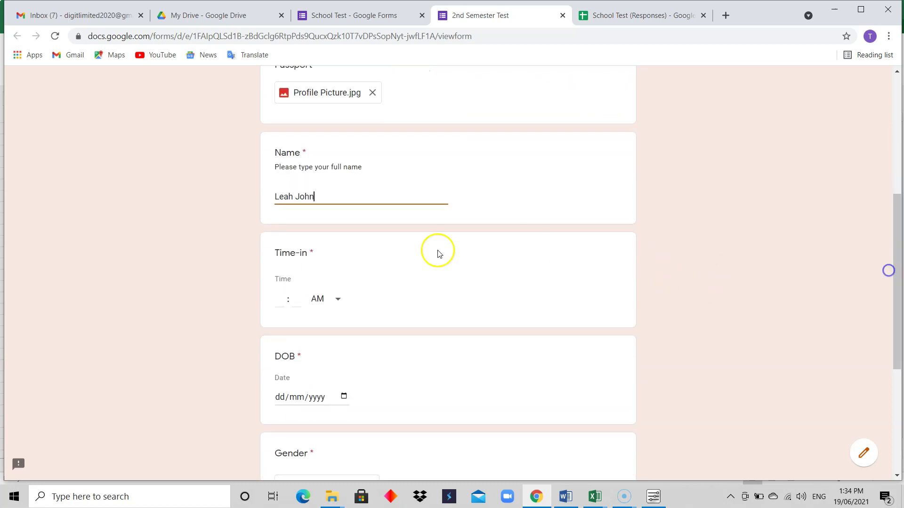
left_click(277, 300)
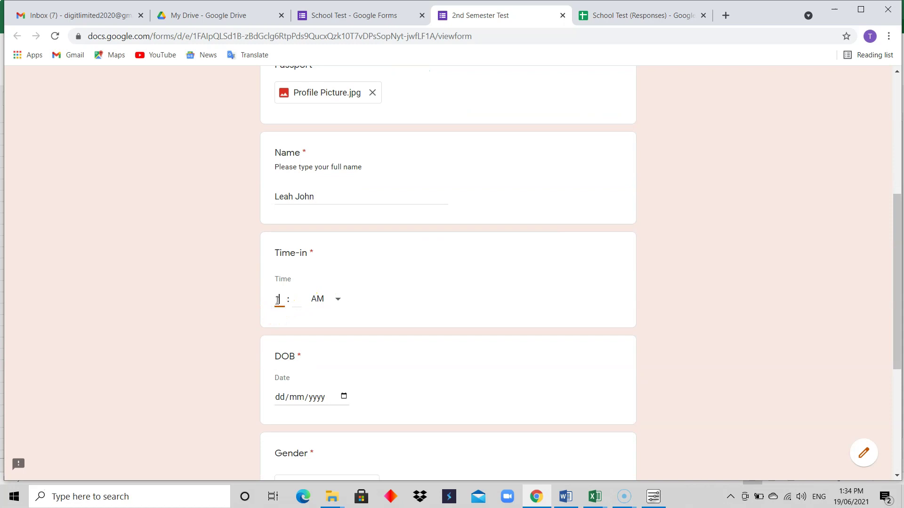
left_click(301, 299)
type("30")
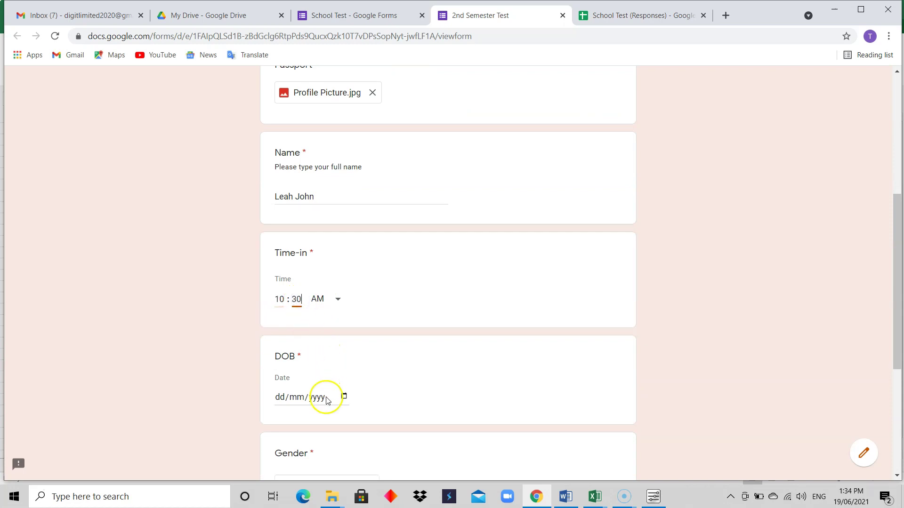
scroll(894, 250, "down", 2)
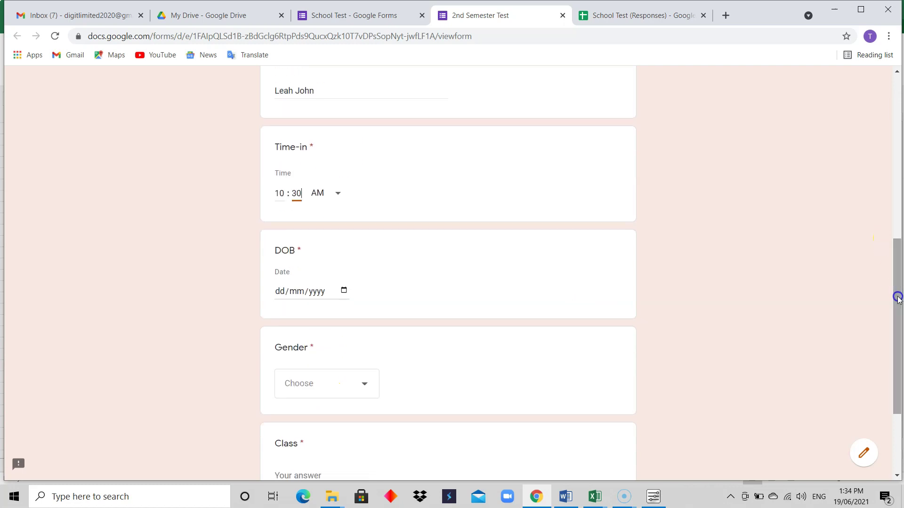
left_click(343, 290)
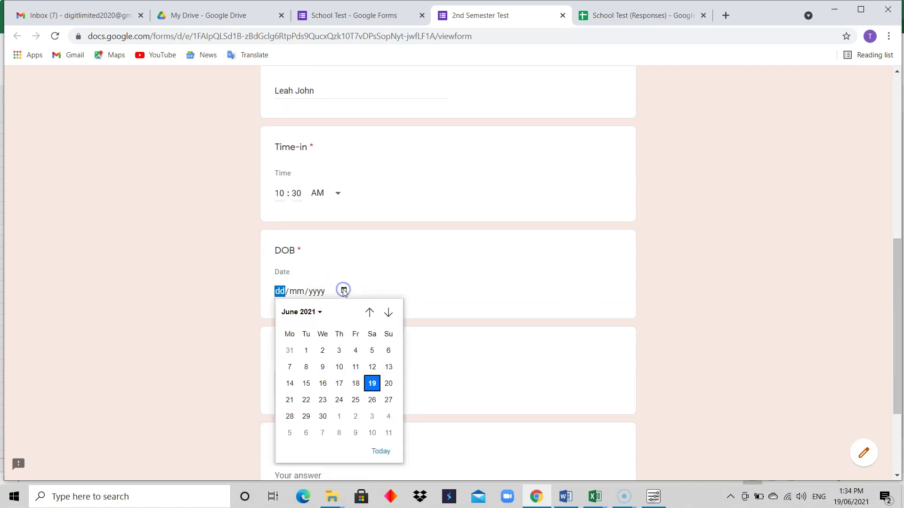
left_click(355, 404)
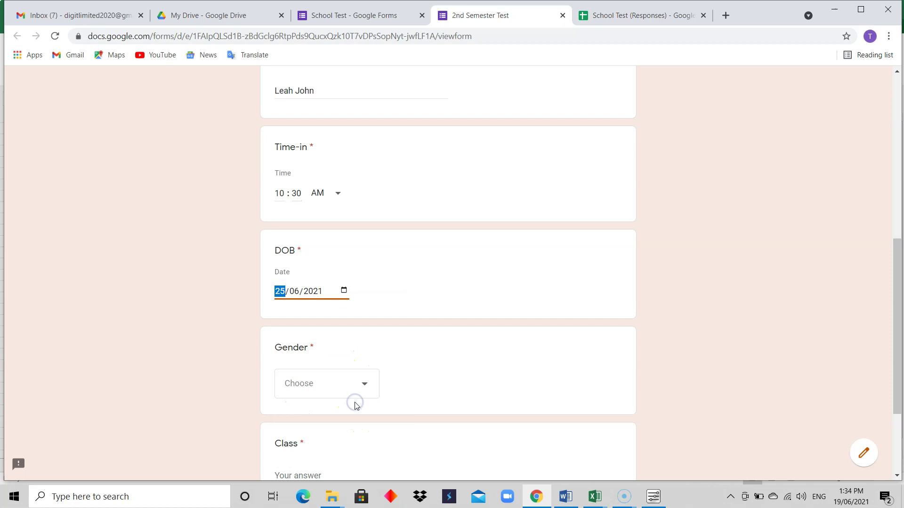
left_click_drag(894, 294, 896, 359)
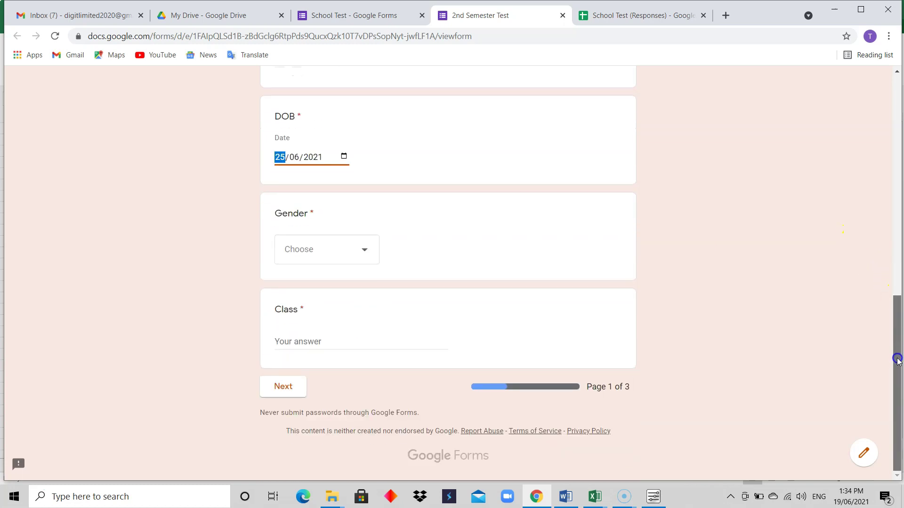
left_click(355, 256)
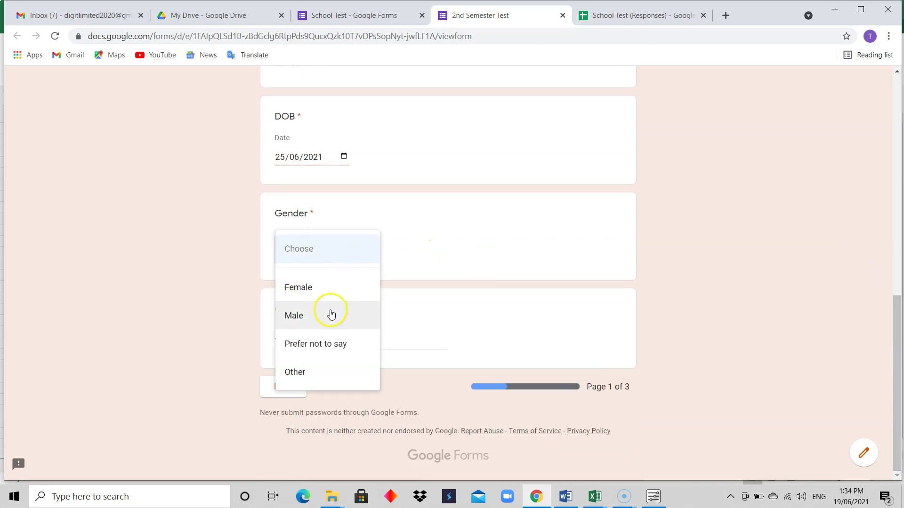
left_click(331, 290)
left_click(311, 342)
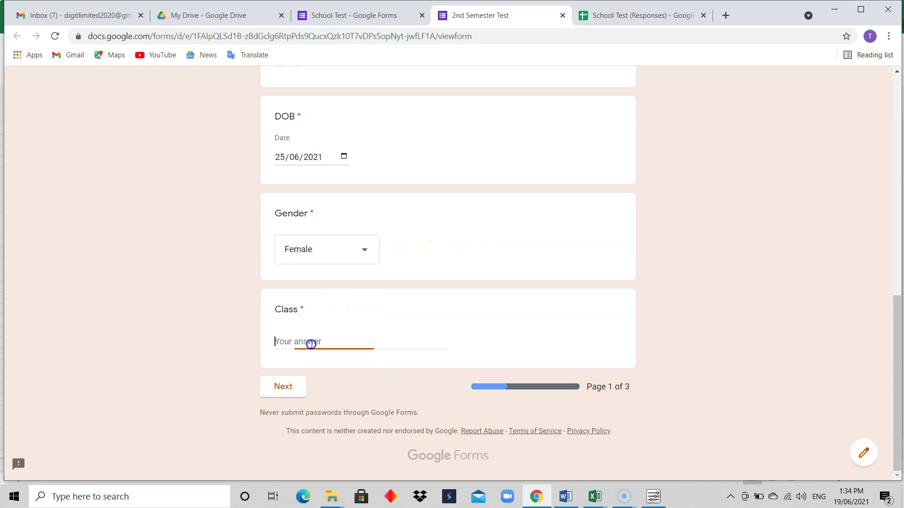
left_click(290, 386)
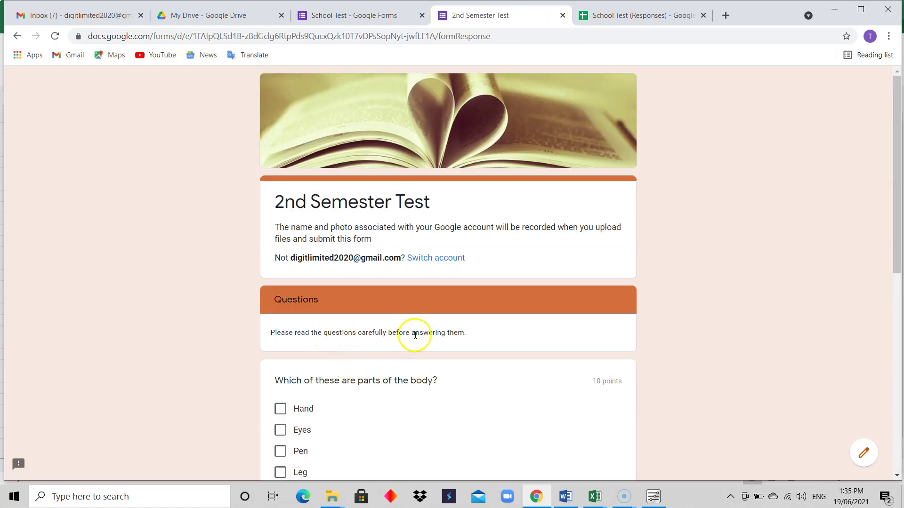
Step: Tick Pen, Leg and Ruler, choose 6 weeks, answer 'Life', and go to the next page
left_click_drag(897, 178, 887, 257)
left_click(301, 313)
left_click(302, 293)
left_click(303, 335)
left_click_drag(893, 252, 887, 370)
left_click(292, 221)
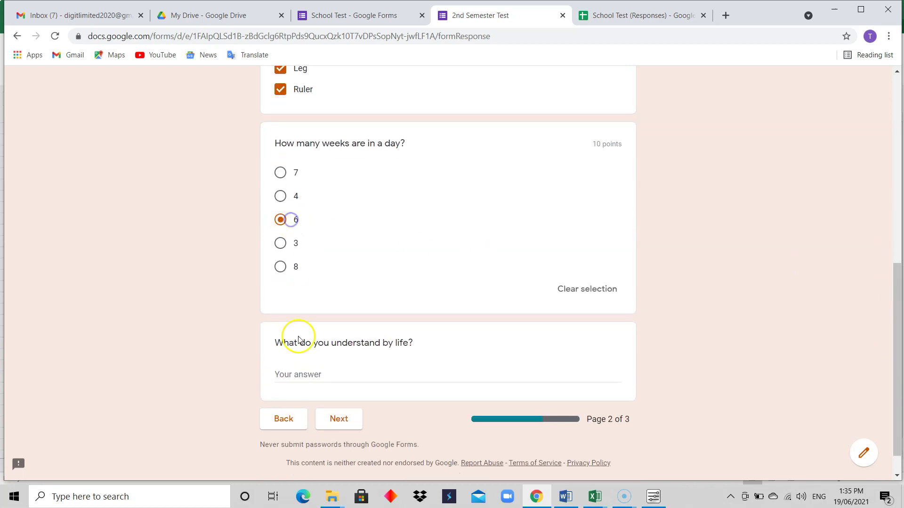
left_click(313, 373)
type("Life")
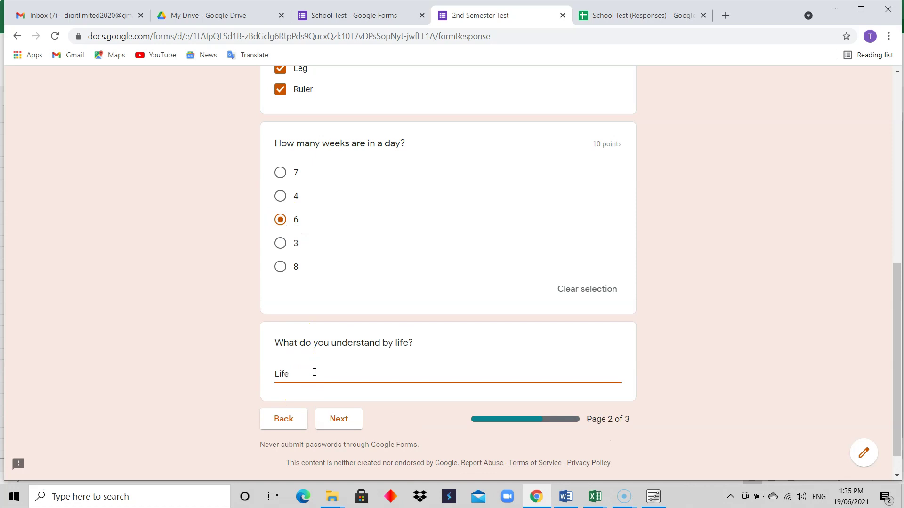
left_click(339, 419)
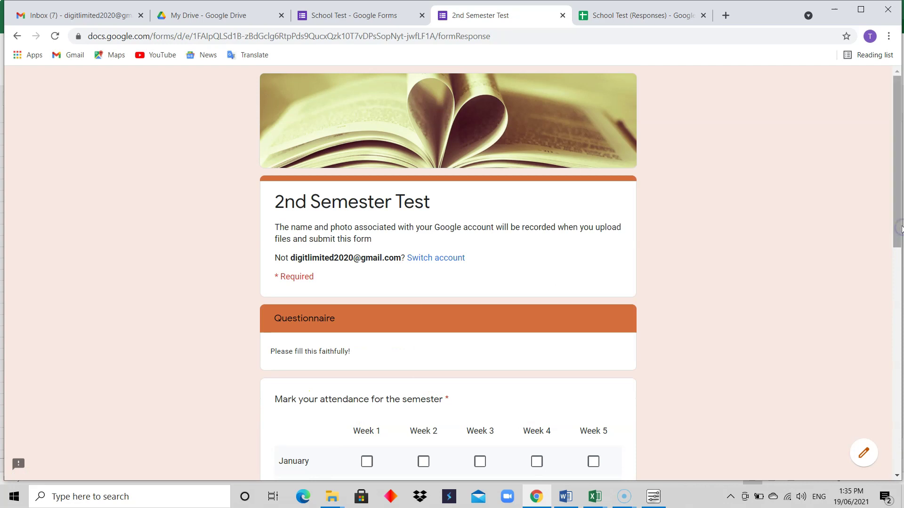
Step: Mark attendance for January Week 1, February Weeks 2–3, March Week 4 and April Week 3
left_click_drag(899, 228, 893, 270)
left_click(367, 354)
left_click(424, 387)
left_click(480, 387)
left_click(540, 420)
left_click(480, 453)
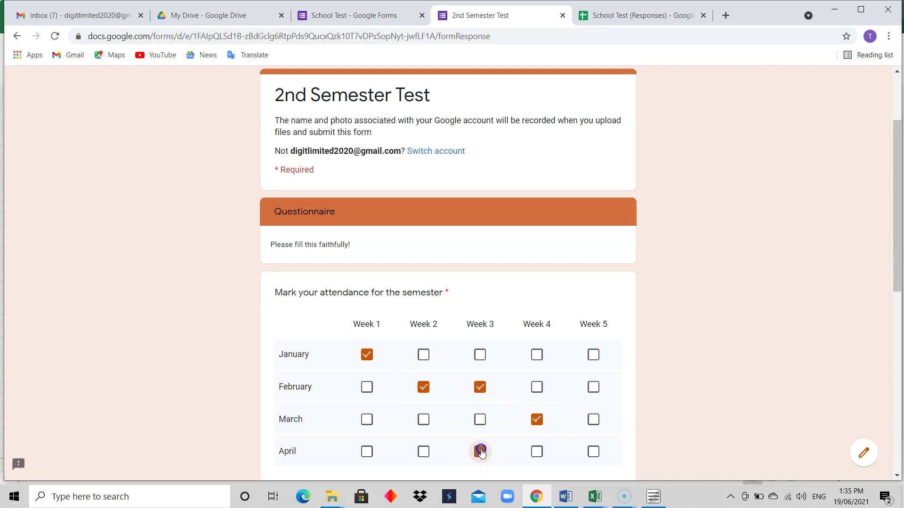
Step: Rate Attendance Fail, Daily Study Pass, Research Fail, instructor 1, and submit the response
left_click_drag(893, 283, 893, 349)
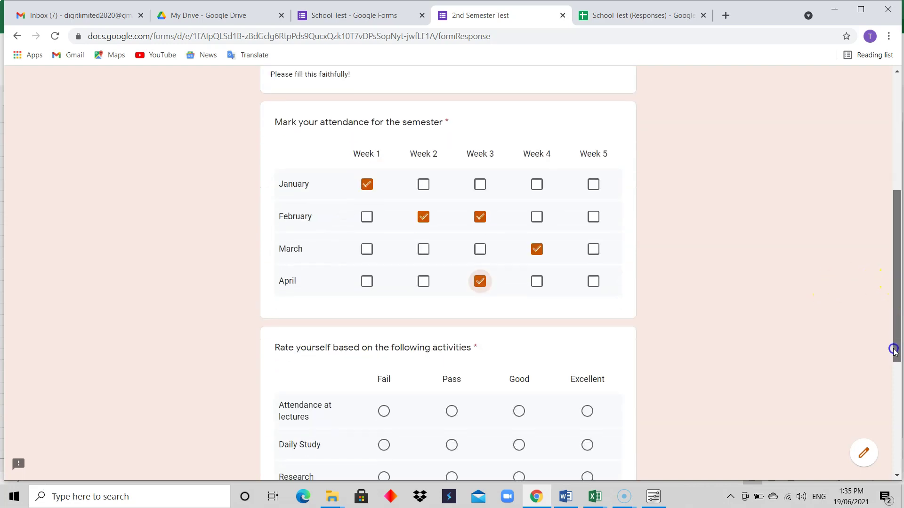
left_click_drag(892, 224, 890, 307)
left_click(384, 215)
left_click(452, 248)
left_click(390, 283)
left_click(378, 407)
left_click(346, 457)
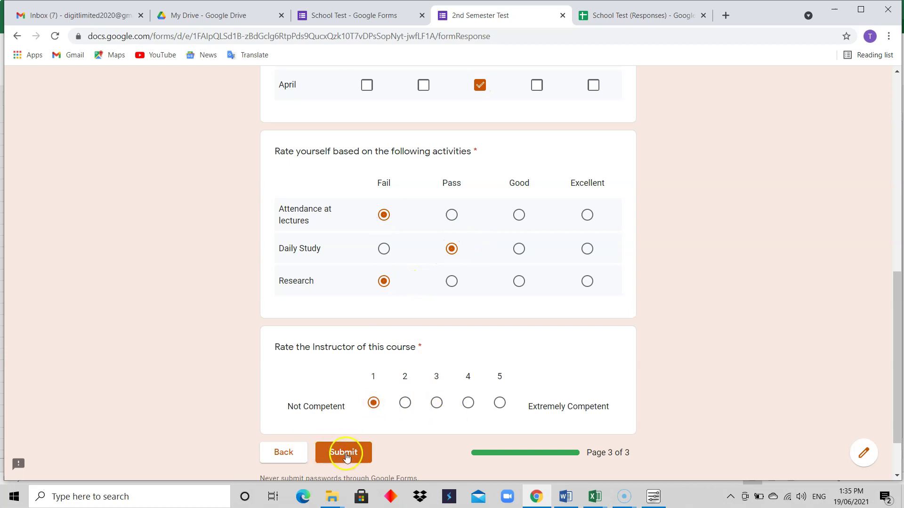
left_click(349, 456)
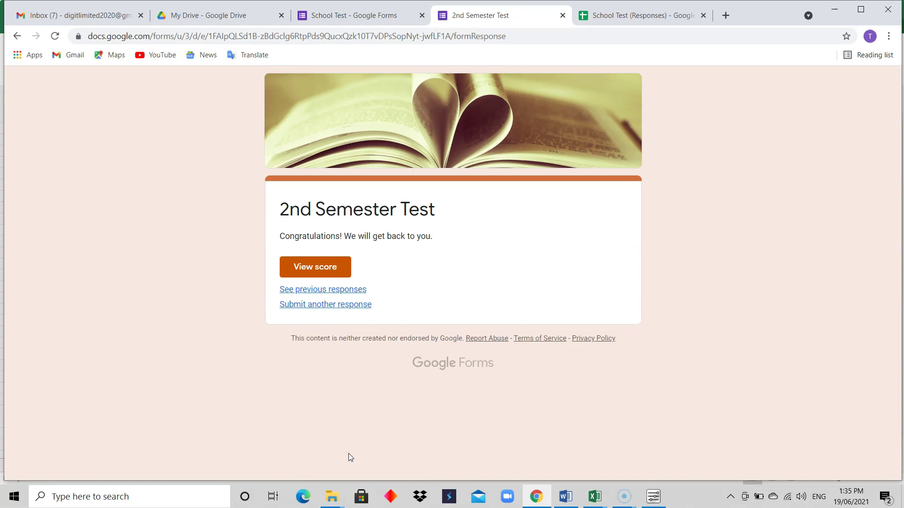
Step: Switch to the School Test (Responses) spreadsheet to view the new response in row 4
left_click(645, 16)
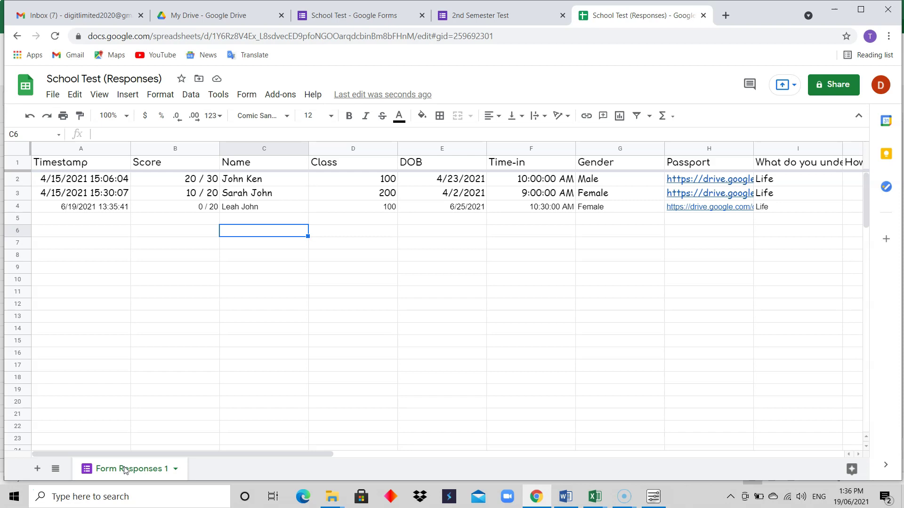
left_click(81, 179)
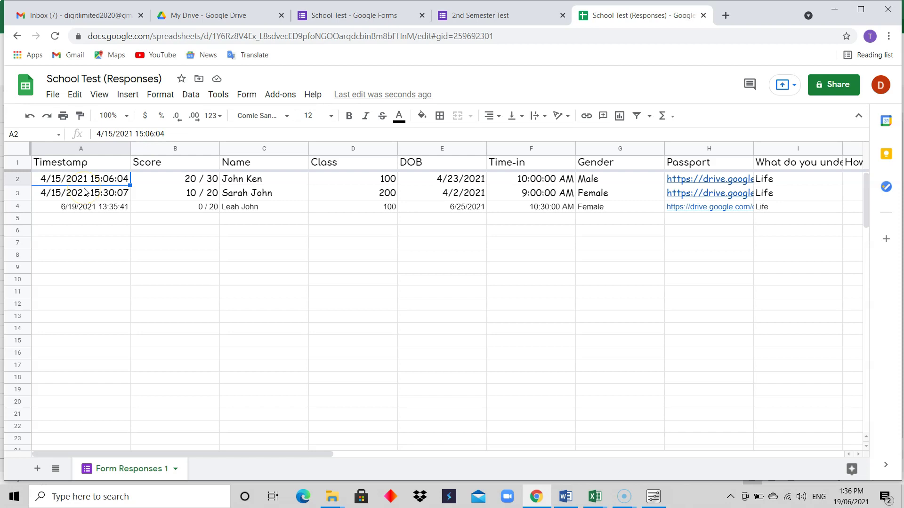
left_click(87, 182)
left_click_drag(314, 453, 296, 471)
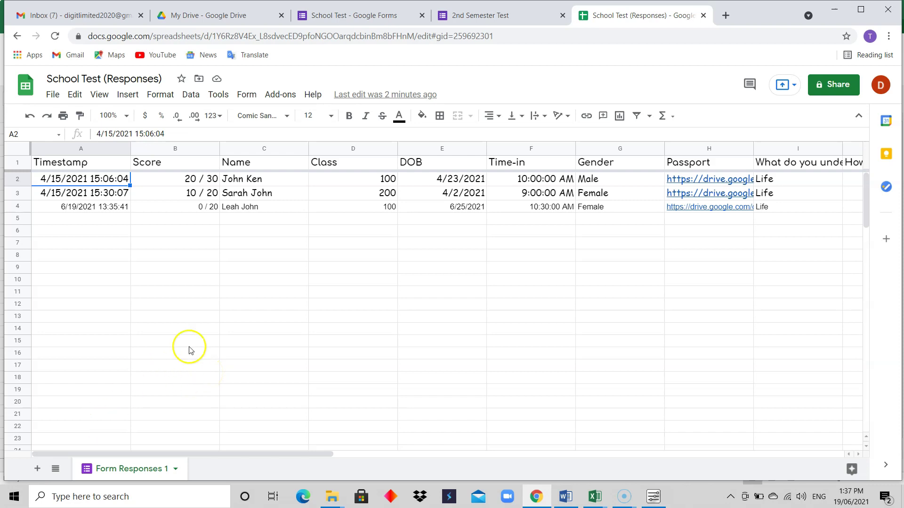
Step: Undo the custom column widths, font size, Comfortaa/Comic Sans fonts and bold header formatting
left_click(30, 117)
left_click(29, 117)
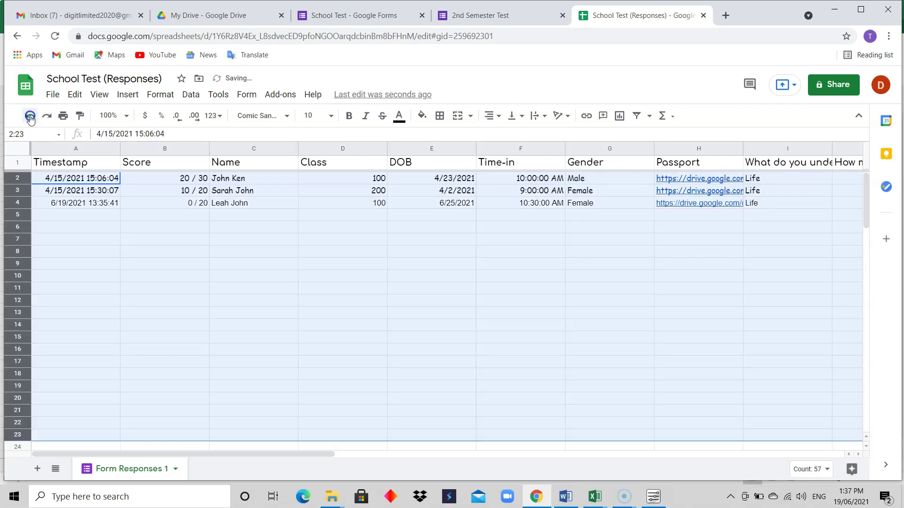
left_click(30, 117)
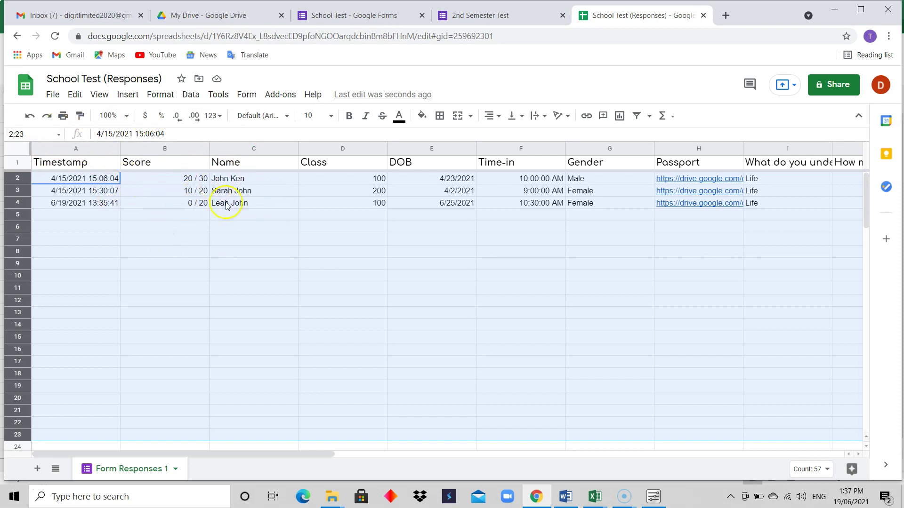
left_click(29, 115)
left_click(30, 116)
left_click(30, 116)
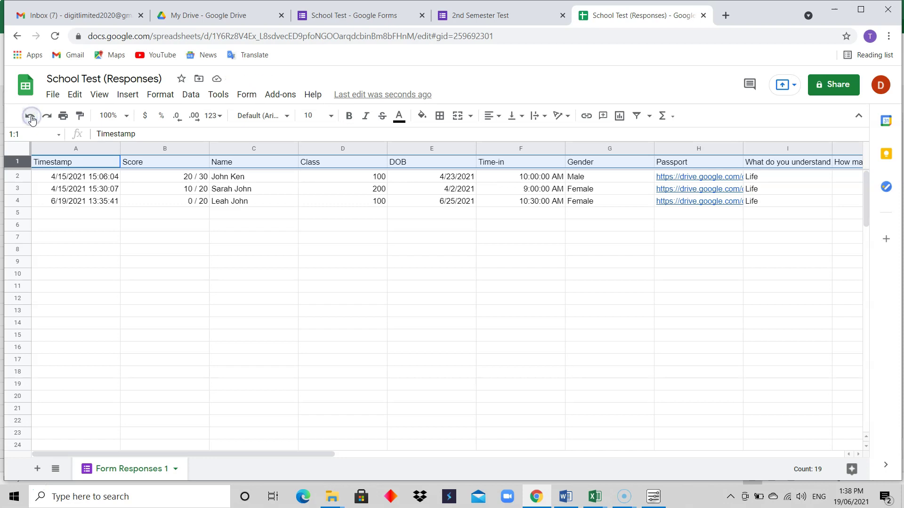
left_click(148, 276)
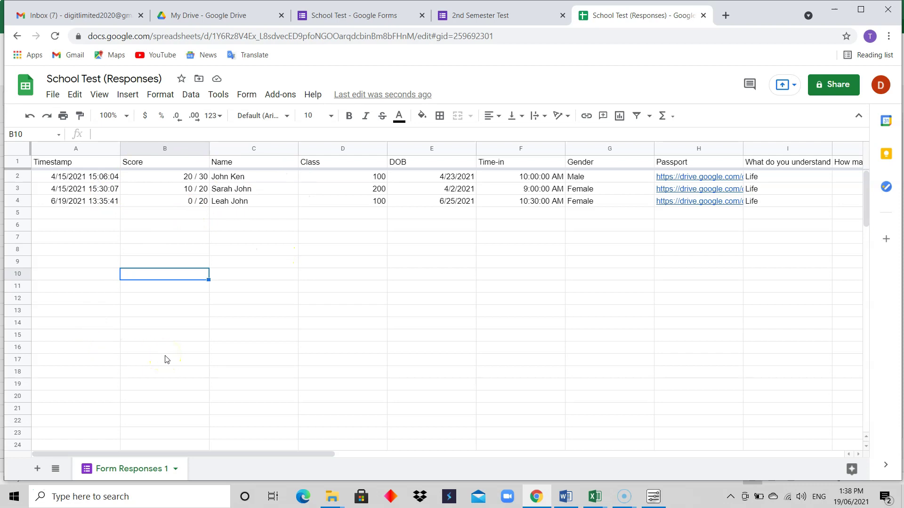
Step: Add a new blank sheet and rename the Form Responses 1 sheet to 'Test'
left_click(37, 470)
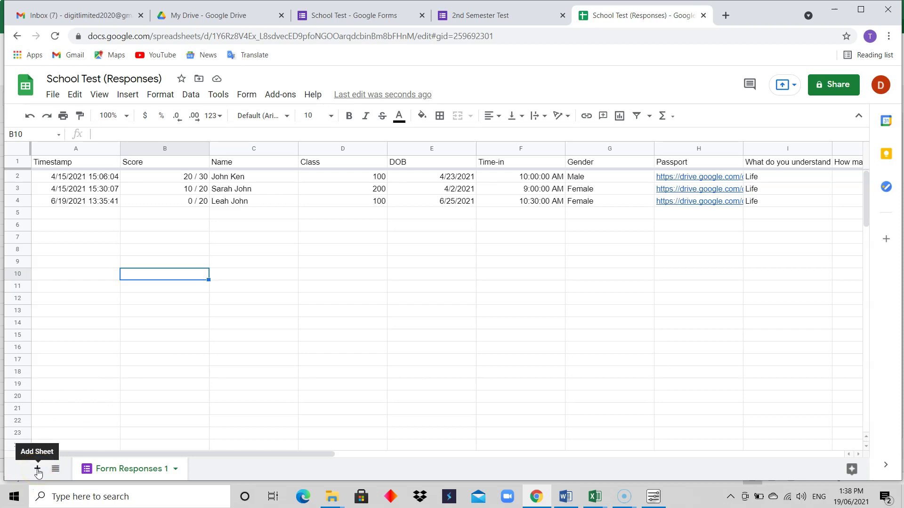
left_click(38, 469)
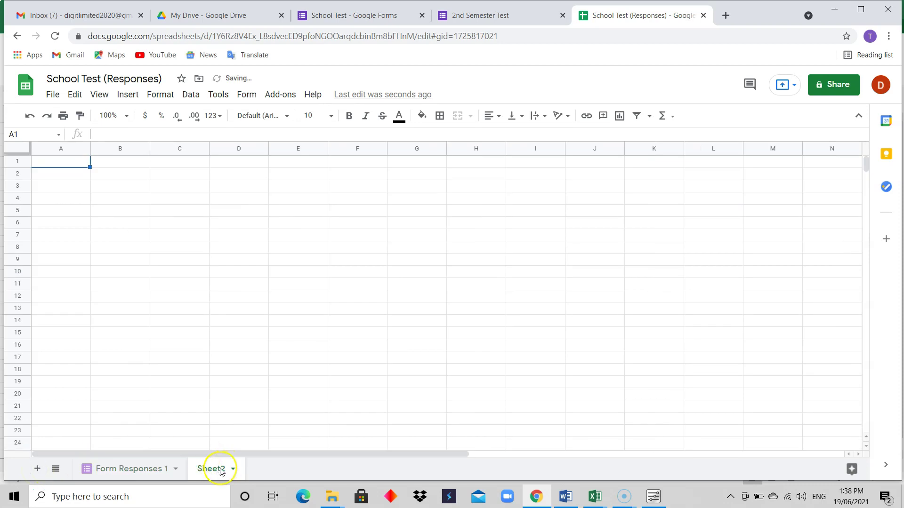
left_click(130, 466)
right_click(131, 468)
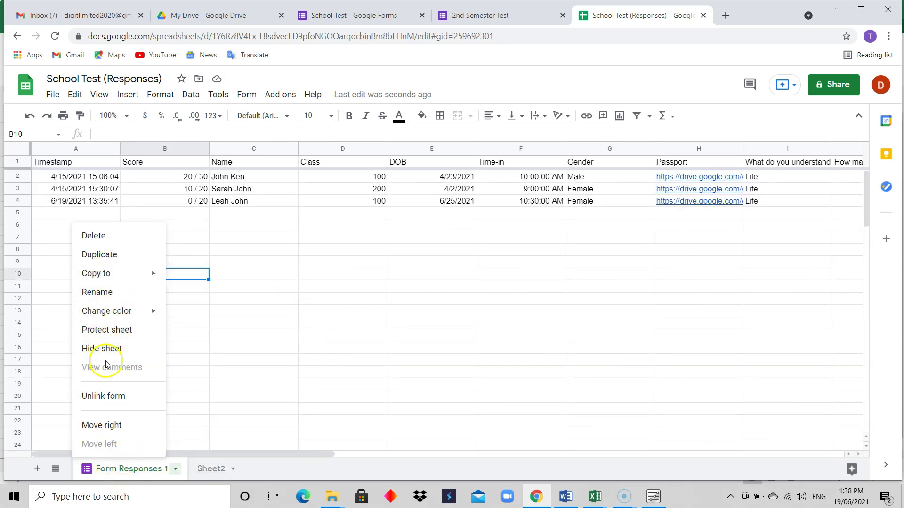
left_click(108, 293)
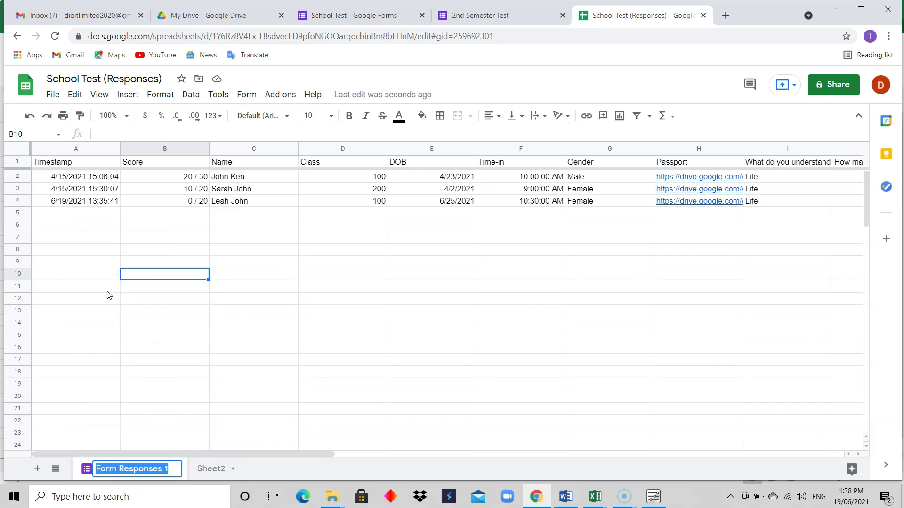
type("Form")
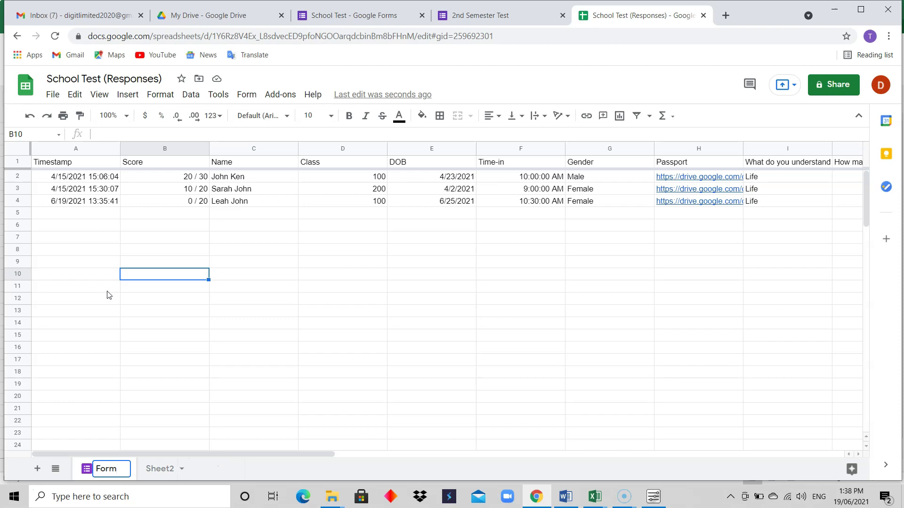
key("BackSpace")
key("BackSpace")
key("BackSpace")
key("BackSpace")
type("Test")
Step: Rename Sheet2 to 'TestEdited'
right_click(161, 471)
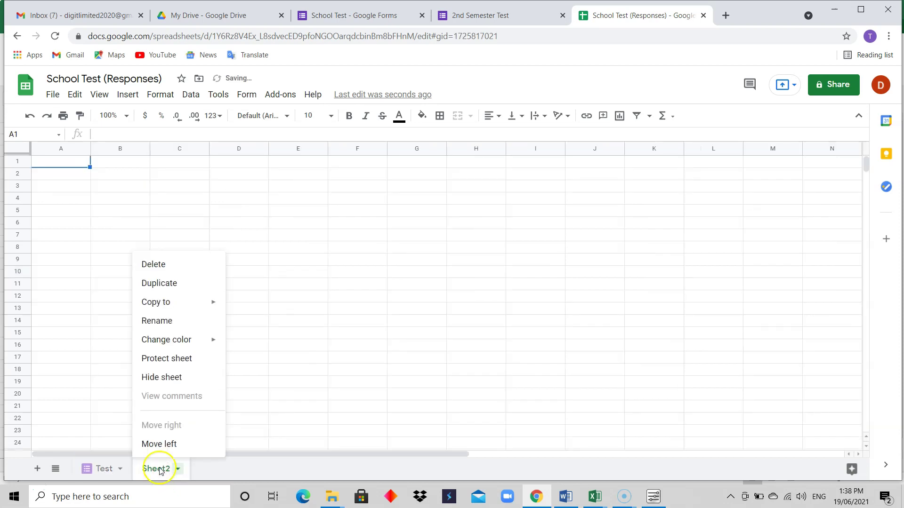
left_click(163, 325)
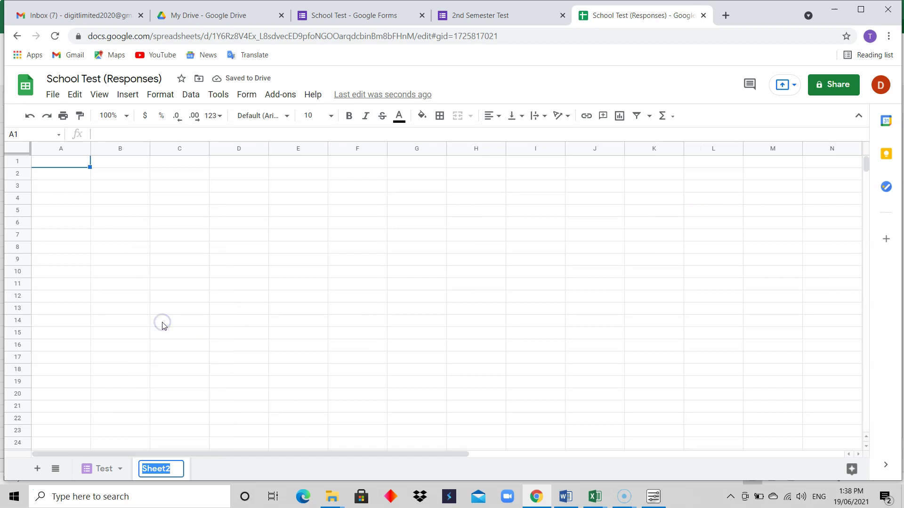
type("Test")
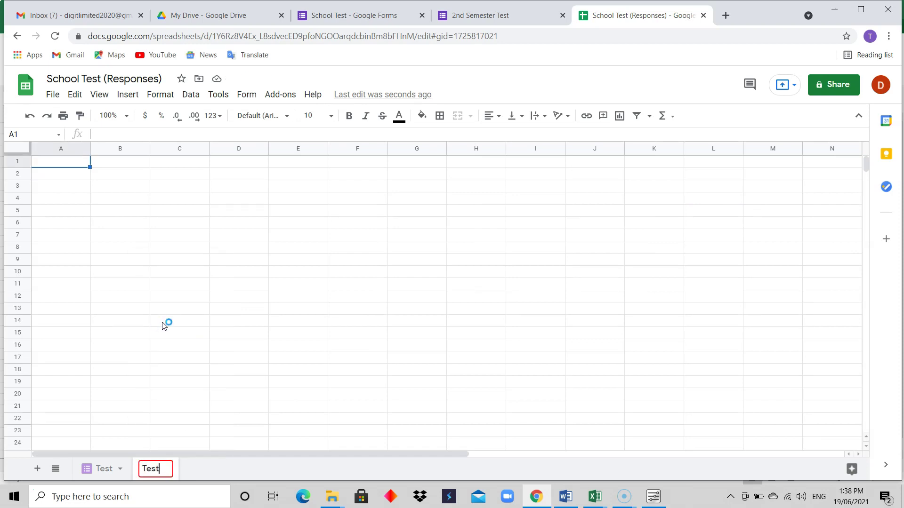
type("2")
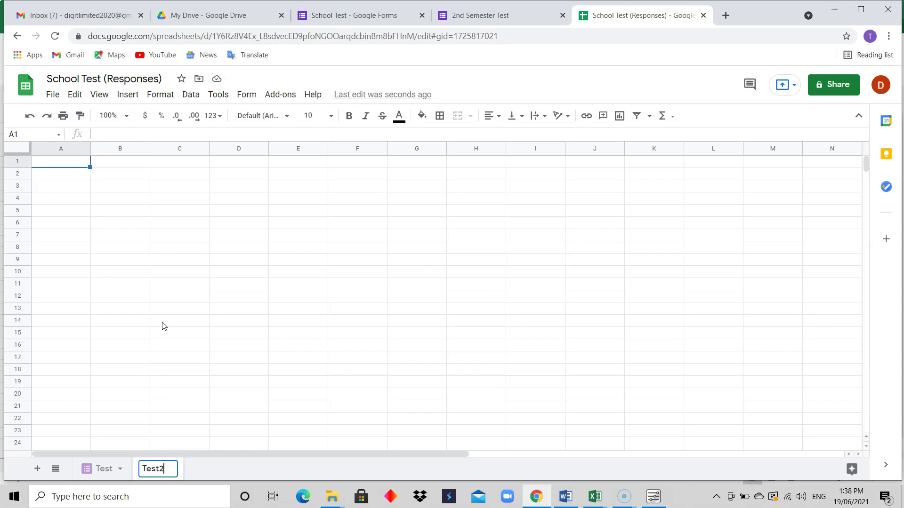
key("BackSpace")
type("Edited")
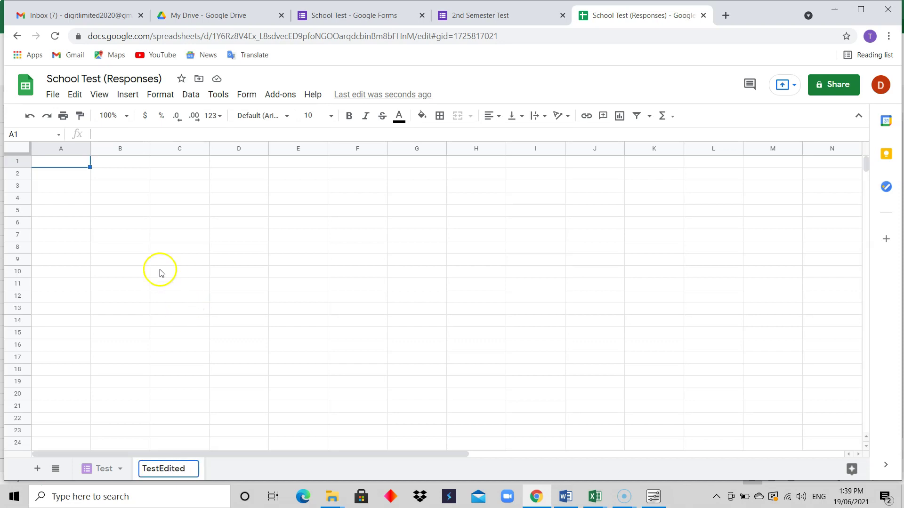
left_click(157, 267)
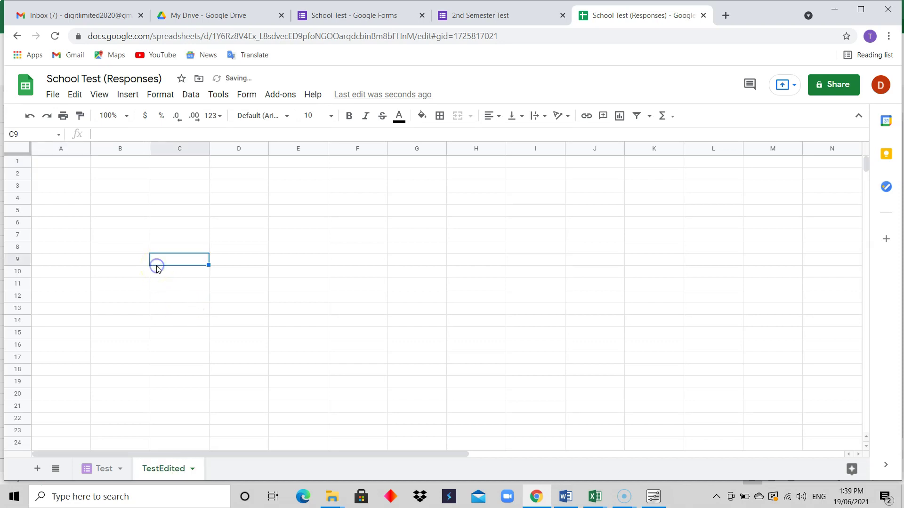
left_click(104, 468)
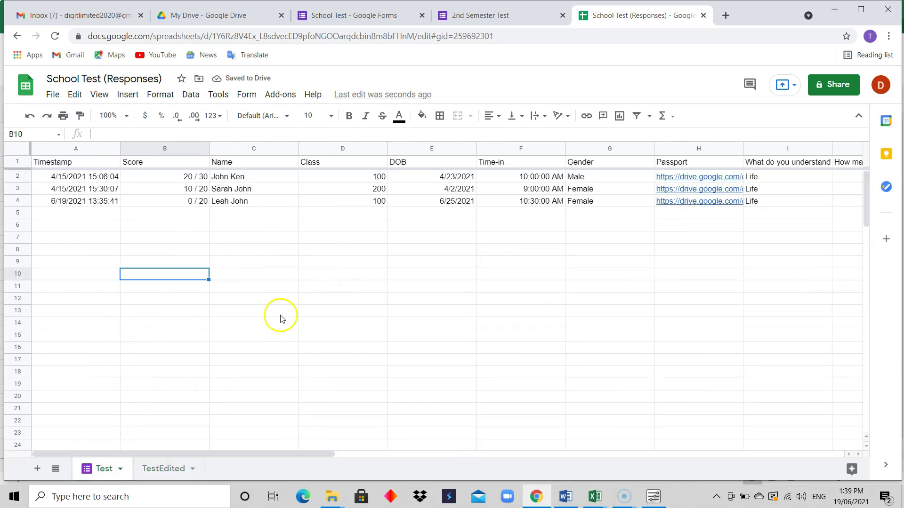
left_click(162, 468)
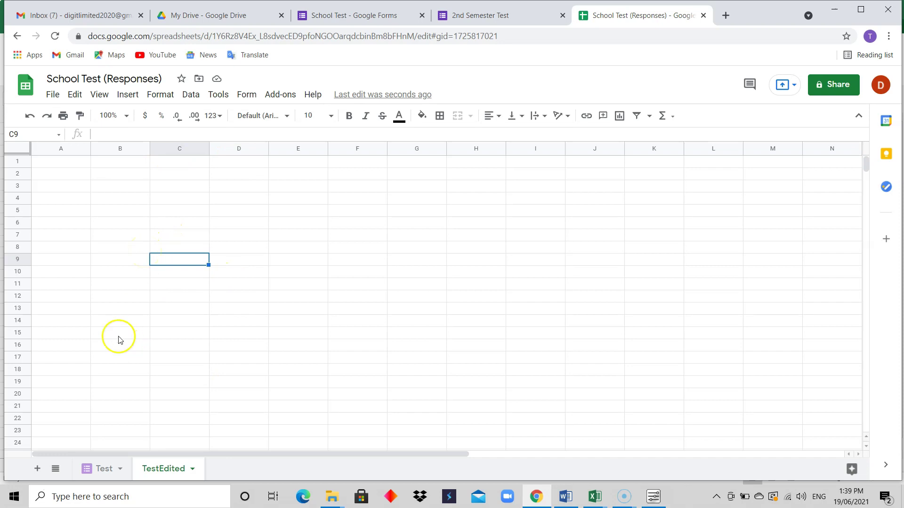
left_click(99, 468)
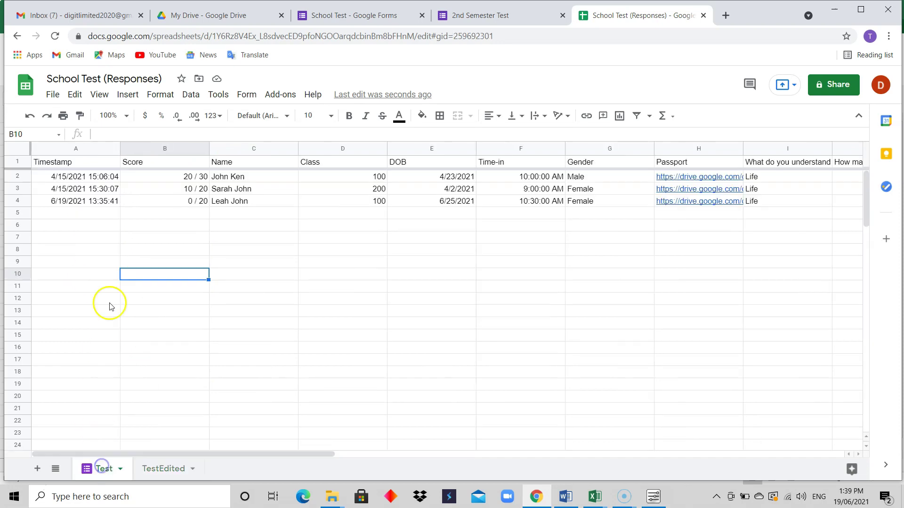
left_click(149, 469)
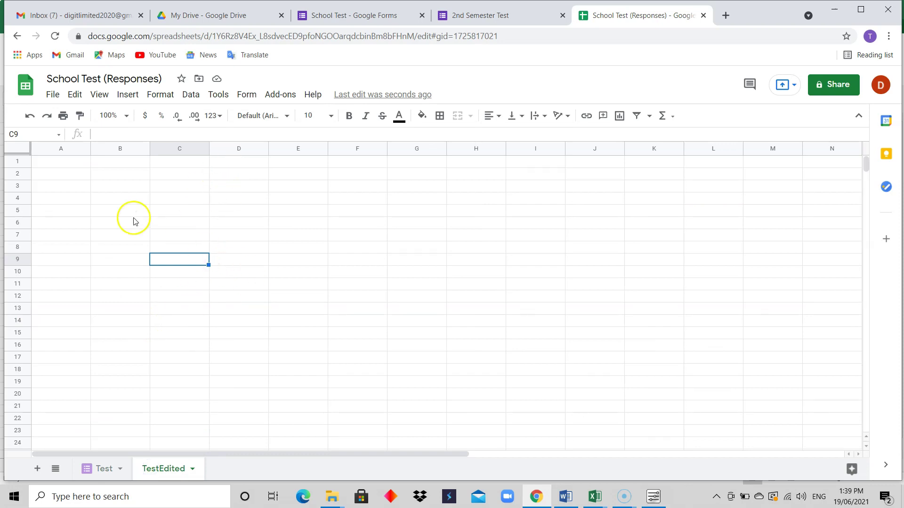
left_click(106, 468)
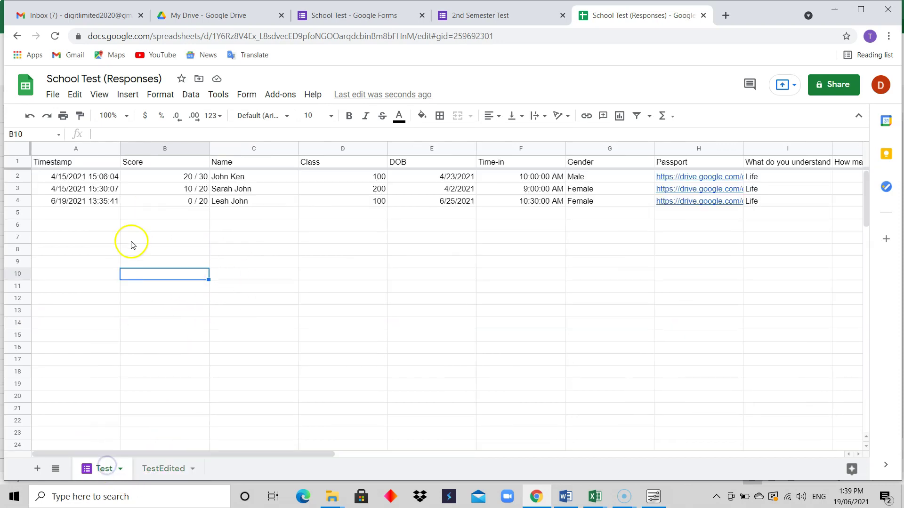
left_click(160, 469)
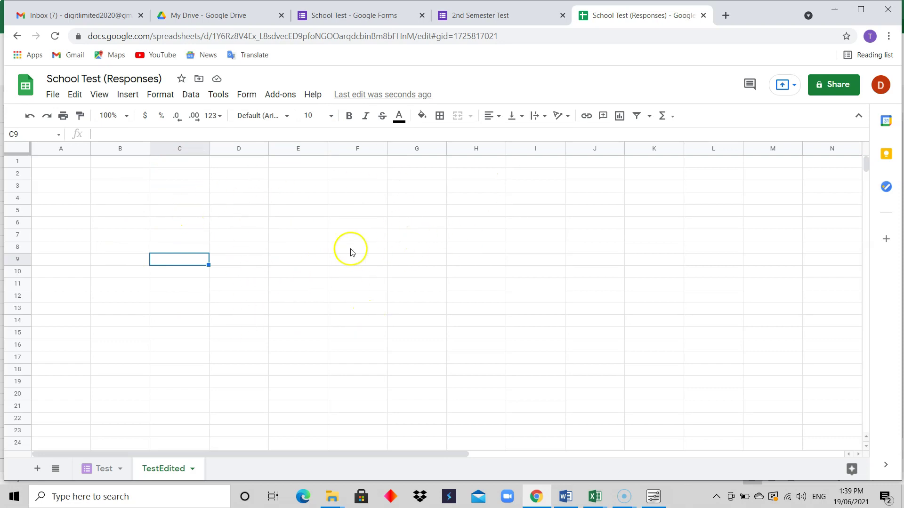
left_click(104, 467)
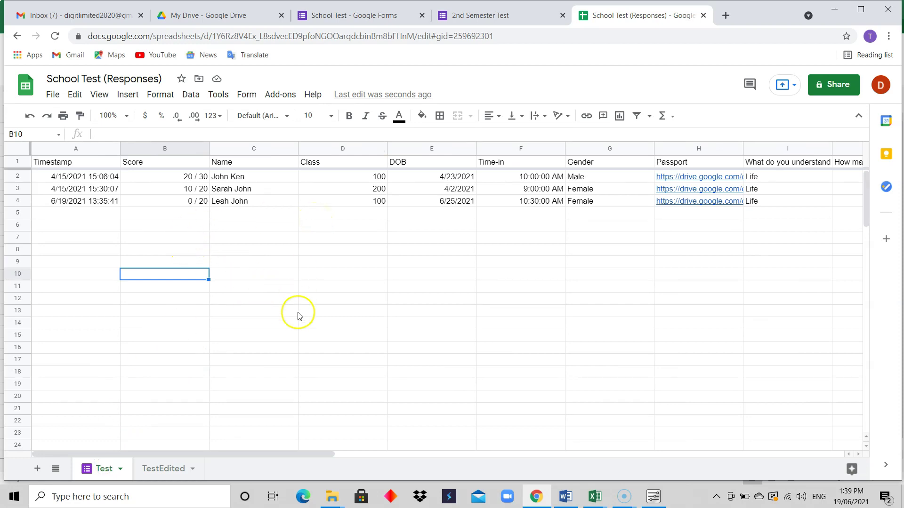
left_click(165, 468)
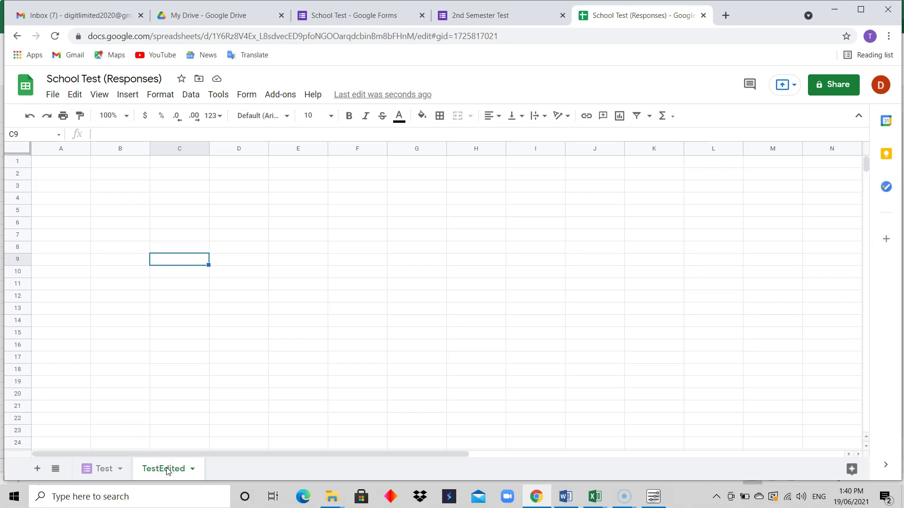
Step: Enter =query(Test!A1:AA) in cell A1 of TestEdited, correcting the range's end column to AA
left_click(61, 163)
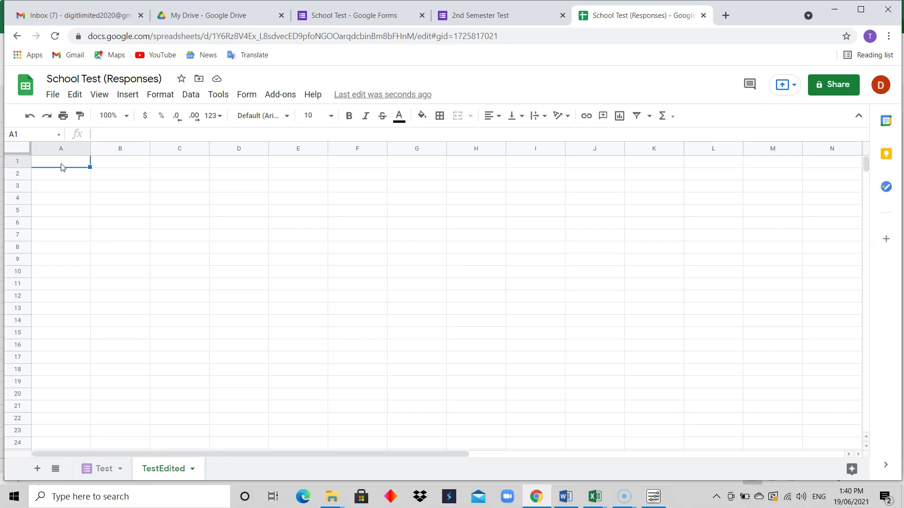
type("=")
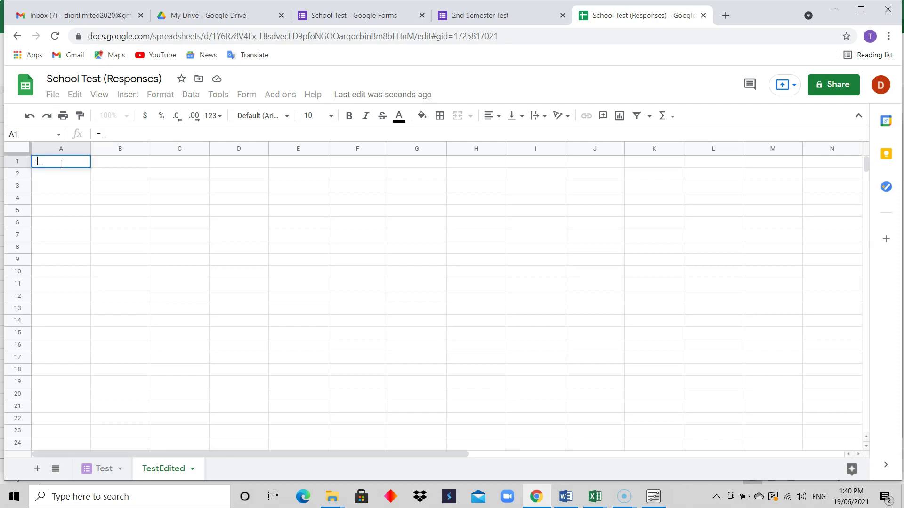
type("query")
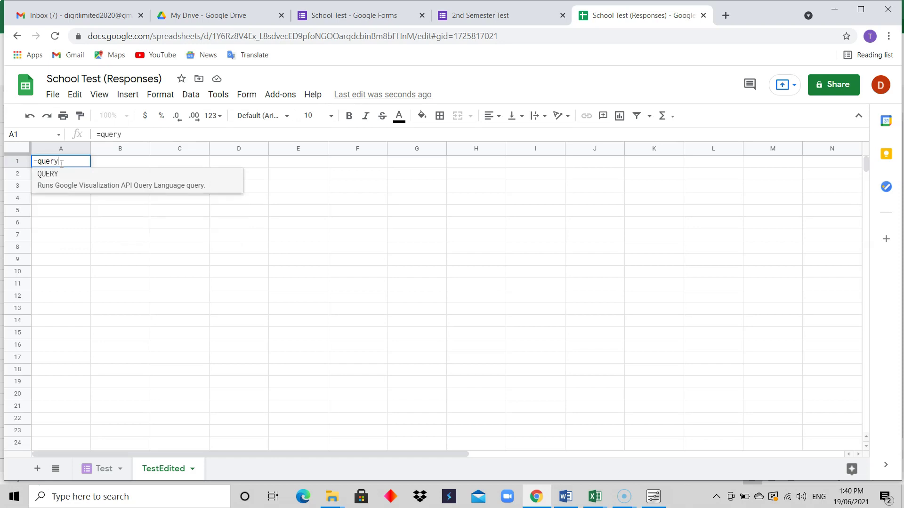
type("(")
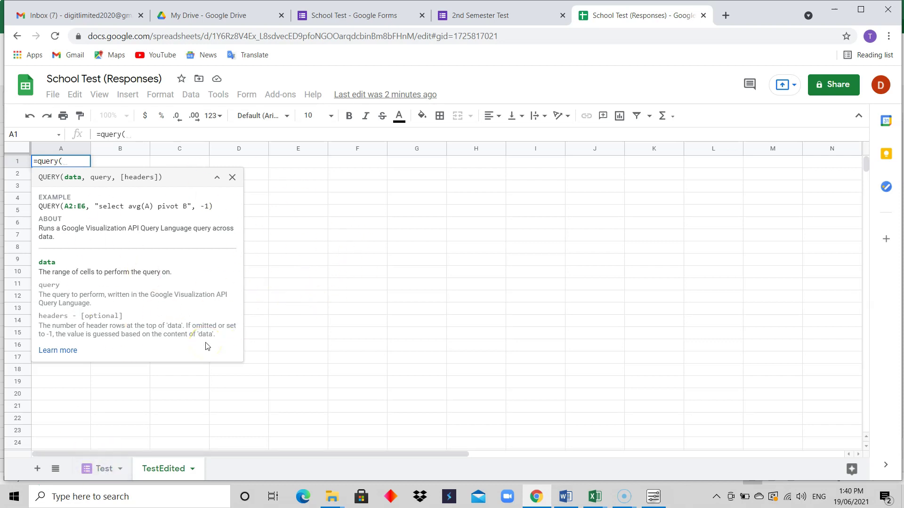
type("Test")
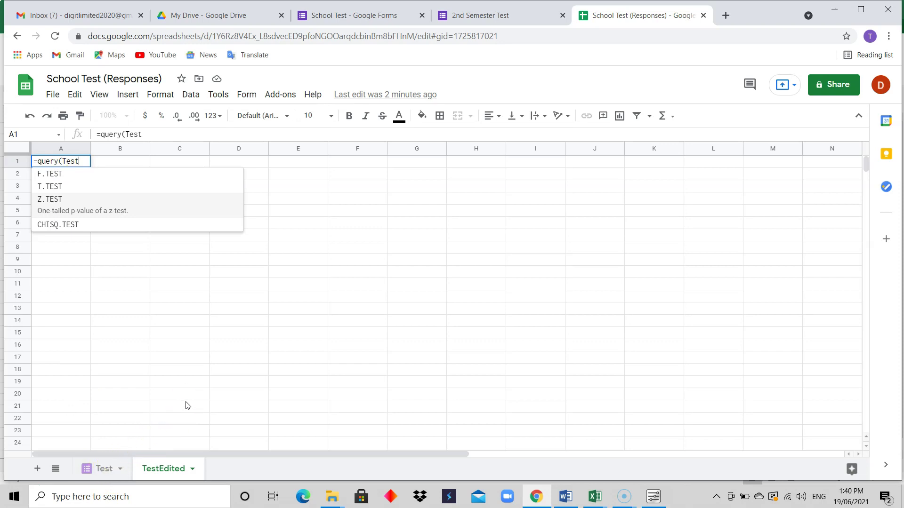
type("!")
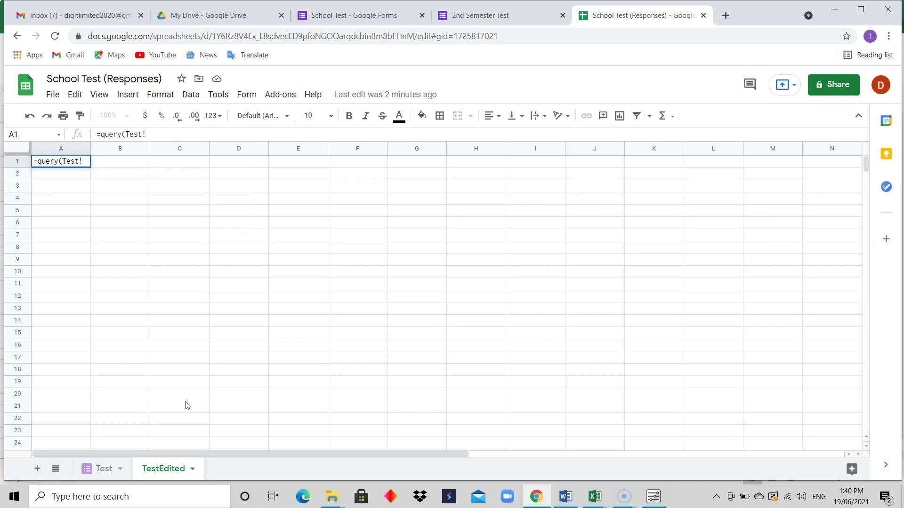
type("A1")
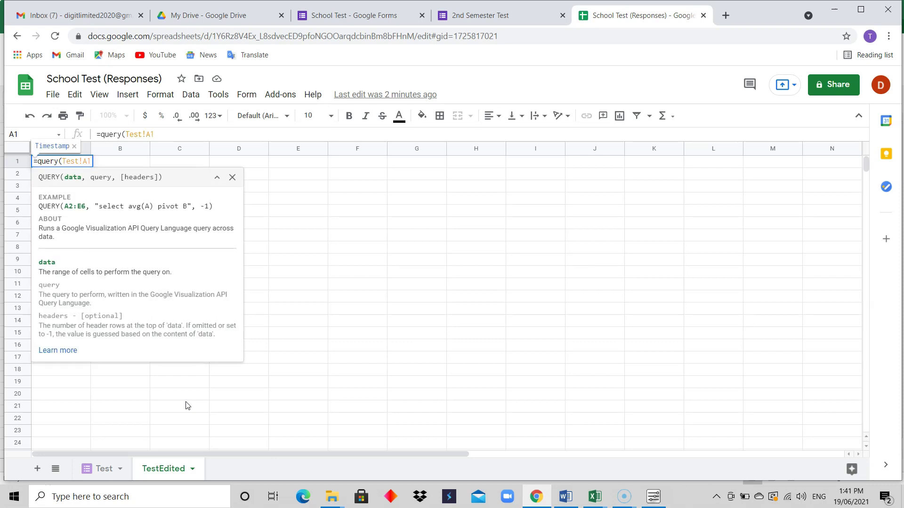
type(":A")
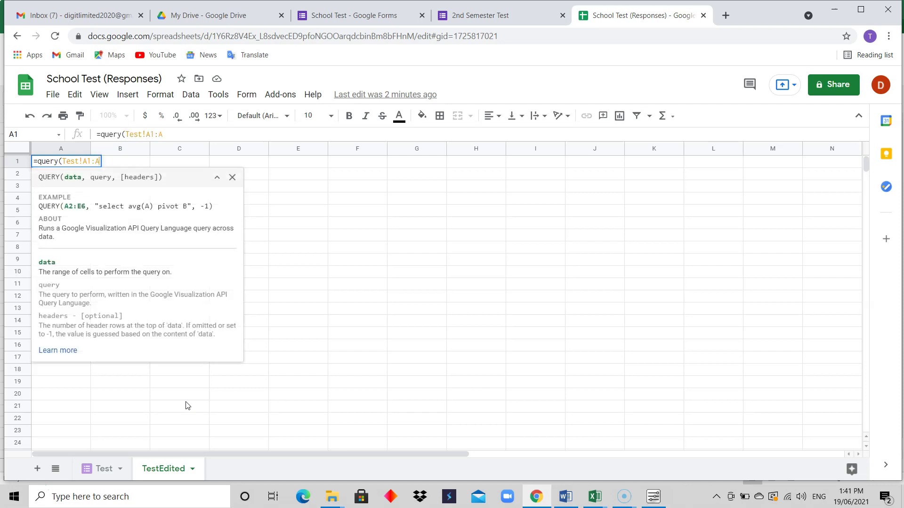
type("A)")
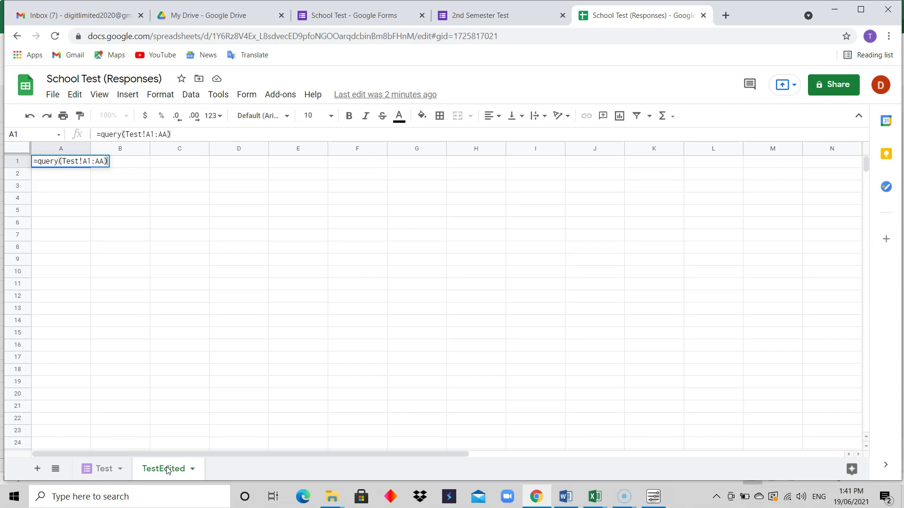
left_click(103, 162)
key("BackSpace")
key("BackSpace")
type("Z")
key("BackSpace")
type("AA")
key("Return")
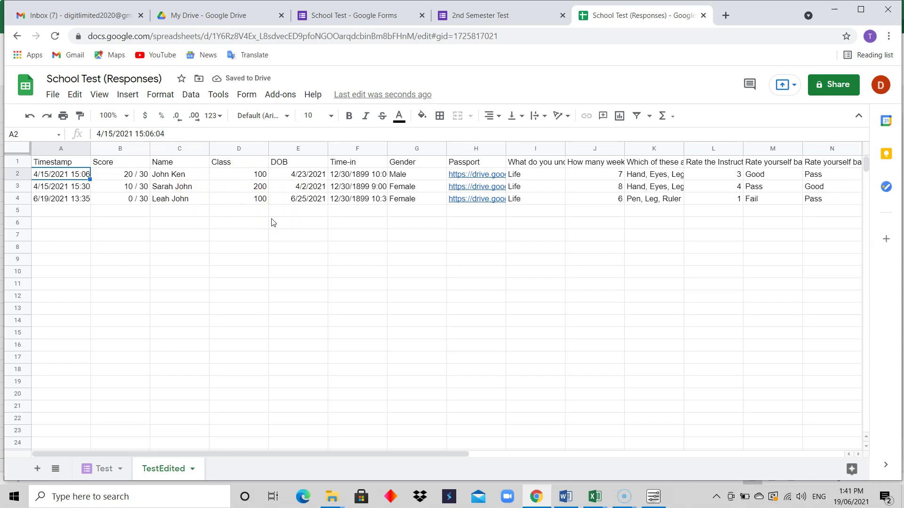
Step: Set the TestEdited header row 1 to Wrap text with Top vertical alignment
left_click(103, 468)
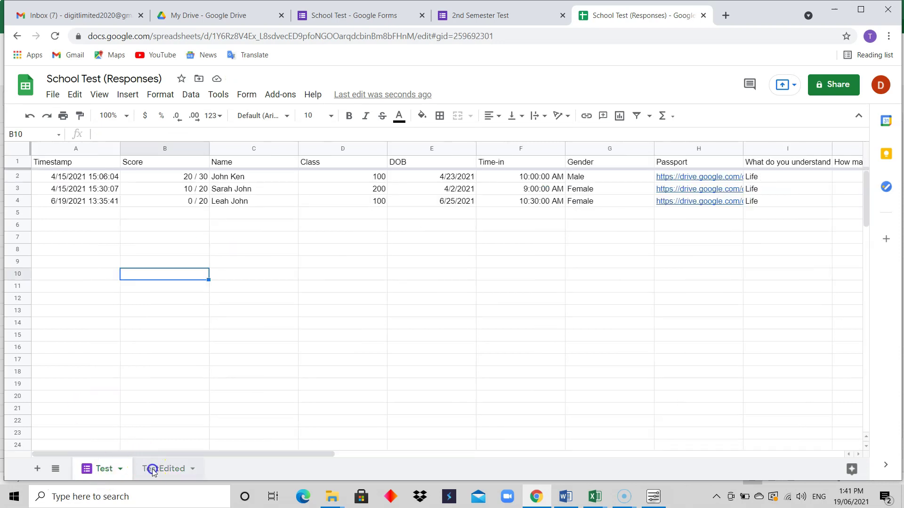
left_click(152, 468)
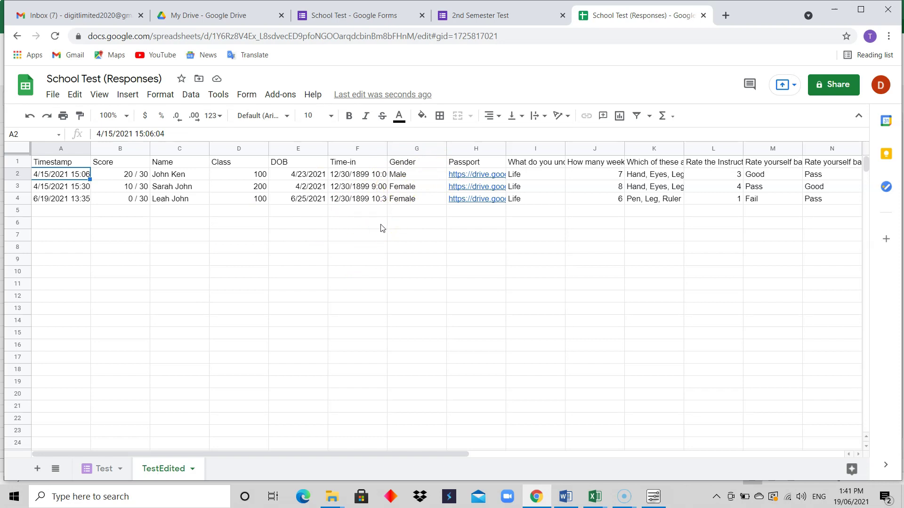
left_click(14, 161)
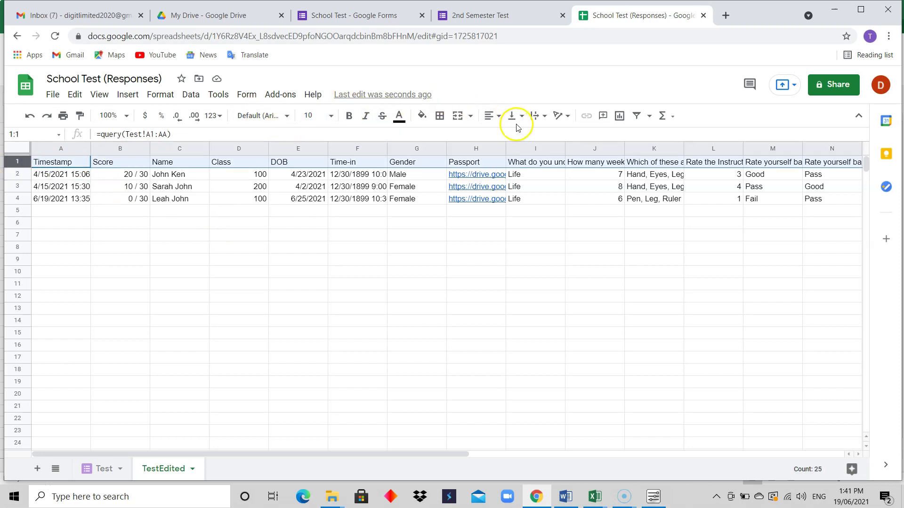
left_click(544, 117)
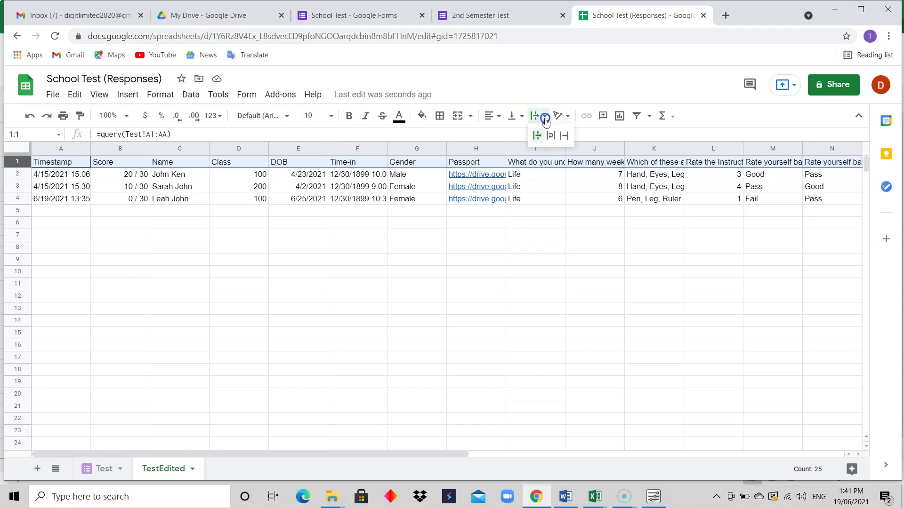
left_click(550, 135)
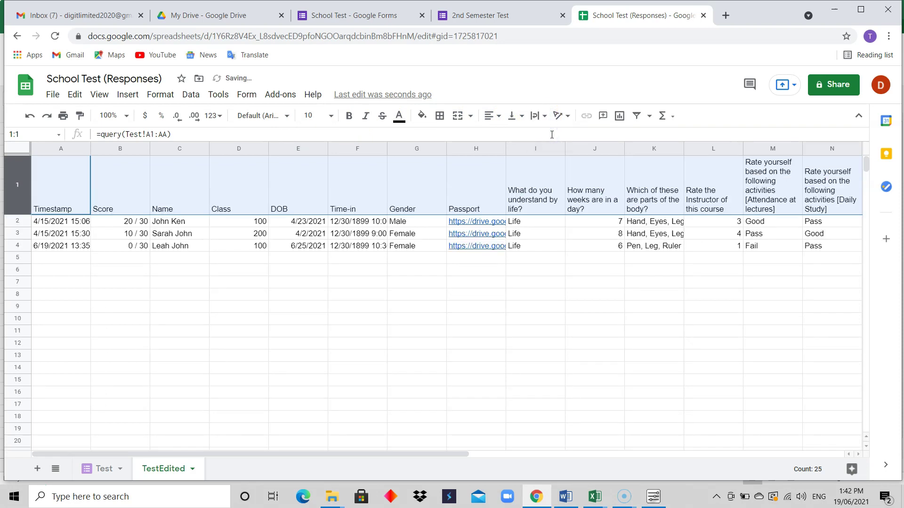
left_click(523, 118)
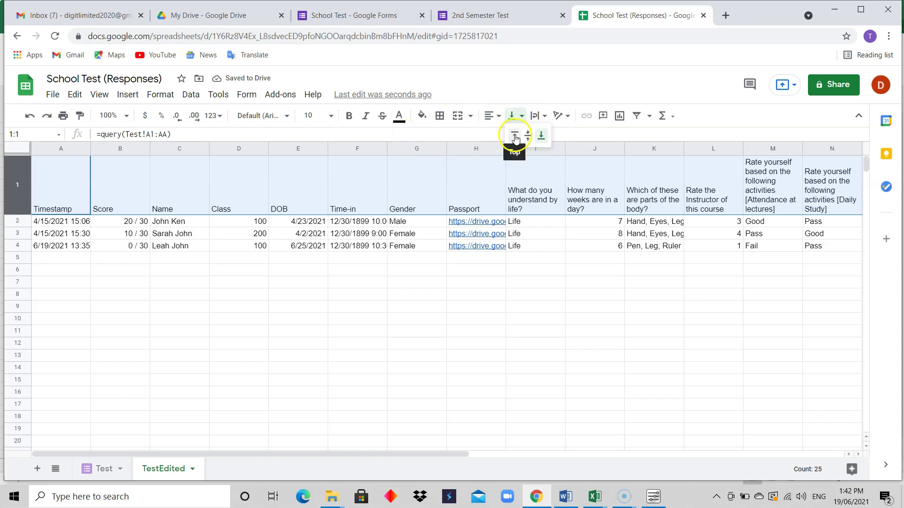
left_click(515, 135)
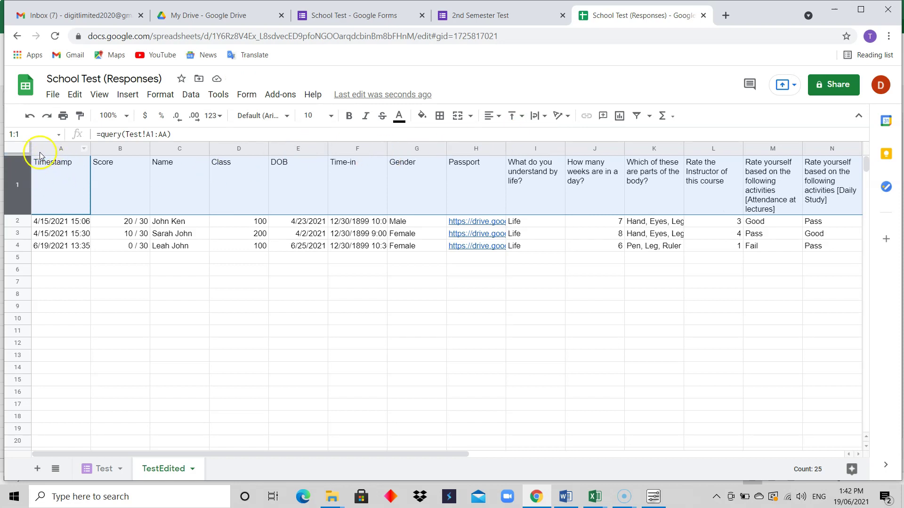
Step: Set the whole TestEdited sheet's font to Trebuchet MS, briefly trying Comfortaa first
left_click(18, 150)
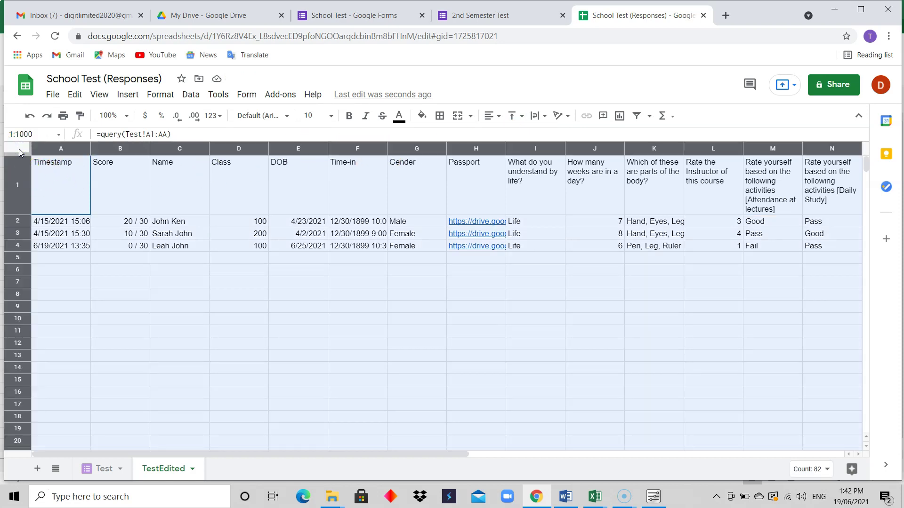
left_click(72, 189)
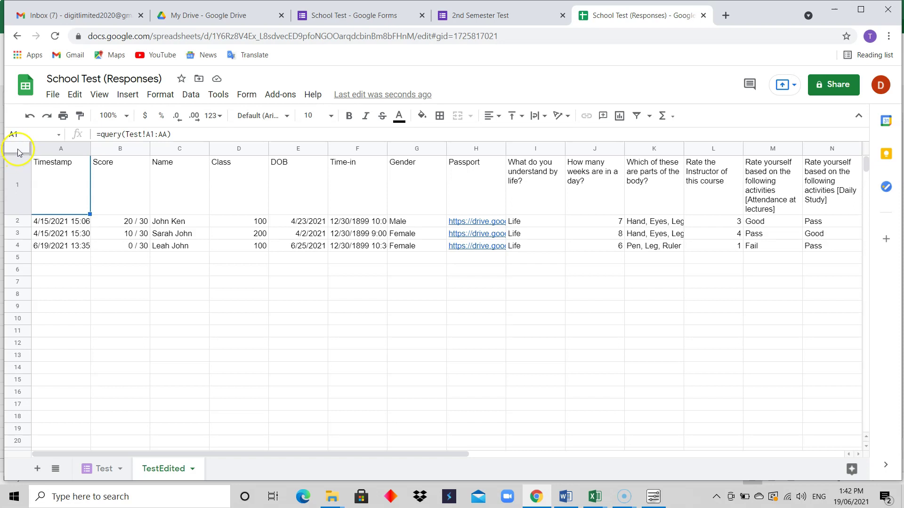
left_click(18, 150)
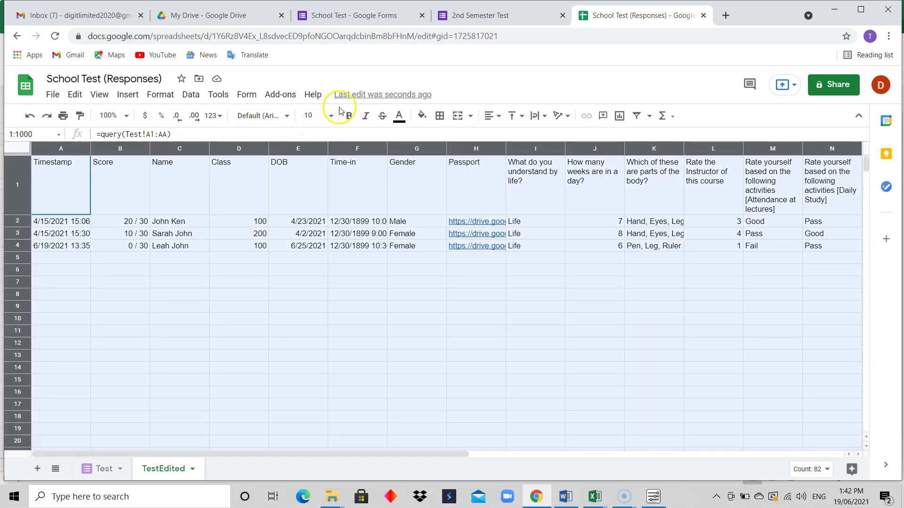
left_click(281, 120)
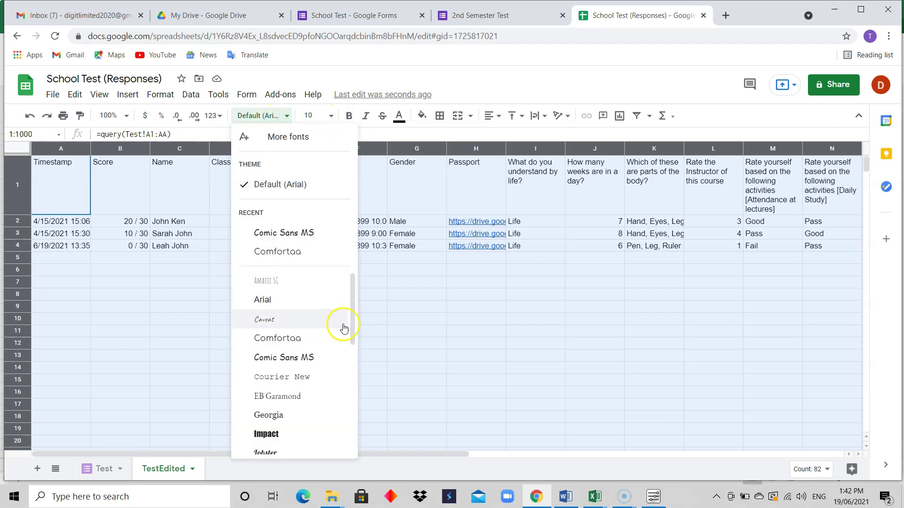
left_click_drag(353, 320, 353, 424)
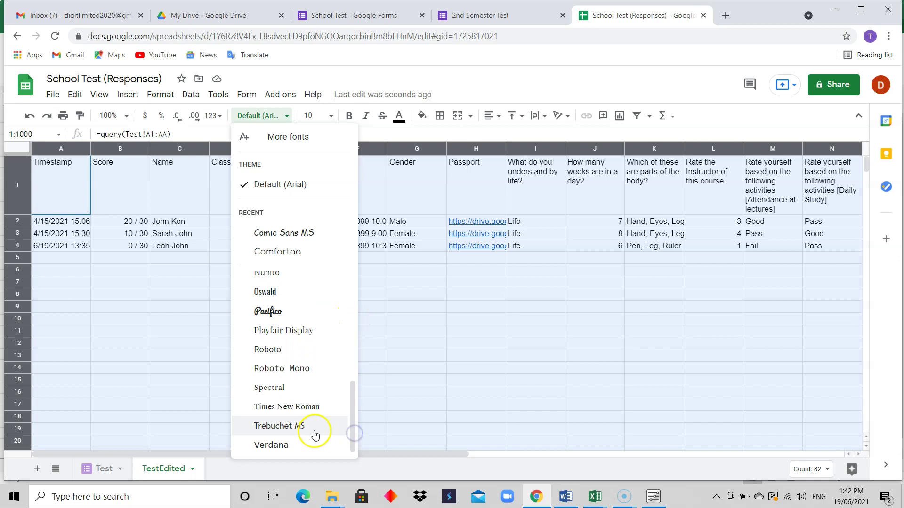
left_click(314, 432)
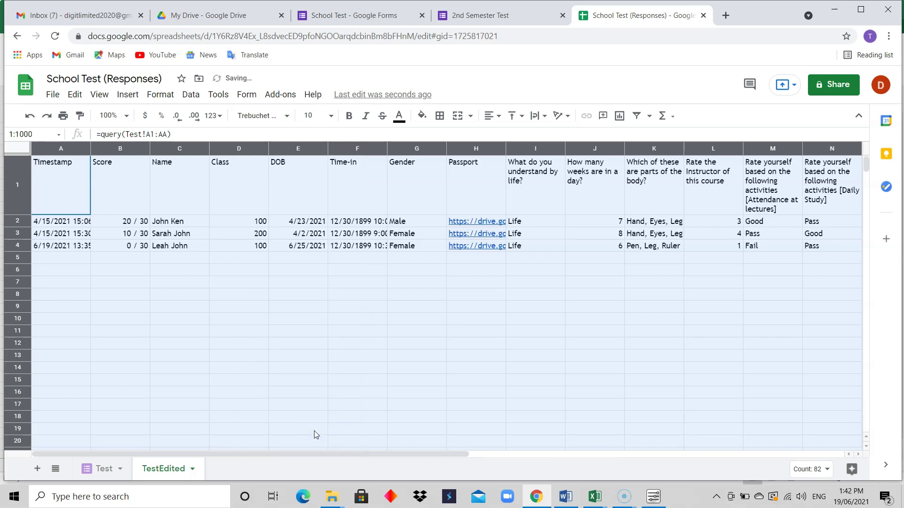
left_click(289, 121)
left_click(306, 273)
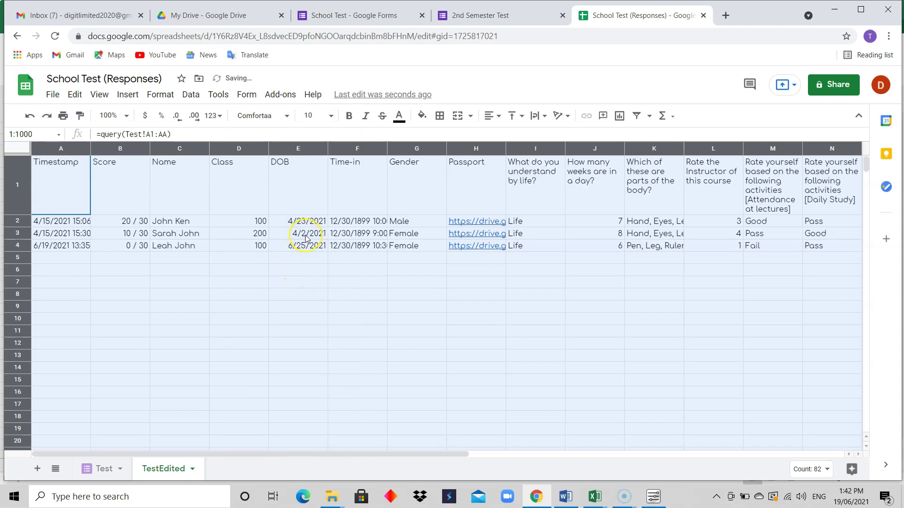
left_click(288, 118)
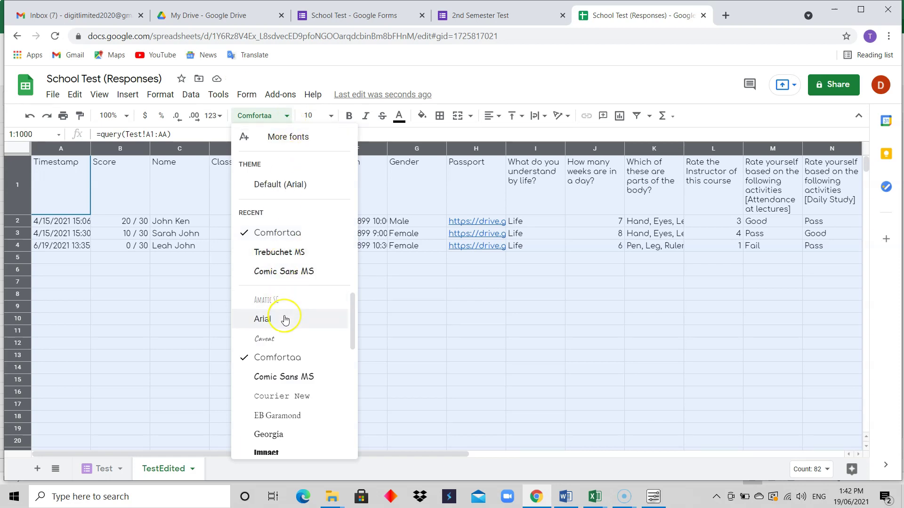
left_click(286, 253)
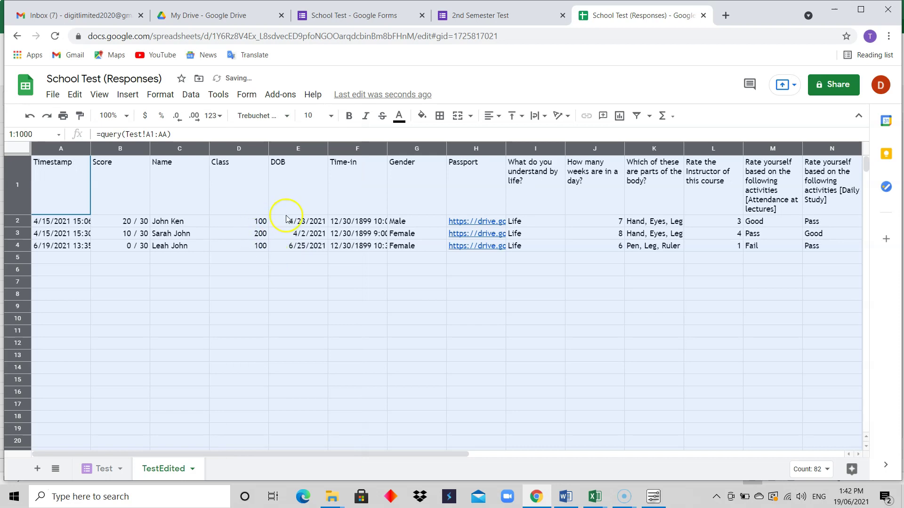
left_click(336, 117)
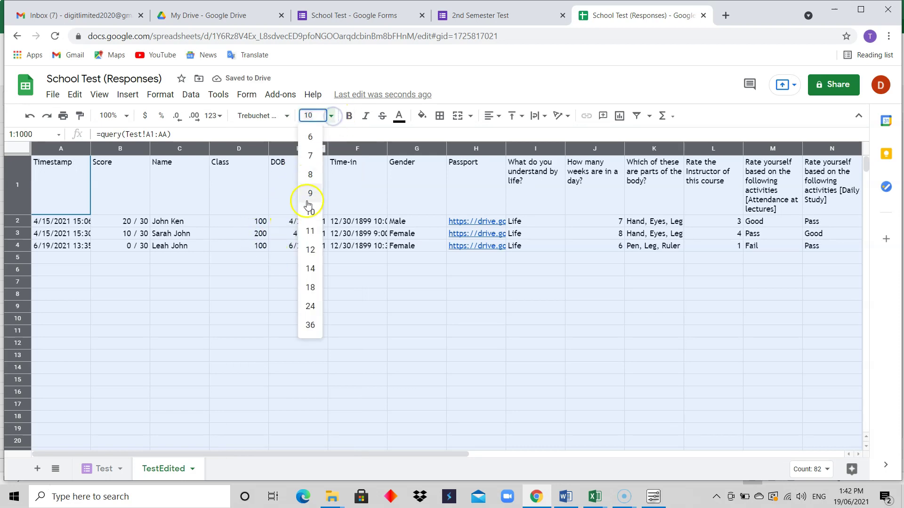
Step: Set the sheet's font size to 12, after briefly trying 14
left_click(309, 253)
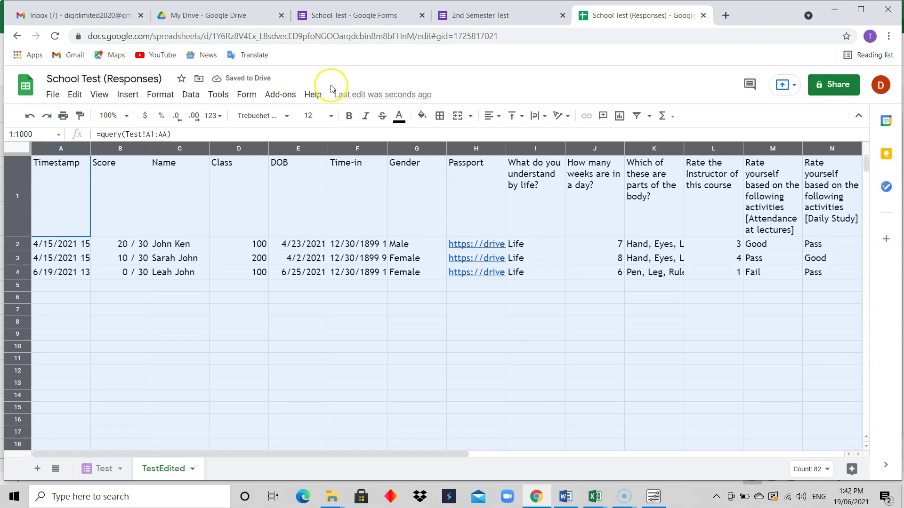
left_click(331, 115)
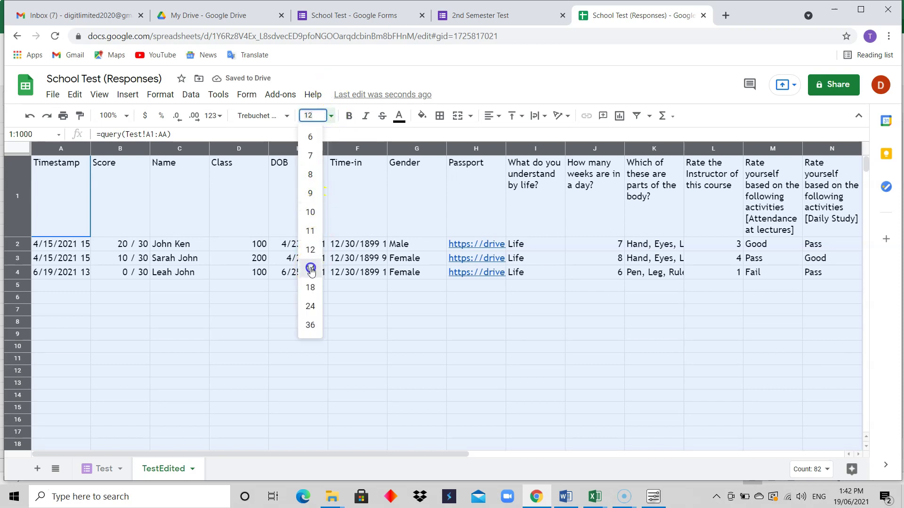
left_click(313, 267)
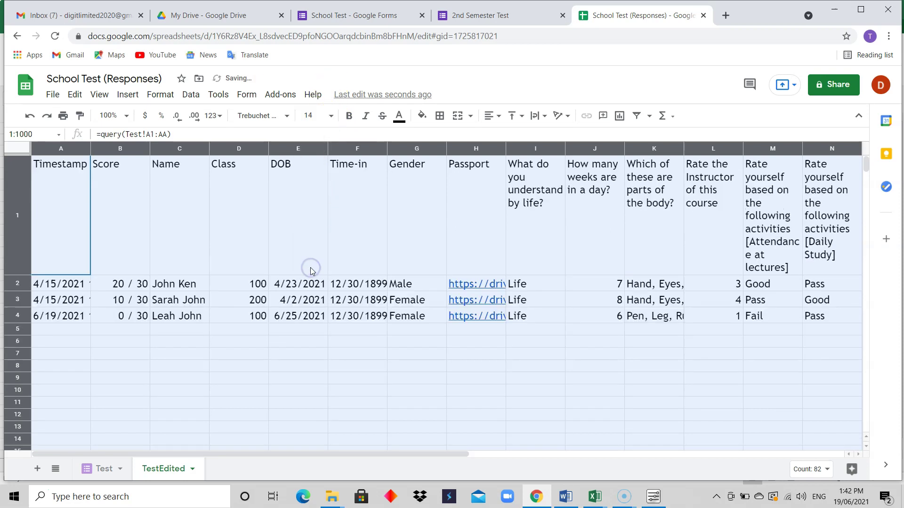
left_click(332, 116)
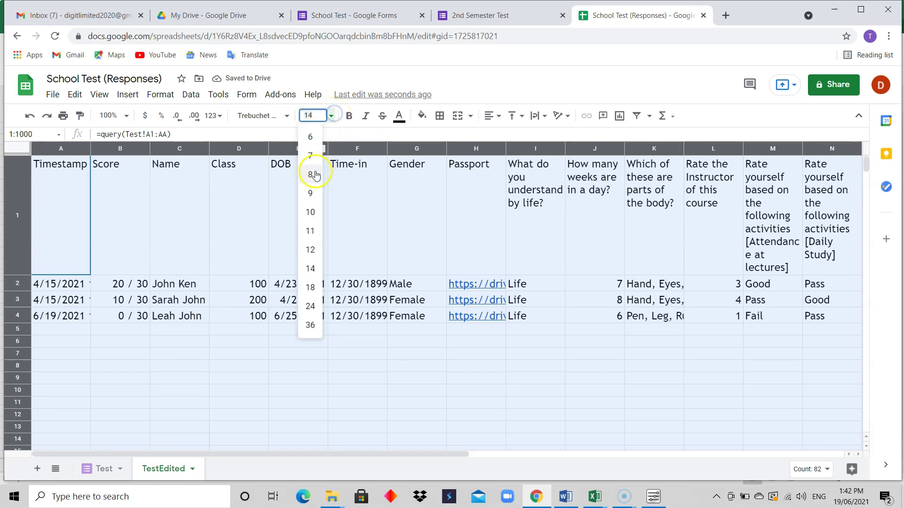
left_click(313, 249)
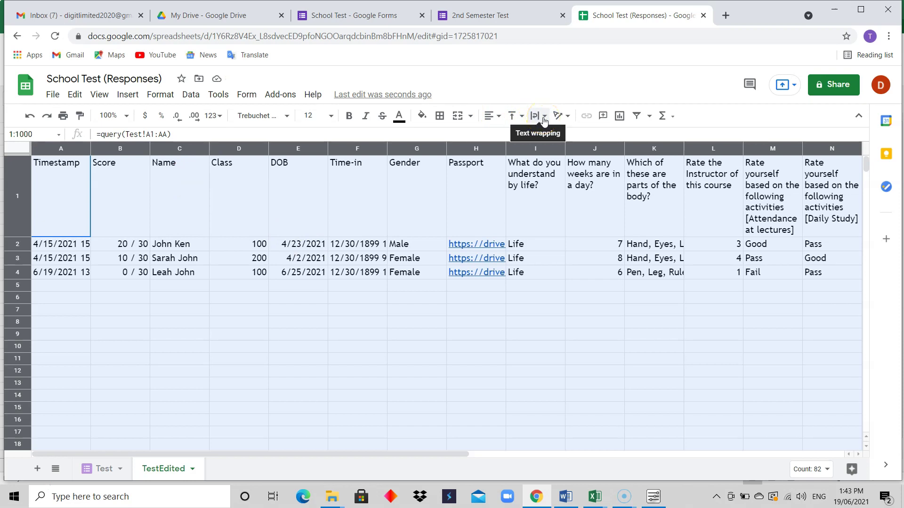
Step: Wrap all cell text and align it to the top, after trying middle and bottom
left_click(543, 121)
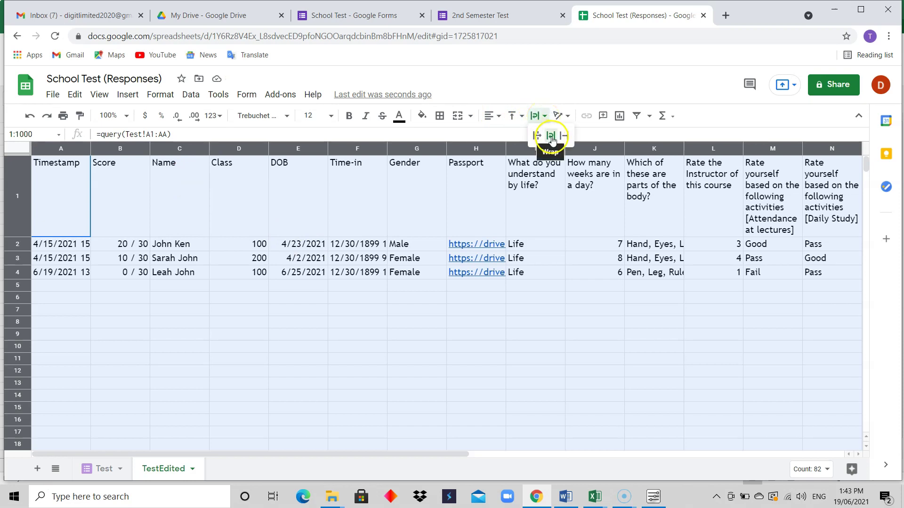
left_click(551, 137)
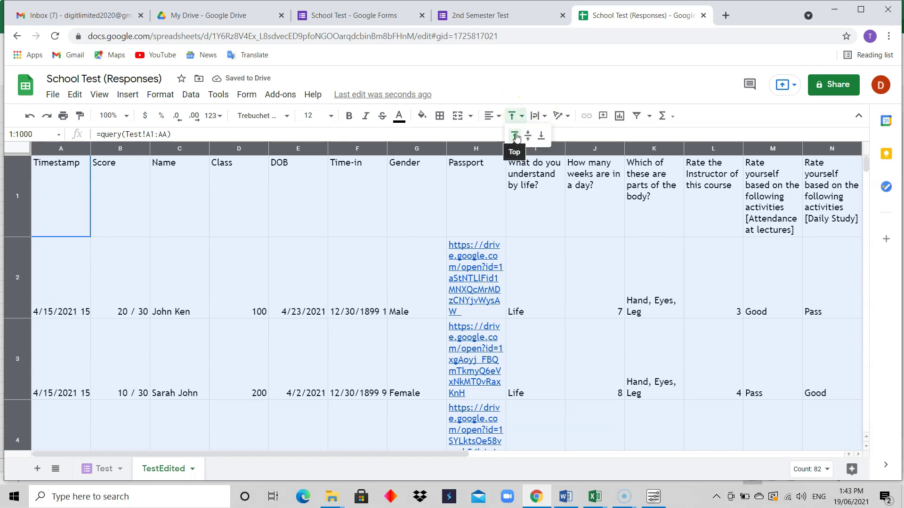
left_click(516, 136)
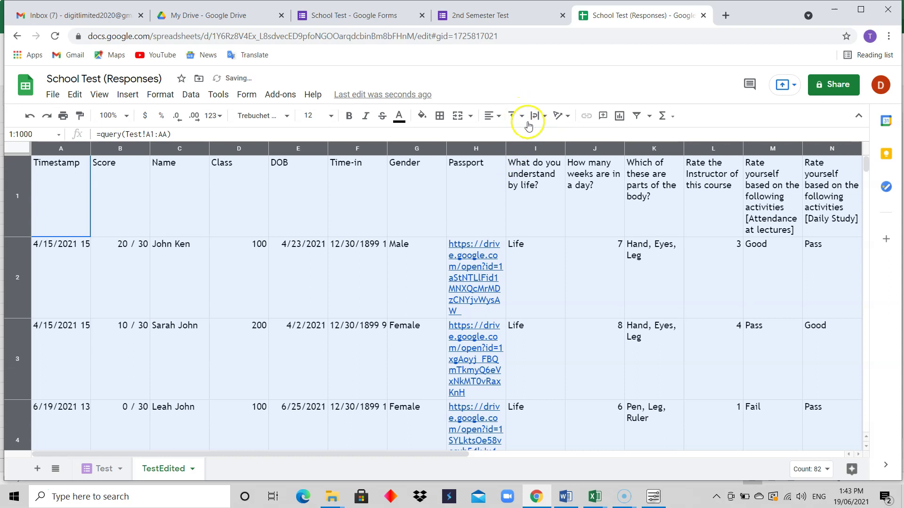
left_click(521, 116)
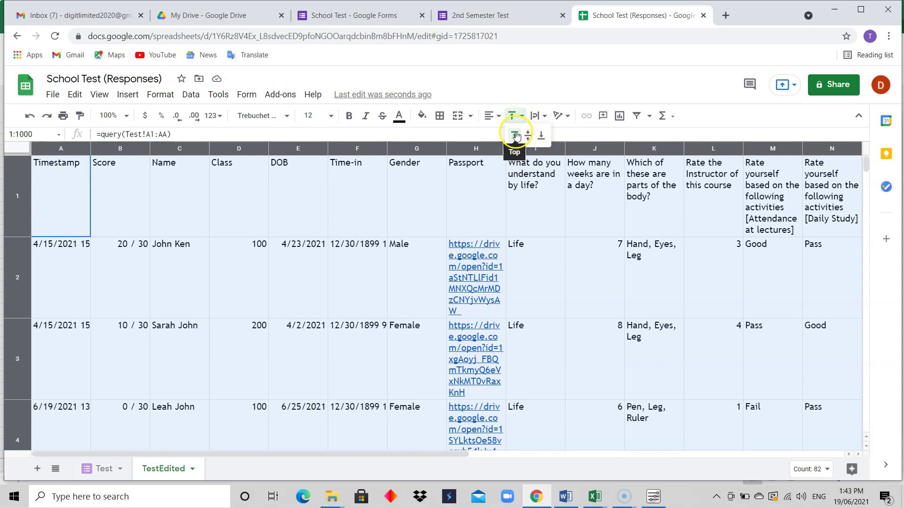
left_click(526, 137)
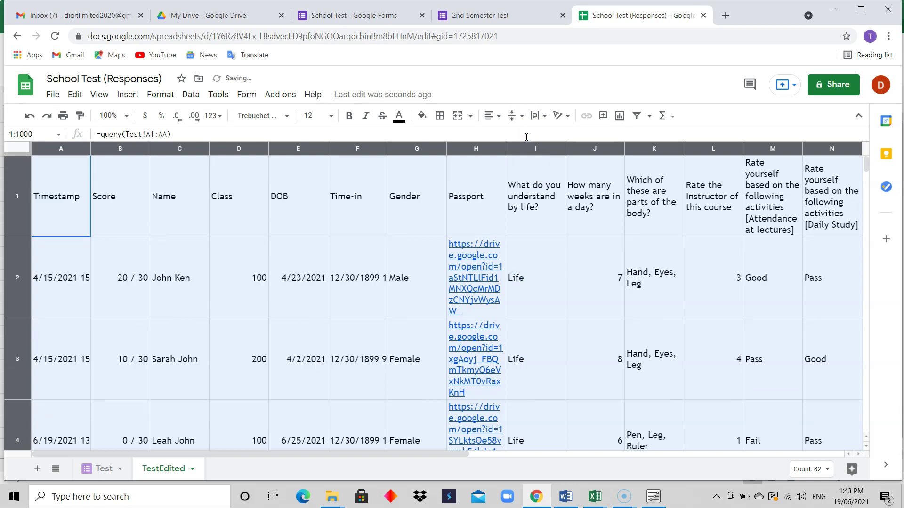
left_click(518, 120)
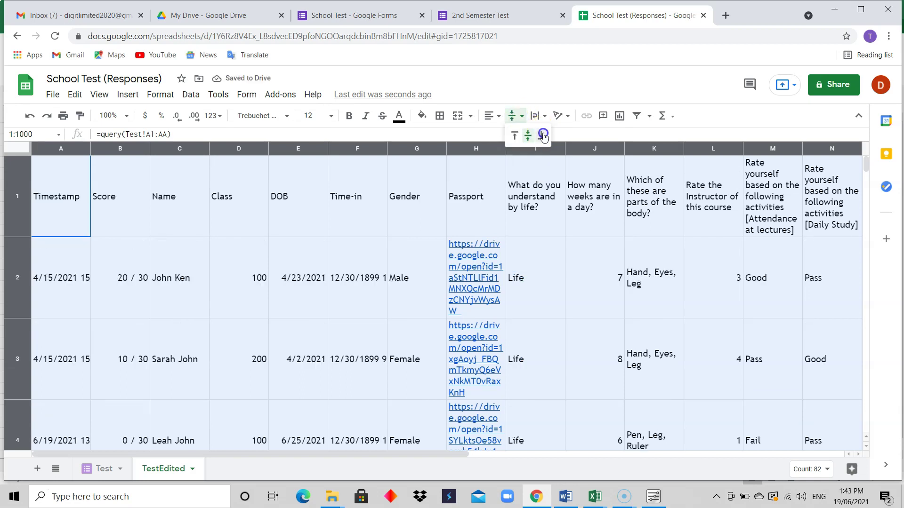
left_click(543, 135)
left_click(518, 116)
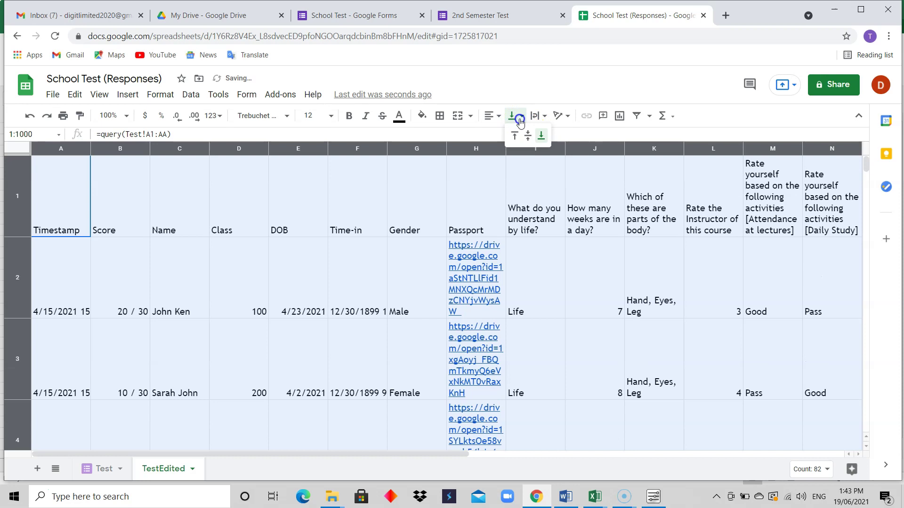
left_click(515, 137)
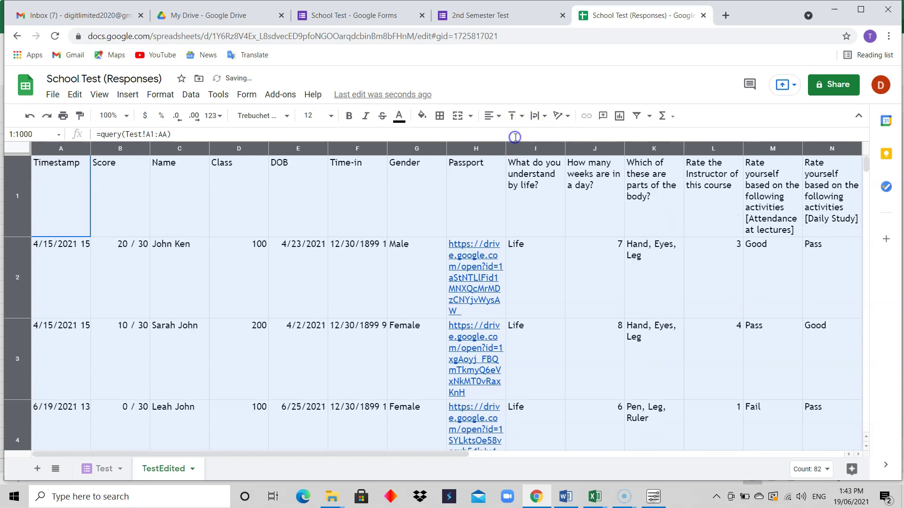
Step: Reapply Wrap text across the sheet, then select the Timestamp column
left_click(544, 117)
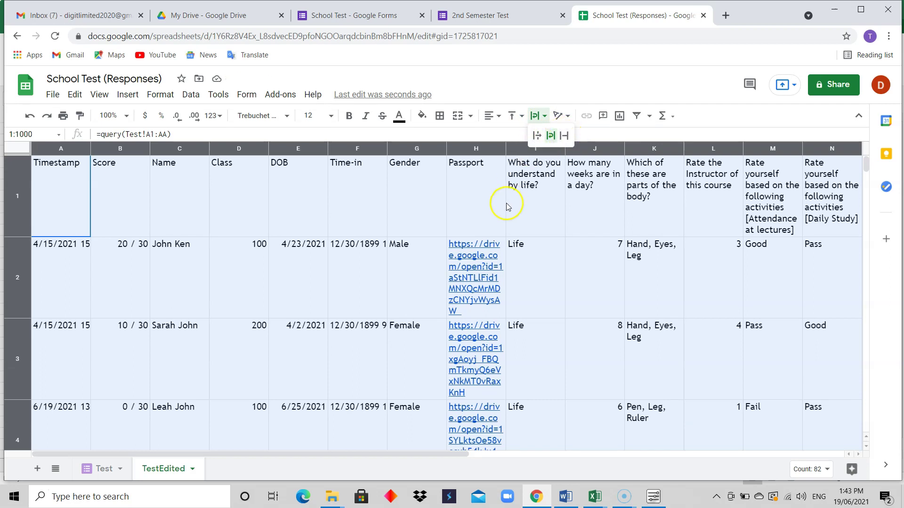
left_click(551, 141)
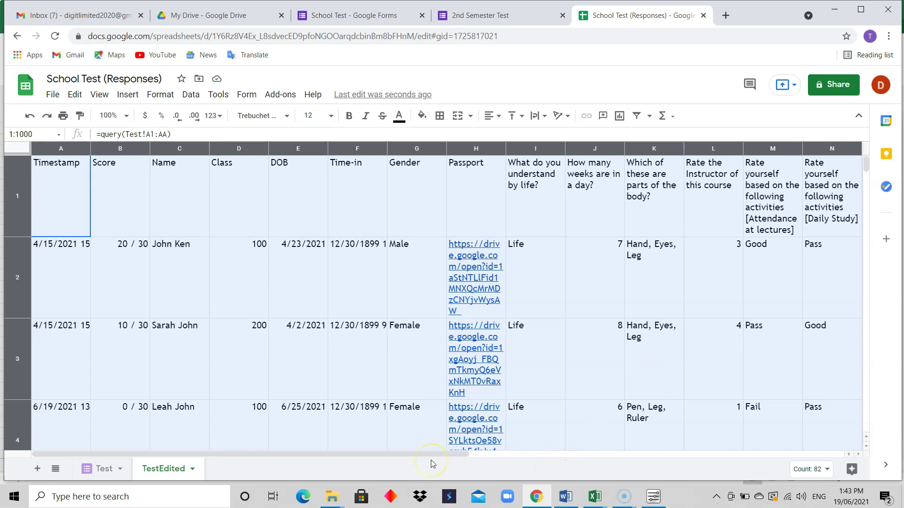
left_click_drag(427, 454, 395, 481)
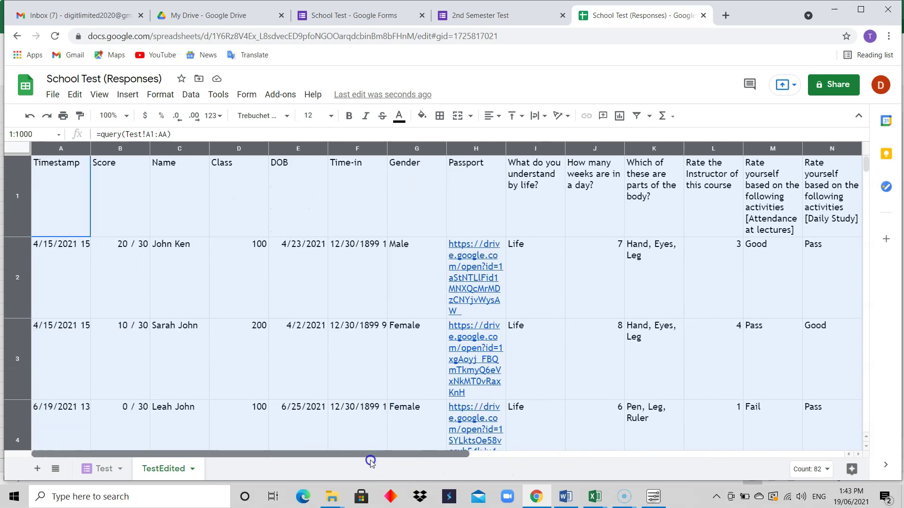
left_click(210, 235)
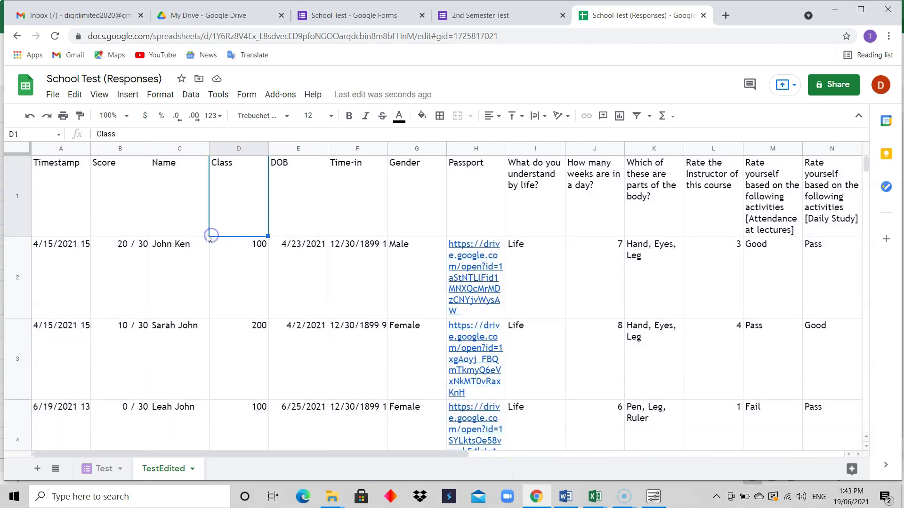
left_click(71, 150)
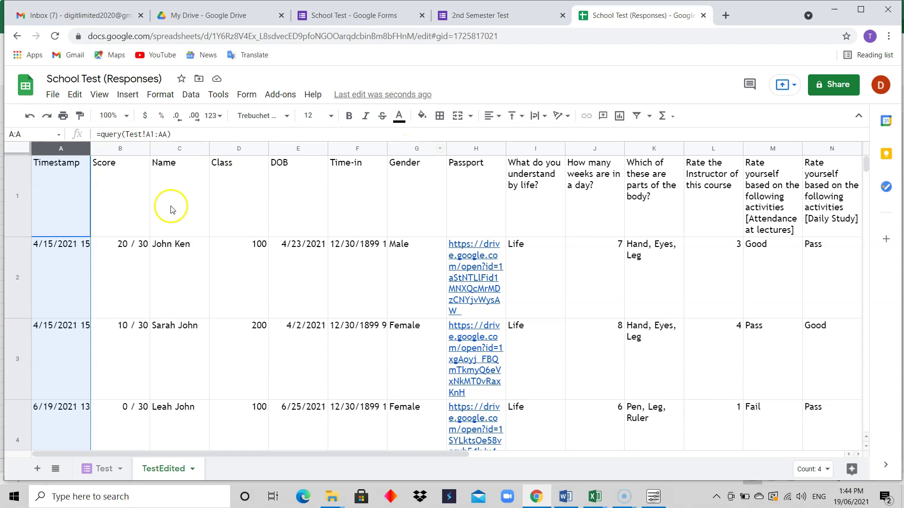
Step: Fill the header row dark green after trying light red on the Timestamp column
left_click(116, 150)
left_click(66, 149)
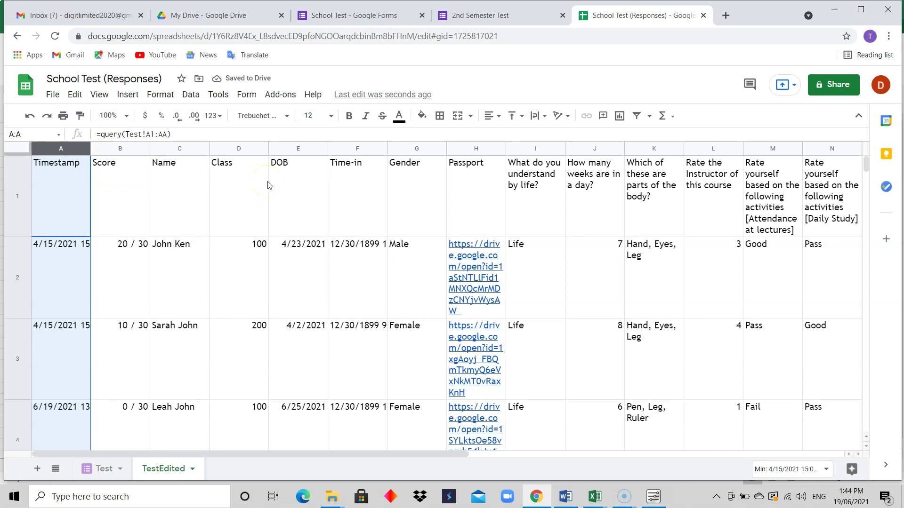
left_click(423, 117)
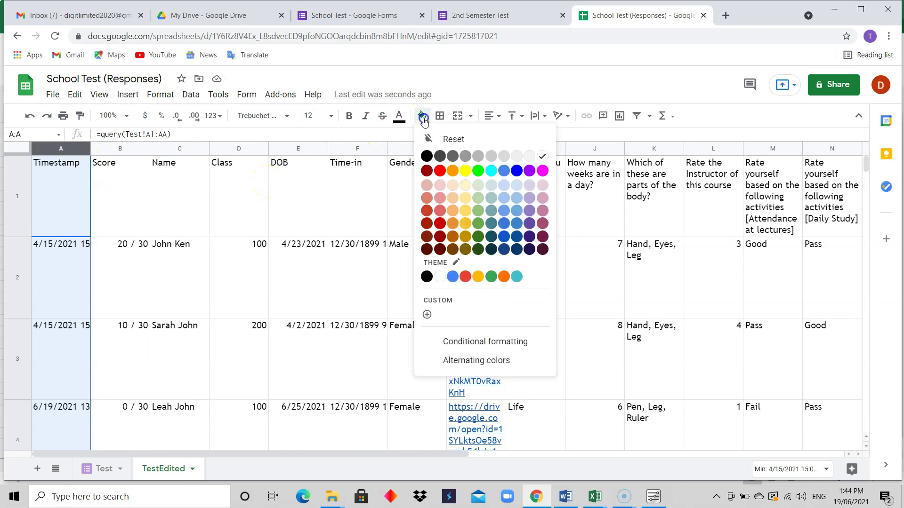
left_click(448, 174)
left_click(427, 199)
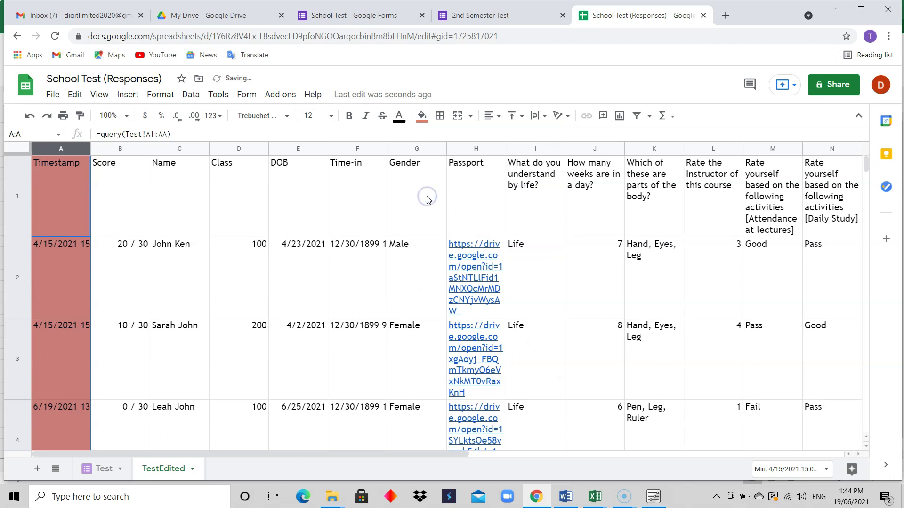
left_click(270, 191)
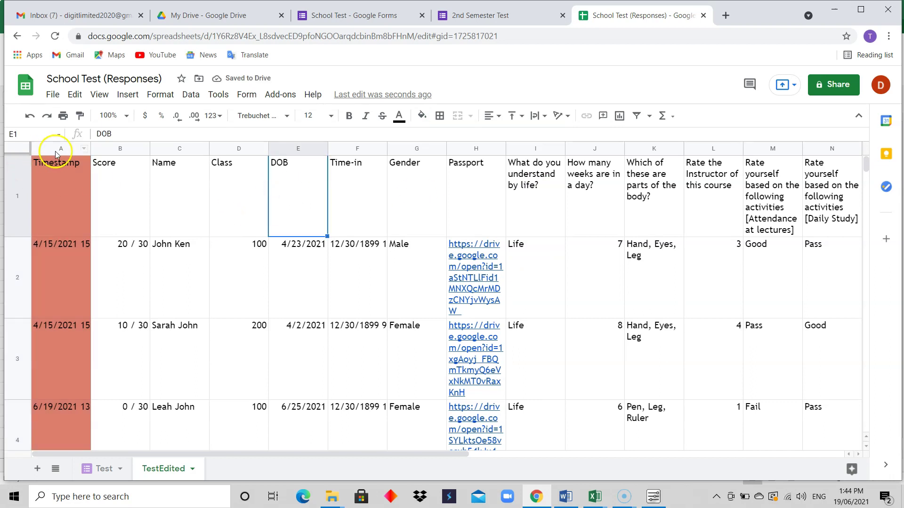
left_click(17, 178)
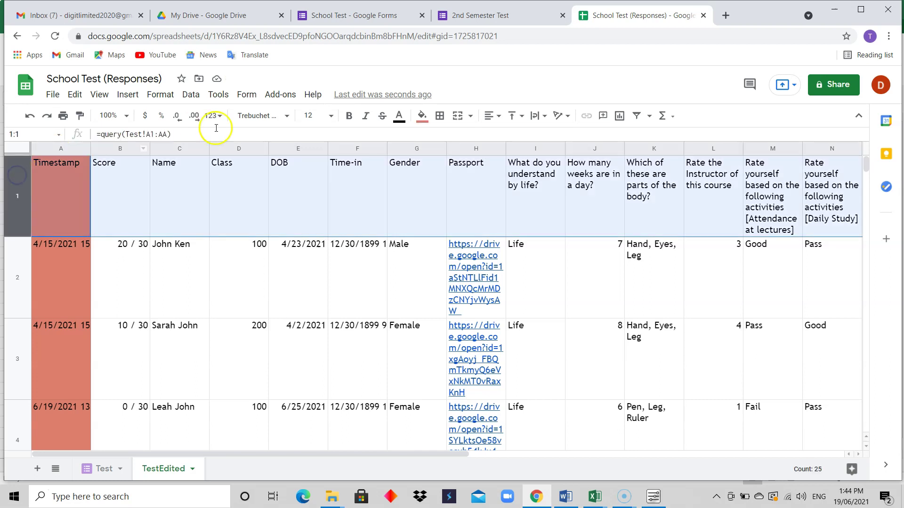
left_click(423, 118)
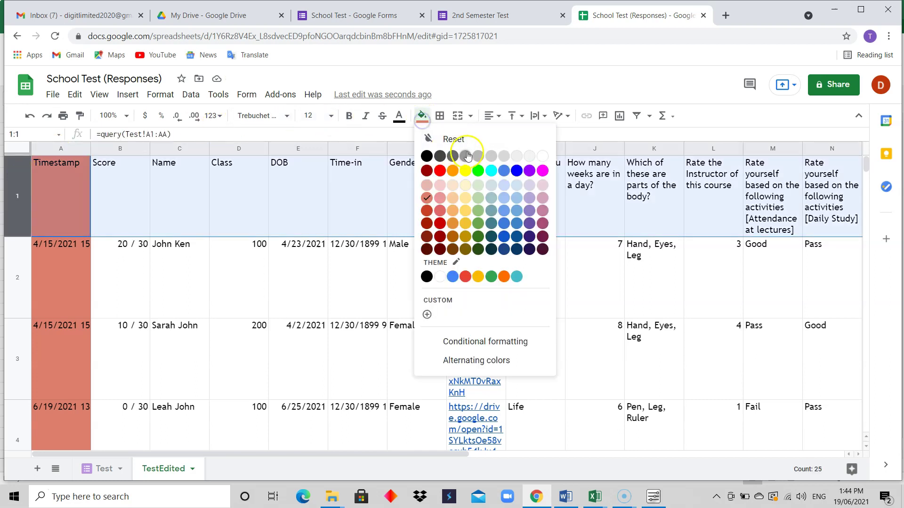
left_click(478, 250)
left_click(335, 270)
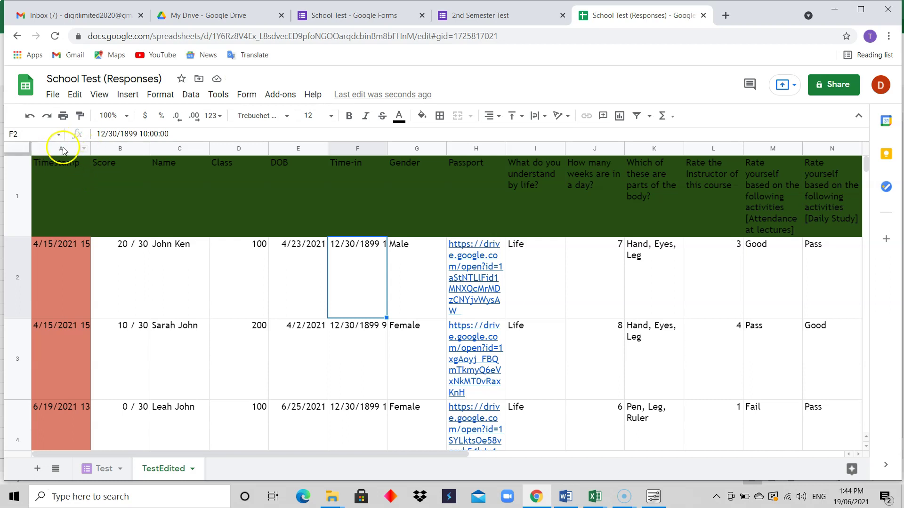
Step: Fill the Timestamp column light green and cell A1 dark green
left_click(61, 149)
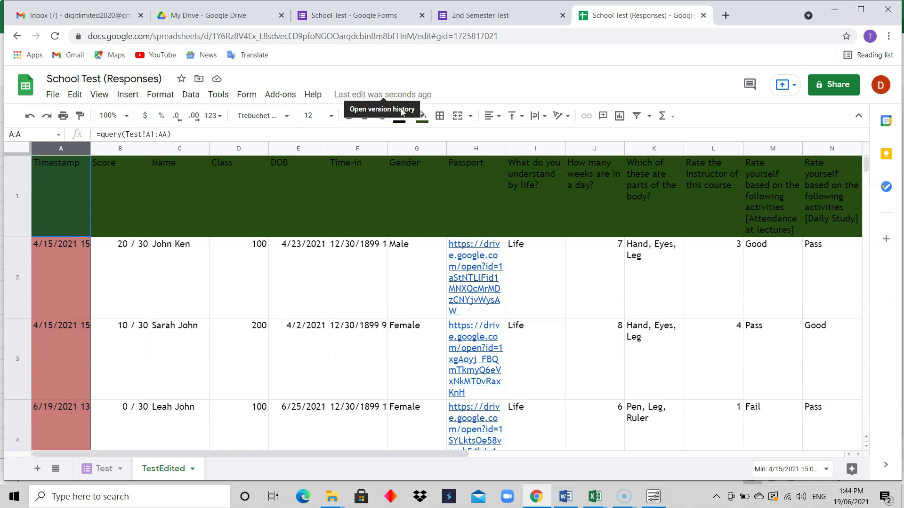
left_click(423, 118)
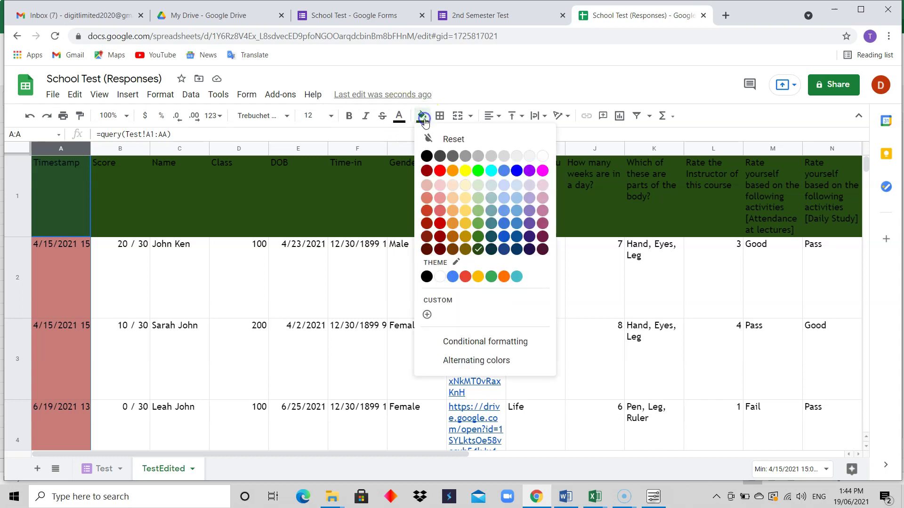
left_click(477, 213)
left_click(342, 260)
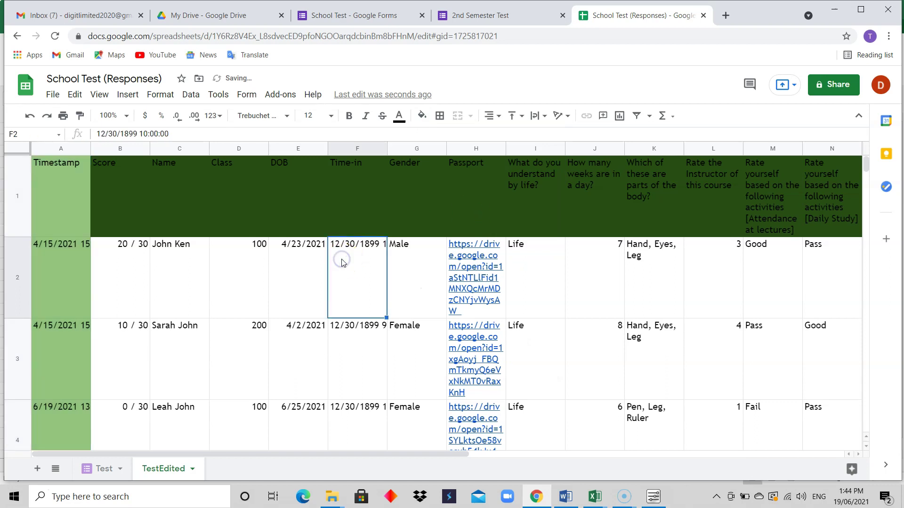
left_click(63, 189)
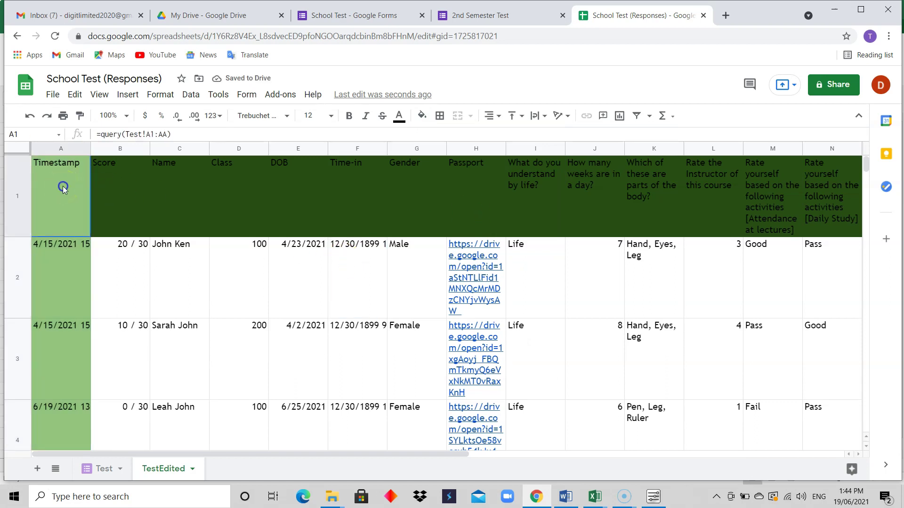
left_click(423, 118)
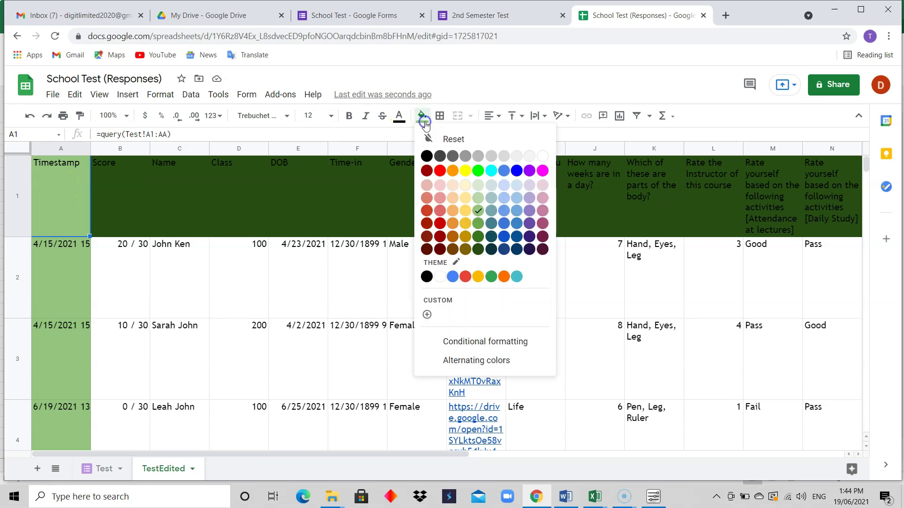
left_click(478, 250)
left_click(318, 274)
left_click(244, 269)
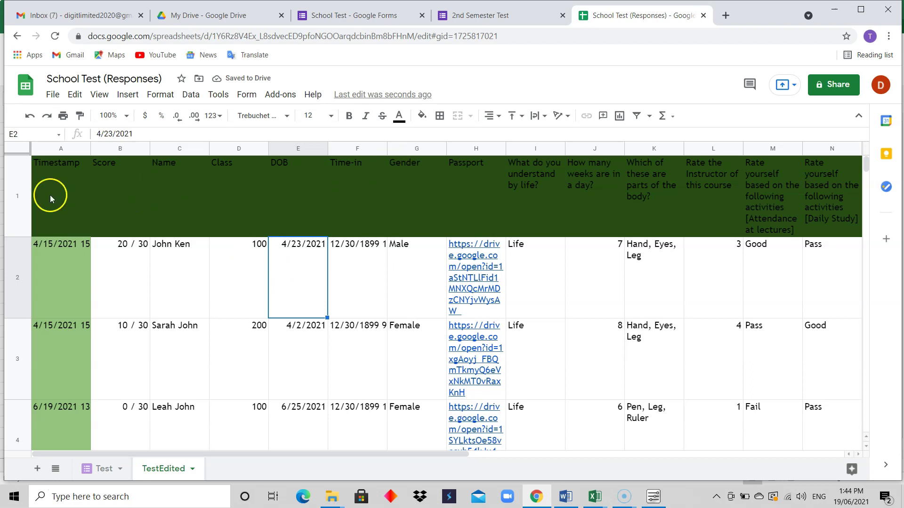
left_click(24, 187)
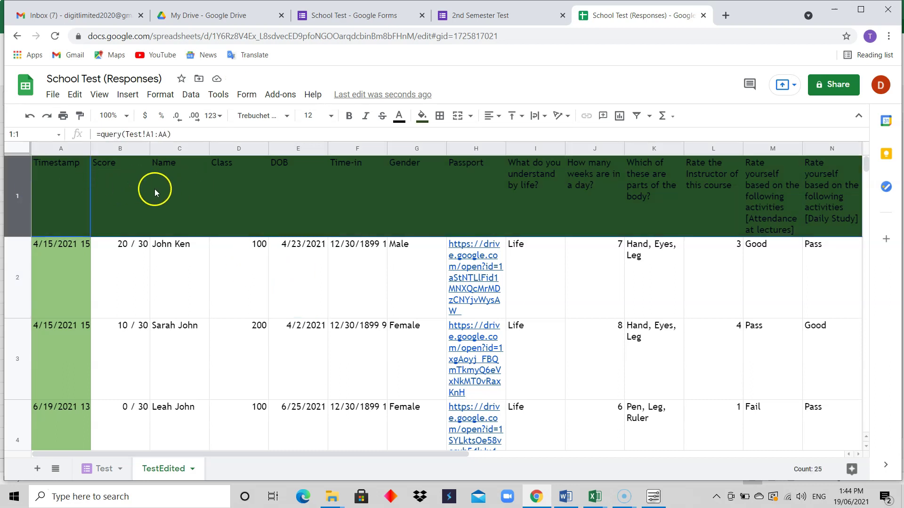
Step: Make the header row text white and bold, and column A's text white
right_click(18, 185)
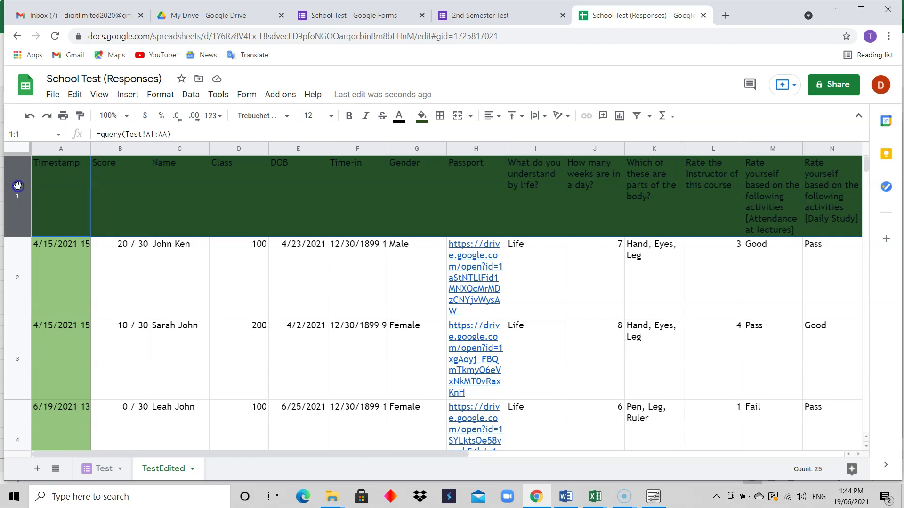
left_click(399, 115)
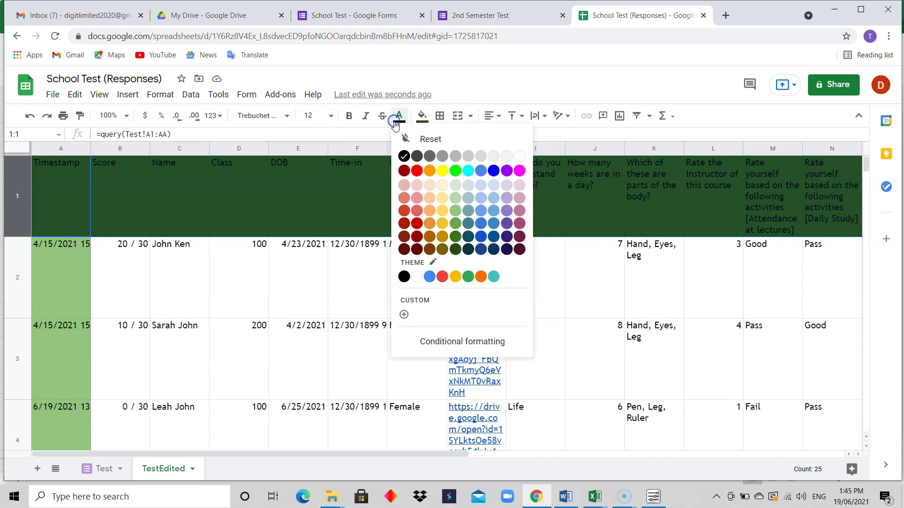
left_click(520, 159)
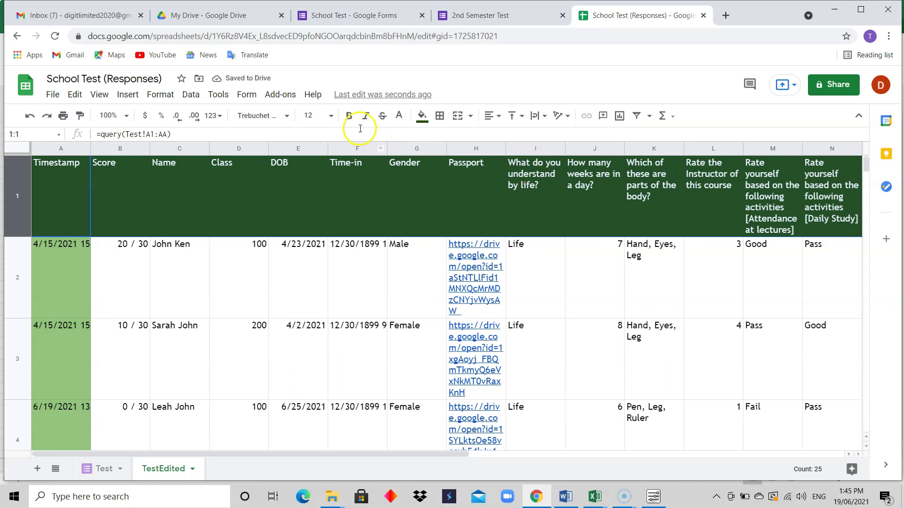
left_click(349, 116)
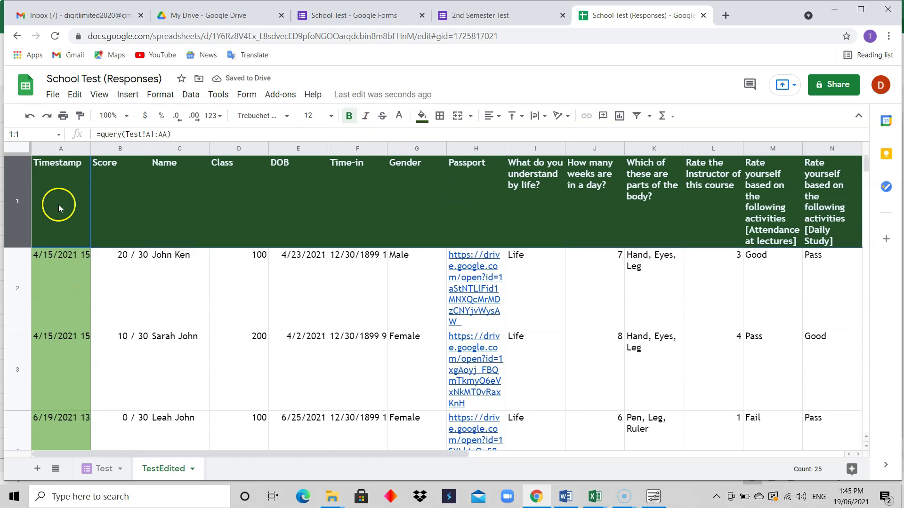
left_click(57, 148)
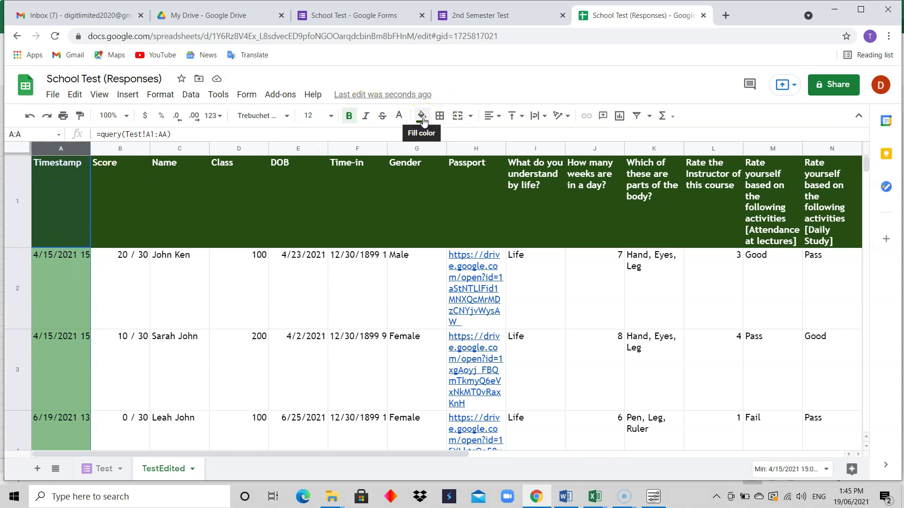
left_click(398, 116)
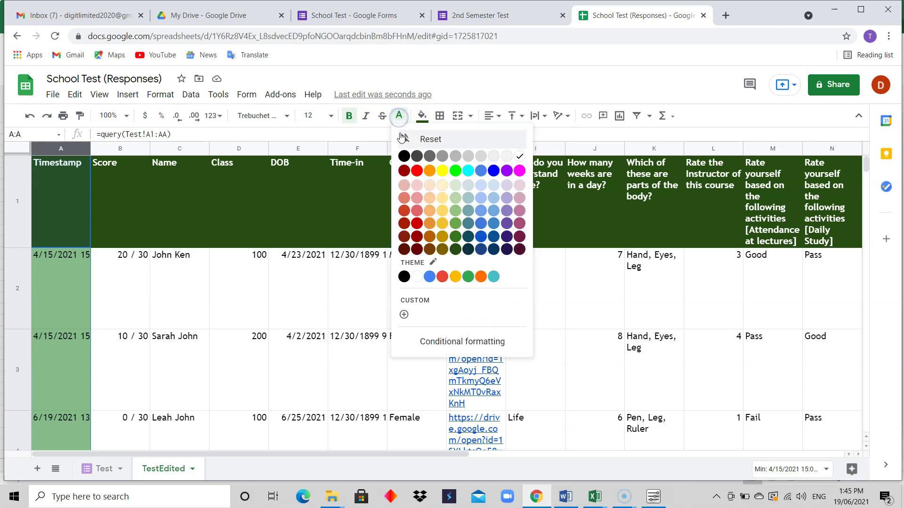
left_click(520, 155)
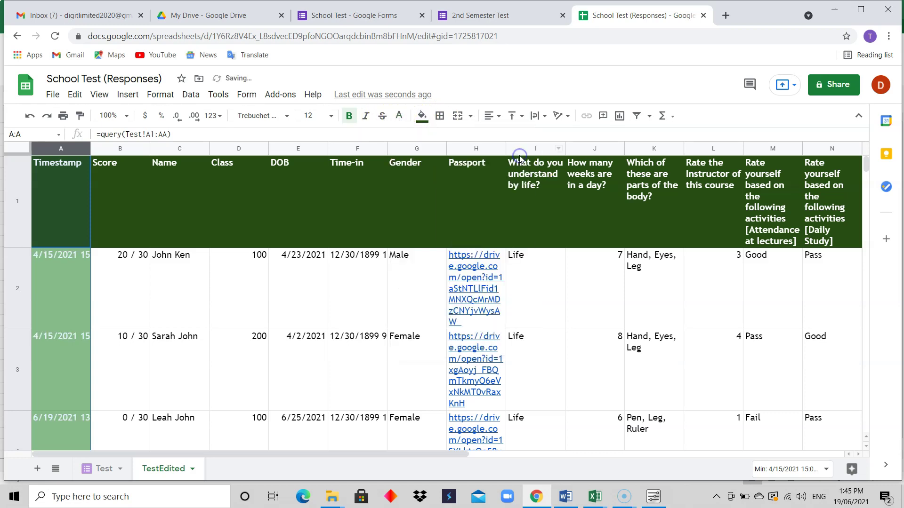
left_click(213, 262)
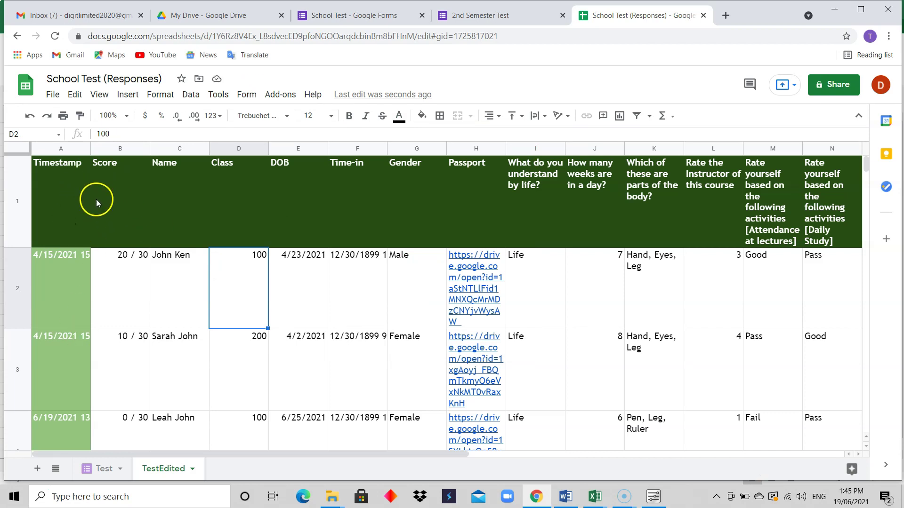
Step: Change the vertical alignment and text wrapping setting for column A
left_click(61, 149)
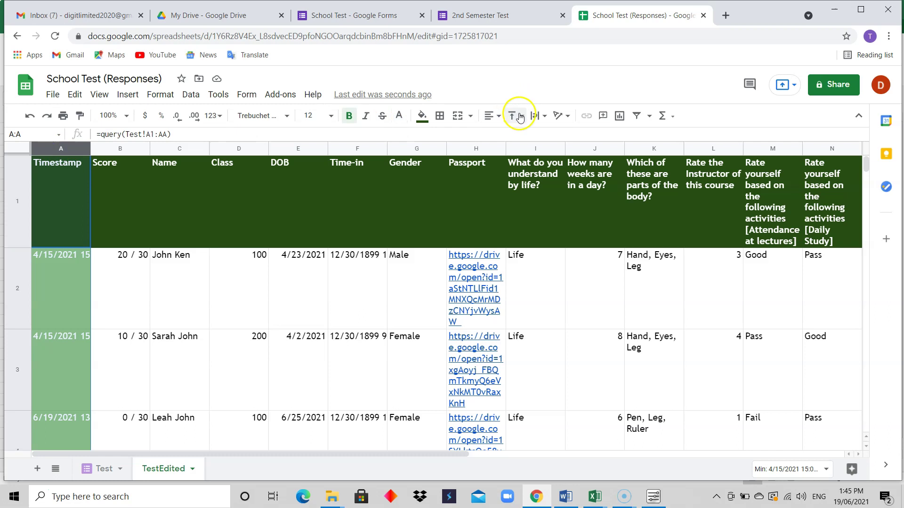
left_click(522, 116)
left_click(536, 116)
left_click(539, 116)
left_click(550, 138)
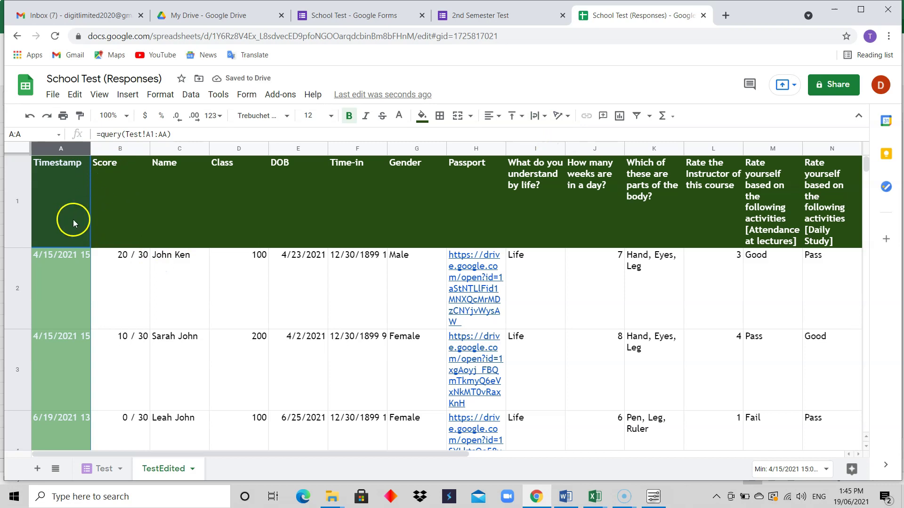
Step: Widen column A to fit full timestamps, then view the Test sheet
left_click_drag(91, 147, 131, 151)
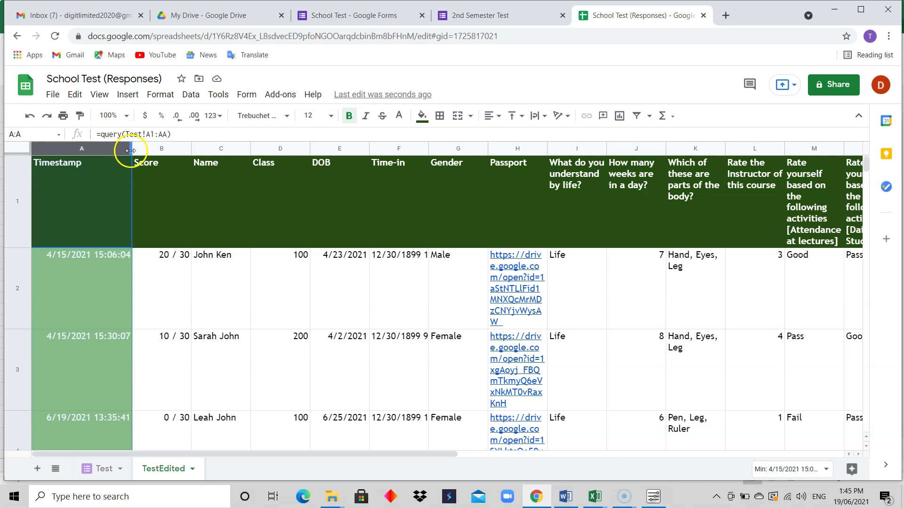
left_click_drag(131, 149, 127, 153)
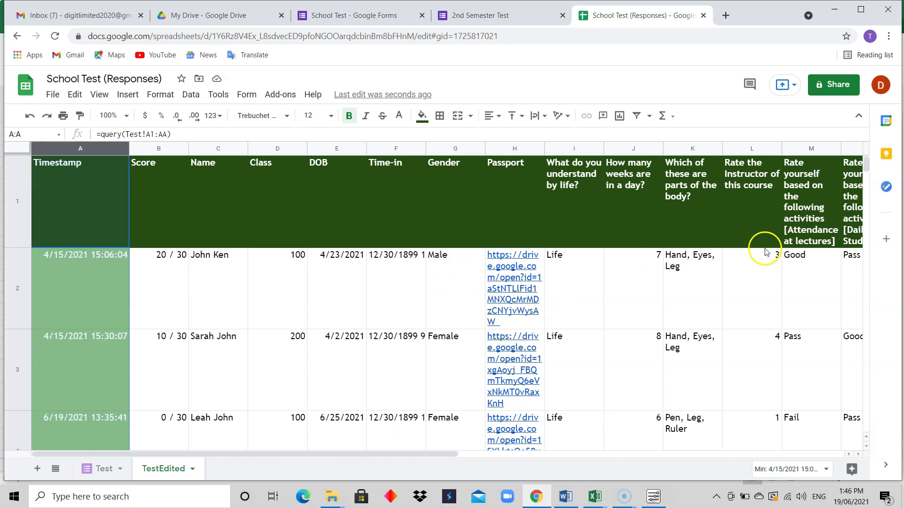
left_click(428, 366)
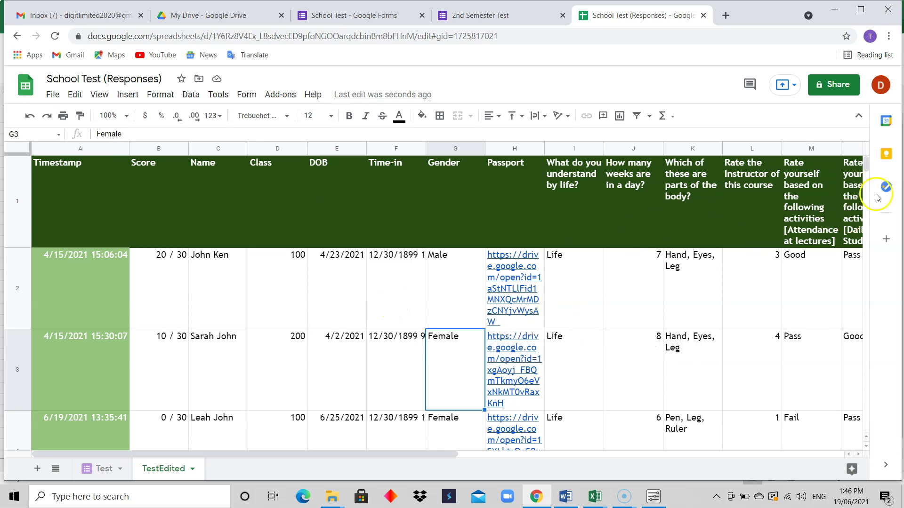
mouse_move(866, 164)
left_mouse_down()
mouse_move(865, 173)
mouse_move(865, 162)
left_mouse_up()
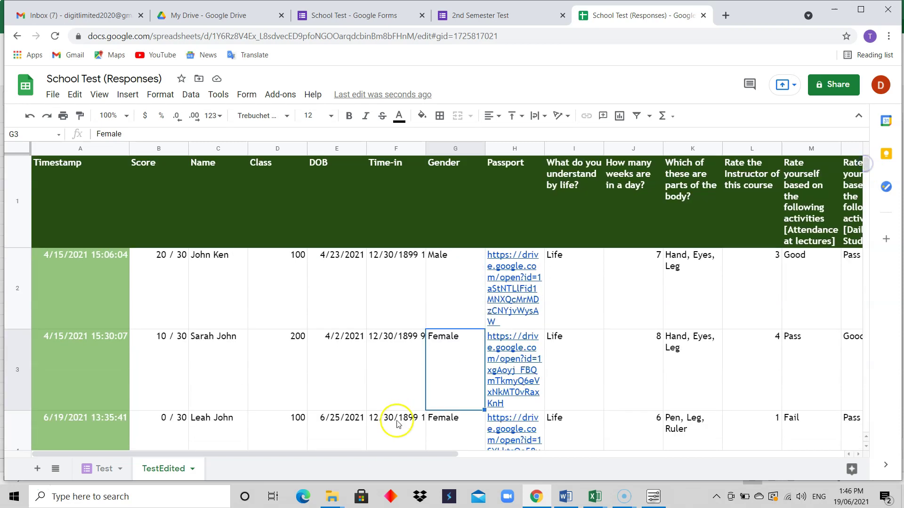
left_click(103, 476)
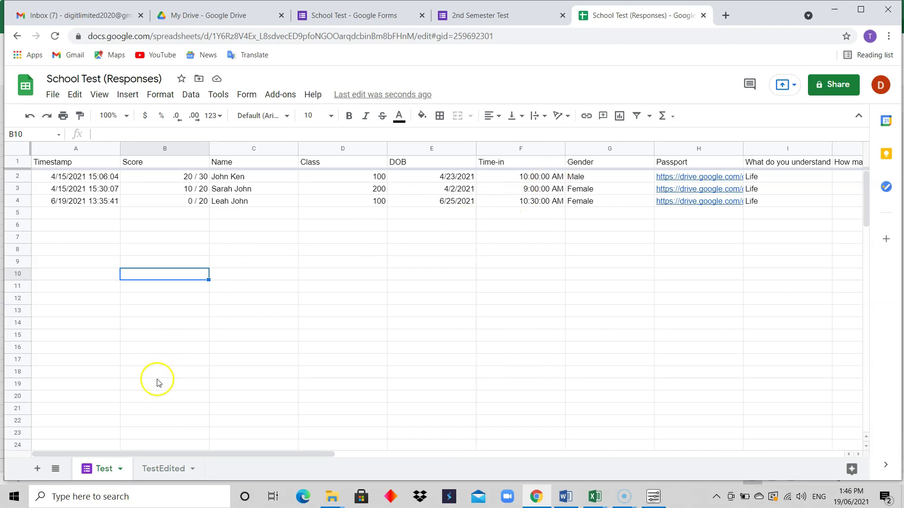
Step: Add borders around every cell of the TestEdited sheet
left_click(148, 469)
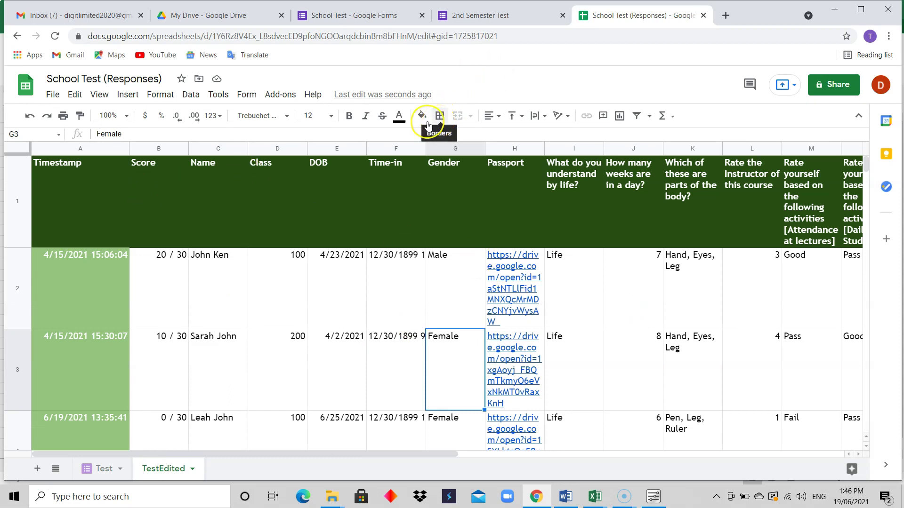
left_click(8, 147)
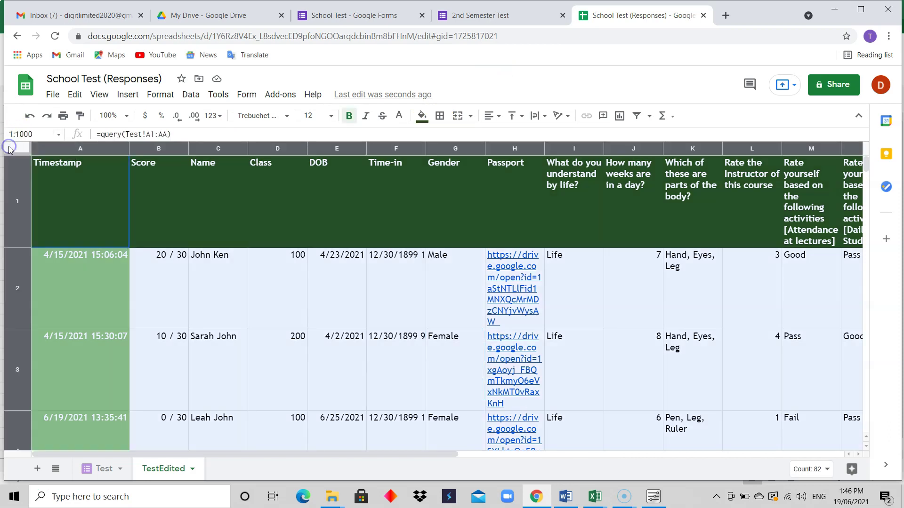
left_click(440, 117)
left_click(446, 147)
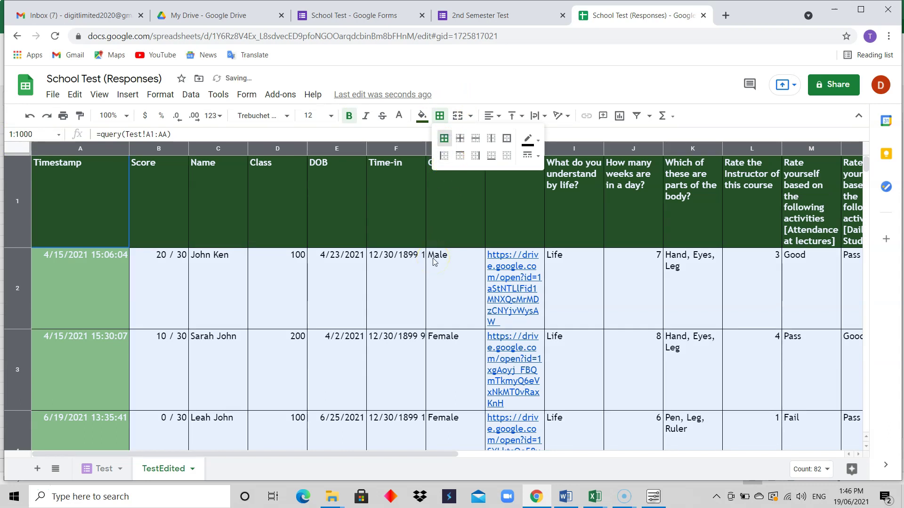
left_click(440, 294)
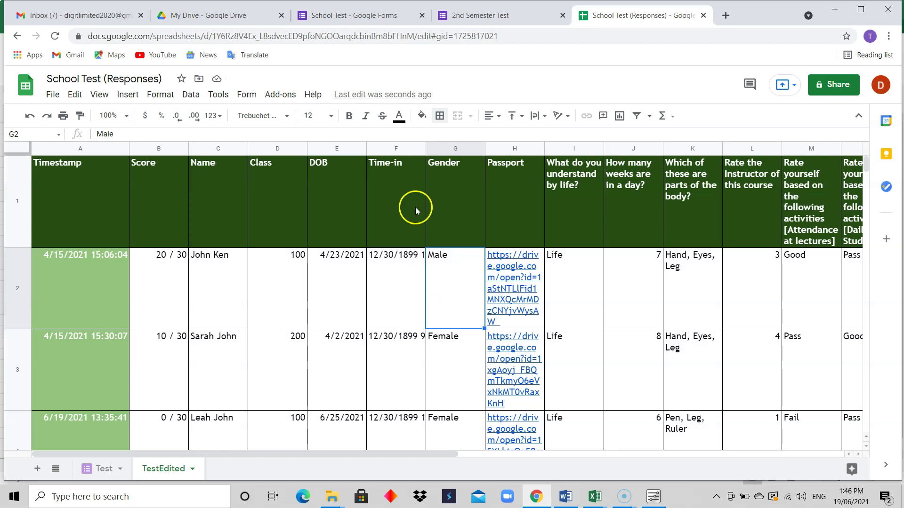
left_click(440, 116)
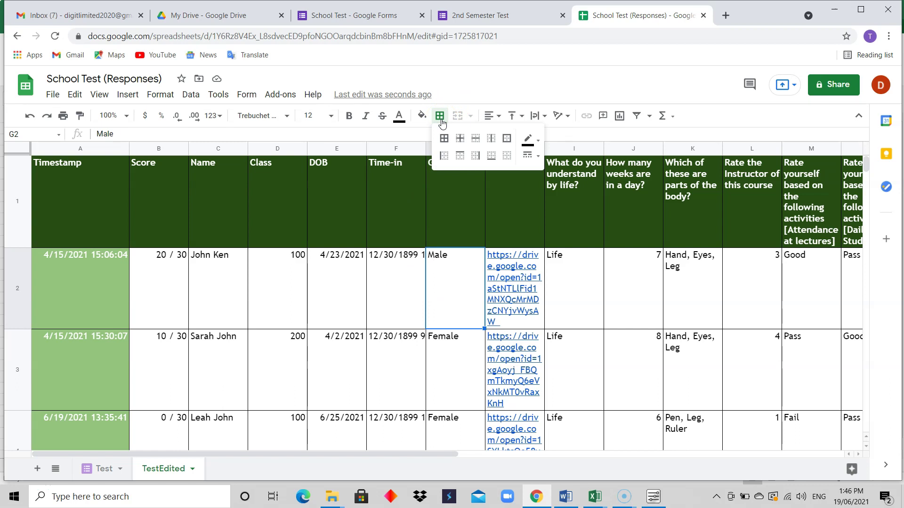
left_click(537, 142)
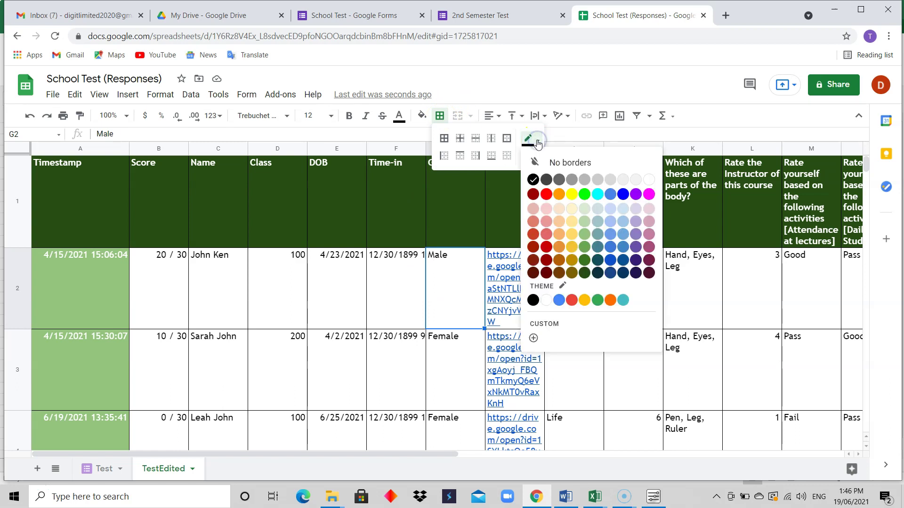
left_click(538, 142)
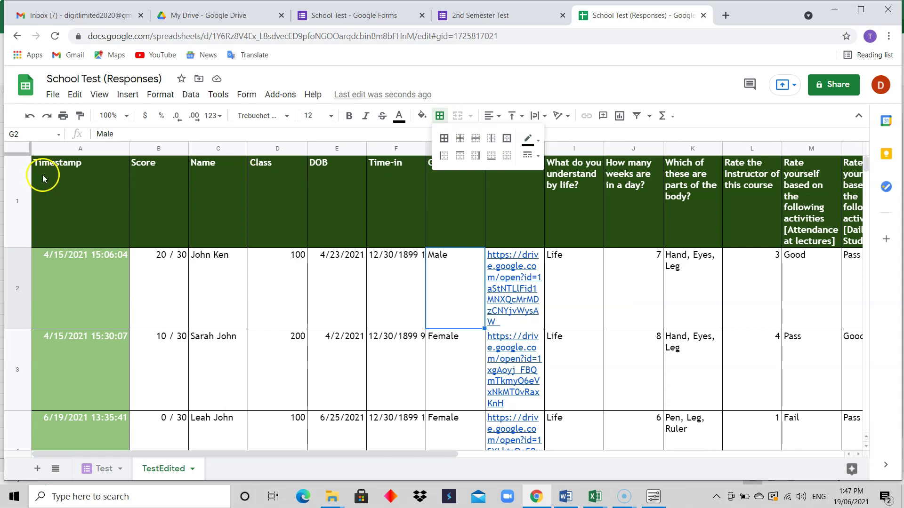
Step: Reapply all borders in a chosen colour, then try green and yellow borders
left_click(18, 152)
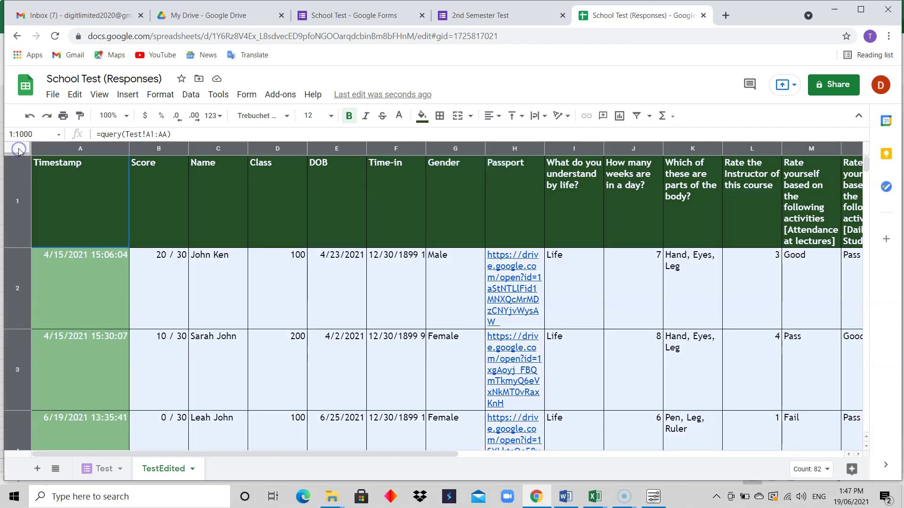
left_click(447, 119)
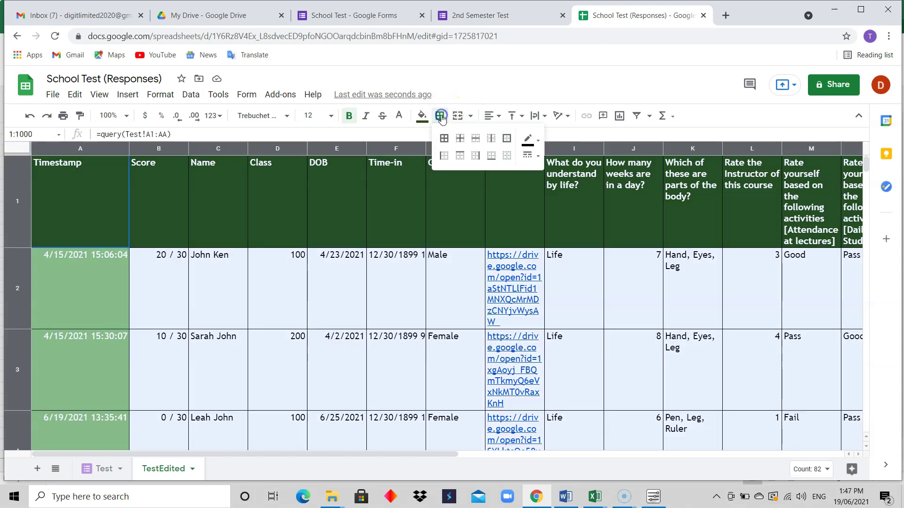
left_click(538, 143)
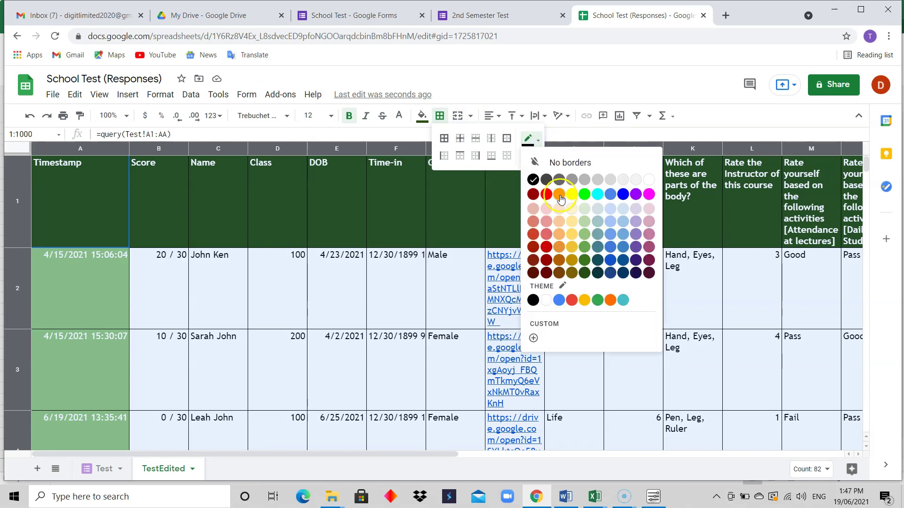
left_click(648, 179)
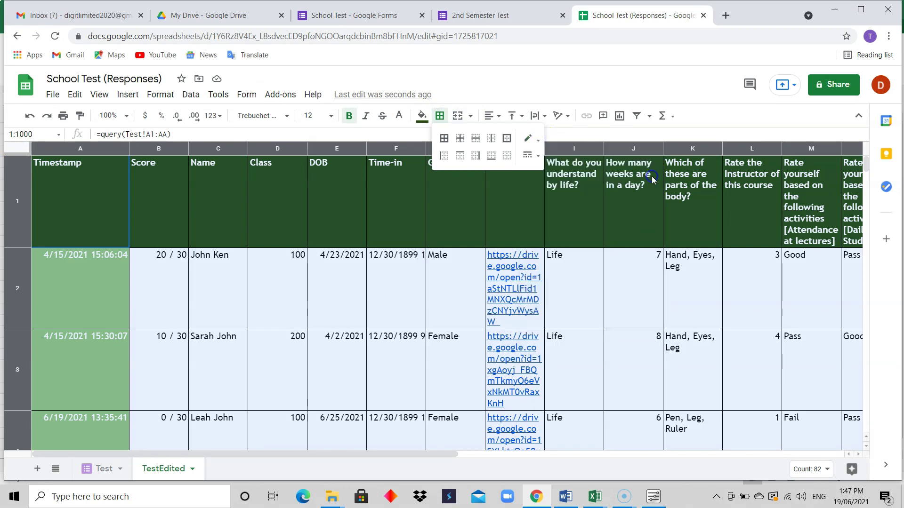
left_click(444, 139)
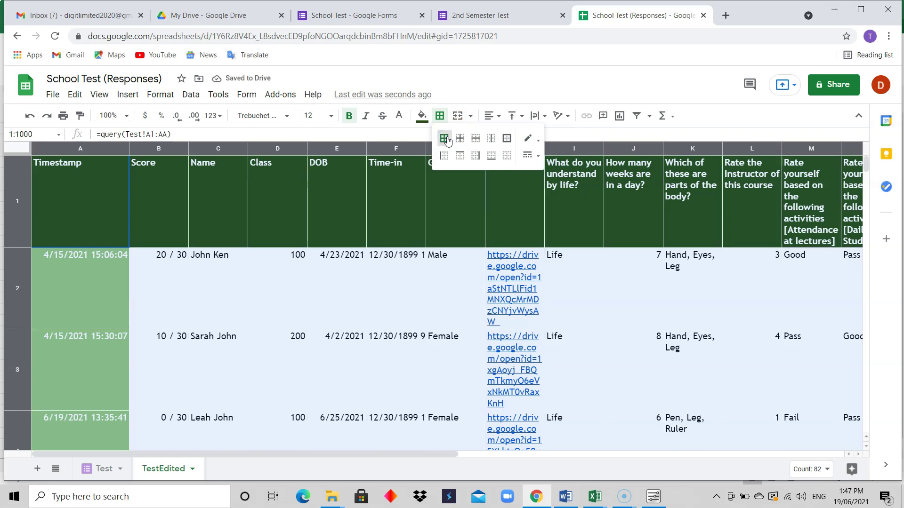
left_click(529, 138)
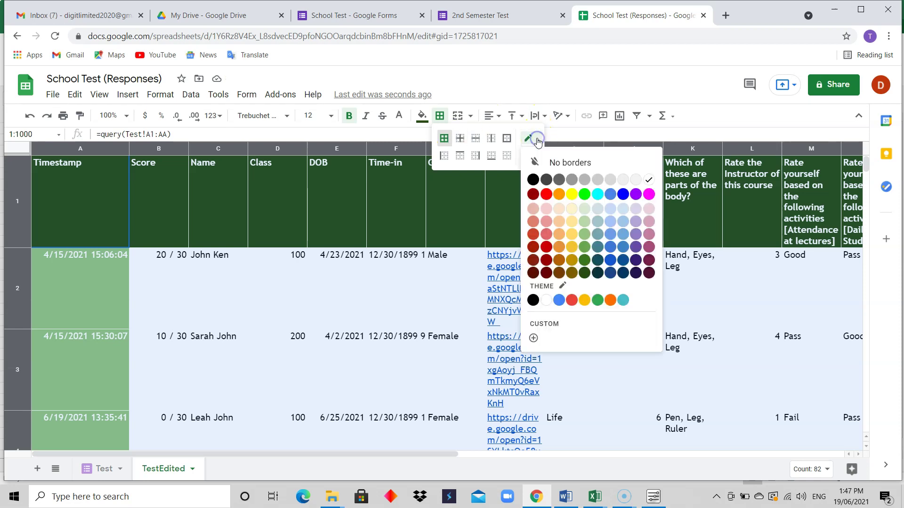
left_click(584, 195)
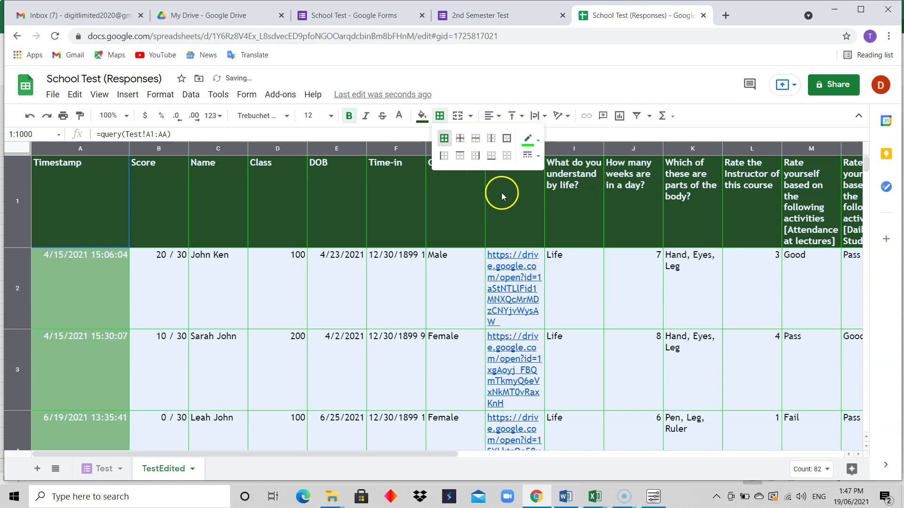
left_click(538, 140)
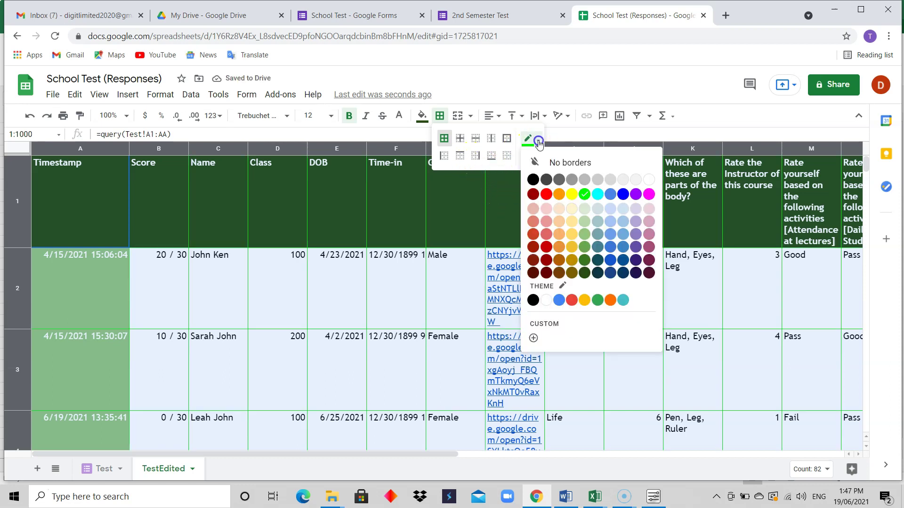
left_click(573, 194)
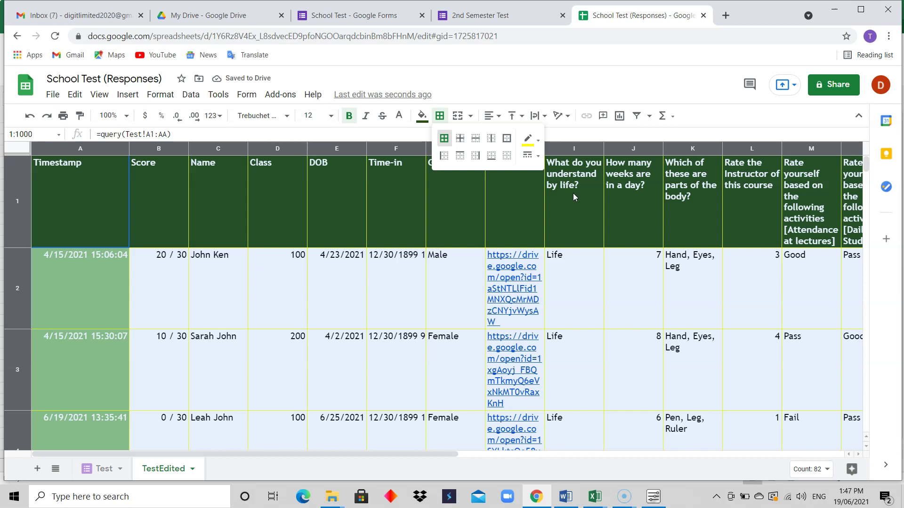
Step: Try a thicker border line, revert to thin, and settle on orange borders
left_click(538, 157)
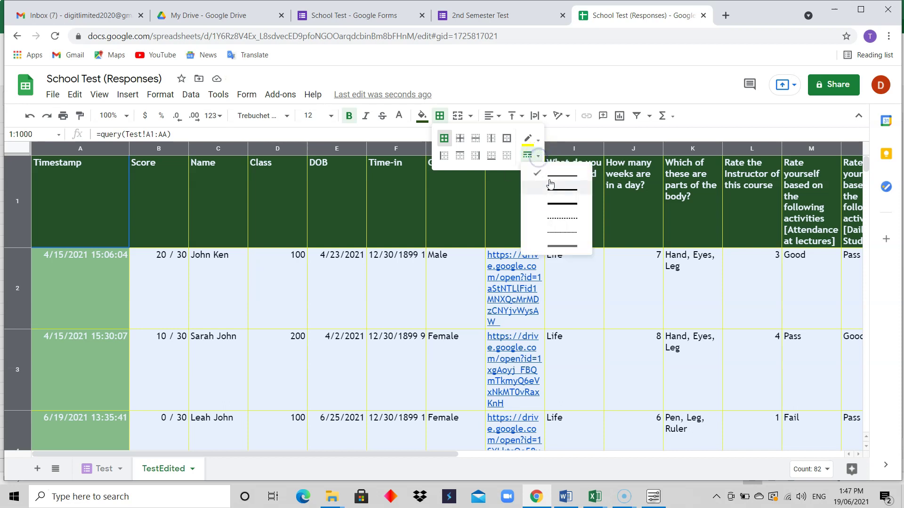
left_click(555, 203)
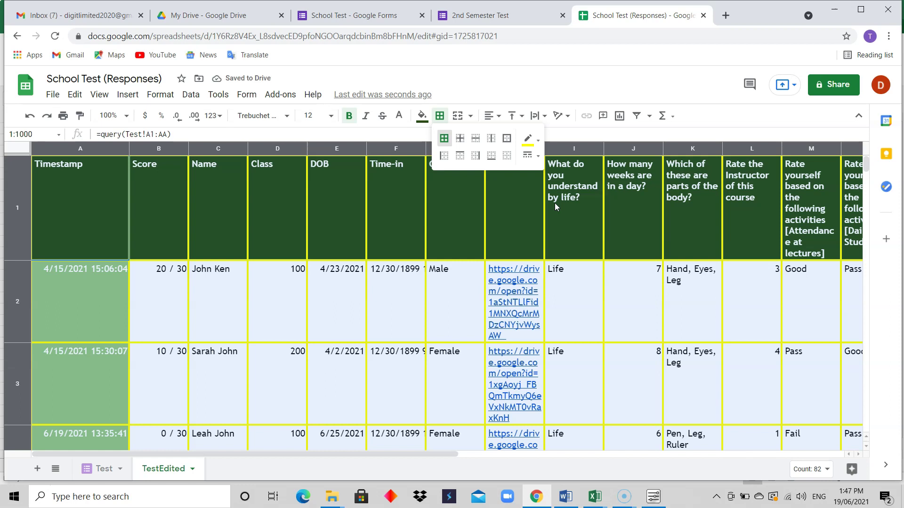
left_click(532, 157)
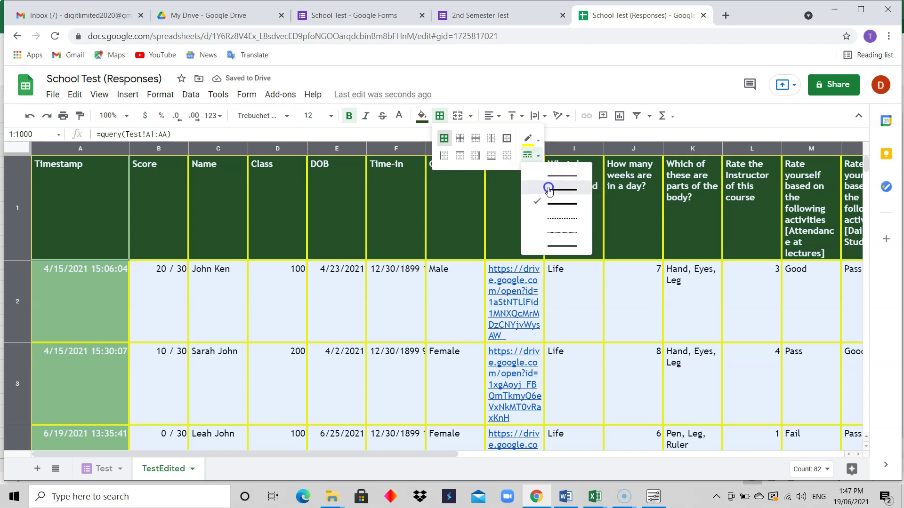
left_click(549, 190)
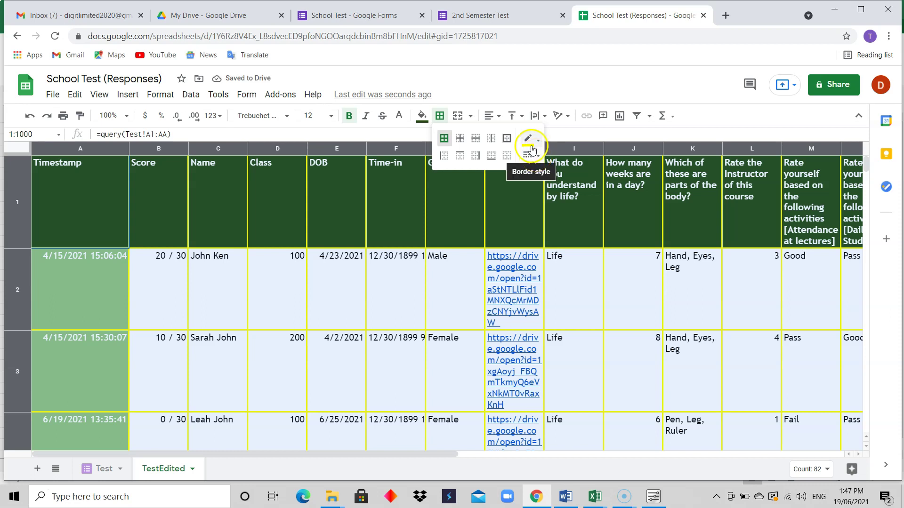
left_click(528, 140)
left_click(558, 195)
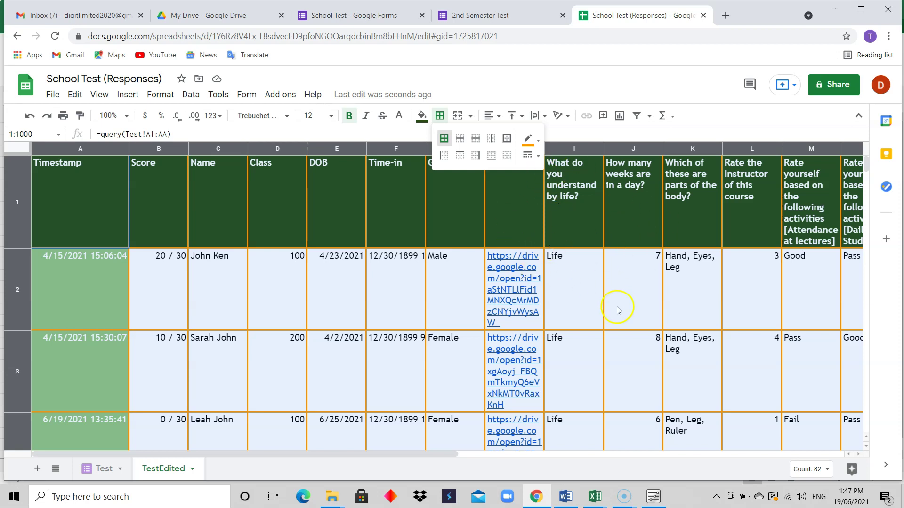
left_click(585, 298)
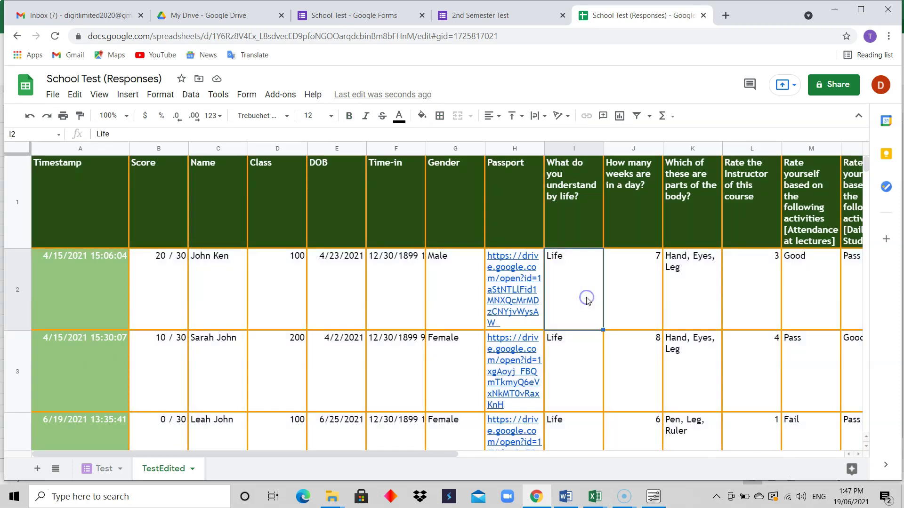
left_click(18, 148)
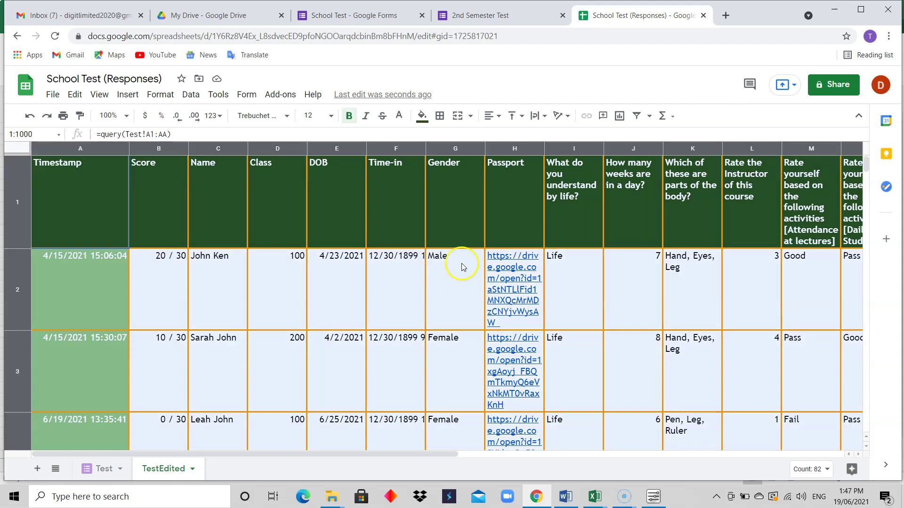
mouse_move(866, 164)
left_mouse_down()
mouse_move(867, 172)
mouse_move(865, 163)
left_mouse_up()
Step: Start another 2nd Semester Test response with DOB 10/06/2021 and Time-in 21:00
left_click(479, 14)
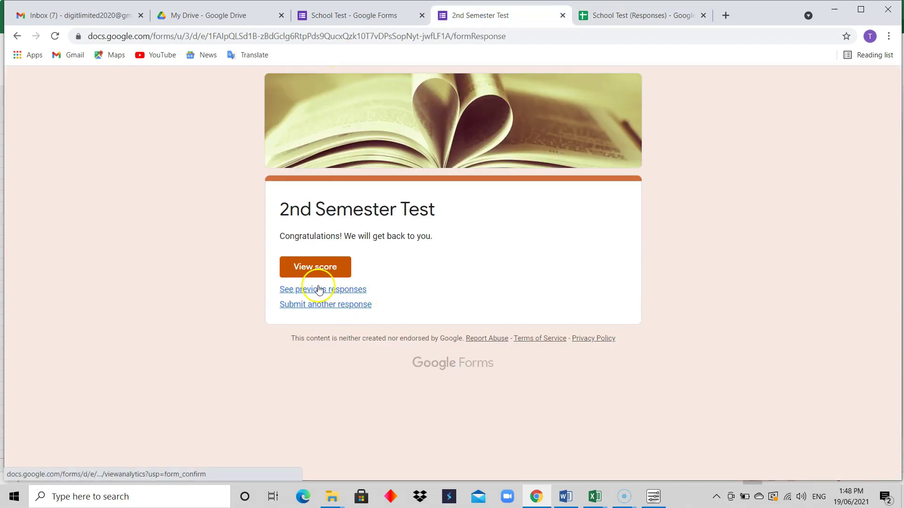
left_click(326, 305)
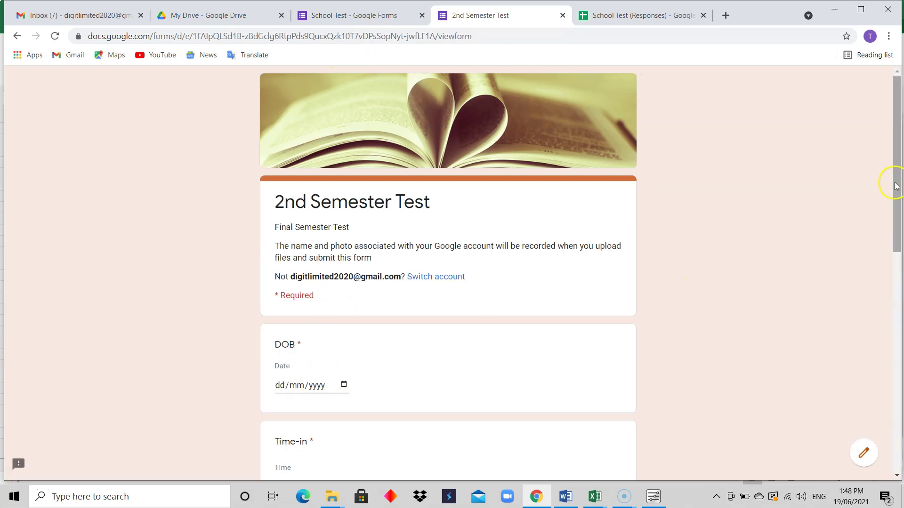
left_click_drag(896, 193, 900, 236)
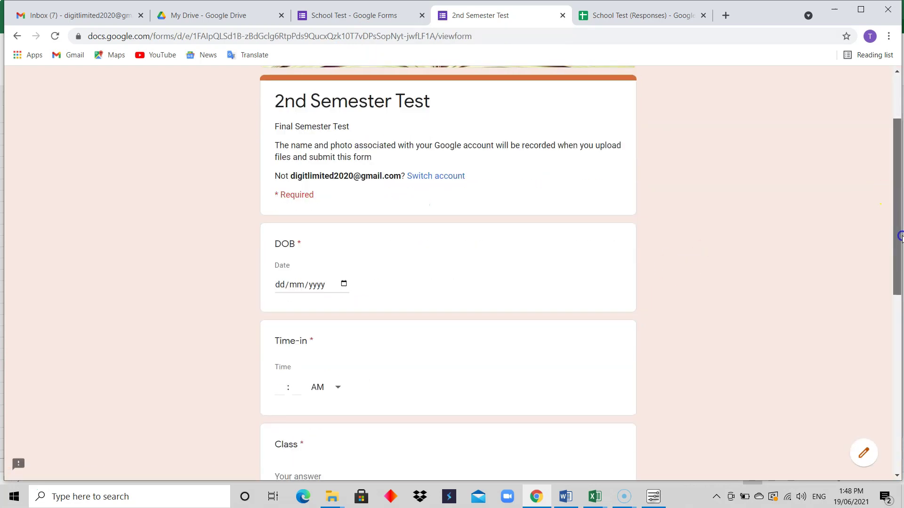
left_click(341, 284)
left_click(339, 360)
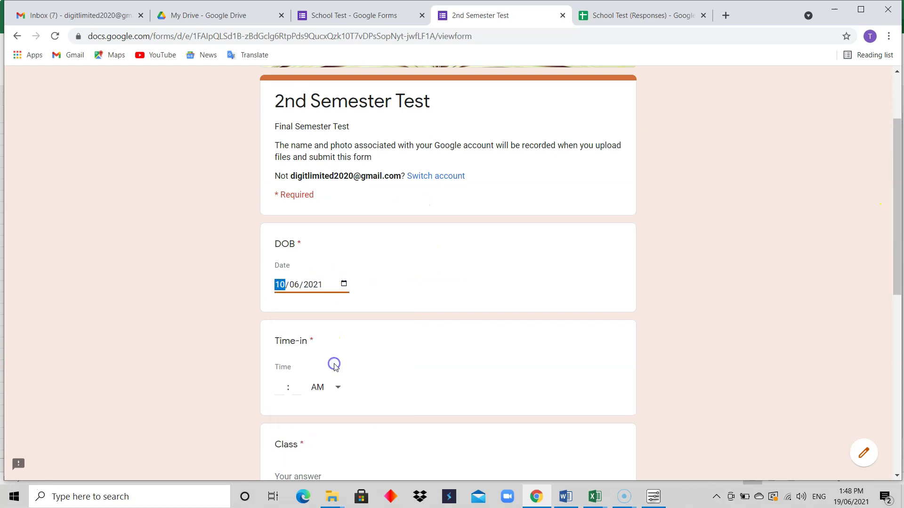
left_click(279, 390)
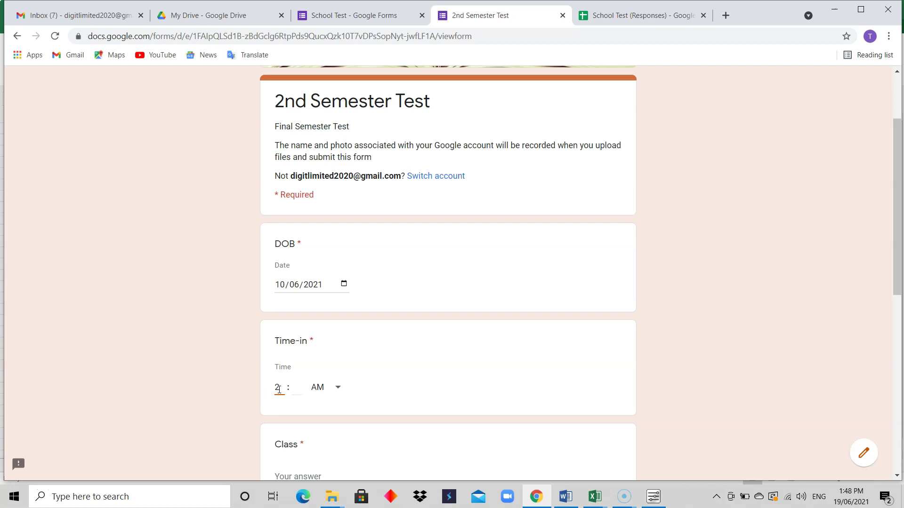
key("Tab")
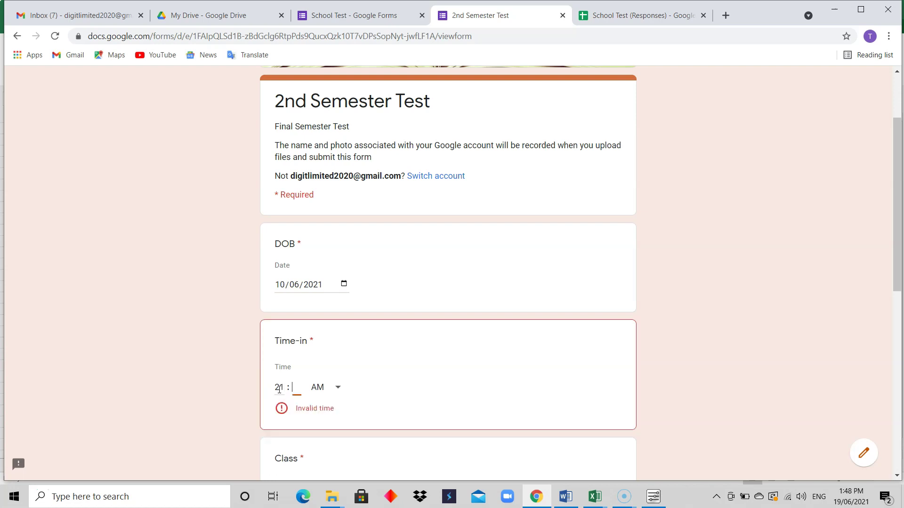
type("00")
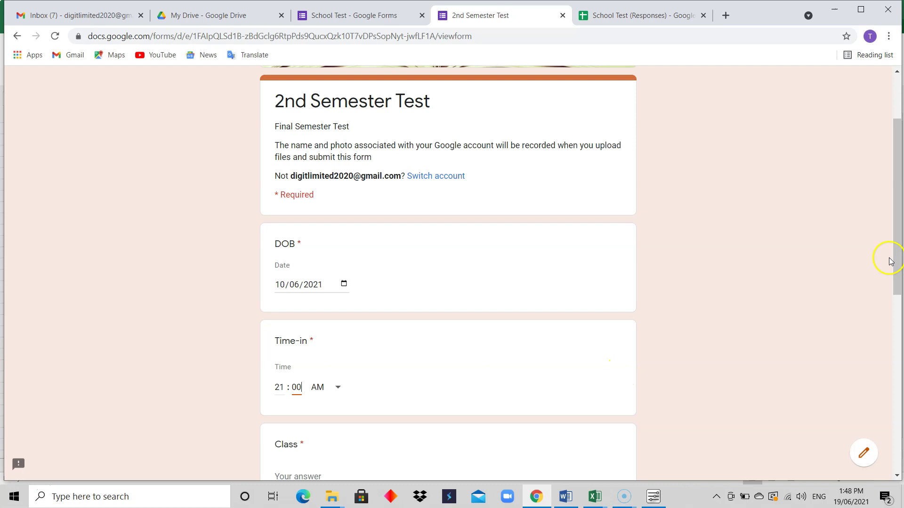
left_click_drag(899, 262, 881, 369)
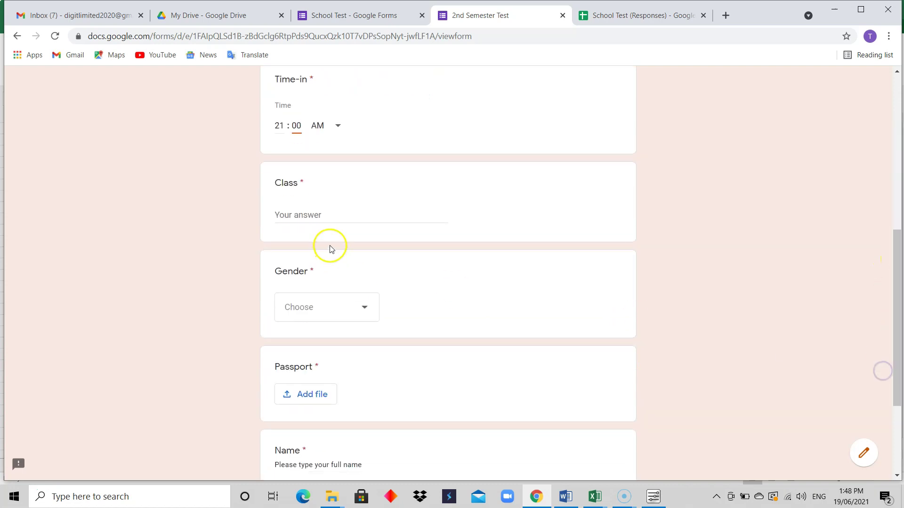
Step: Enter Class 400, choose Male as gender, and begin adding a passport file
left_click(350, 213)
type("400")
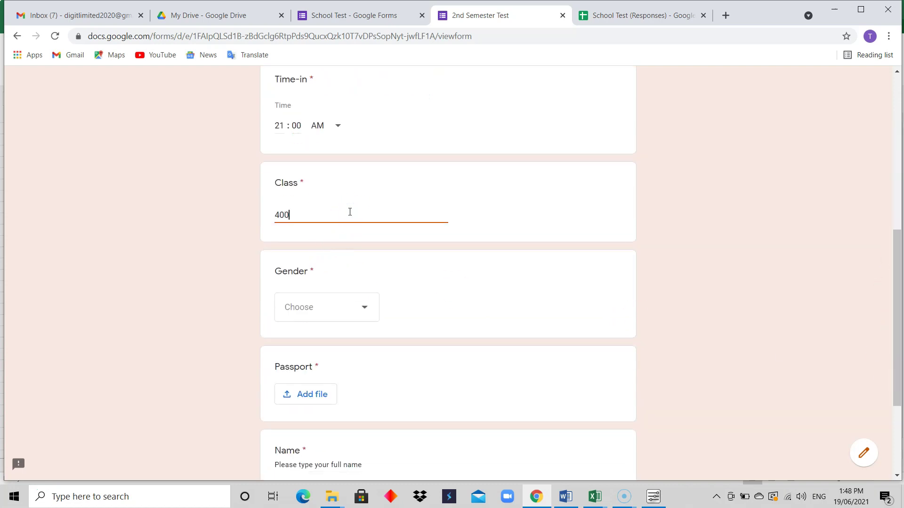
left_click(343, 307)
left_click(308, 371)
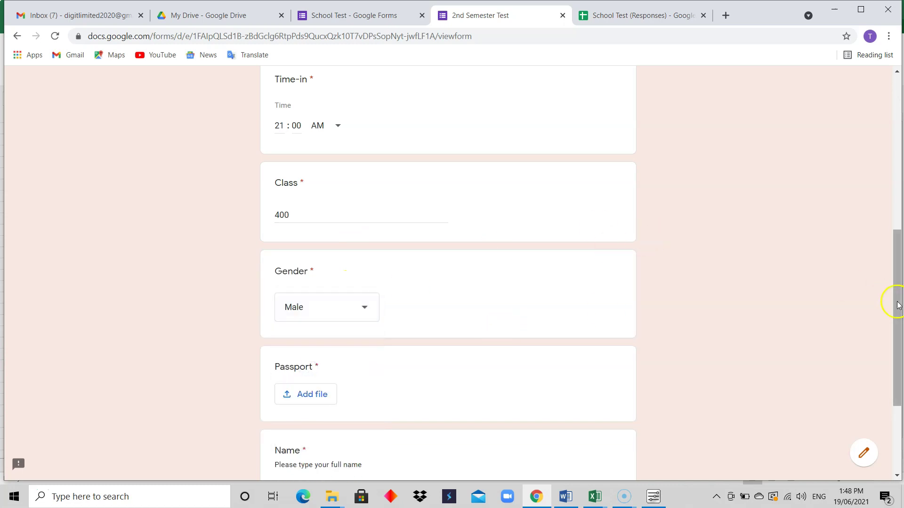
left_click_drag(899, 297, 894, 401)
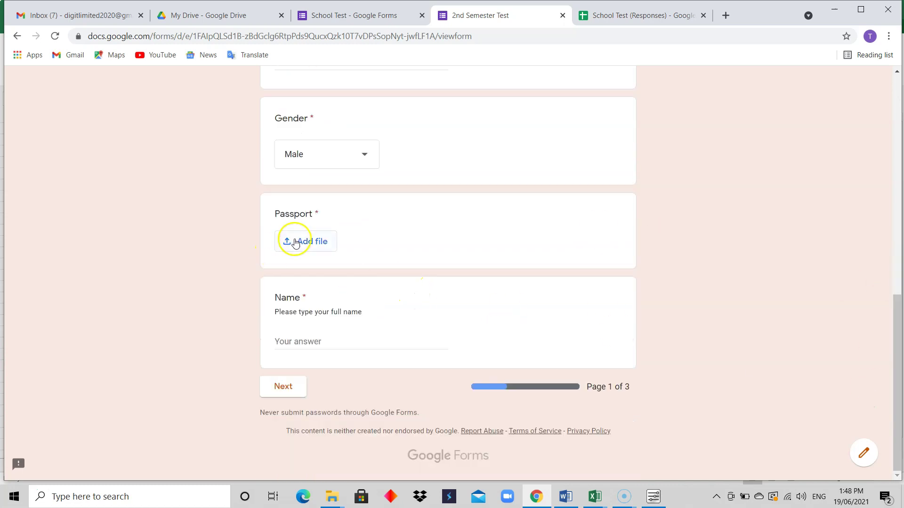
left_click(297, 241)
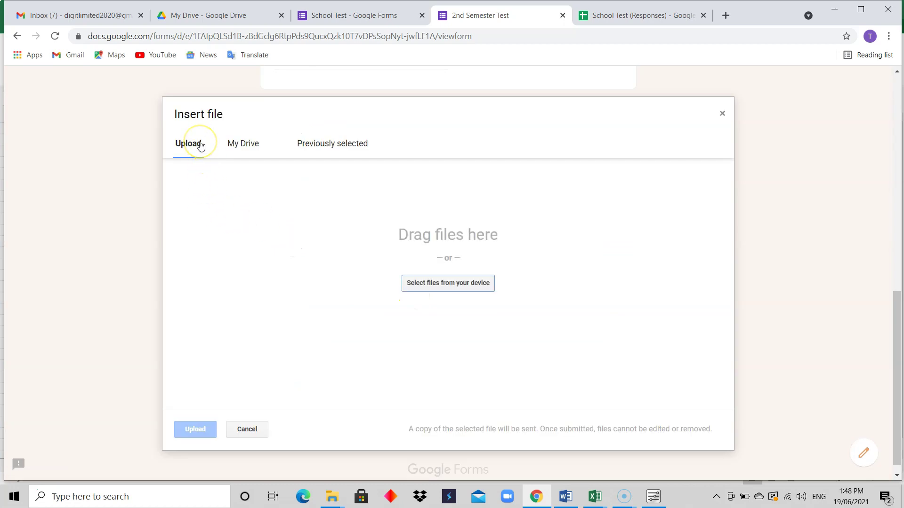
Step: Upload Profile Picture.jpg from the computer as the passport photo
left_click(458, 285)
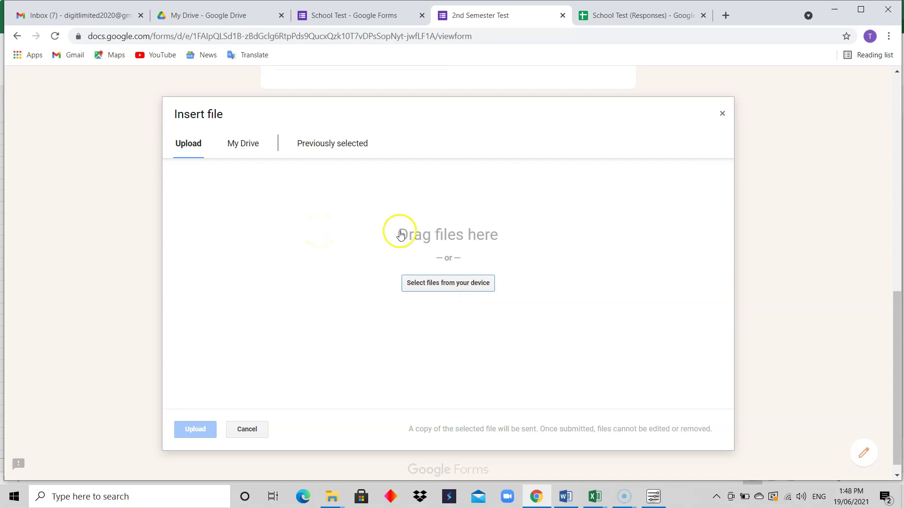
left_click(452, 286)
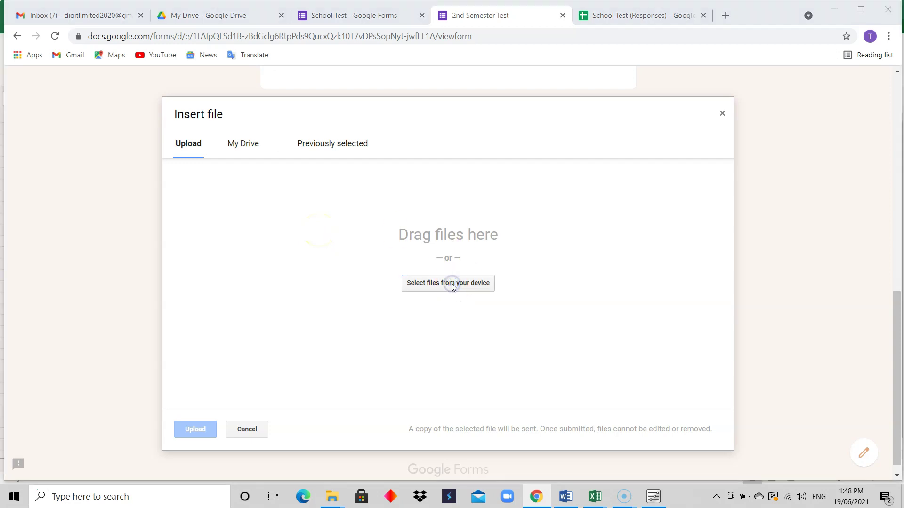
left_click(150, 100)
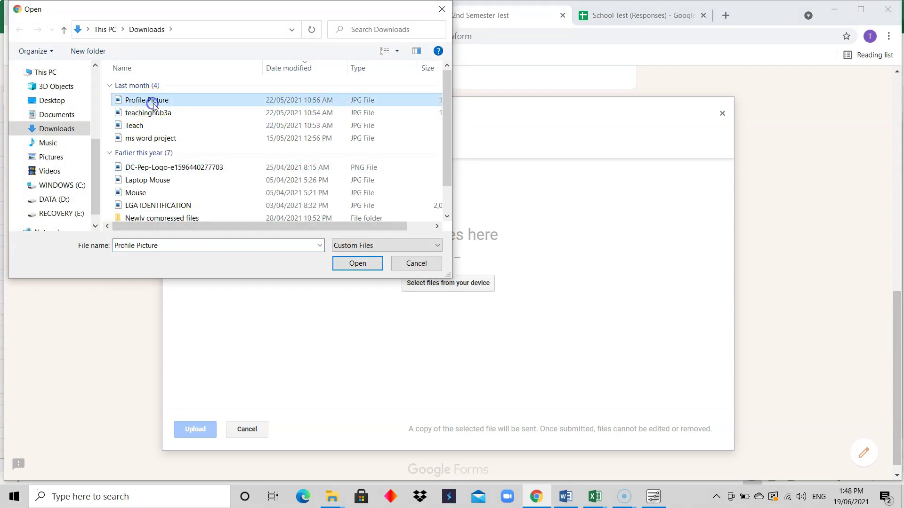
left_click(348, 262)
left_click(195, 429)
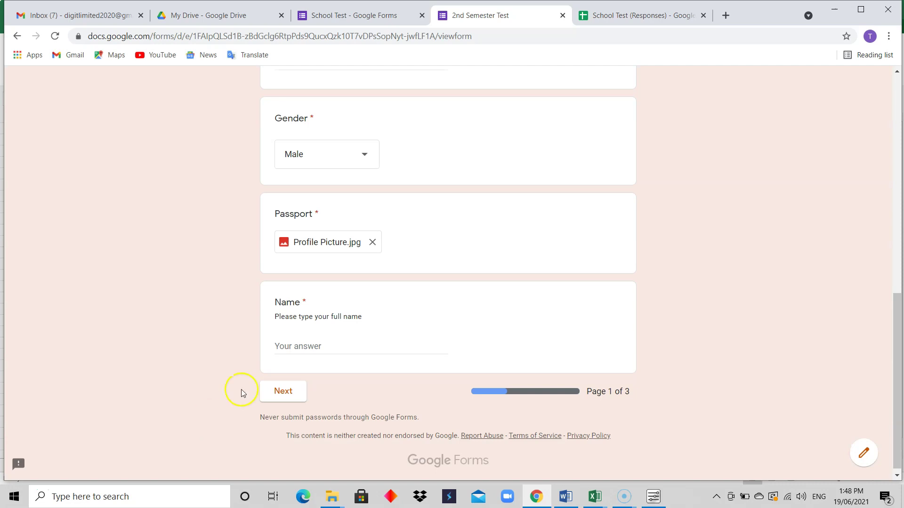
Step: Enter the student's full name and continue to the form's second page
left_click(332, 347)
type("H")
key("BackSpace")
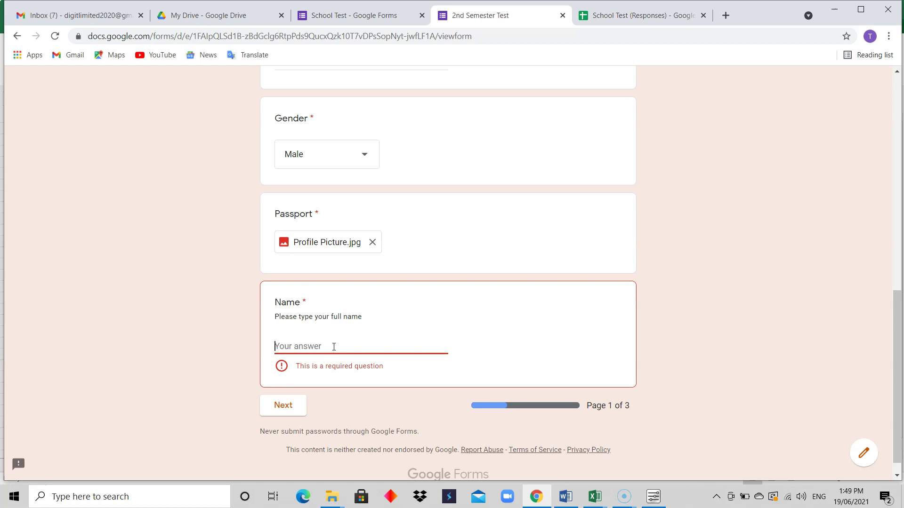
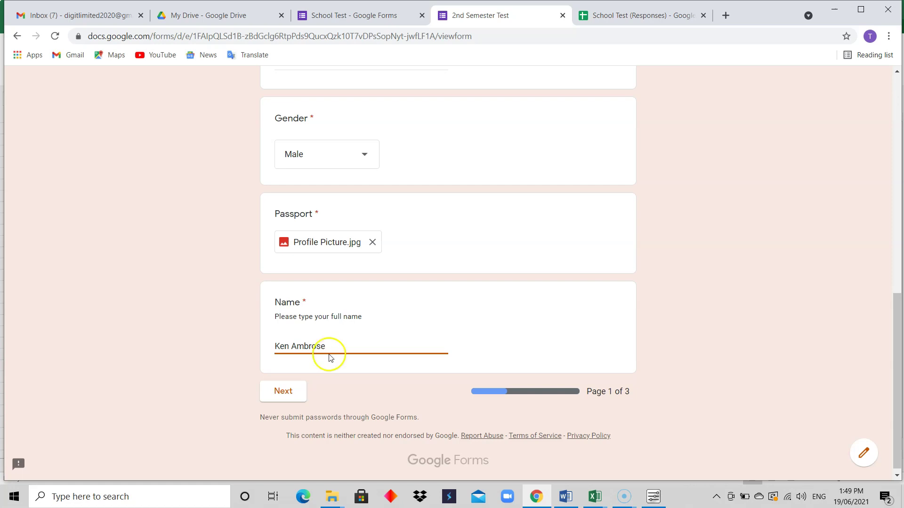
left_click(290, 397)
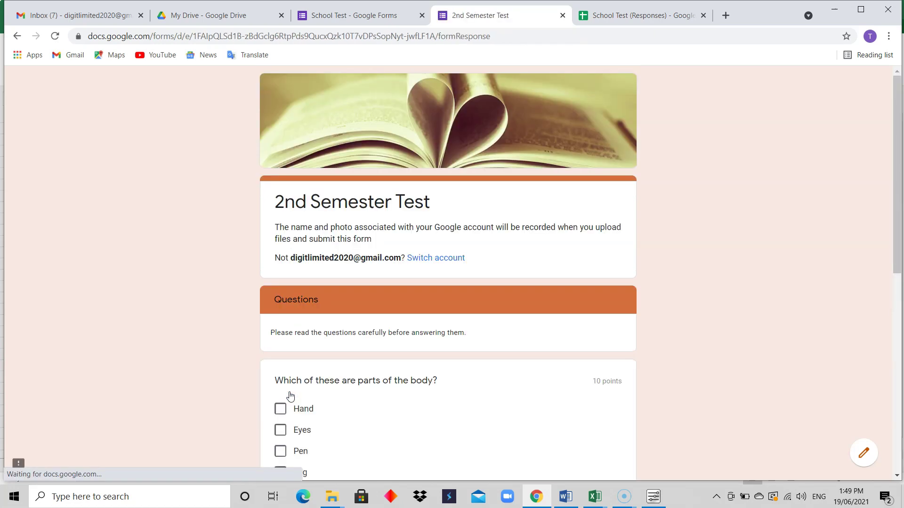
Step: Tick Hand and Ruler, answer 7 weeks, write 'Life', and go to the last page
left_click_drag(896, 178, 894, 267)
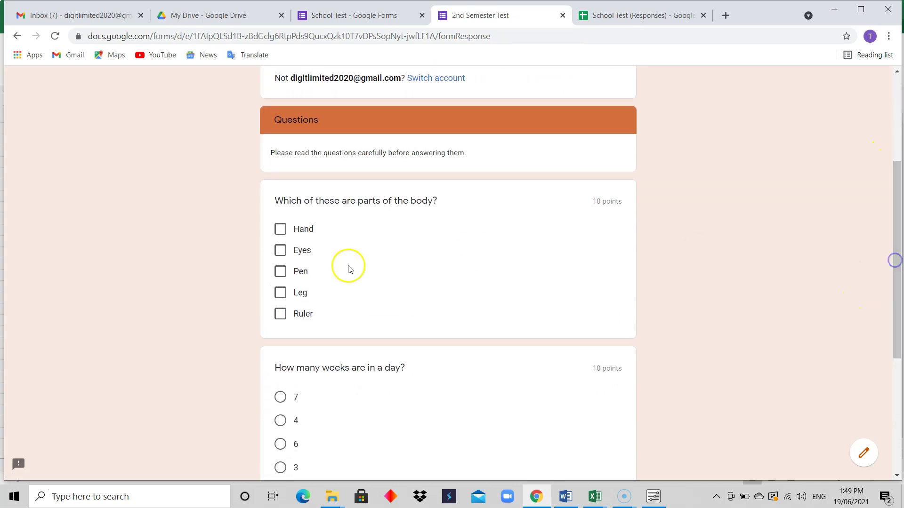
left_click(303, 229)
left_click(298, 313)
left_click_drag(894, 256, 882, 347)
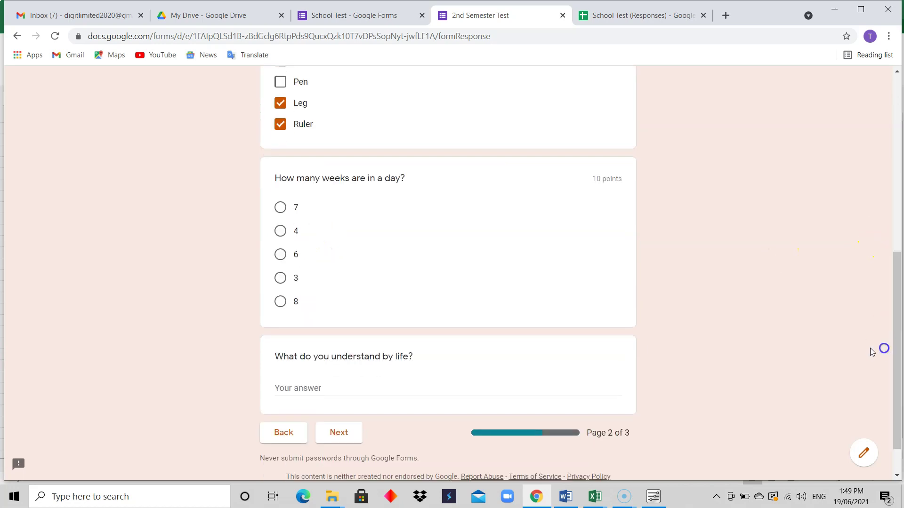
left_click(280, 207)
left_click(303, 403)
type("Life")
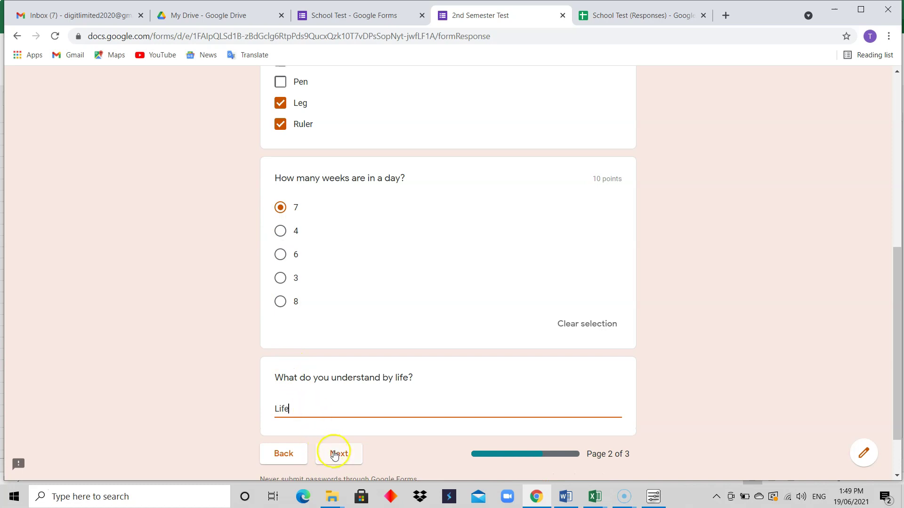
left_click(335, 454)
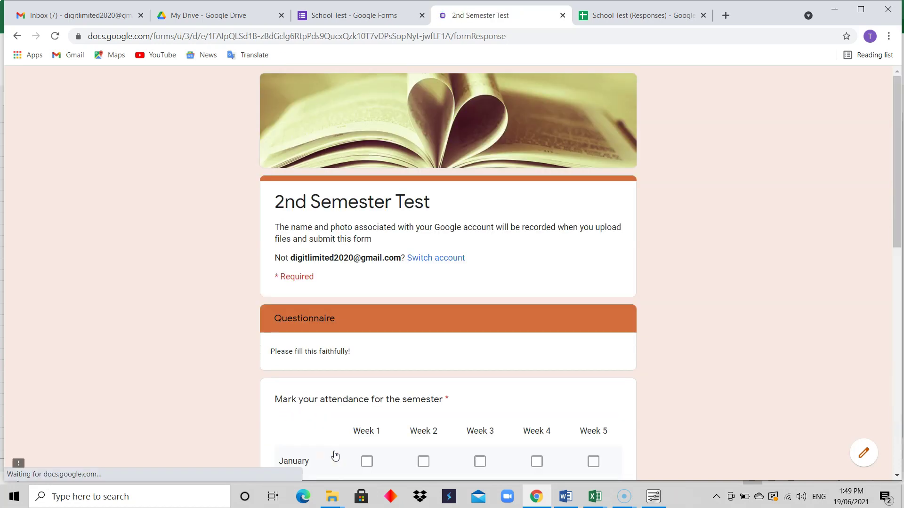
Step: Mark attendance for Jan Wk 2, Feb Wk 1, Mar Wk 2, Apr Wk 3; rate instructor 2, lectures Pass
left_click_drag(898, 239, 896, 319)
left_click(417, 267)
left_click(366, 296)
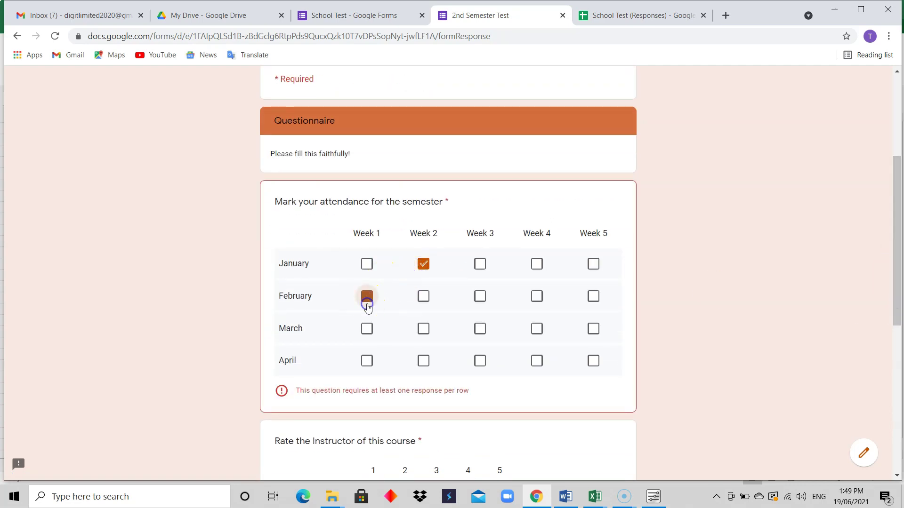
left_click(425, 330)
left_click(482, 361)
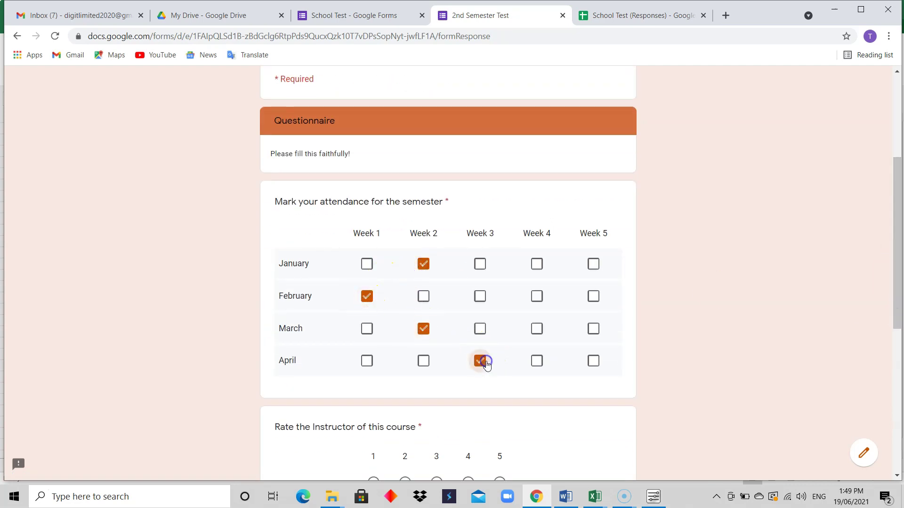
left_click_drag(896, 258, 894, 335)
left_click(405, 277)
left_click(451, 401)
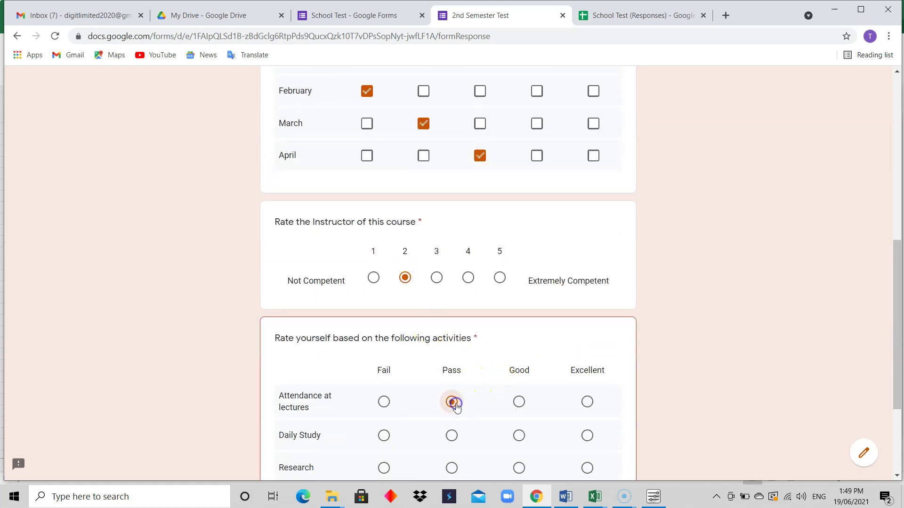
Step: Rate Daily Study and Research as Pass, then submit the response
left_click_drag(898, 323, 897, 385)
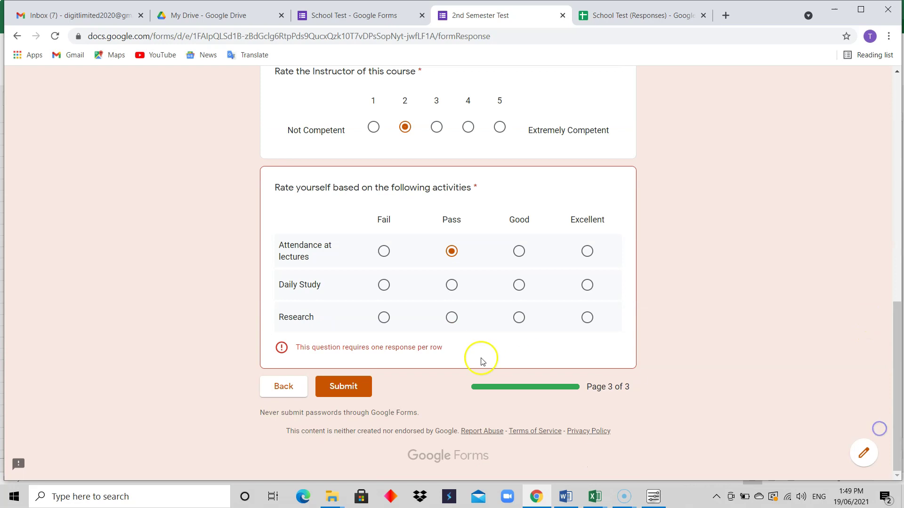
left_click(343, 387)
left_click(340, 386)
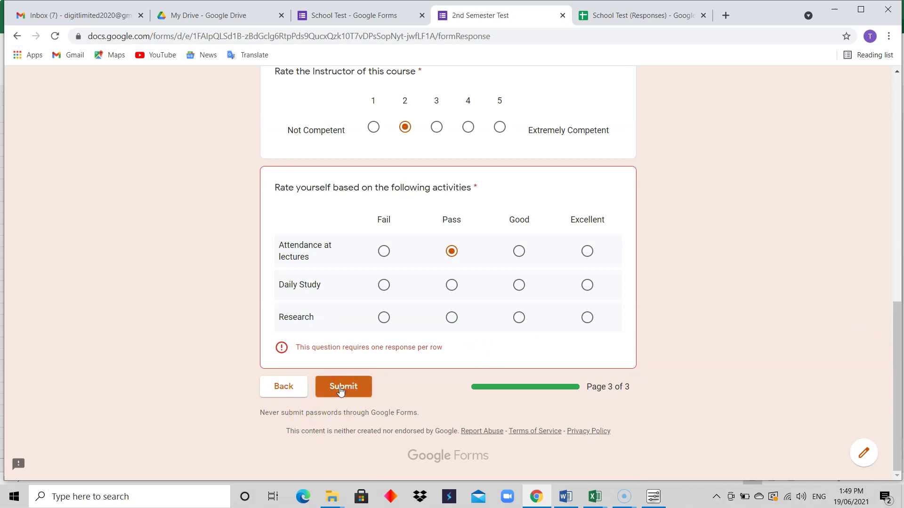
left_click(343, 386)
left_click(345, 389)
left_click(456, 286)
left_click(452, 317)
left_click(366, 381)
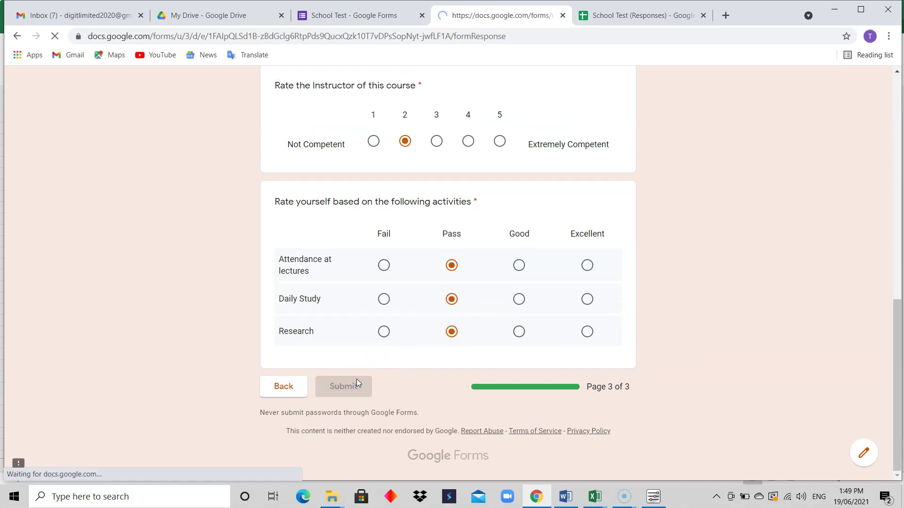
Step: Compare TestEdited with the Test sheet to confirm the new response row scoring 10 / 30
left_click(637, 14)
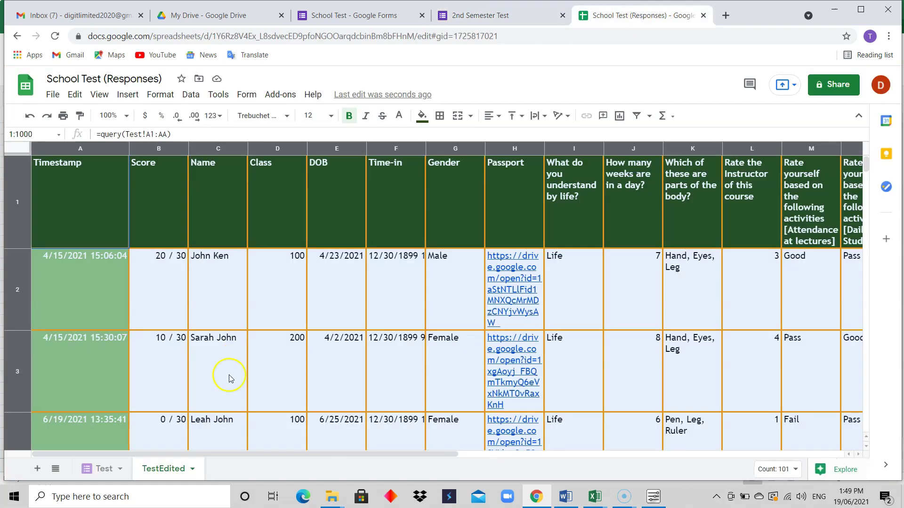
left_click(104, 468)
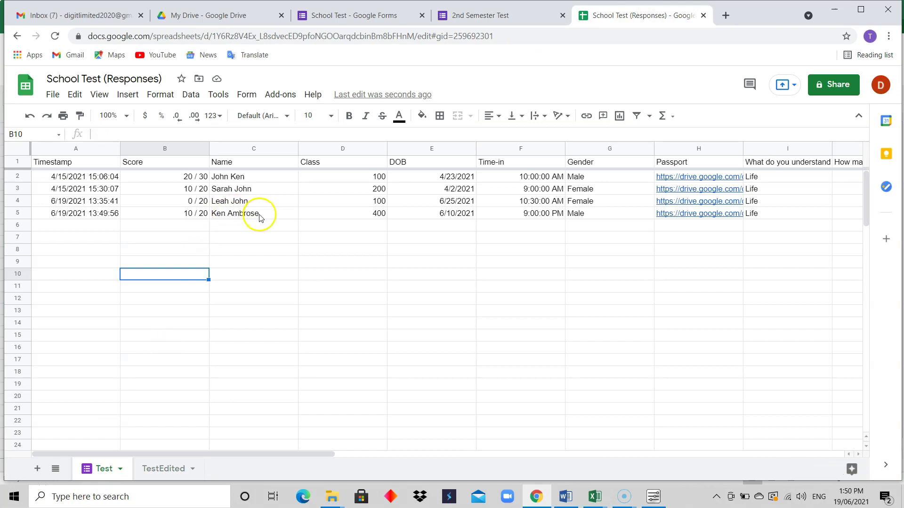
left_click(162, 468)
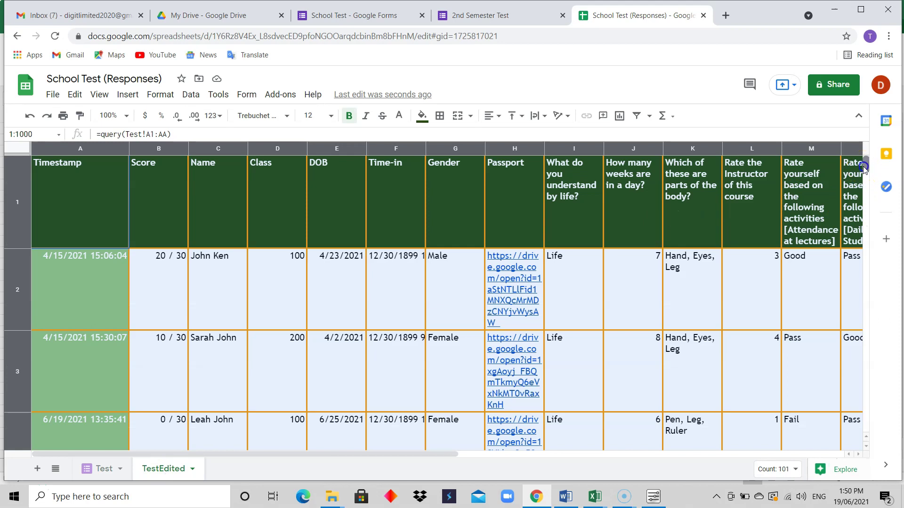
scroll(864, 167, "down", 3)
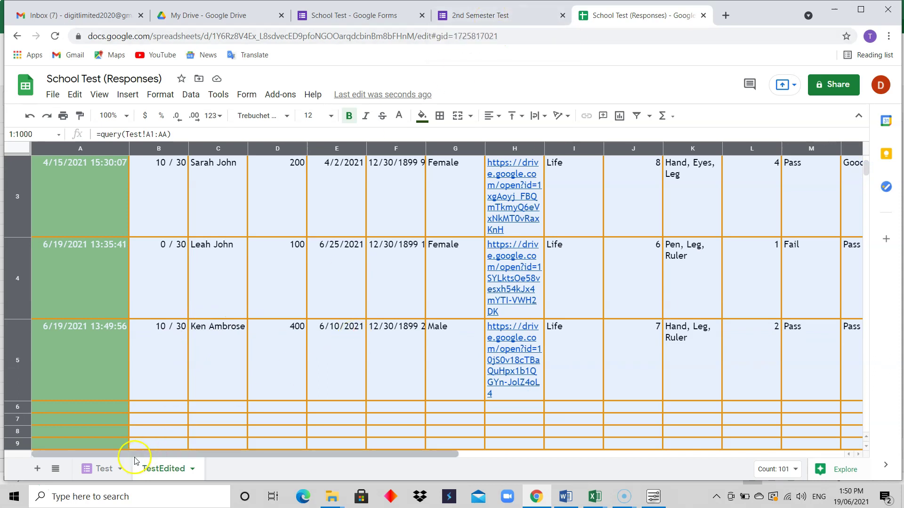
left_click(106, 469)
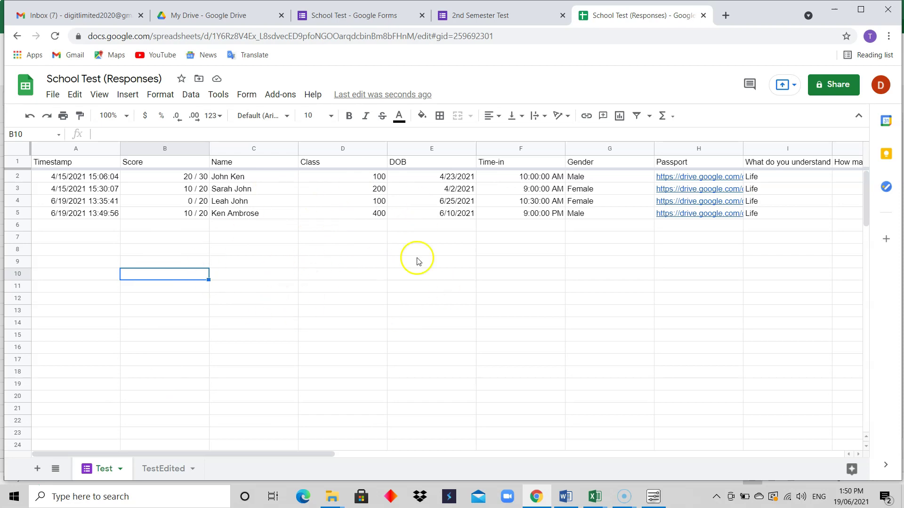
left_click(151, 468)
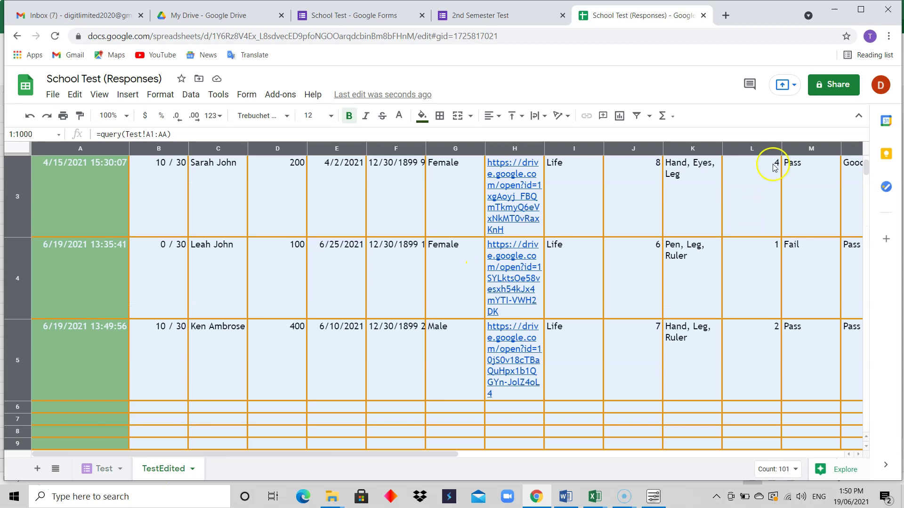
scroll(865, 173, "up", 3)
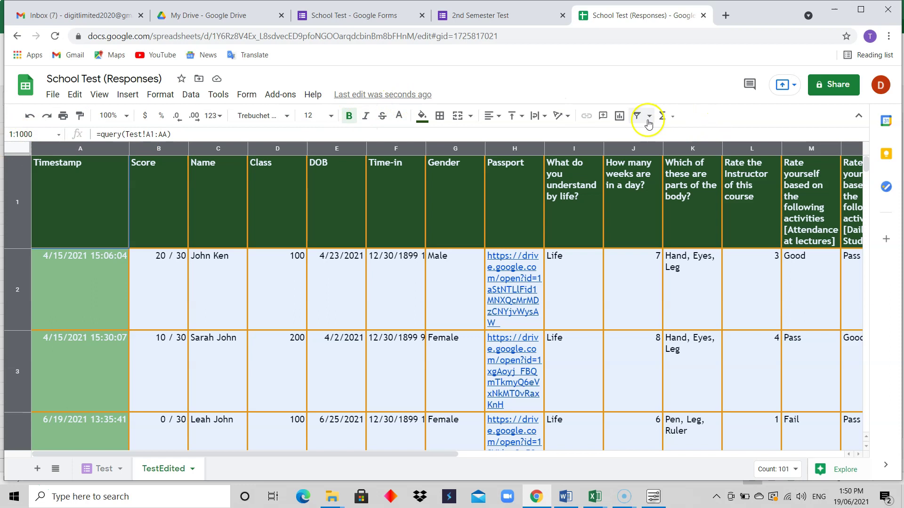
Step: Pick a thin solid style and grey colour for borders, then close without applying
left_click(439, 116)
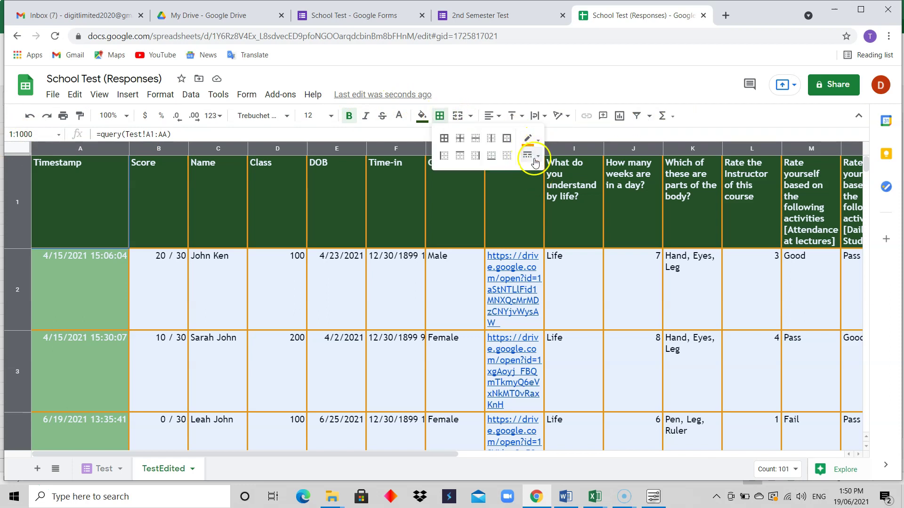
left_click(532, 157)
left_click(552, 178)
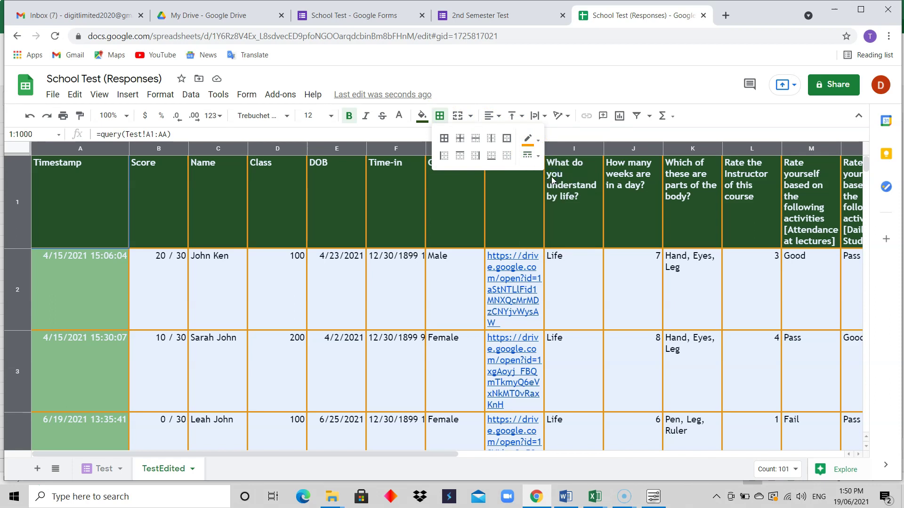
left_click(529, 140)
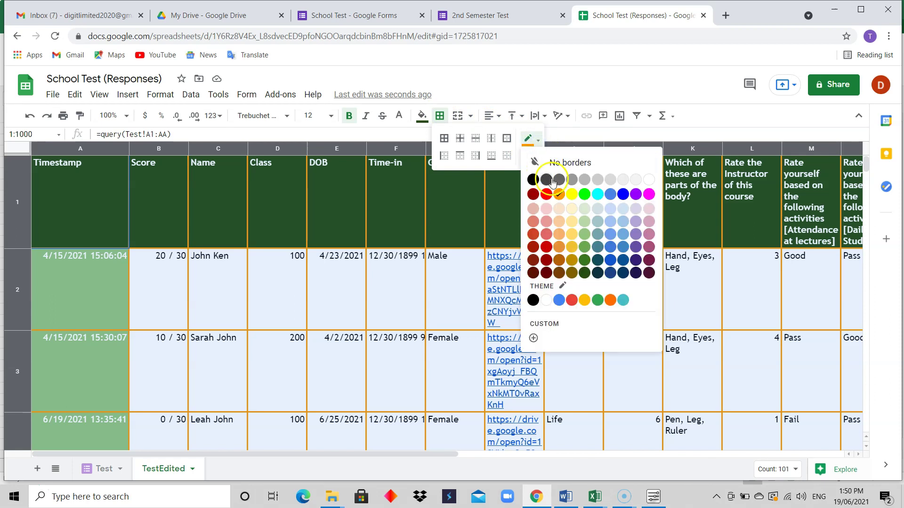
left_click(624, 180)
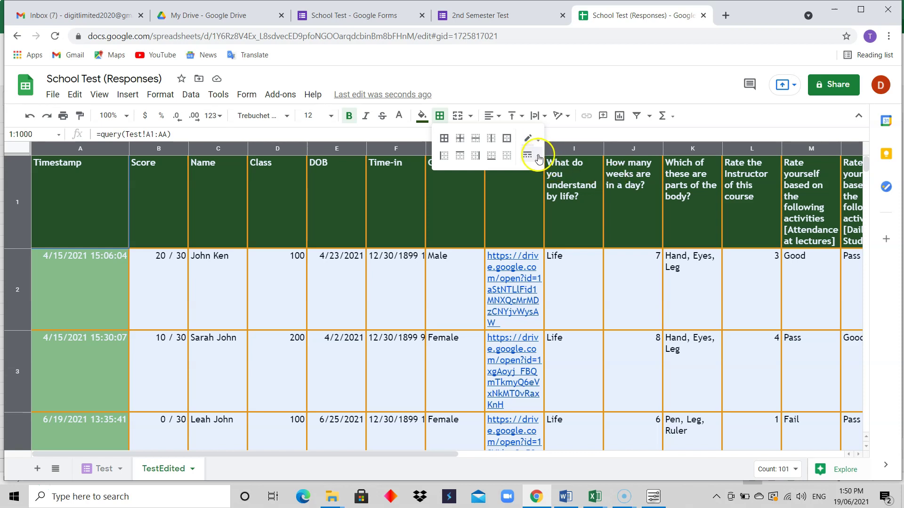
left_click(9, 149)
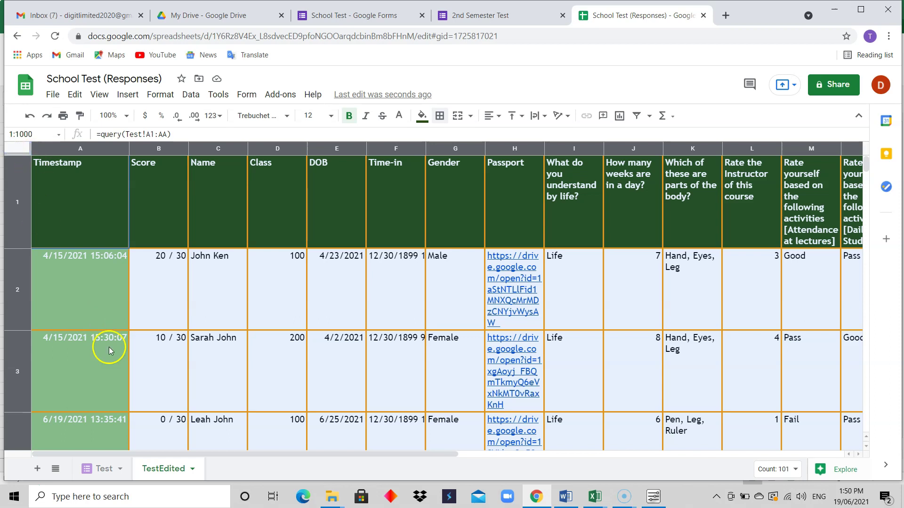
left_click(259, 411)
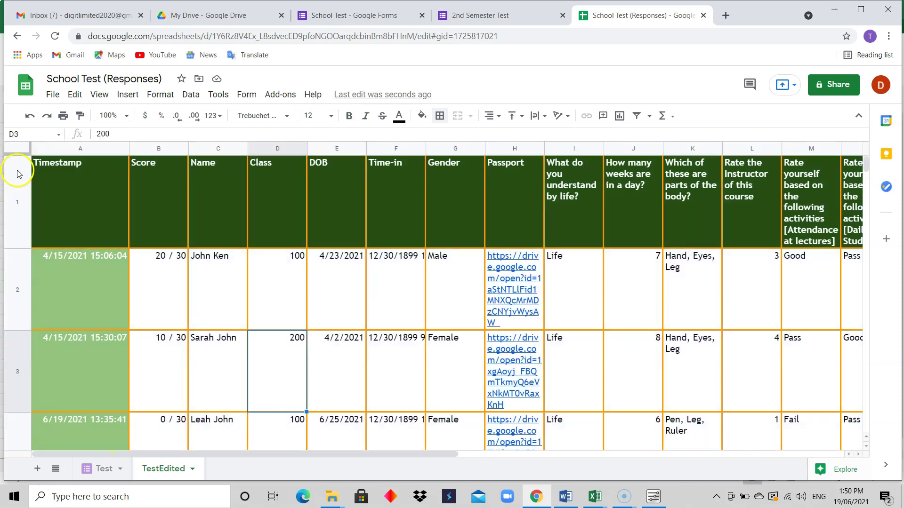
Step: Select the whole sheet and apply thin solid grey borders to every cell
left_click(15, 148)
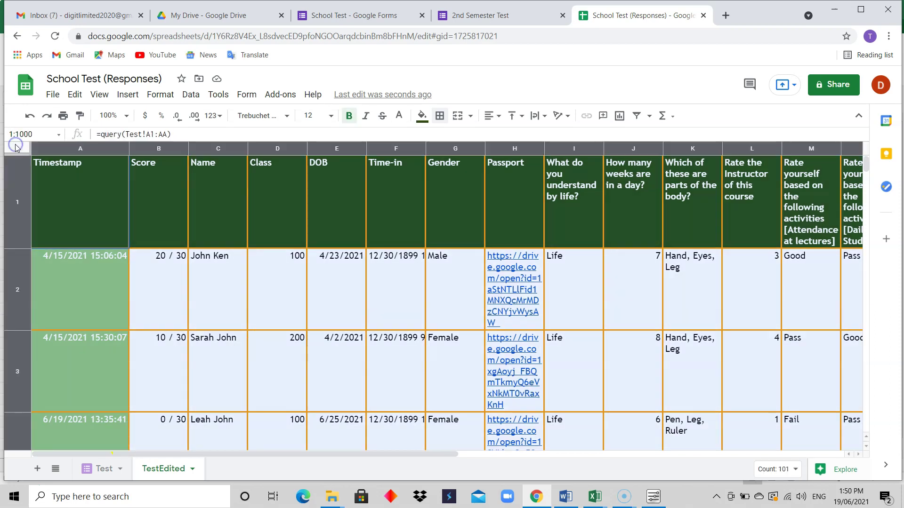
left_click(439, 115)
left_click(530, 149)
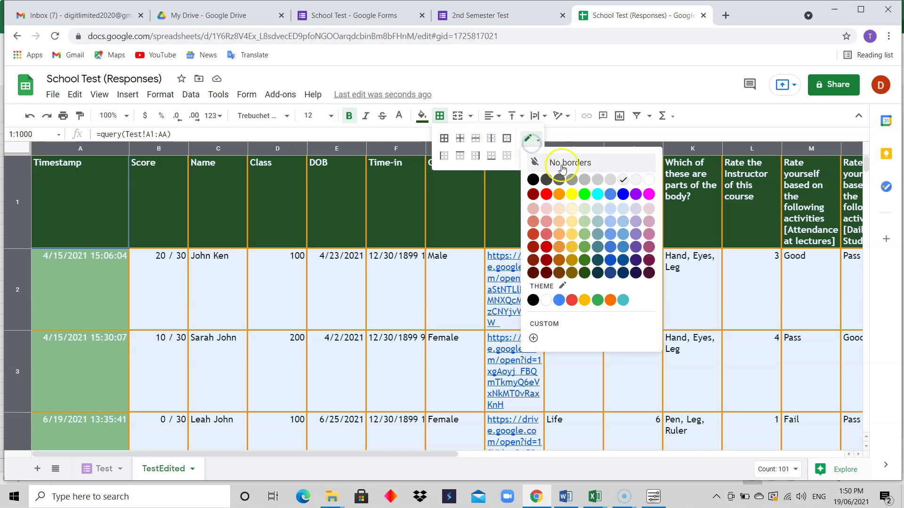
left_click(612, 180)
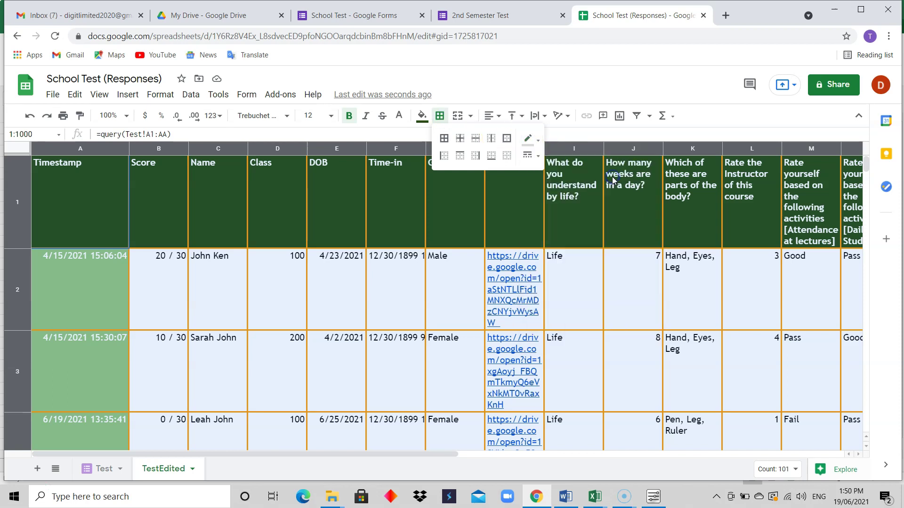
left_click(528, 157)
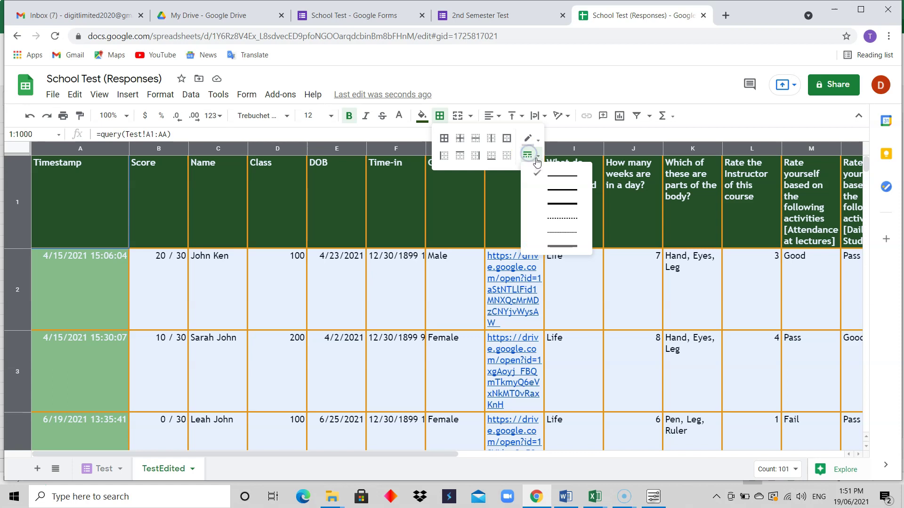
left_click(551, 177)
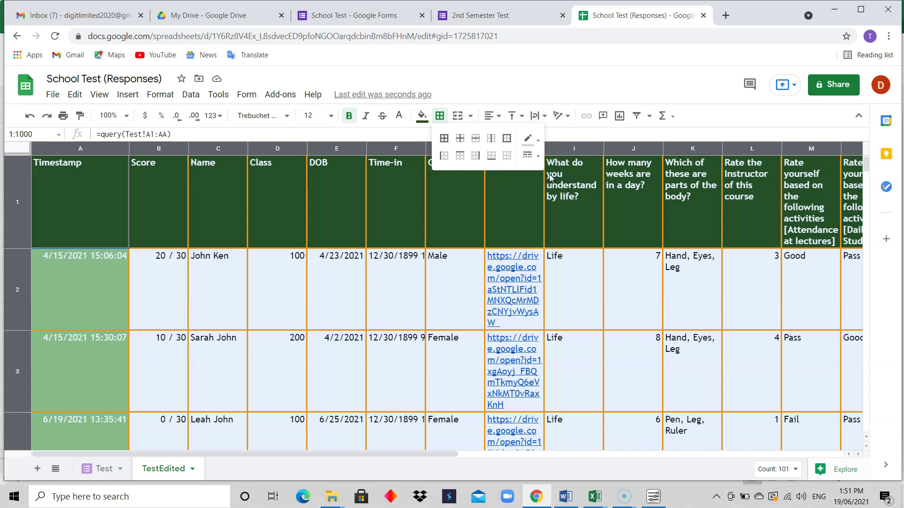
left_click(443, 137)
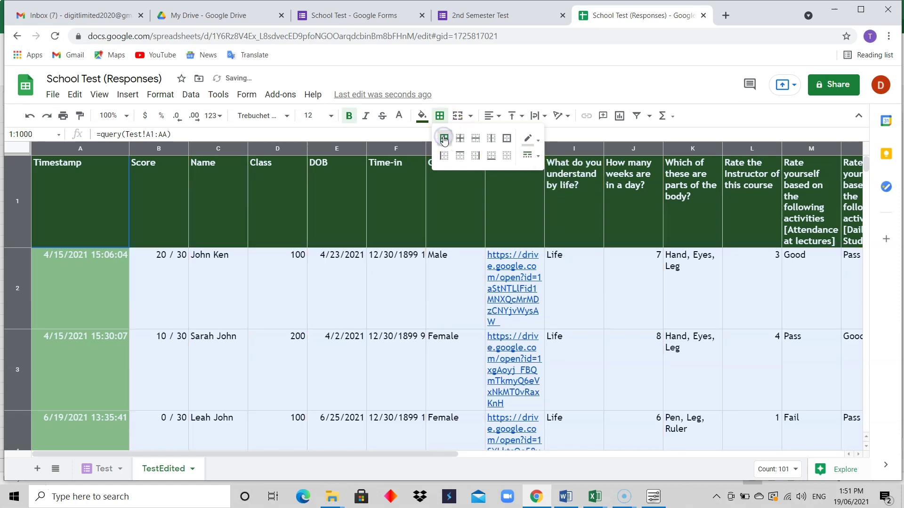
left_click(422, 311)
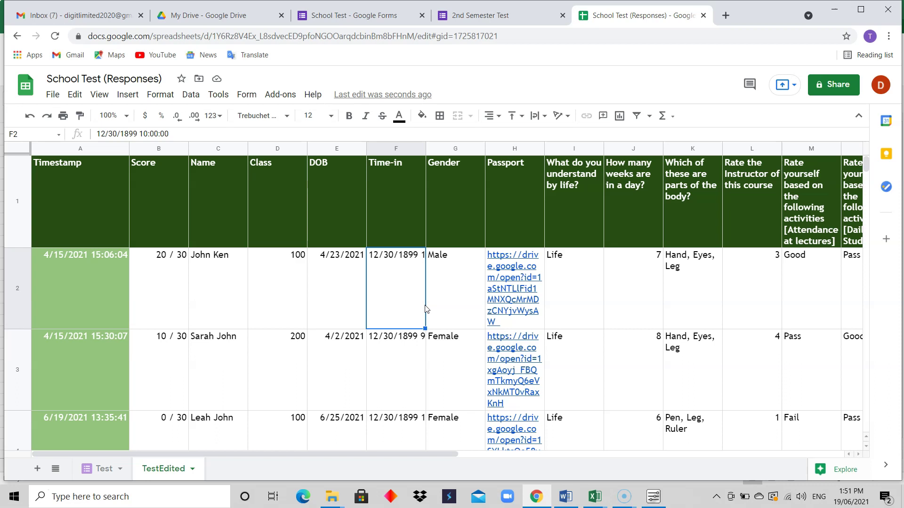
Step: Center-align the header titles in row 1 of the TestEdited sheet
mouse_move(528, 379)
left_click(10, 182)
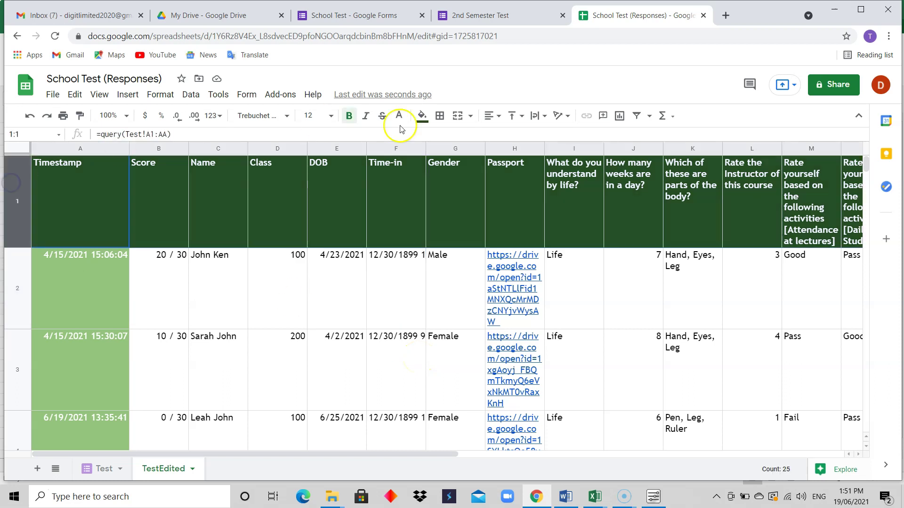
left_click(490, 116)
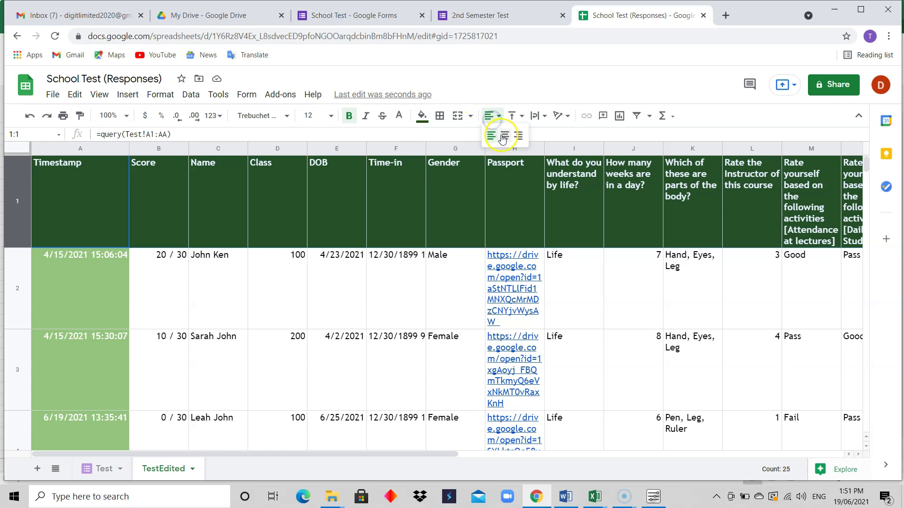
left_click(505, 136)
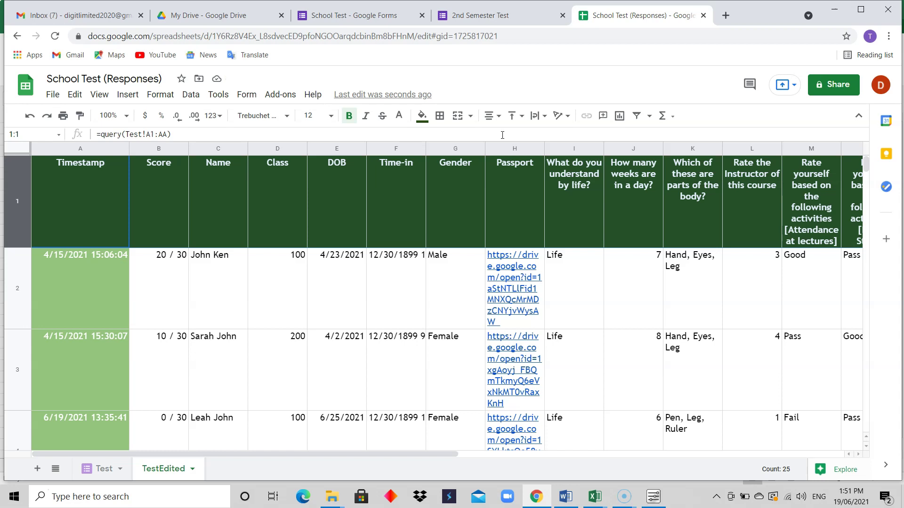
mouse_move(502, 258)
mouse_move(516, 280)
mouse_move(541, 295)
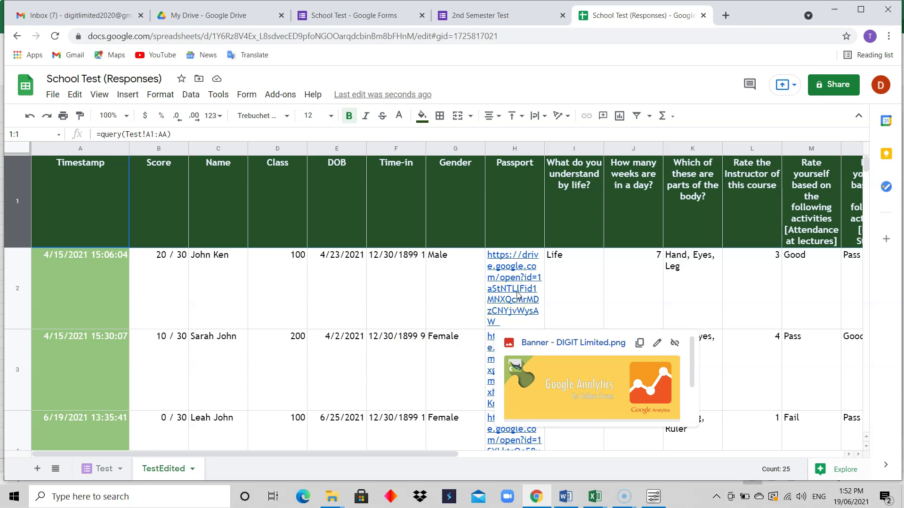
left_click(635, 258)
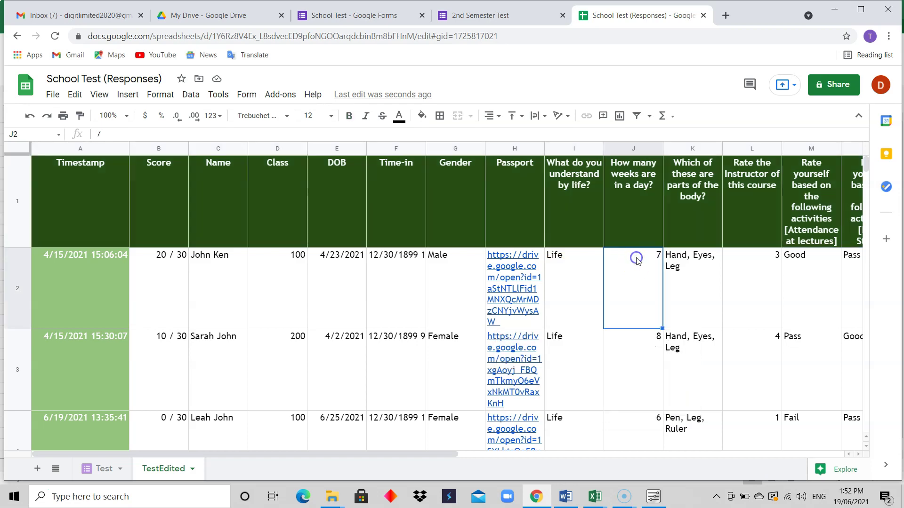
left_click(362, 340)
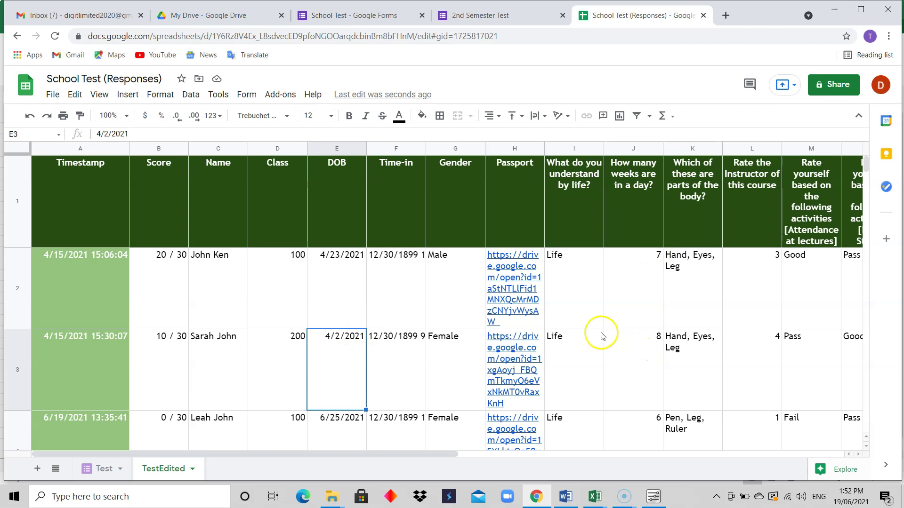
left_click(658, 314)
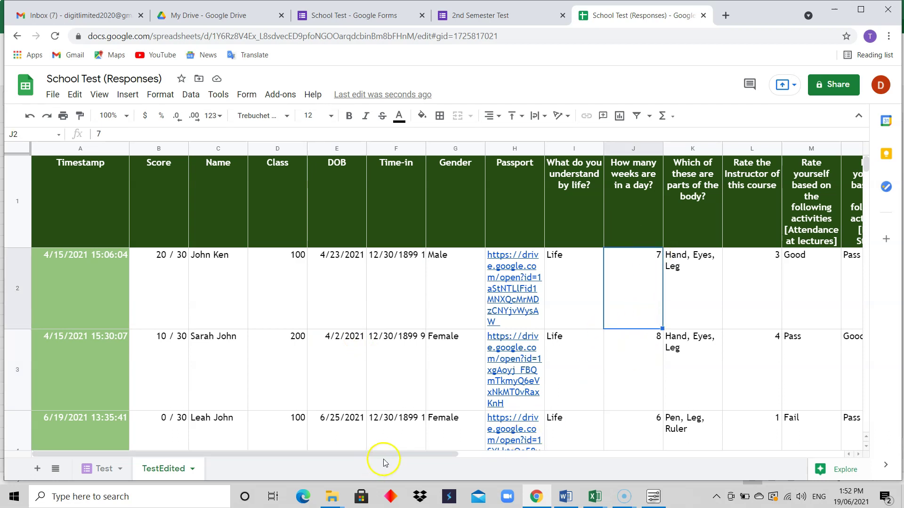
left_click_drag(389, 457, 349, 482)
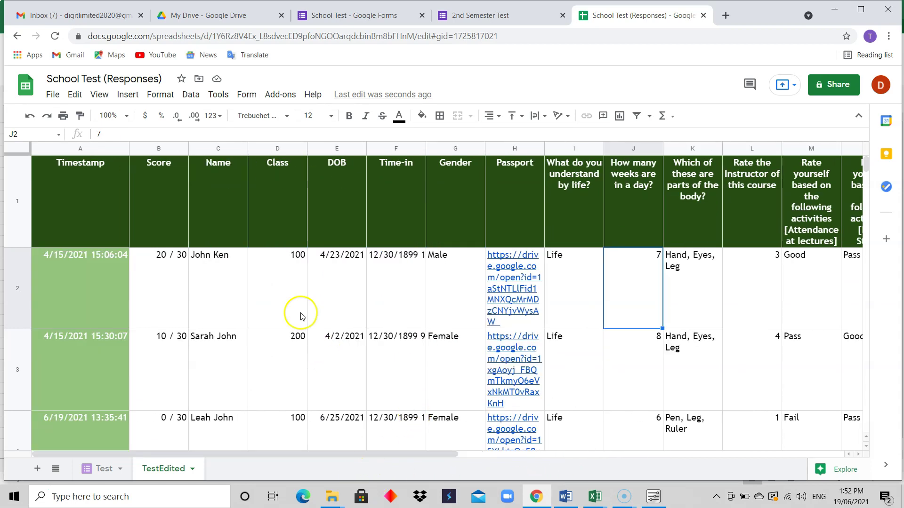
left_click(286, 271)
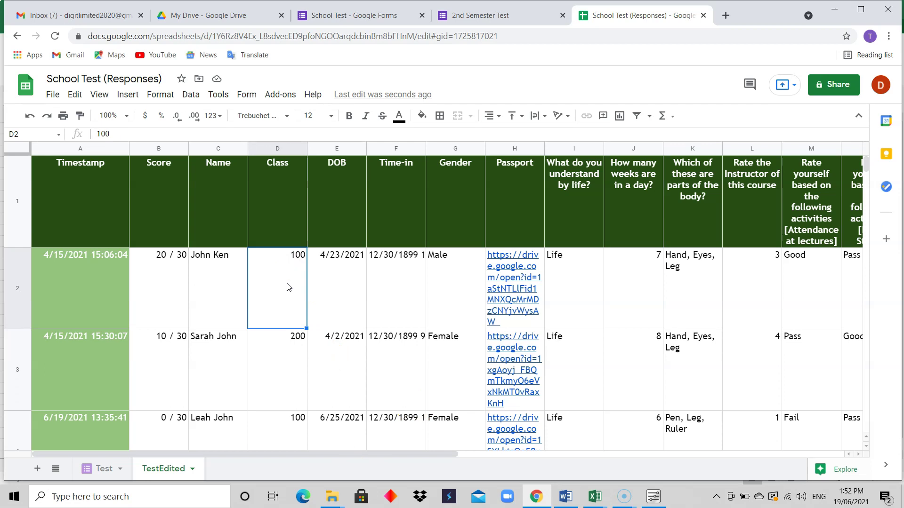
left_click(178, 285)
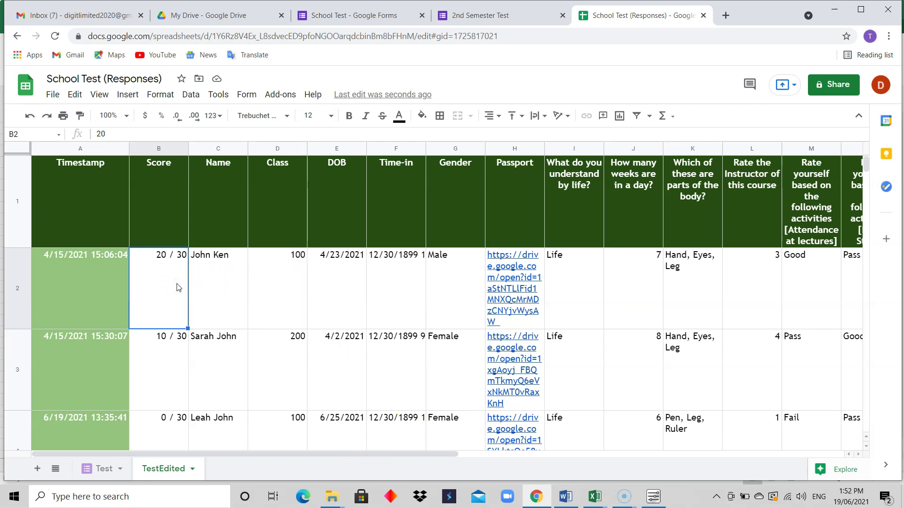